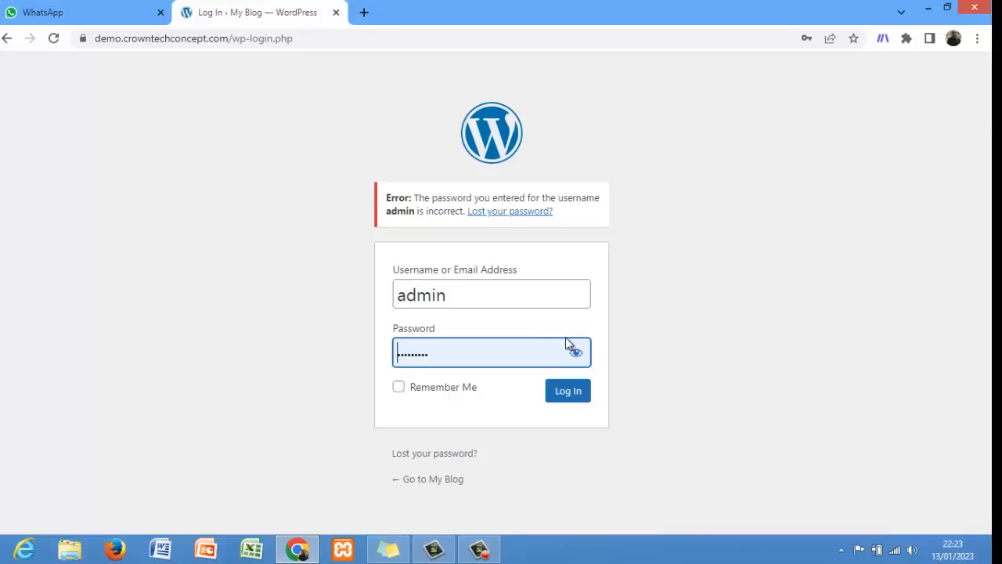
- Reveal the filled-in password and try to log in to the WordPress site as admin
left_click(575, 353)
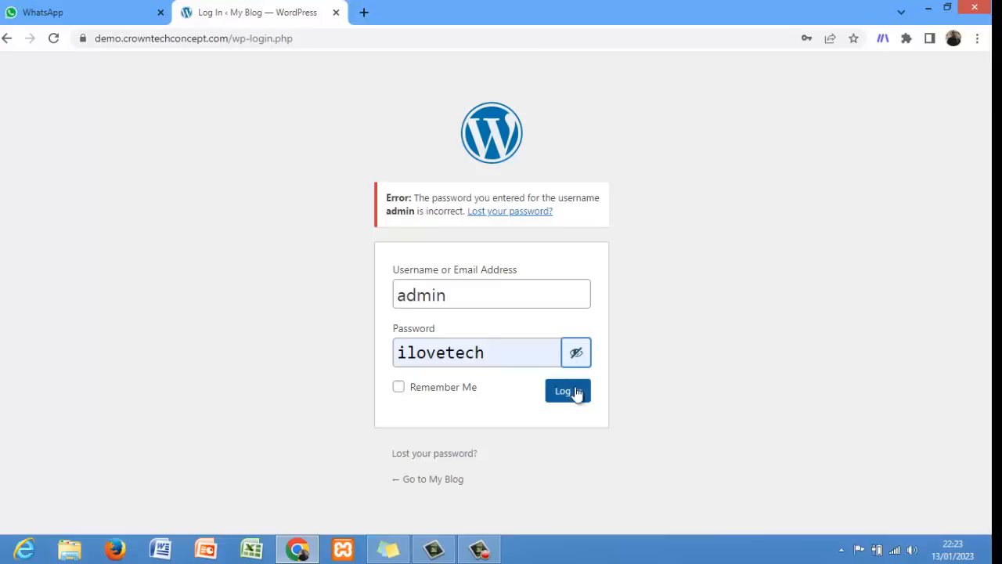
left_click(576, 394)
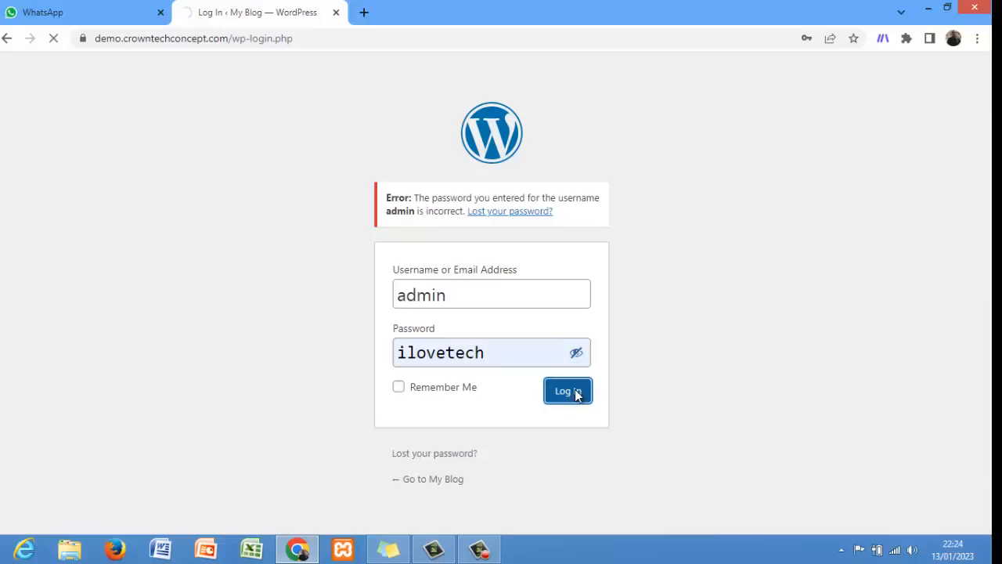
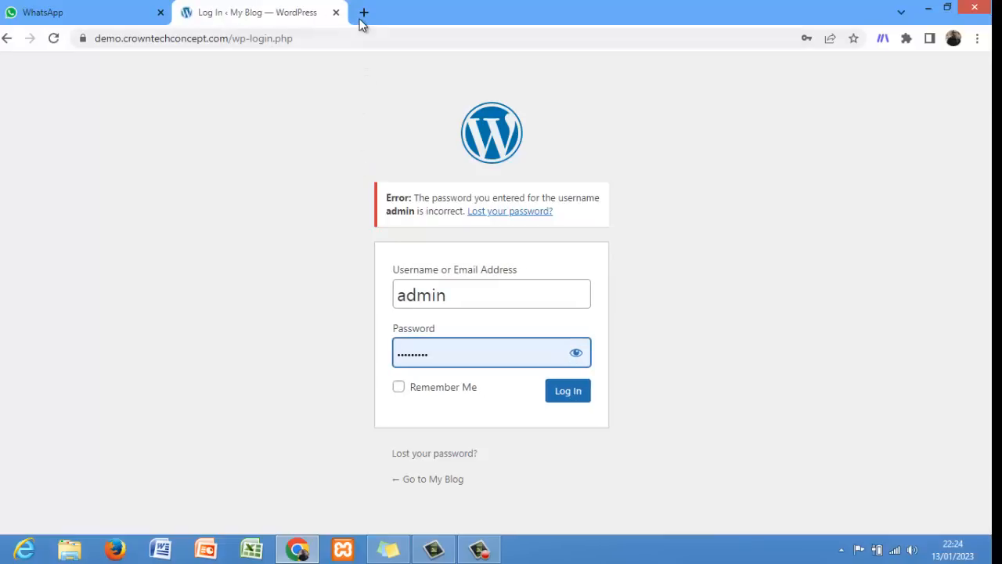
- Open the cPanel login page at metapuppyworld.com:2083 in a new browser tab and log in with the saved credentials
left_click(361, 18)
type("merr")
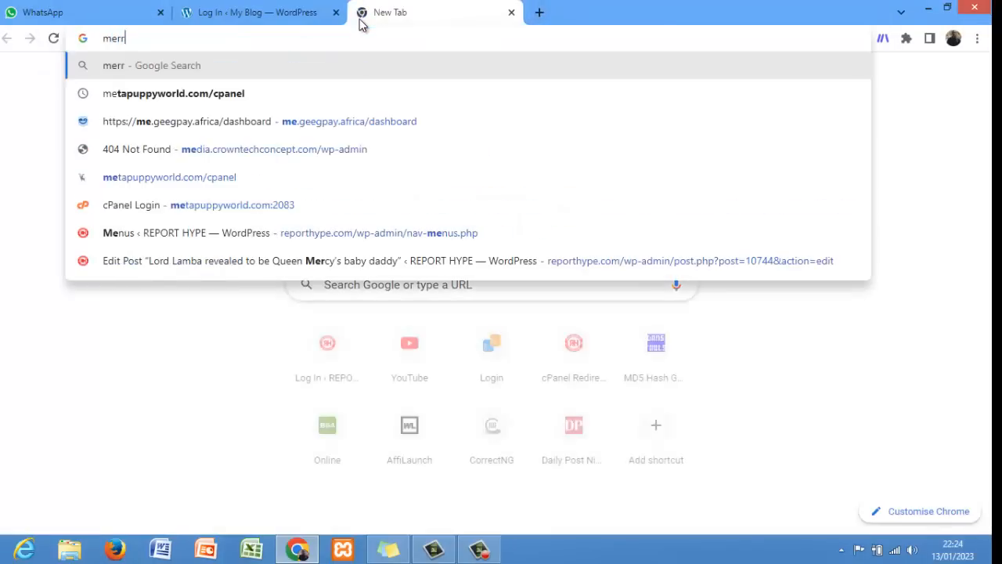
key("BackSpace")
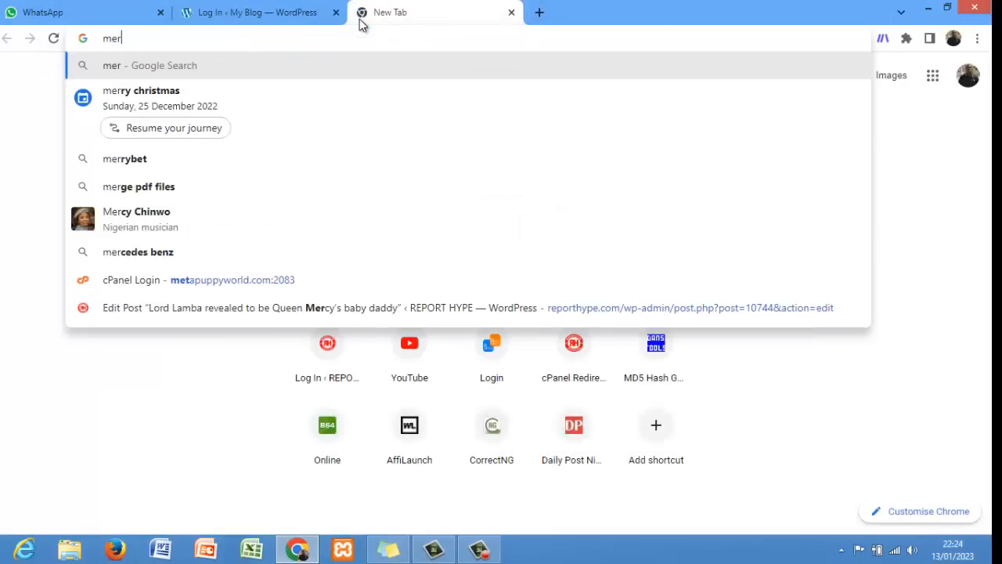
key("Down")
key("Down")
key("Down")
key("Down")
key("Down")
key("Down")
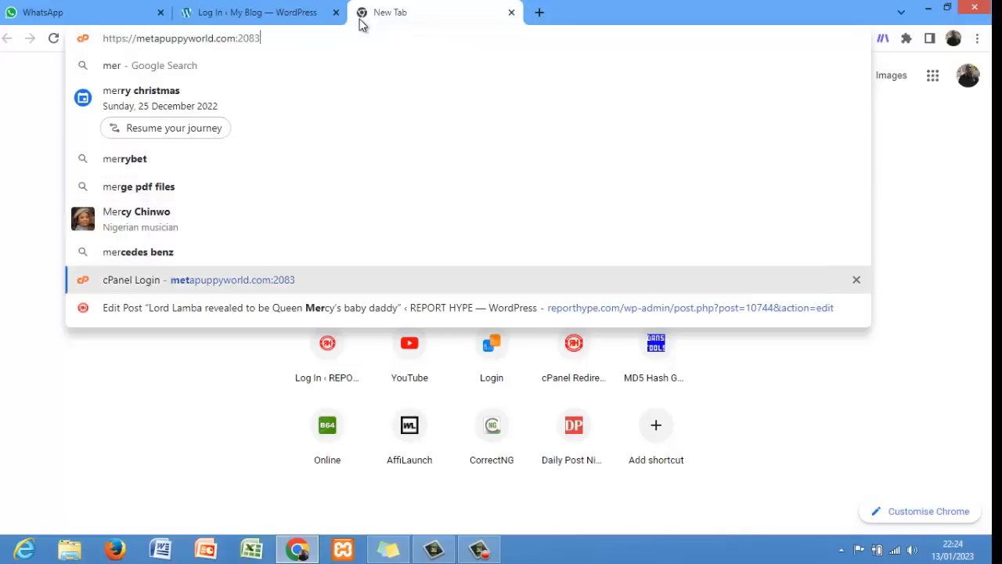
key("Return")
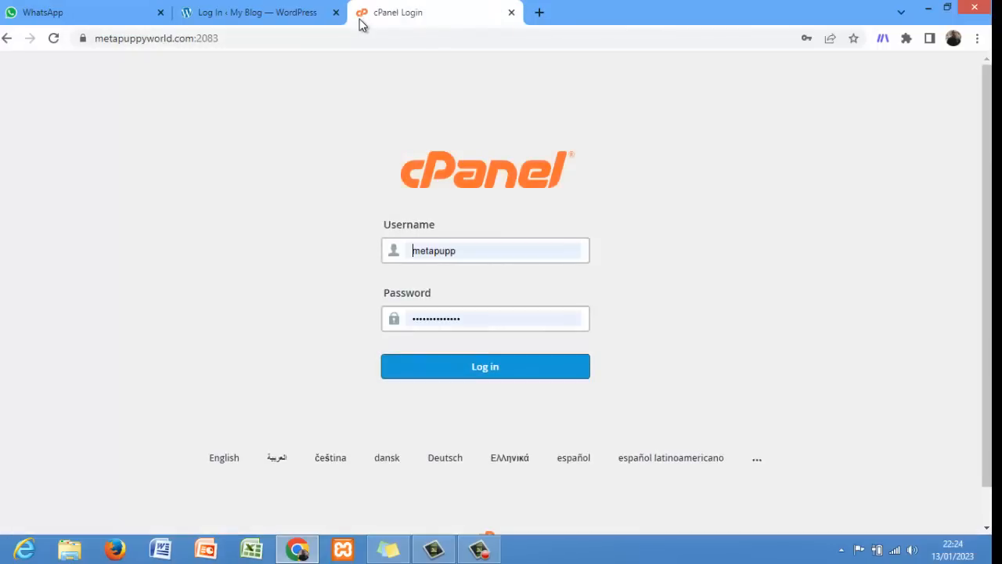
key("Return")
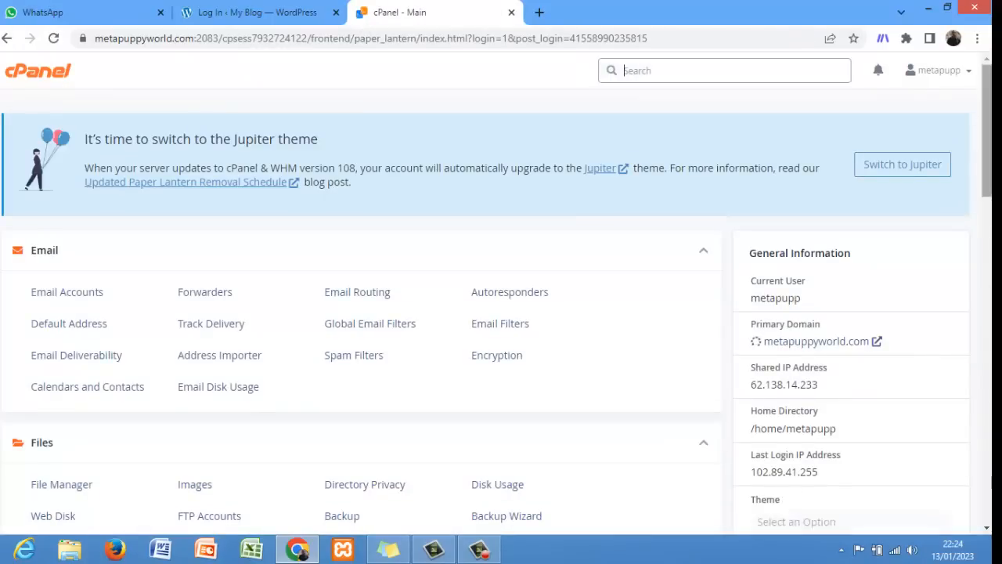
- Open WordPress Manager by Softaculous from the cPanel Software section
scroll(798, 71, "down", 3)
scroll(501, 313, "down", 5)
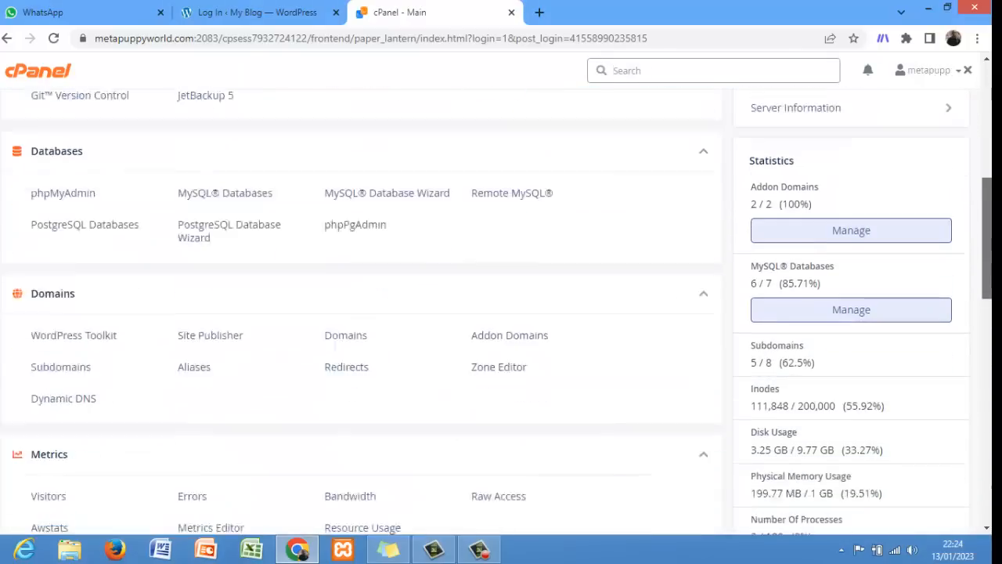
scroll(501, 313, "down", 4)
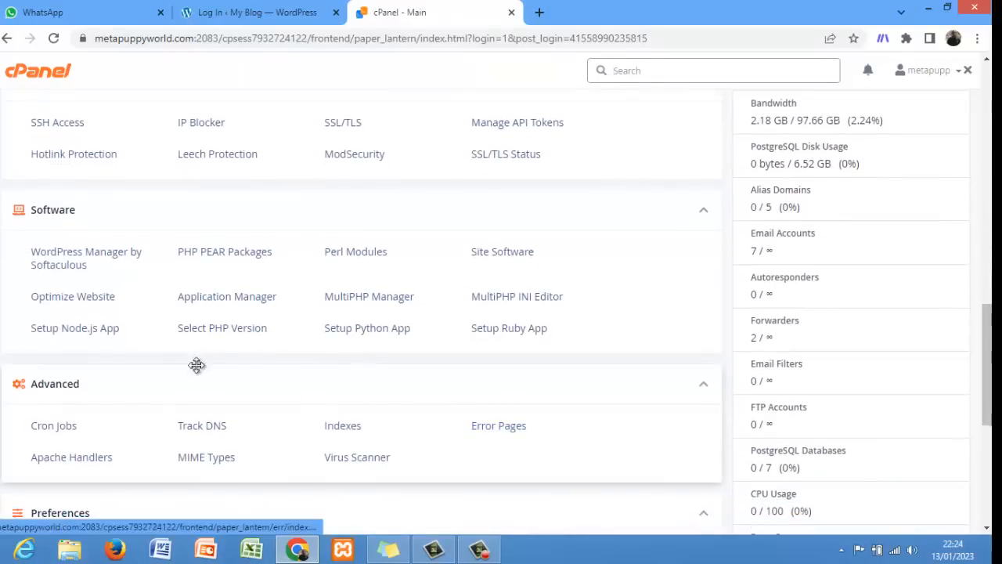
left_click(71, 266)
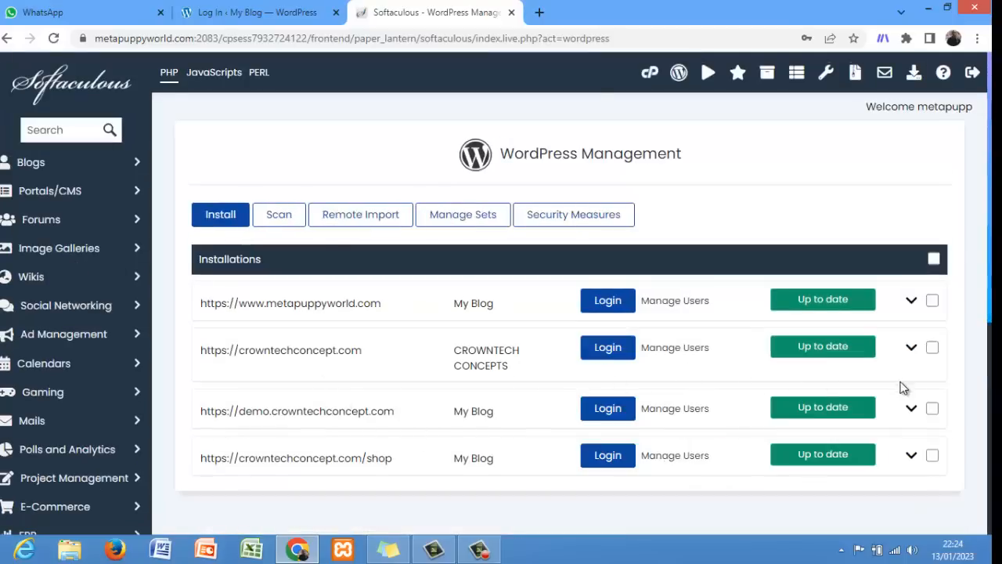
- Expand the details of the demo.crowntechconcept.com installation and open its database in phpMyAdmin
left_click(913, 411)
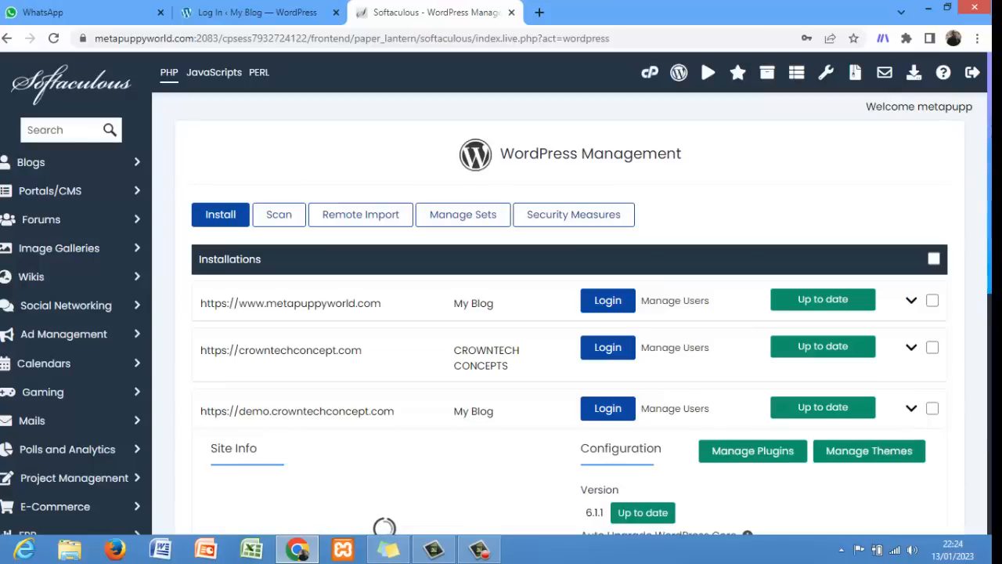
scroll(916, 415, "down", 2)
scroll(916, 415, "down", 4)
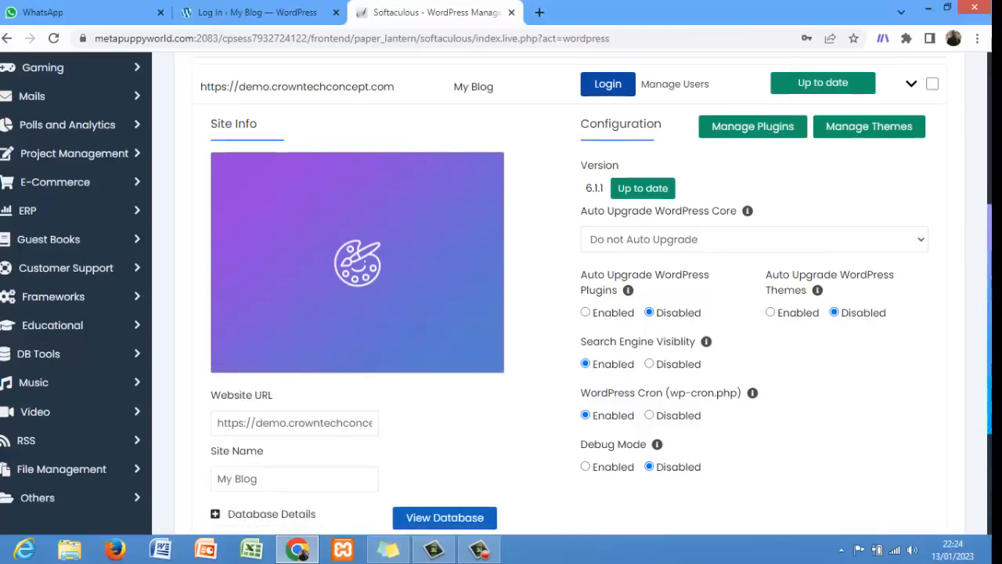
scroll(832, 445, "down", 2)
left_click(459, 426)
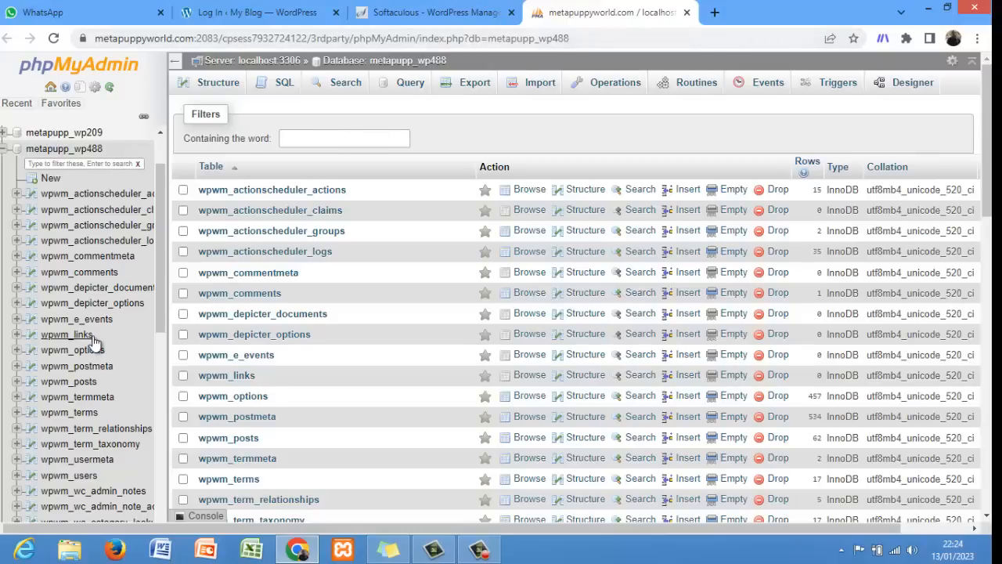
- Open the admin user's row in the wpwm_users table for editing
left_click_drag(158, 310, 160, 390)
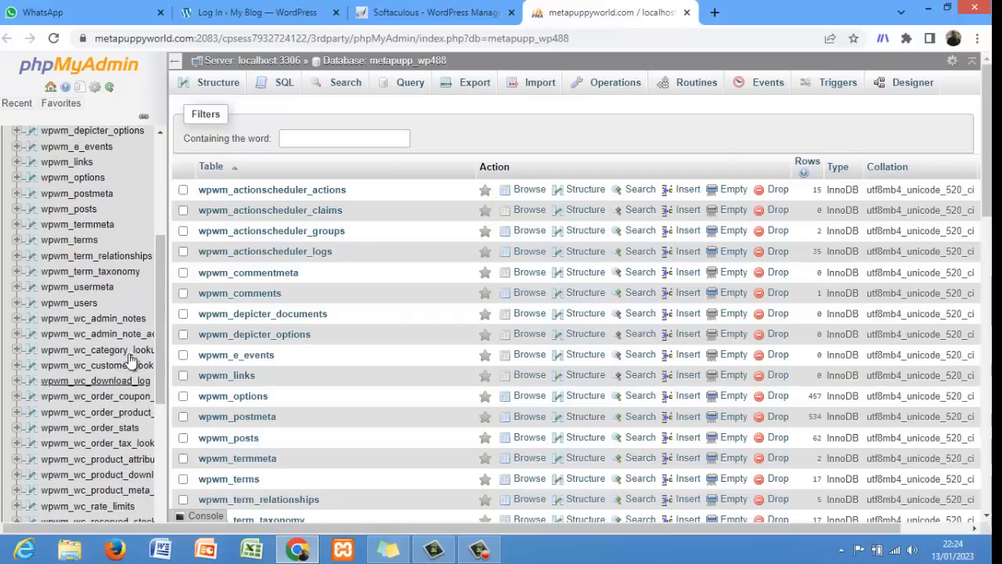
left_click(87, 308)
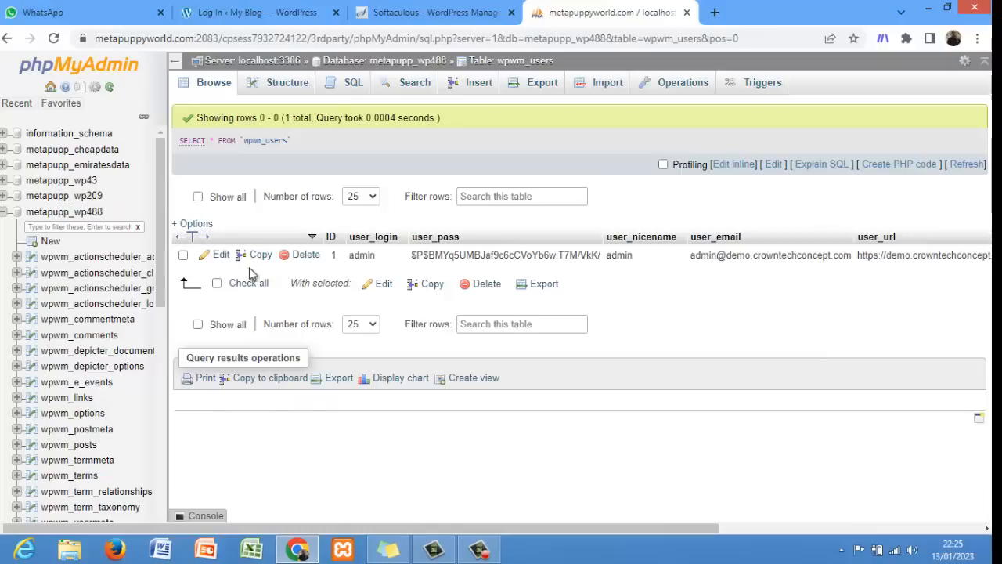
left_click(220, 255)
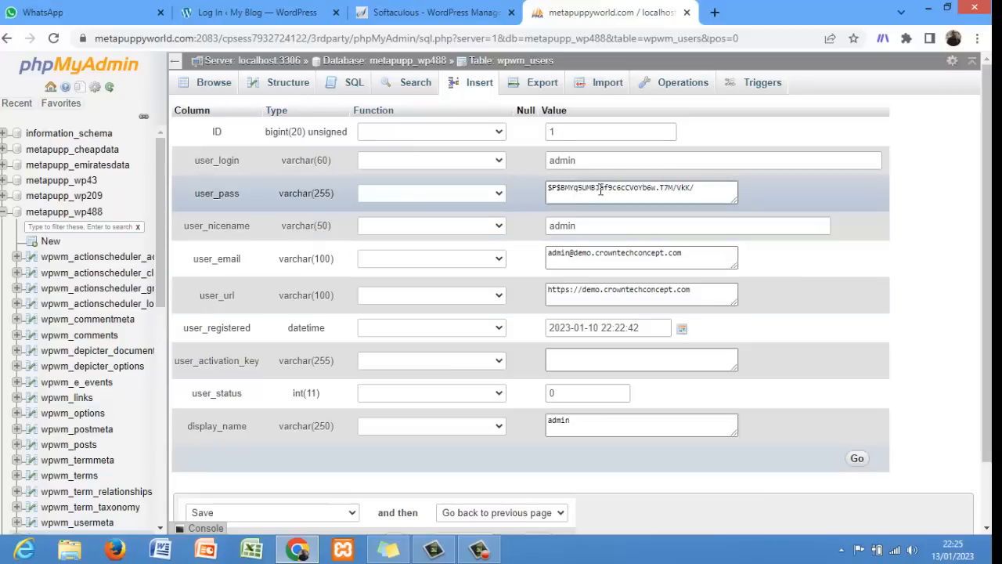
- Replace the user_pass value with the password from the WordPress login form, apply the MD5 function and save the row
left_click(694, 190)
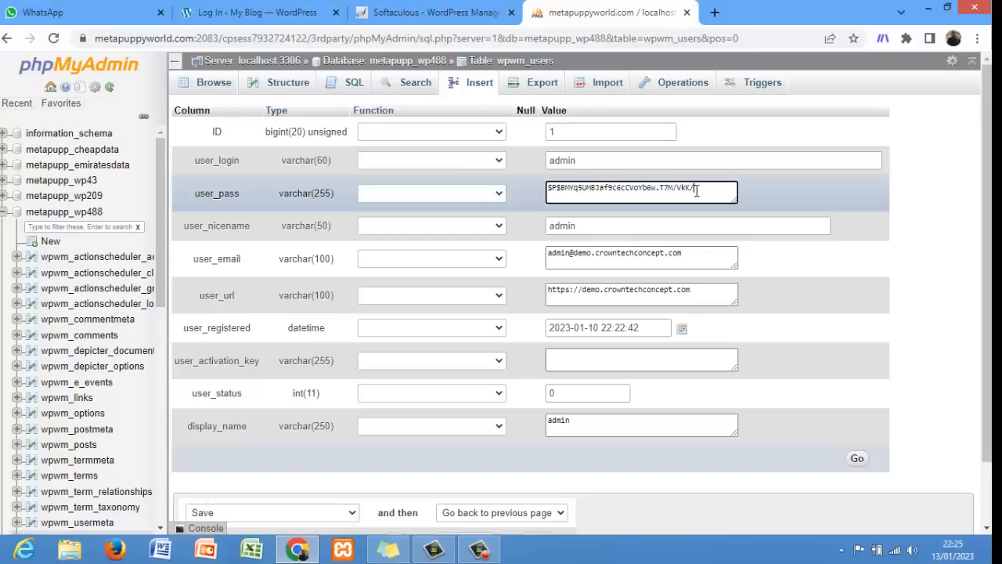
key("ctrl+a")
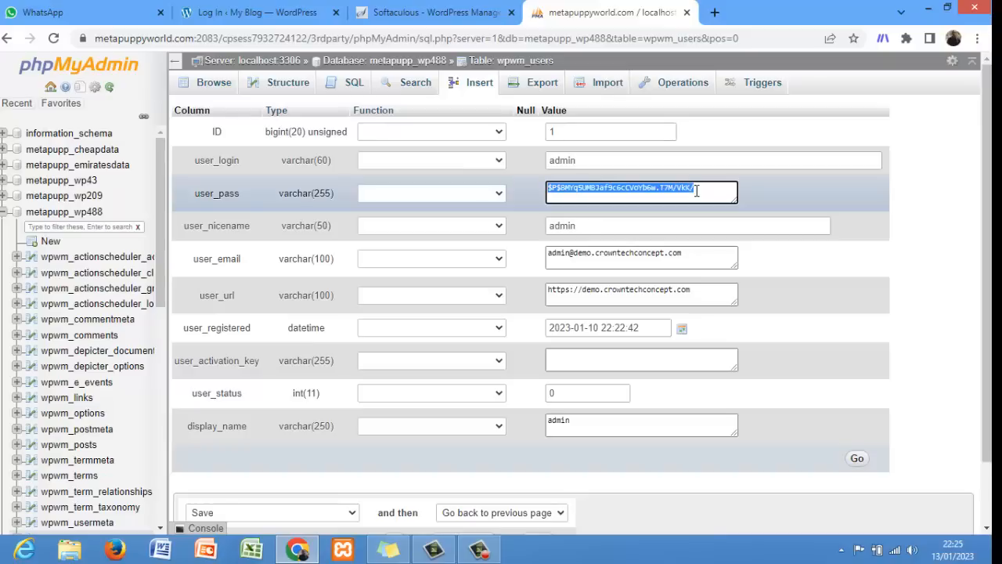
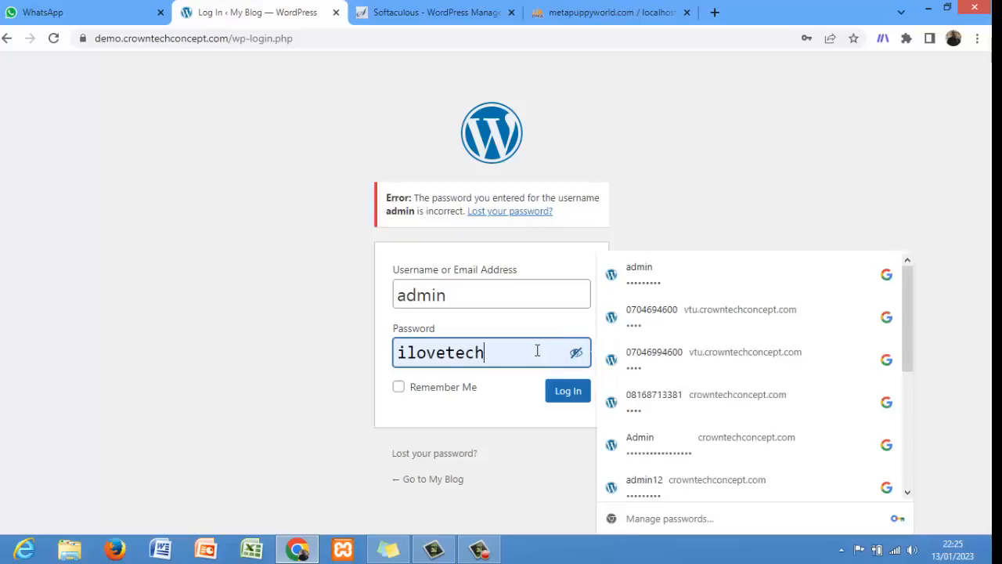
key("ctrl+a")
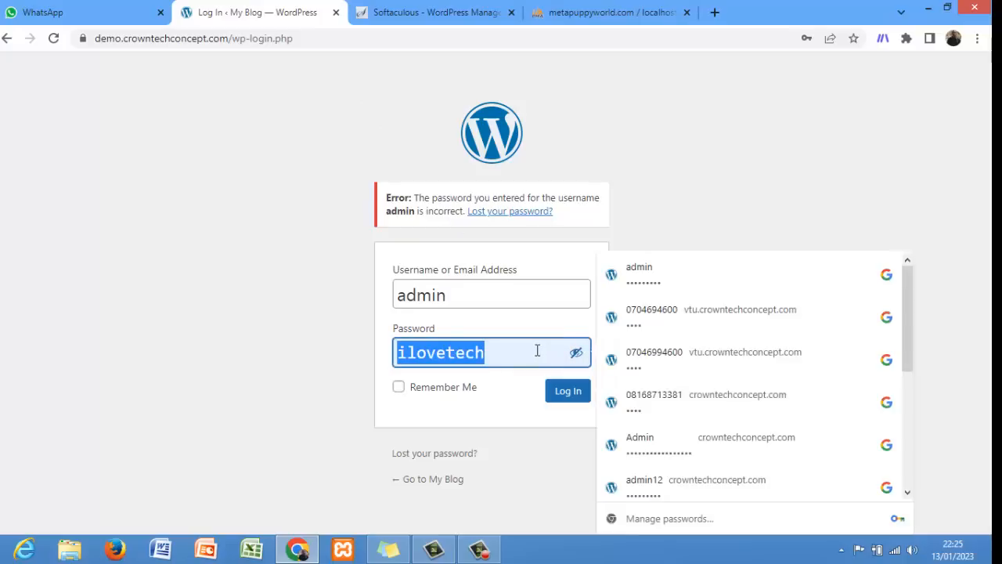
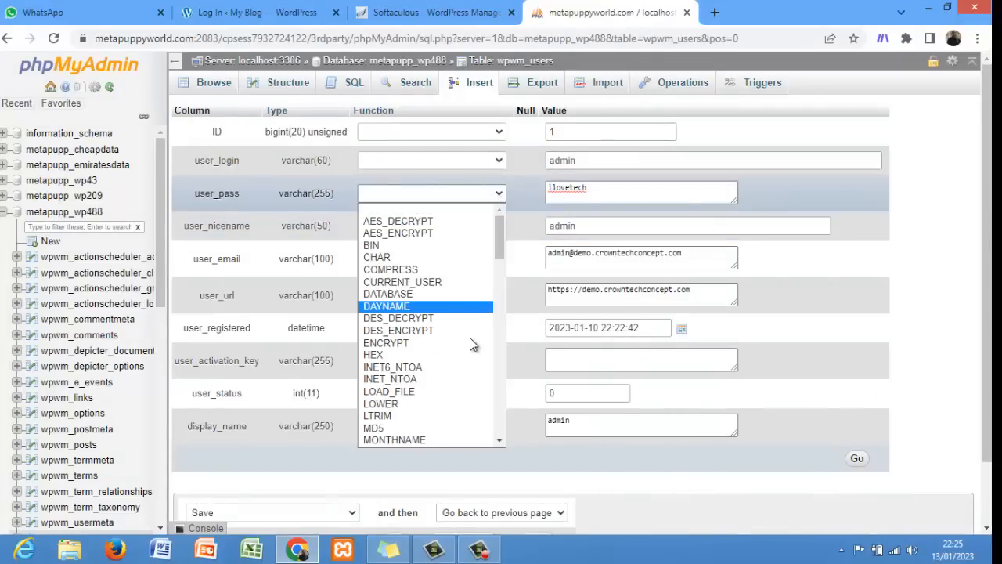
left_click_drag(500, 252, 501, 275)
left_click(421, 295)
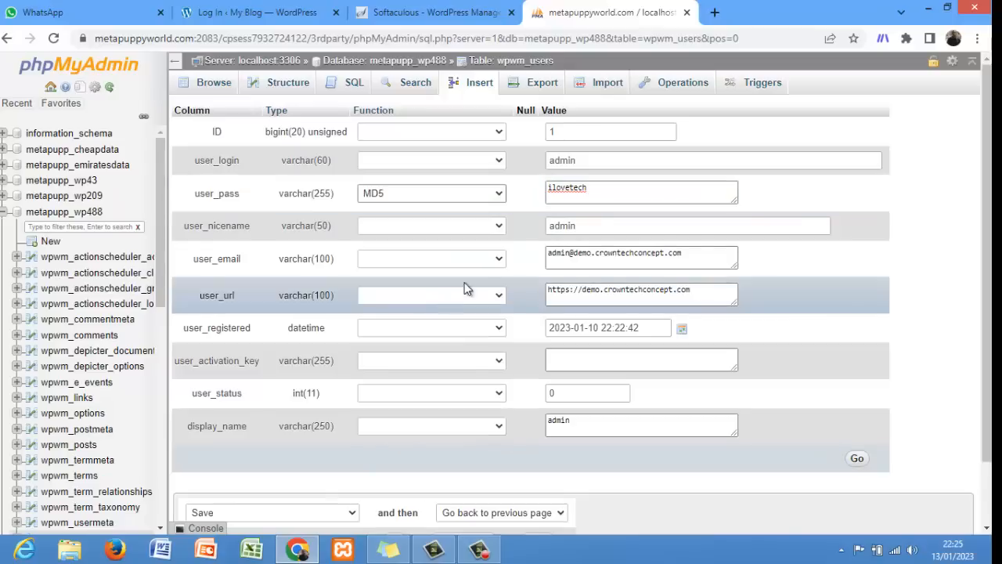
left_click(857, 460)
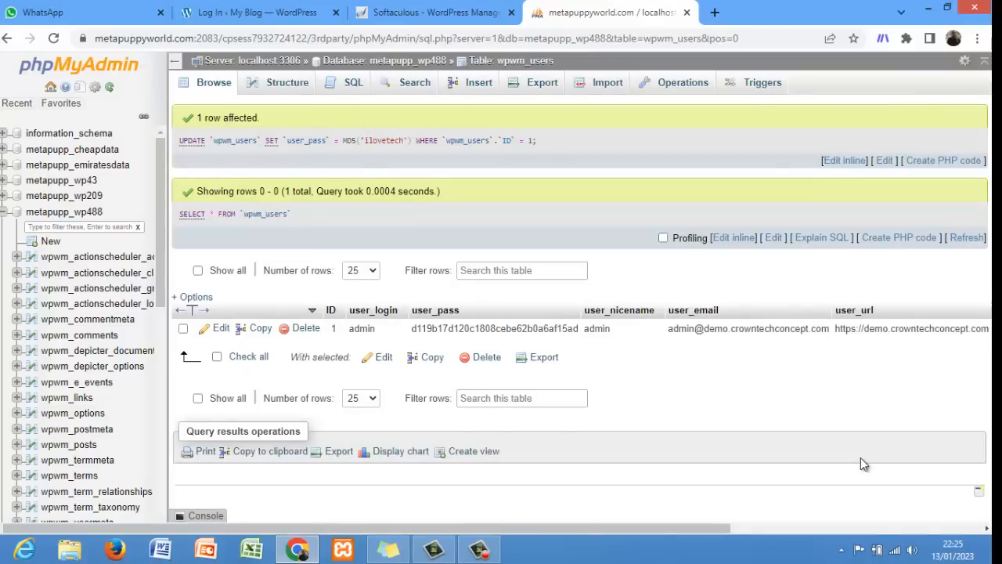
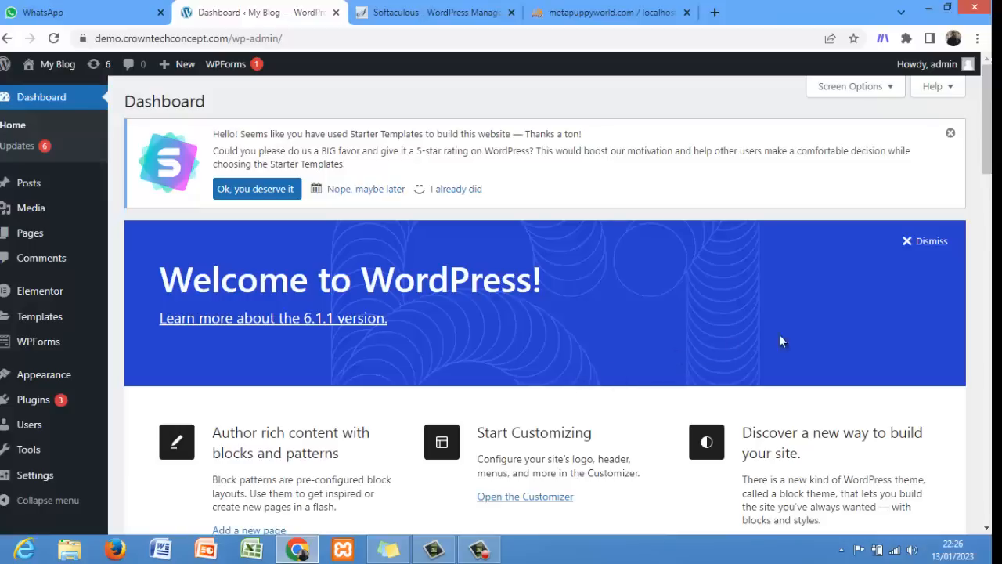
- Dismiss the Starter Templates notice and hide every screen element on the WordPress dashboard, from Welcome through WPForms
left_click(948, 135)
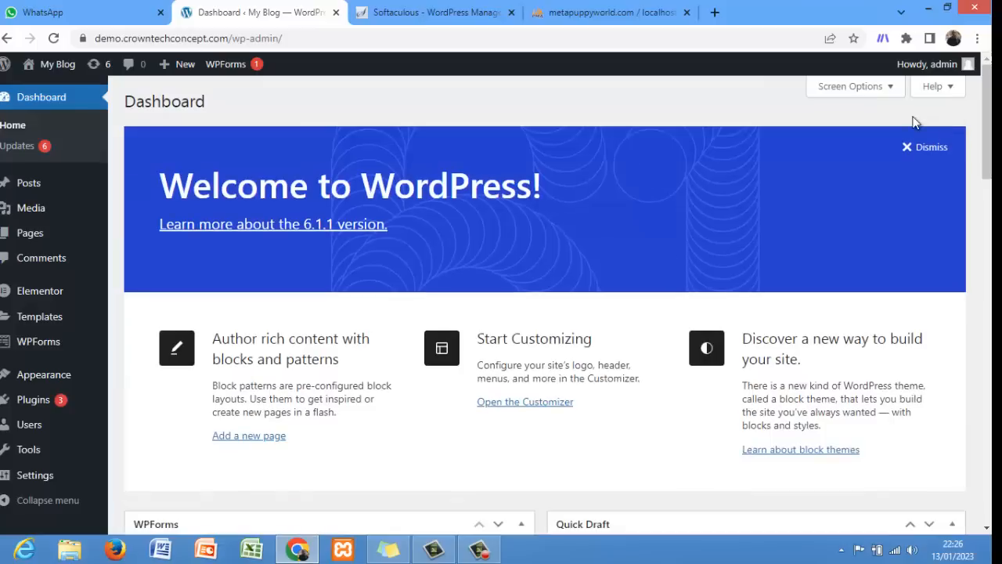
left_click(870, 88)
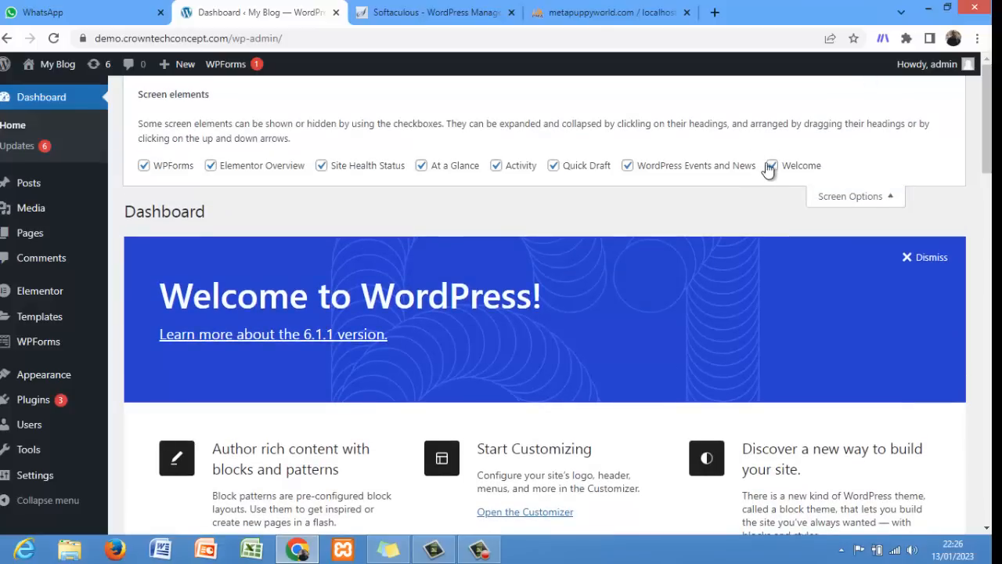
left_click(772, 165)
left_click(640, 170)
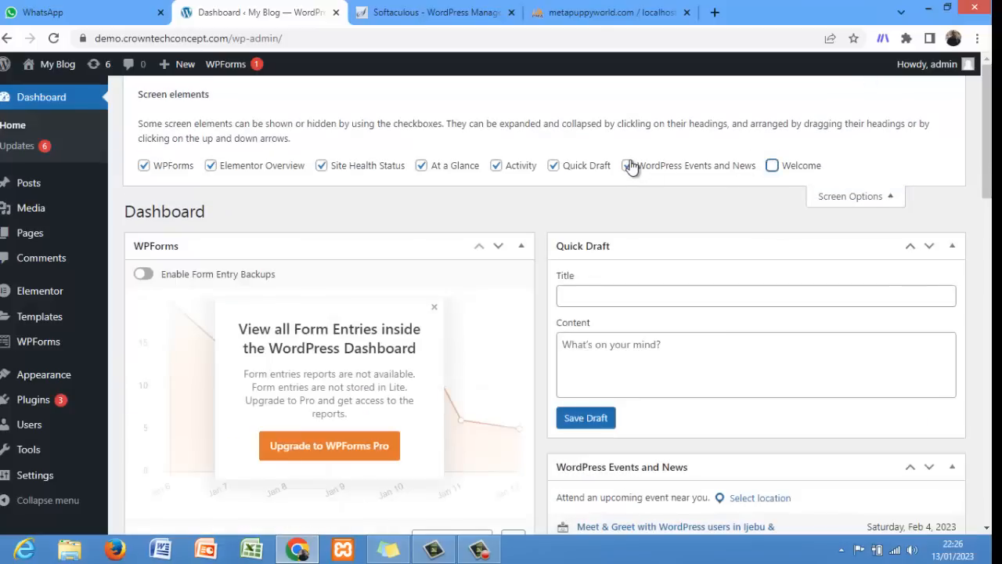
left_click(553, 165)
left_click(498, 168)
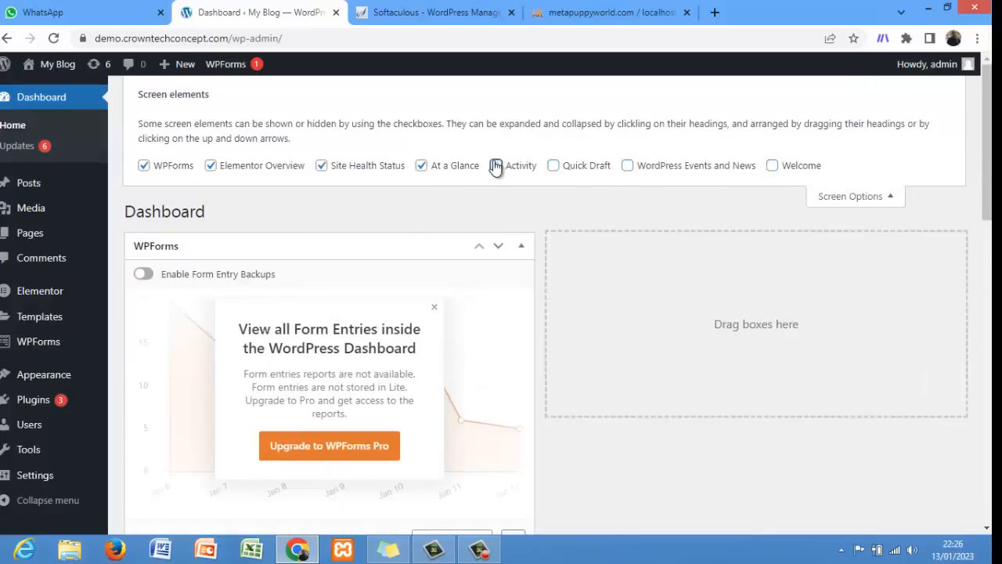
left_click(419, 168)
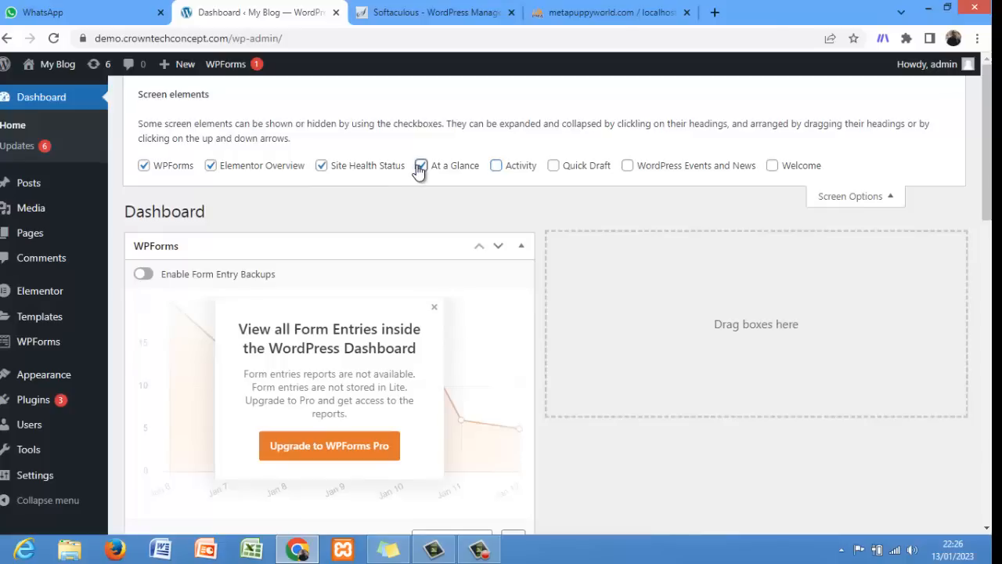
left_click(332, 170)
left_click(211, 165)
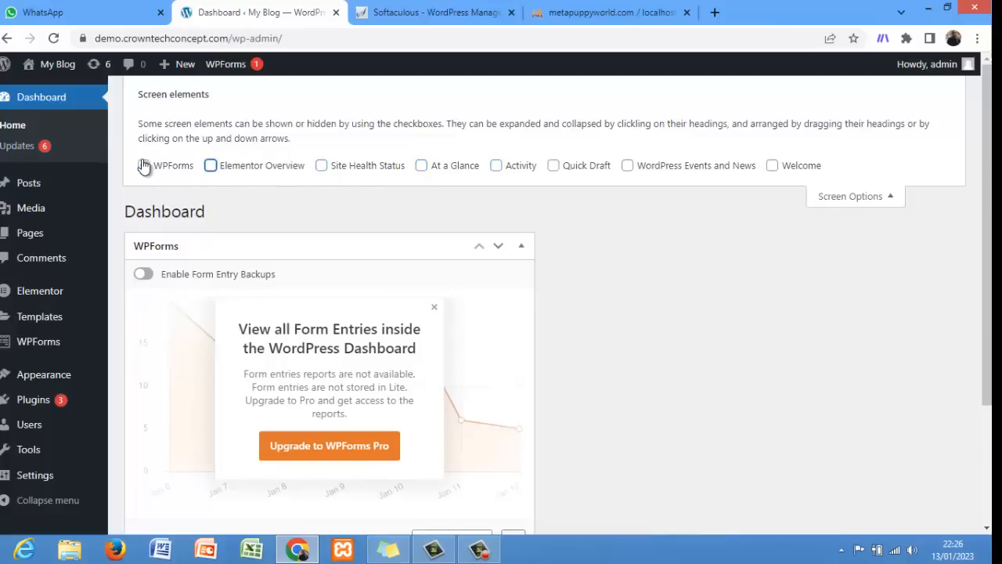
left_click(144, 165)
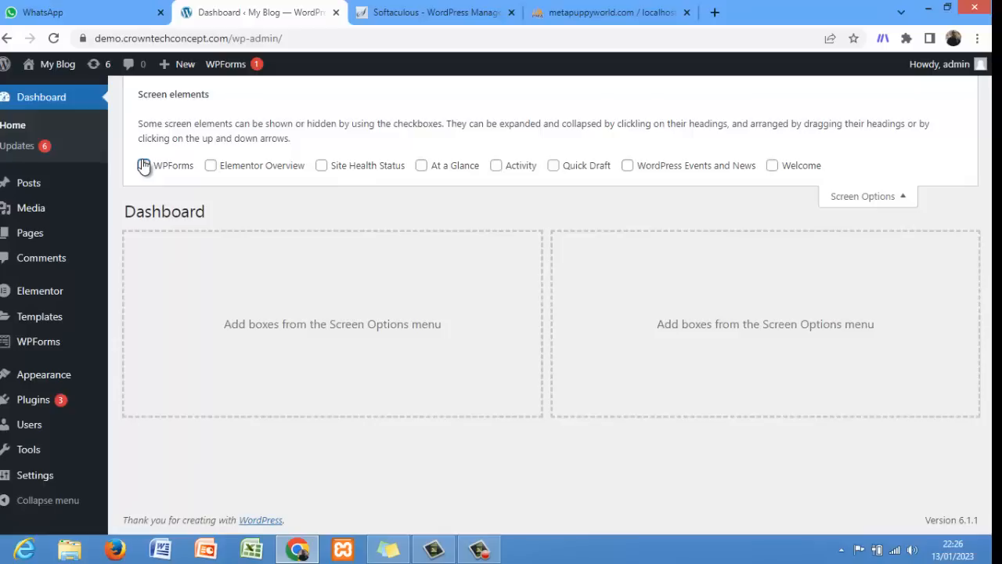
- Open themeforest.net in a new browser tab
left_click(713, 13)
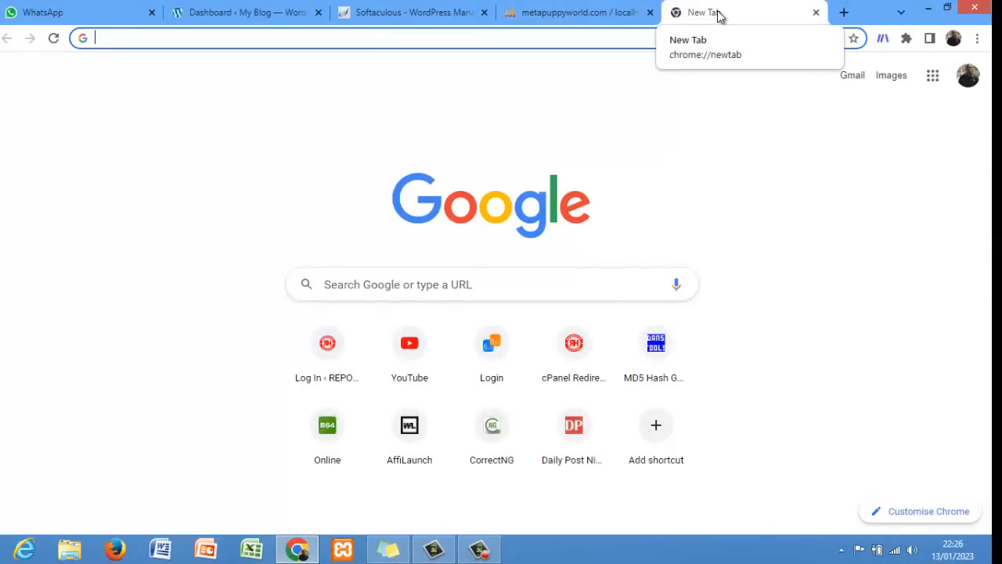
type("then")
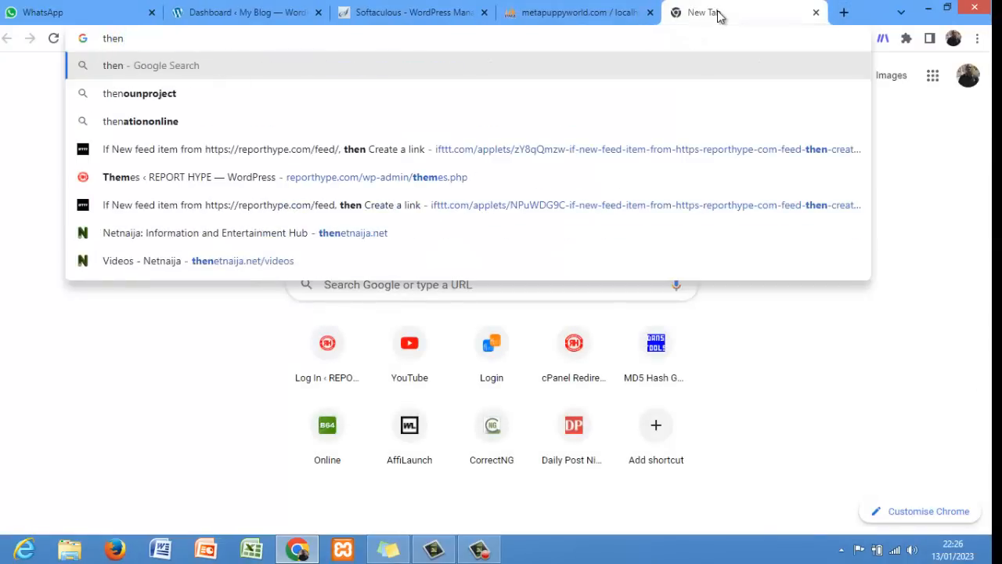
key("BackSpace")
type("meforest.net")
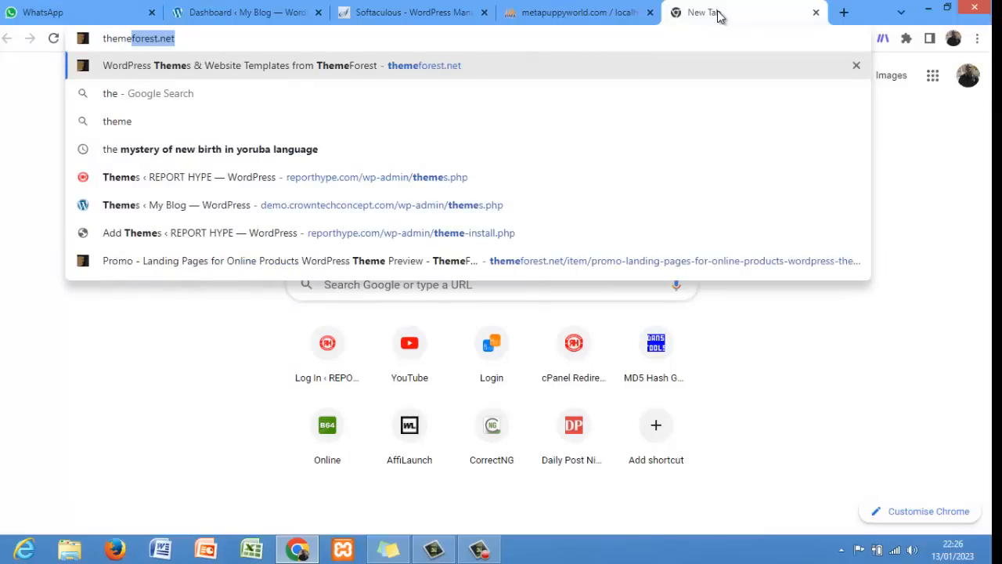
key("Return")
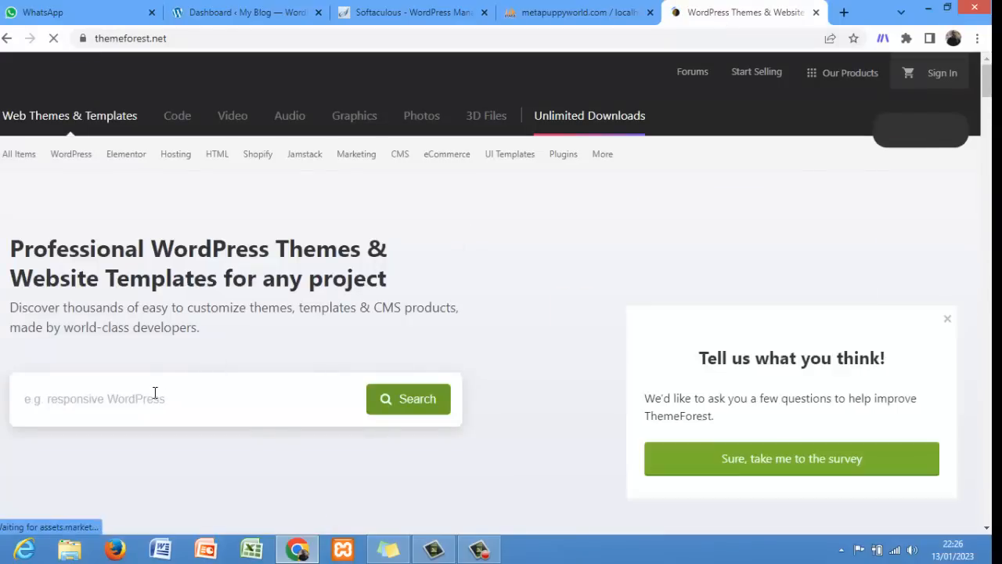
- Search ThemeForest for "phlox", dismiss the survey pop-up and view the Phlox Pro theme listing
left_click(155, 392)
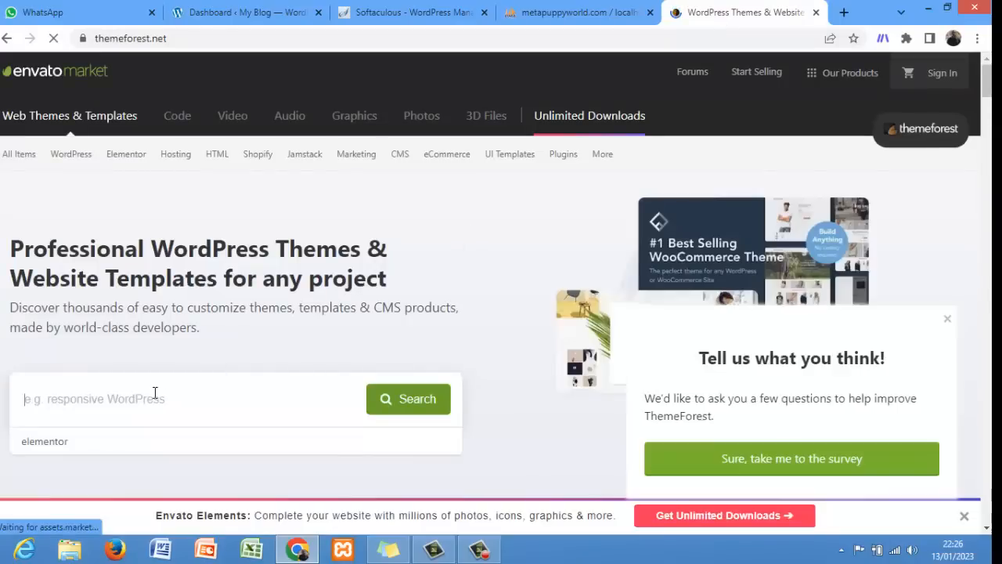
type("phlox")
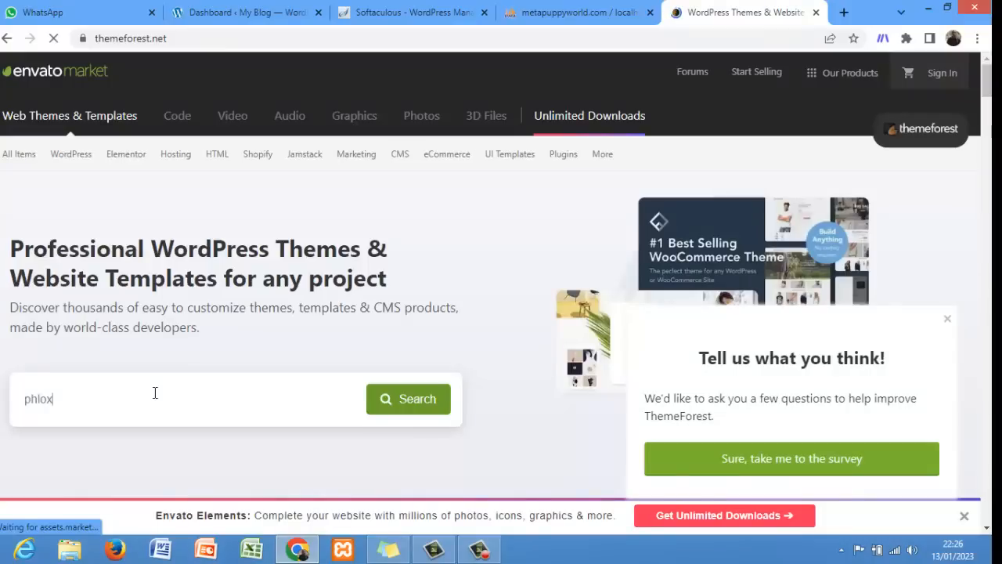
key("Return")
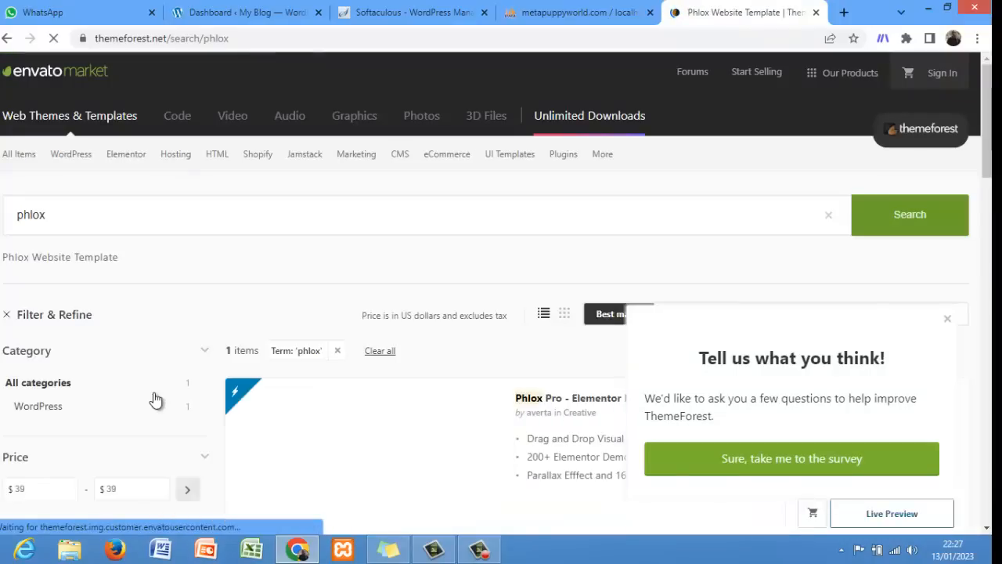
left_click(948, 320)
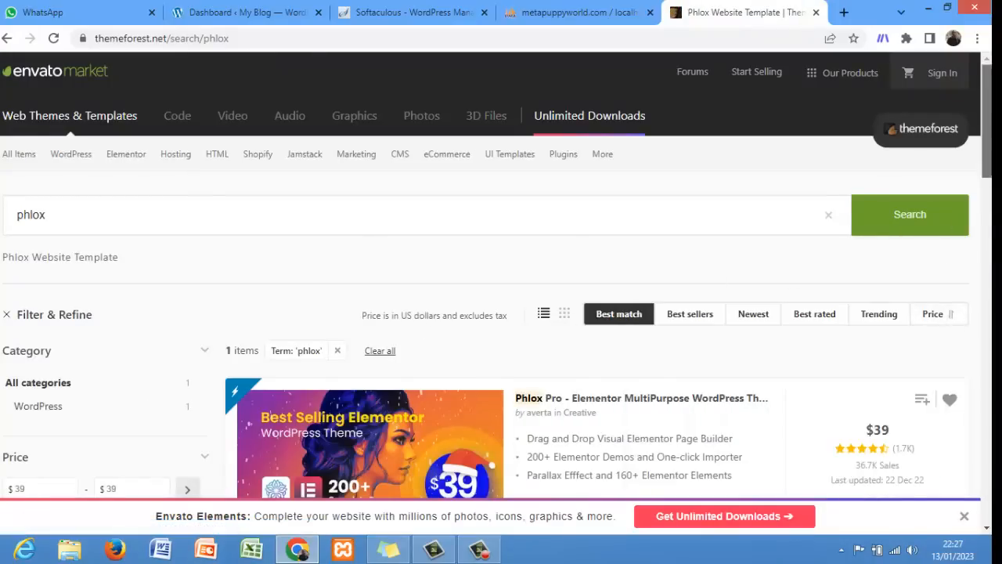
scroll(948, 320, "down", 3)
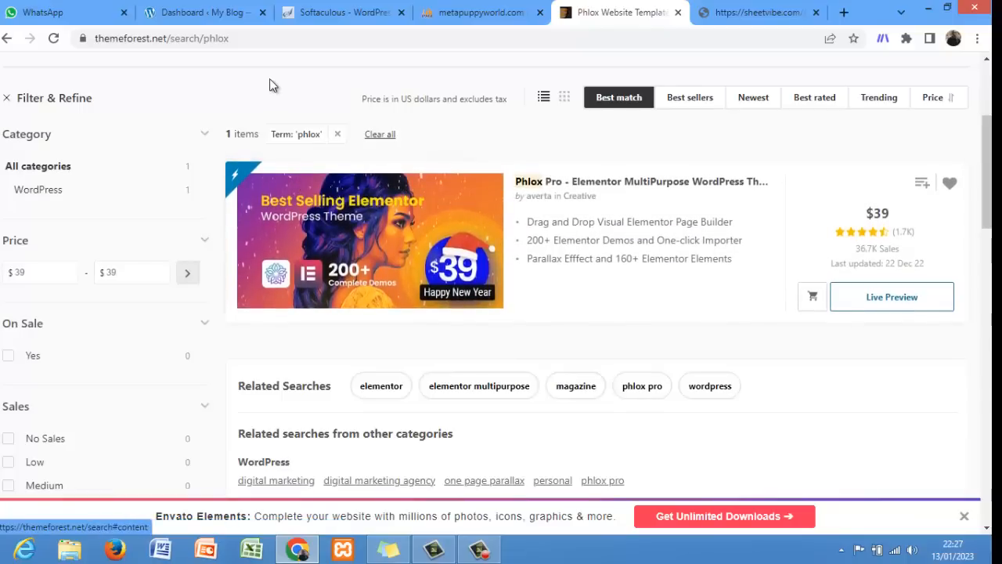
- Return to the WordPress dashboard, open the My Blog site in a new tab and view its homepage
left_click(192, 12)
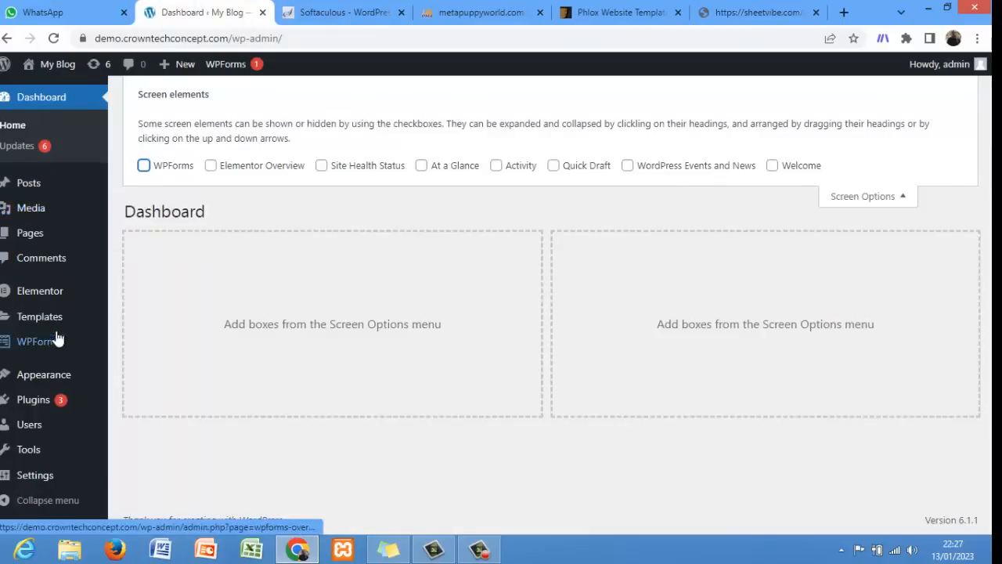
right_click(69, 64)
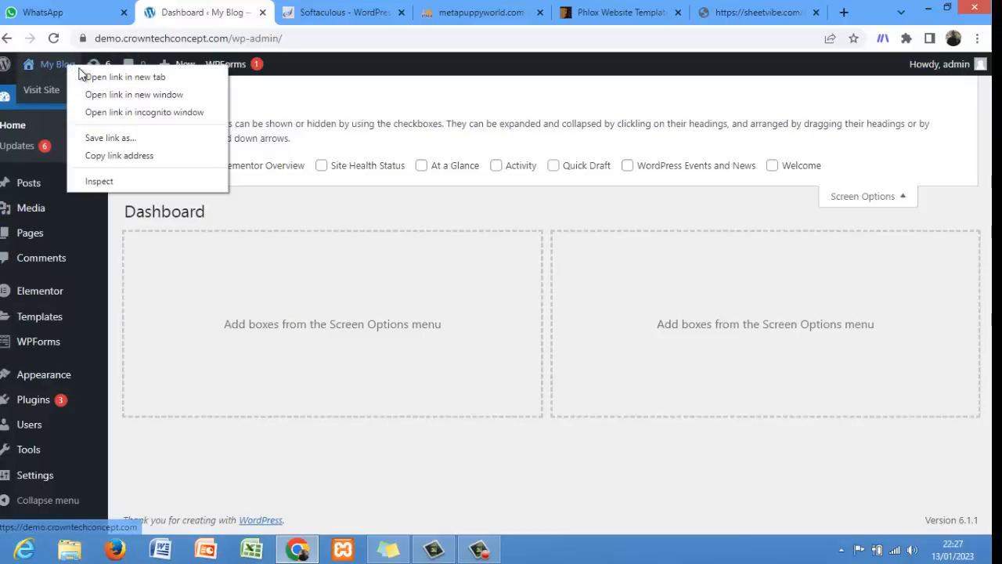
left_click(91, 74)
left_click(267, 10)
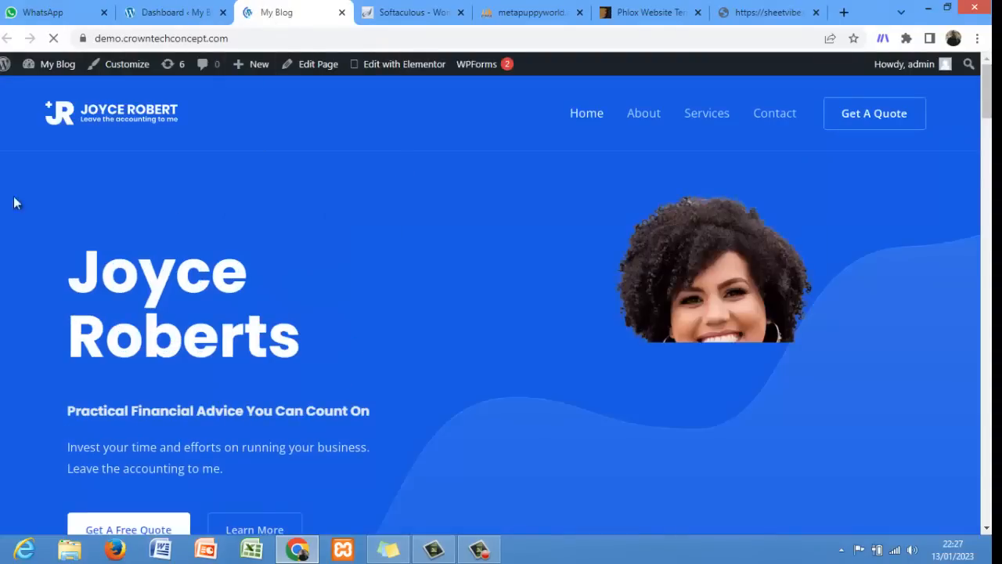
- Open the installed plugins list in the WordPress admin and look through it down to WP Reset and WPForms Lite
left_click(155, 12)
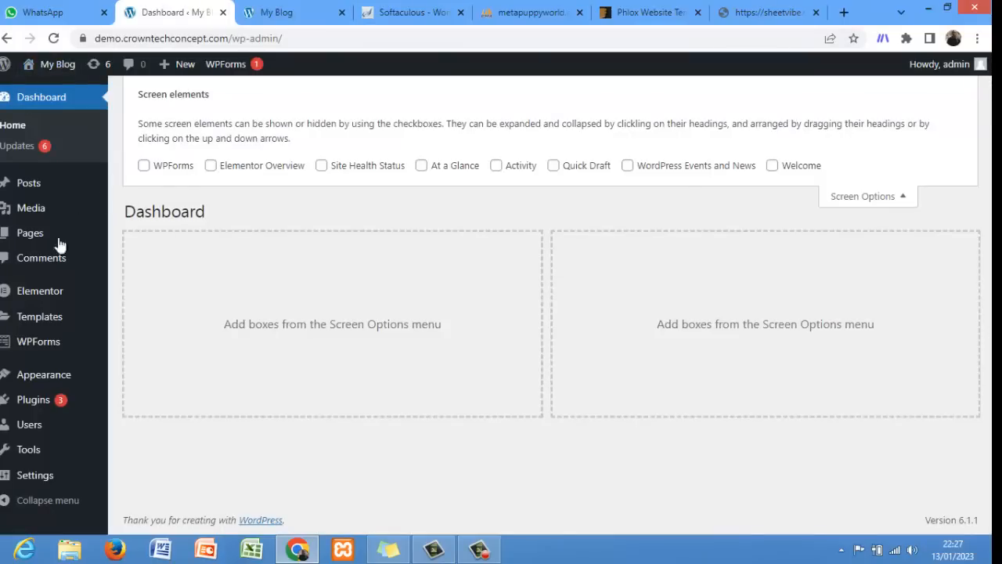
mouse_move(58, 402)
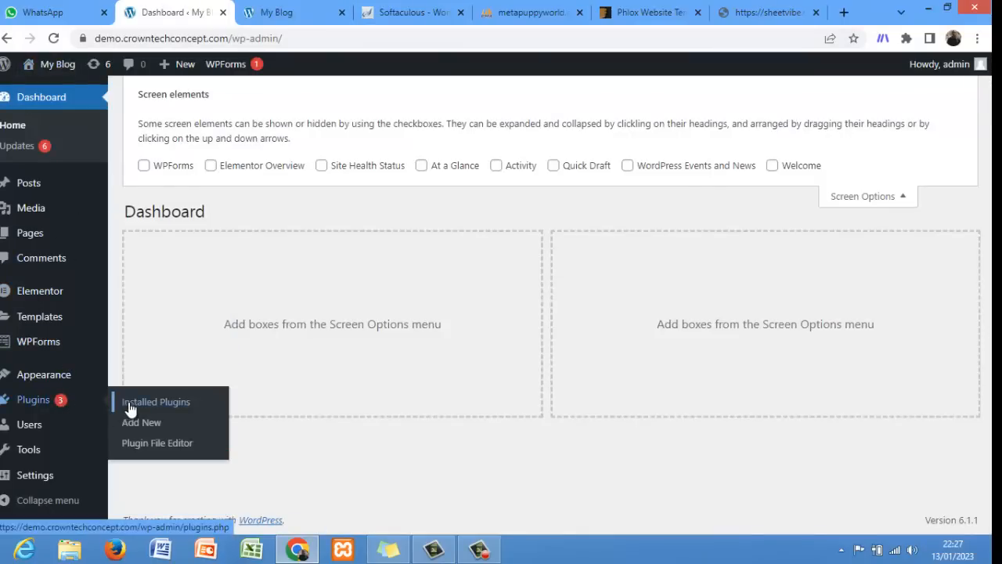
left_click(130, 408)
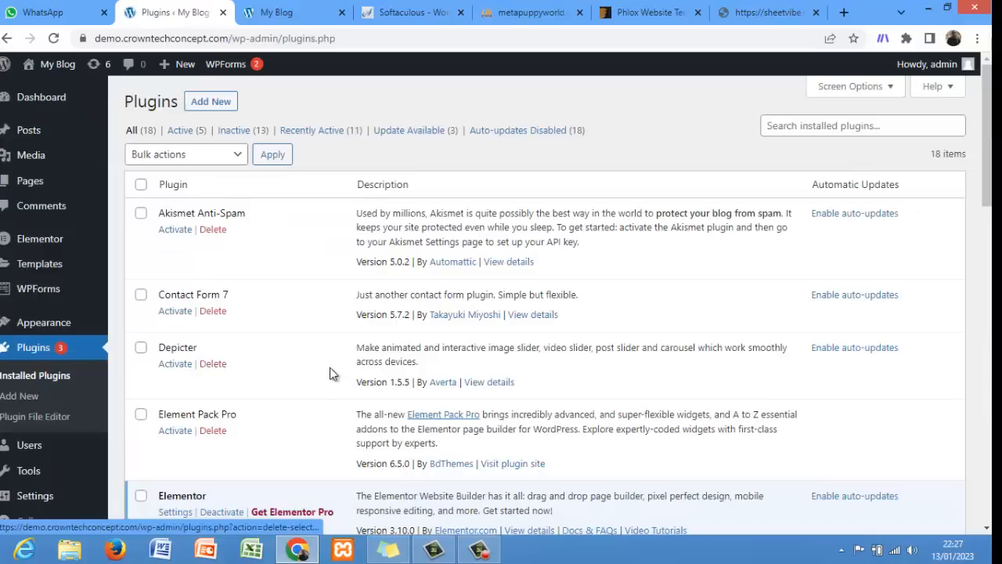
scroll(960, 208, "down", 4)
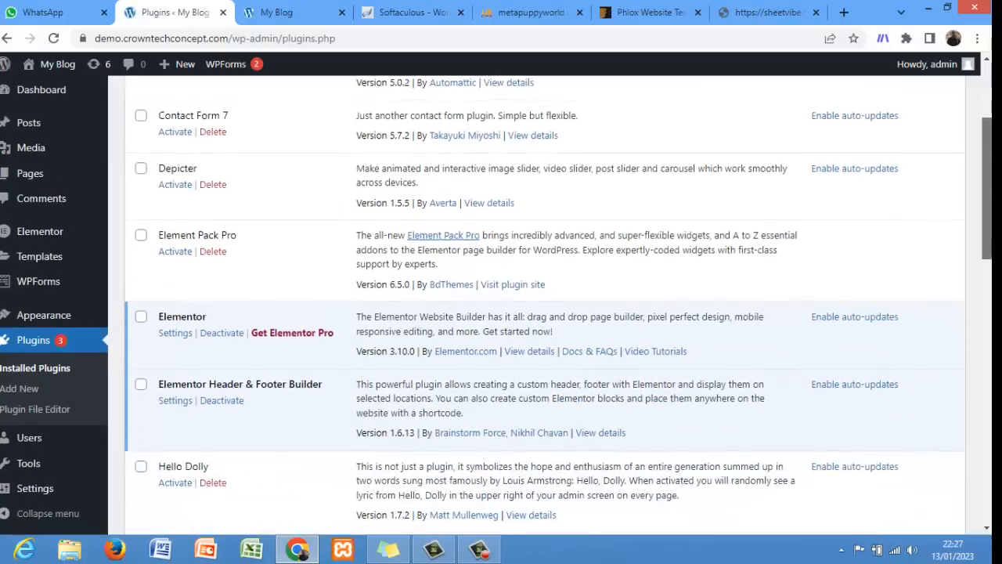
scroll(544, 306, "down", 6)
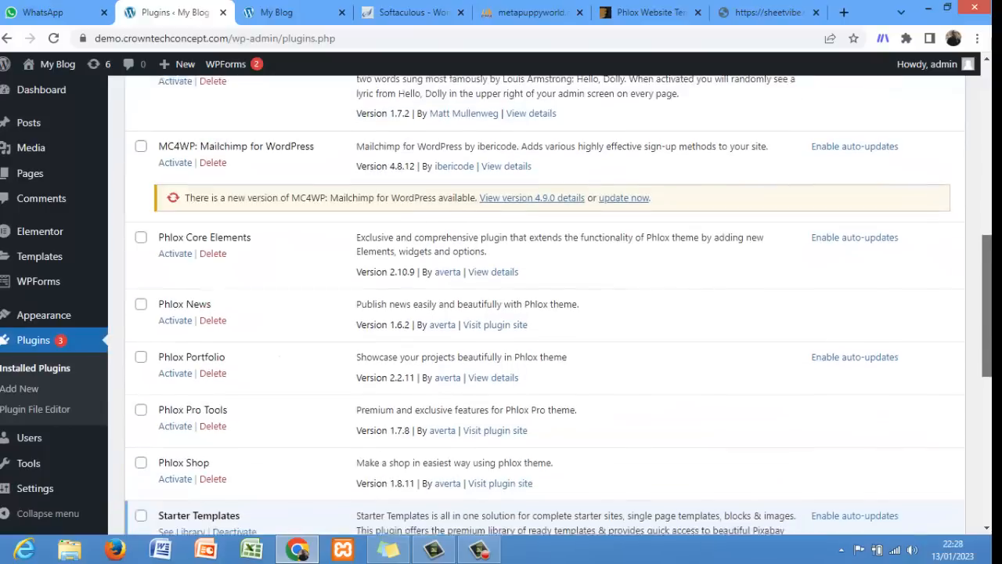
scroll(544, 306, "down", 1)
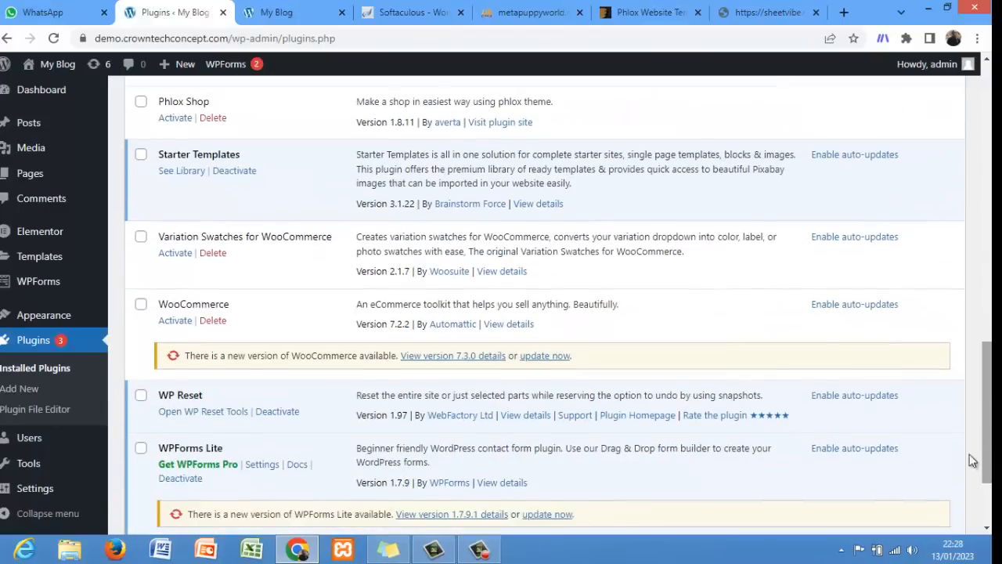
- Open the WP Reset tool and run Site Reset on the WordPress site, entering "reset" as confirmation
mouse_move(37, 469)
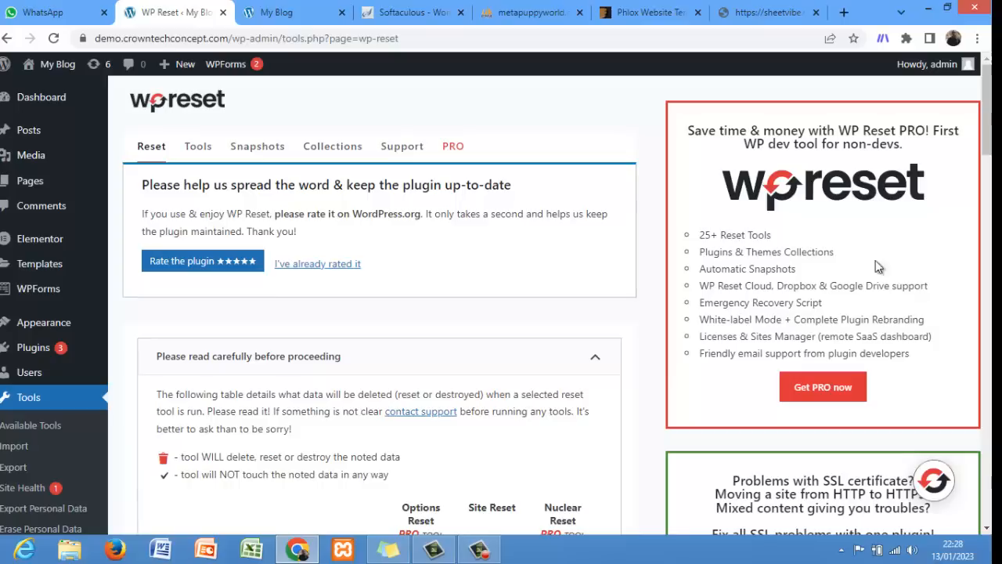
scroll(376, 313, "down", 4)
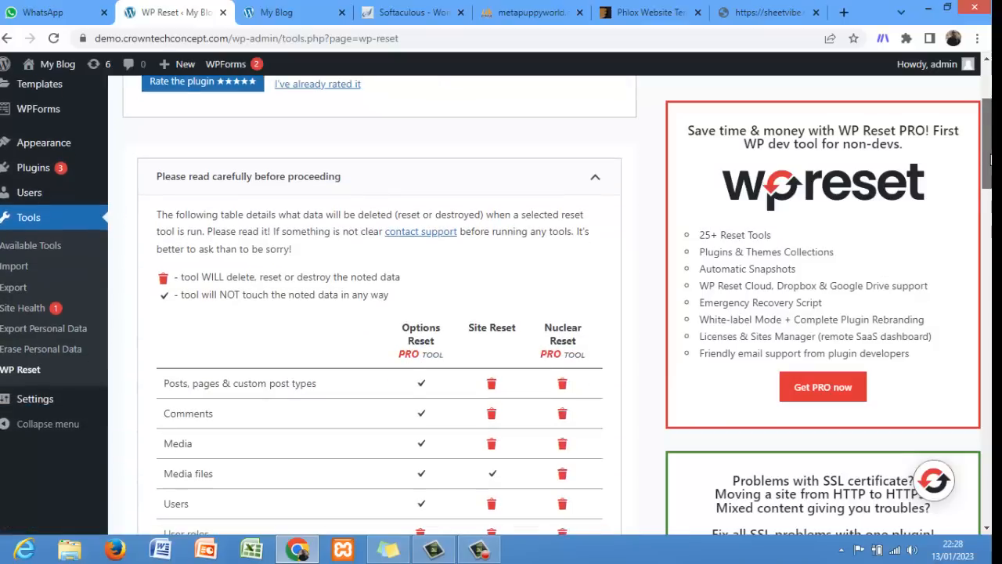
scroll(375, 313, "down", 5)
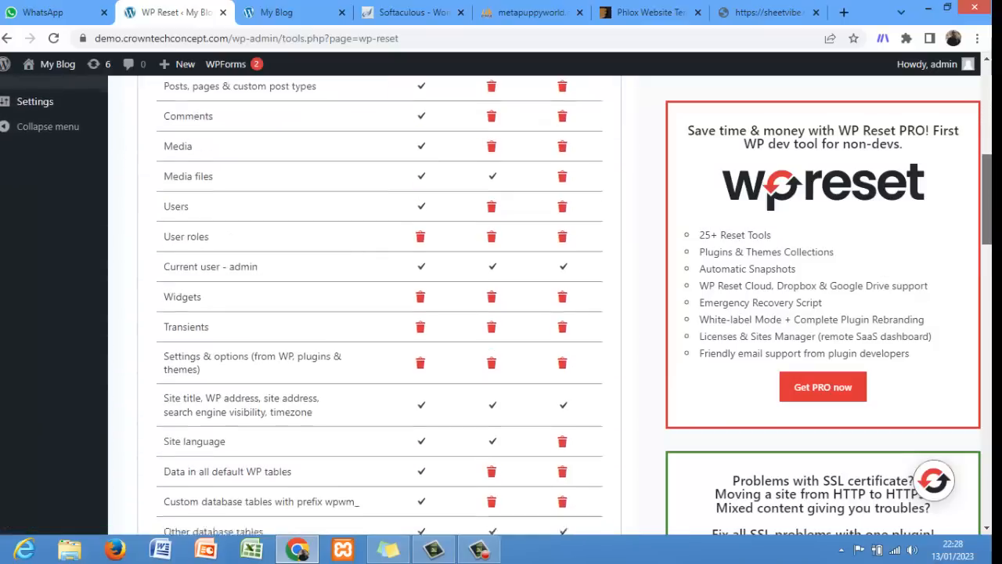
scroll(375, 313, "down", 7)
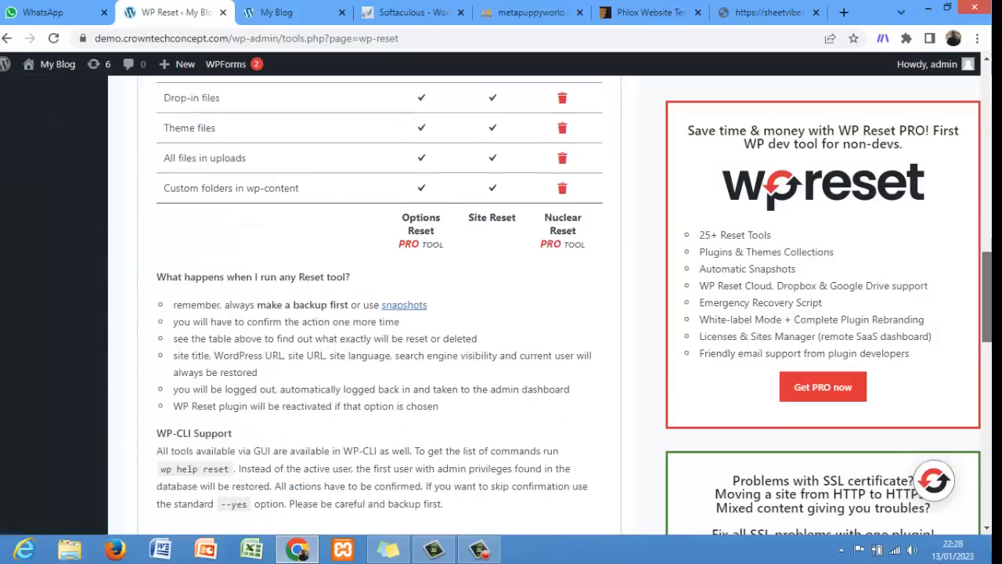
scroll(376, 313, "down", 8)
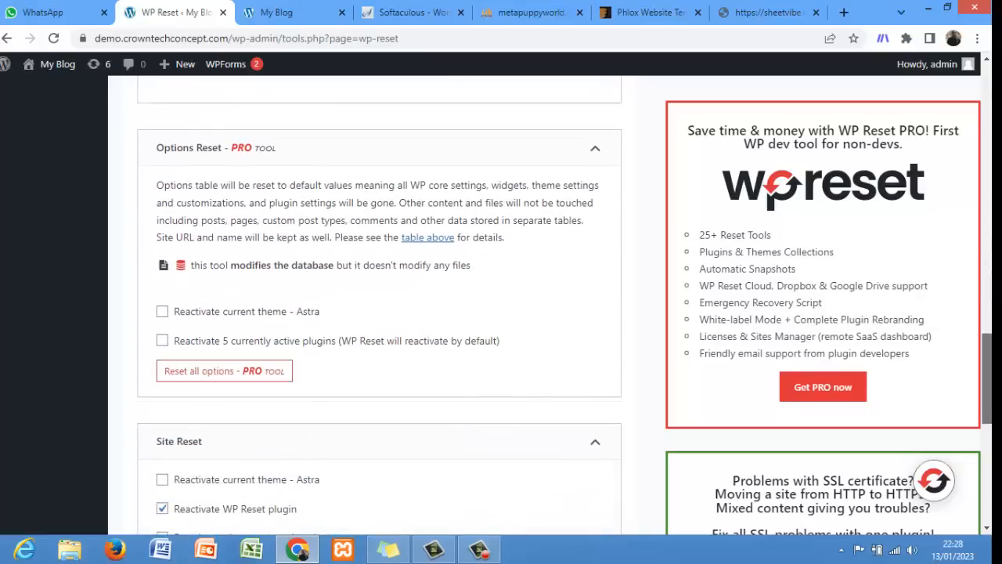
scroll(867, 431, "down", 1)
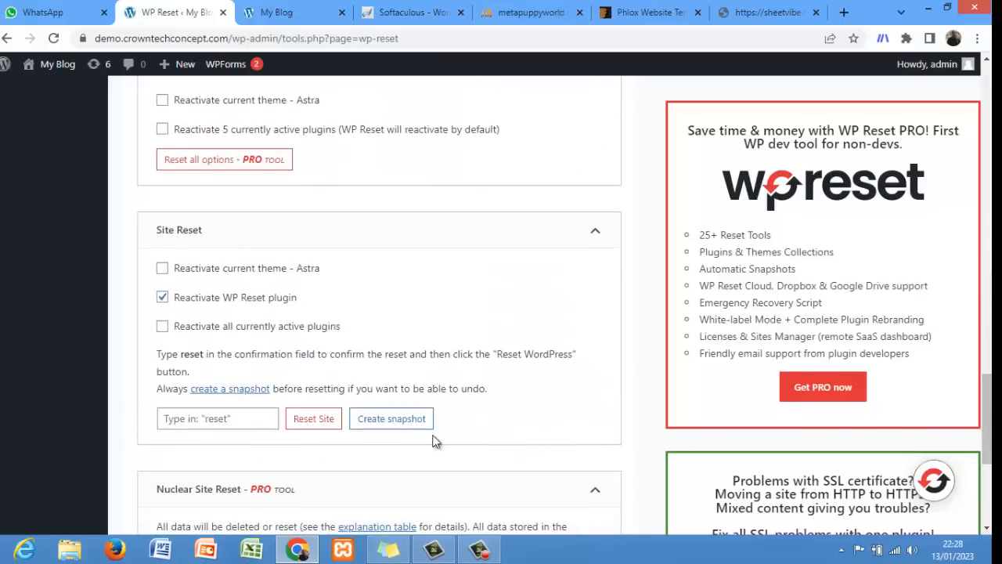
left_click(220, 420)
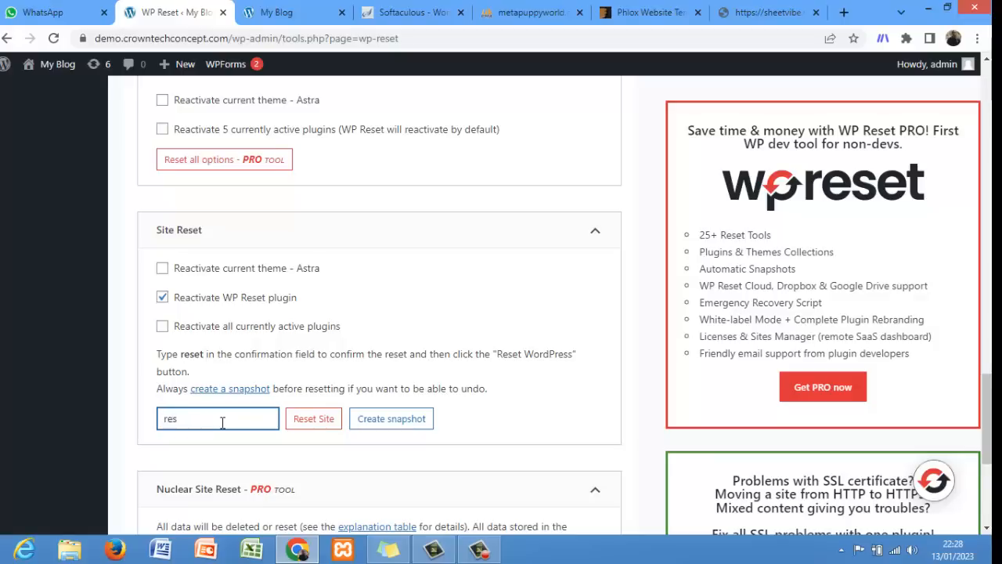
left_click(320, 425)
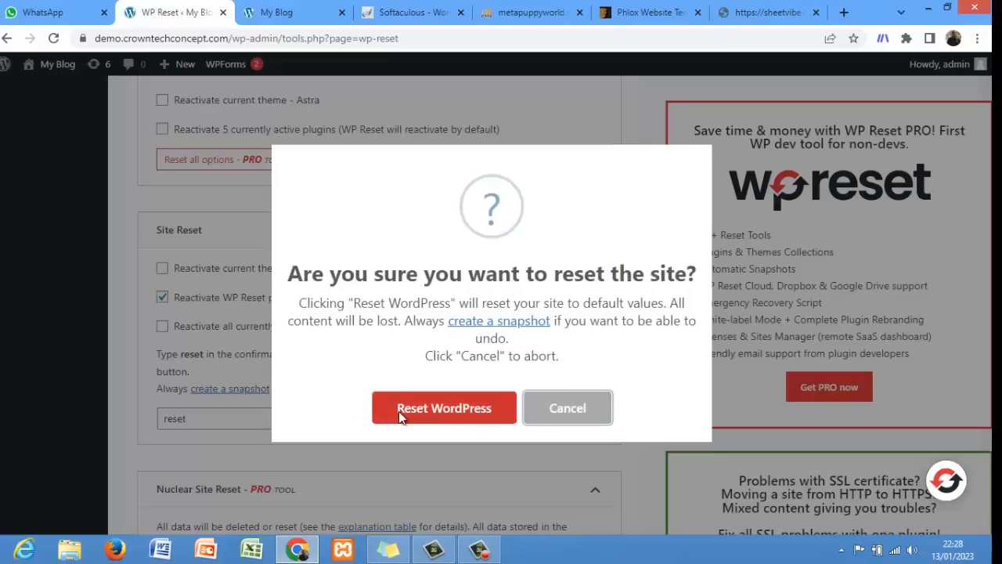
left_click(399, 411)
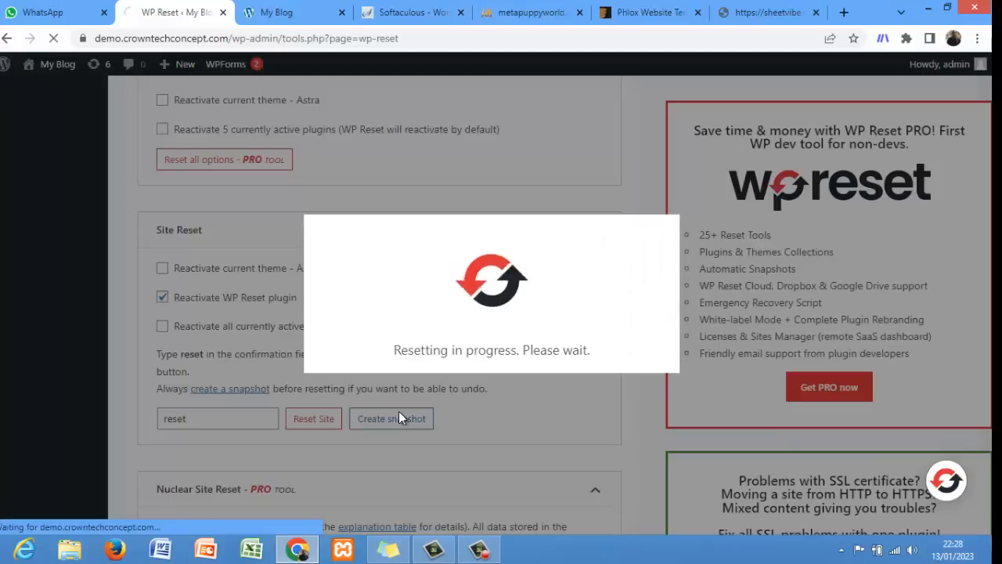
left_click(479, 550)
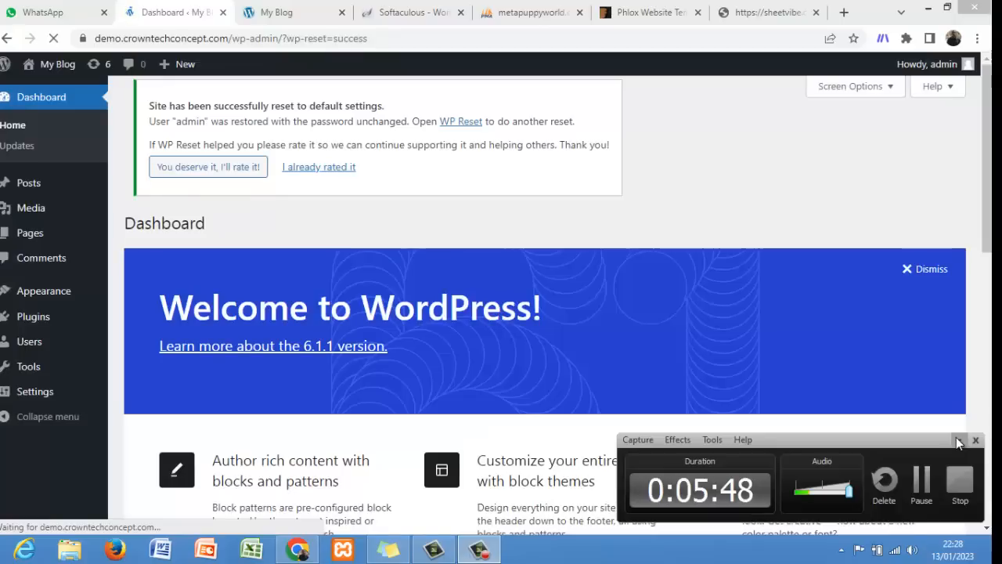
left_click(956, 440)
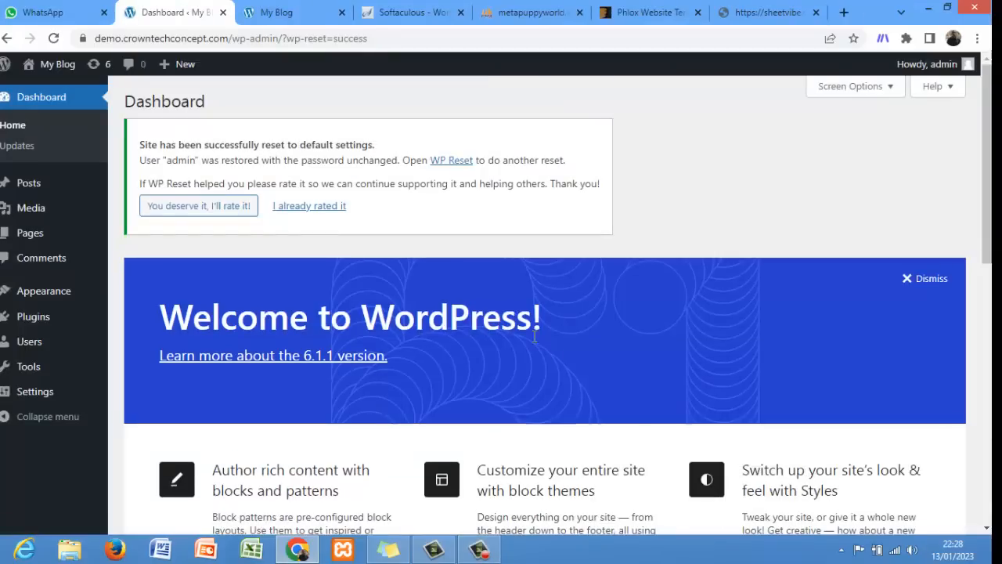
- Check the My Blog front page after the site reset, and return to the WordPress dashboard
left_click(276, 9)
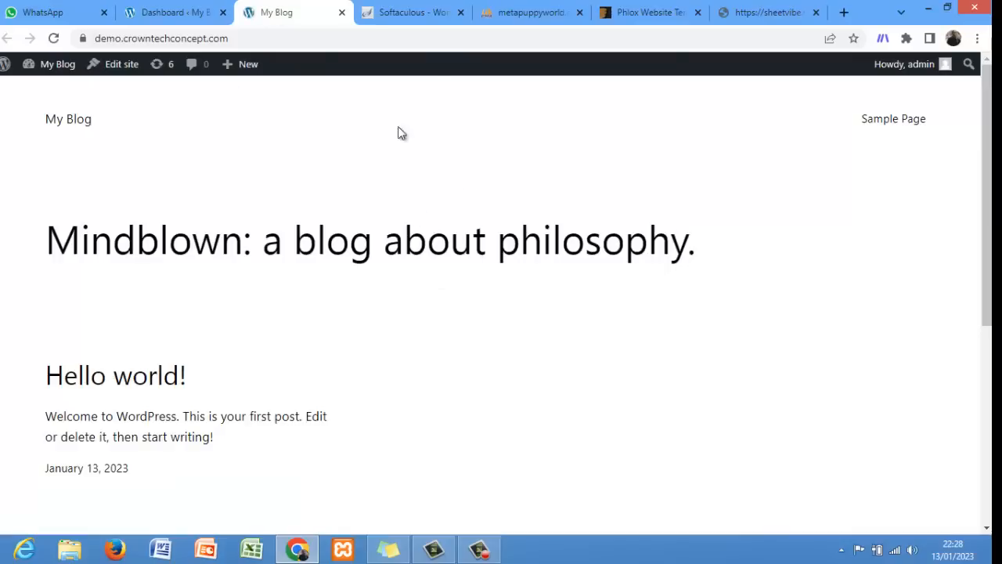
left_click(170, 10)
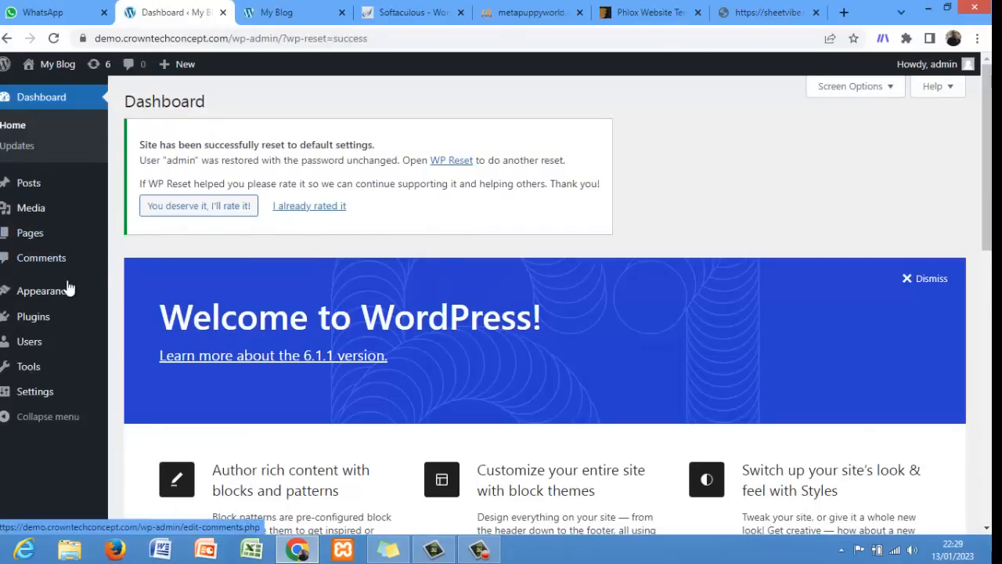
- Open the WordPress form for uploading a new theme as a ZIP file
mouse_move(94, 291)
left_click(127, 296)
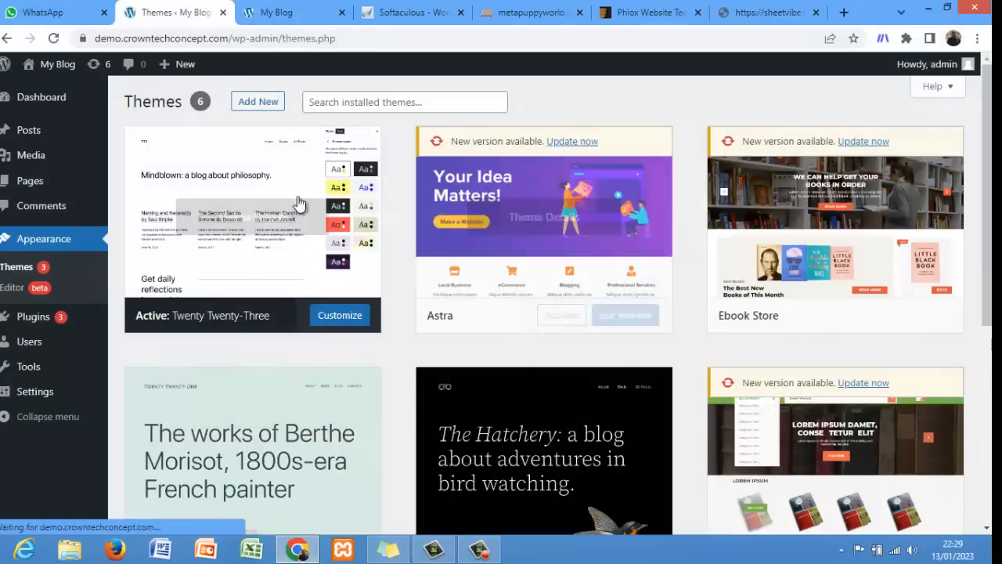
left_click(257, 102)
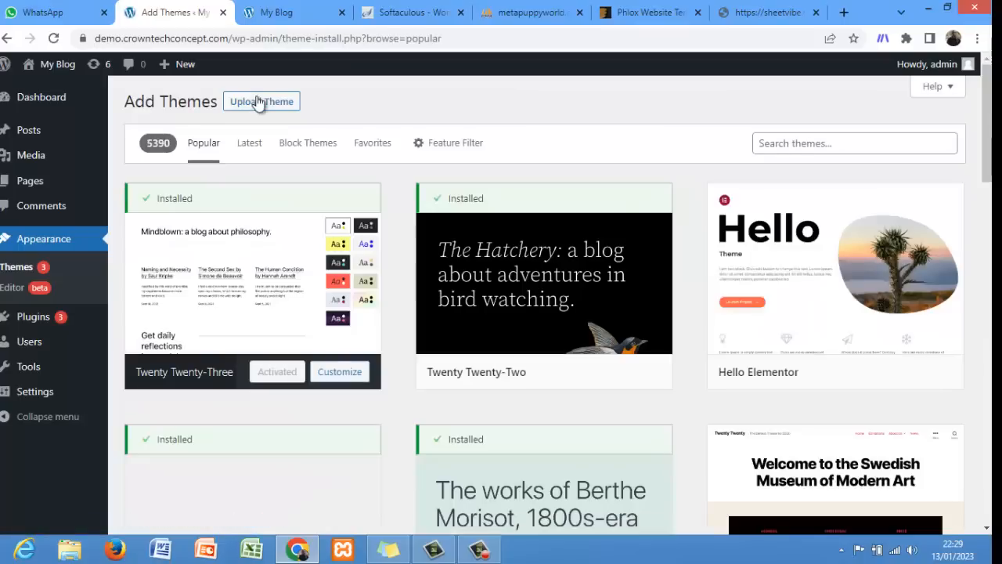
left_click(259, 103)
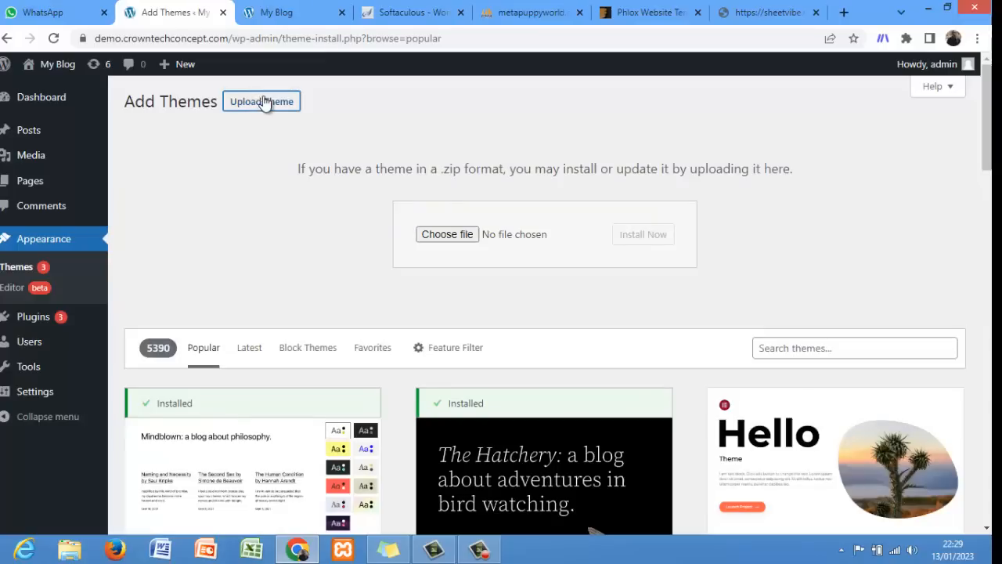
left_click(462, 233)
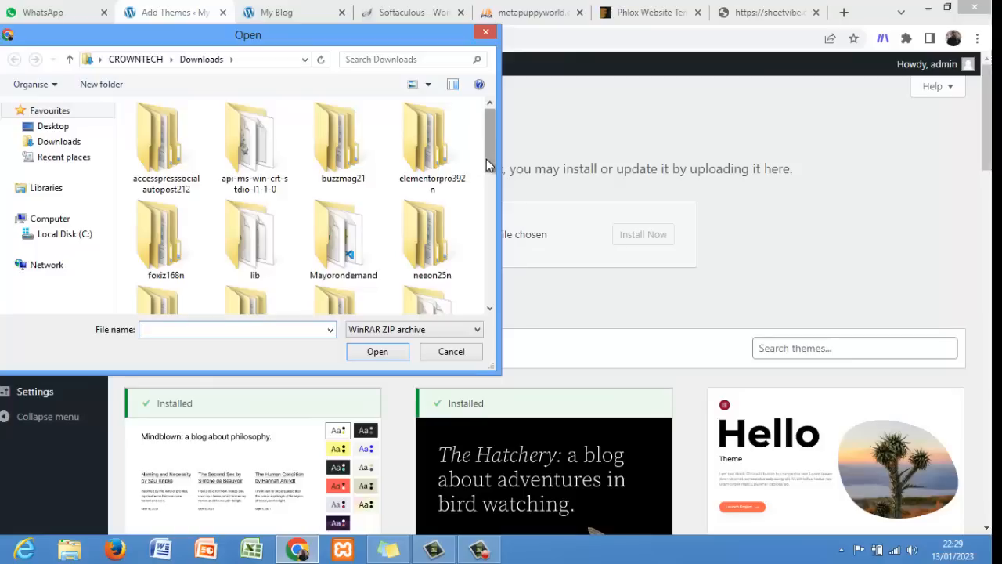
scroll(489, 173, "down", 2)
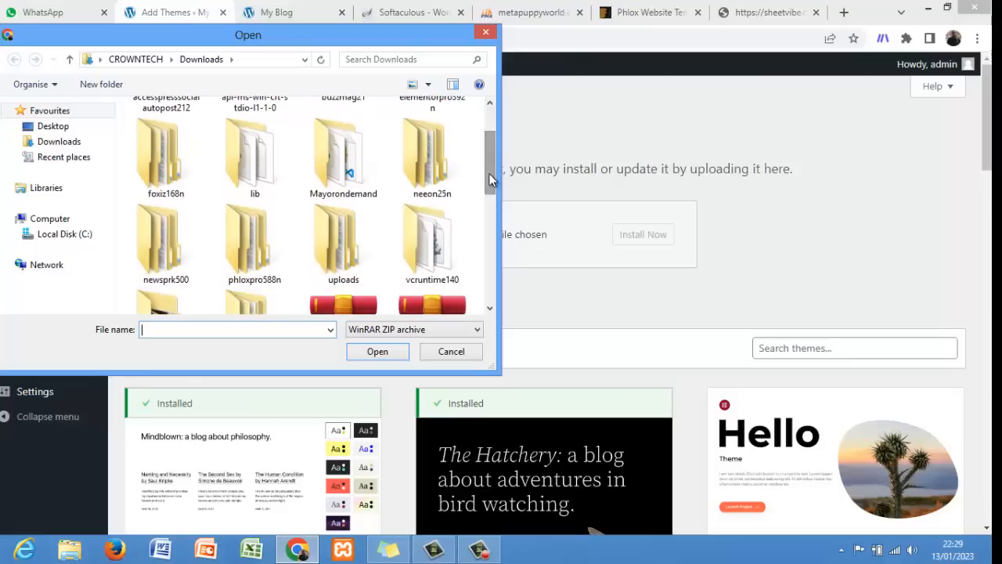
left_click_drag(489, 174, 496, 306)
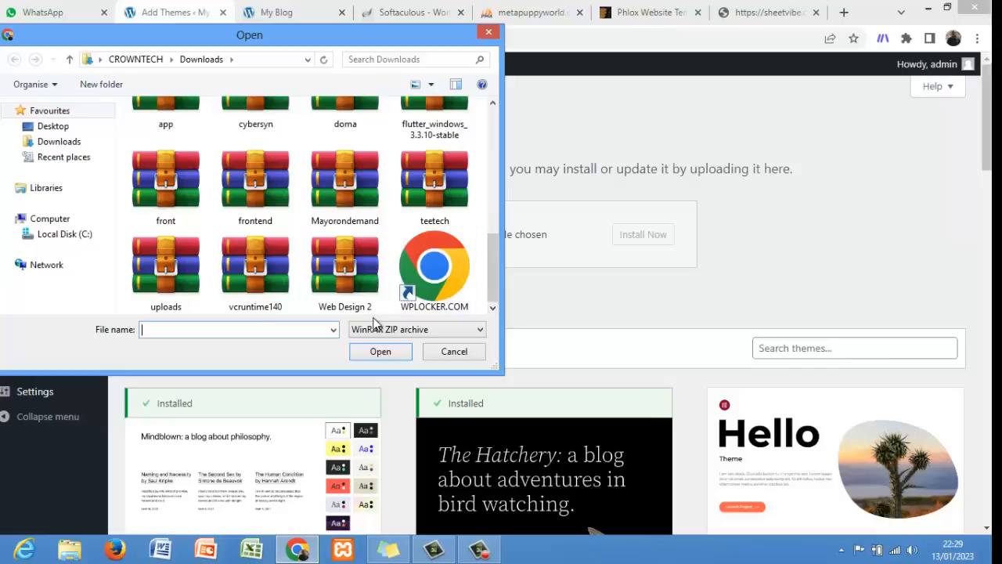
left_click(55, 143)
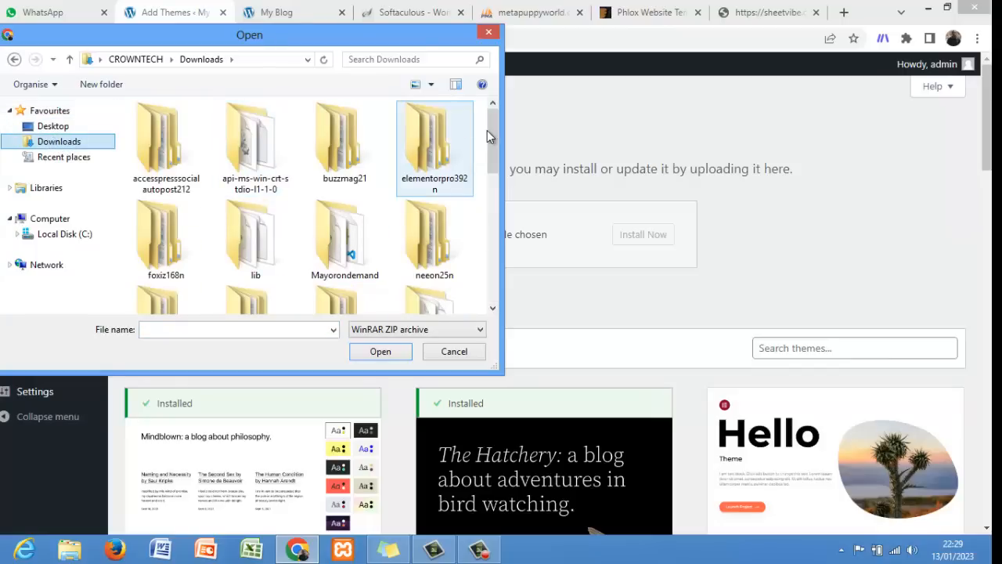
left_click_drag(492, 138, 505, 194)
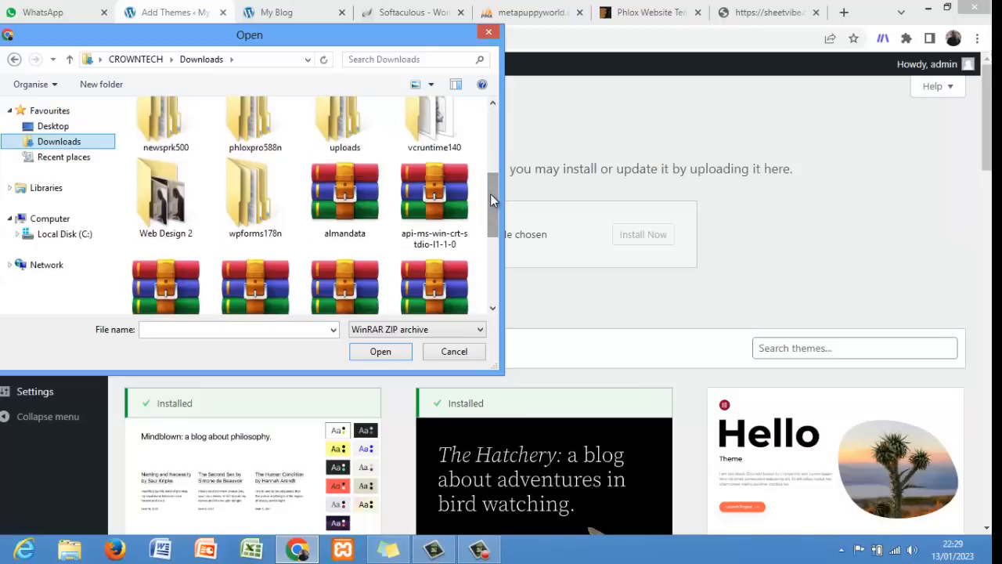
left_click_drag(491, 217, 493, 281)
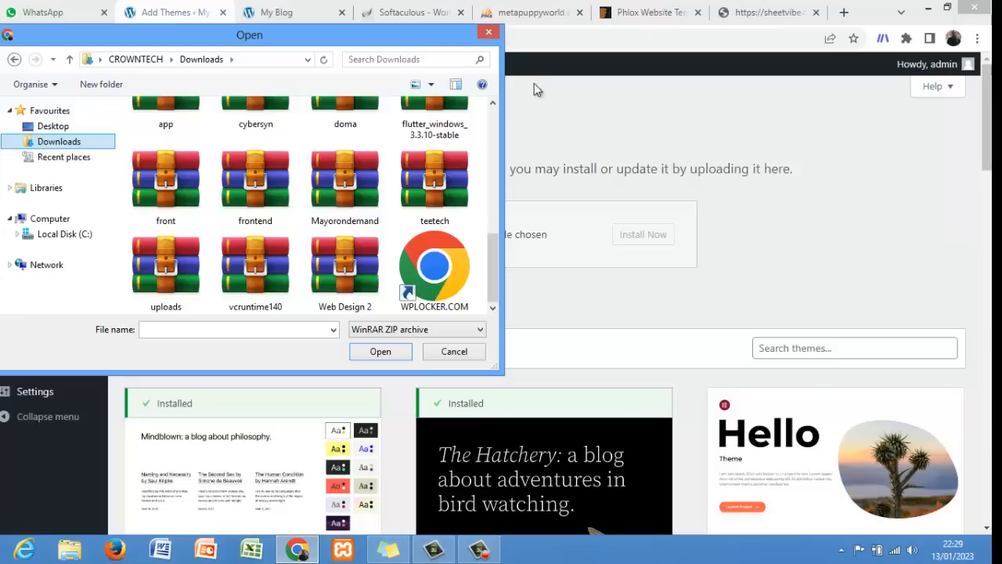
left_click(487, 34)
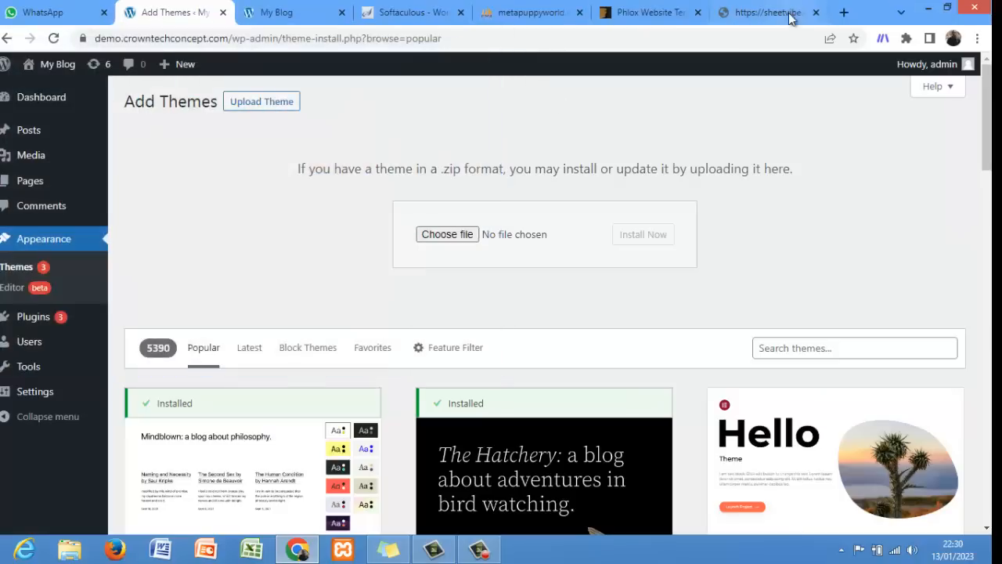
- Find phloxpro588n.rar in the browser's download history and show it in its folder
left_click(977, 38)
left_click(862, 139)
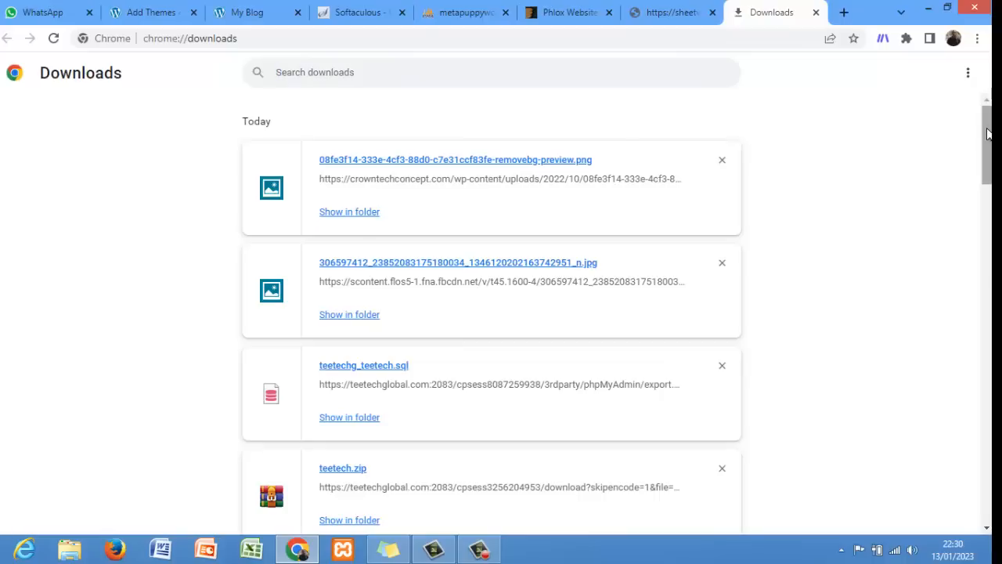
left_click_drag(988, 133, 988, 287)
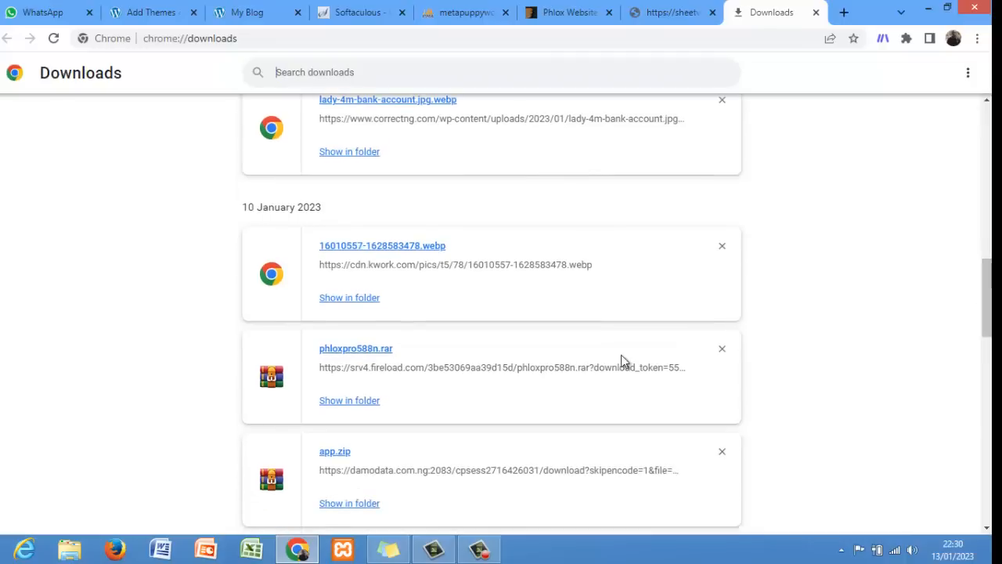
left_click(360, 404)
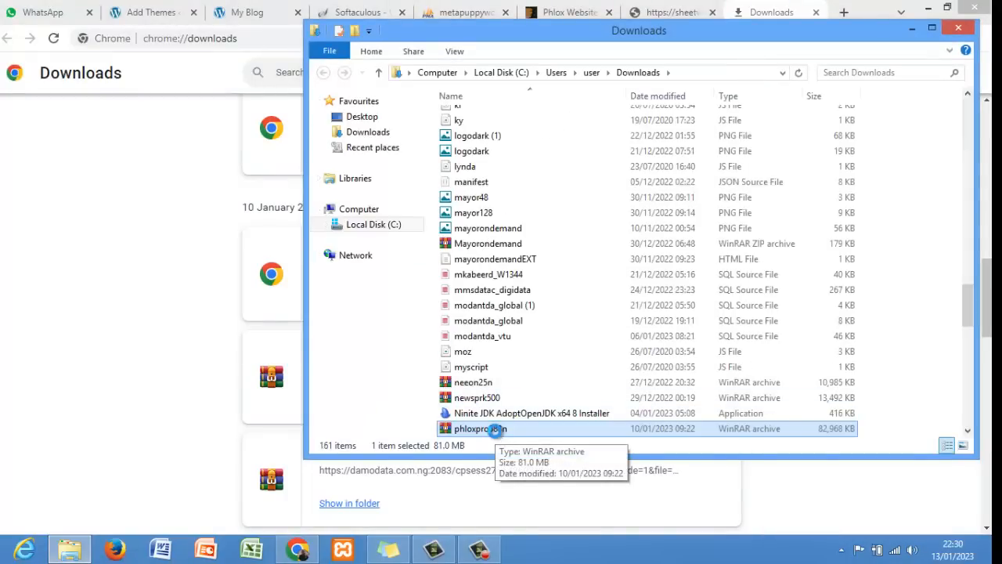
- Check the Downloads folder for the phloxpro588n archive and its extracted folder, and close the folder window
double_click(496, 432)
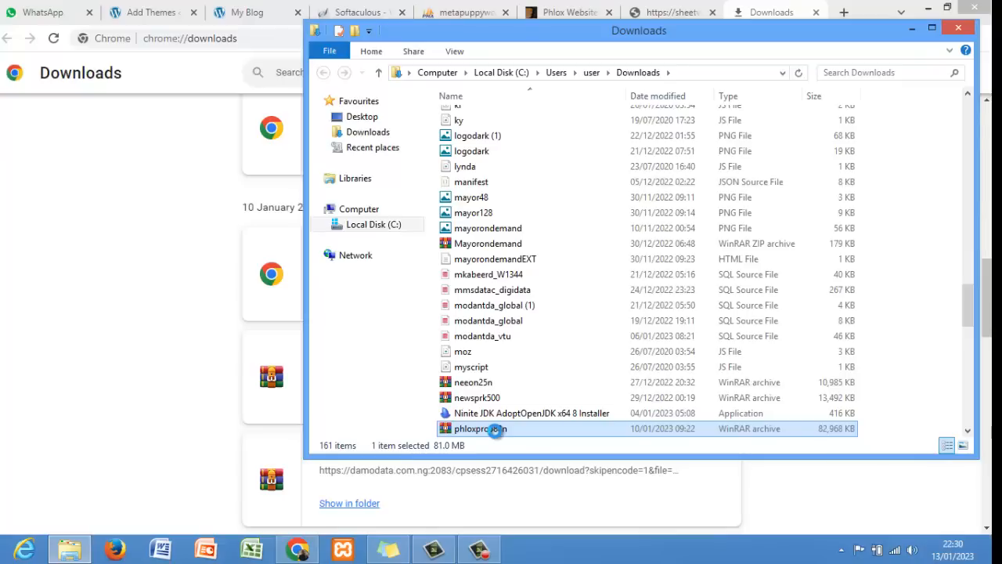
right_click(495, 435)
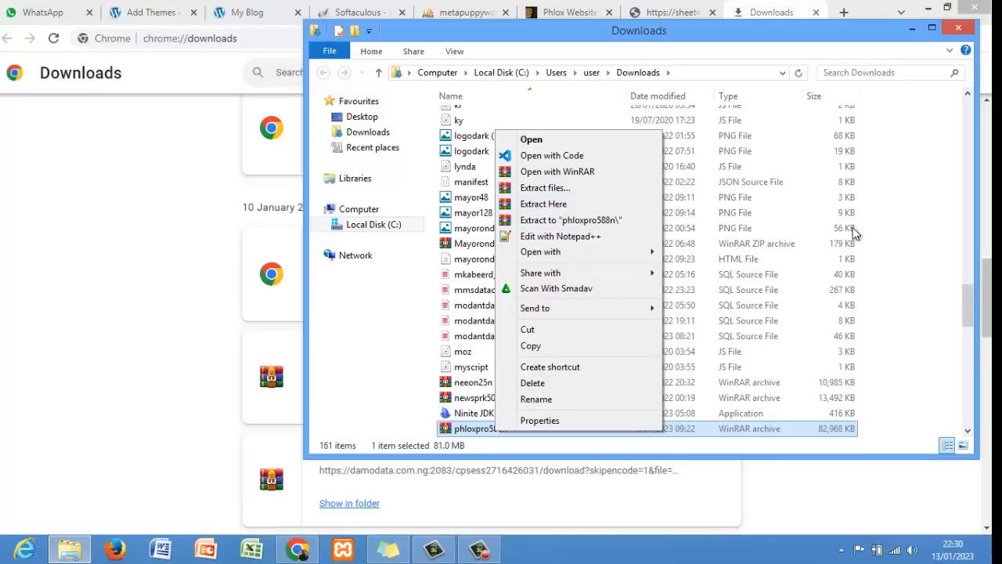
left_click(916, 263)
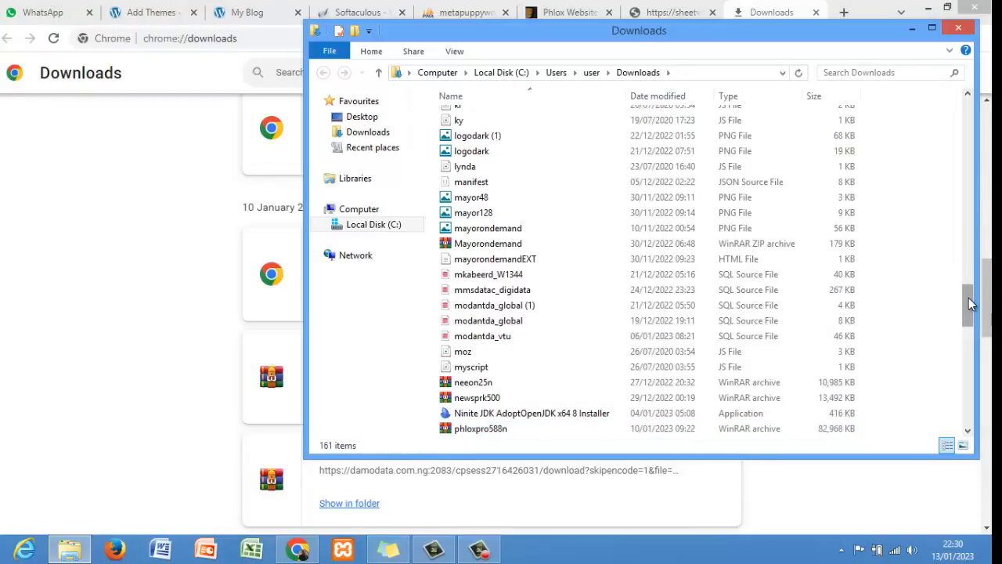
left_click_drag(971, 301, 965, 102)
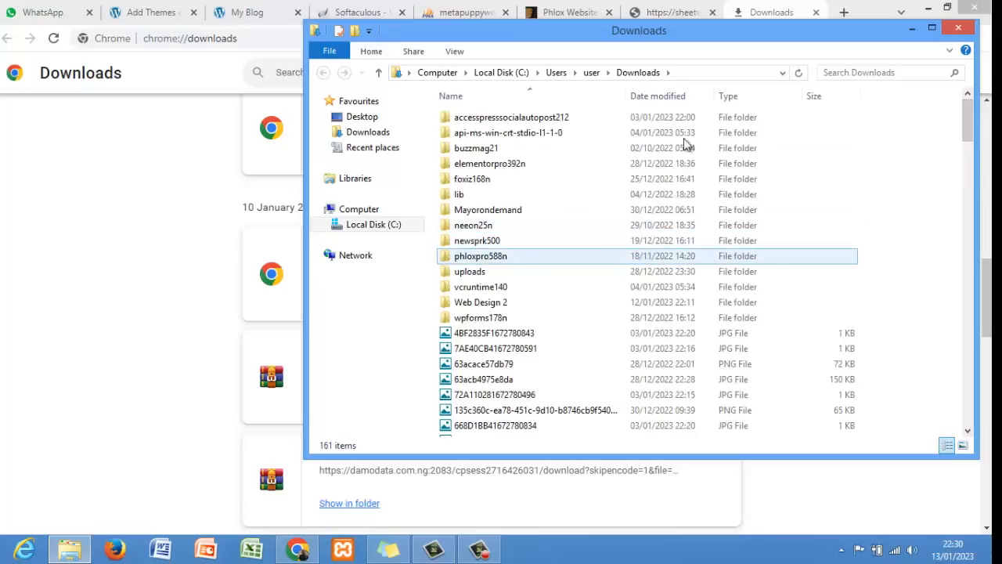
left_click(961, 28)
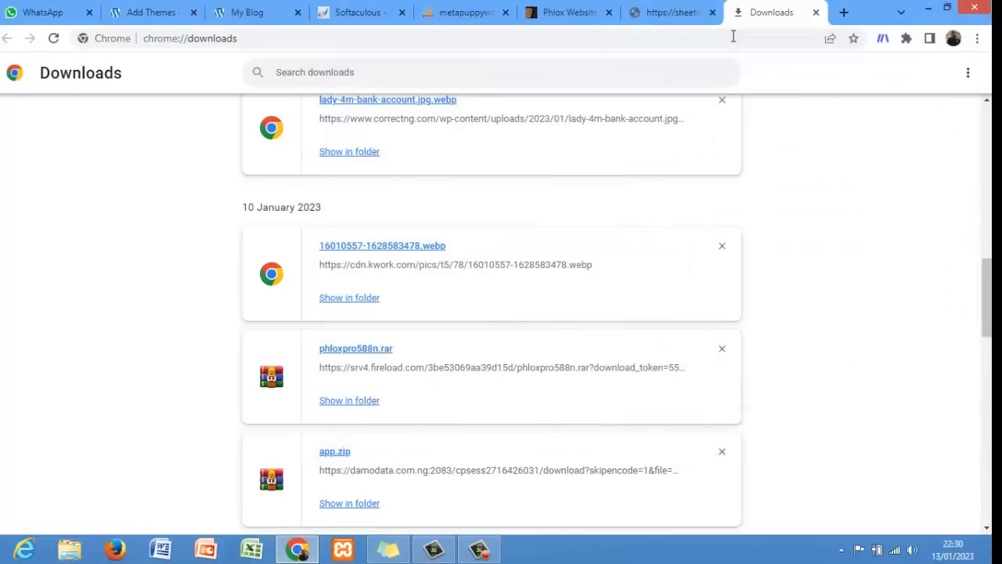
- Choose phlox-pro.zip from the theme folder inside phloxpro588n's phlox-pro-download-package as the theme file to upload in WordPress
left_click(246, 11)
left_click(134, 8)
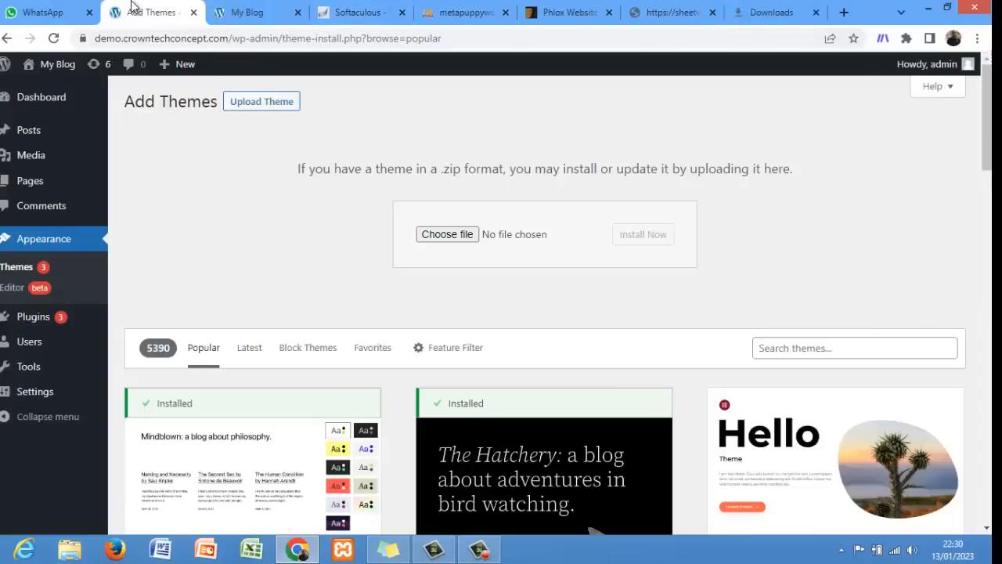
left_click(438, 237)
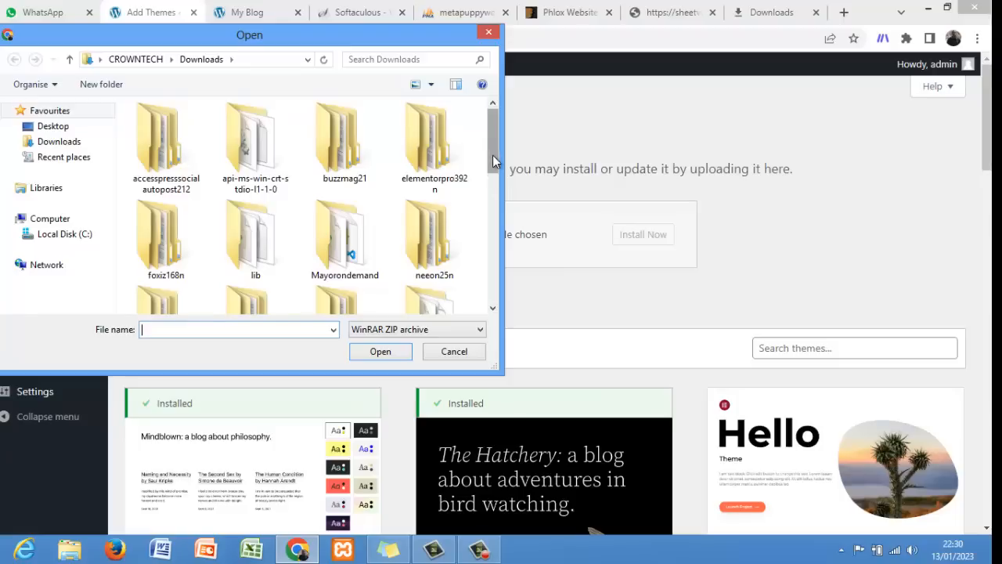
left_click_drag(492, 159, 496, 175)
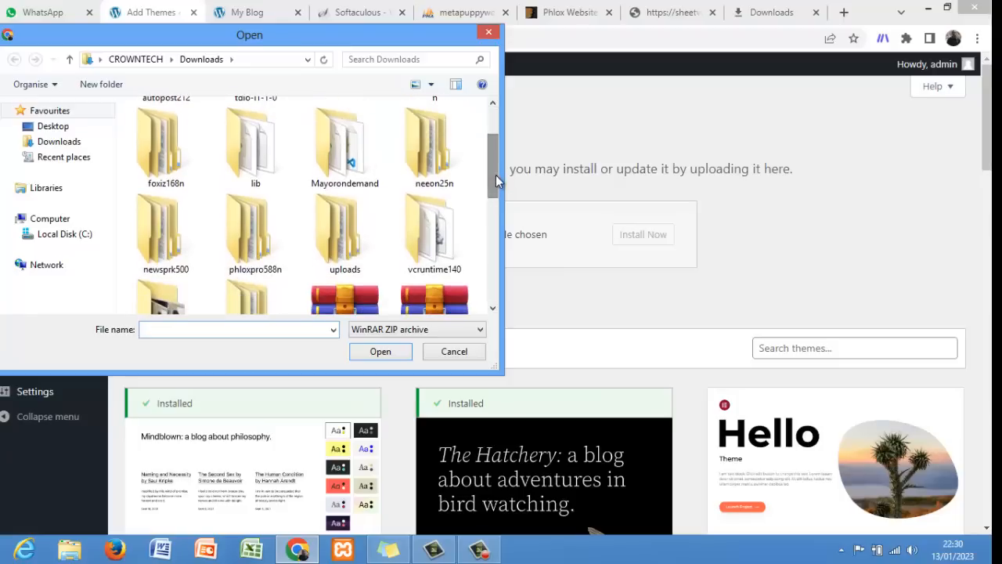
double_click(258, 239)
double_click(238, 130)
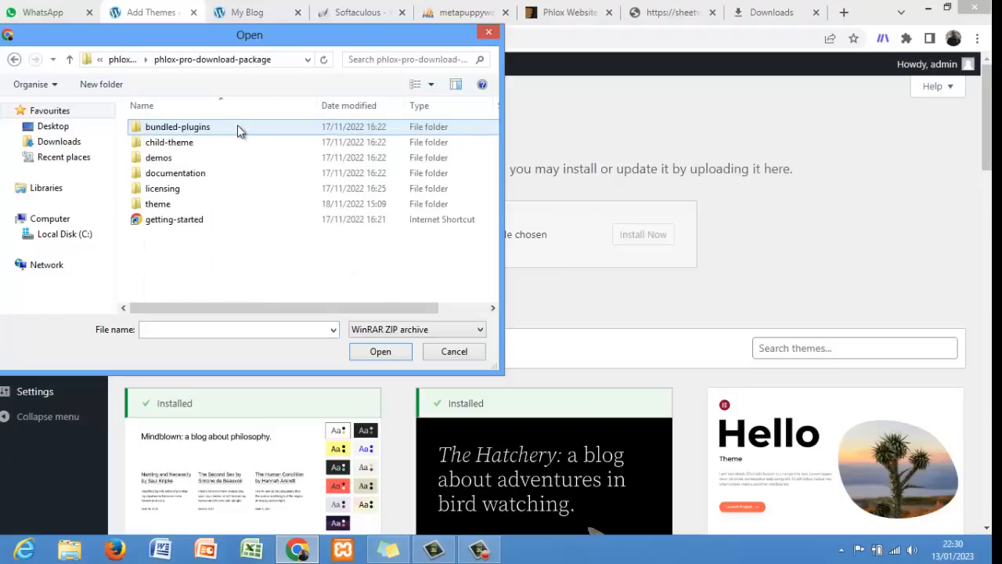
double_click(211, 206)
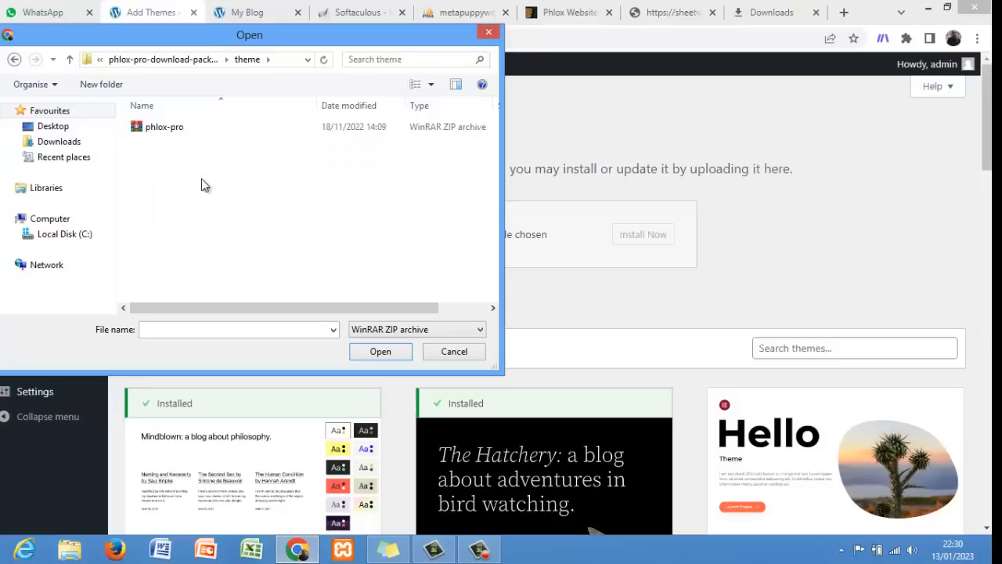
left_click(185, 130)
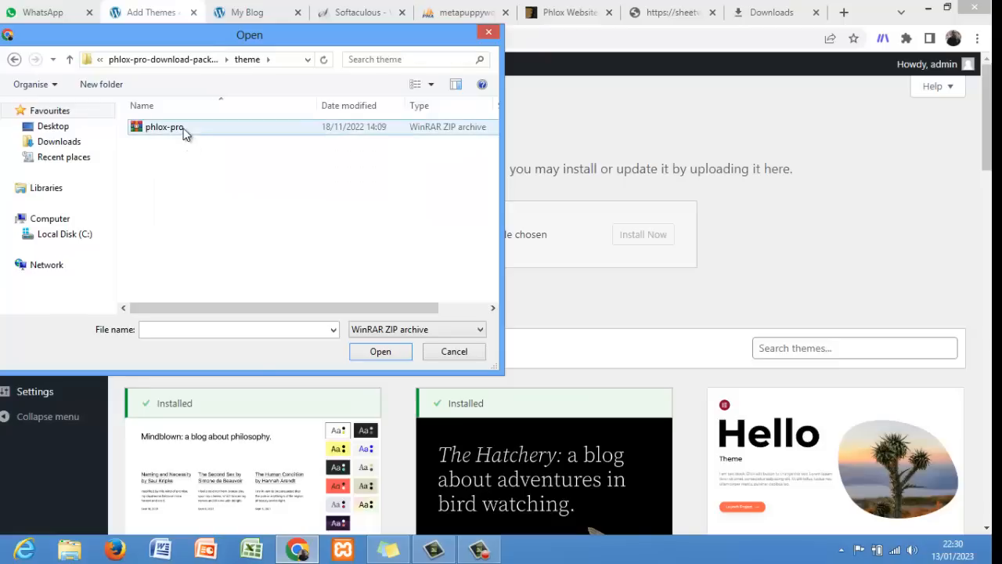
left_click(378, 353)
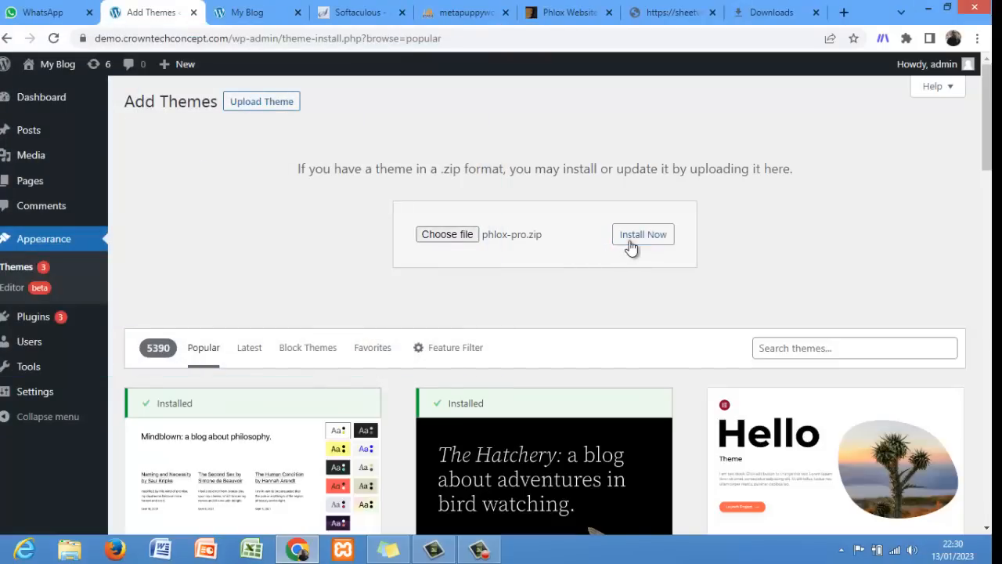
- Install the theme from phlox-pro.zip and activate it on the WordPress site
left_click(631, 245)
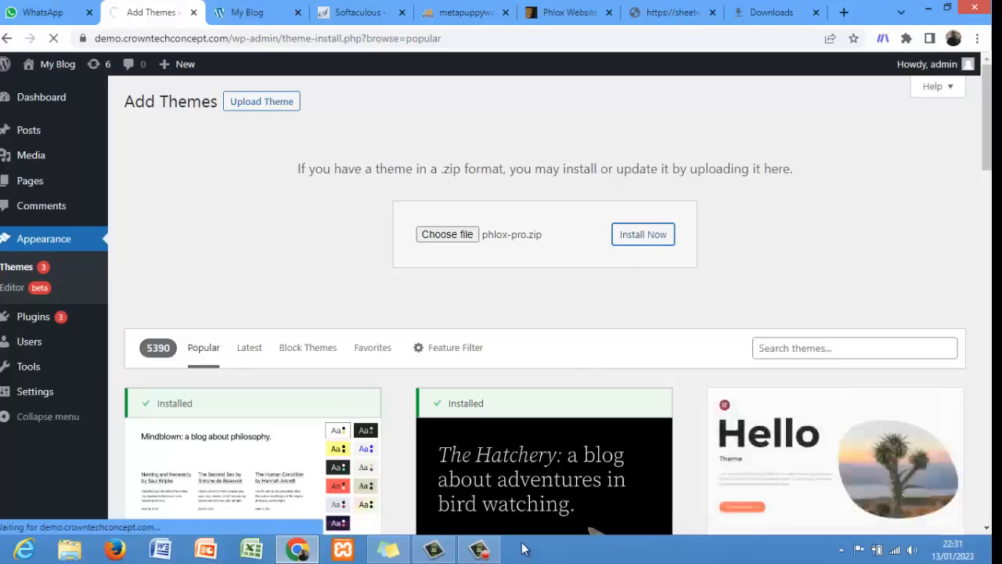
left_click(480, 550)
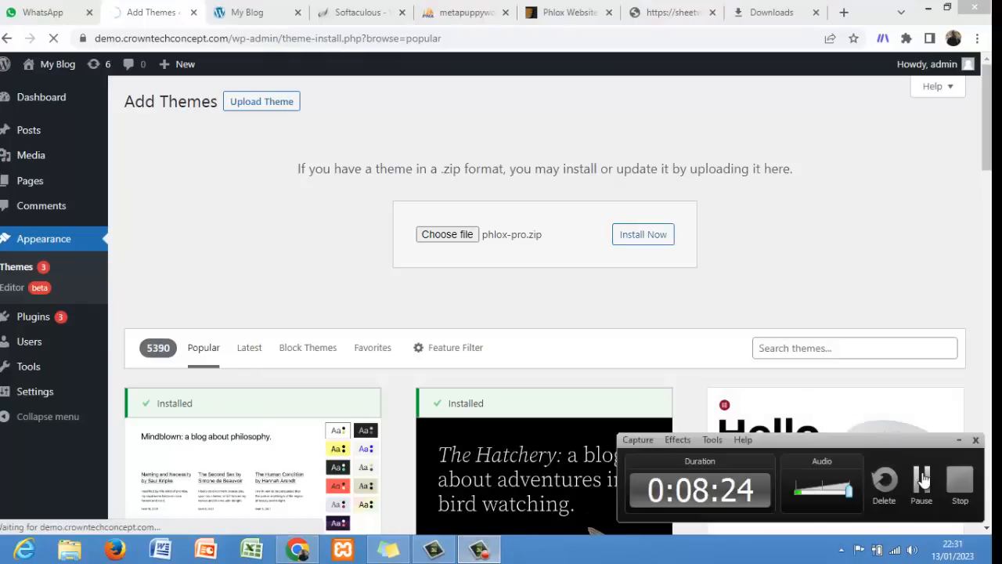
left_click(916, 474)
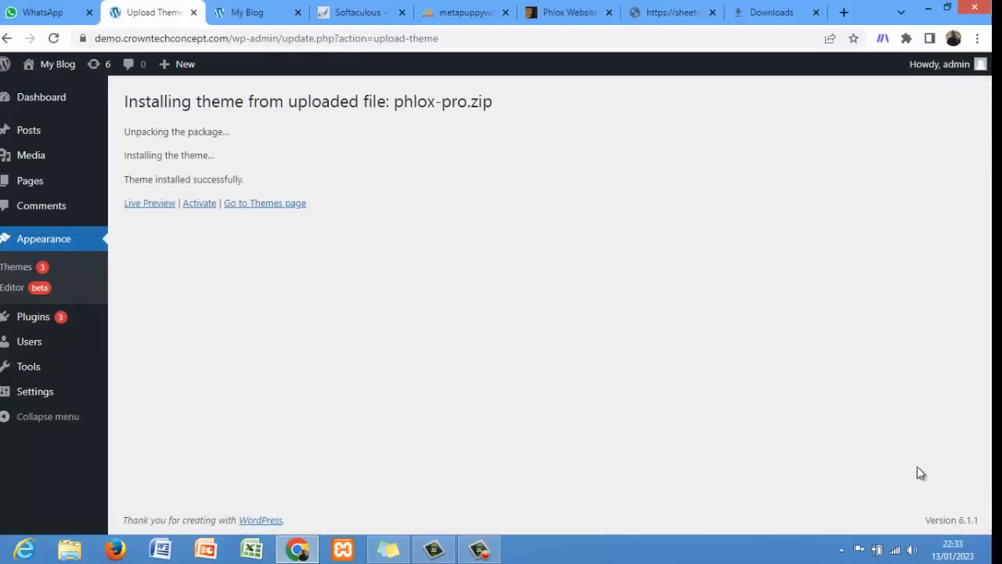
left_click(200, 203)
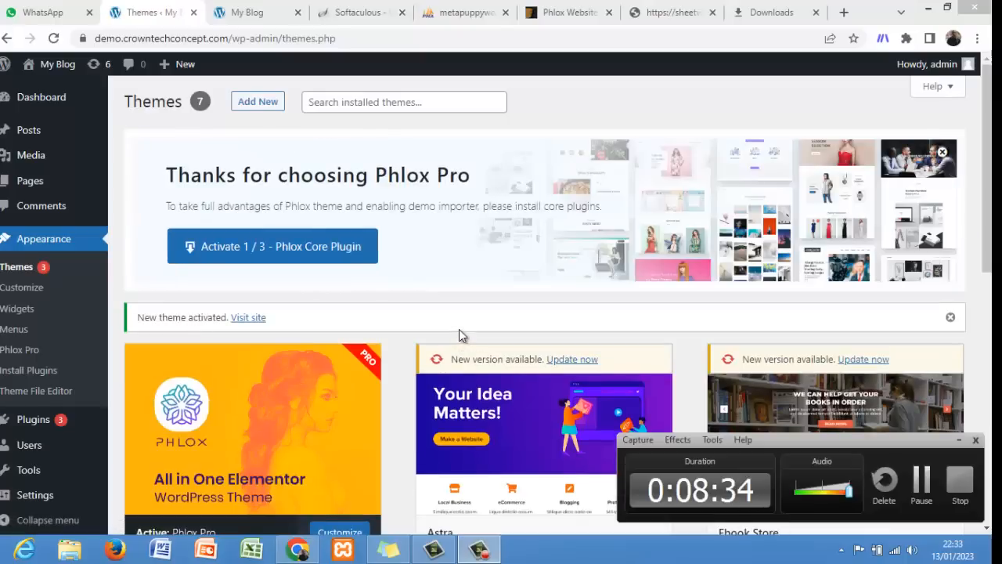
- Activate the Phlox core plugins and check the Phlox Pro theme's Updates page
left_click(313, 249)
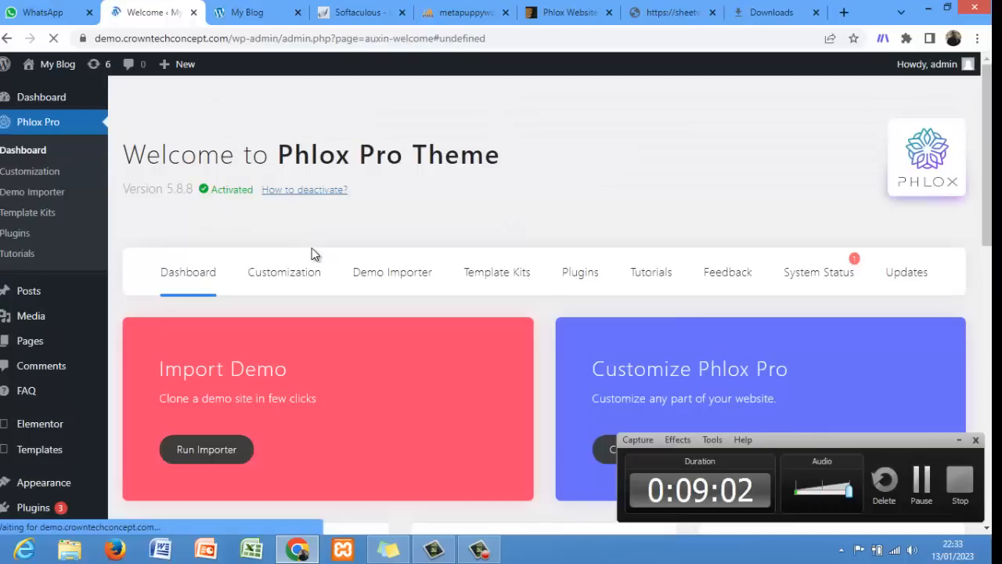
left_click(905, 280)
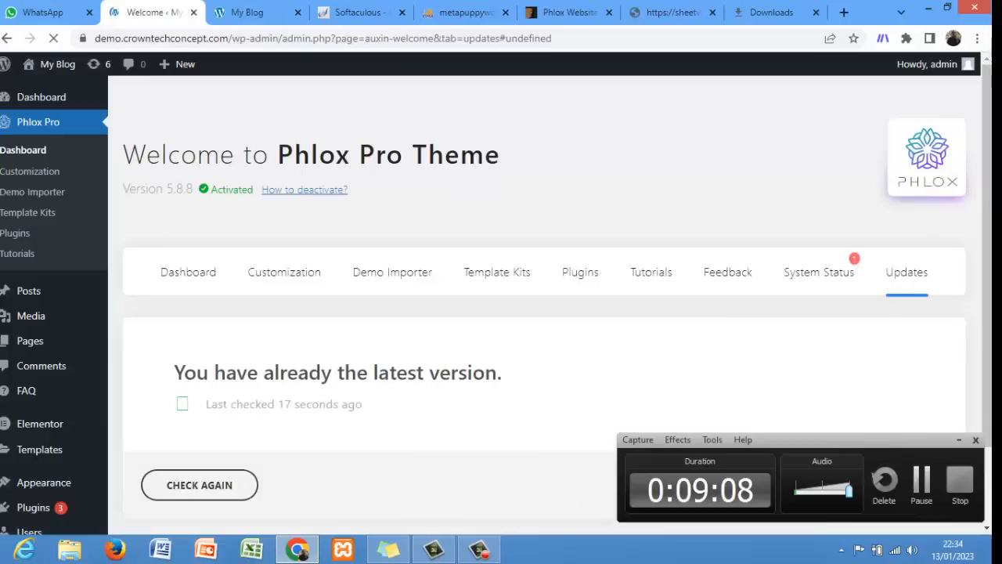
scroll(905, 280, "down", 2)
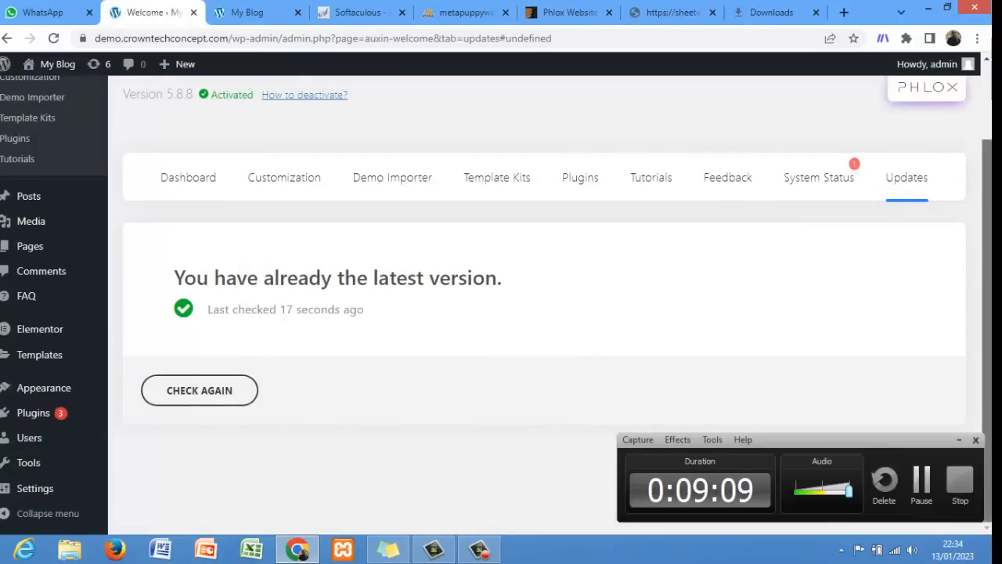
scroll(967, 213, "up", 2)
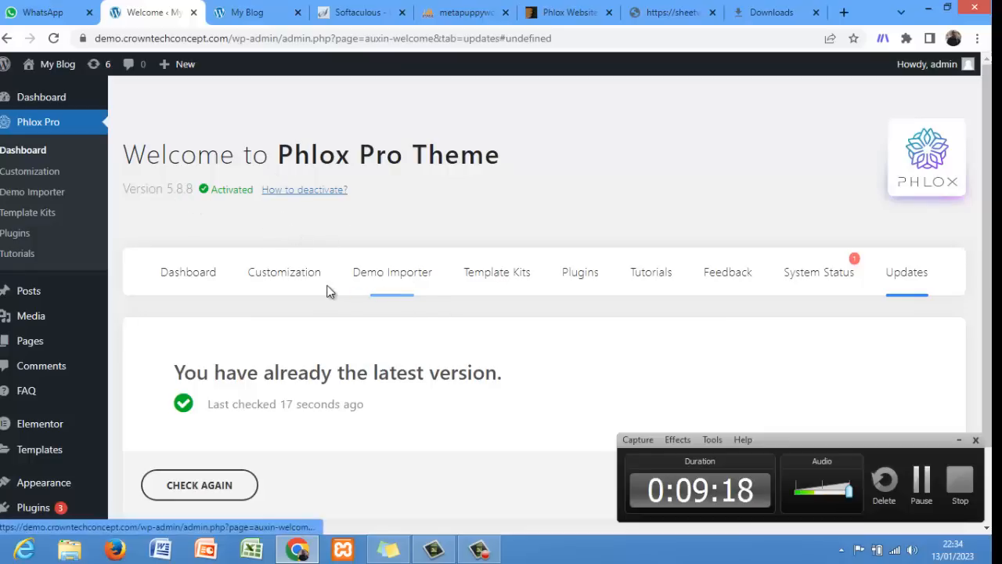
- Open the Phlox Pro Demo Importer and look through all of its website templates
left_click(385, 288)
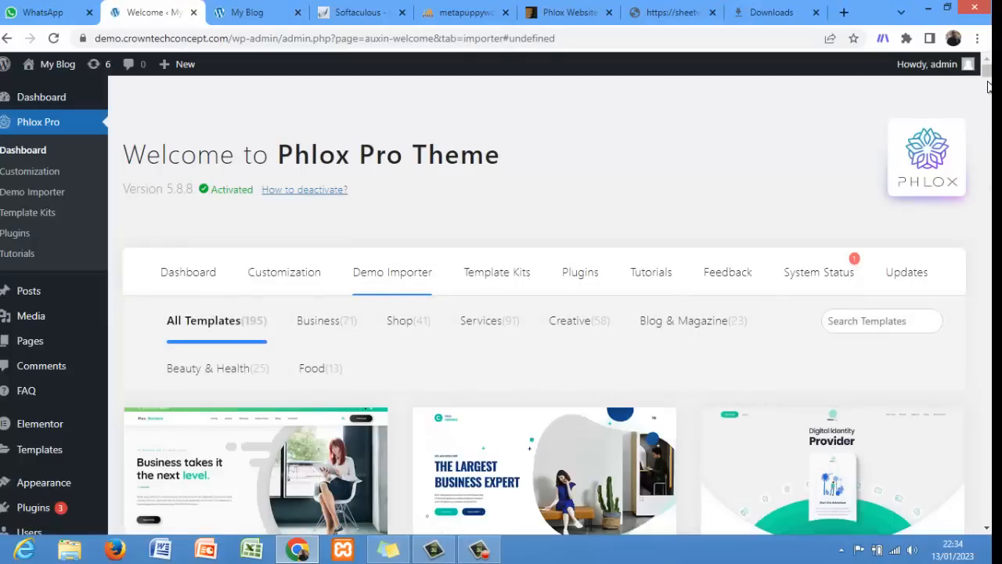
scroll(988, 80, "down", 4)
scroll(988, 76, "up", 3)
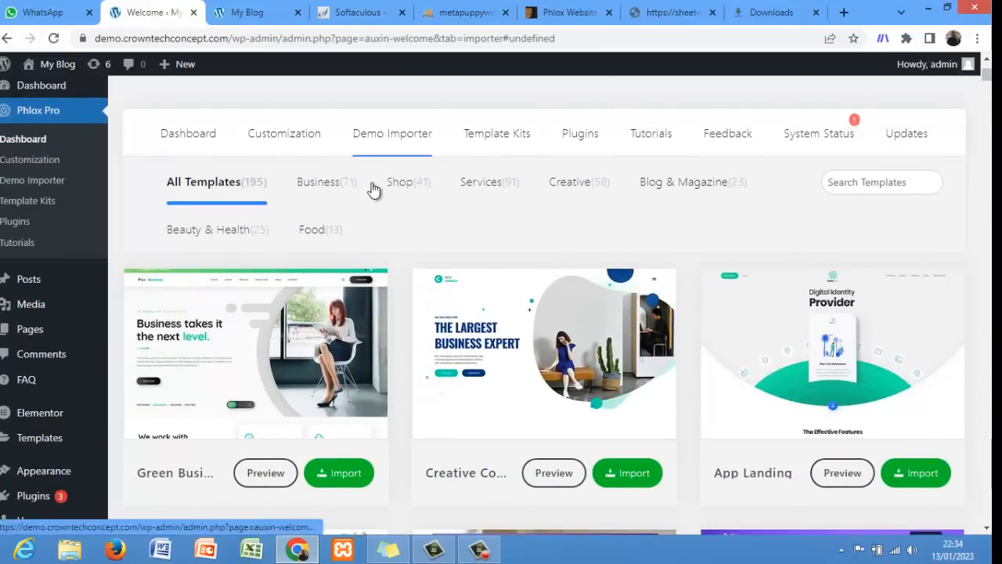
- Filter the demo templates to the Business category and look through the first rows down to the finance template
left_click(348, 190)
scroll(349, 191, "down", 3)
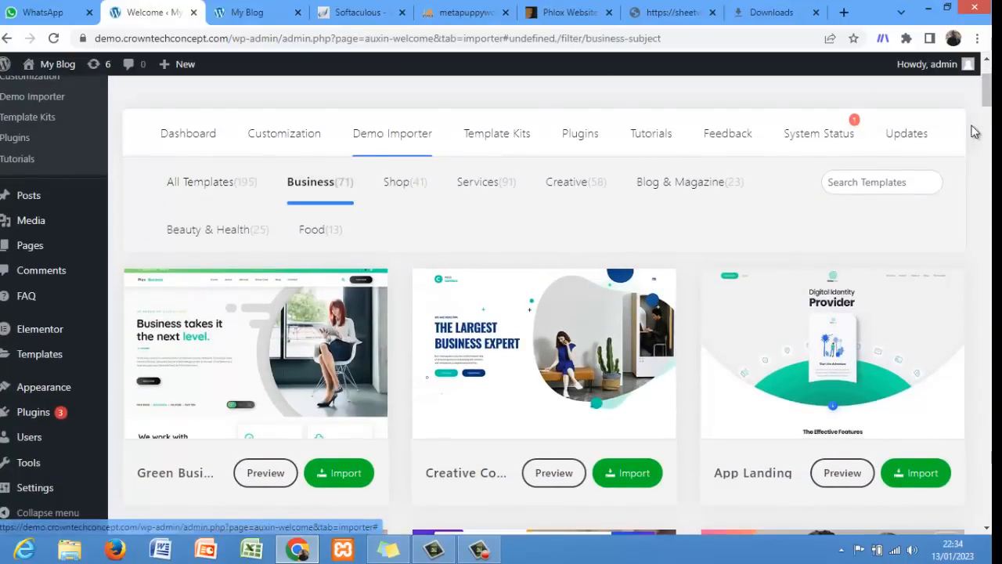
scroll(501, 305, "down", 4)
scroll(501, 305, "up", 2)
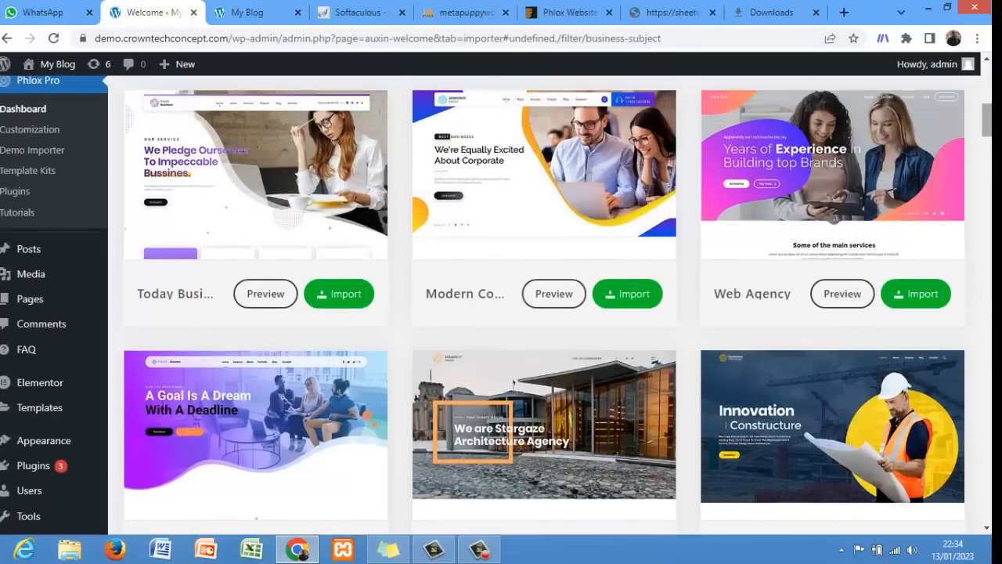
scroll(548, 305, "down", 3)
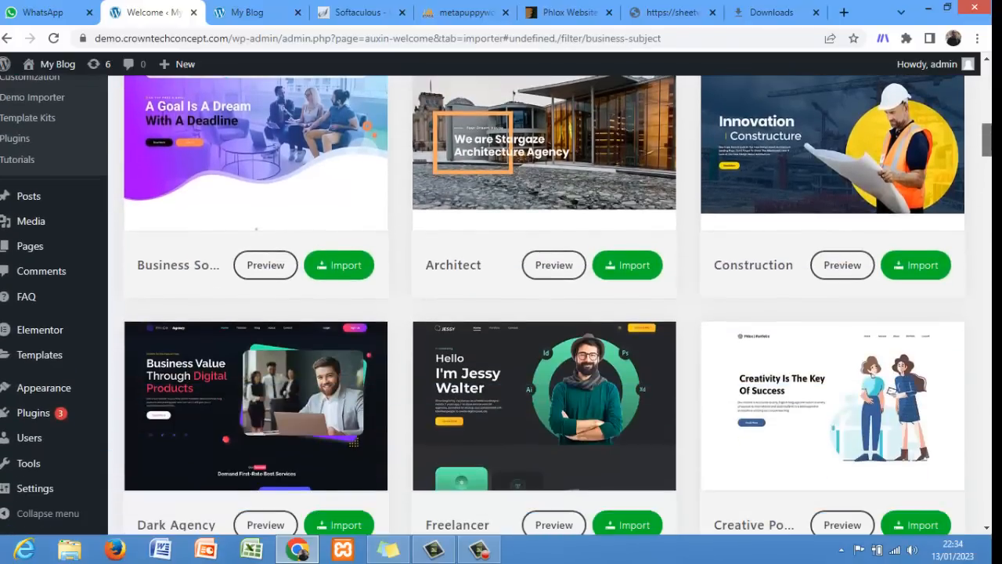
scroll(548, 306, "down", 2)
scroll(548, 305, "down", 5)
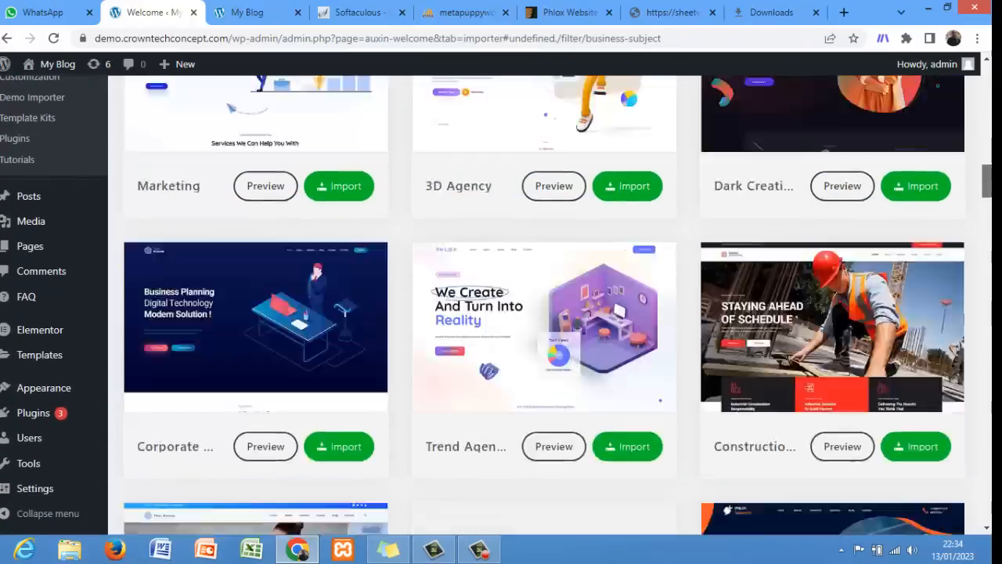
scroll(547, 305, "up", 2)
scroll(548, 306, "down", 2)
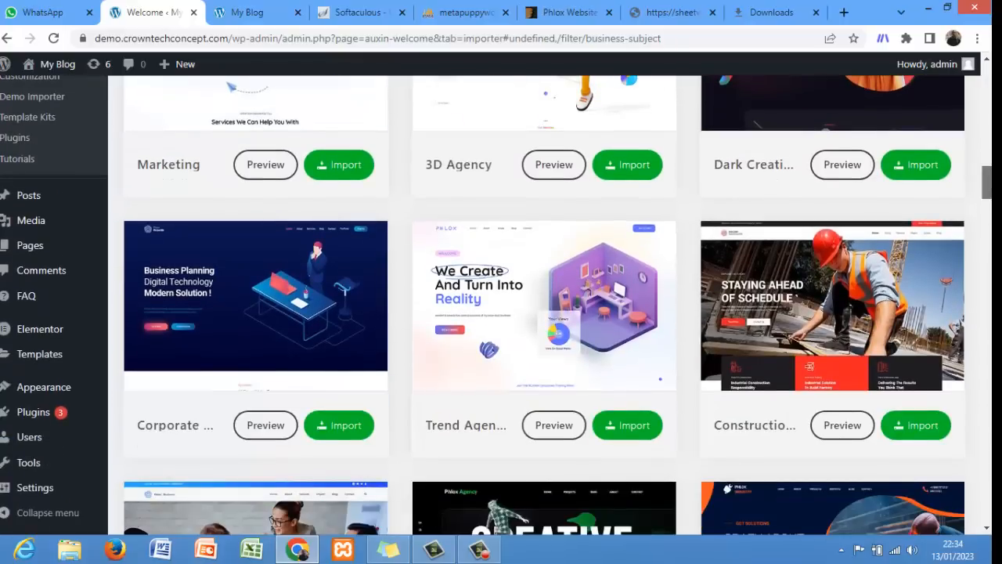
scroll(548, 305, "down", 3)
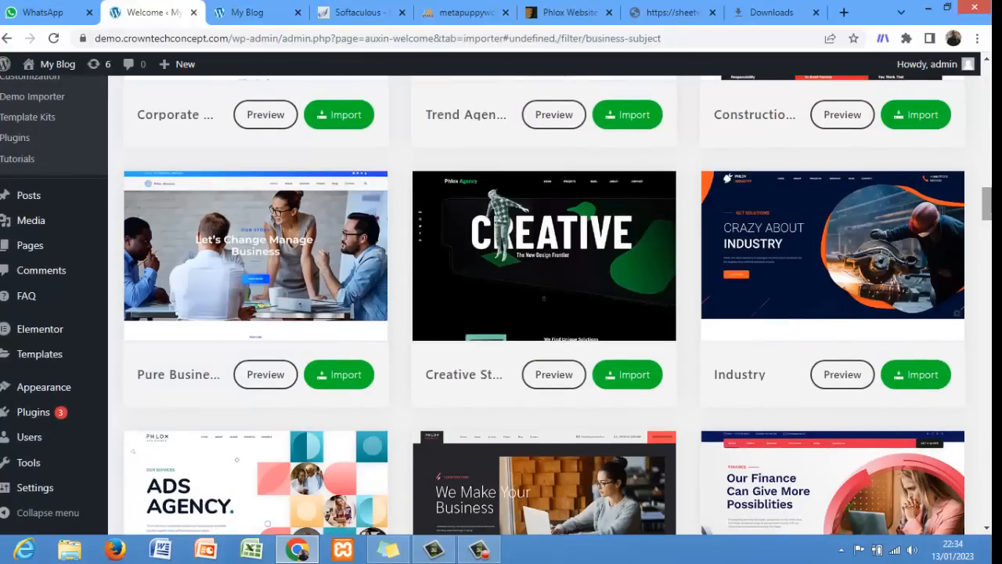
left_click_drag(987, 203, 987, 219)
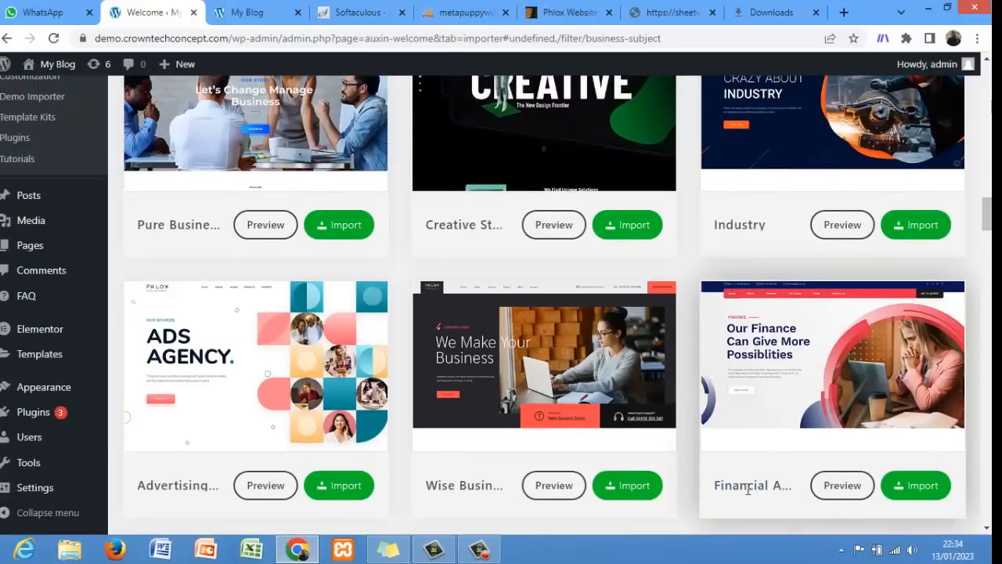
- Preview the finance agency demo template, look through its home page and close the preview
left_click(837, 490)
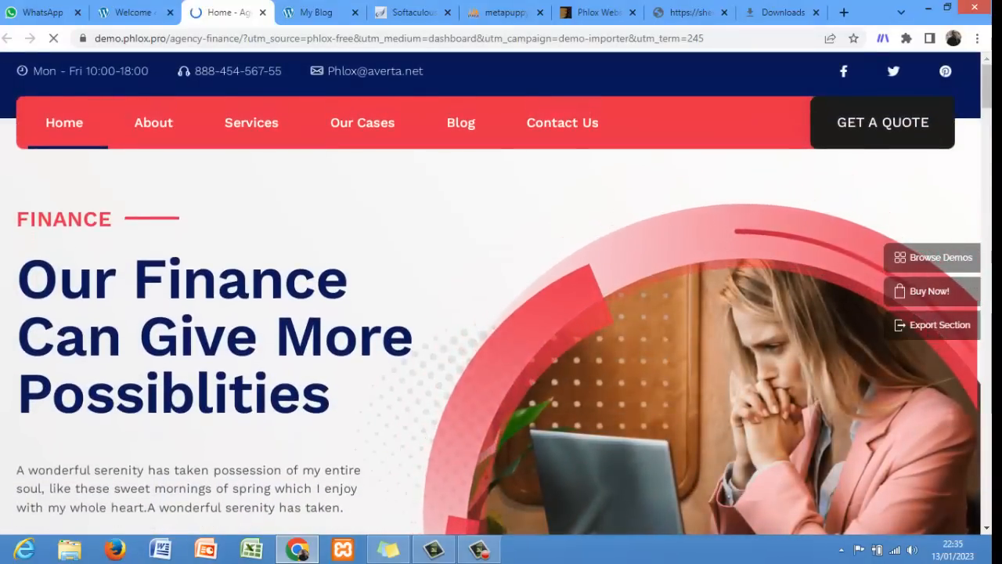
scroll(501, 294, "down", 10)
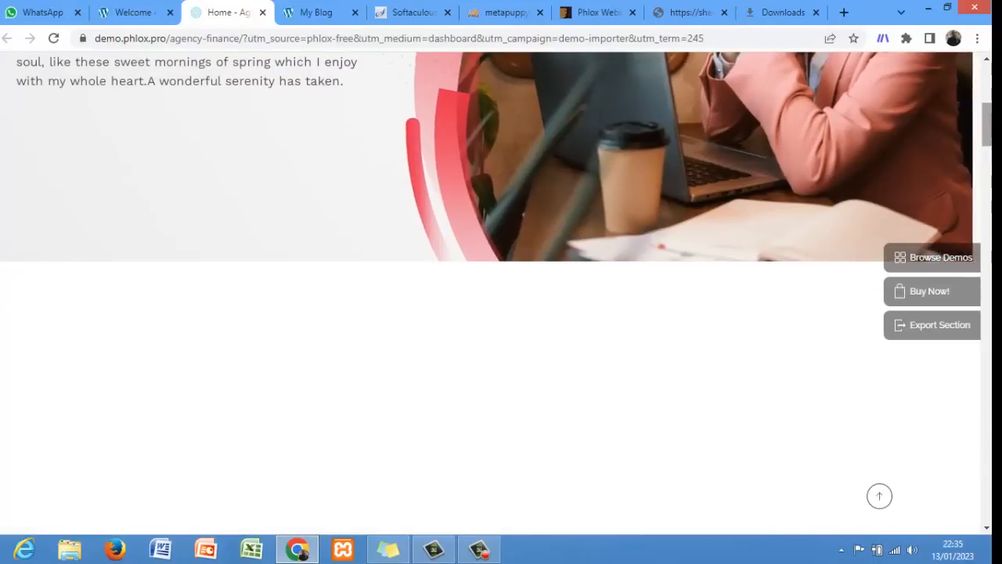
scroll(500, 294, "down", 10)
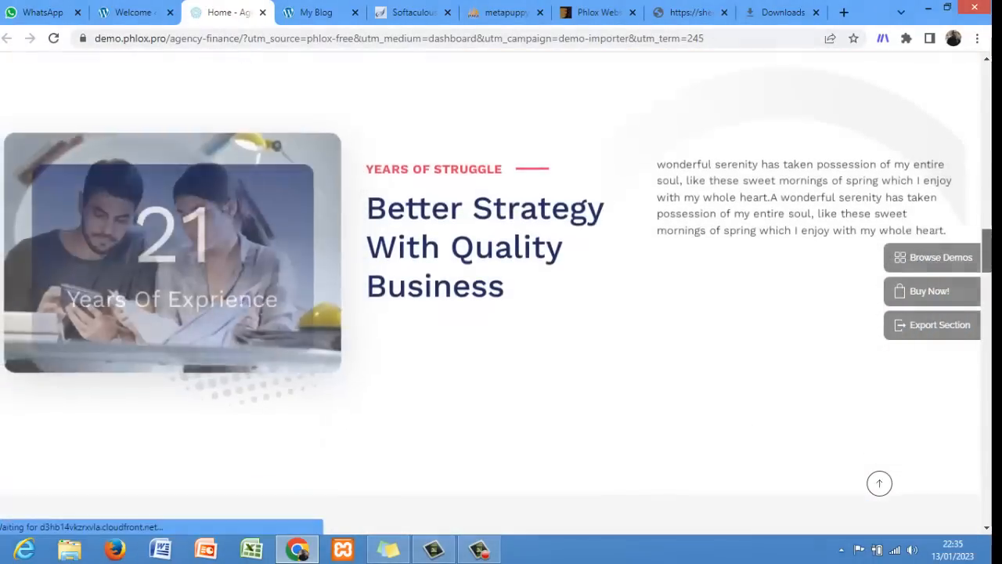
scroll(501, 282, "down", 8)
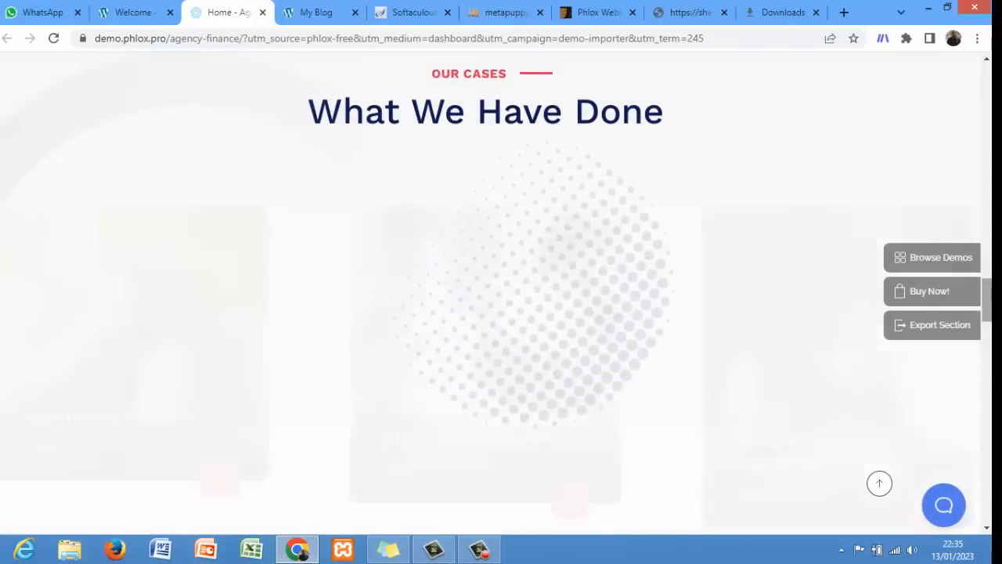
scroll(501, 282, "down", 6)
scroll(501, 282, "down", 5)
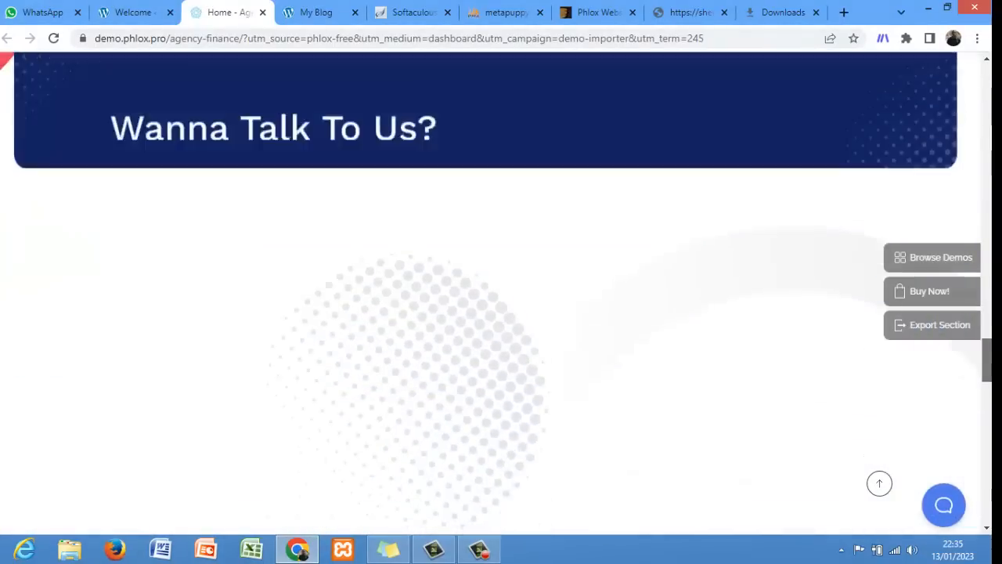
left_click(262, 13)
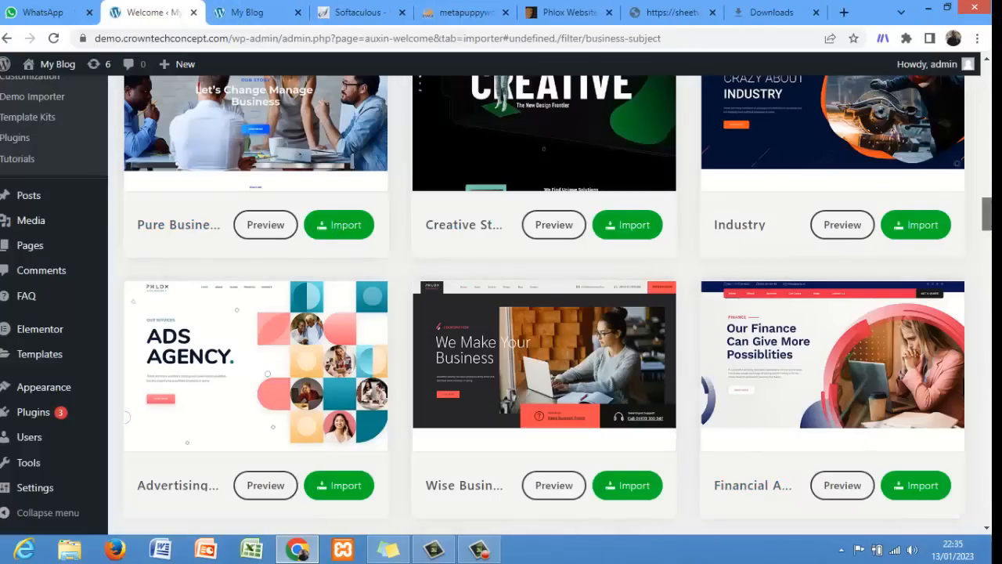
- Look through further Business templates, from the business agency and consulting designs to the social agency design
scroll(988, 227, "down", 5)
scroll(989, 227, "down", 1)
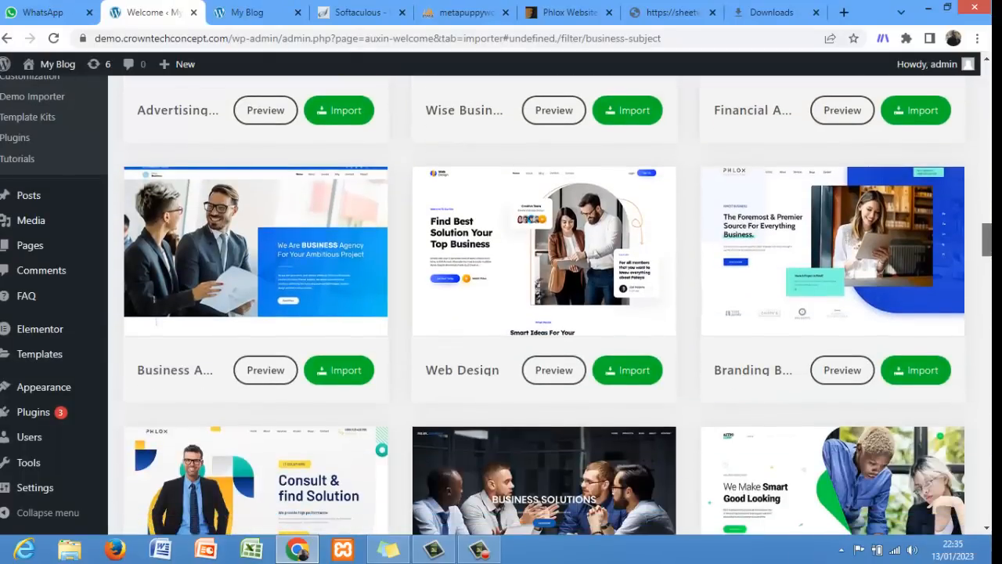
scroll(988, 234, "down", 5)
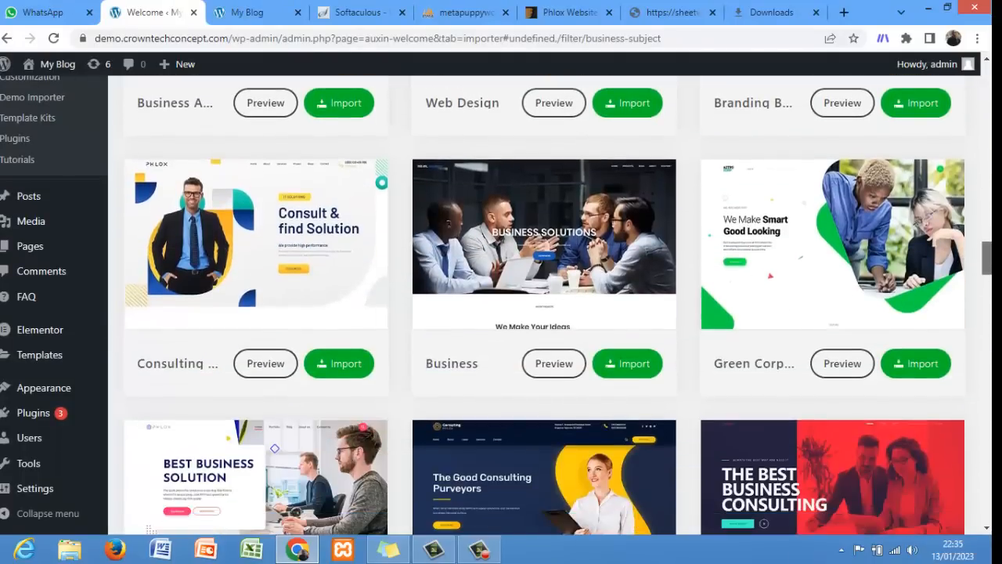
scroll(989, 234, "down", 2)
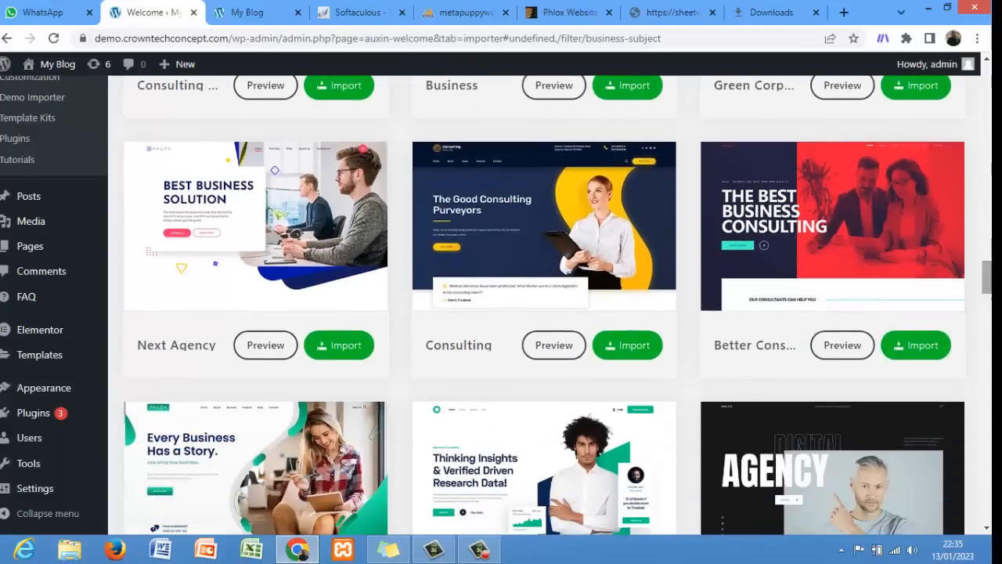
scroll(989, 274, "down", 10)
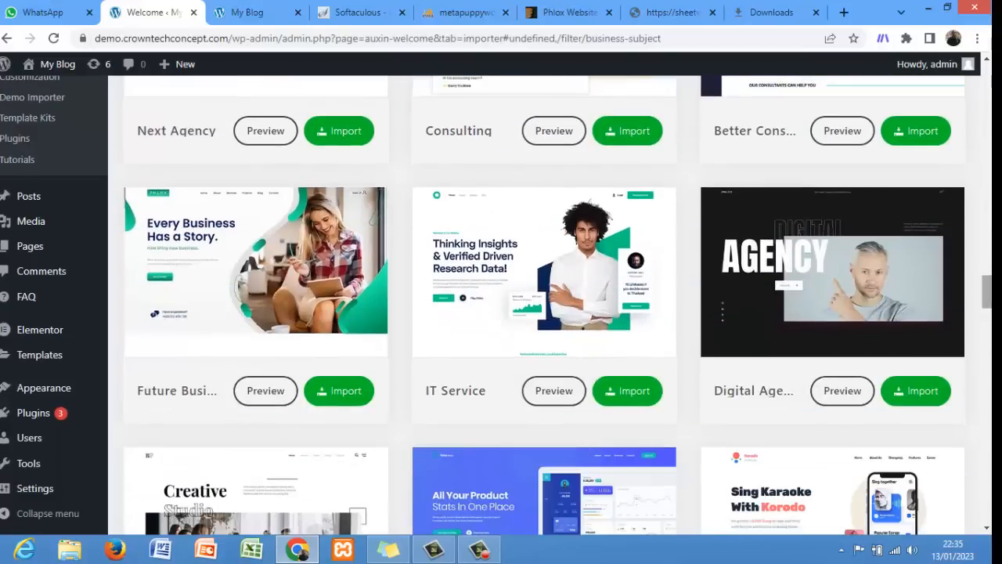
scroll(558, 306, "down", 3)
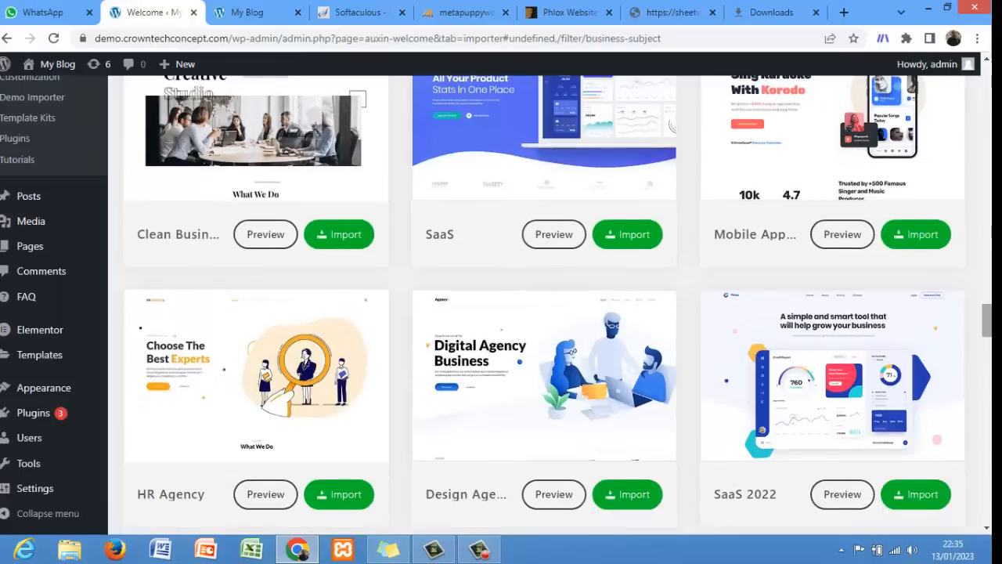
scroll(501, 306, "down", 3)
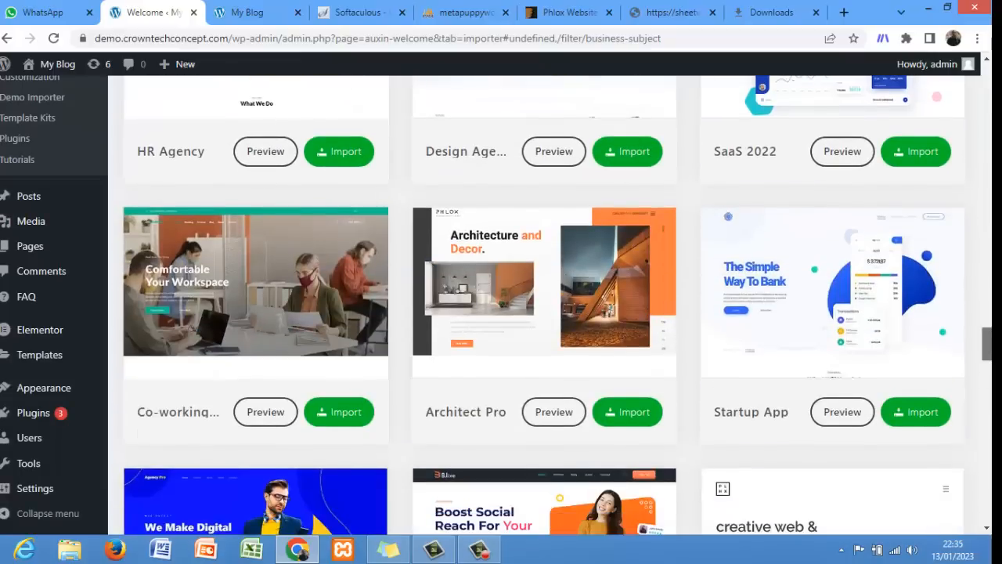
scroll(501, 305, "down", 2)
scroll(501, 306, "up", 1)
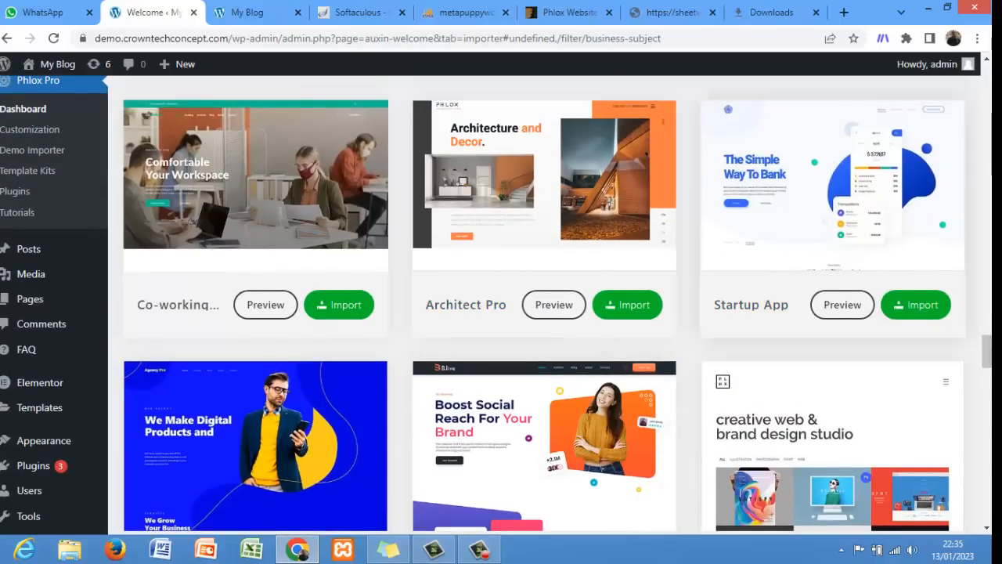
left_click_drag(984, 345, 984, 353)
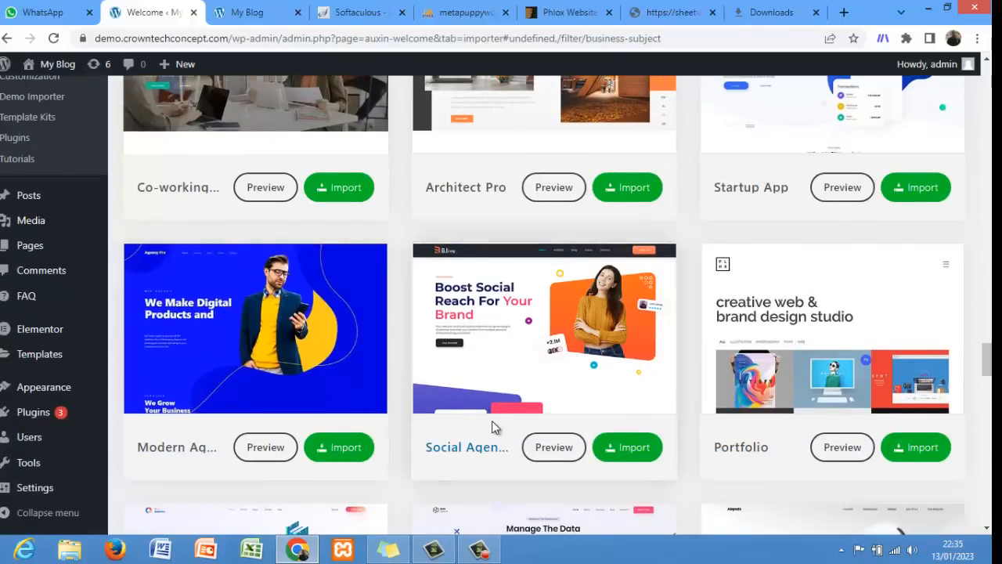
- Preview the "Boost Social Reach For Your Brand" demo template, look through its home page and close the preview
left_click(550, 456)
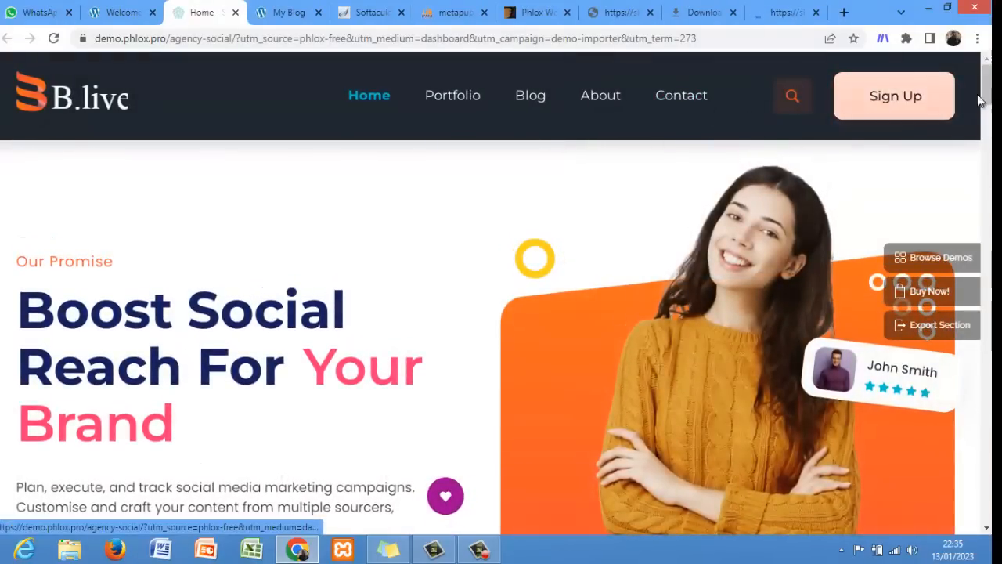
scroll(987, 93, "down", 5)
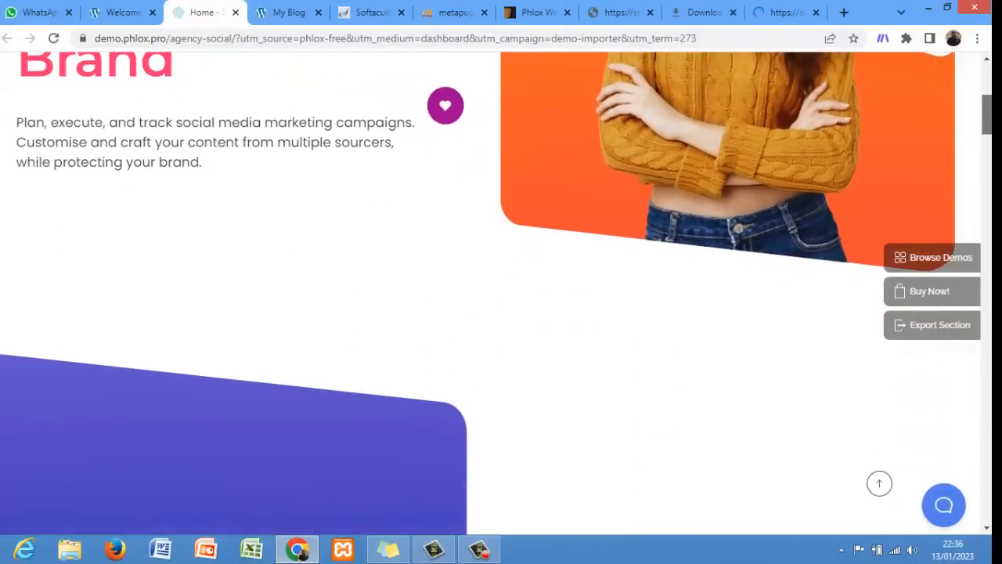
scroll(501, 290, "down", 8)
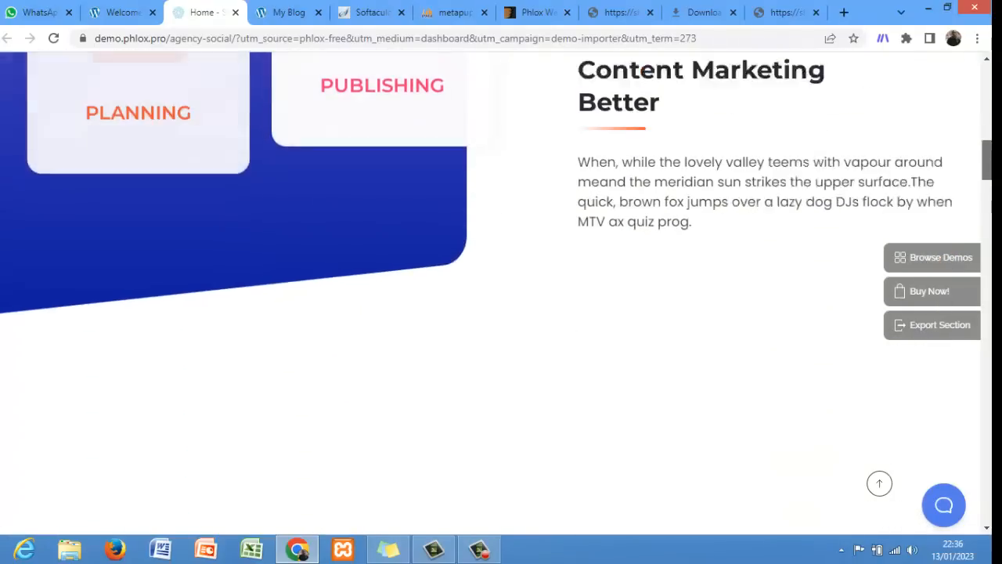
scroll(501, 289, "down", 10)
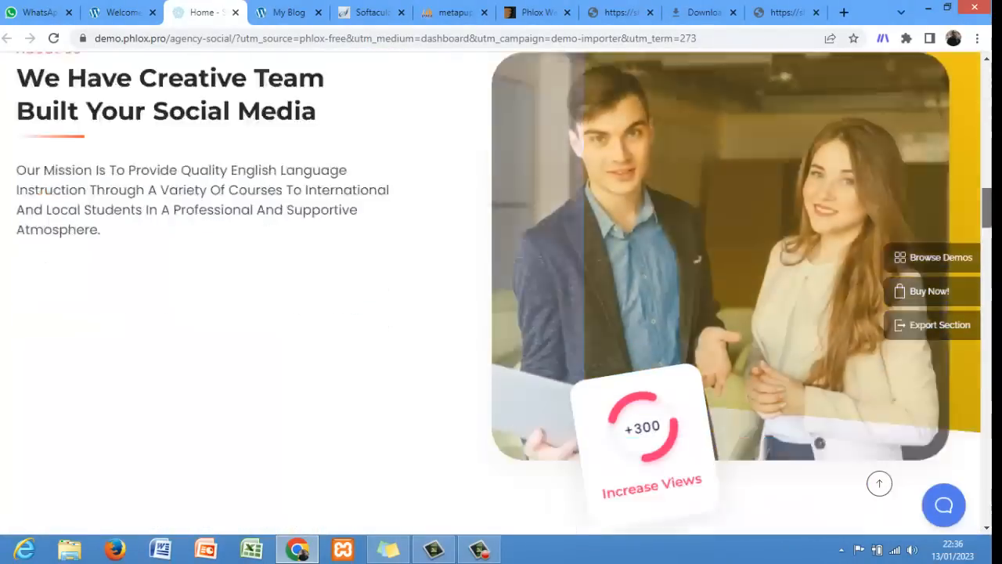
scroll(501, 289, "down", 8)
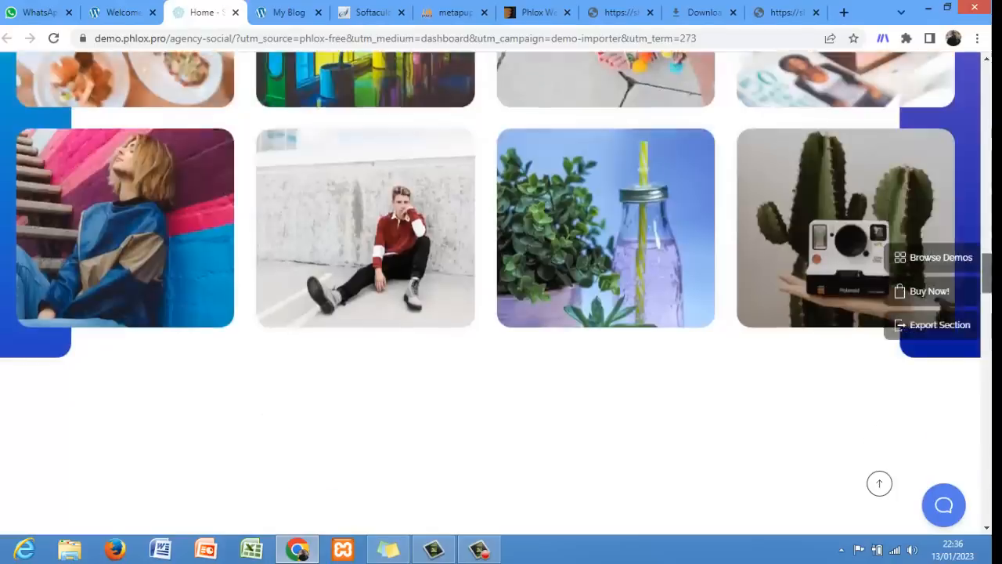
scroll(501, 290, "down", 5)
left_click_drag(986, 294, 986, 100)
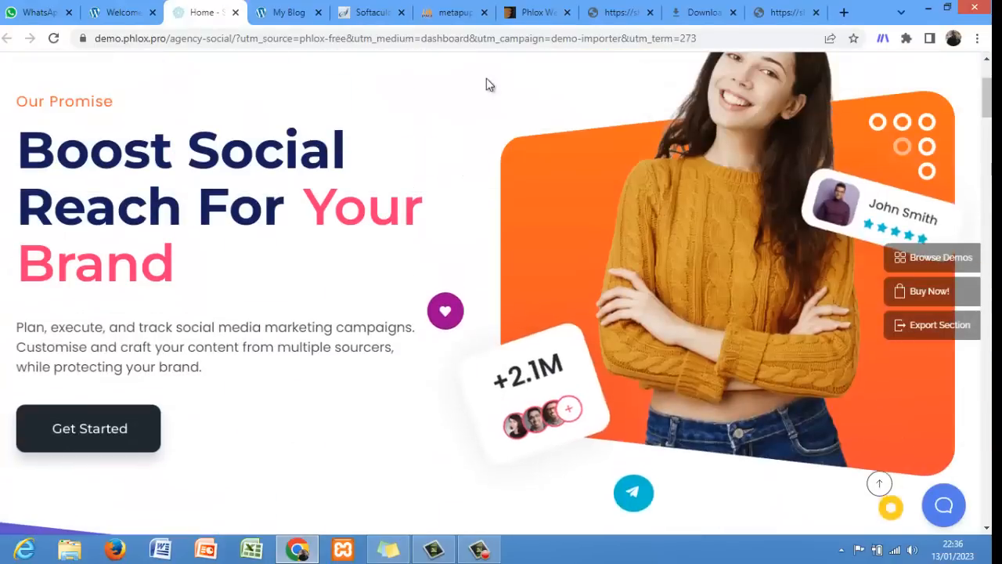
left_click(236, 12)
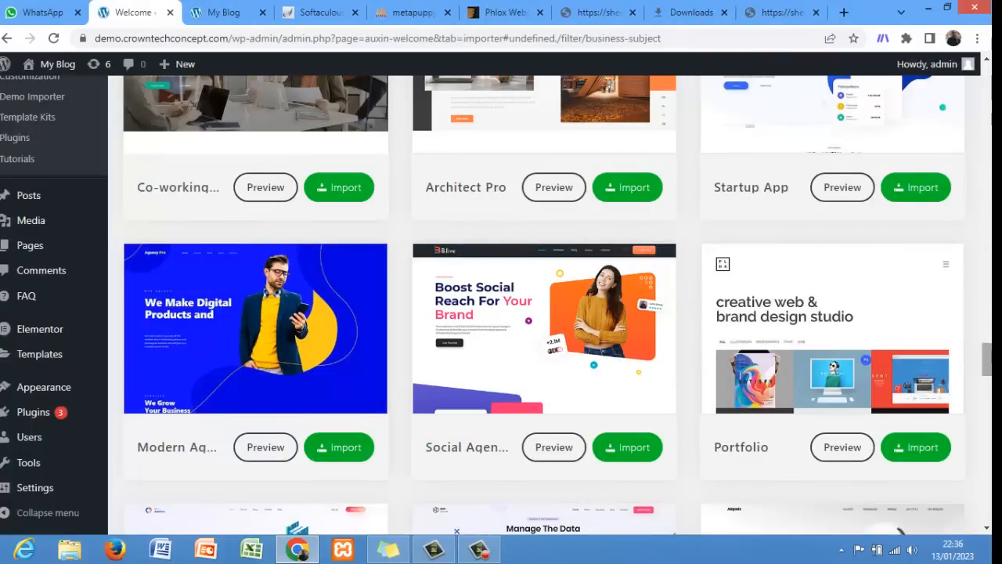
- Find the Corporate template further down the Business category and open its preview
left_click_drag(986, 358, 986, 409)
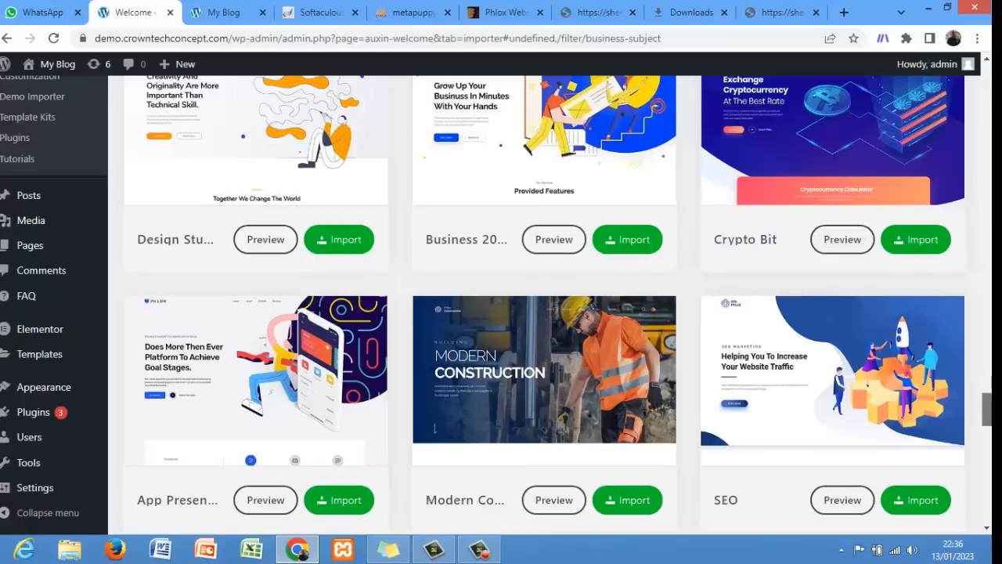
left_click_drag(987, 409, 986, 436)
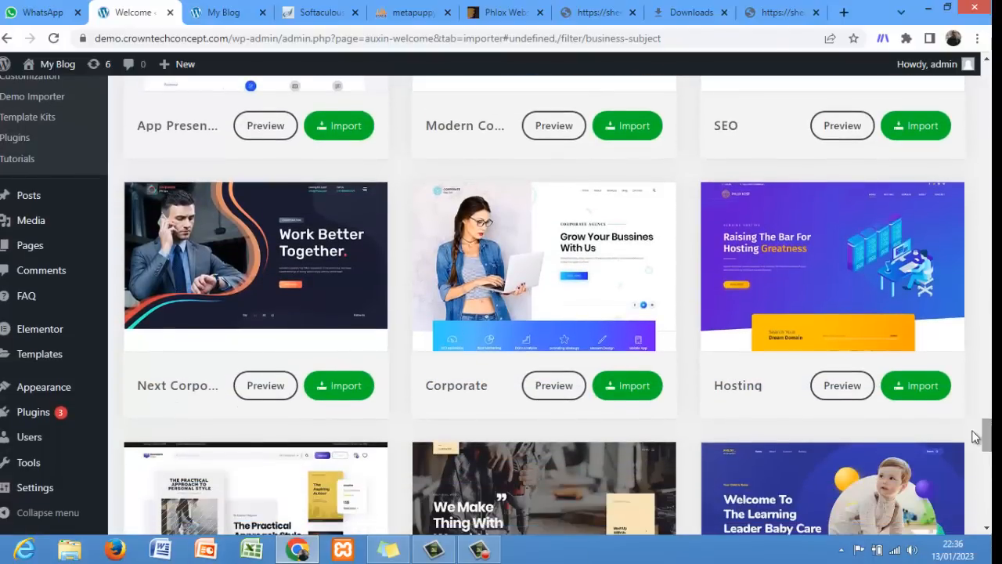
left_click(561, 387)
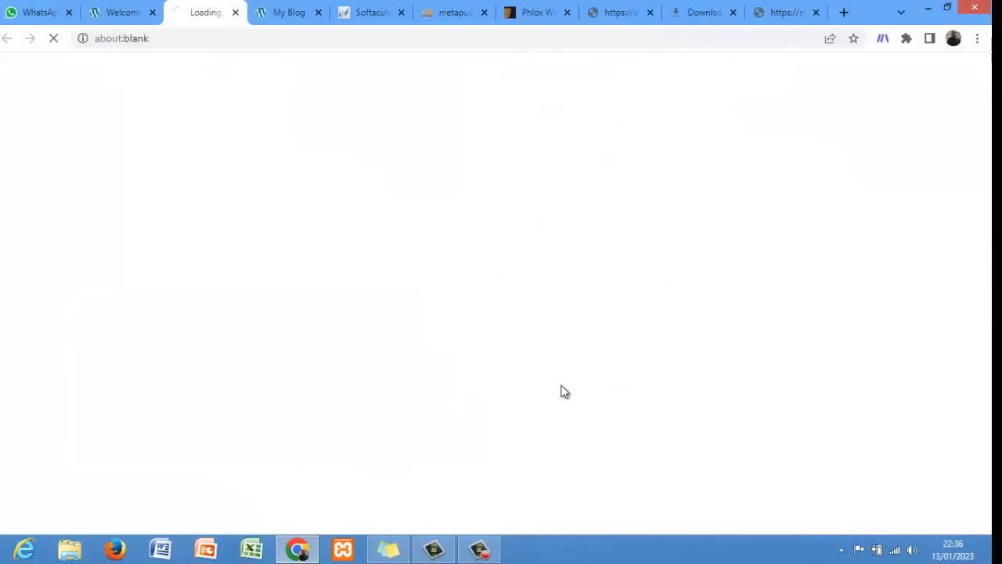
left_click(490, 552)
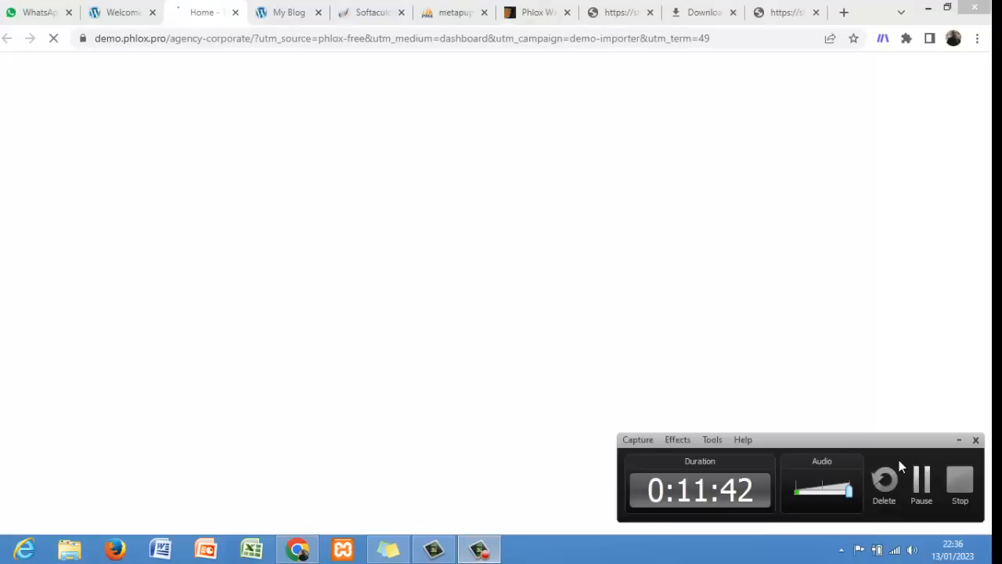
left_click(917, 481)
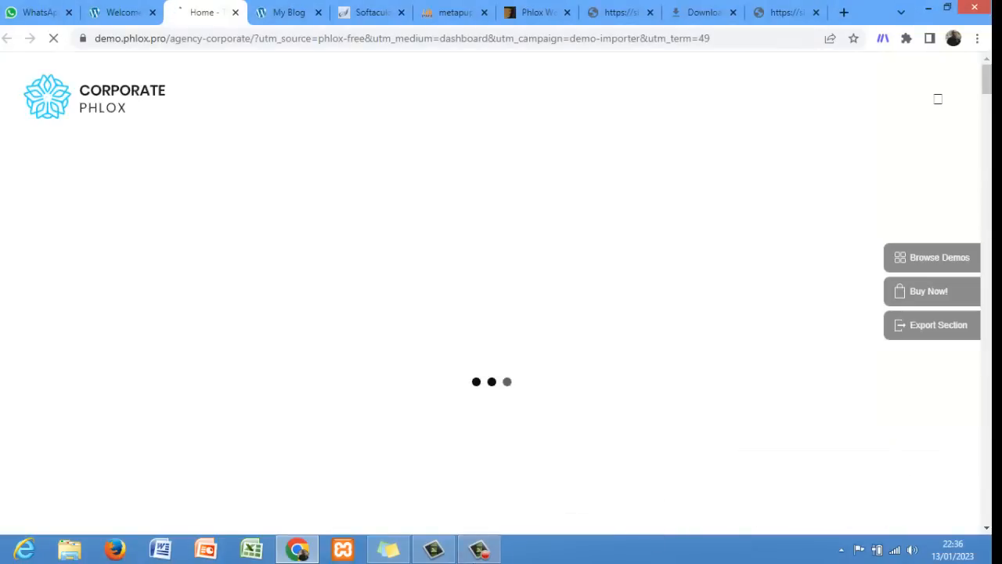
left_click(469, 551)
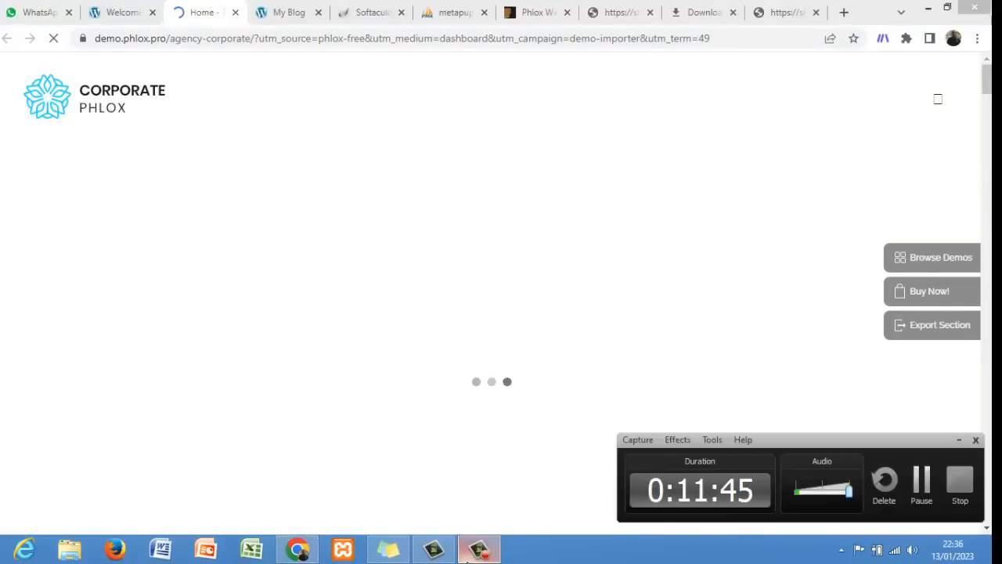
left_click(494, 514)
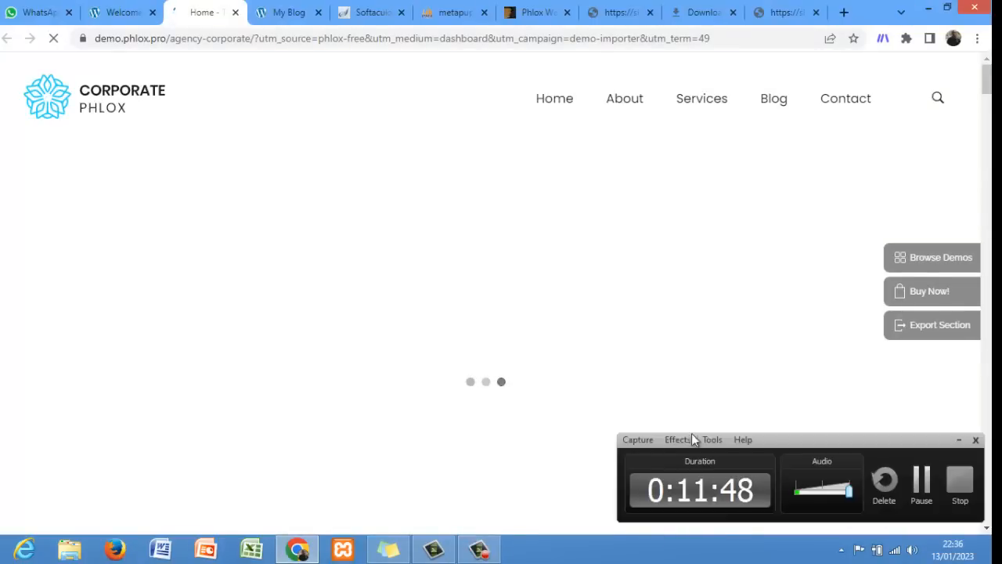
- Look through the Corporate demo's home page, from the hero banner down to the achievement statistics
left_click(961, 441)
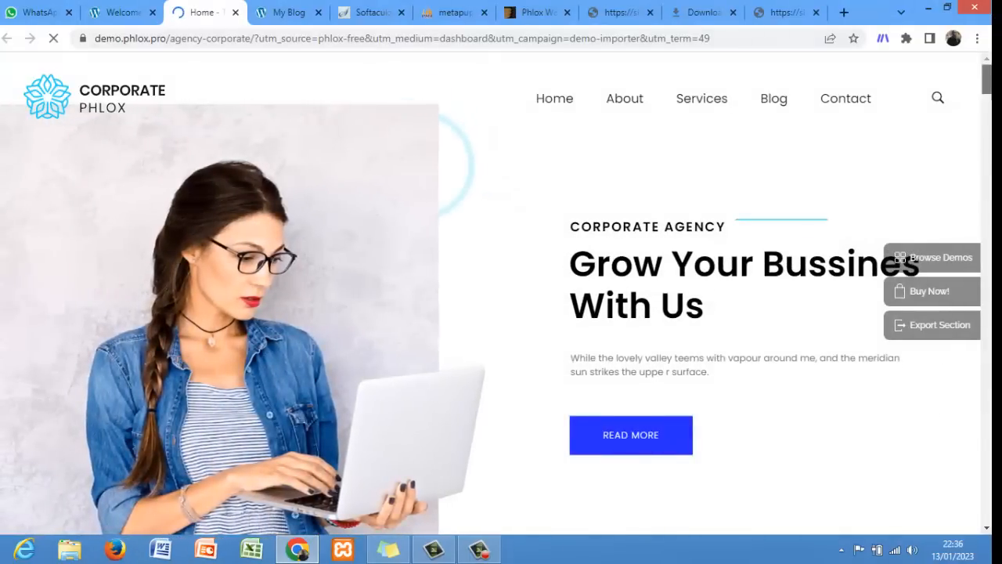
scroll(501, 290, "down", 10)
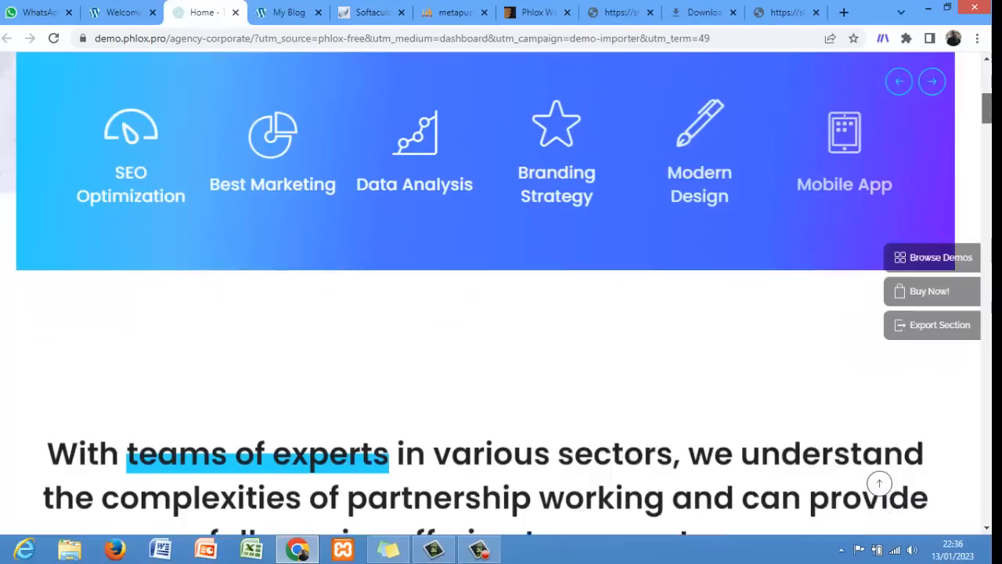
scroll(501, 290, "down", 5)
scroll(501, 290, "down", 3)
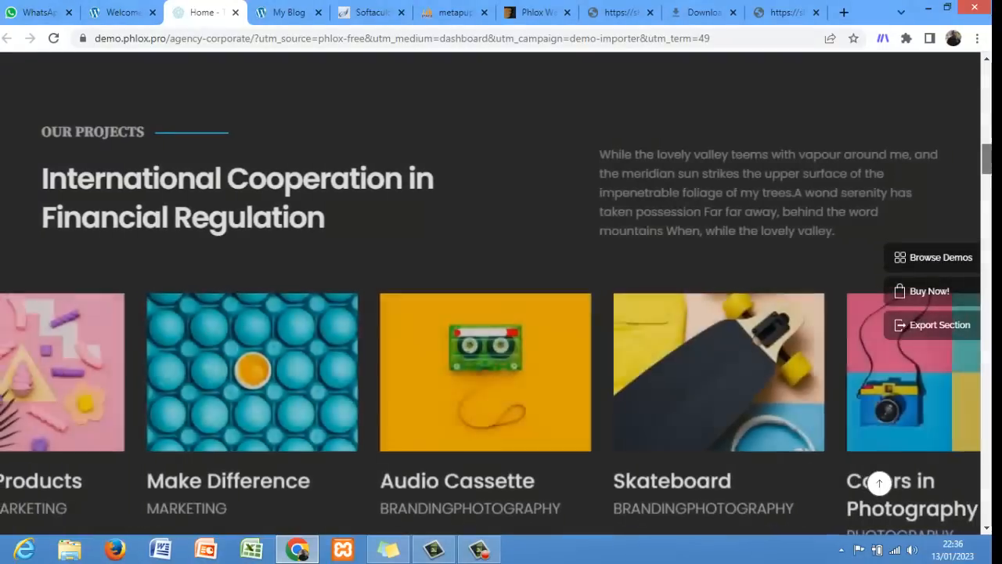
scroll(501, 290, "down", 5)
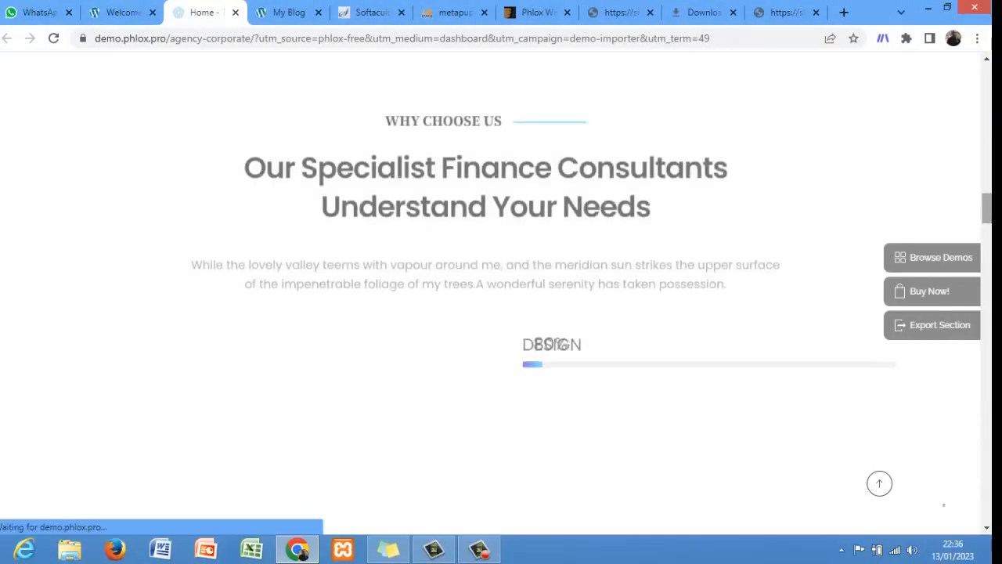
scroll(501, 290, "down", 5)
scroll(501, 290, "down", 2)
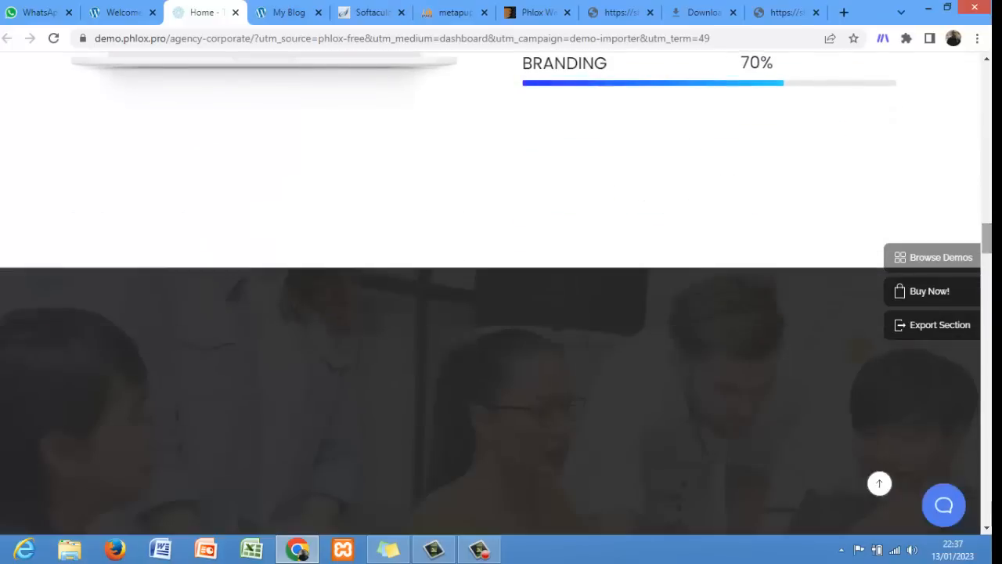
scroll(501, 290, "down", 5)
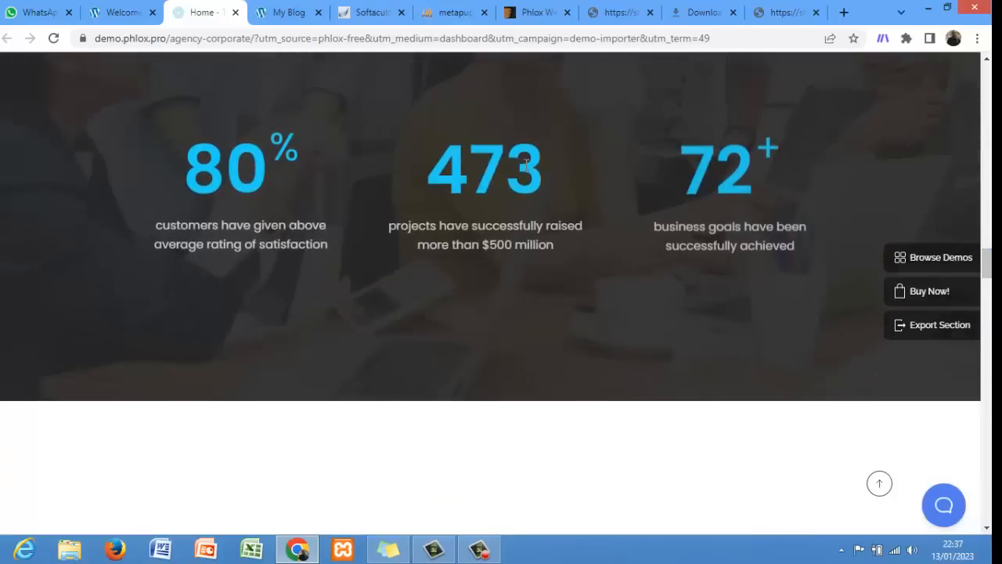
- Import the Corporate demo as a complete pre-build website with media, installing its required plugins and skipping watermark removal
left_click(129, 12)
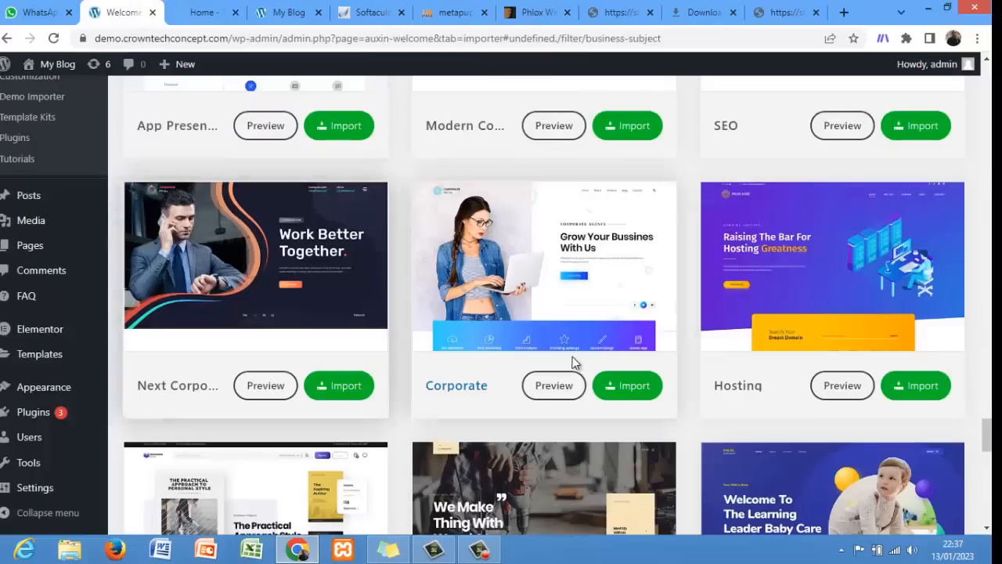
left_click(615, 395)
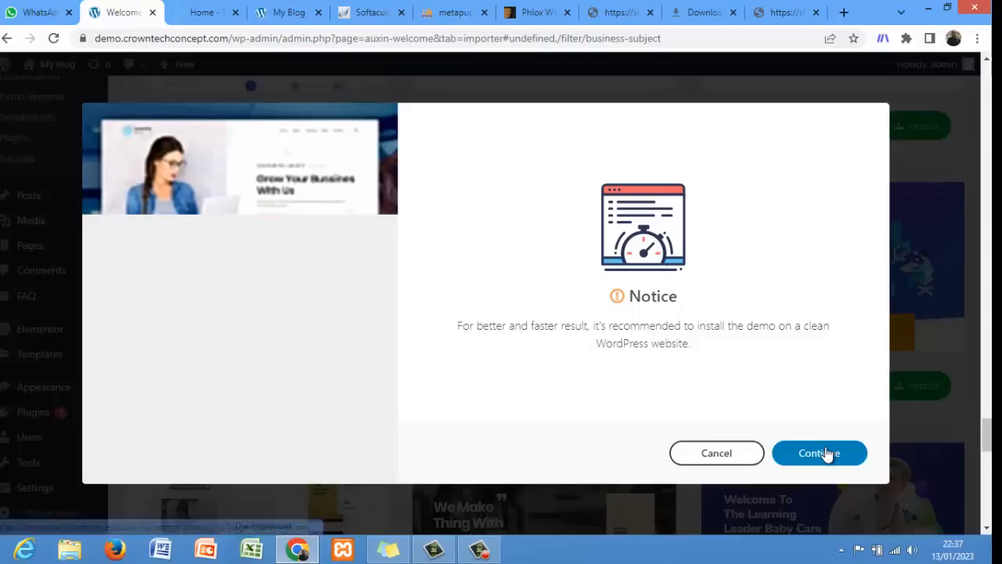
left_click(822, 452)
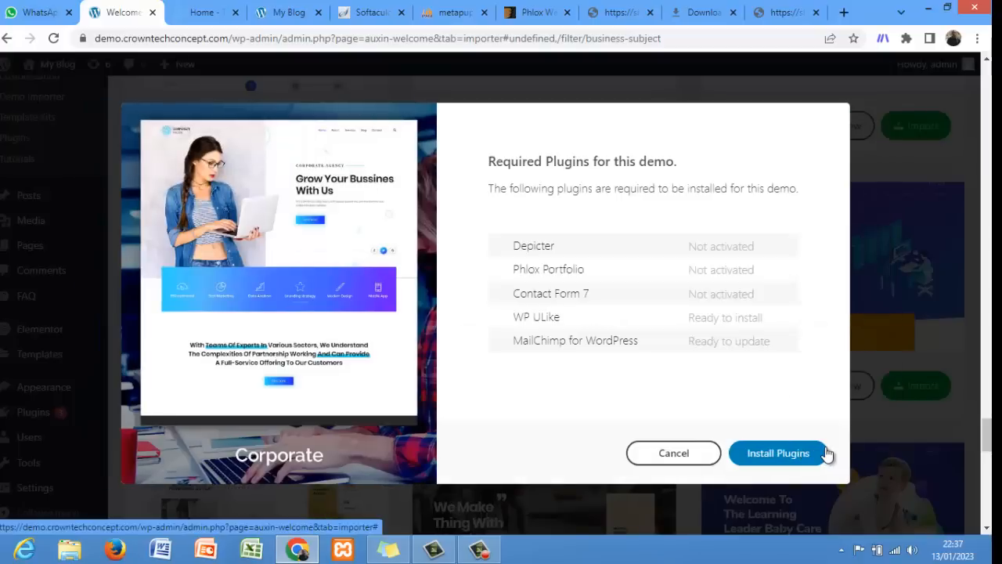
left_click(779, 461)
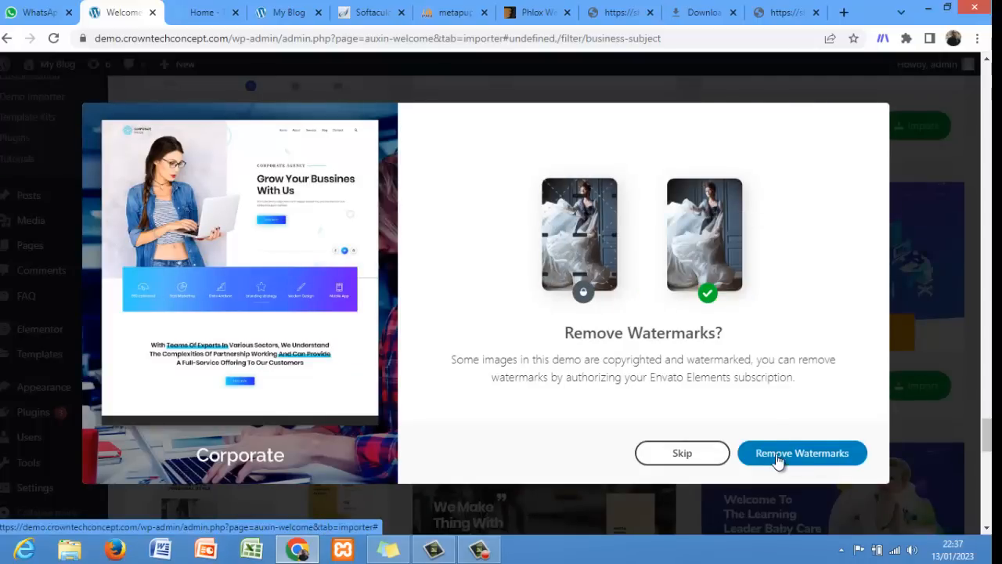
left_click(662, 454)
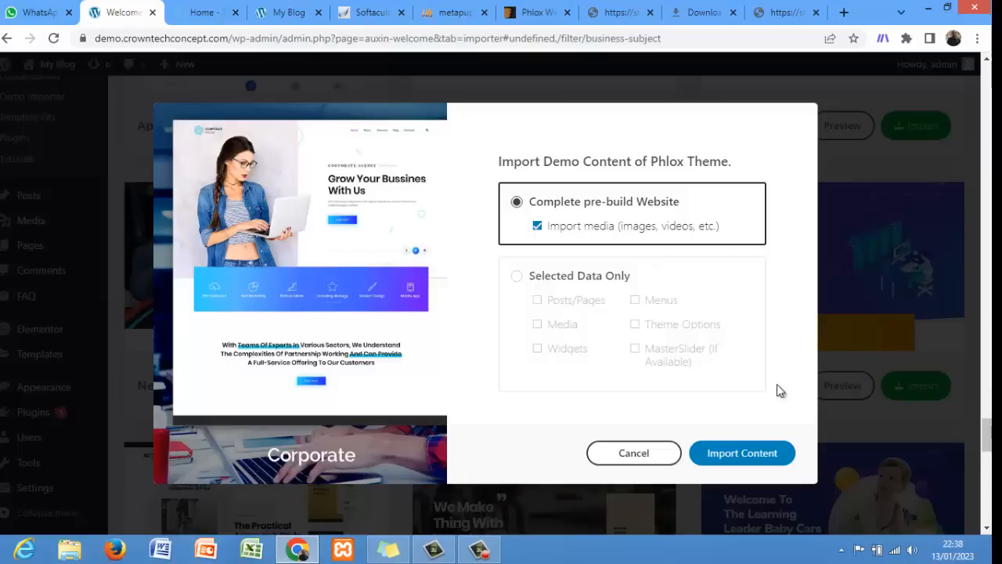
left_click(768, 450)
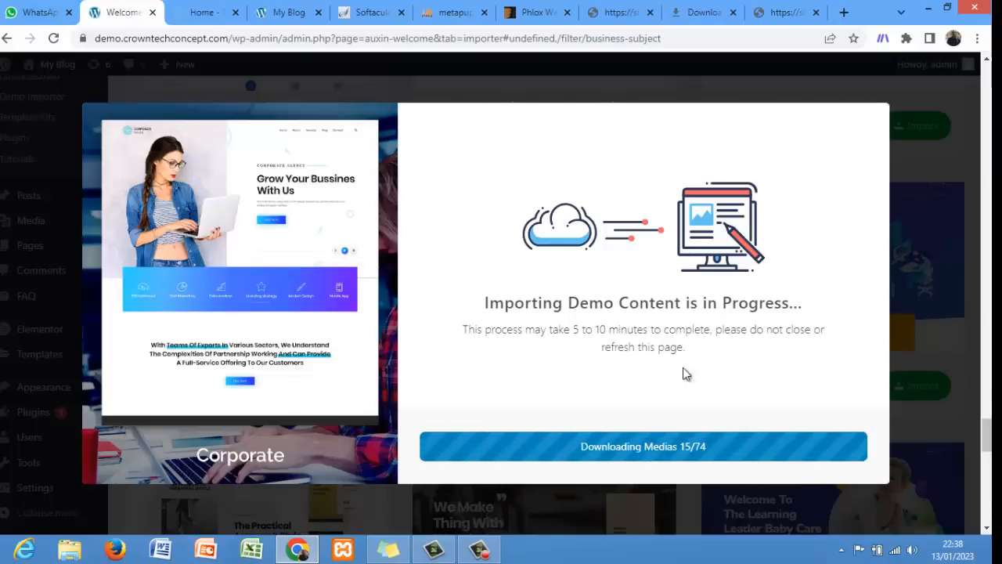
left_click(479, 553)
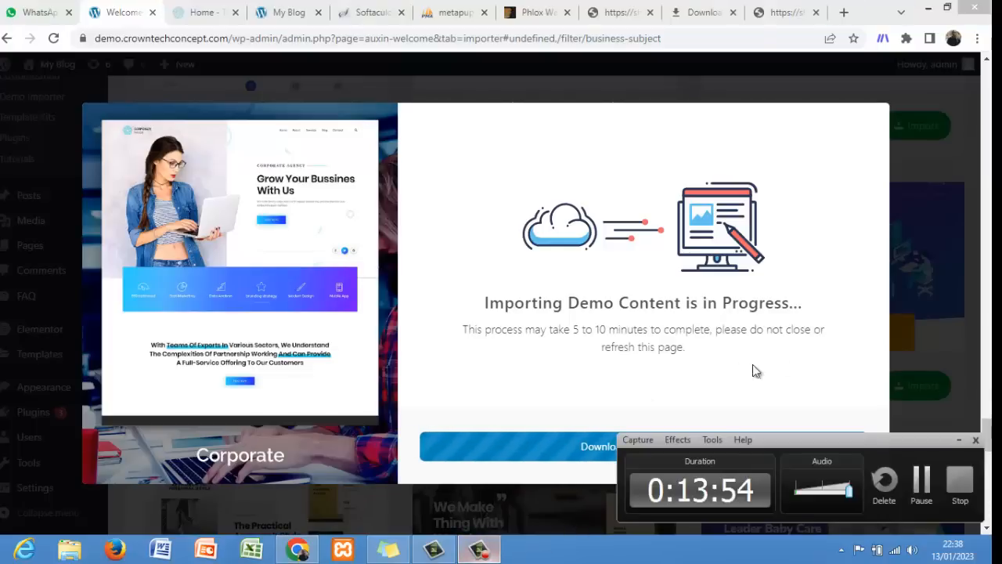
left_click(956, 443)
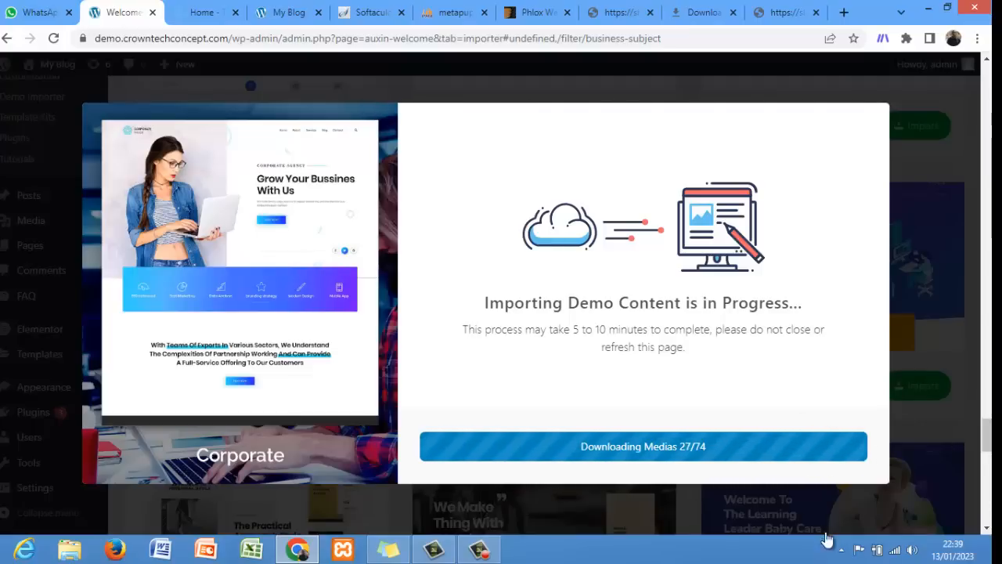
left_click(481, 550)
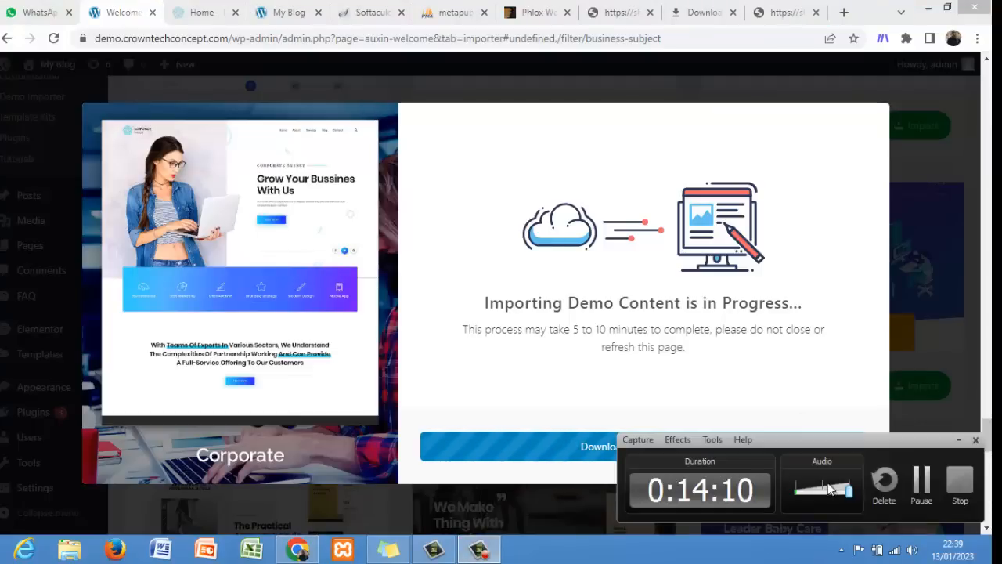
left_click(922, 486)
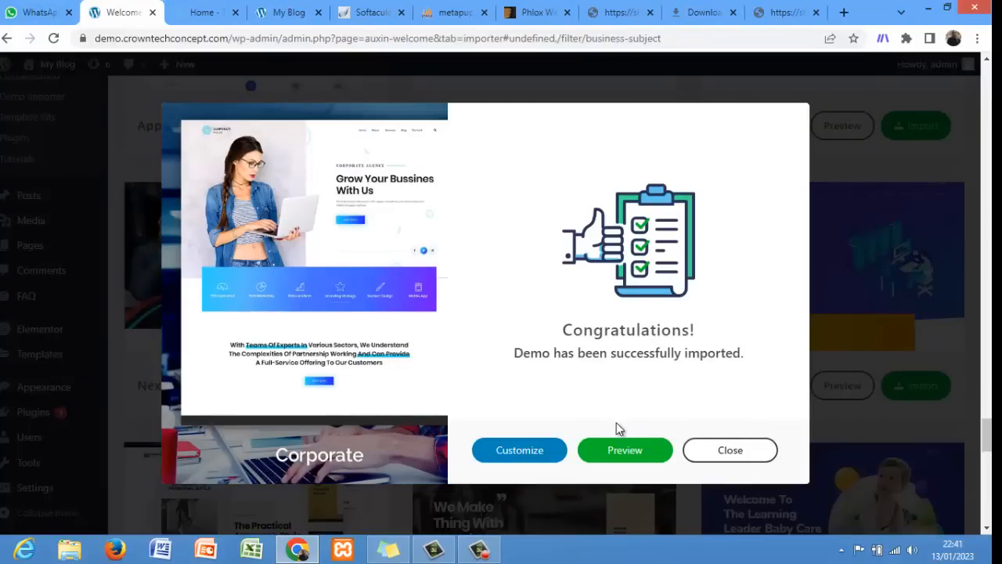
- Close the finished import dialog and the Corporate demo preview page
left_click(739, 449)
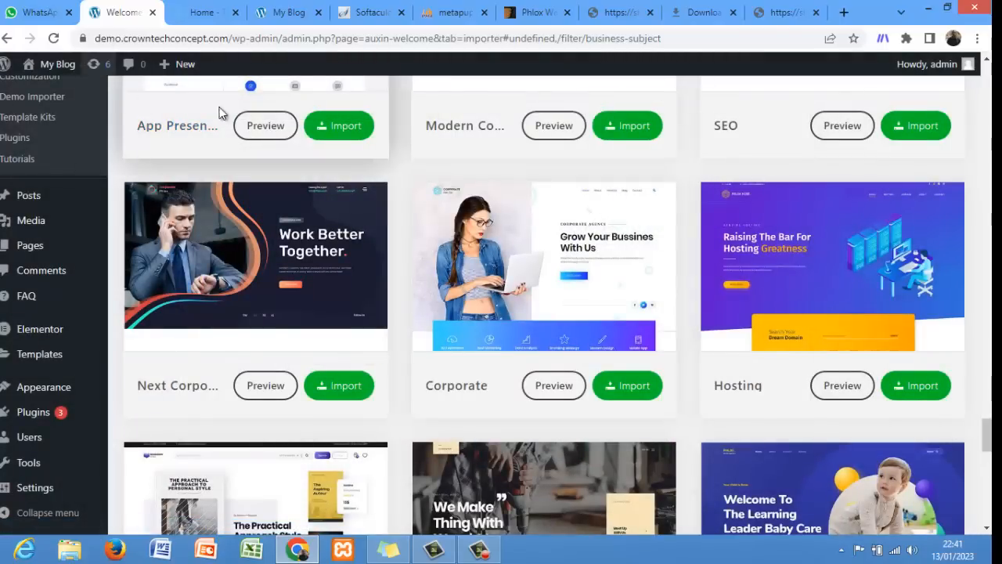
left_click(204, 12)
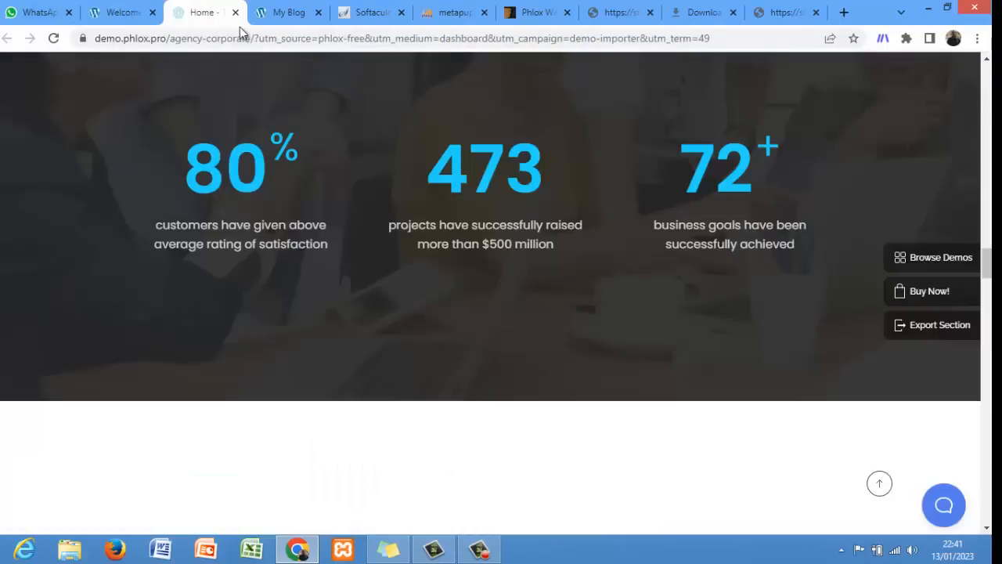
left_click(236, 12)
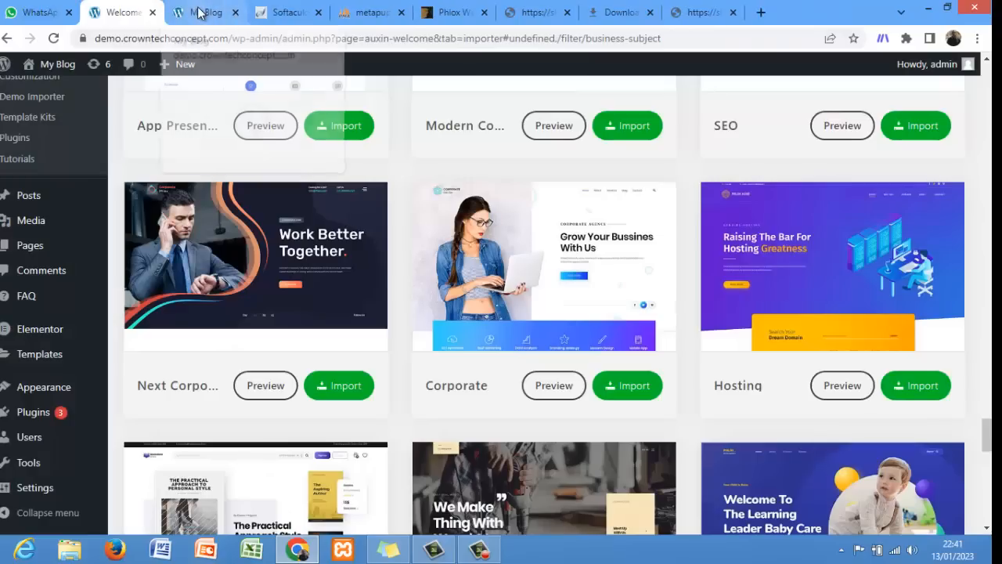
- Reload the site's front page and look through the imported Corporate home page
left_click(200, 12)
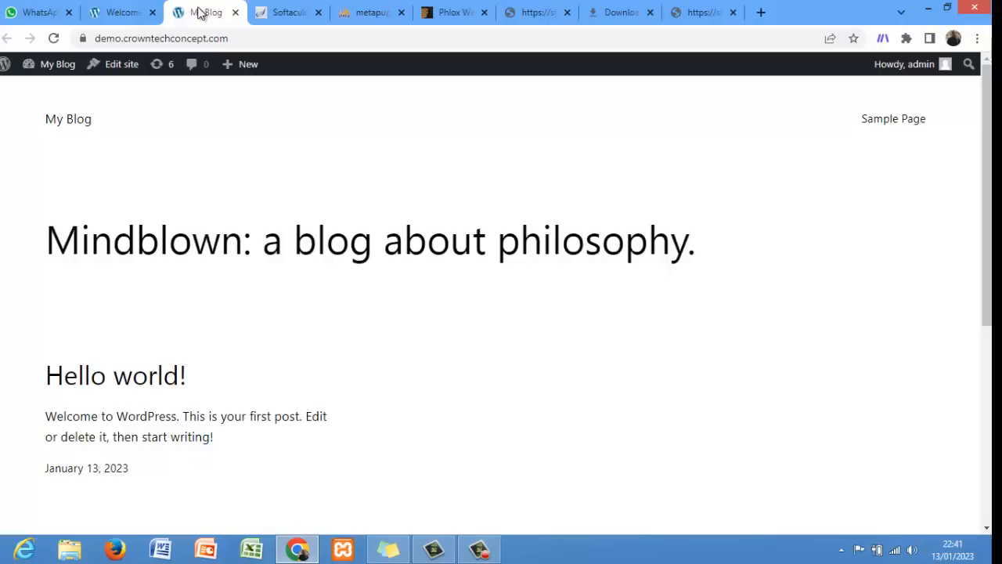
key("F5")
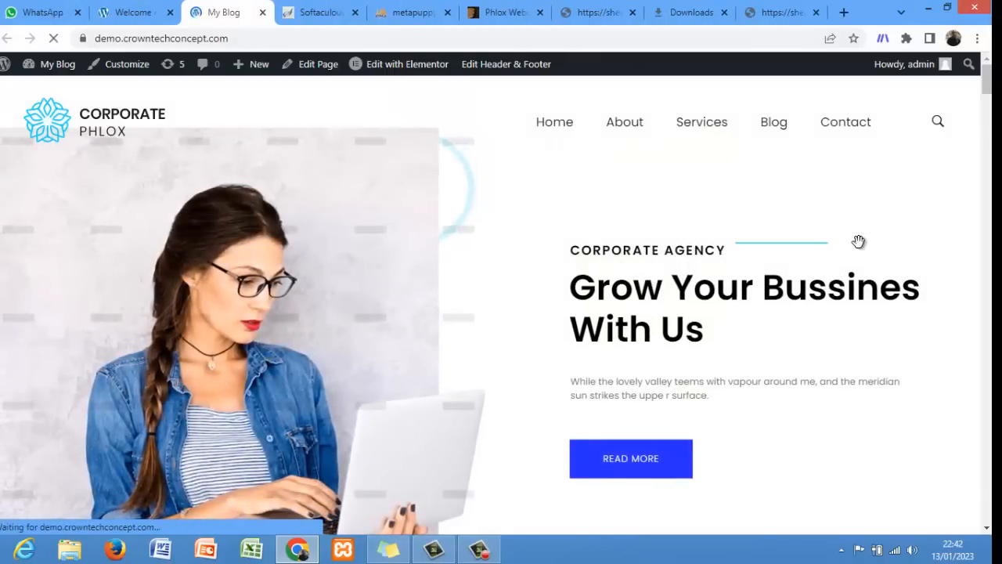
scroll(990, 76, "down", 15)
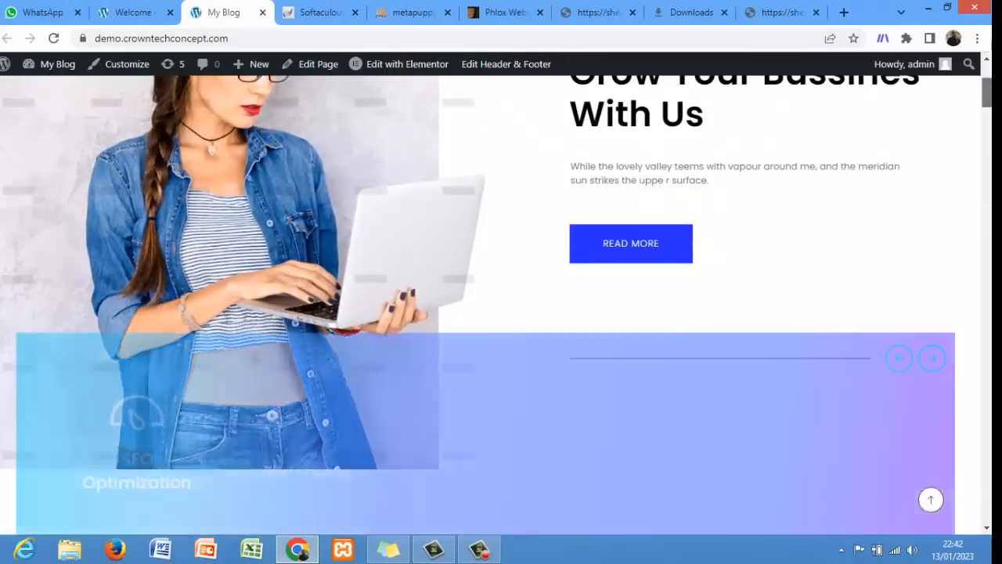
scroll(501, 305, "down", 10)
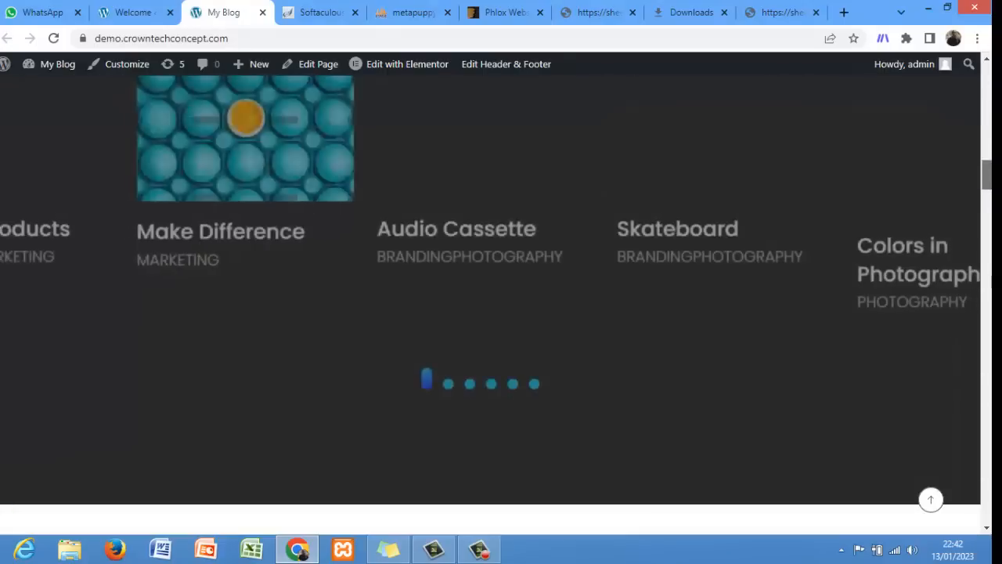
scroll(500, 305, "down", 6)
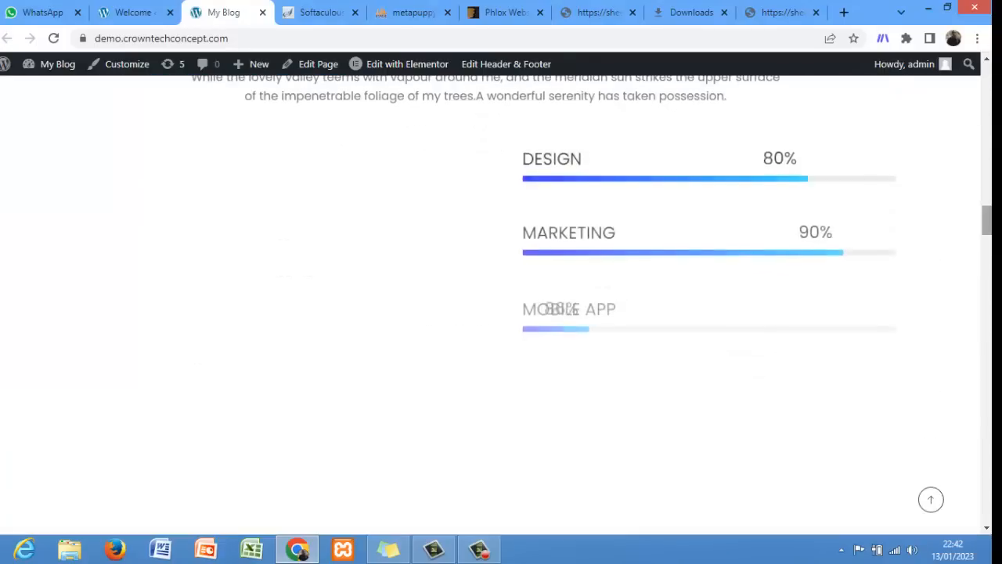
scroll(501, 305, "up", 7)
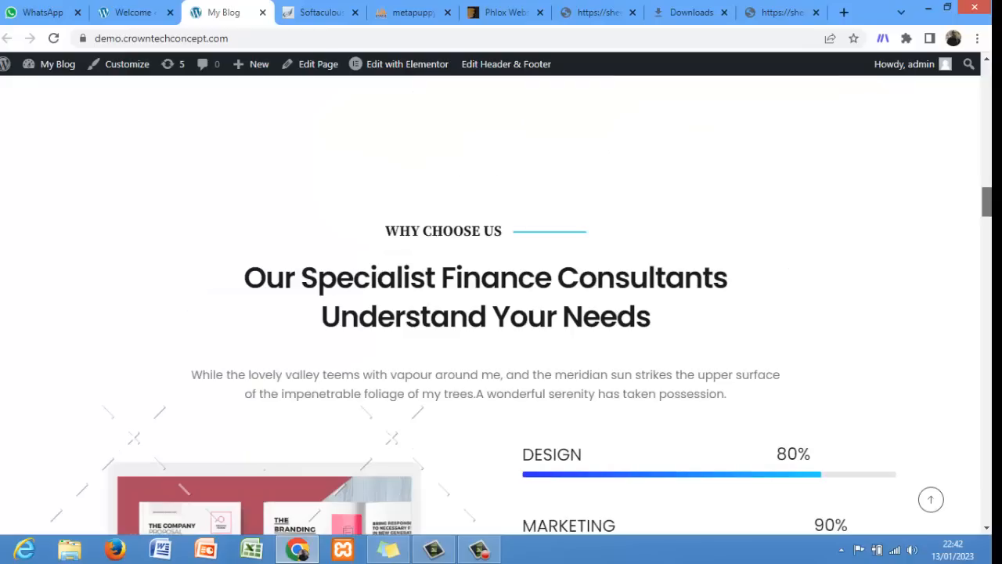
scroll(501, 305, "up", 8)
scroll(501, 305, "up", 10)
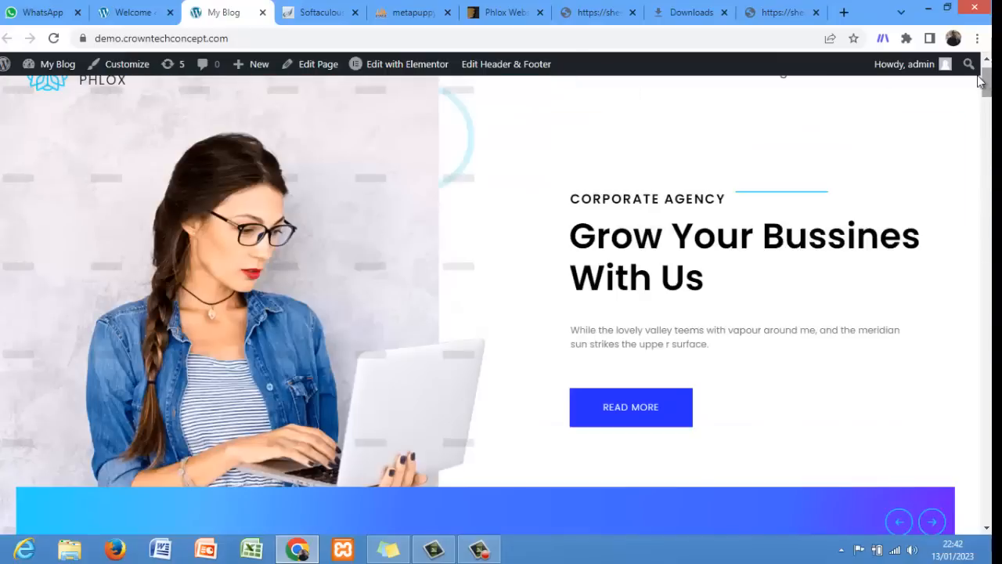
- In the site's General settings, set the site title to "DEMO TUTOR" and the tagline to "N0 1 Gaming and App blog"
left_click(129, 11)
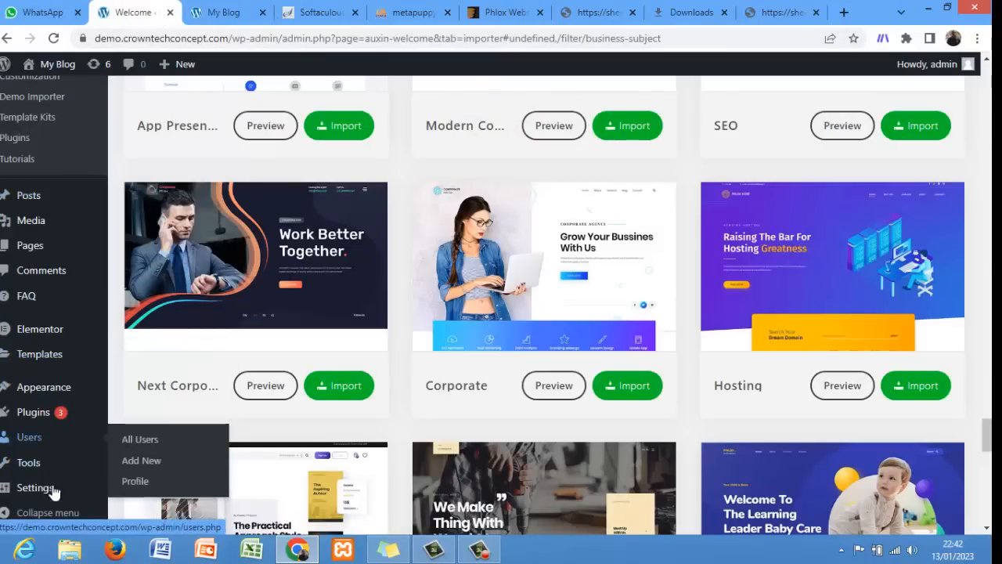
mouse_move(63, 487)
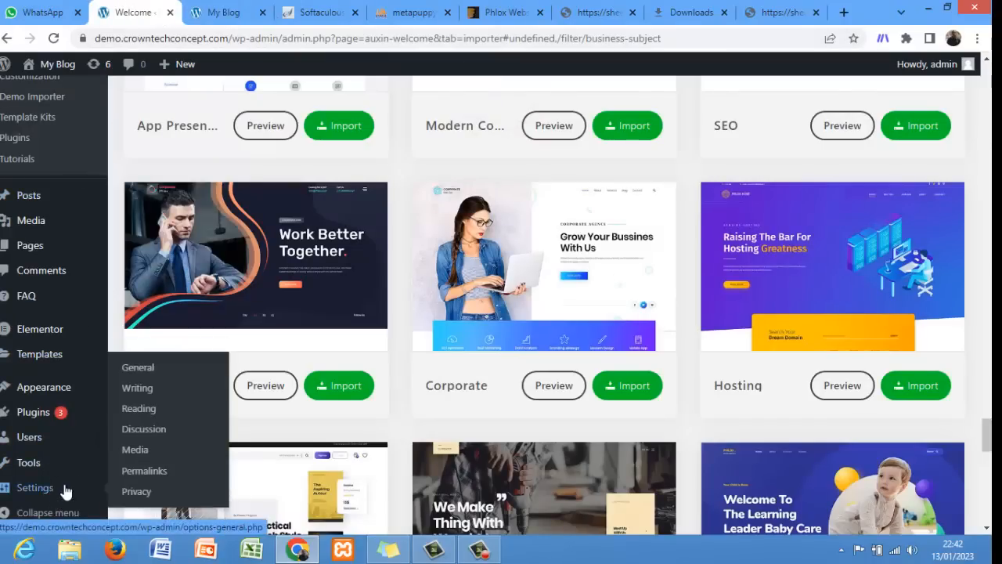
left_click(159, 373)
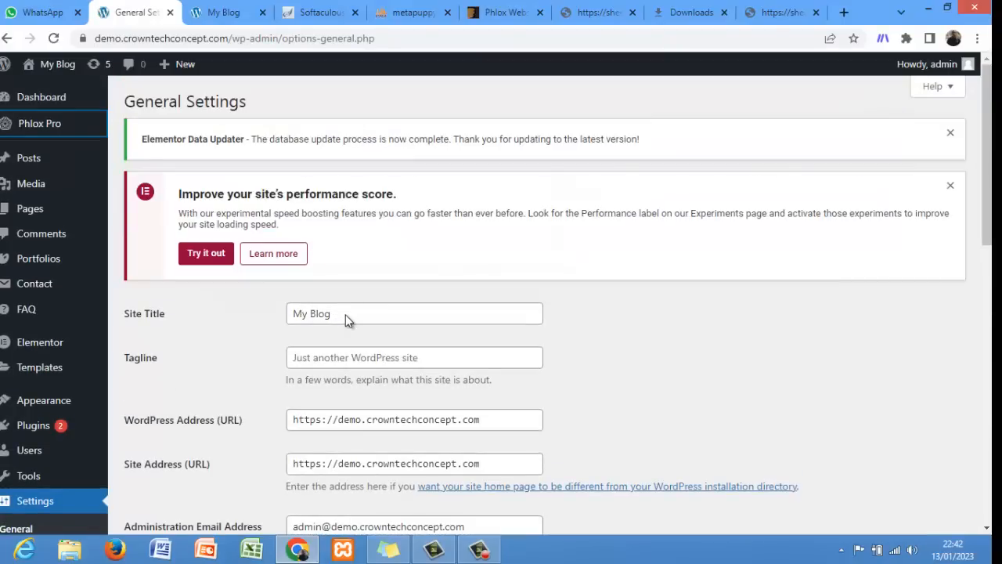
left_click(345, 313)
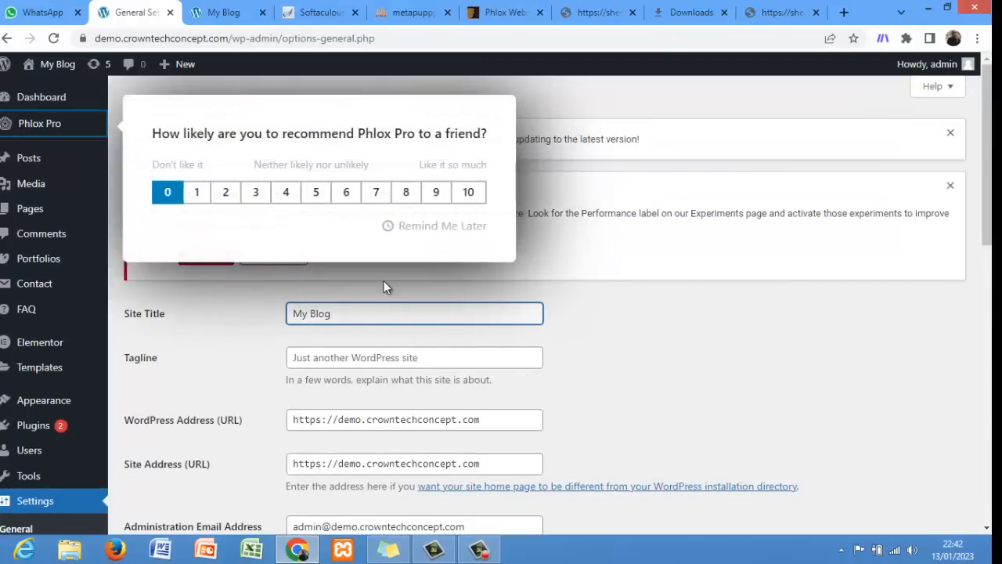
left_click(441, 227)
left_click_drag(348, 308, 273, 311)
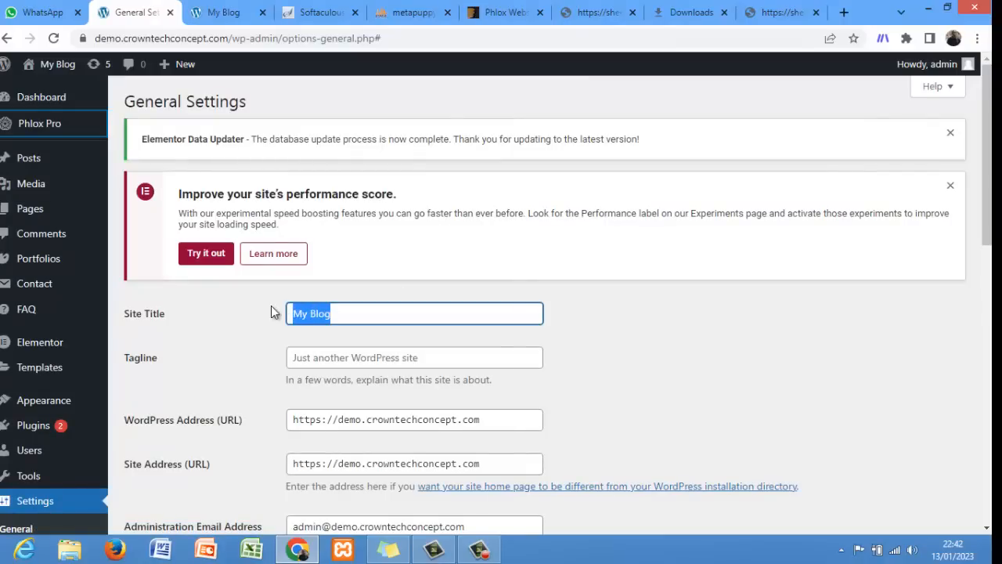
type("D")
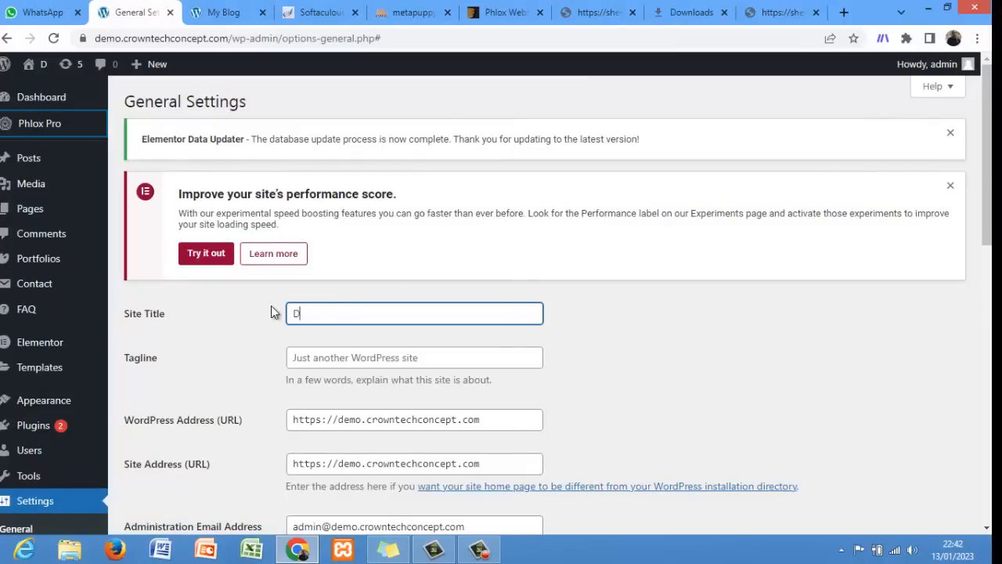
type("EMO TUTOR")
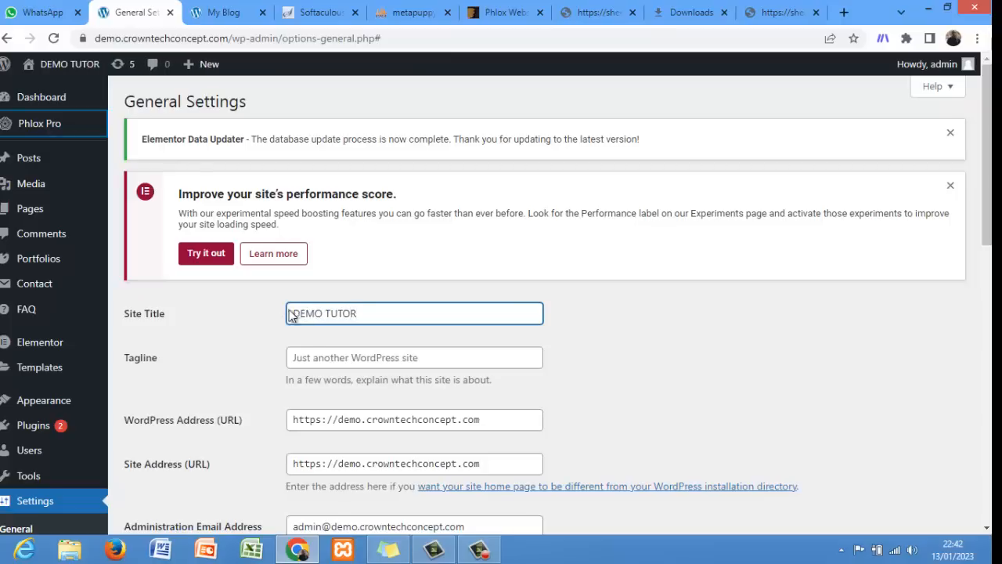
left_click(315, 357)
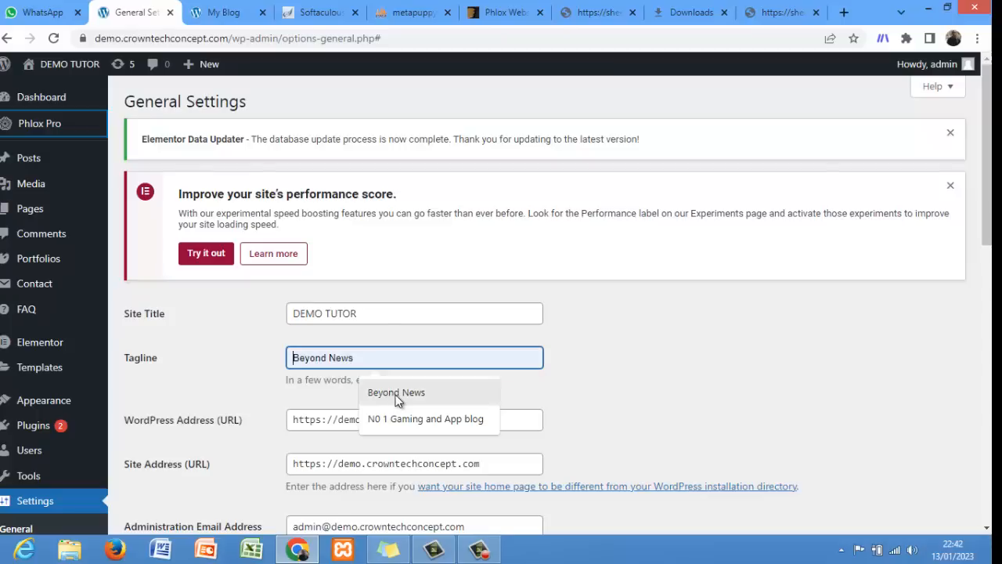
left_click(407, 418)
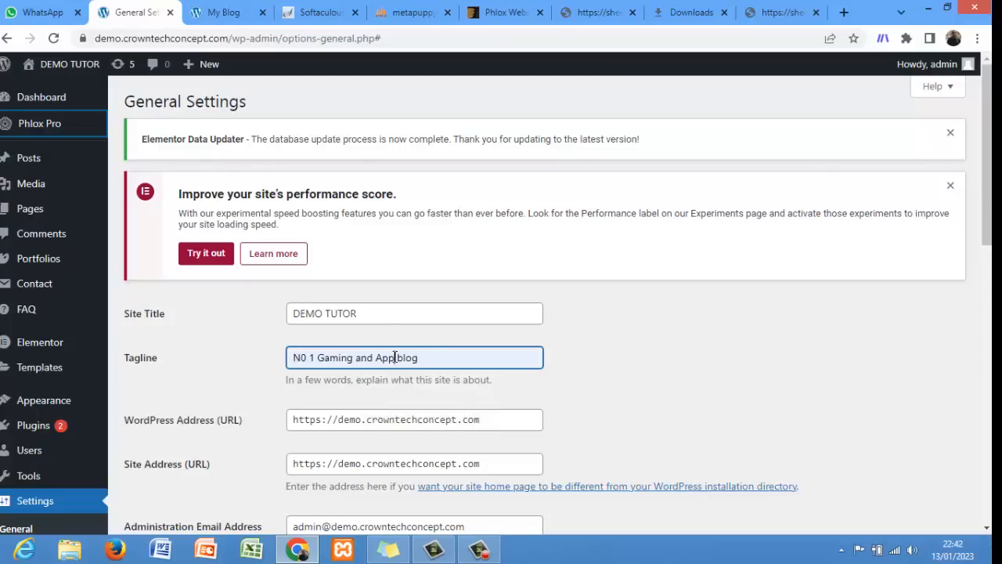
- Change the site tagline to "N0 1 COOPERATE AGENCY", checking the front page for the agency wording
key("BackSpace")
key("BackSpace")
key("BackSpace")
key("BackSpace")
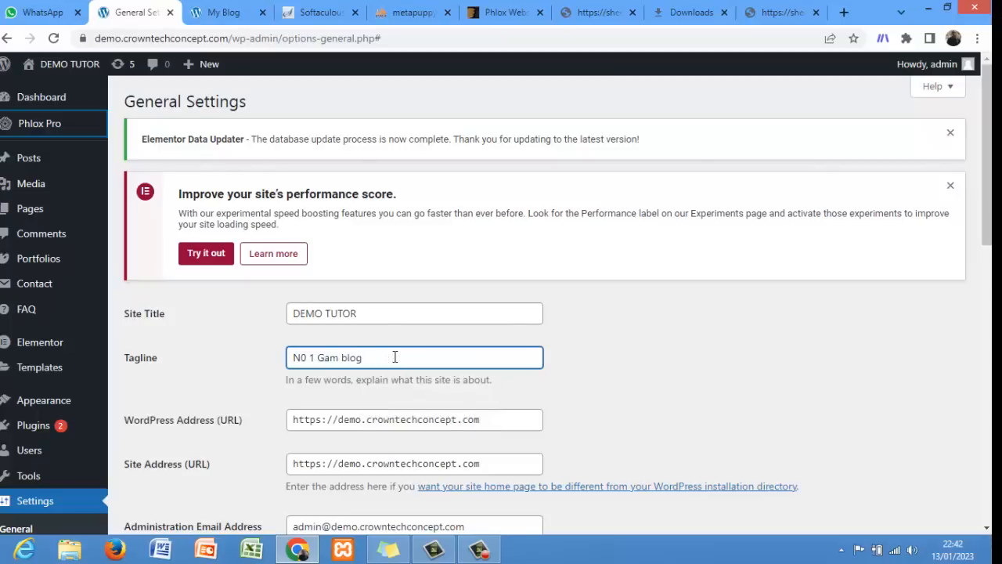
key("BackSpace")
key("BackSpace")
key("BackSpace")
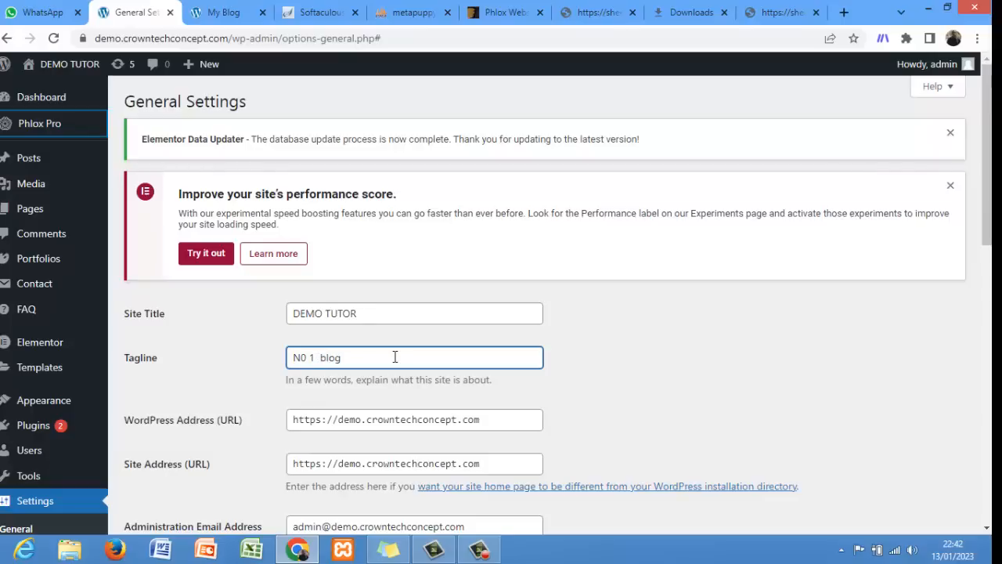
left_click(223, 12)
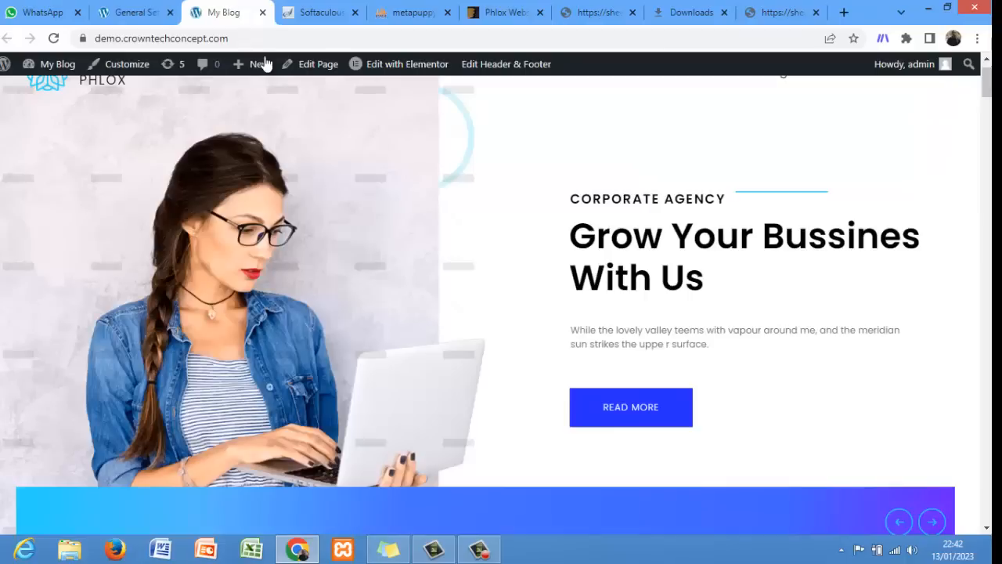
left_click(123, 9)
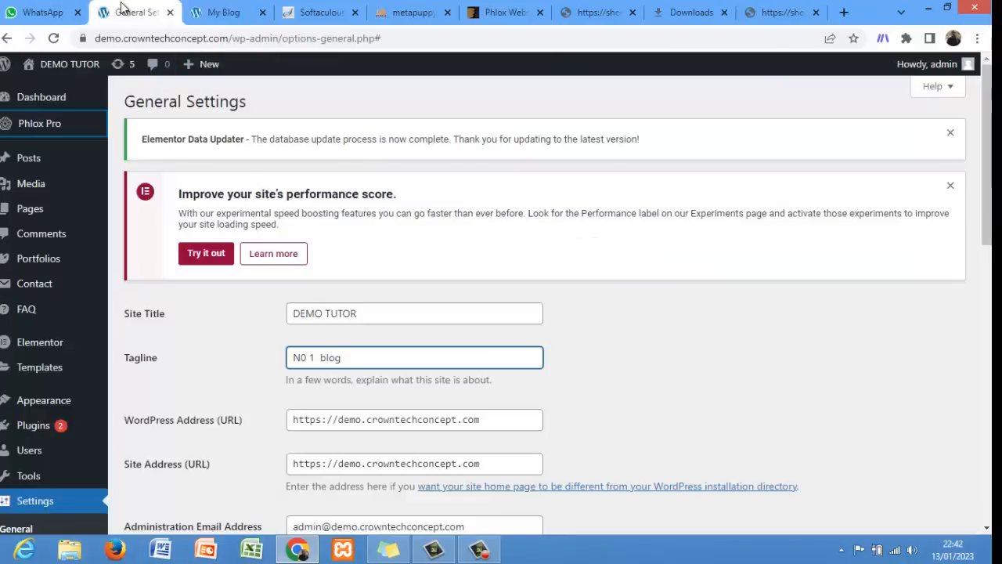
type("COOPERA")
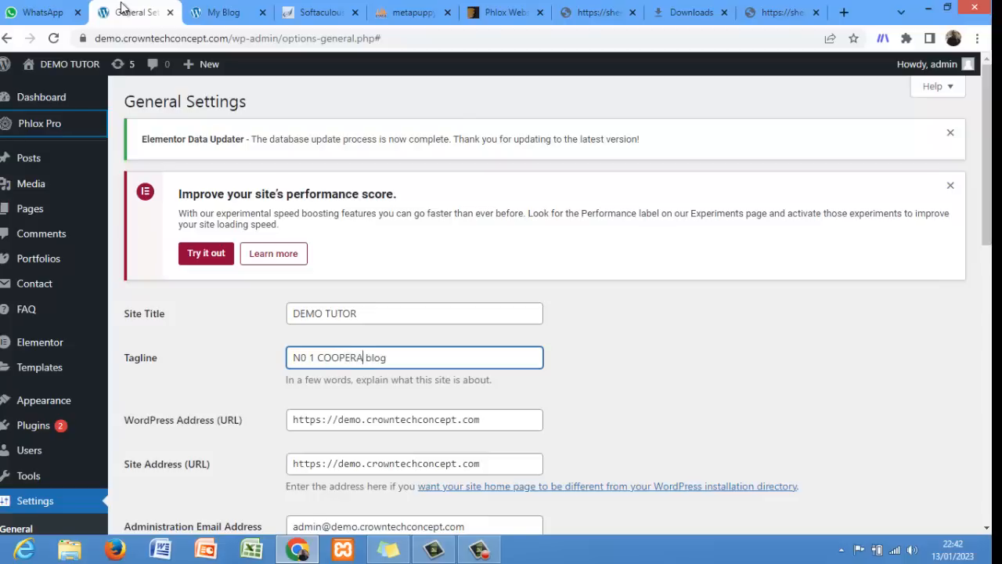
type("TE AGENCY")
key("Right")
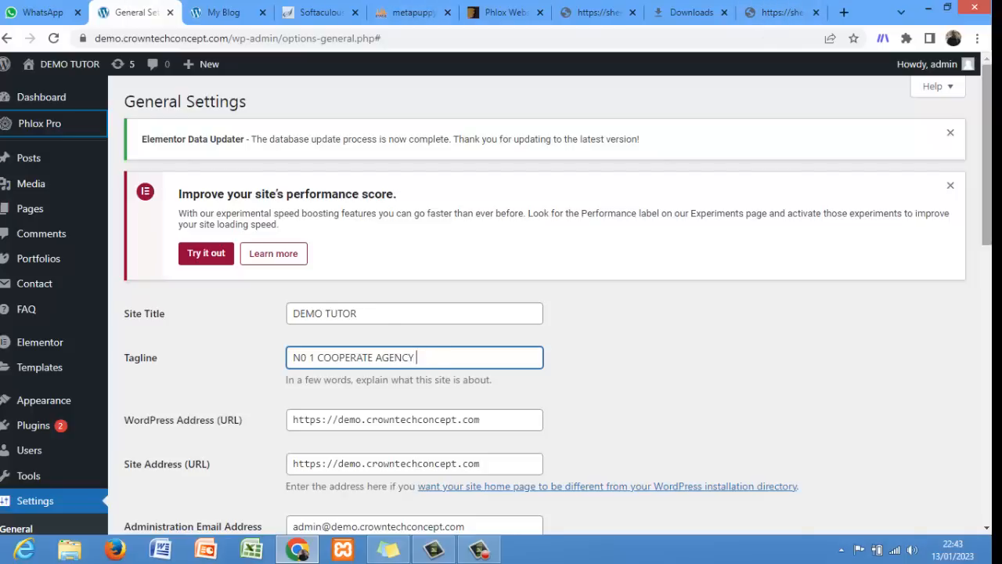
- Allow anyone to register under Membership and save the General settings
scroll(987, 157, "down", 1)
scroll(987, 180, "down", 1)
scroll(814, 219, "down", 2)
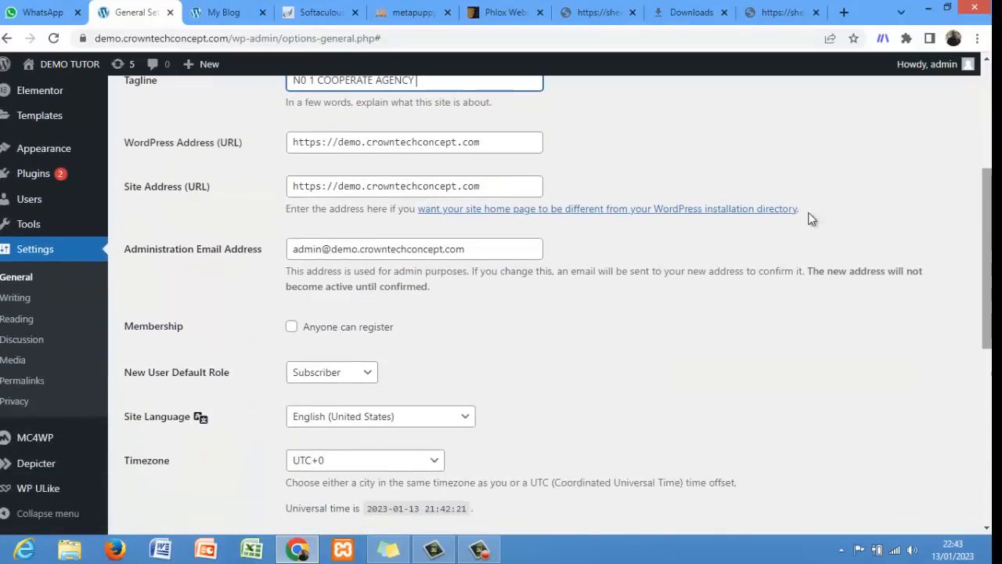
left_click(291, 327)
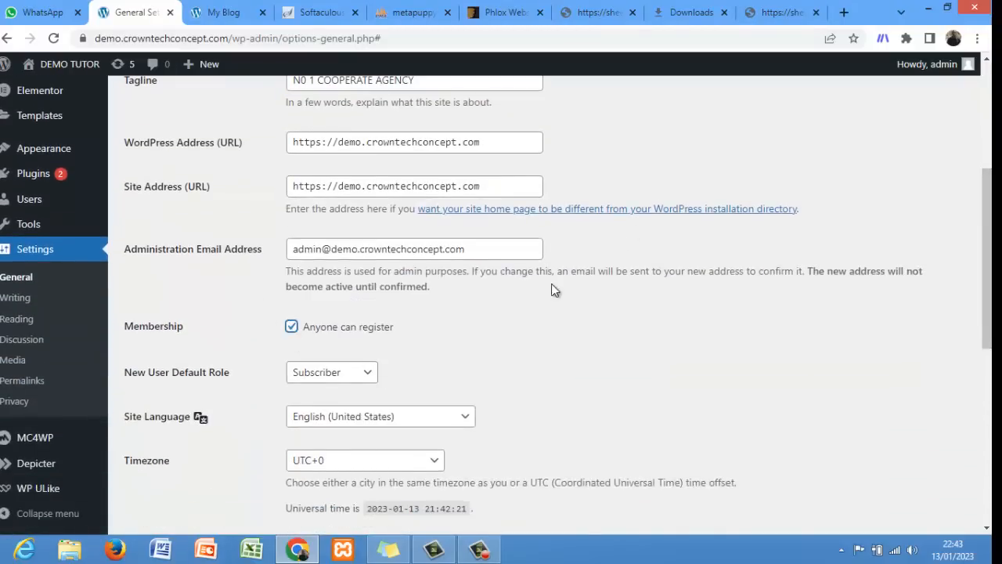
scroll(977, 206, "down", 2)
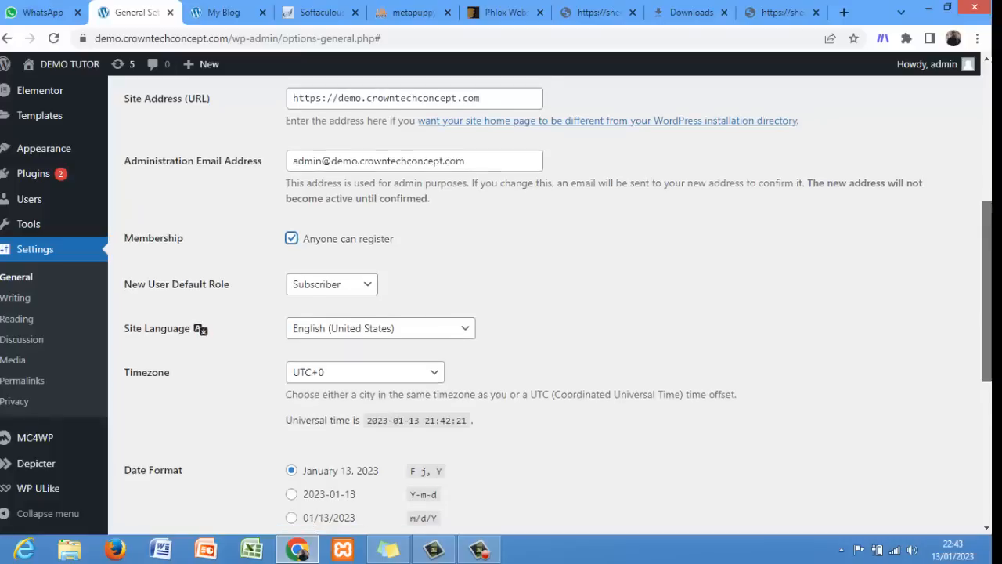
scroll(548, 313, "down", 3)
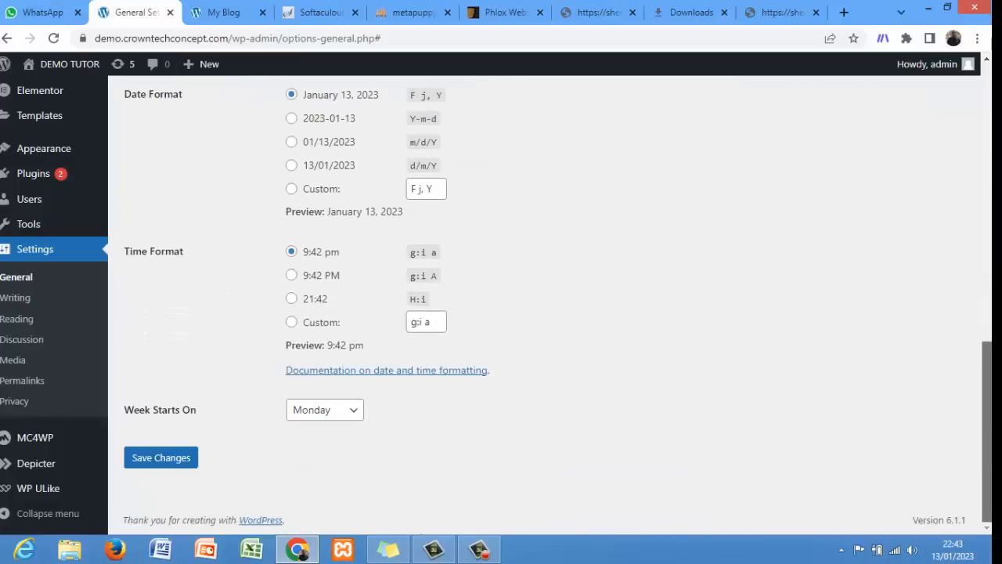
scroll(684, 430, "up", 1)
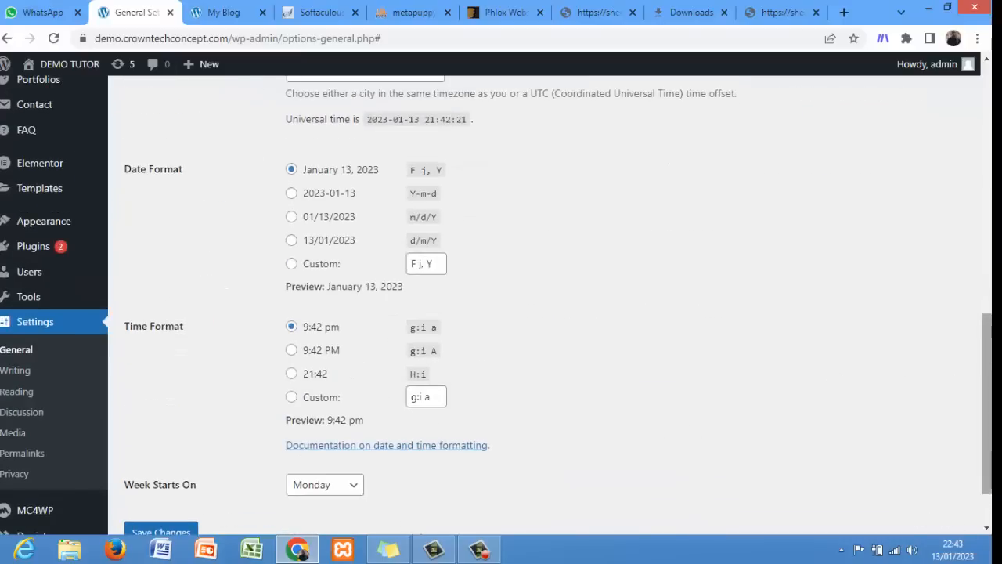
scroll(986, 414, "down", 1)
scroll(412, 502, "down", 1)
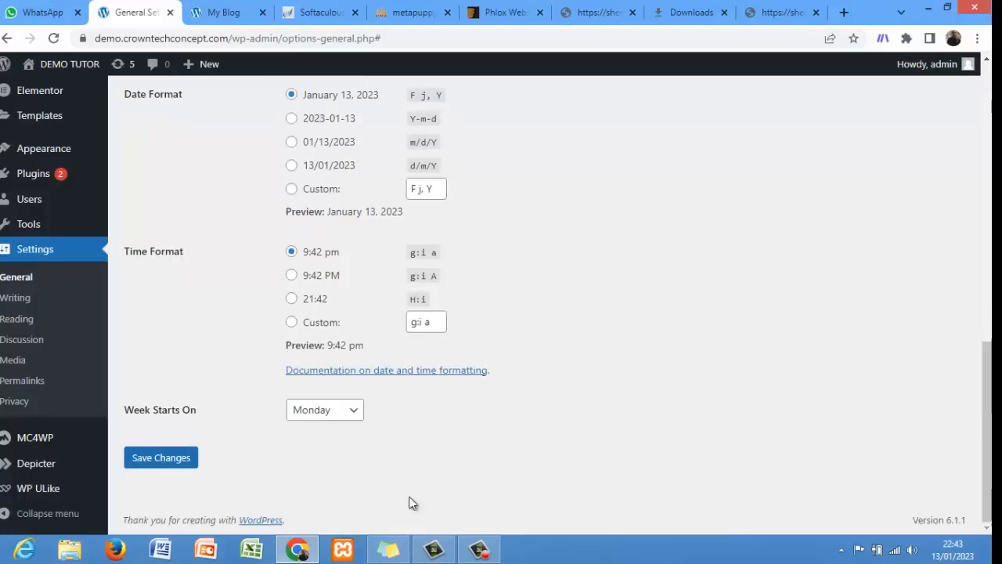
left_click(165, 461)
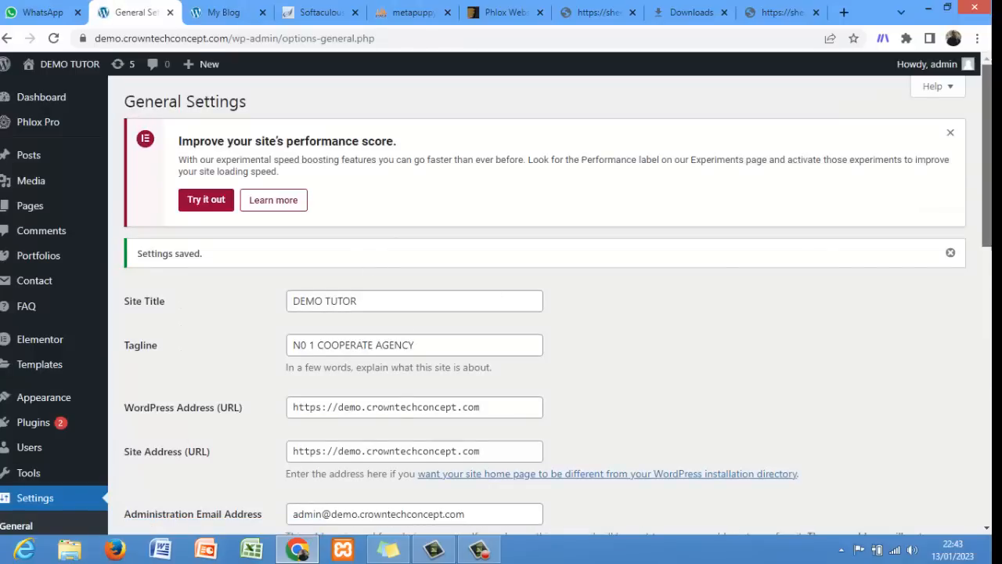
- Open the theme Customizer from the dashboard and reload the site's front page in its own tab
scroll(980, 180, "down", 2)
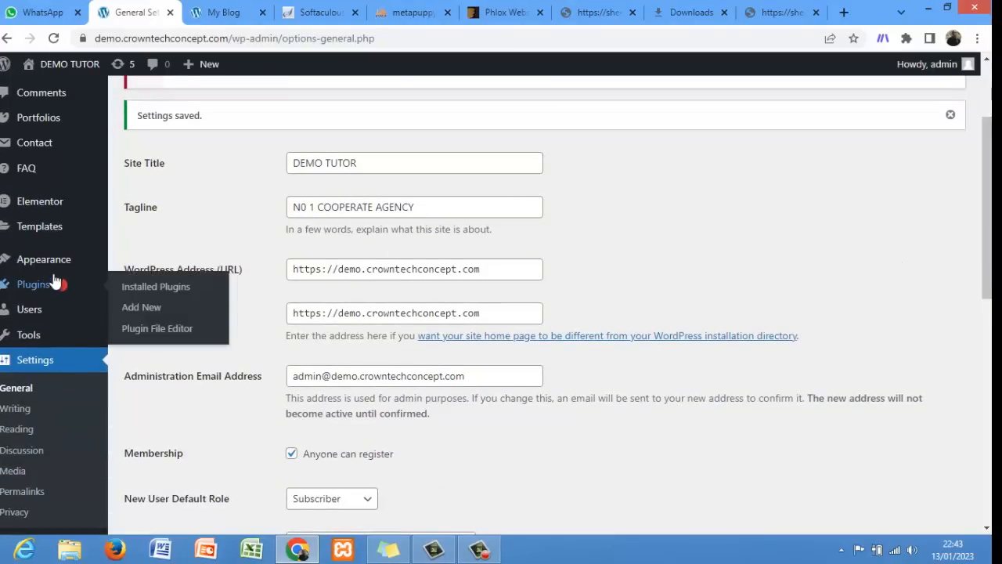
mouse_move(31, 266)
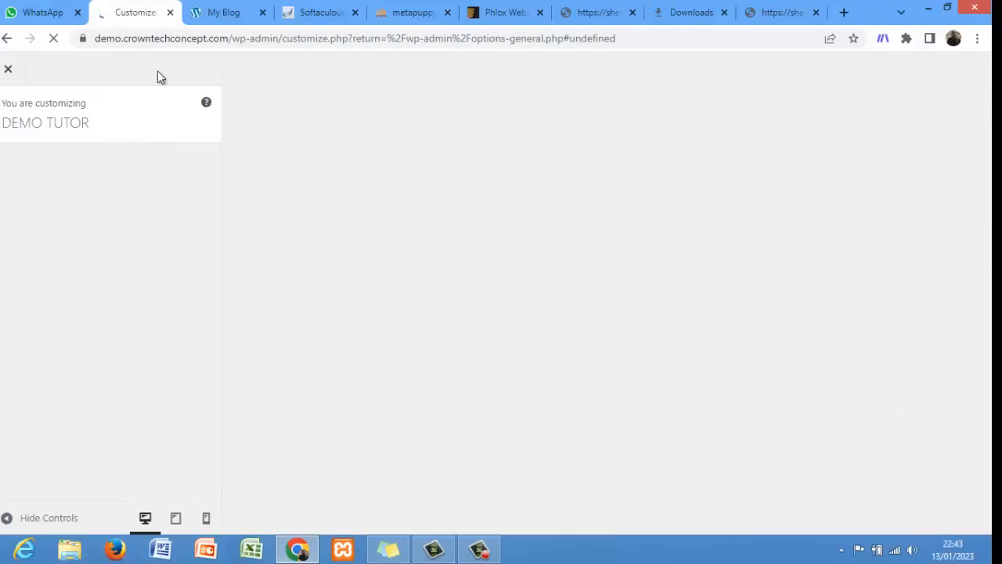
left_click(214, 12)
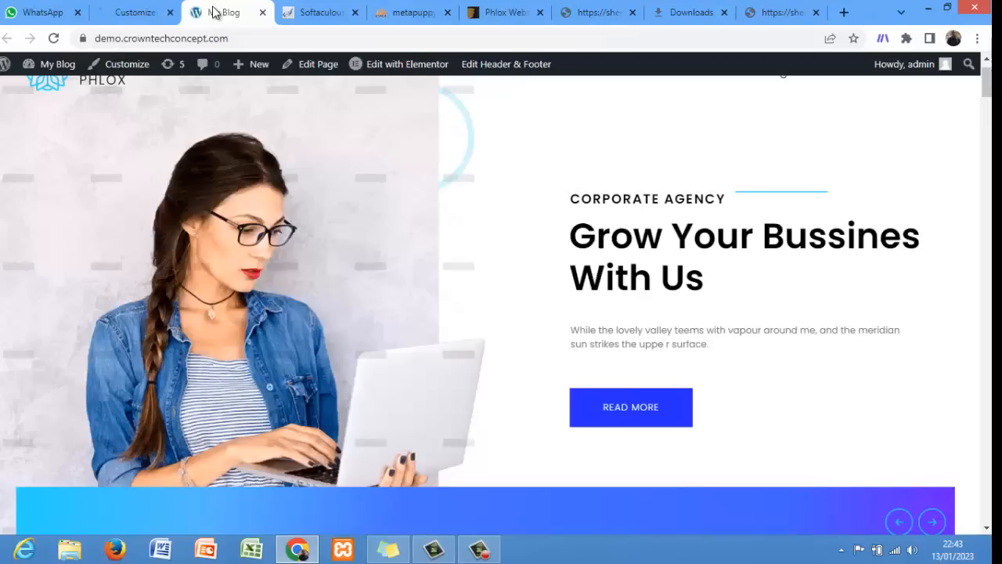
left_click(53, 38)
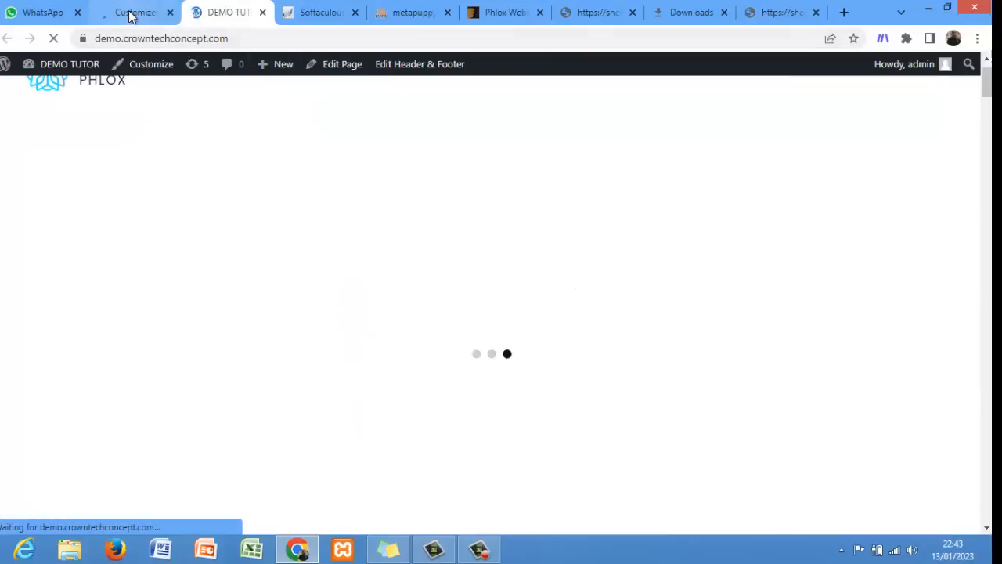
left_click(131, 14)
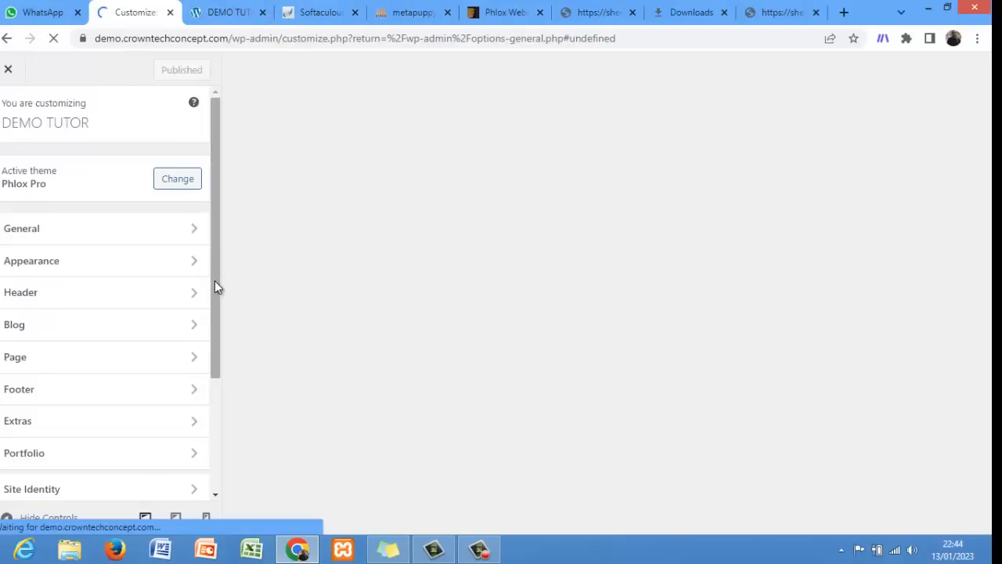
- Open the Site Identity settings in the Customizer
left_click_drag(219, 329, 213, 360)
scroll(212, 360, "down", 2)
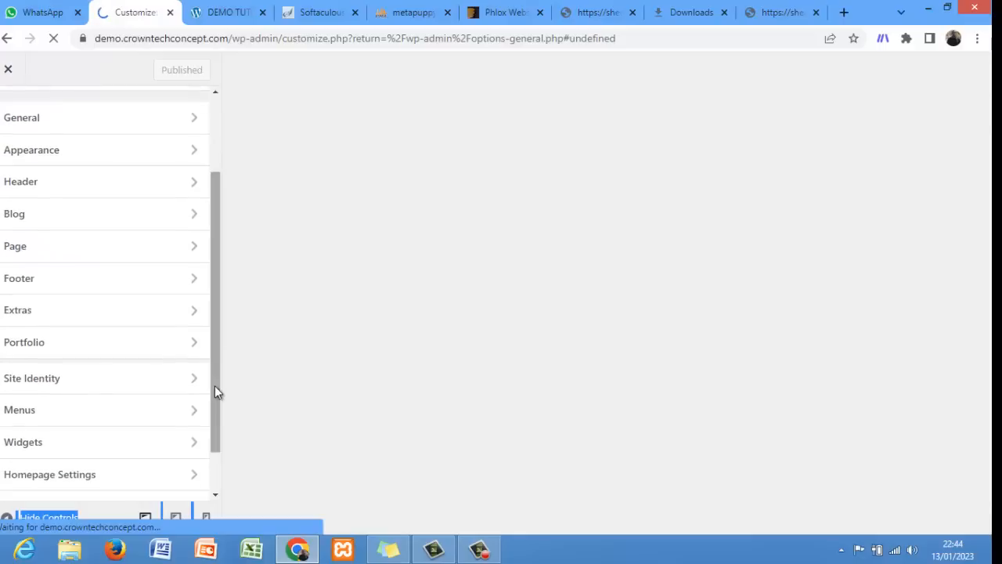
left_click(166, 380)
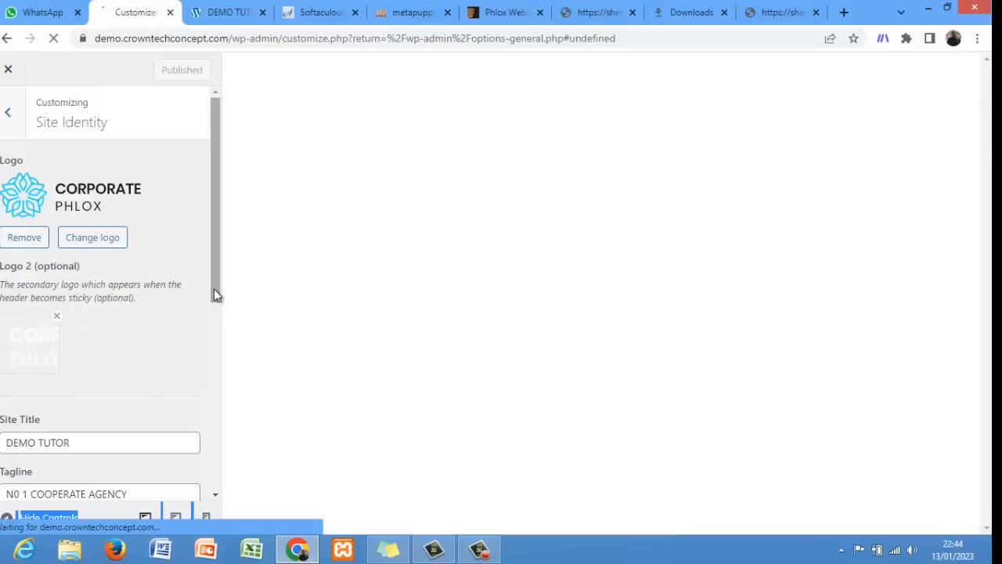
left_click_drag(217, 293, 217, 497)
left_click_drag(215, 461, 215, 480)
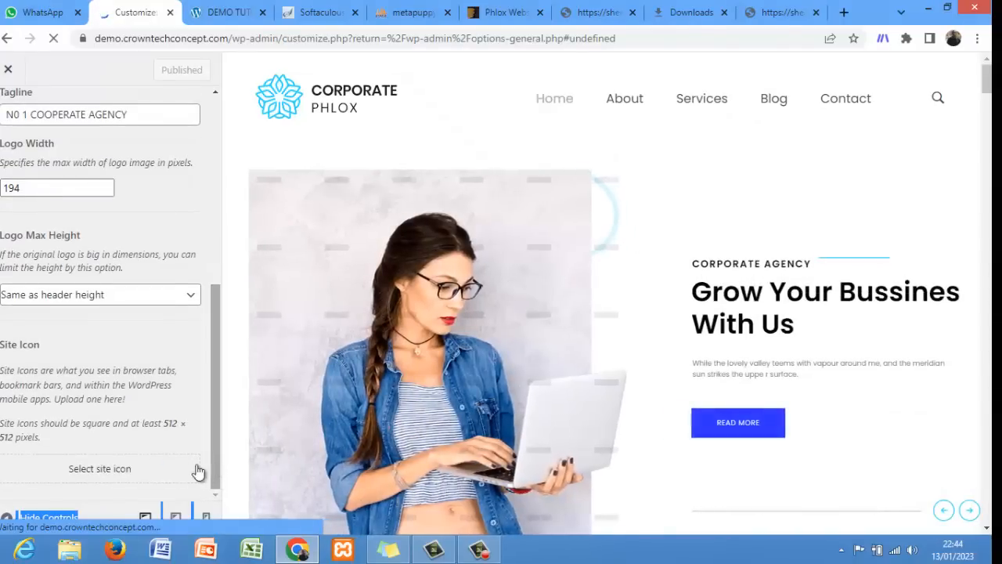
left_click(100, 469)
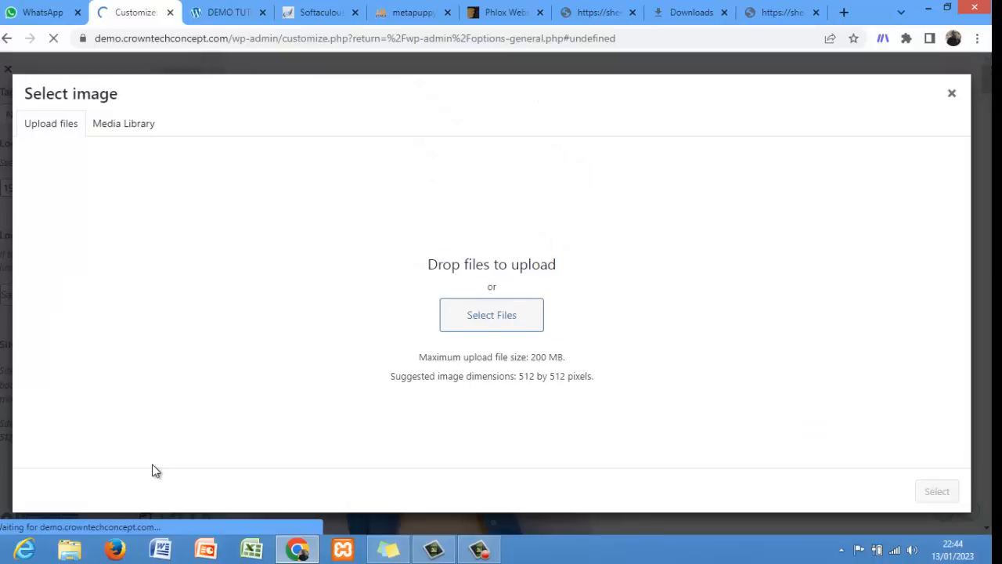
left_click(119, 124)
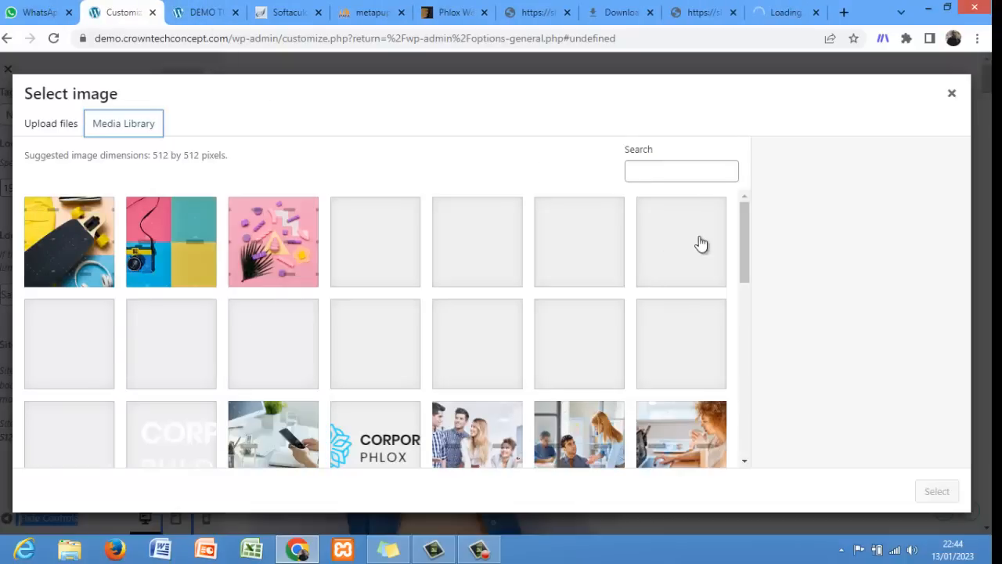
left_click(746, 272)
scroll(747, 277, "down", 1)
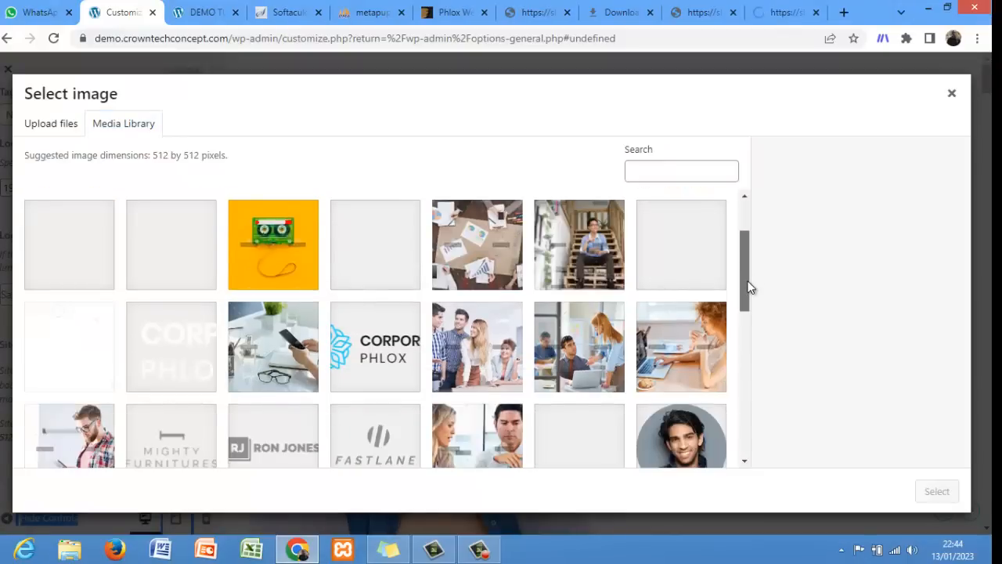
scroll(751, 297, "down", 1)
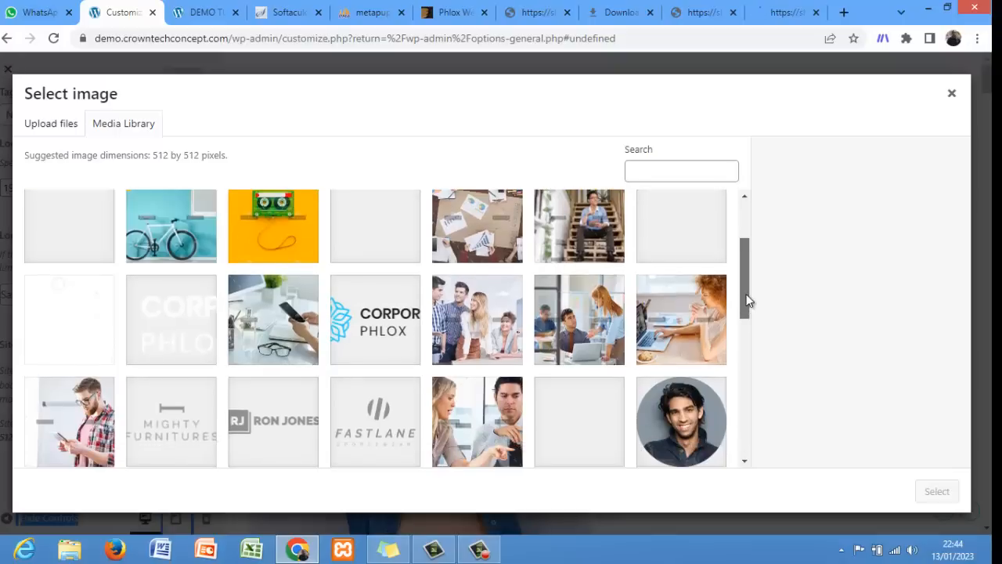
scroll(744, 291, "down", 1)
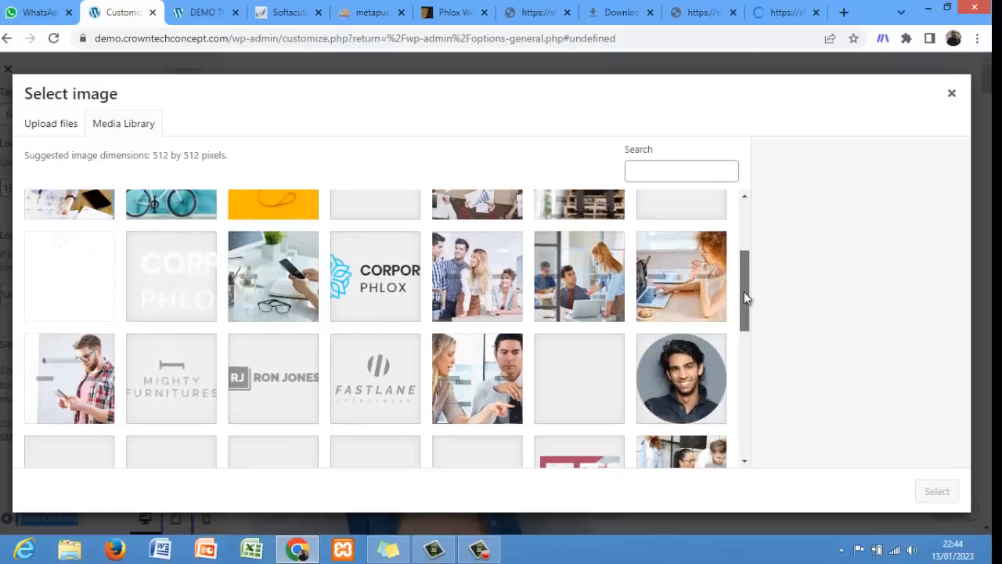
left_click(699, 367)
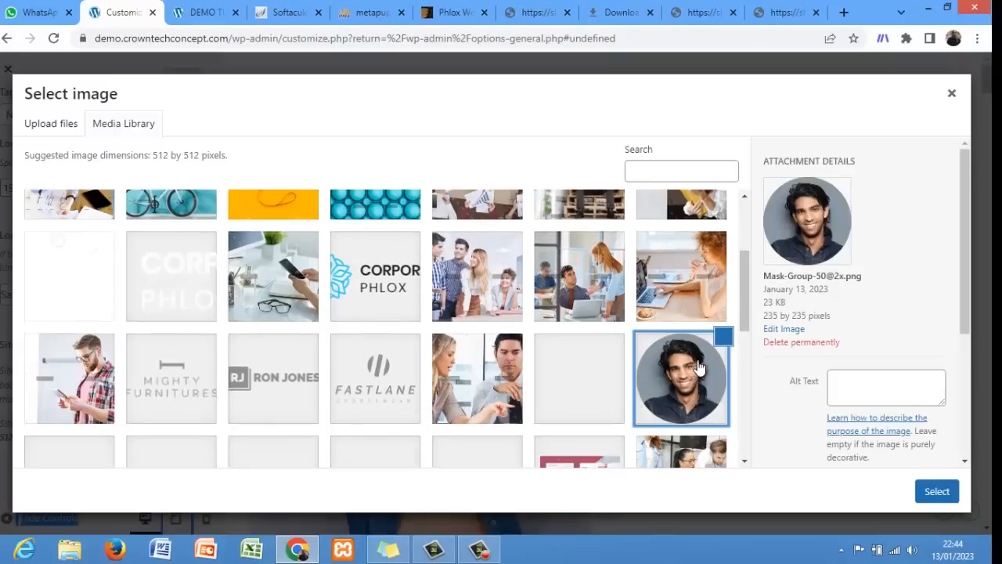
left_click(937, 492)
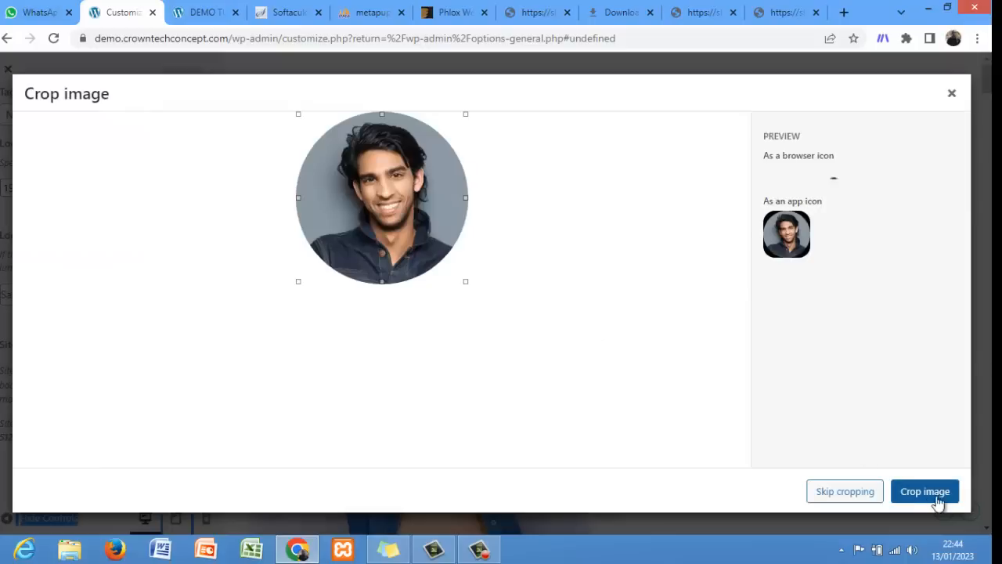
left_click(853, 492)
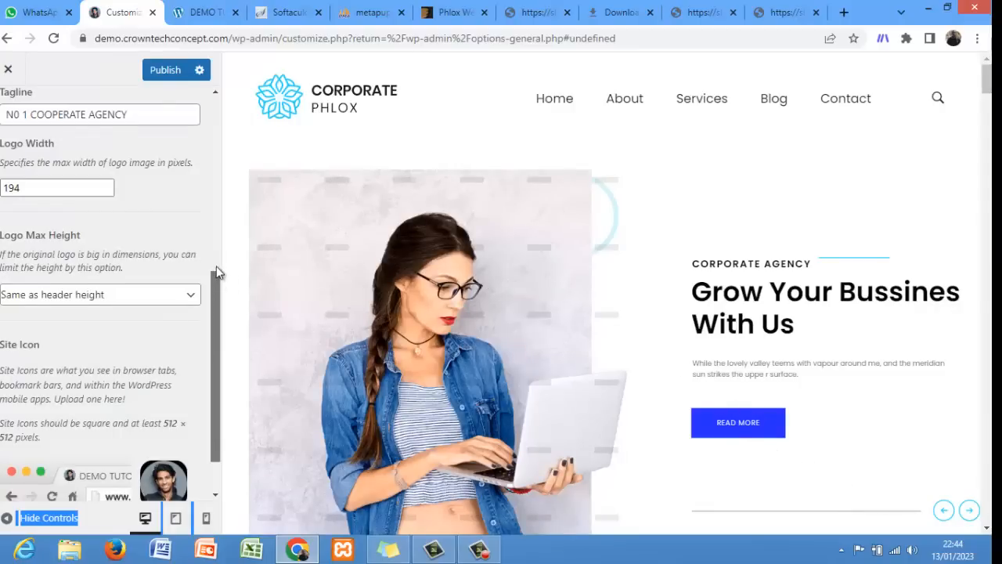
- Remove the current primary logo and the optional secondary logo from Site Identity
left_click_drag(216, 283, 216, 93)
left_click(24, 237)
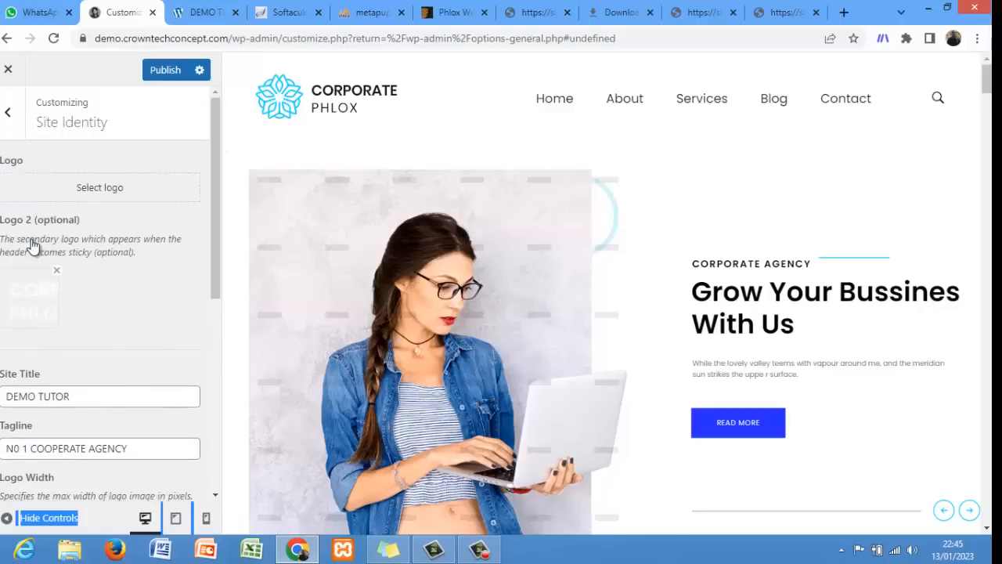
left_click(58, 274)
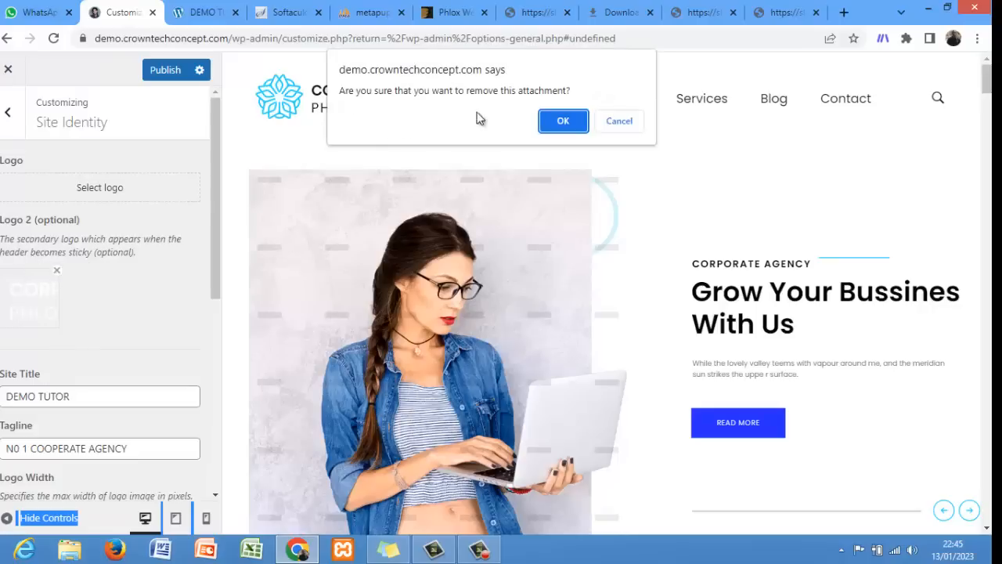
left_click(563, 122)
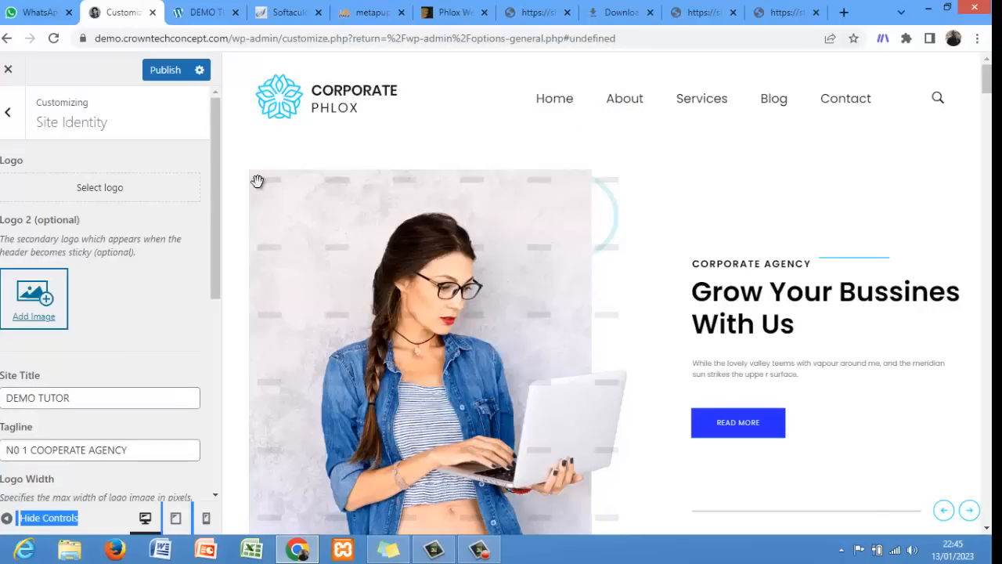
left_click(114, 189)
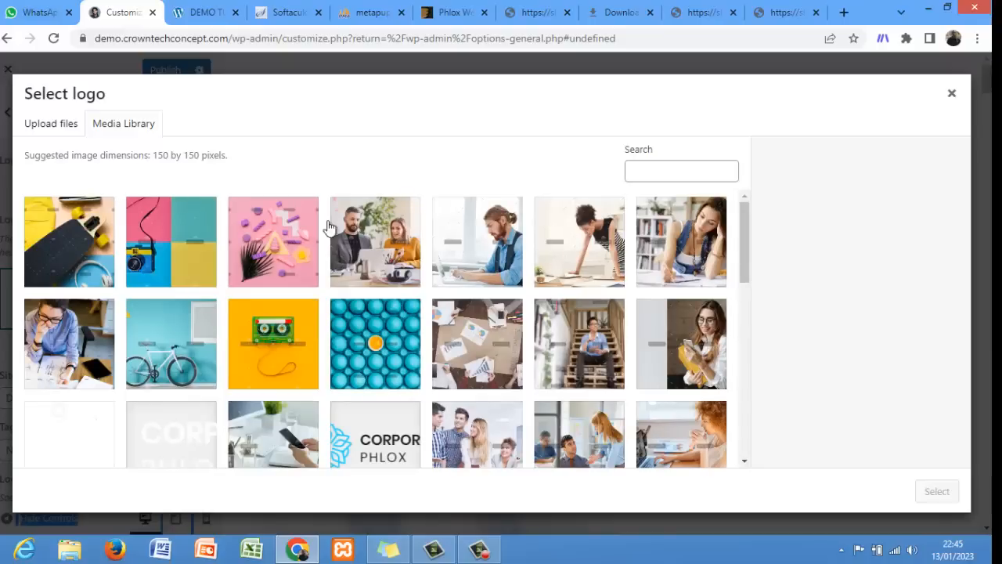
left_click_drag(745, 256, 751, 360)
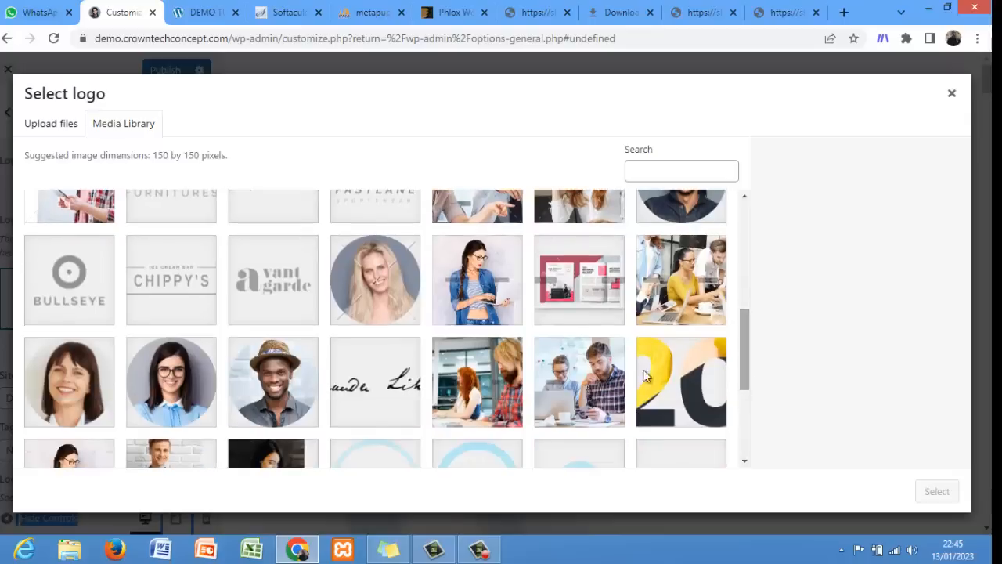
left_click(186, 278)
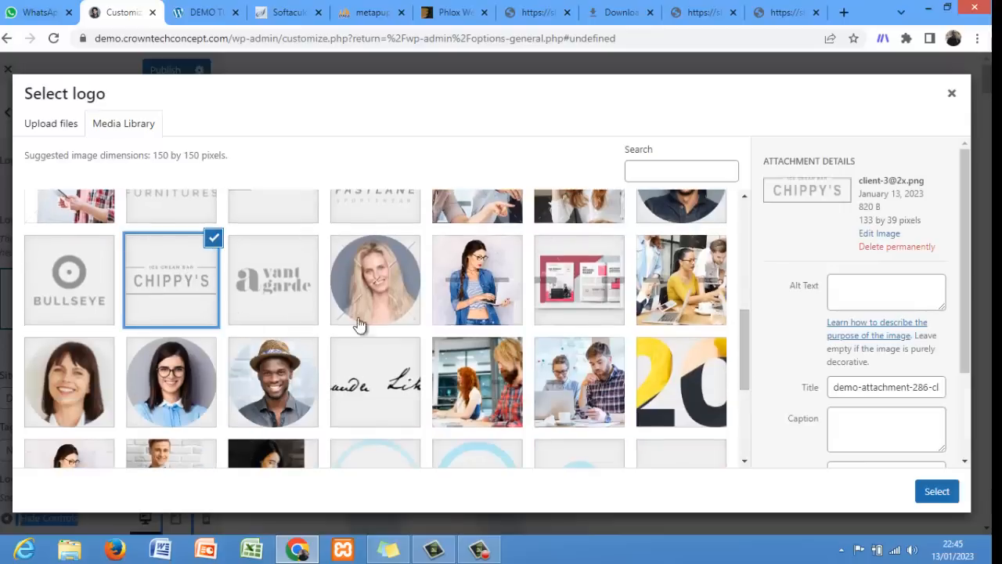
left_click(937, 491)
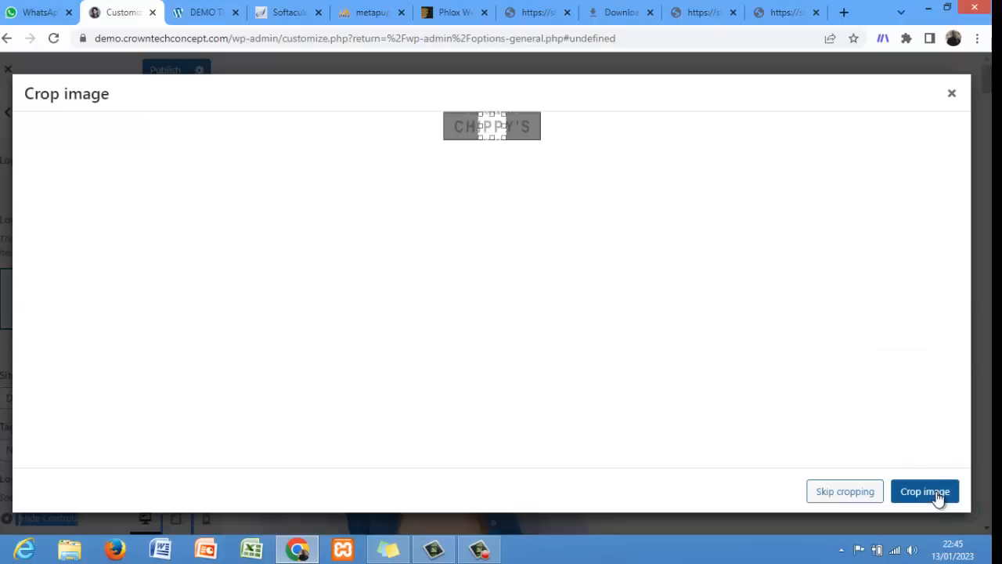
left_click(849, 493)
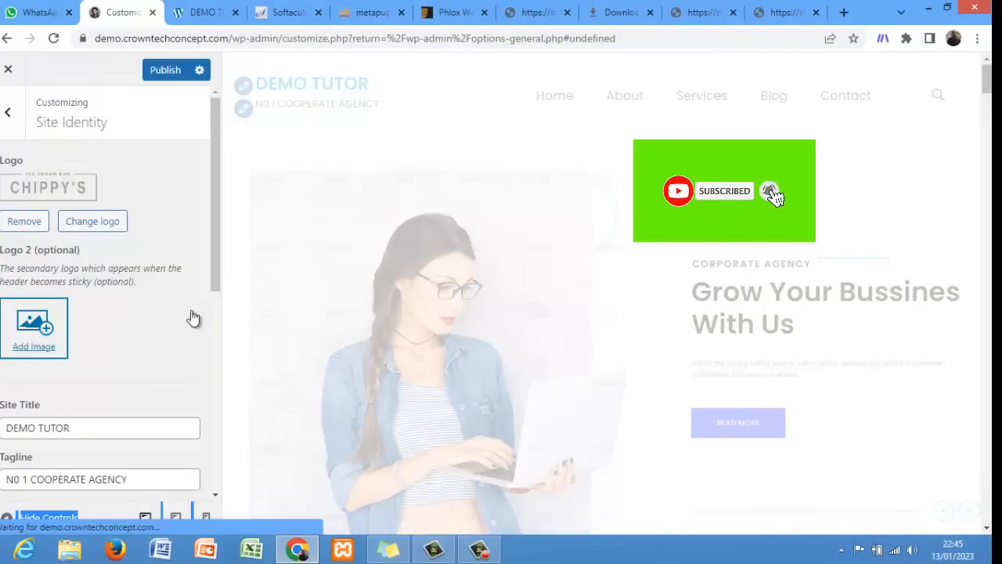
- Look through the Site Identity options, including site title, tagline, logo width and logo max height
left_click_drag(214, 279, 216, 314)
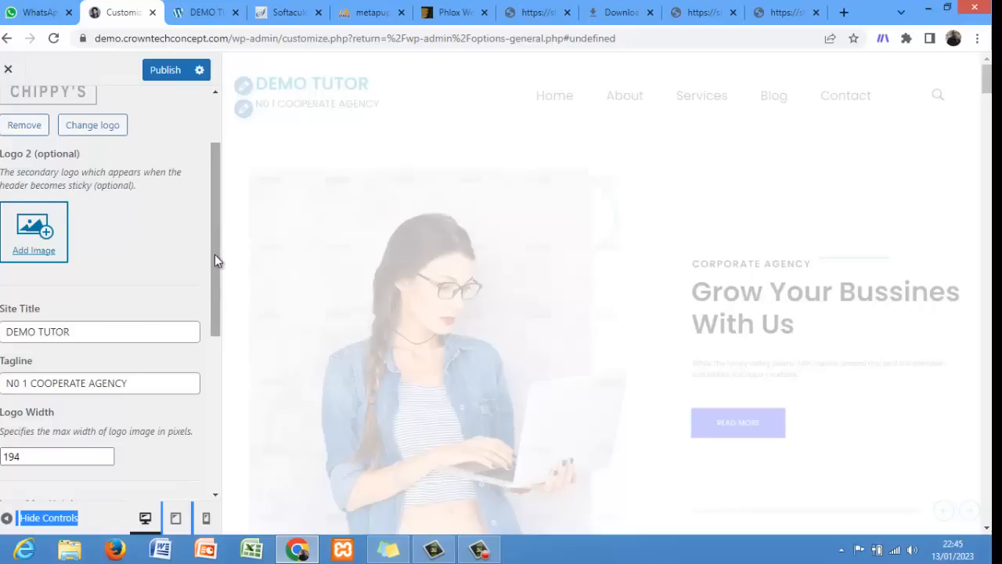
scroll(214, 255, "down", 1)
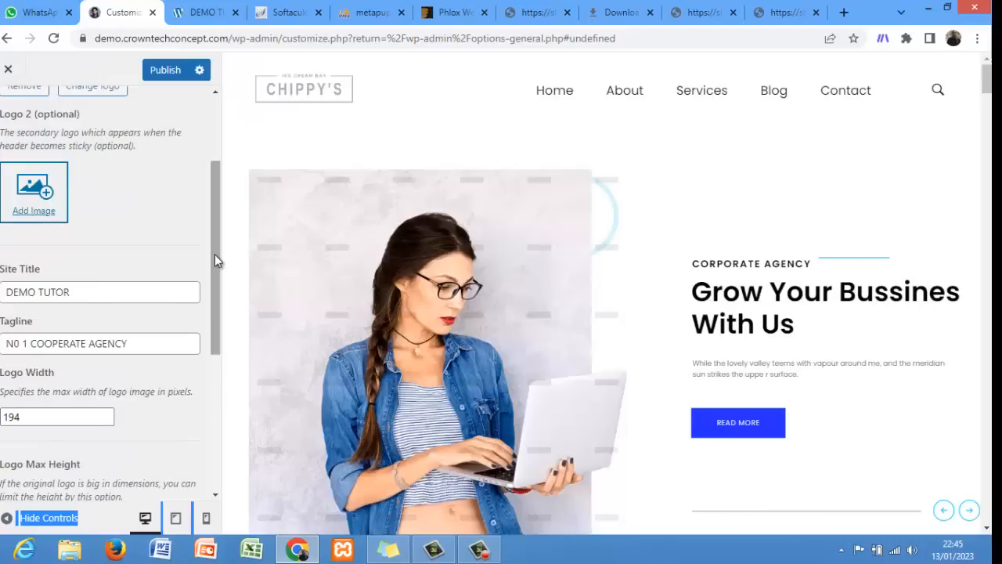
left_click_drag(214, 253, 216, 197)
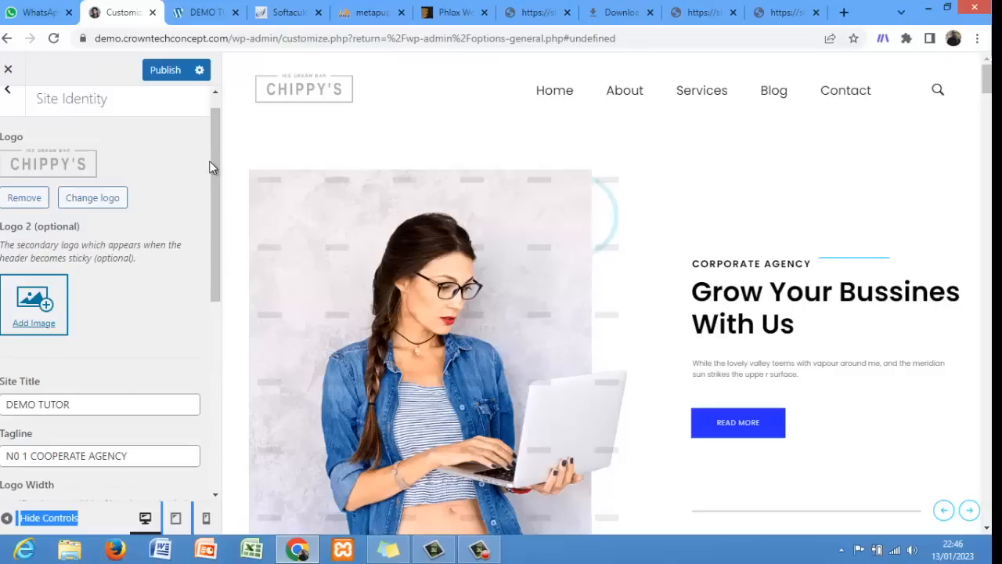
left_click_drag(215, 175, 217, 201)
scroll(218, 202, "down", 1)
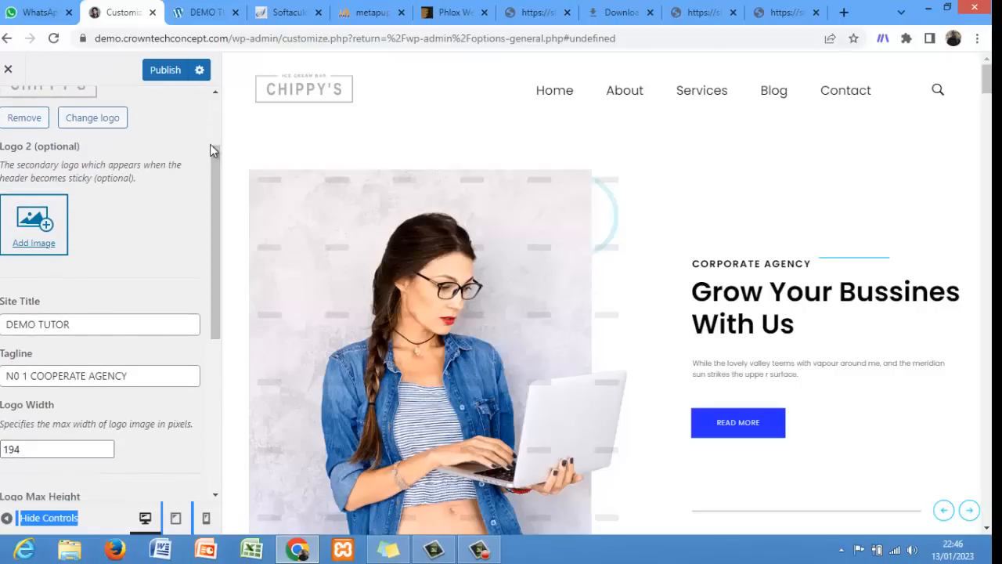
scroll(215, 162, "down", 3)
scroll(217, 212, "up", 1)
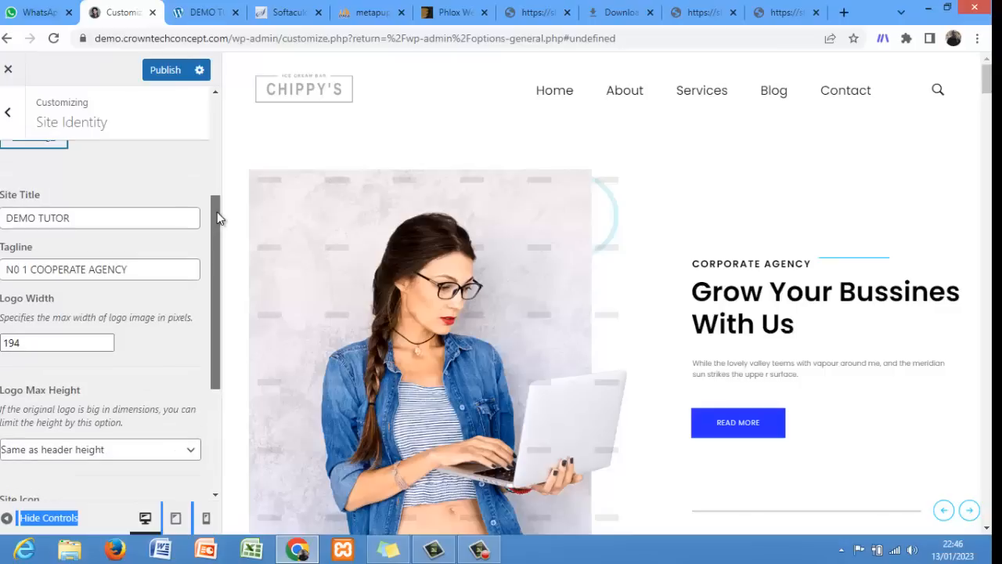
scroll(217, 182, "up", 3)
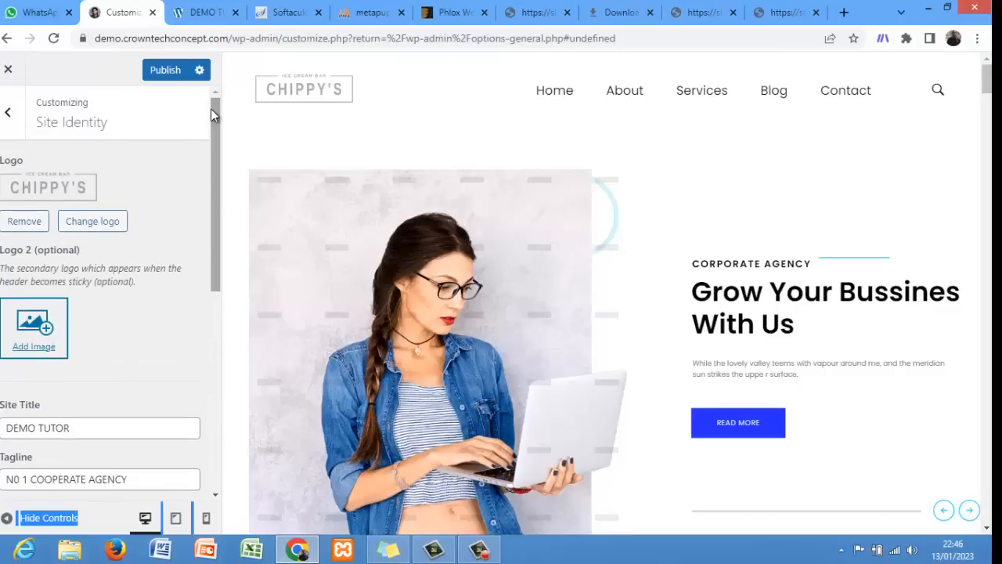
left_click(34, 332)
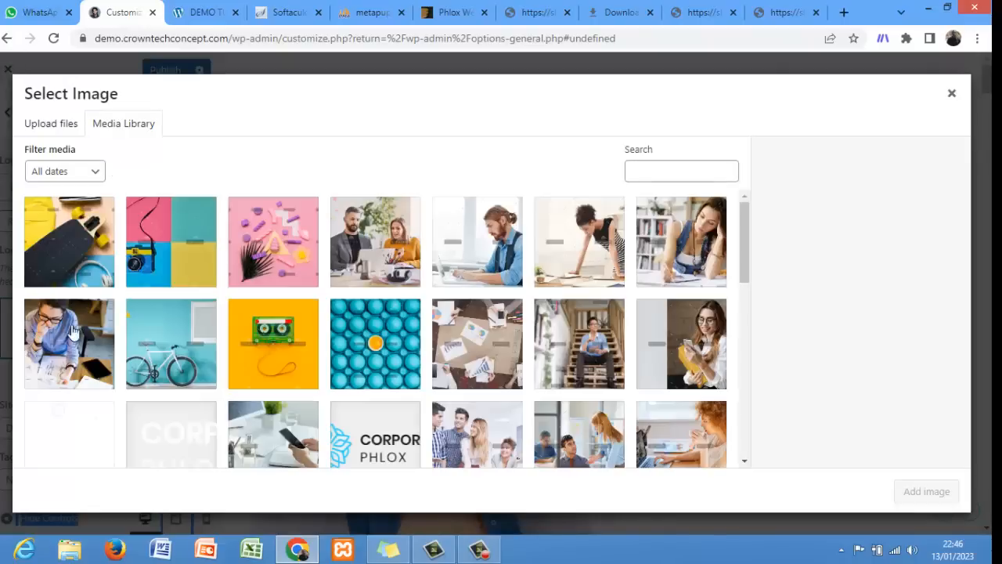
left_click_drag(742, 256, 742, 321)
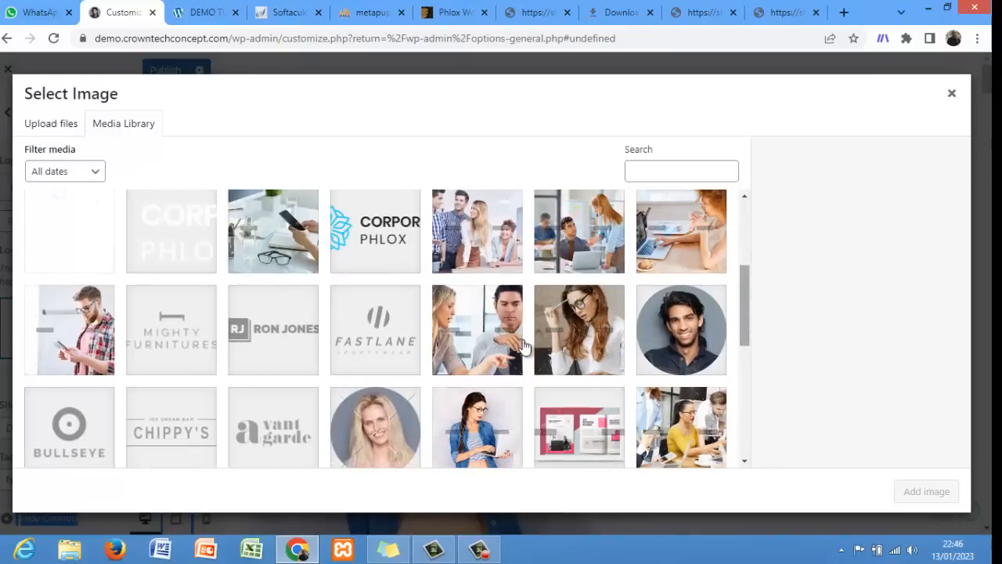
left_click(196, 406)
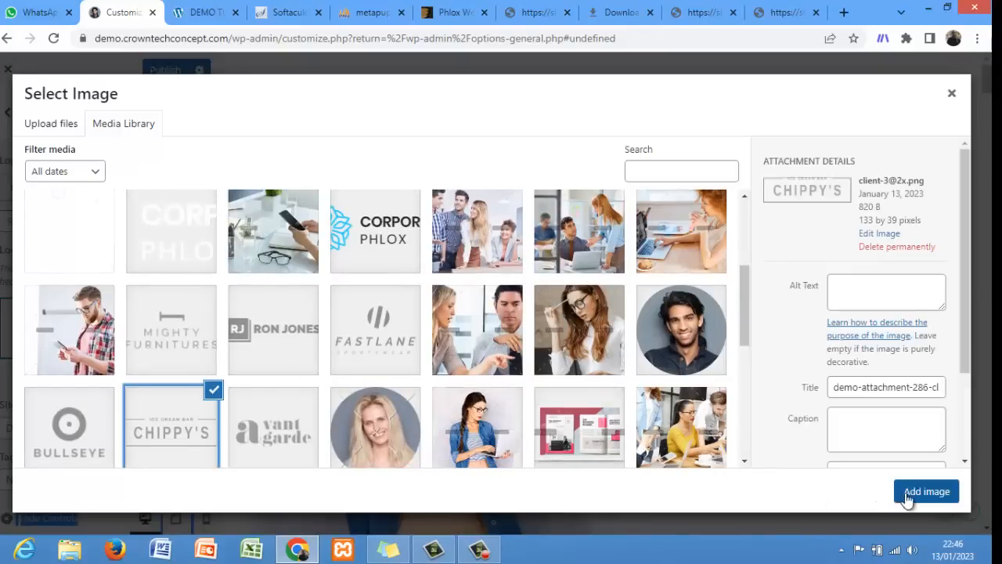
left_click(904, 493)
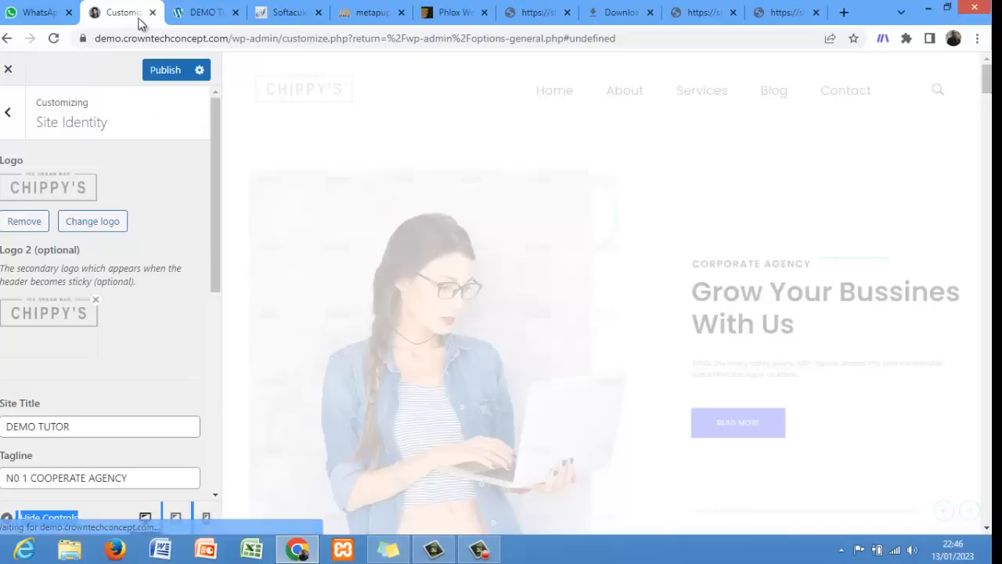
left_click(165, 71)
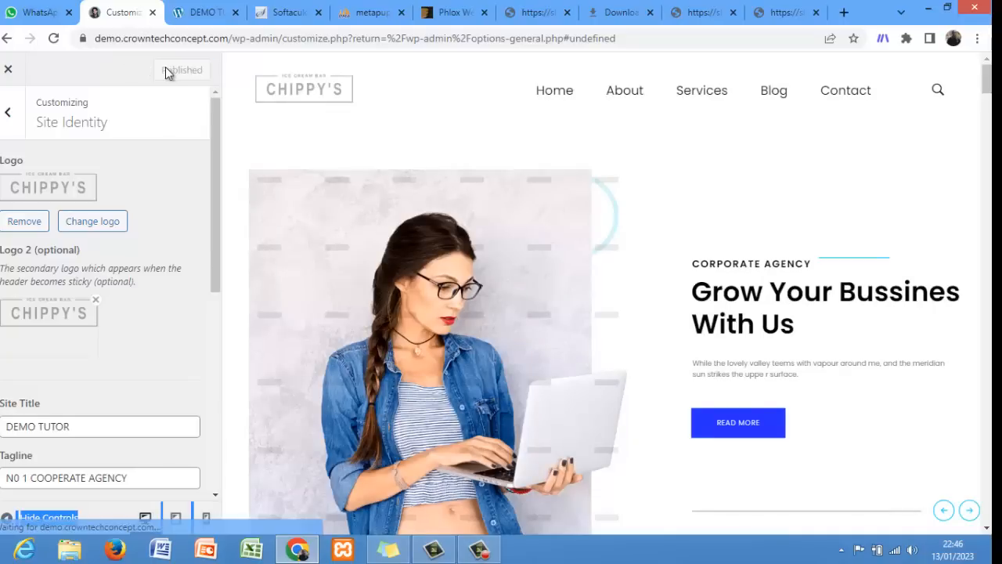
- Leave Site Identity, glance at the Appearance section, and open the Footer Templates settings
left_click(10, 115)
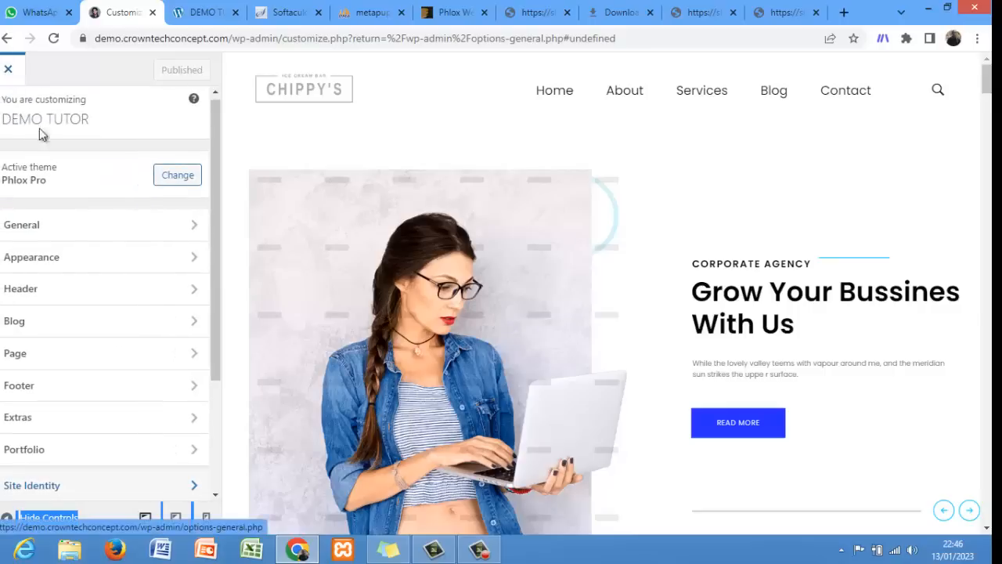
left_click(151, 259)
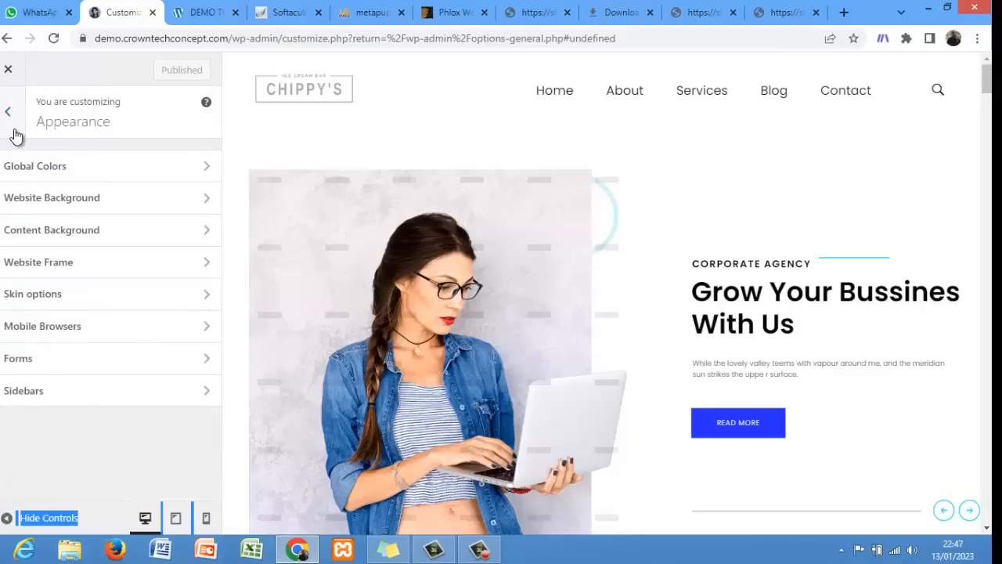
left_click(16, 133)
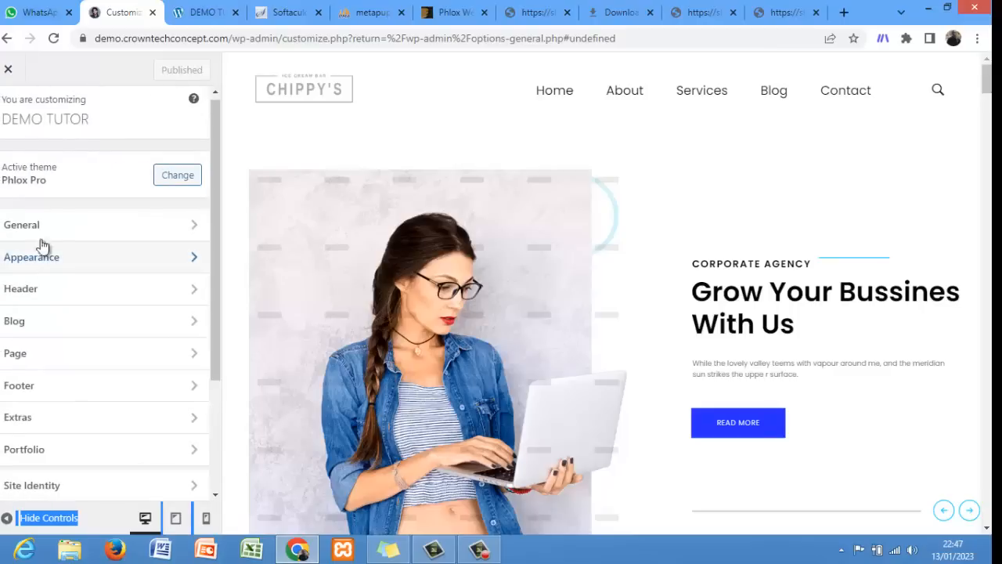
left_click(30, 386)
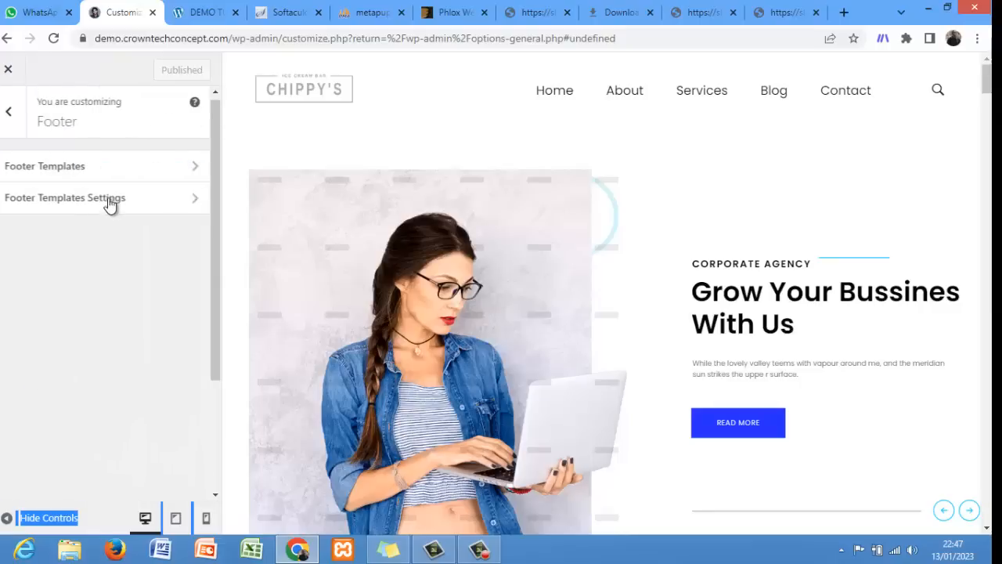
left_click(129, 177)
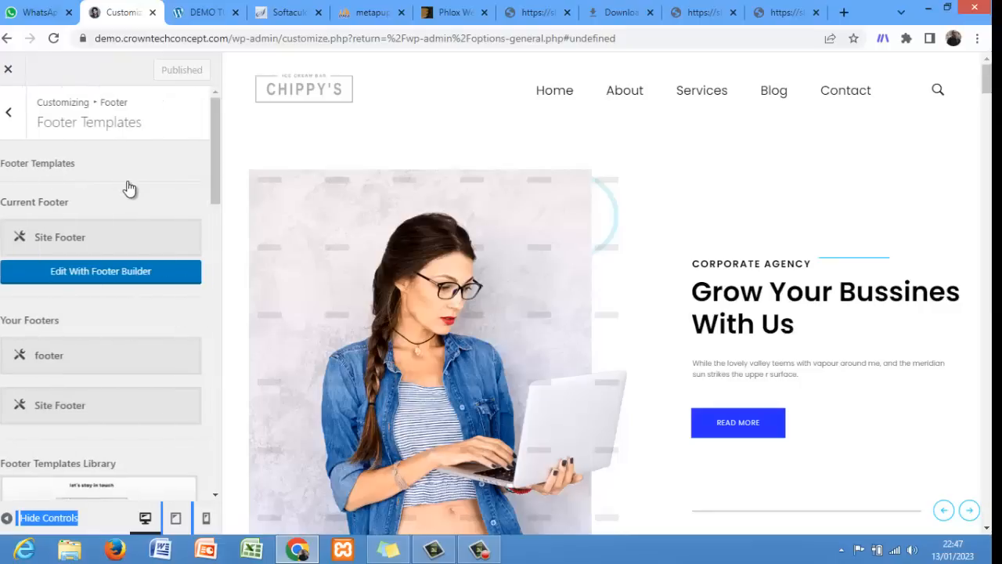
- Compare the library's footer templates with the site's current footer and apply the navy Consulting footer template
left_click_drag(213, 164, 220, 280)
mouse_move(221, 301)
left_mouse_down()
mouse_move(222, 188)
mouse_move(225, 353)
mouse_move(213, 364)
mouse_move(208, 480)
mouse_move(222, 313)
left_mouse_up()
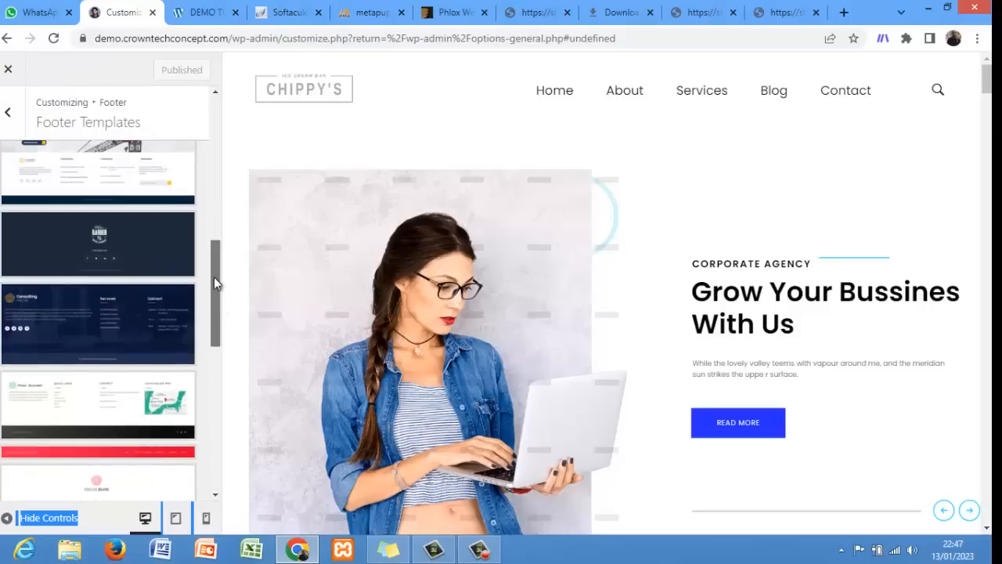
left_click_drag(213, 277, 212, 134)
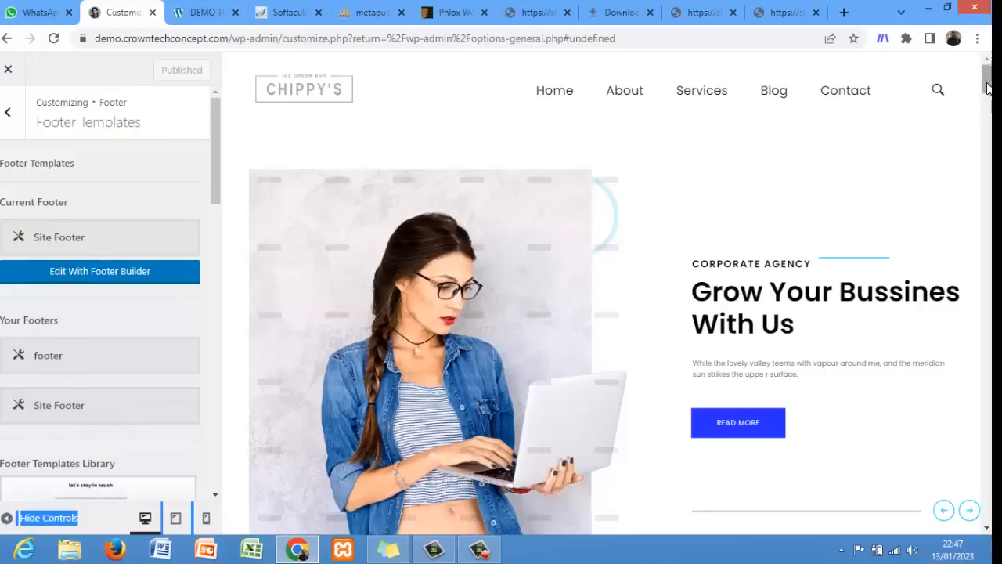
left_click_drag(988, 88, 988, 510)
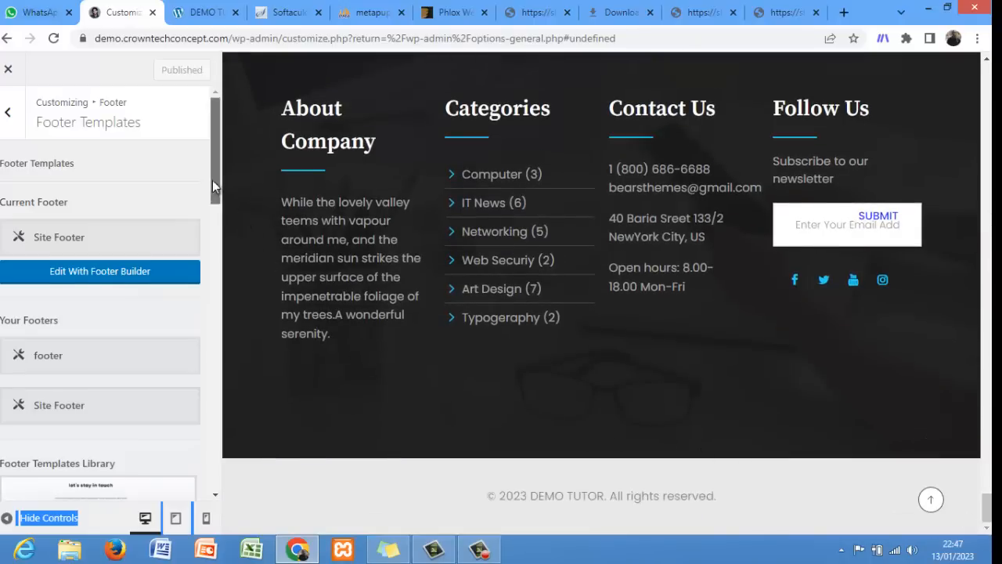
left_click_drag(212, 180, 228, 244)
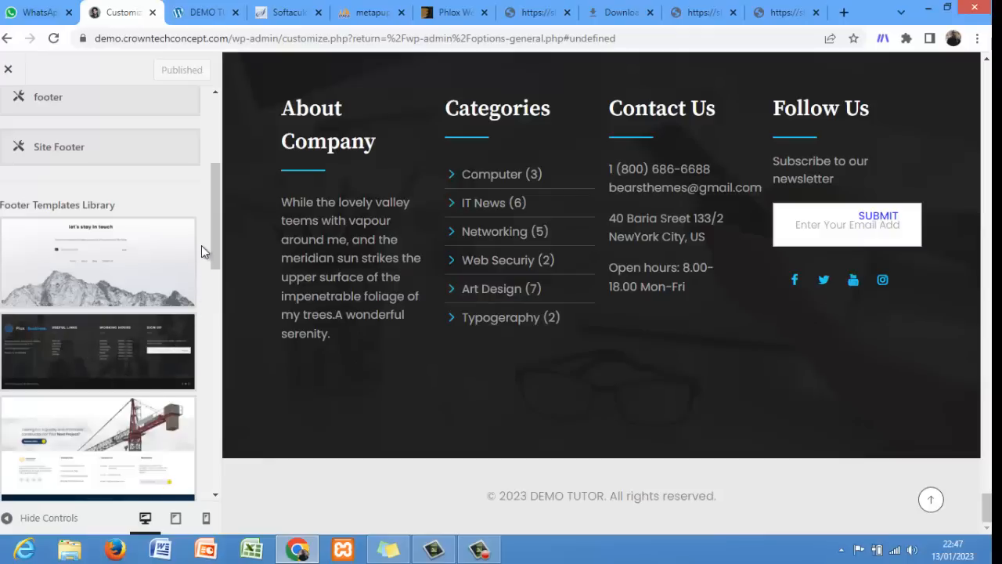
left_click_drag(212, 234, 215, 316)
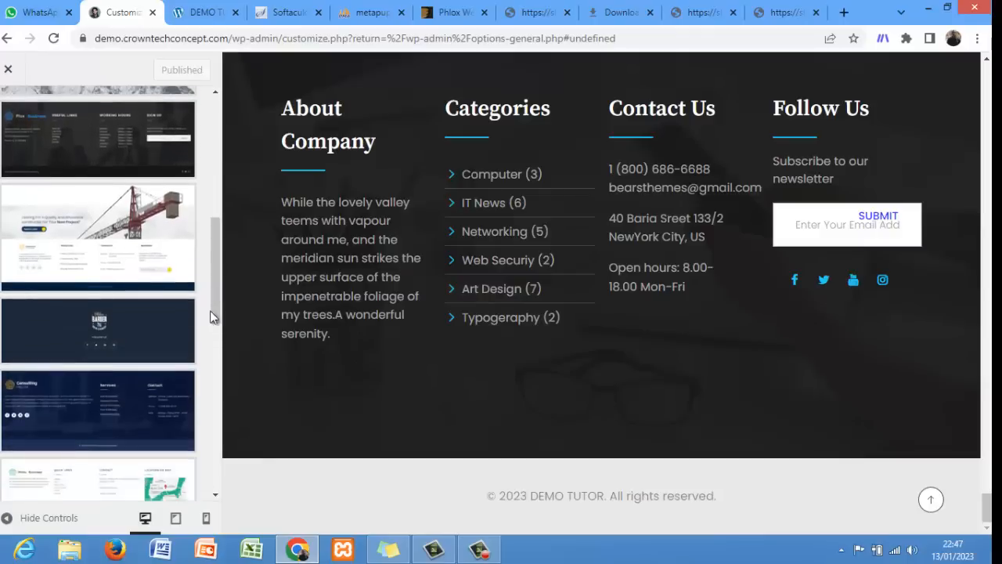
left_click(133, 414)
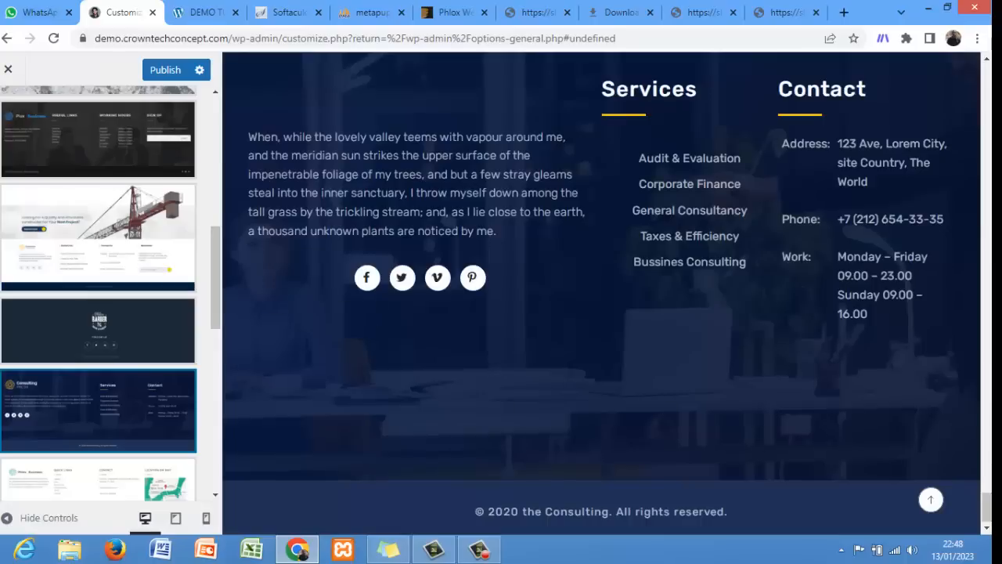
- Check the Consulting footer in the preview, browse the remaining footer templates, and publish the change
scroll(986, 501, "up", 3)
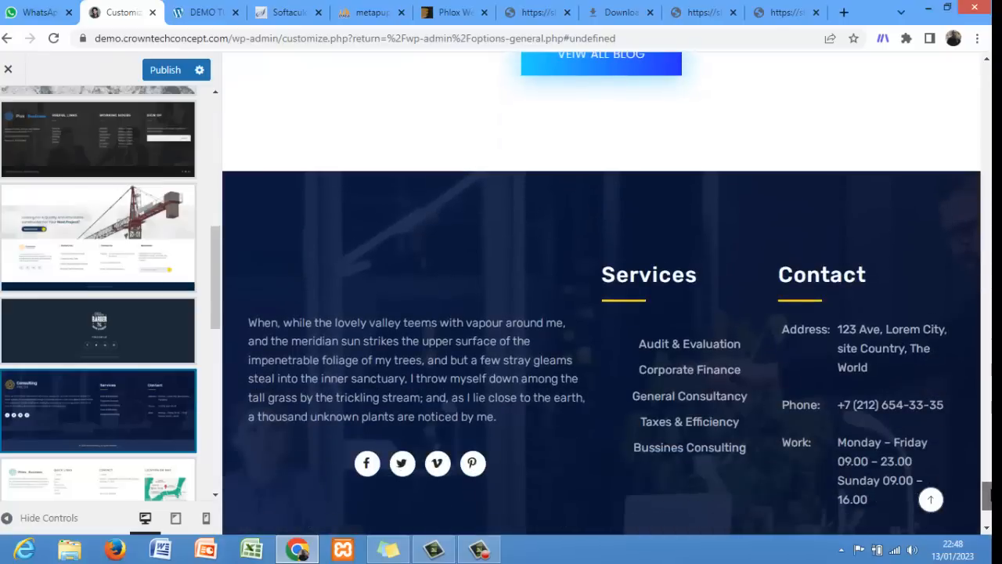
scroll(914, 392, "down", 2)
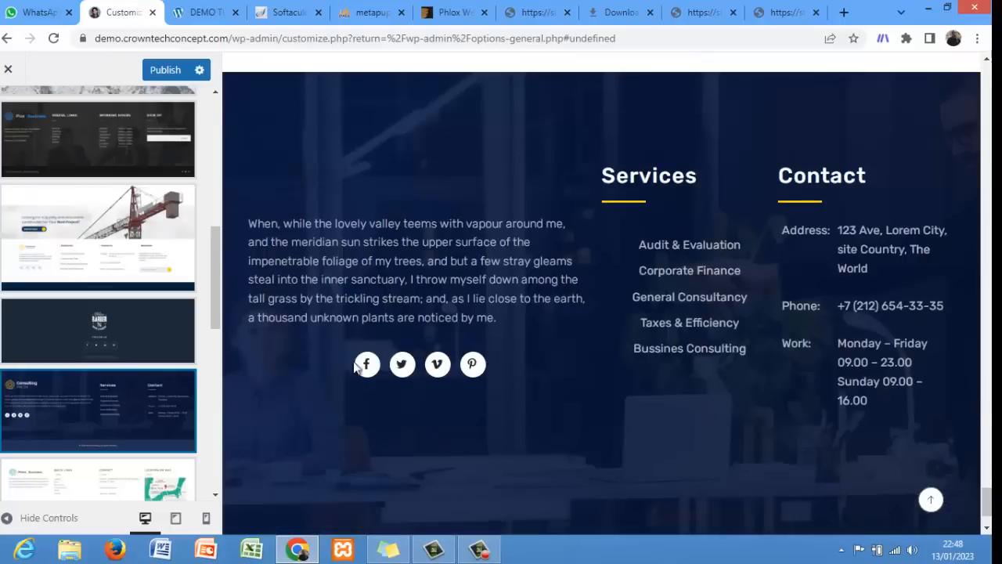
left_click_drag(214, 295, 215, 332)
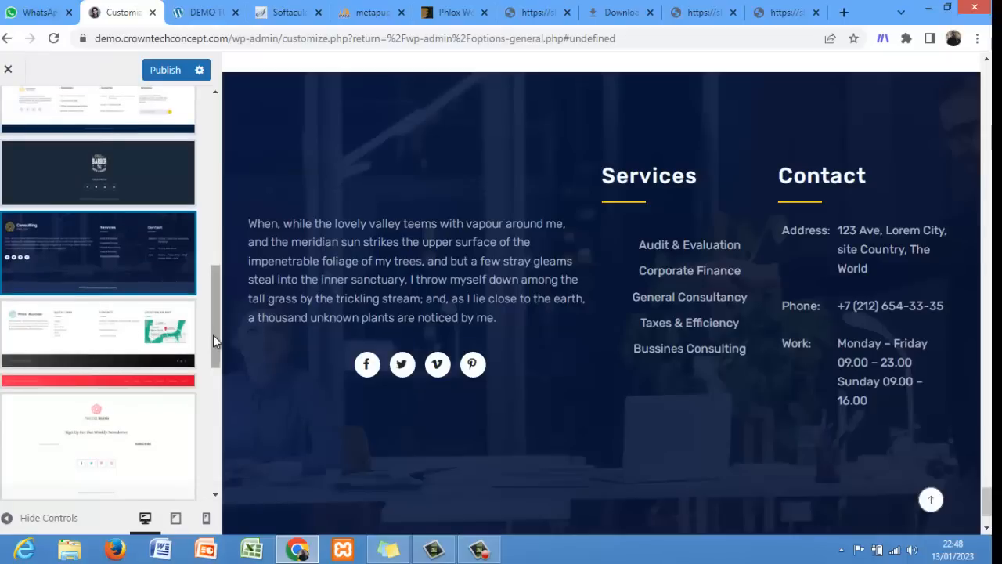
left_click_drag(213, 334, 211, 408)
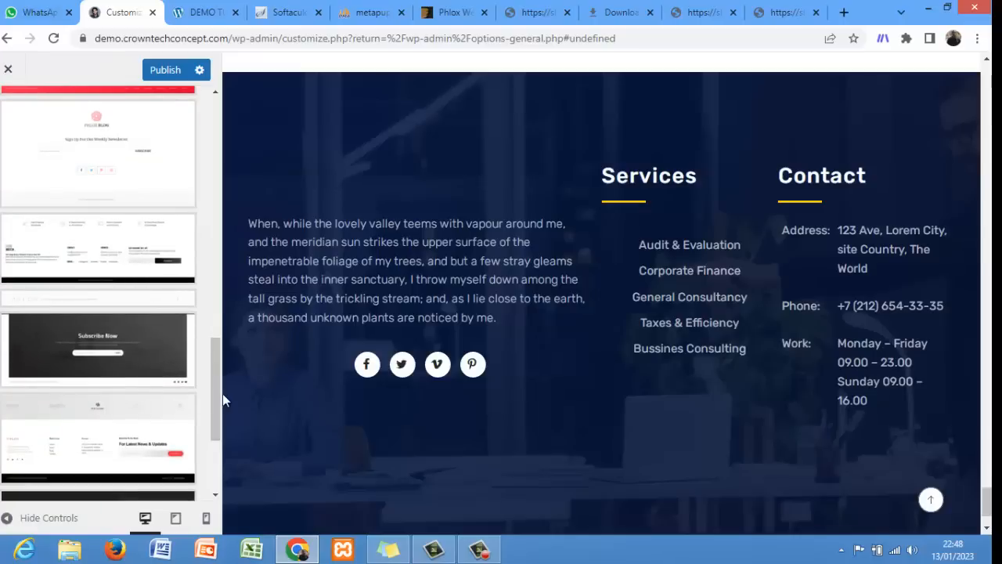
left_click_drag(215, 387, 214, 458)
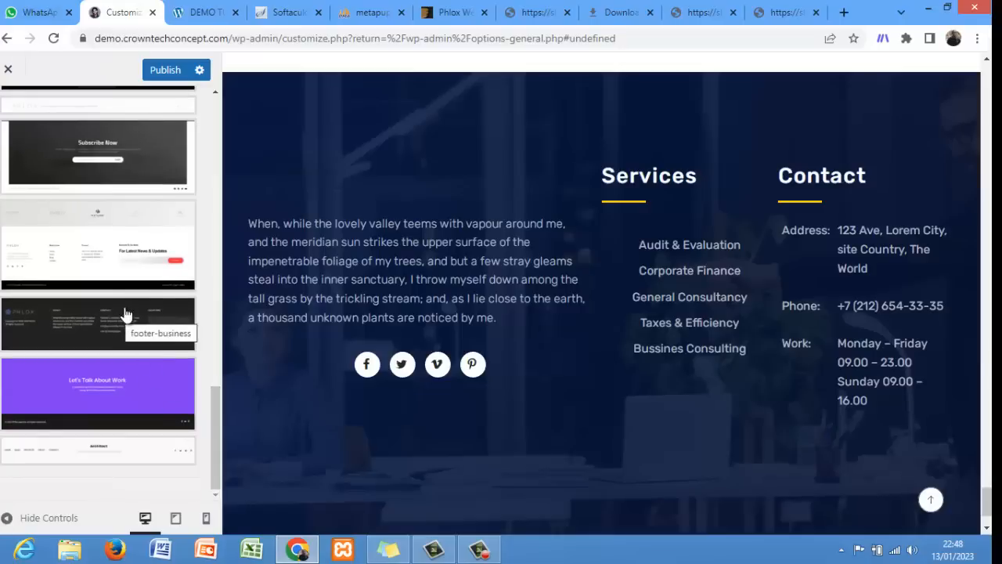
left_click(162, 72)
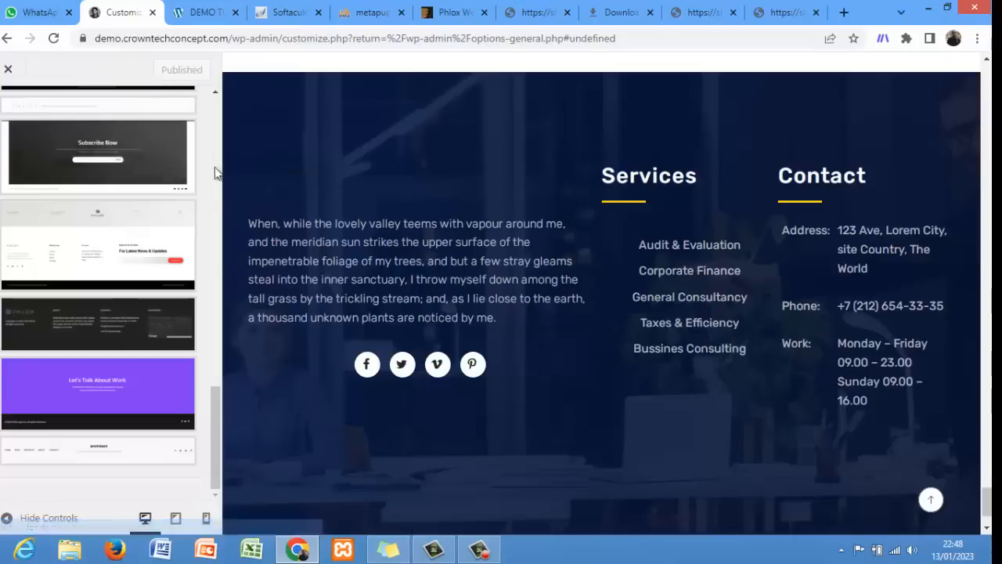
- Look over the homepage preview and examine the sticky footer, copyright text, theme attribution and privacy policy options in Footer Templates Settings
left_click_drag(213, 408, 290, 104)
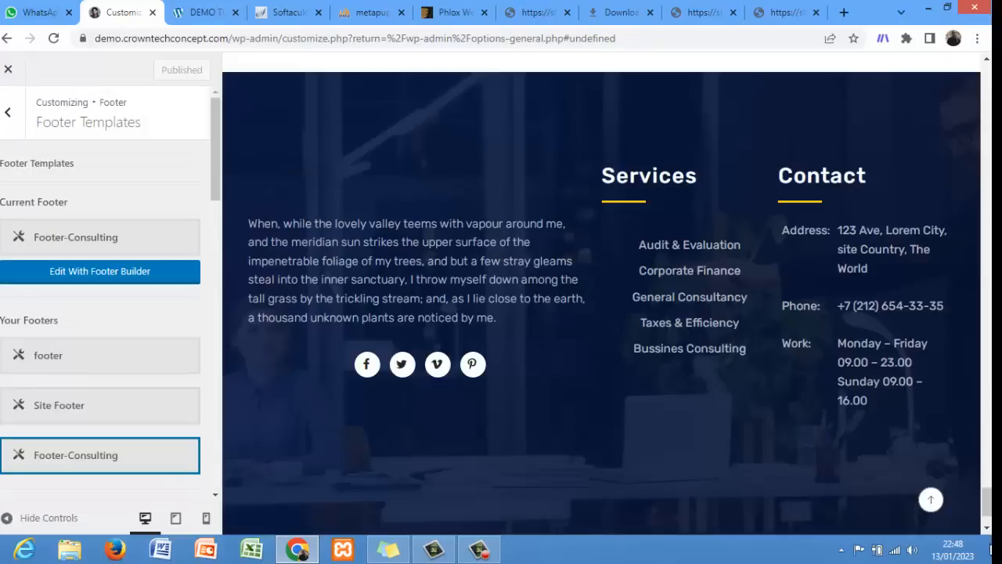
left_click_drag(987, 509, 985, 313)
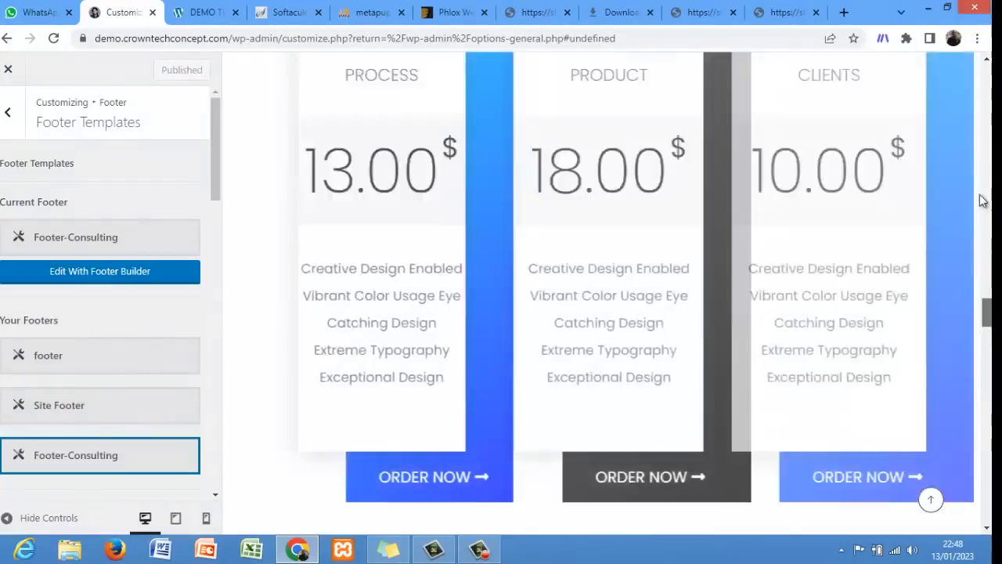
left_click_drag(983, 200, 968, 78)
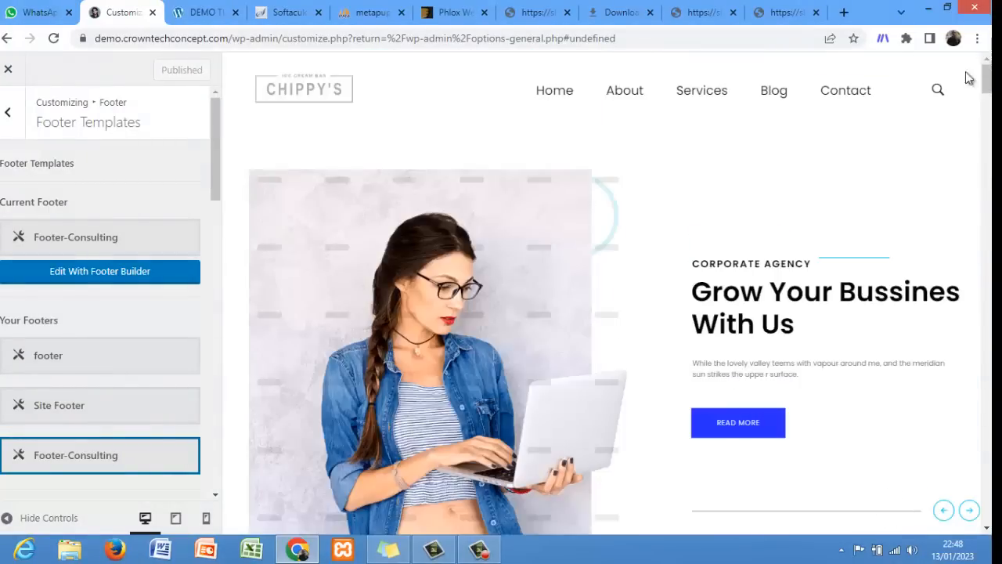
left_click(7, 115)
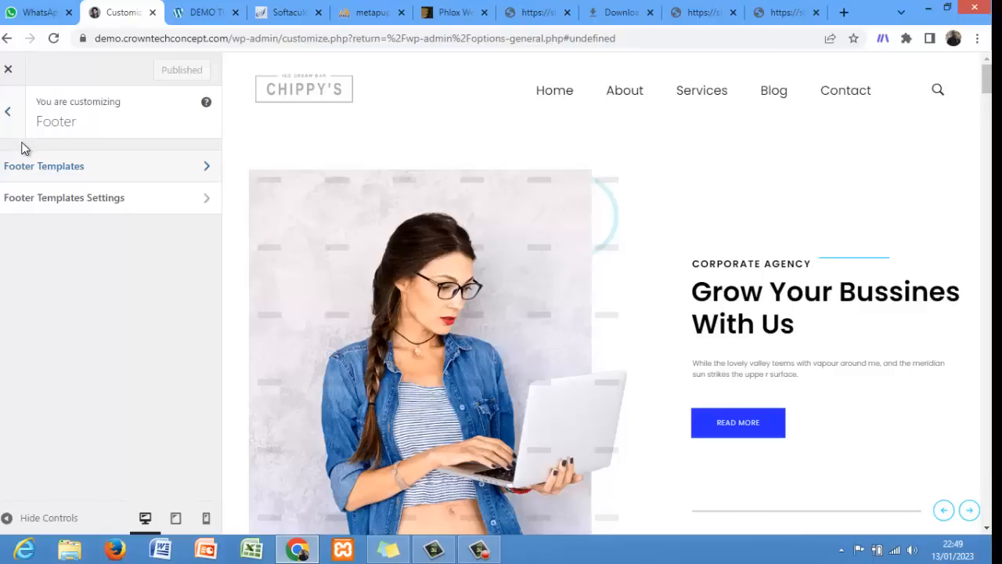
left_click(53, 202)
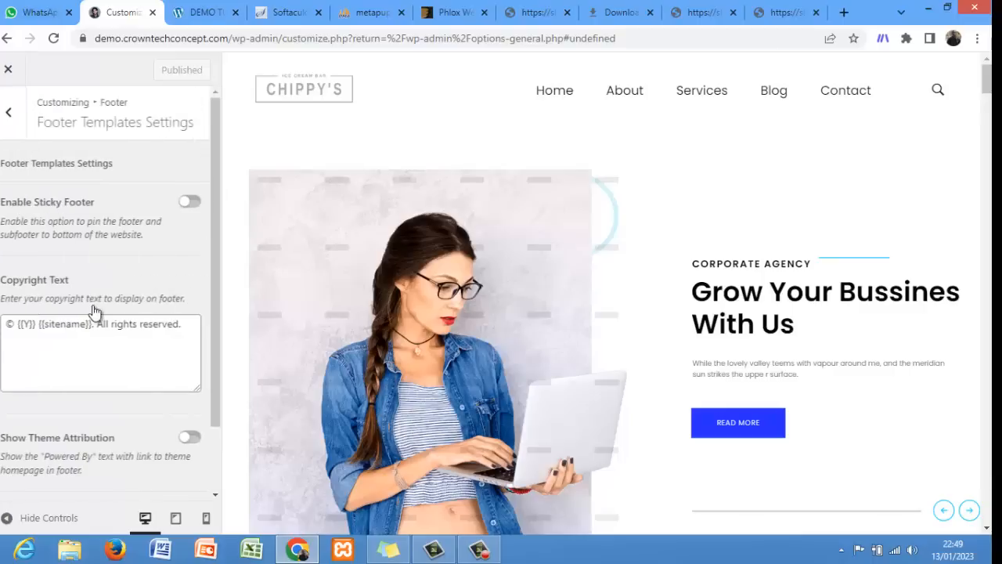
left_click_drag(213, 279, 222, 372)
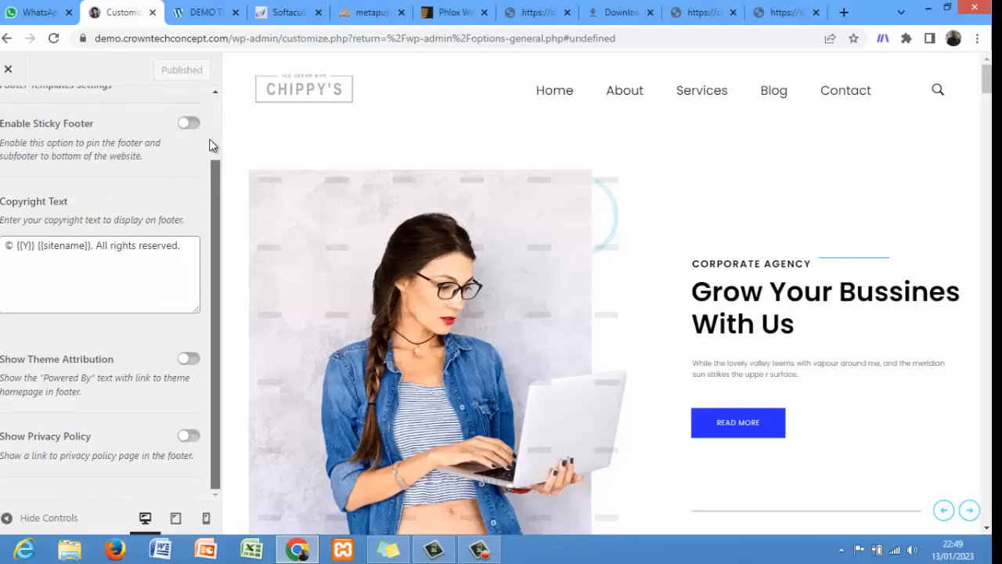
scroll(211, 145, "up", 2)
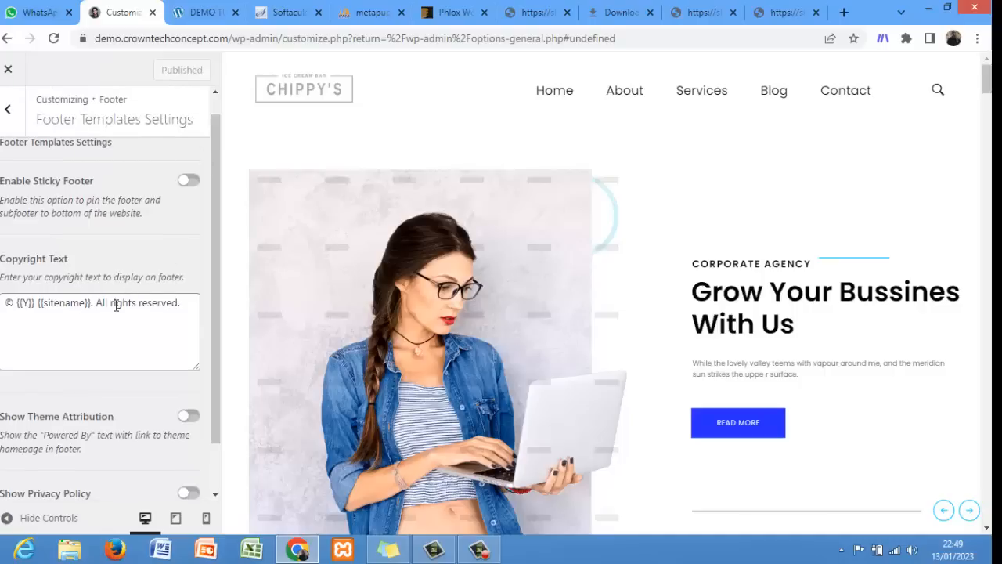
- Leave the footer settings and open the main menu under Menus to review its items and menu locations
left_click(11, 114)
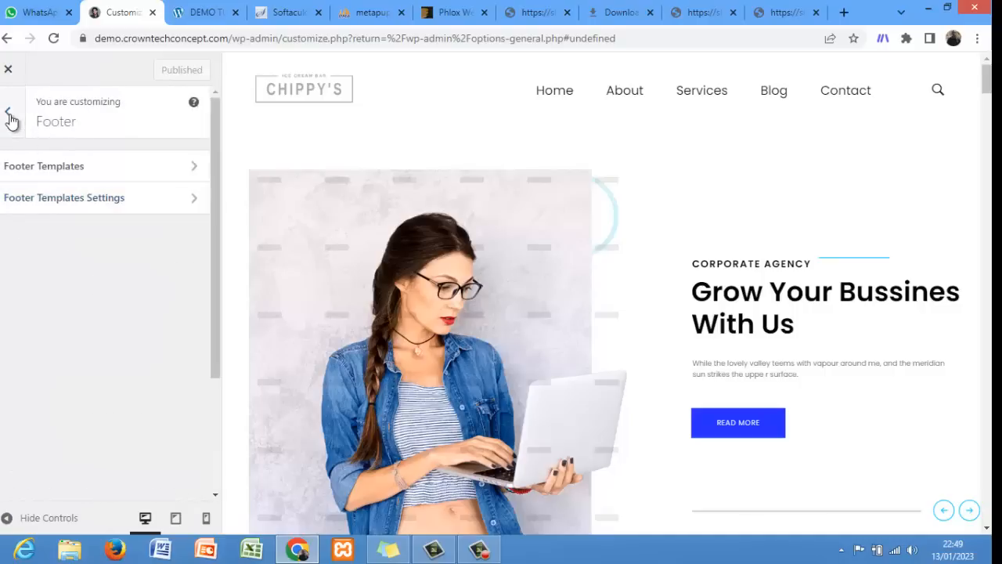
left_click(11, 114)
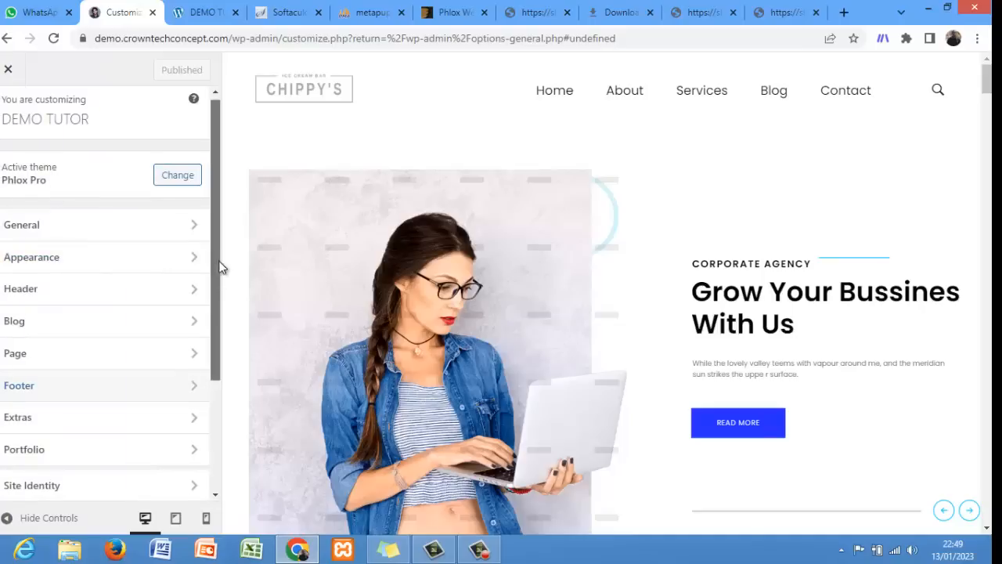
left_click_drag(219, 268, 224, 345)
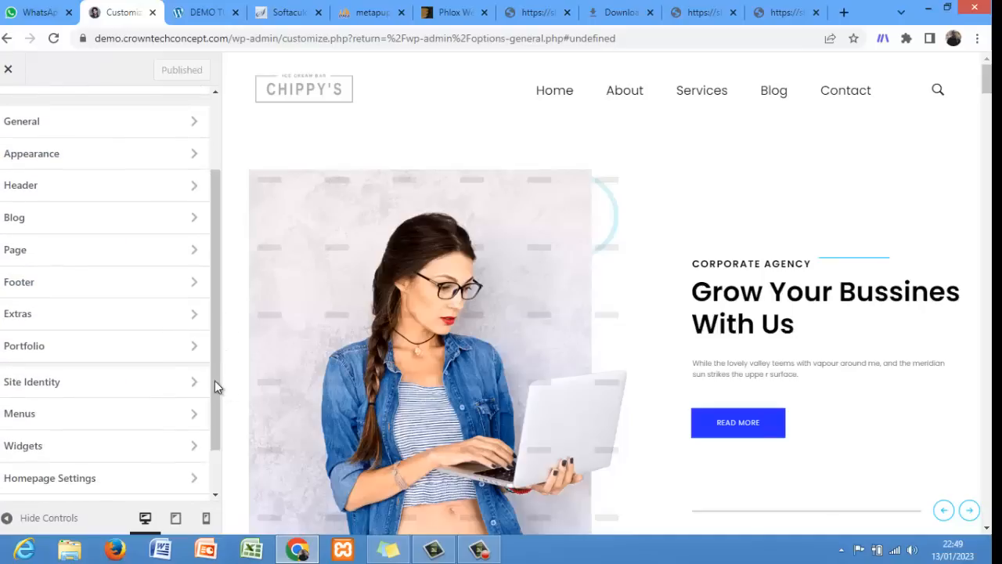
left_click_drag(214, 381, 212, 443)
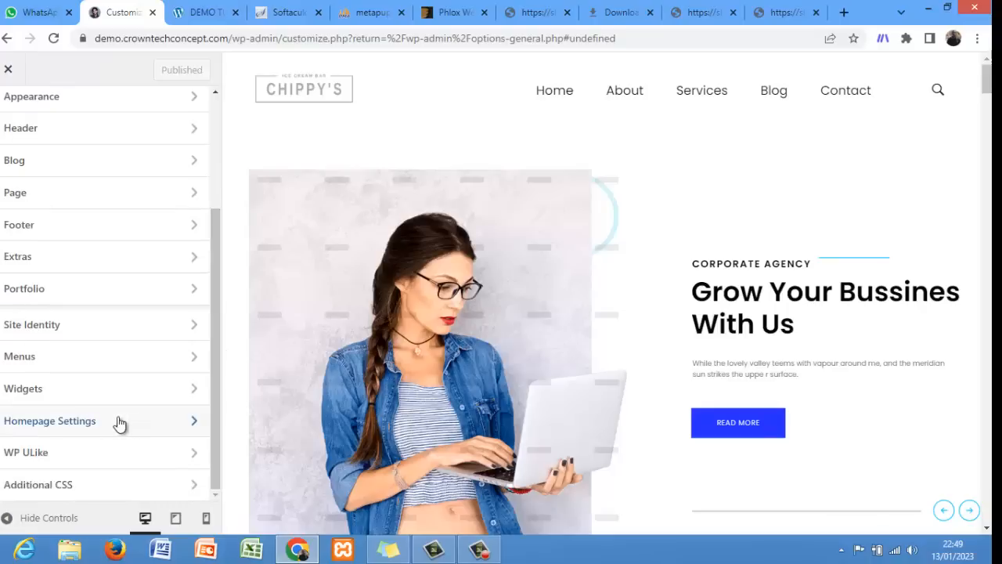
left_click(85, 376)
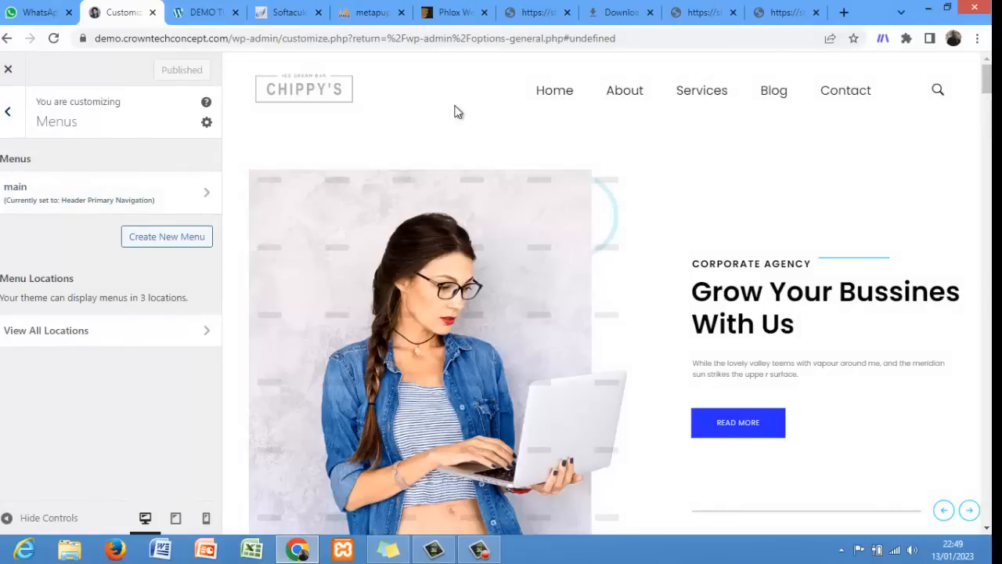
left_click(143, 207)
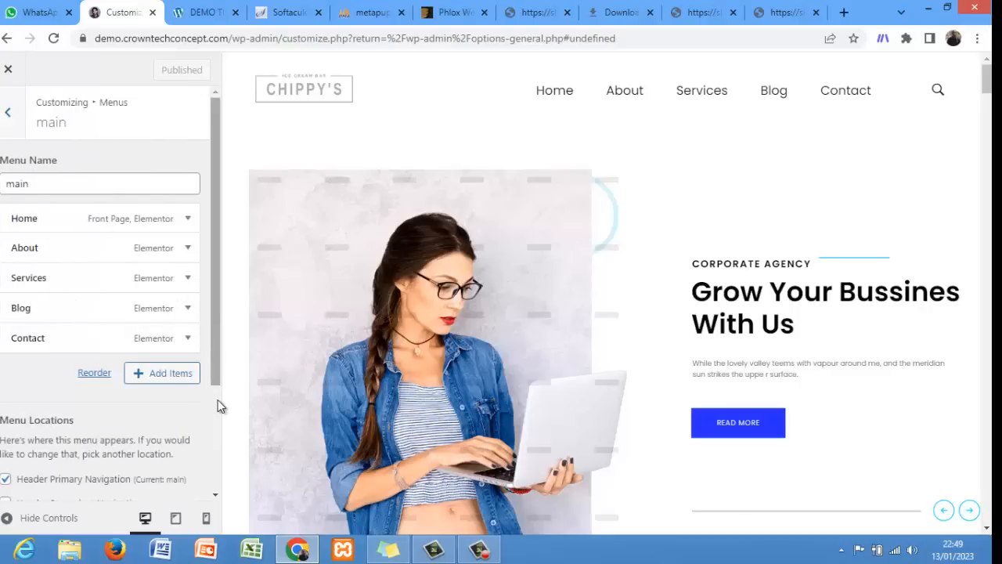
scroll(217, 399, "down", 3)
scroll(206, 381, "up", 3)
- Open the list of items that can be added to the main menu and examine the available pages, landing pages and other types
left_click(174, 388)
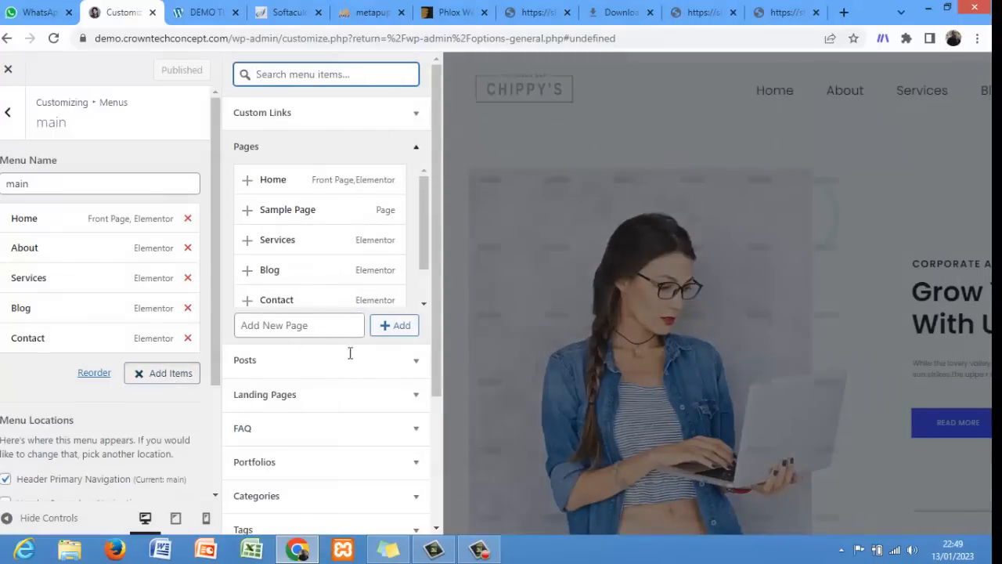
left_click_drag(420, 225, 417, 200)
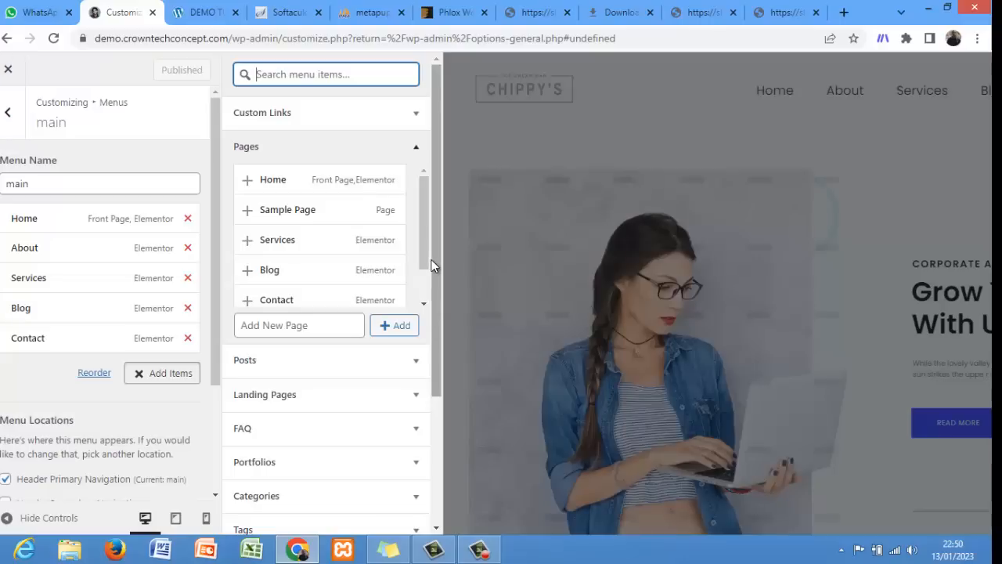
left_click_drag(437, 264, 439, 390)
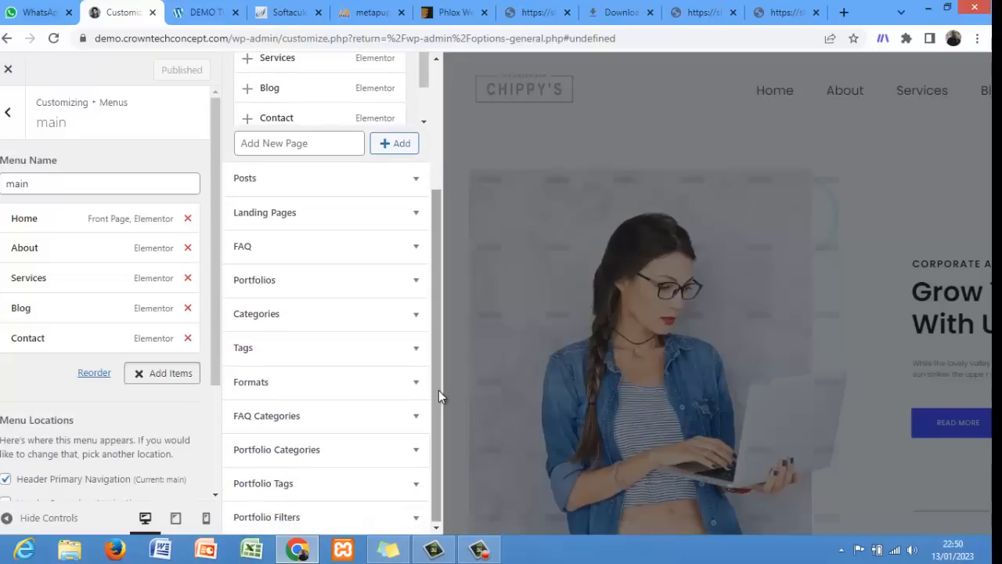
left_click(416, 212)
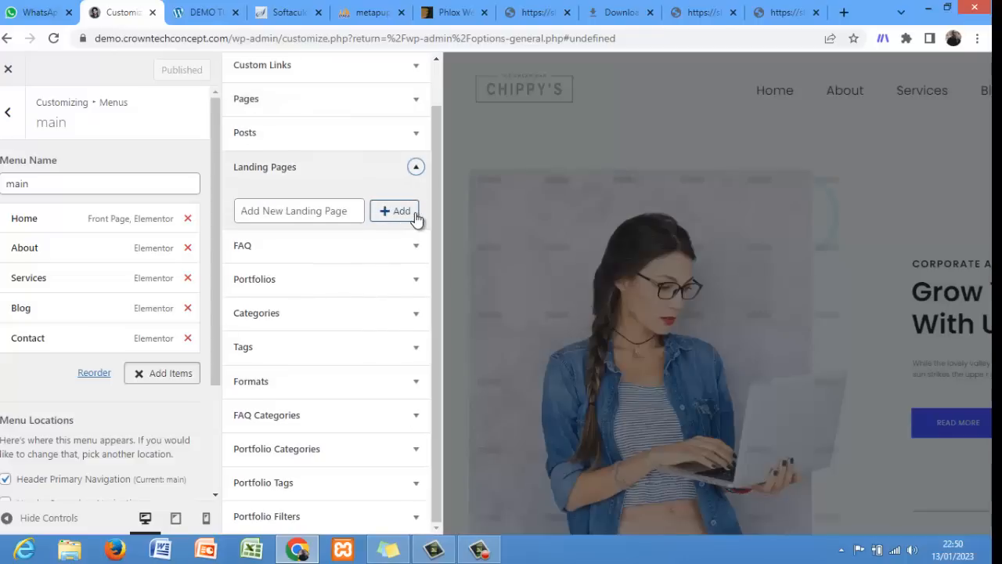
left_click(415, 168)
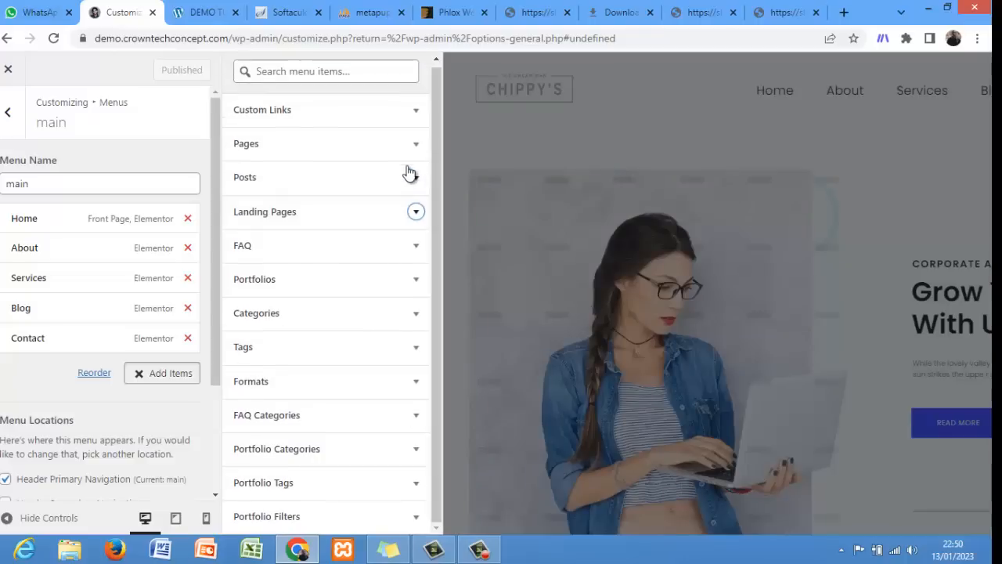
left_click(416, 145)
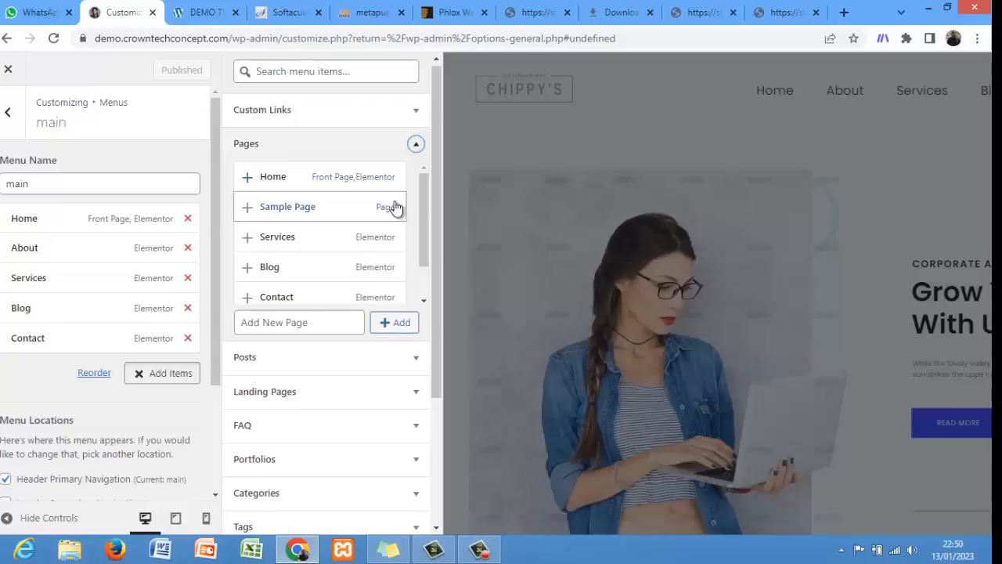
mouse_move(420, 213)
left_mouse_down()
mouse_move(422, 278)
mouse_move(423, 201)
left_mouse_up()
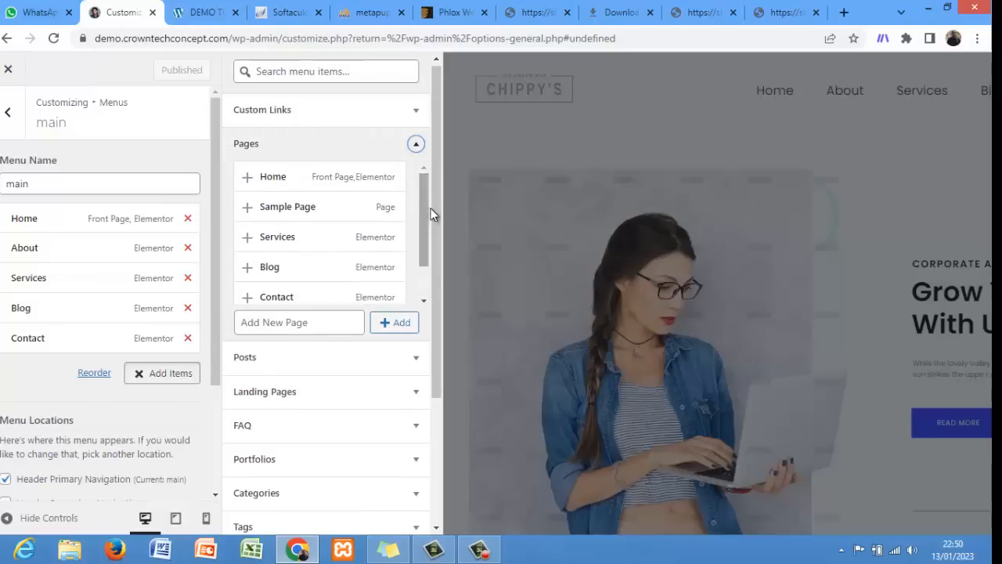
left_click(415, 144)
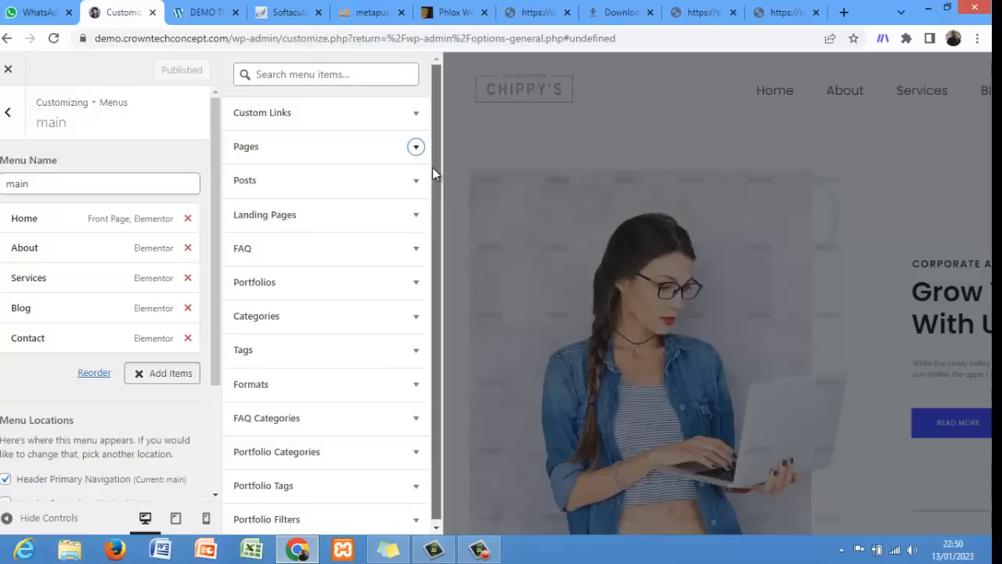
- Remove About and Services from the main menu and add the About page back after Contact
left_click(188, 248)
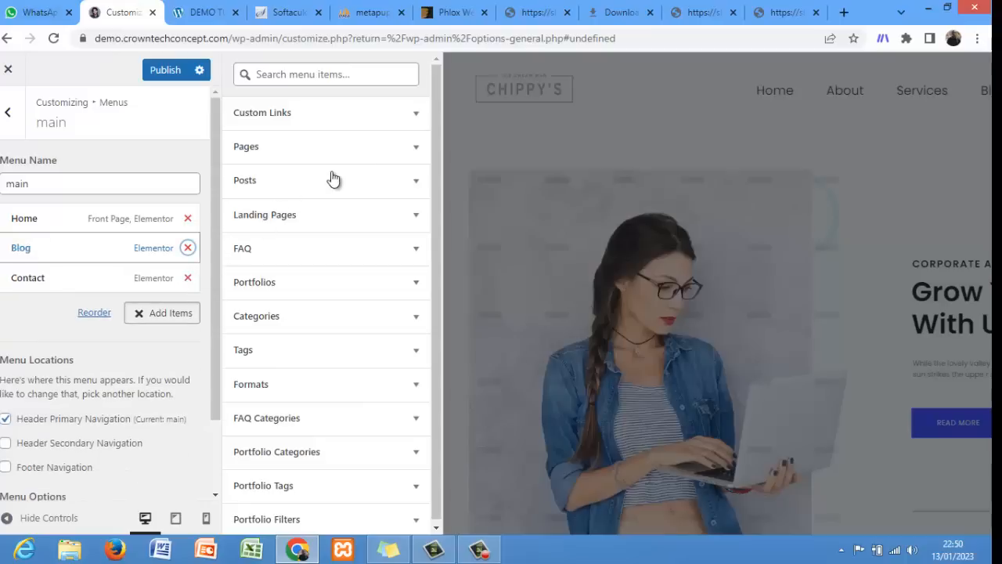
left_click(417, 149)
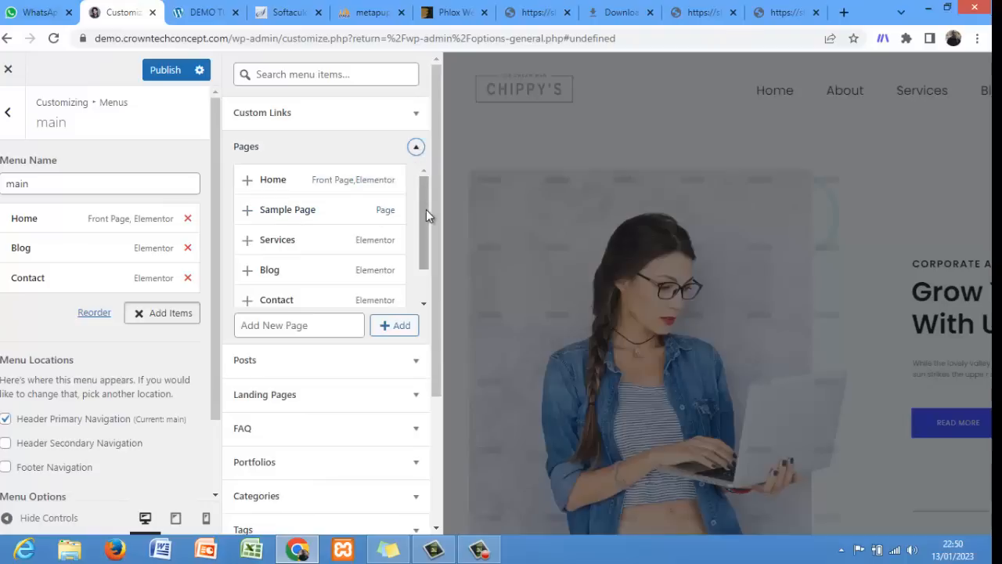
scroll(426, 221, "down", 1)
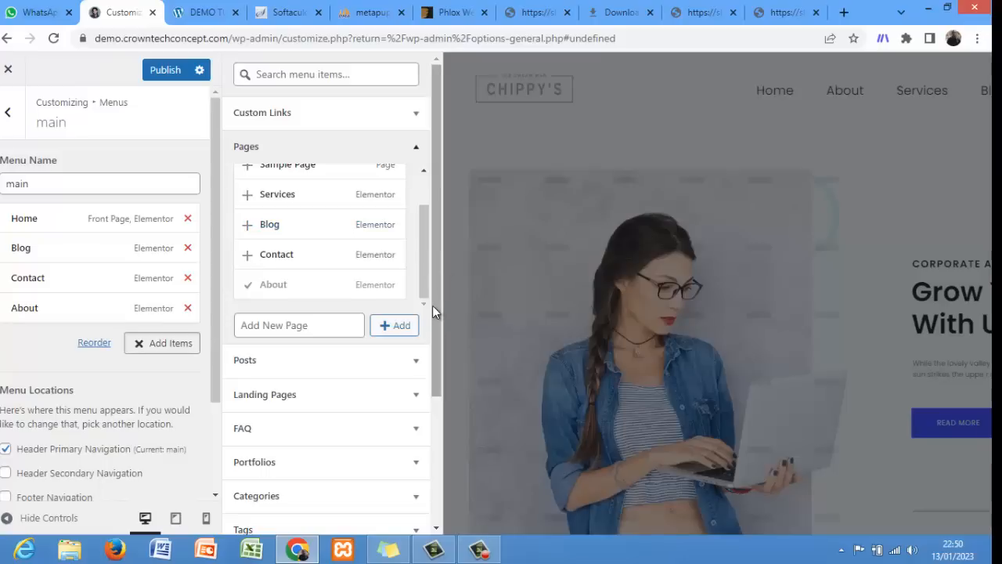
left_click(417, 156)
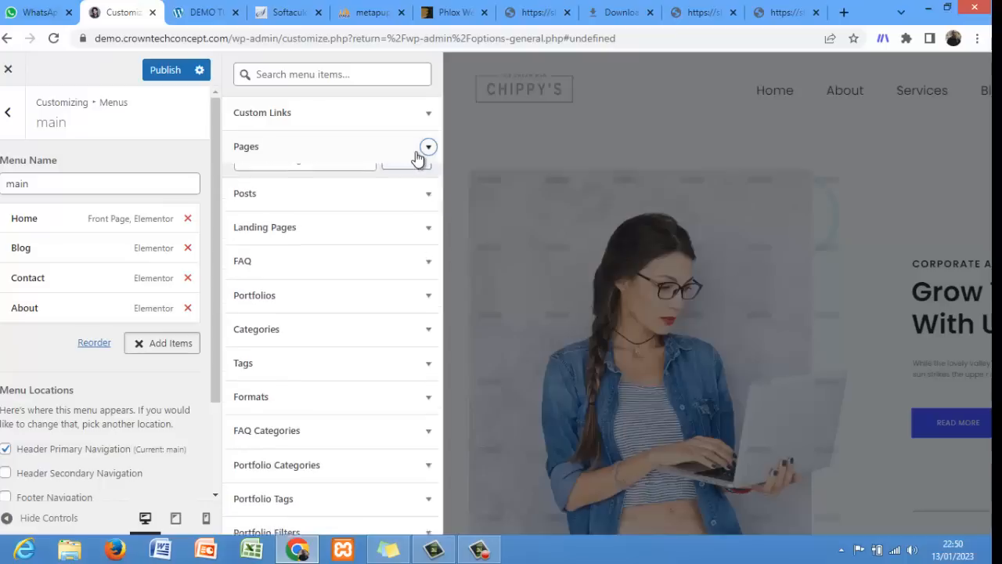
- Start a custom link for the main menu, load reporthype.com in a new browser tab and copy its address
left_click(419, 114)
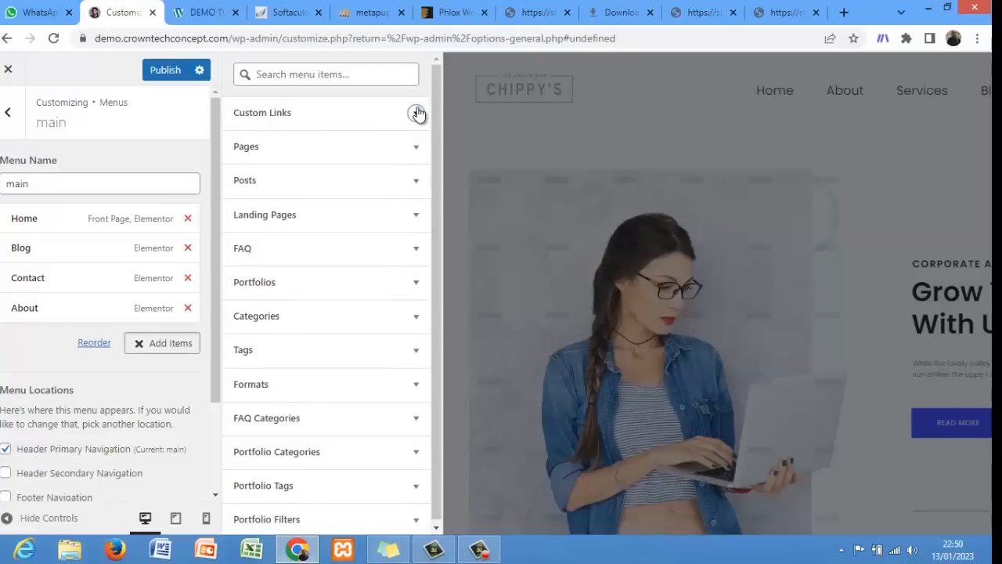
left_click(317, 141)
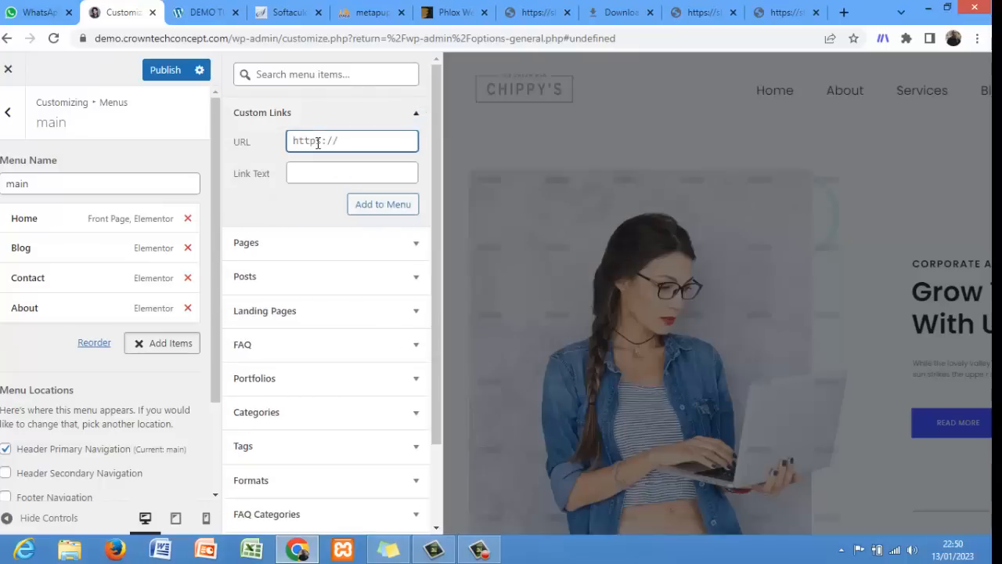
left_click(841, 21)
type("REporthype.com")
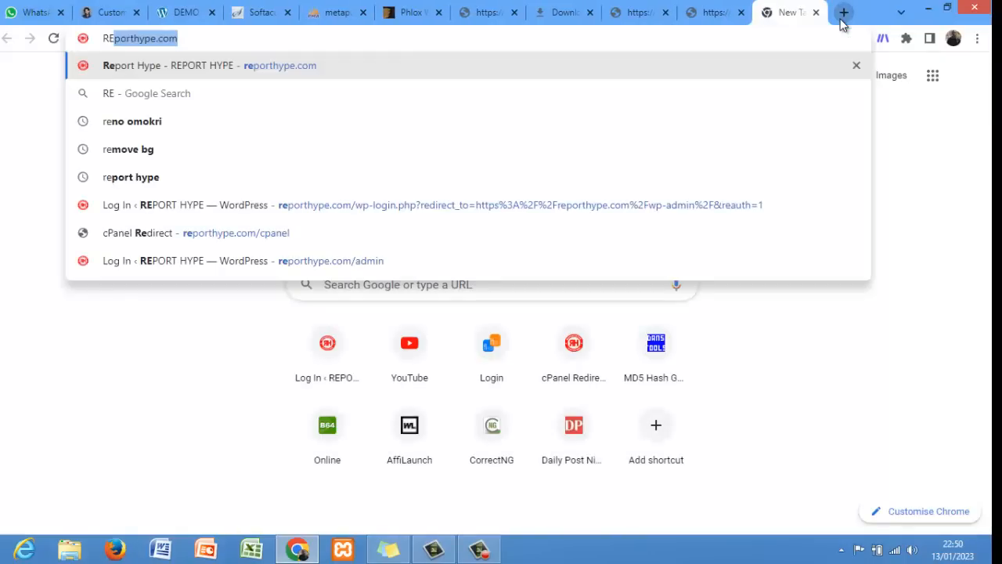
key("Return")
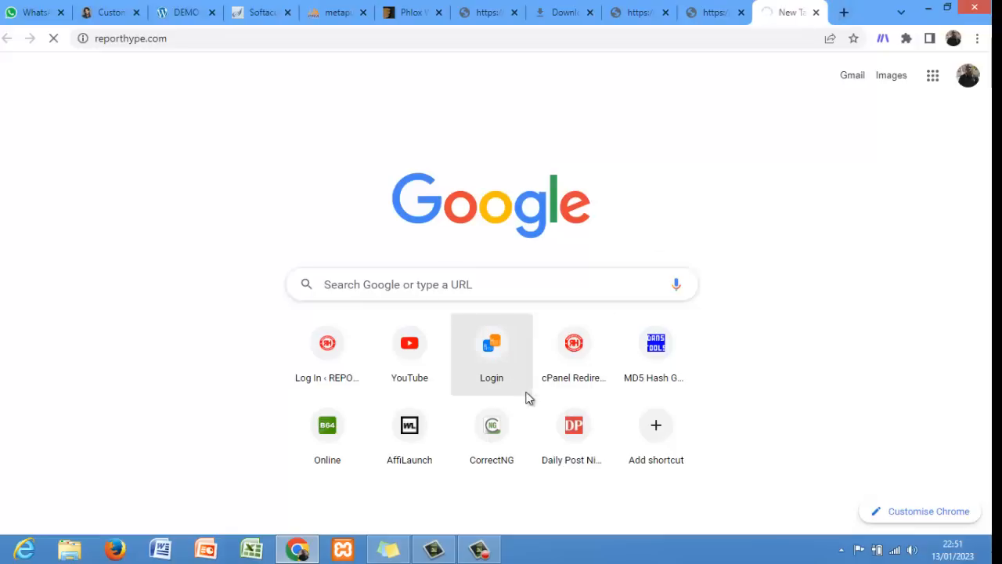
left_click(479, 548)
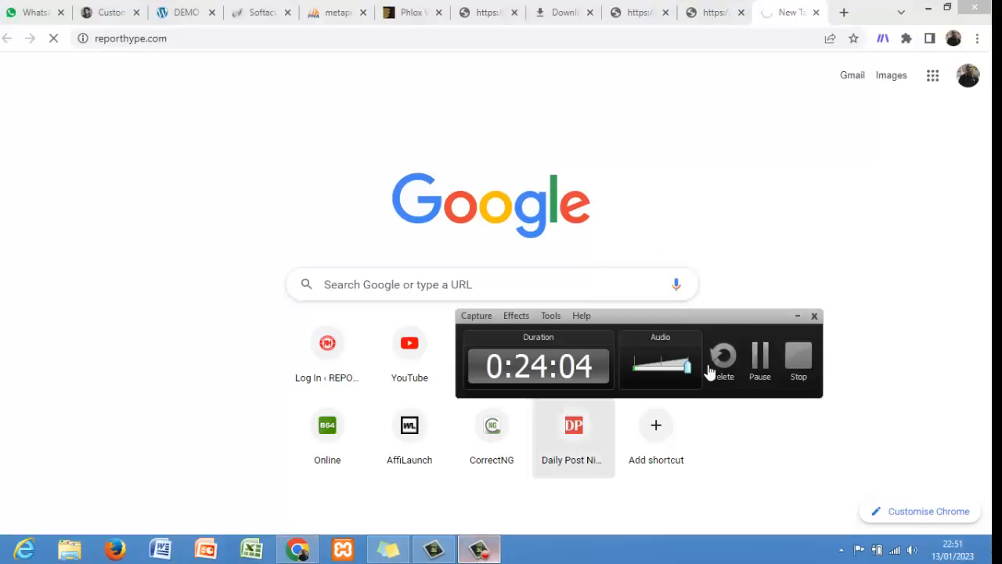
left_click(797, 314)
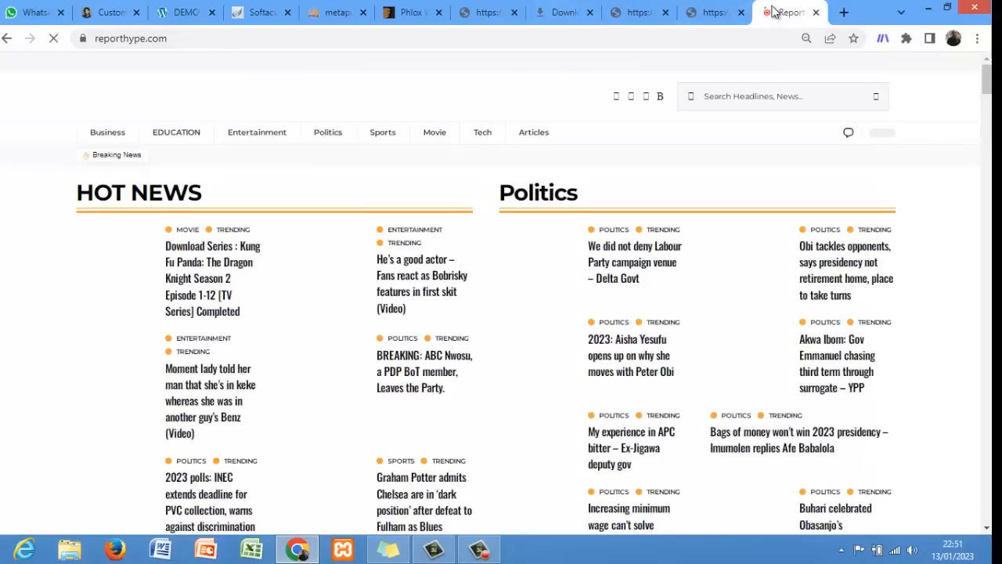
left_click(237, 42)
key("ctrl+c")
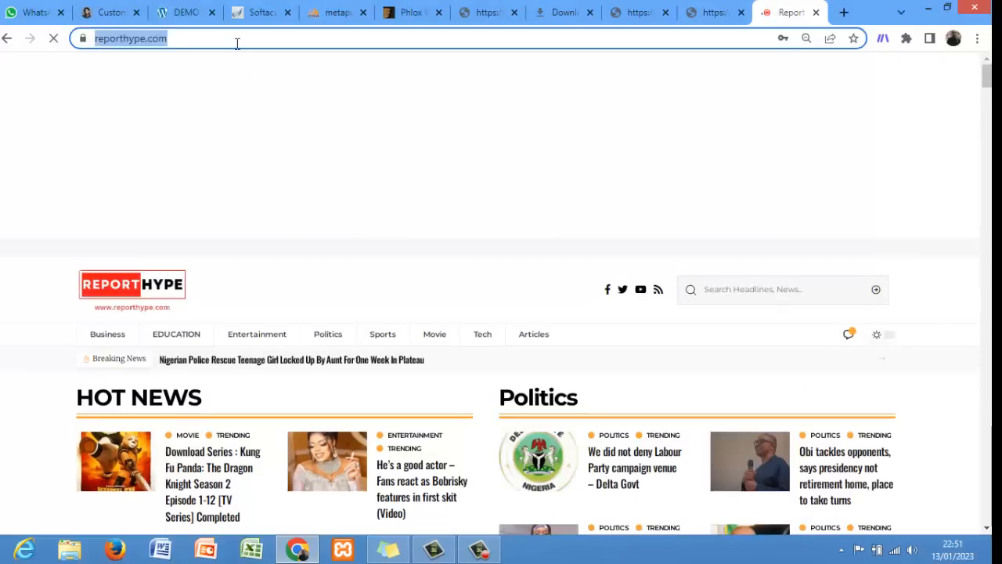
left_click(162, 11)
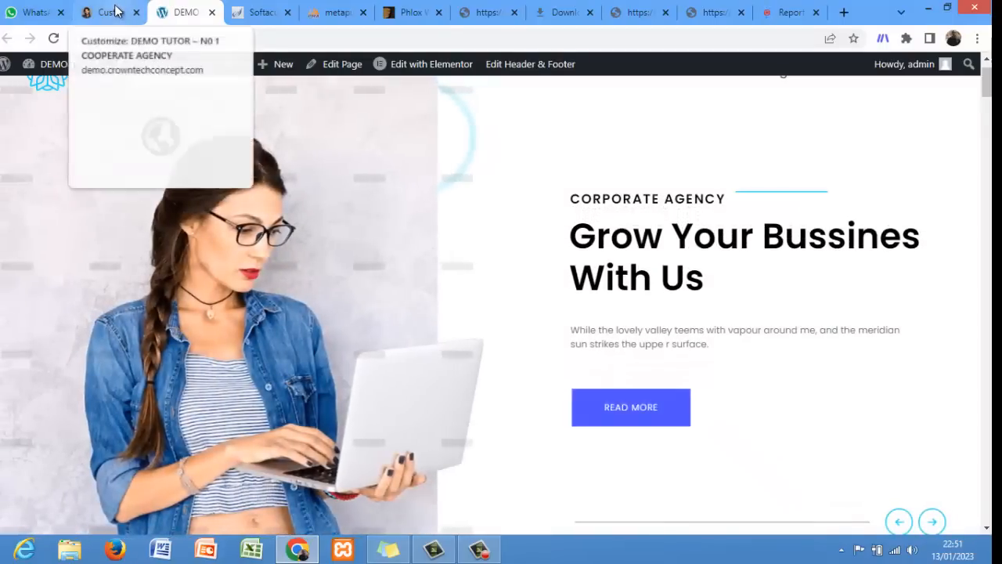
left_click(115, 11)
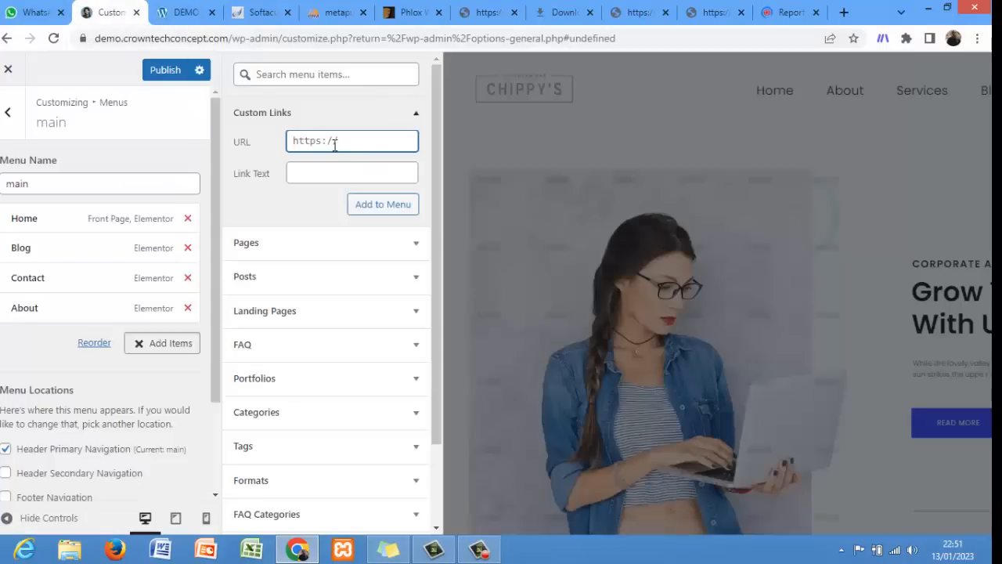
key("ctrl+v")
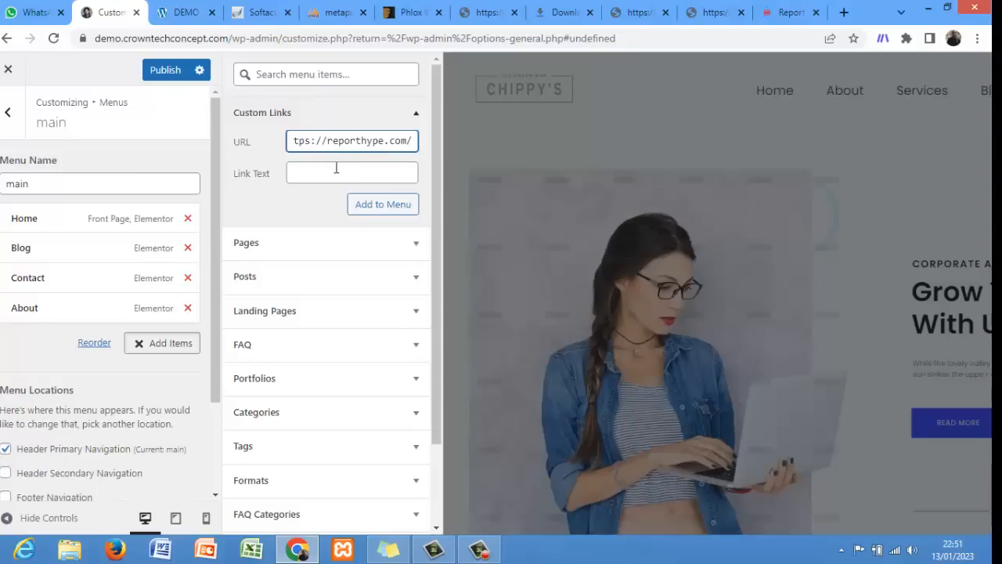
- Add the custom link to the main menu with the link text Blog and remove the original Blog page item
left_click(336, 167)
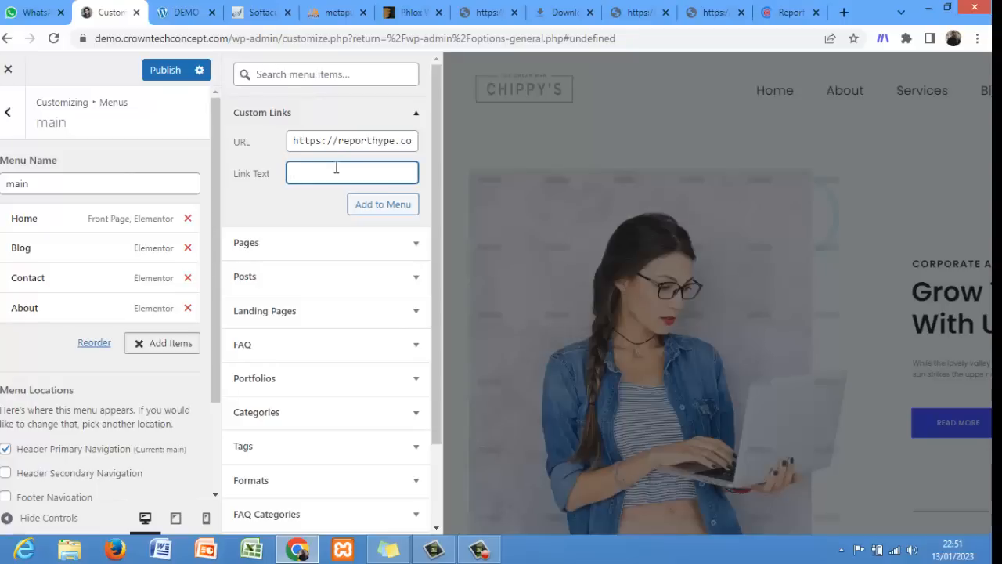
type("Blog")
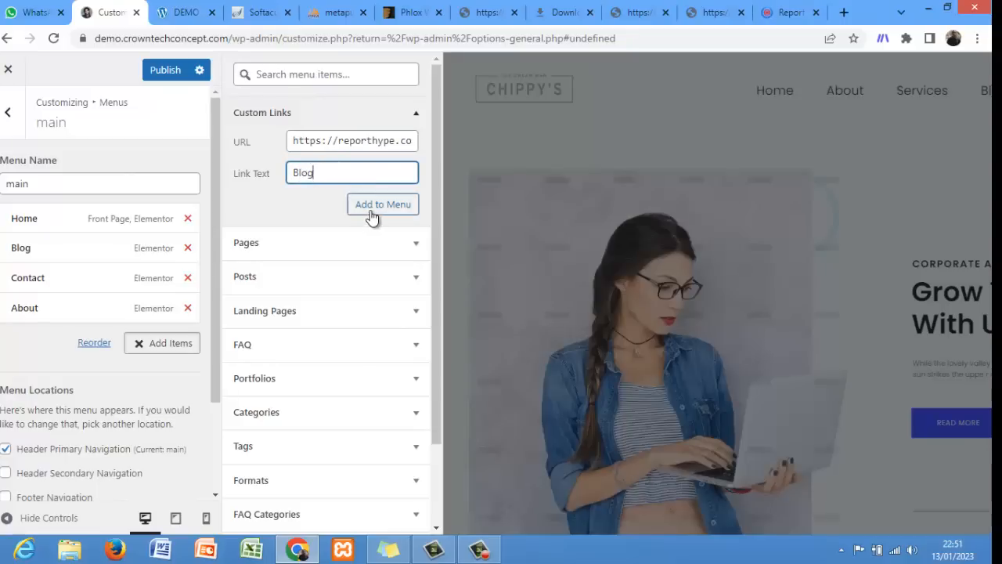
left_click(373, 213)
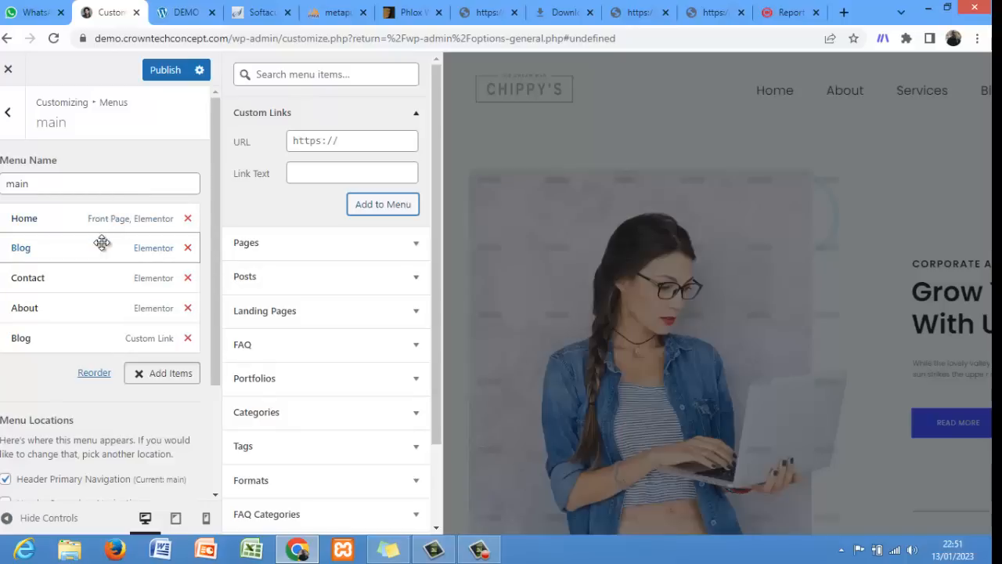
left_click(188, 249)
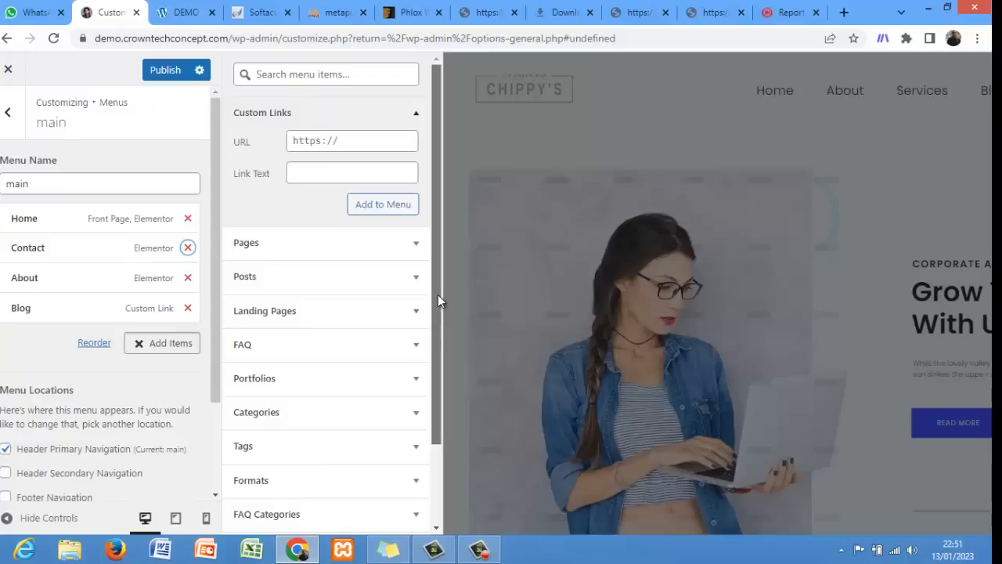
- Examine the portfolios, FAQs, posts and pages available for the main menu
left_click_drag(438, 294, 440, 350)
left_click(415, 313)
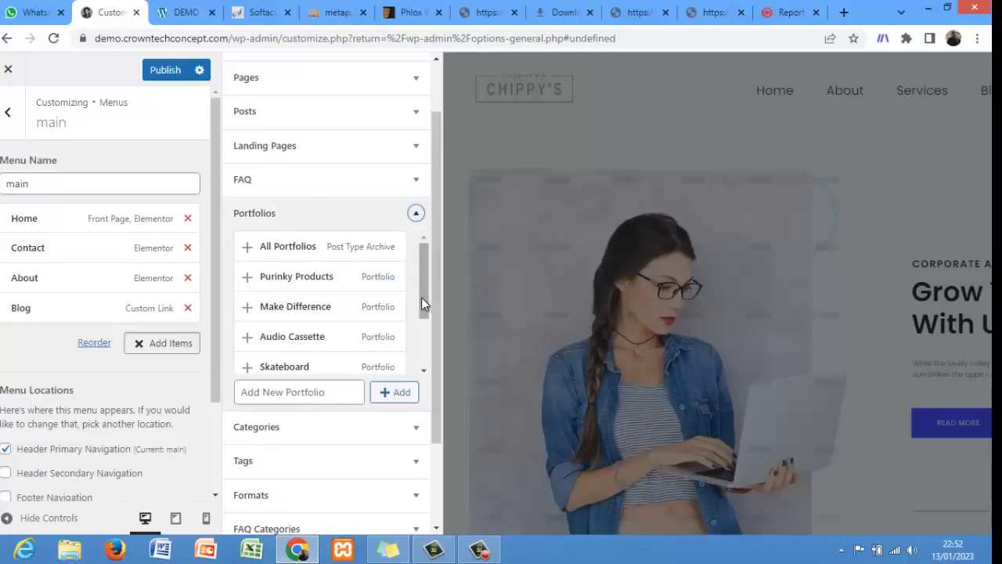
scroll(422, 315, "down", 2)
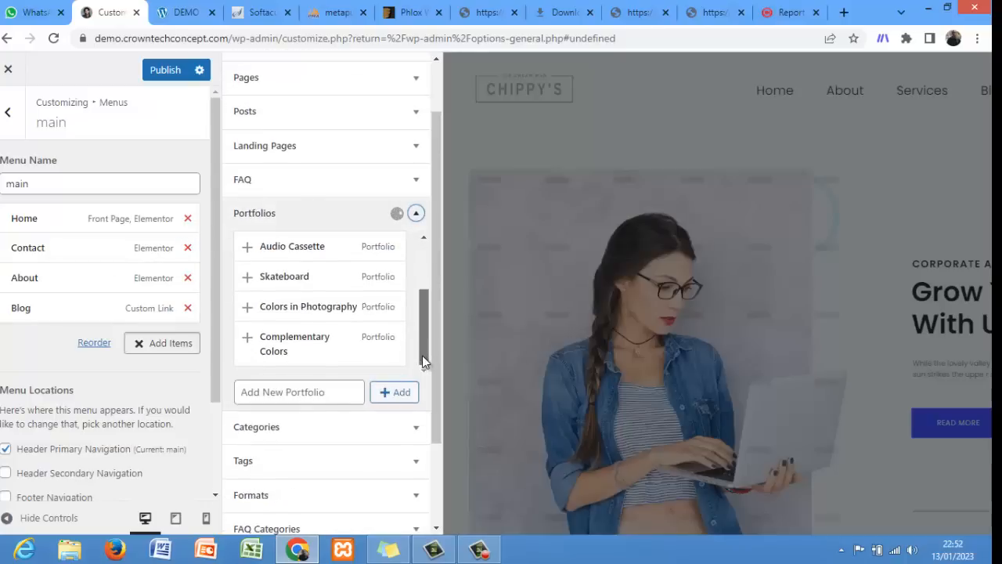
left_click(415, 181)
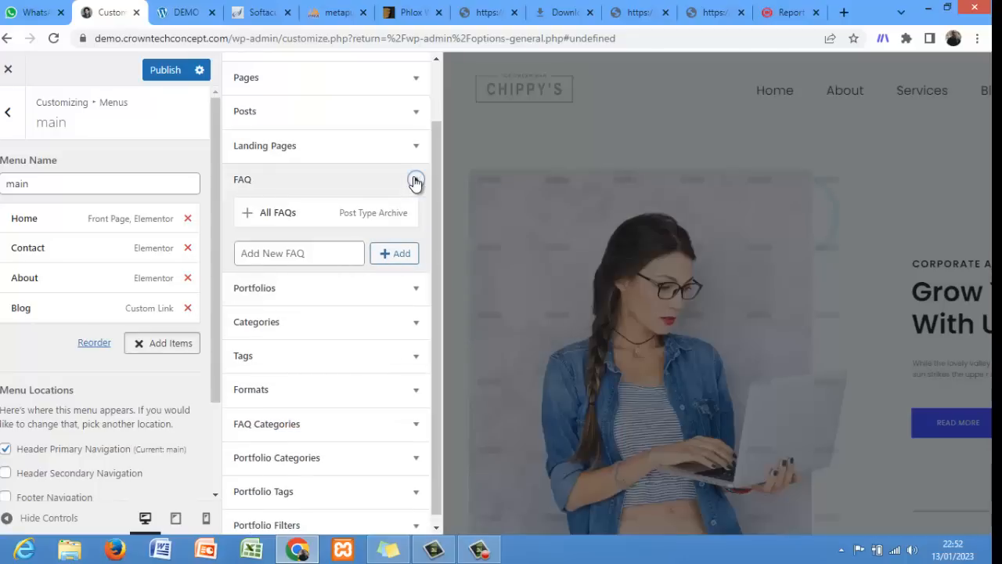
left_click(415, 114)
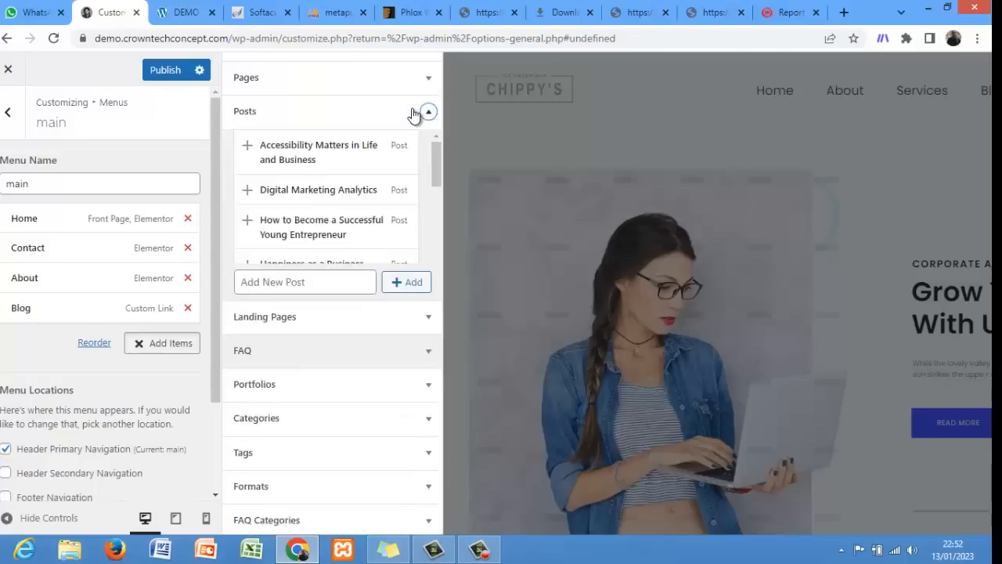
left_click(418, 80)
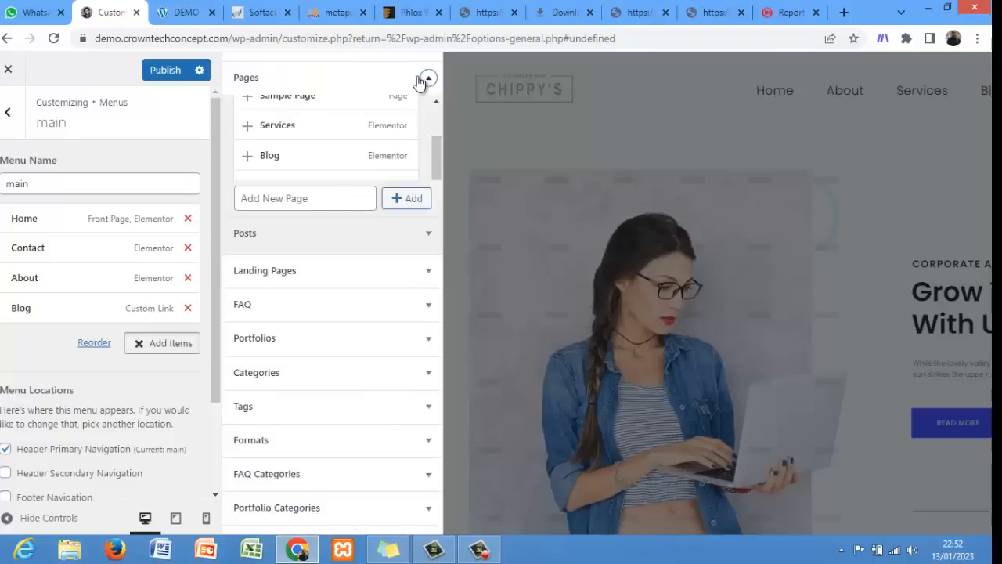
scroll(433, 145, "down", 2)
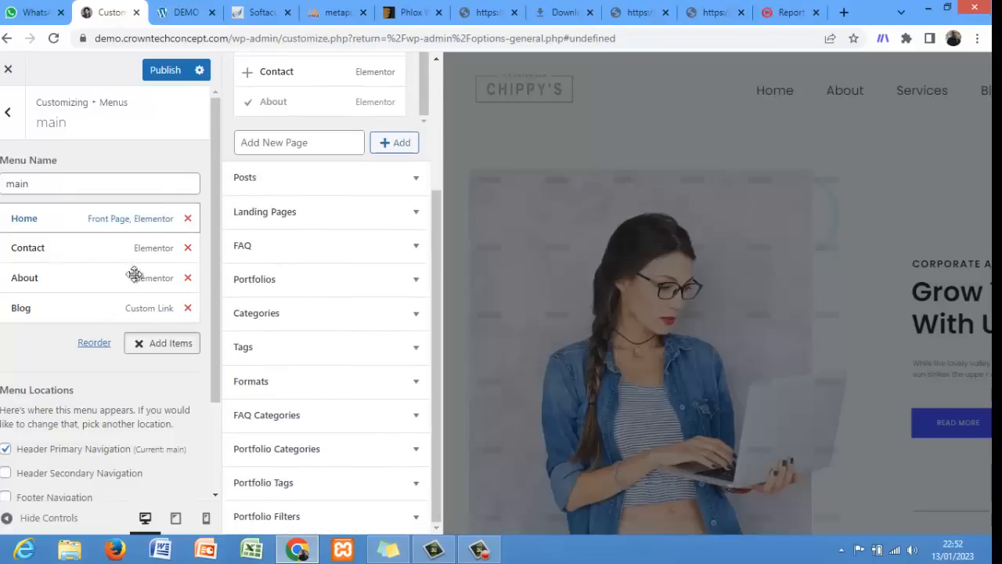
- Close the list of available items, check the menu locations and publish the main menu changes
scroll(213, 407, "down", 2)
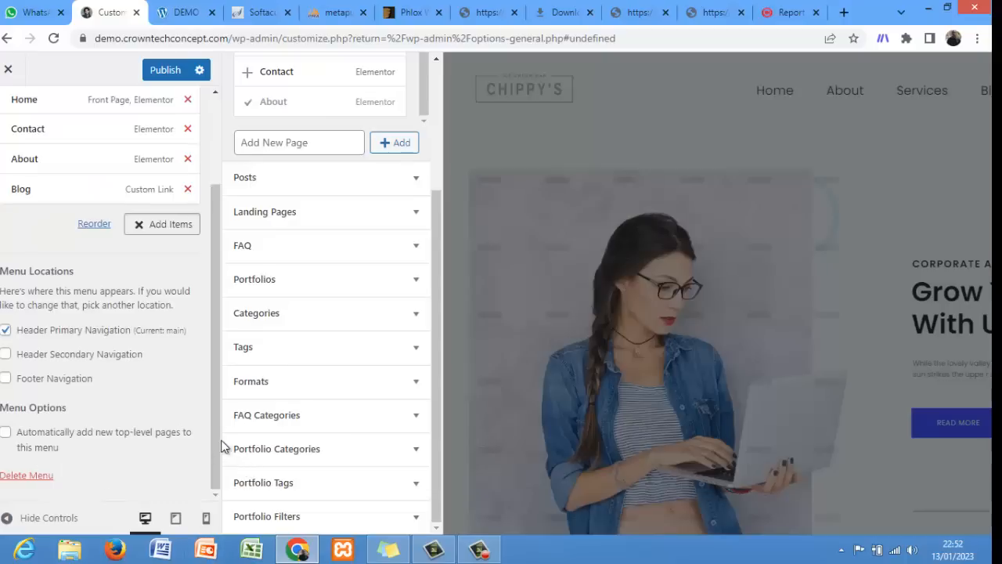
left_click_drag(217, 472, 219, 483)
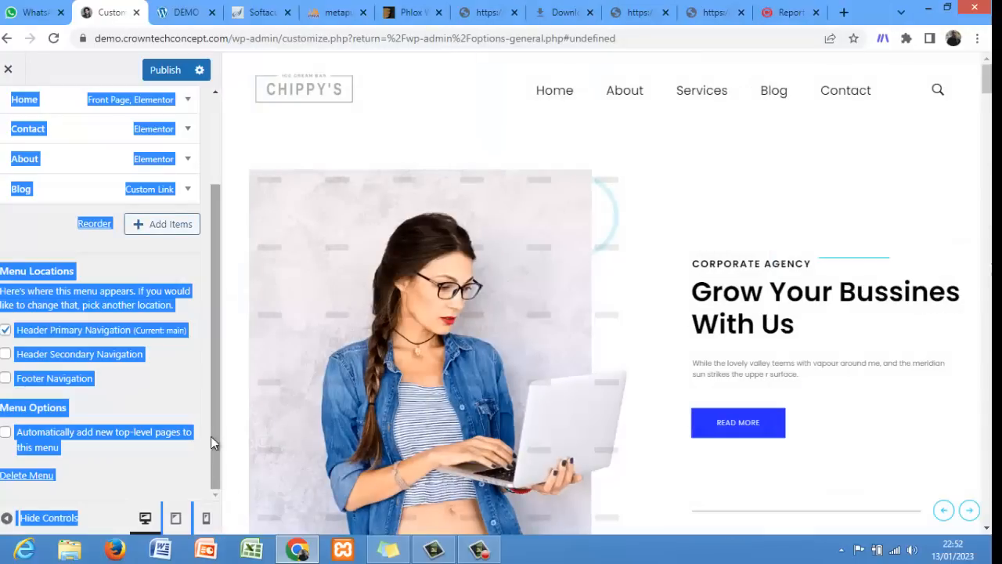
left_click(182, 401)
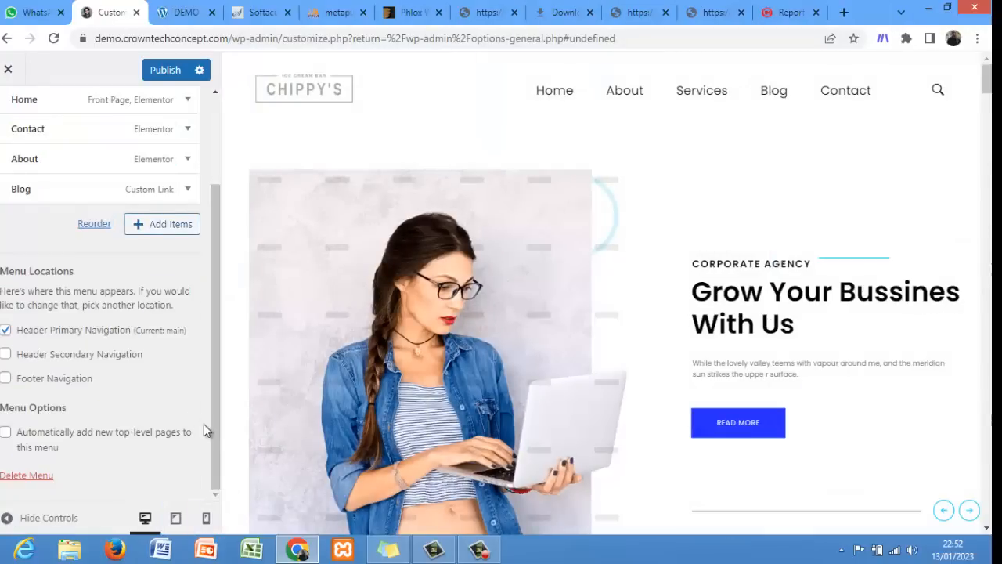
left_click_drag(215, 432, 213, 312)
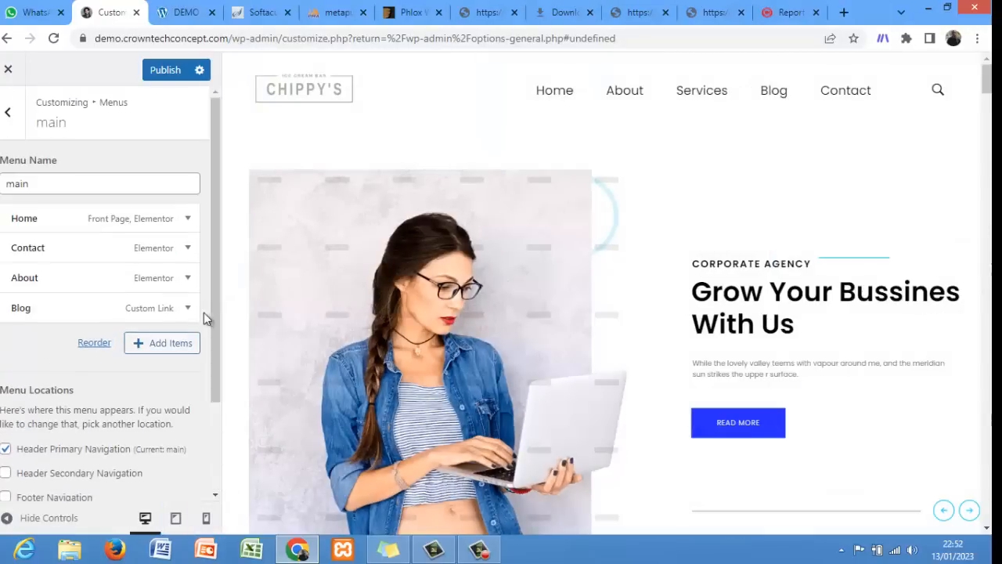
left_click(167, 75)
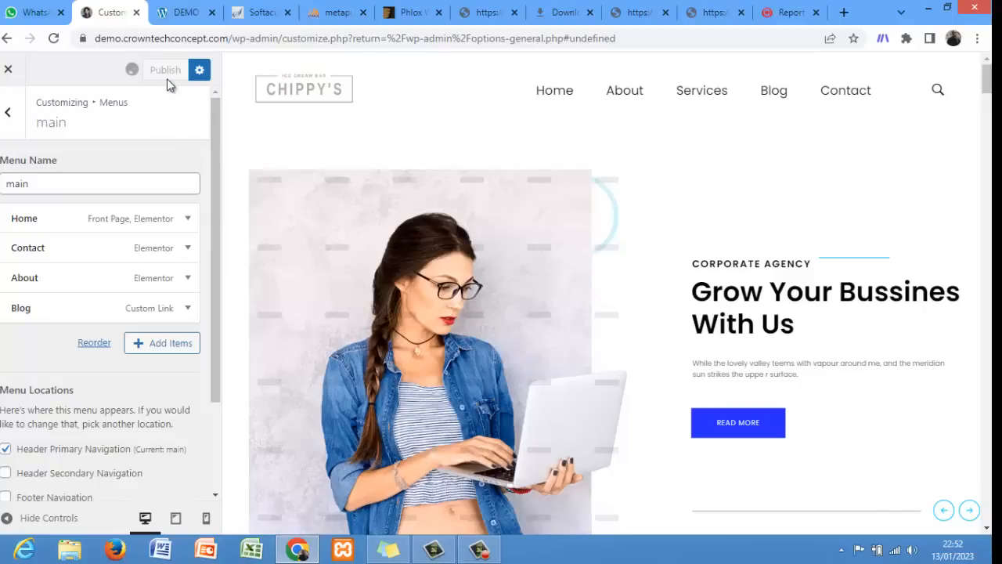
- Leave the menu settings and open the Homepage Settings of the Customizer
left_click(14, 110)
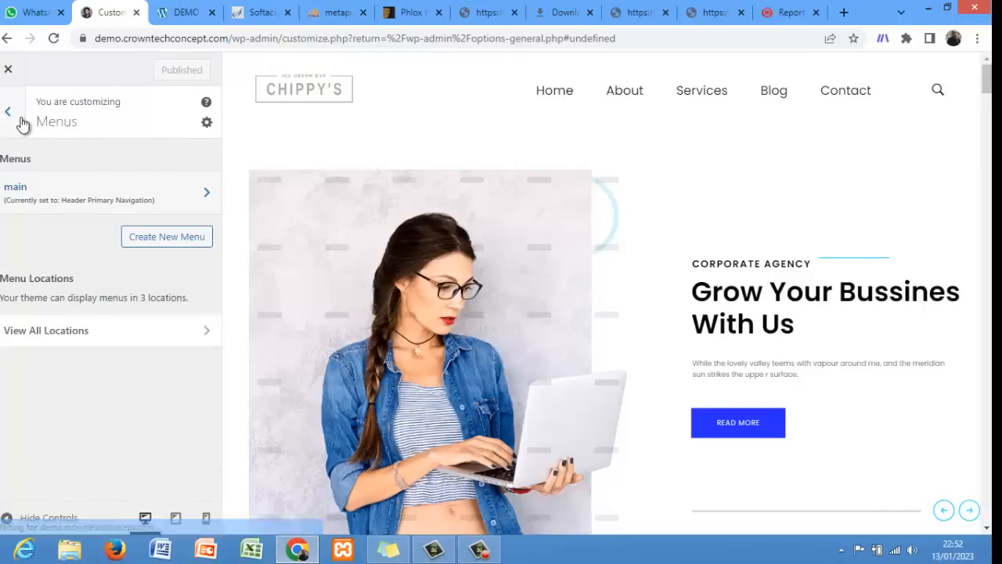
left_click(6, 122)
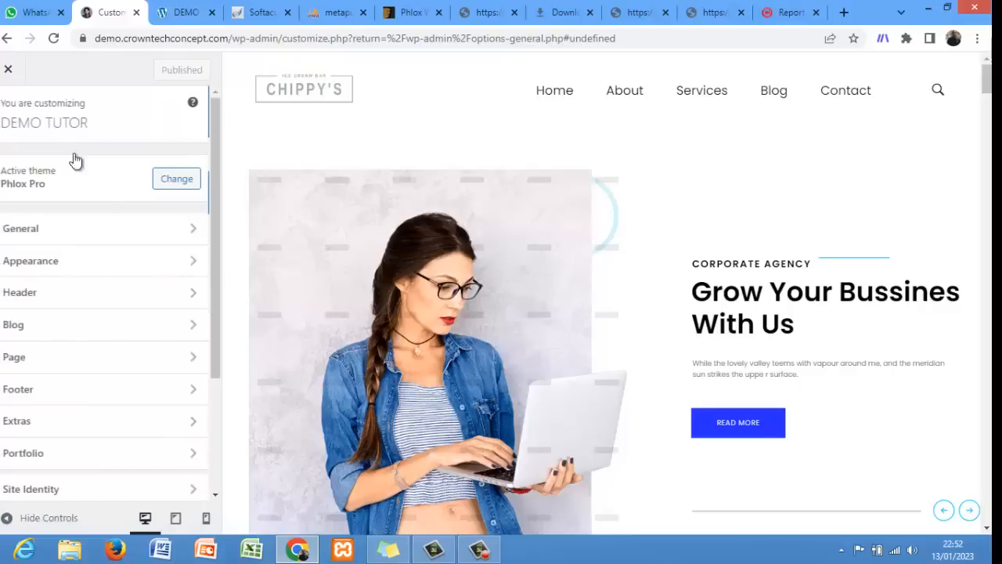
scroll(217, 263, "down", 3)
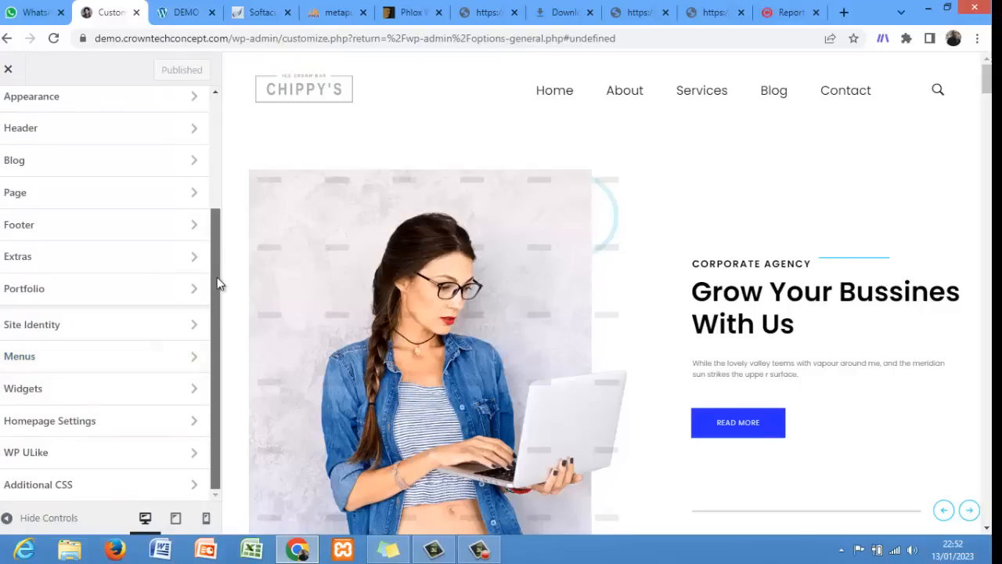
left_click(152, 423)
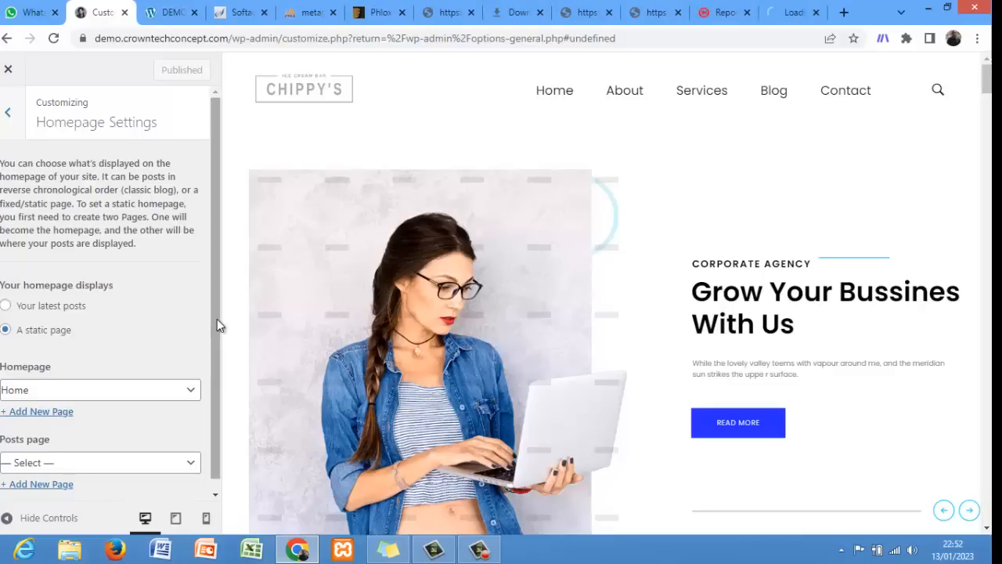
left_click_drag(216, 319, 215, 362)
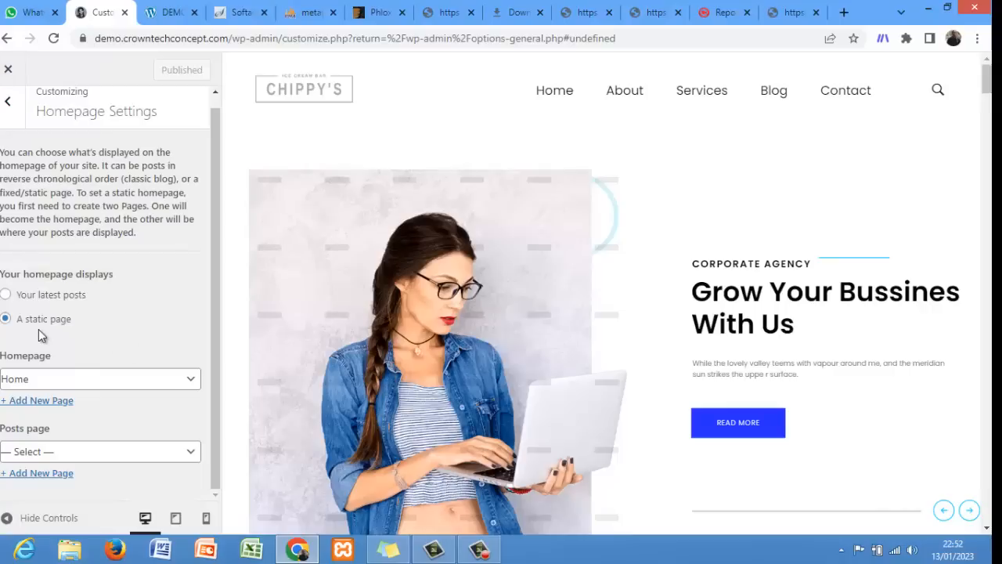
- Set the static homepage to the About page and look through its preview
left_click(50, 378)
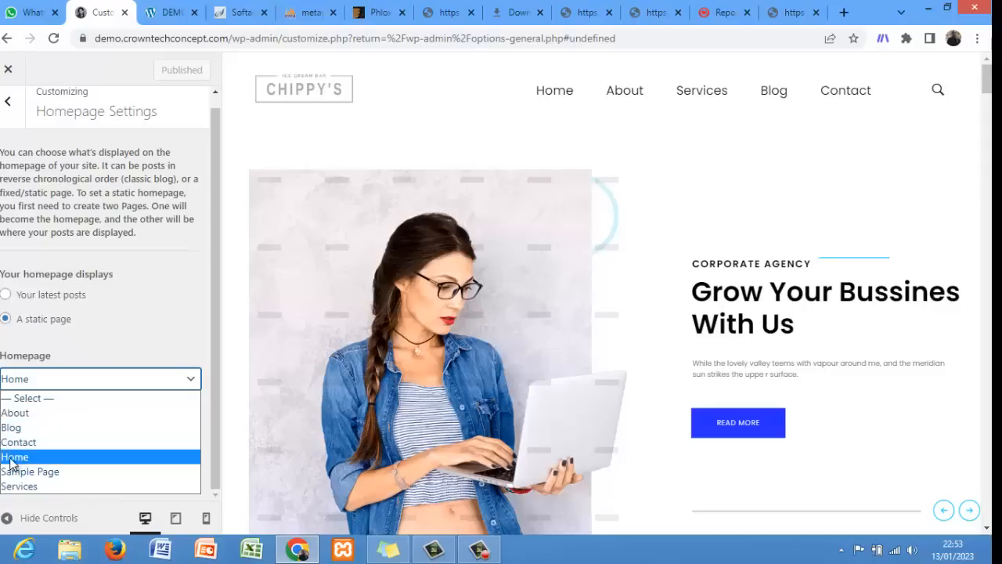
left_click(38, 410)
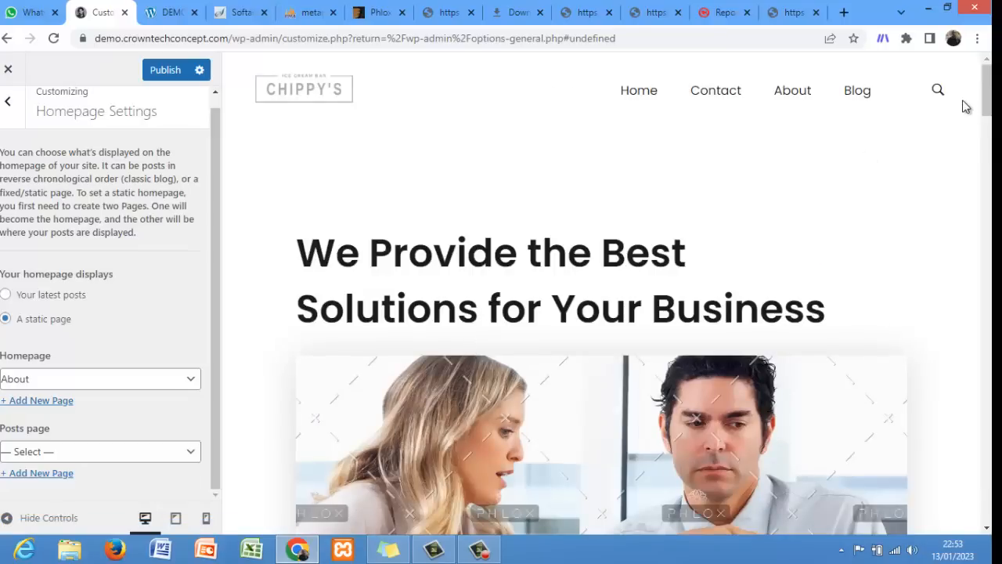
left_click_drag(988, 106, 988, 298)
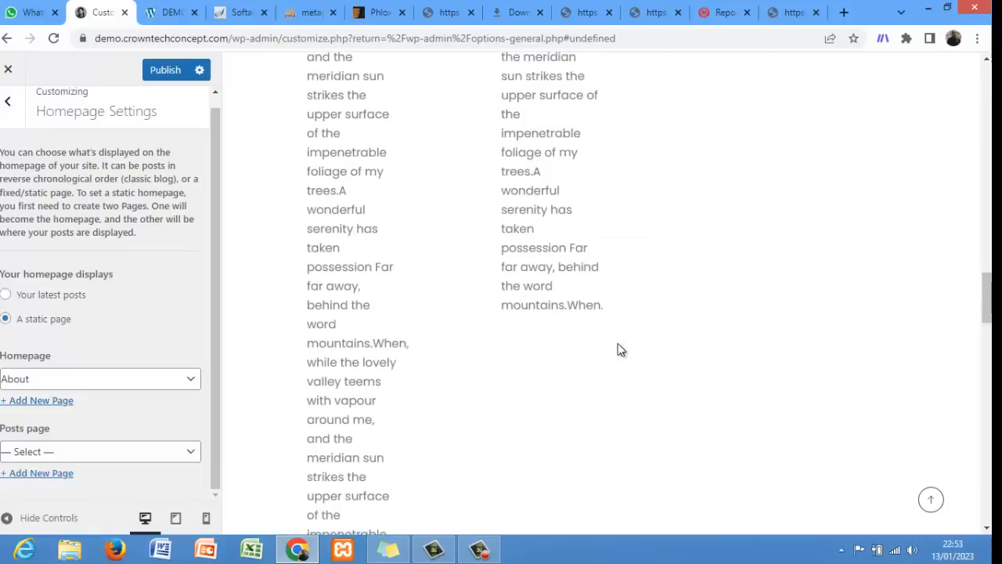
- Set the static homepage to the Home page and publish the change
left_click(186, 384)
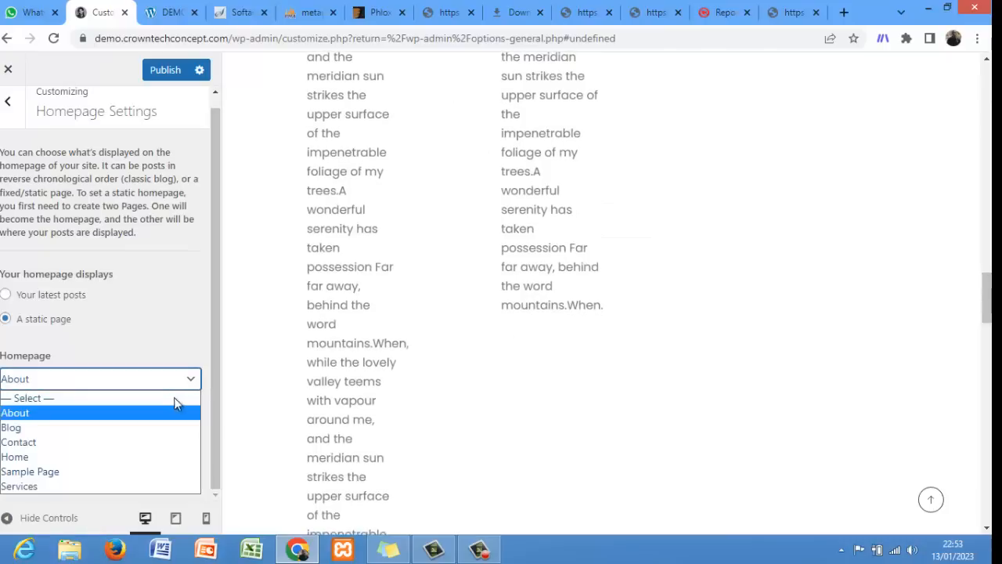
left_click(121, 456)
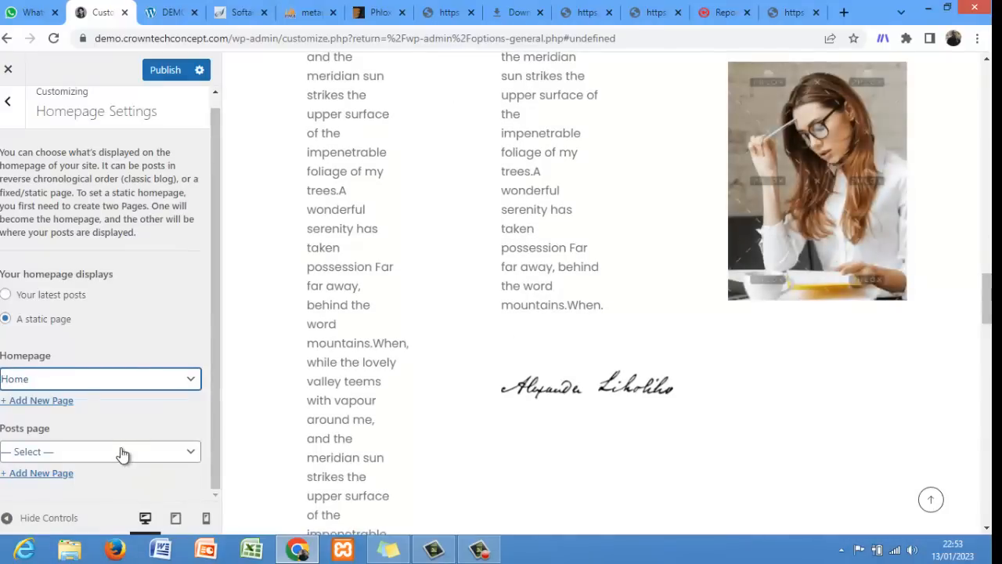
left_click(171, 76)
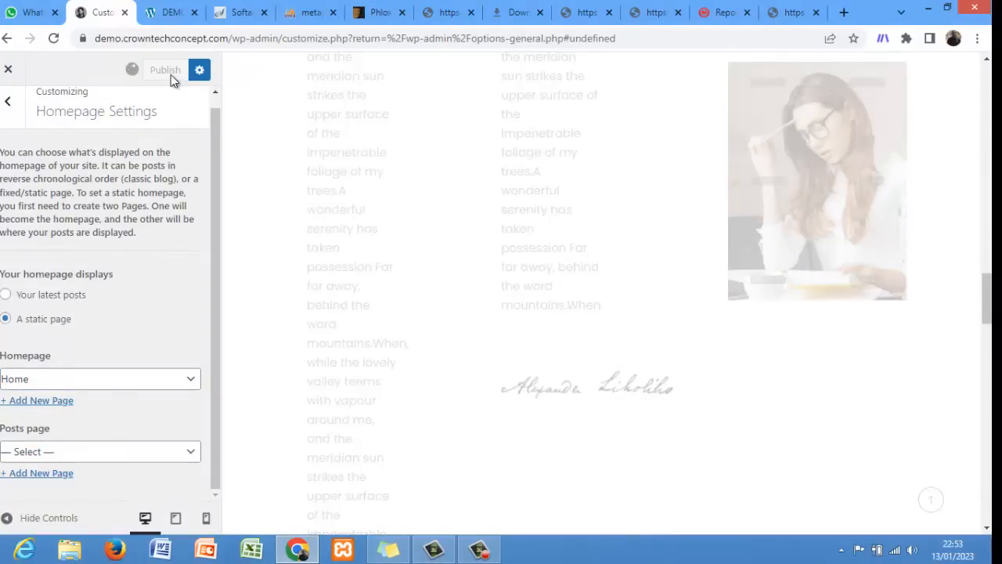
- Open the Header Templates settings, show the template library and bring the preview back to the site's header
left_click(8, 103)
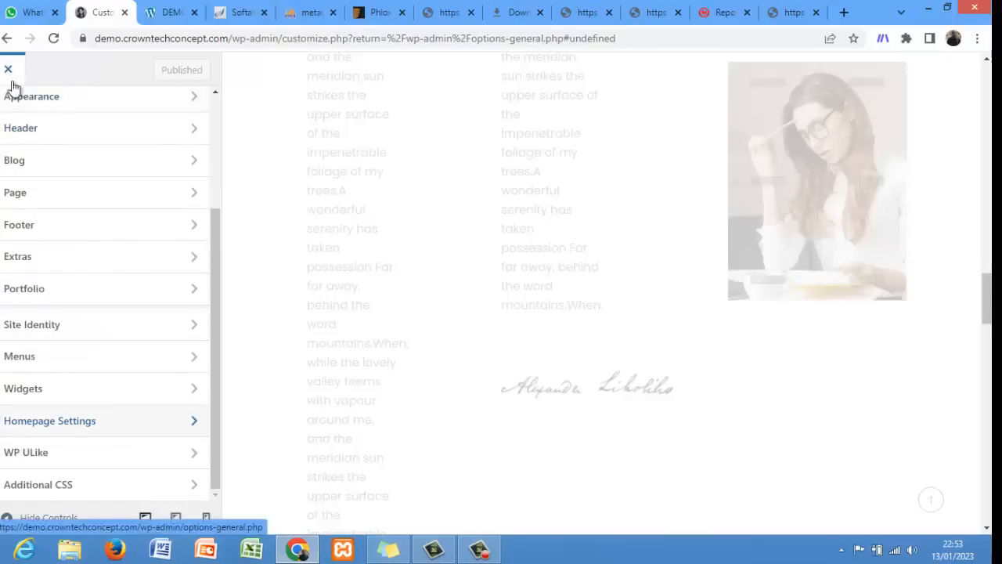
left_click(31, 130)
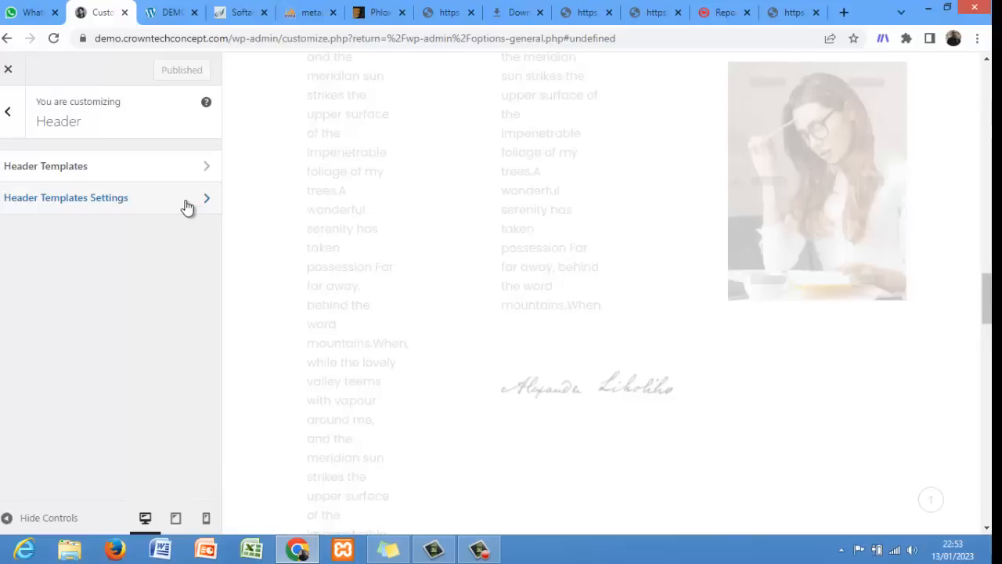
left_click(172, 179)
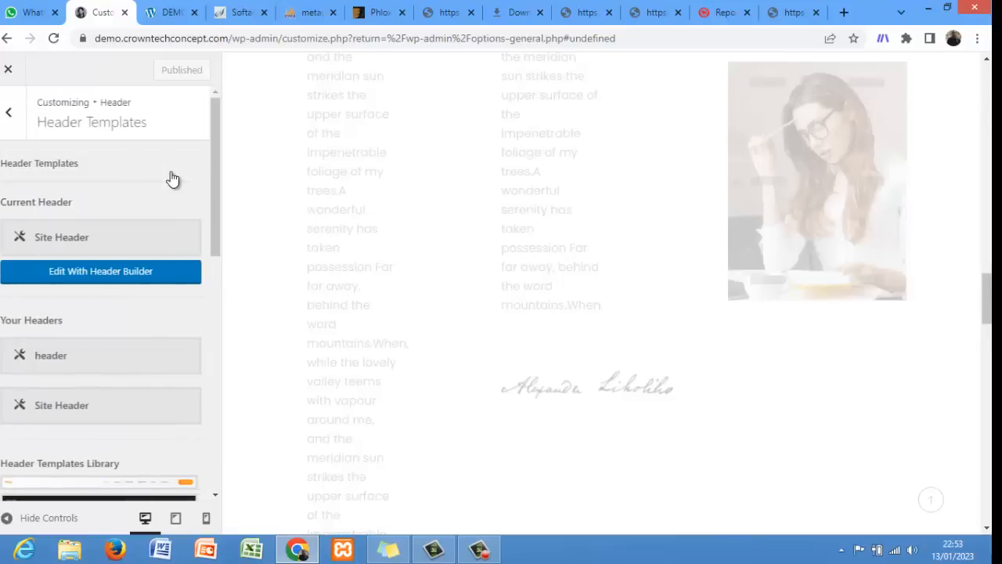
left_click_drag(218, 217, 219, 320)
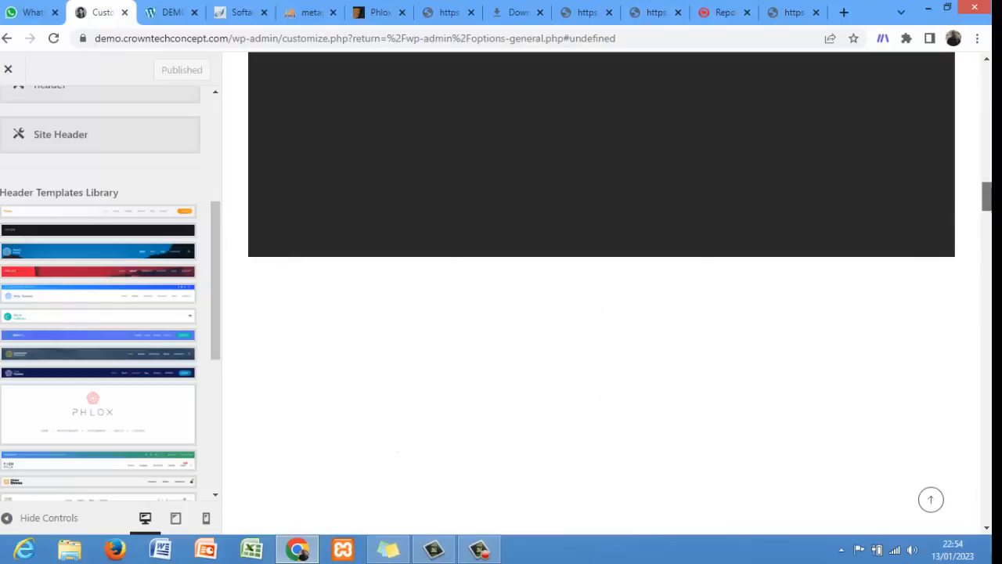
left_click_drag(987, 196, 987, 62)
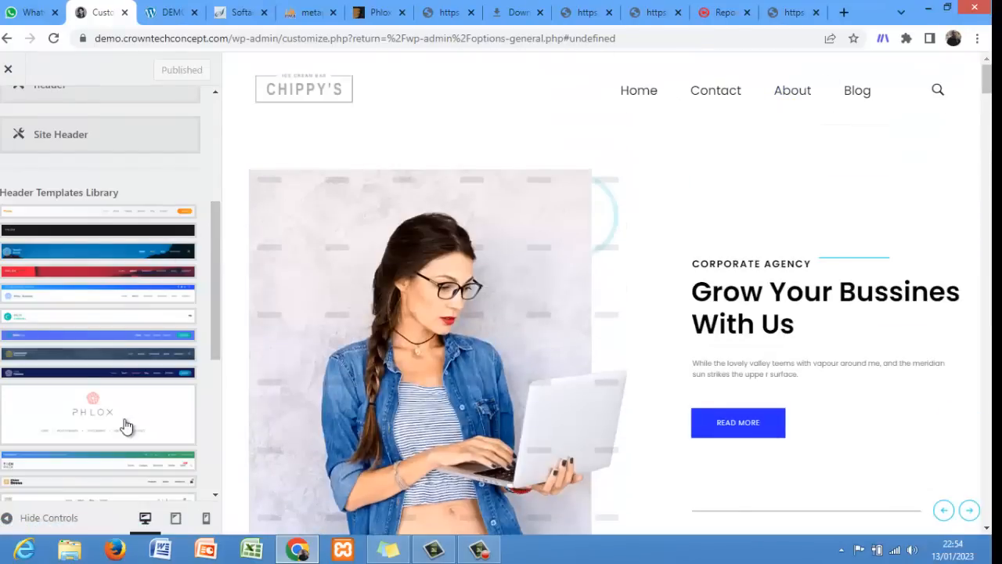
- Apply the dark navy corporate header from the Header Templates Library and browse the remaining templates
left_click(130, 374)
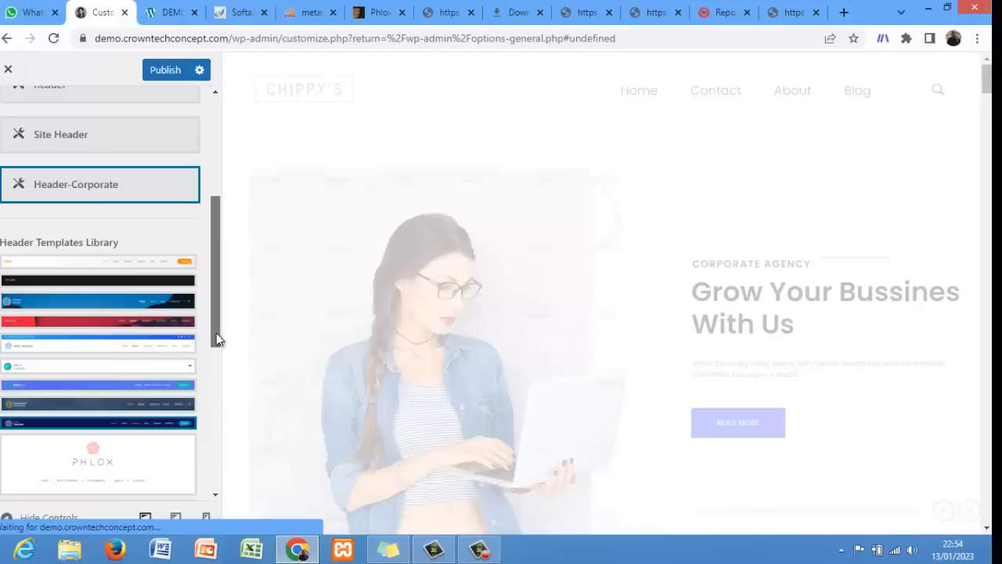
scroll(216, 345, "down", 2)
scroll(215, 409, "down", 3)
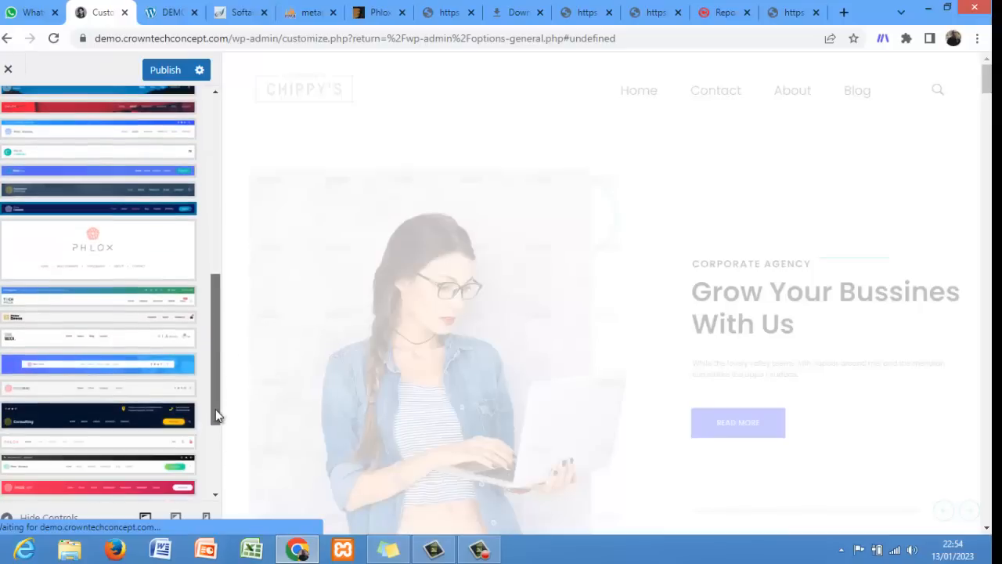
scroll(216, 438, "down", 2)
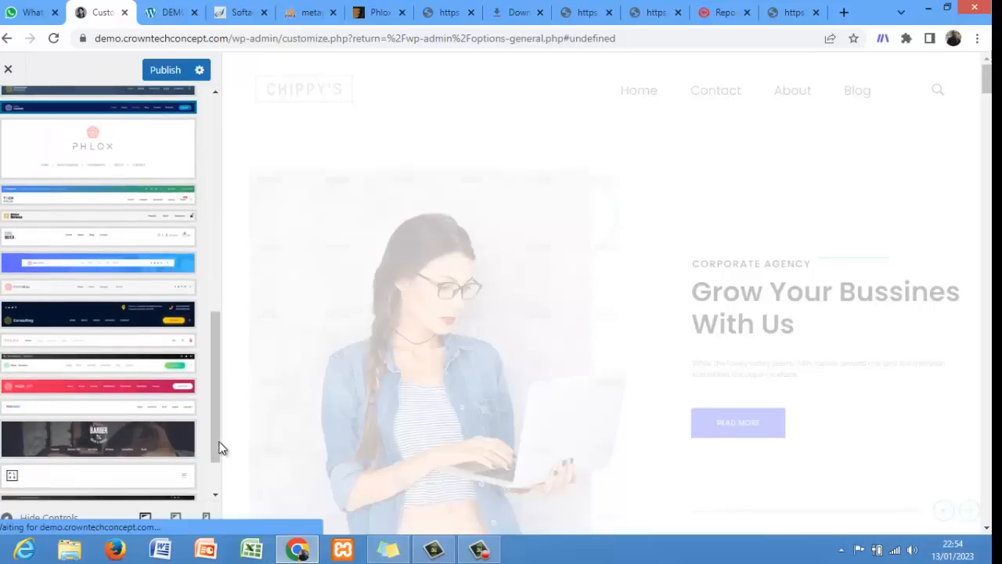
mouse_move(219, 452)
left_mouse_down()
mouse_move(217, 477)
mouse_move(216, 463)
left_mouse_up()
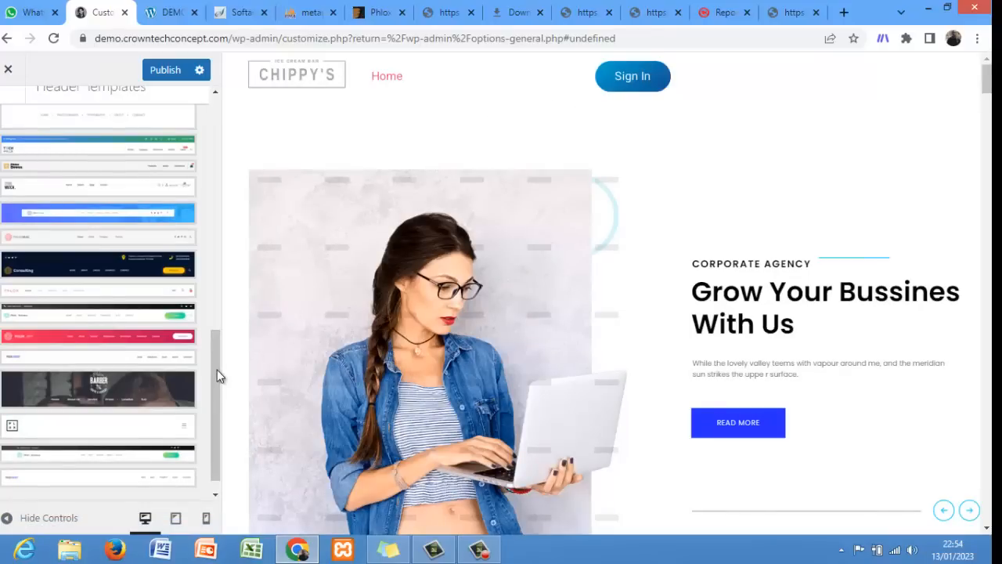
- Apply the dark navy Consulting header with the contact bar and yellow button from the Header Templates Library and view its preview
left_click_drag(216, 369, 241, 208)
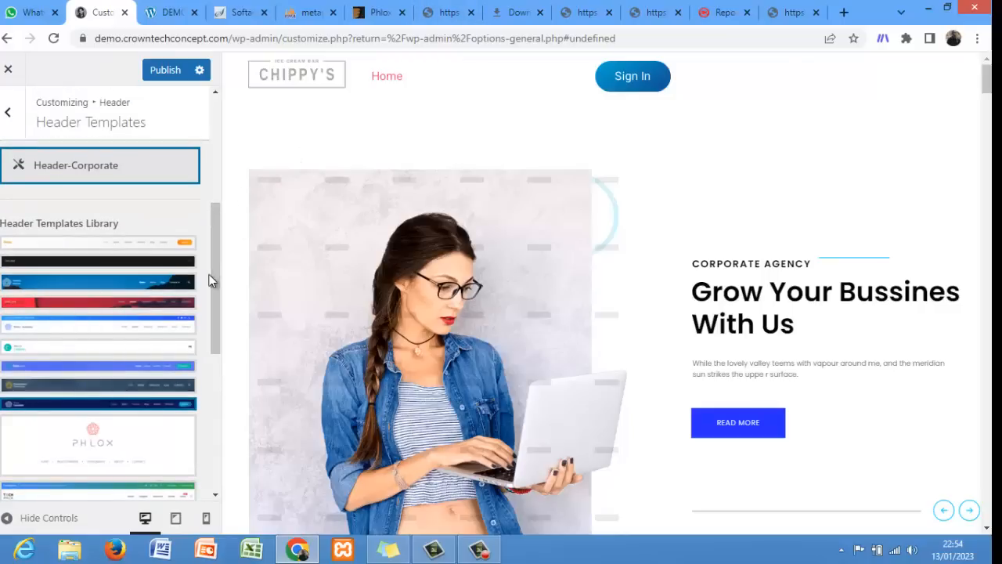
scroll(214, 290, "down", 1)
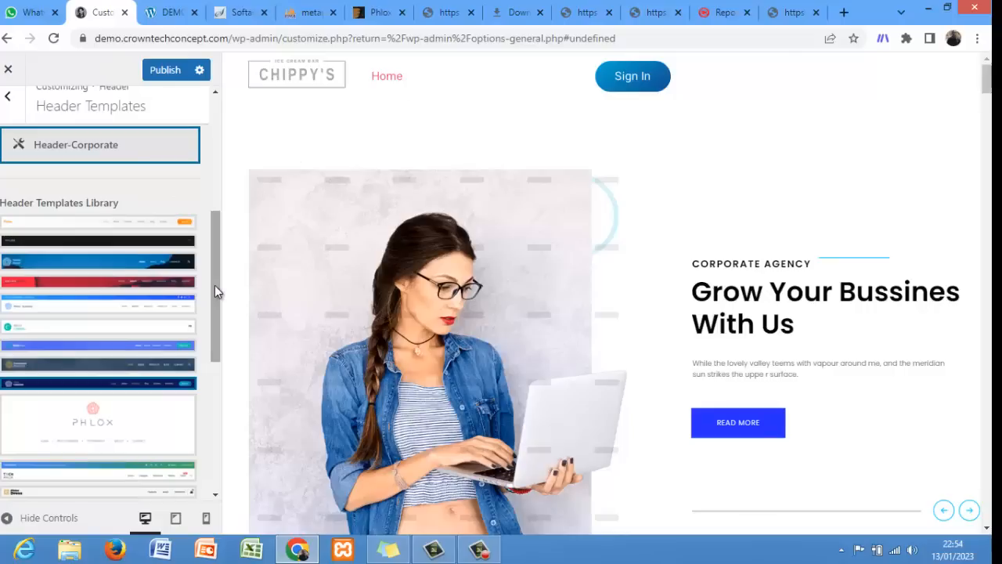
scroll(214, 300, "down", 2)
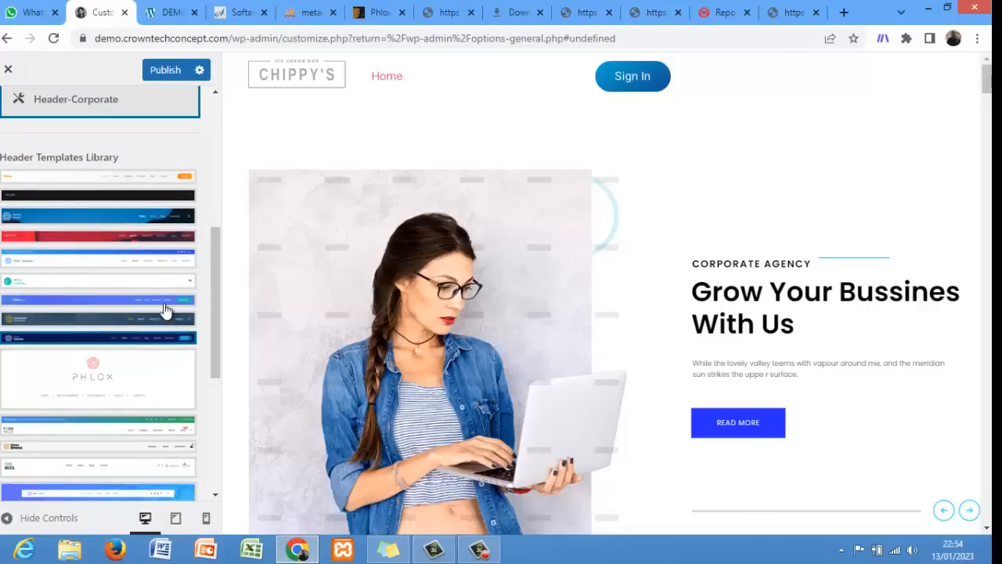
left_click_drag(211, 358, 211, 393)
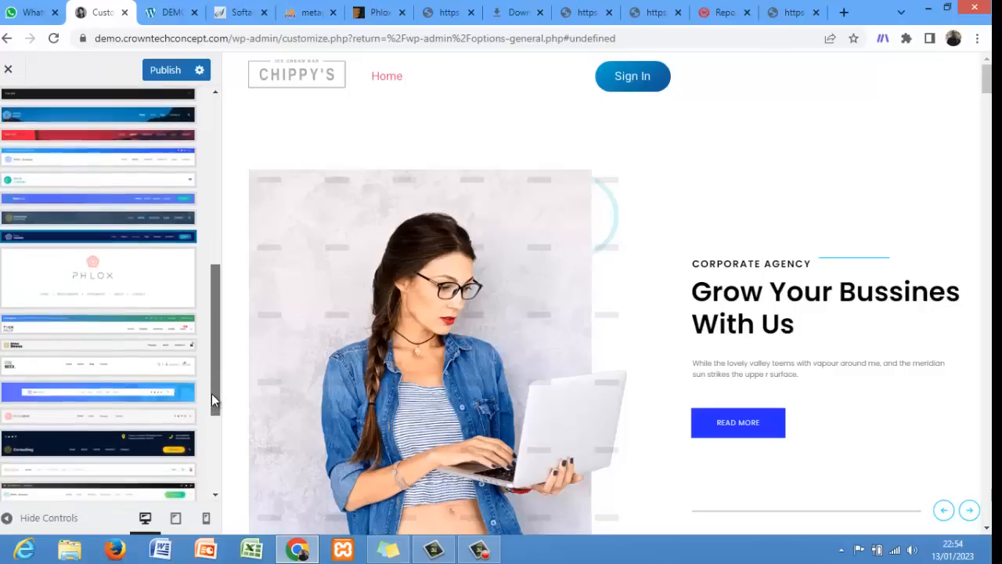
left_click(155, 445)
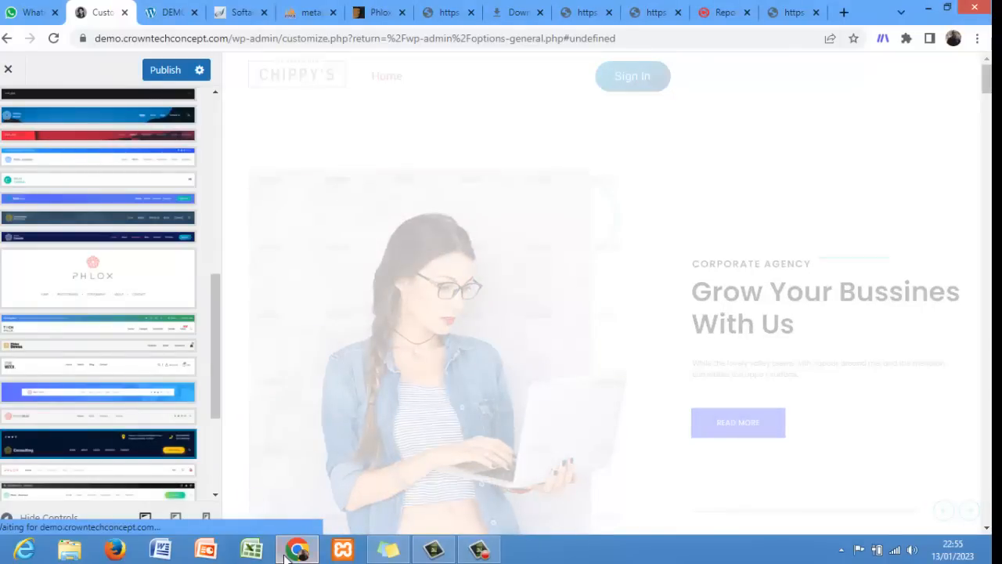
left_click(480, 549)
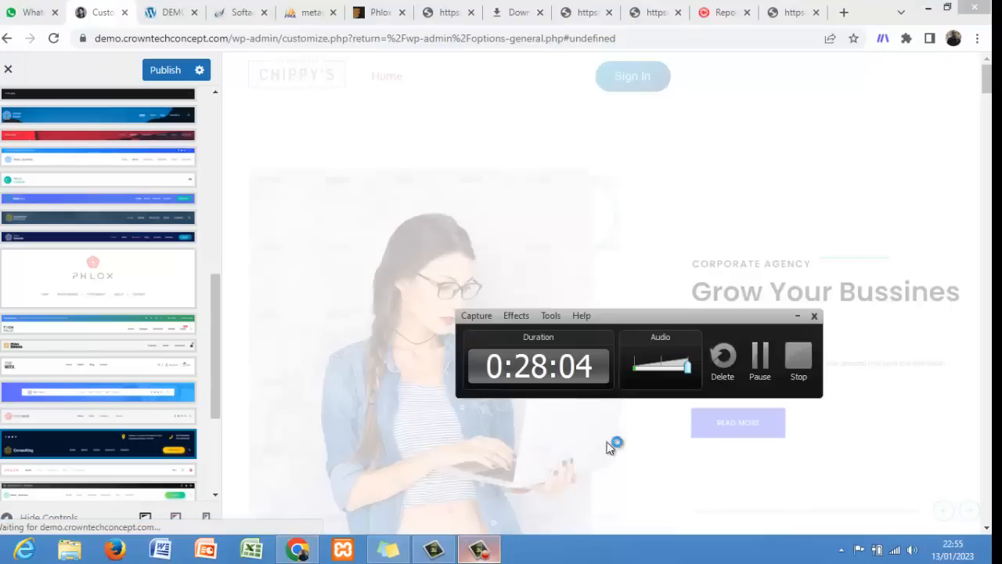
left_click(797, 318)
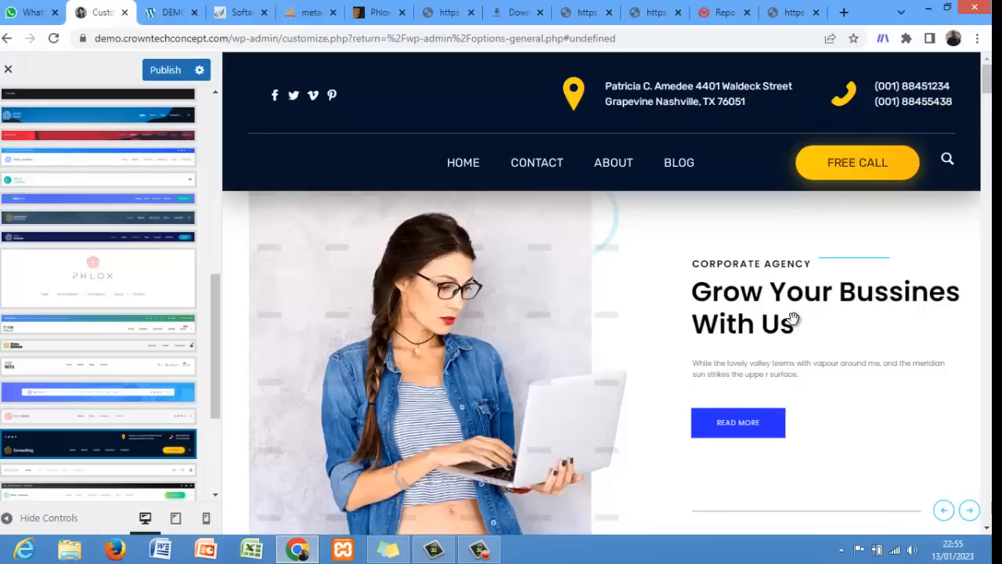
mouse_move(986, 90)
left_mouse_down()
mouse_move(986, 117)
mouse_move(986, 78)
left_mouse_up()
- Apply the first header in the Header Templates Library, white with an orange button, publish it and close the Customizer
left_click_drag(213, 358, 212, 441)
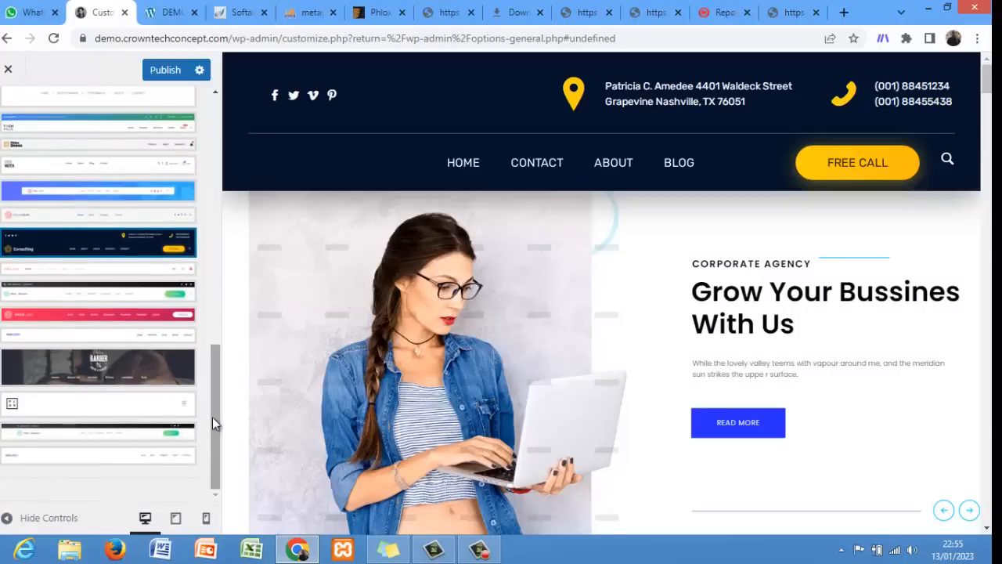
left_click_drag(212, 417, 216, 318)
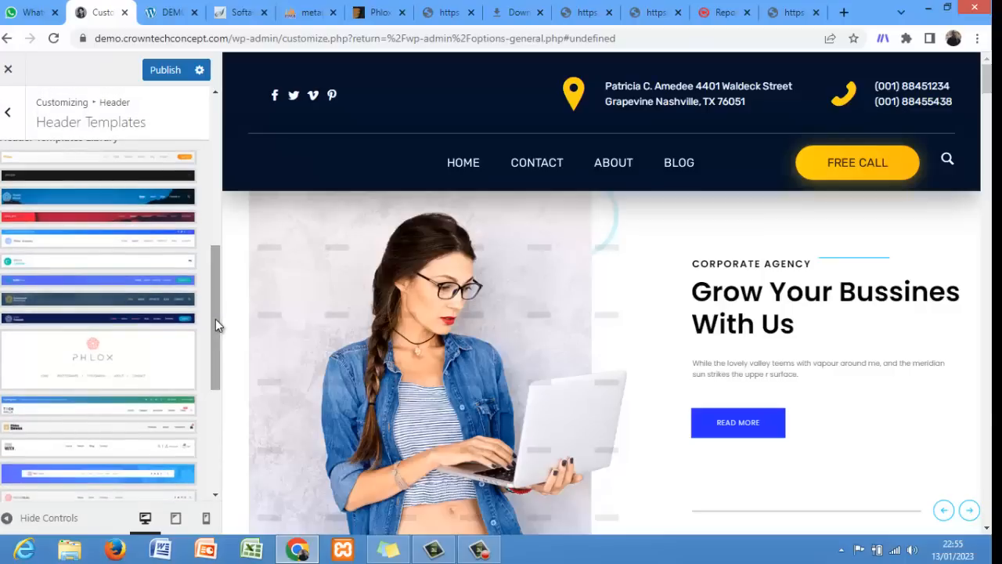
left_click_drag(216, 319, 213, 258)
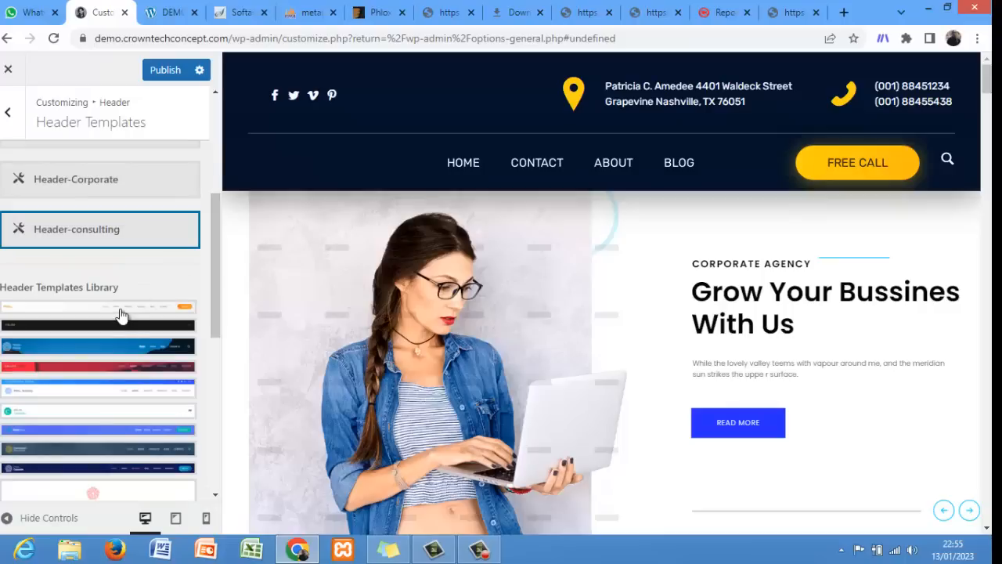
left_click(122, 314)
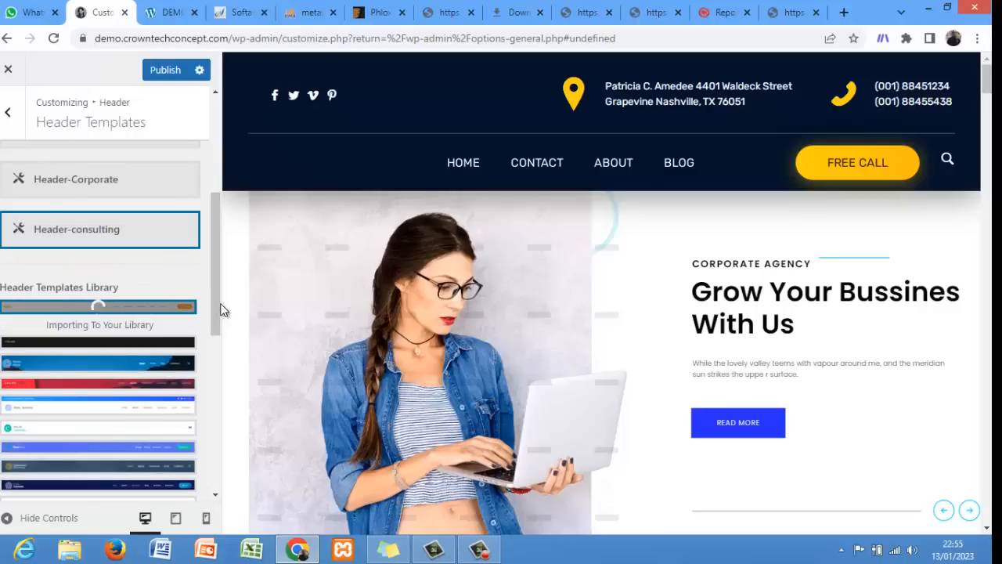
left_click_drag(220, 310, 221, 245)
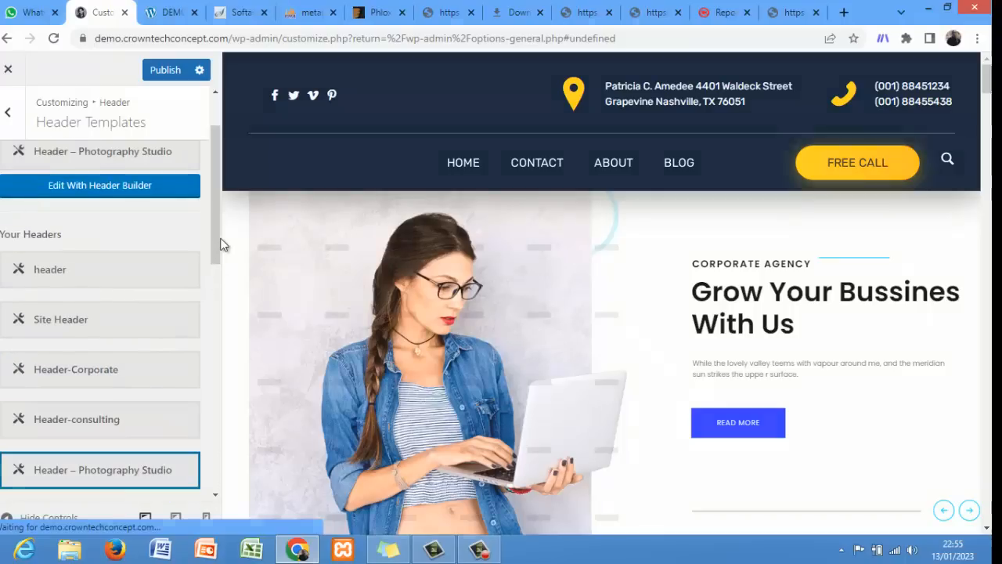
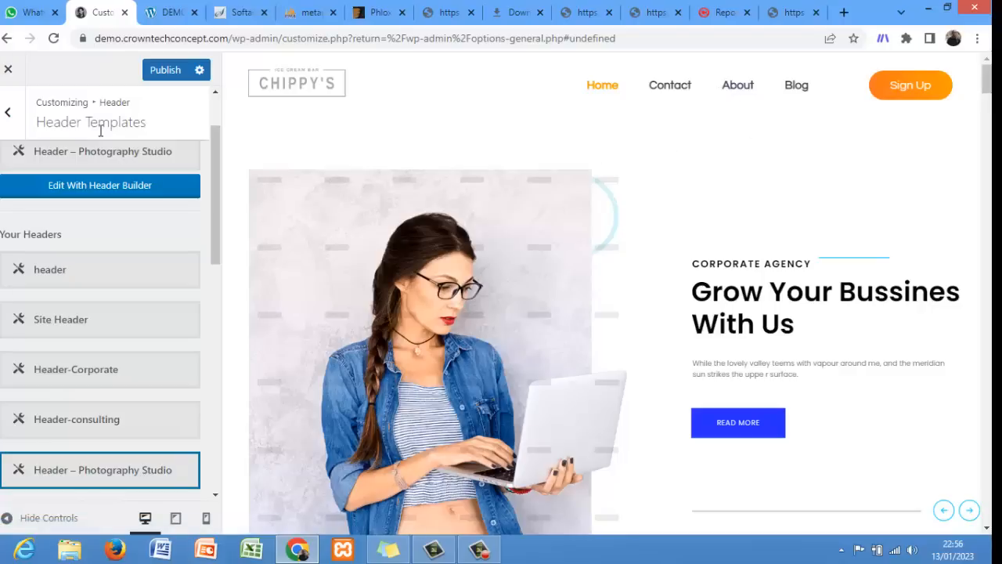
left_click(159, 72)
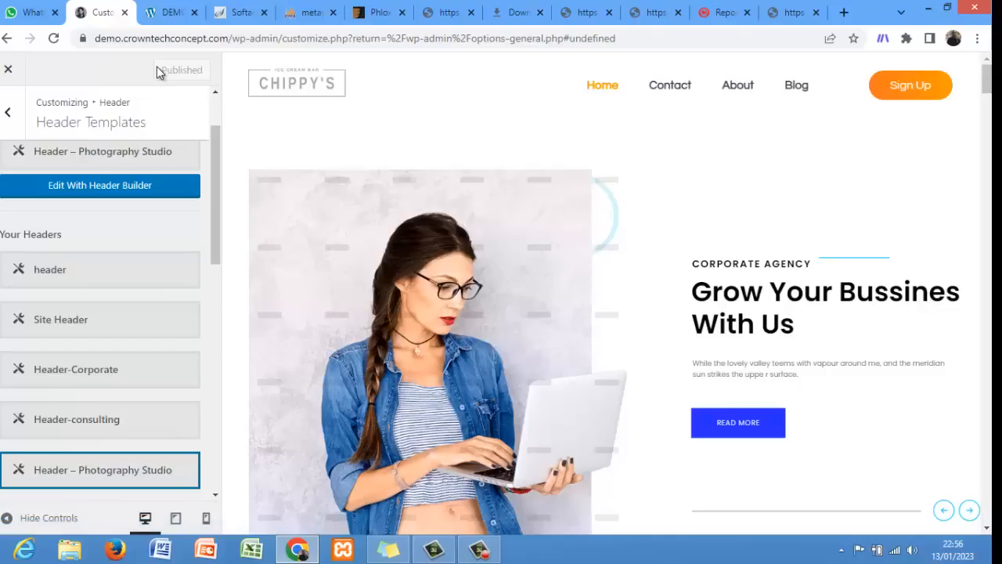
left_click(6, 71)
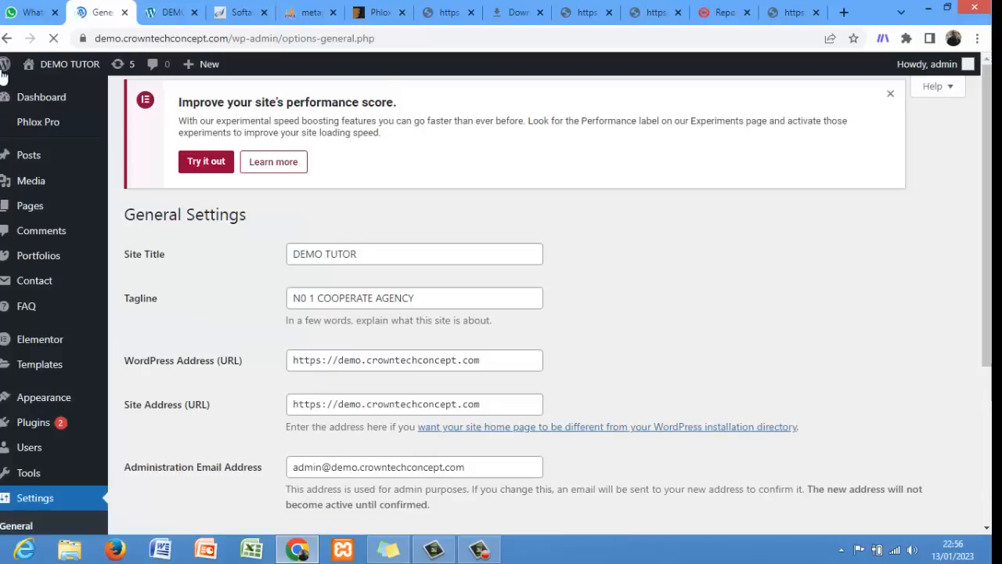
- Switch to the live site, reload the homepage and look through it down to the footer
left_click(163, 14)
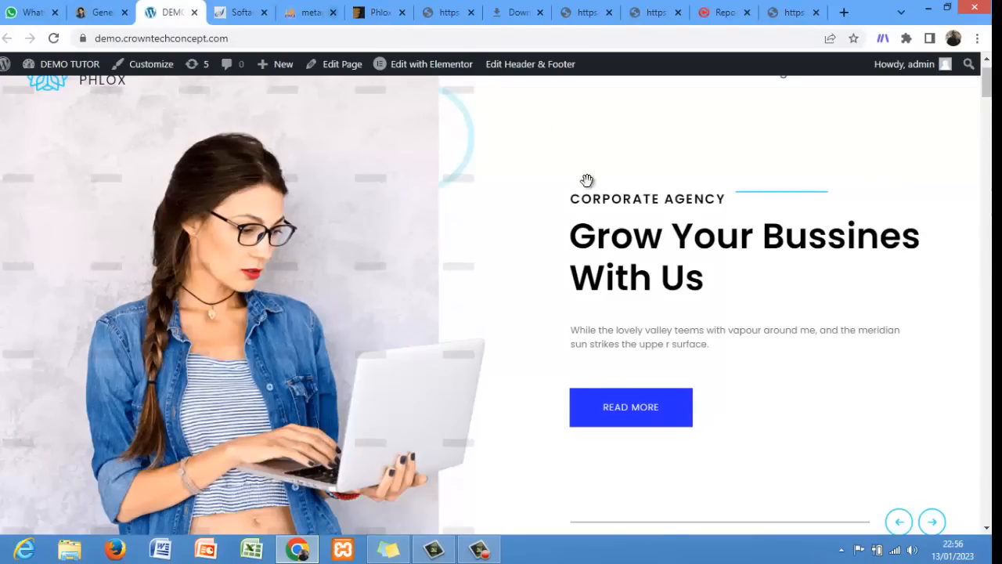
left_click_drag(986, 78, 988, 53)
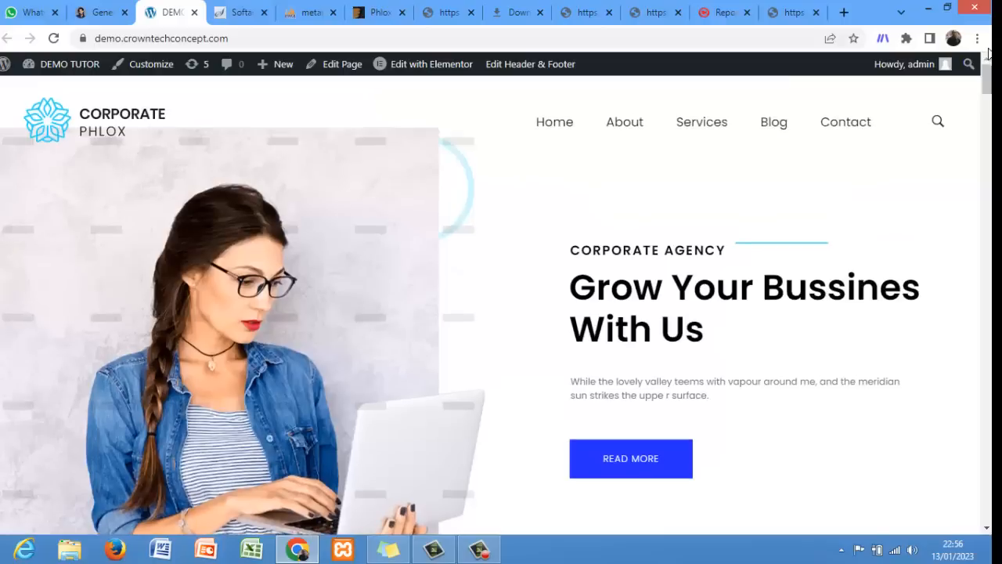
left_click(60, 40)
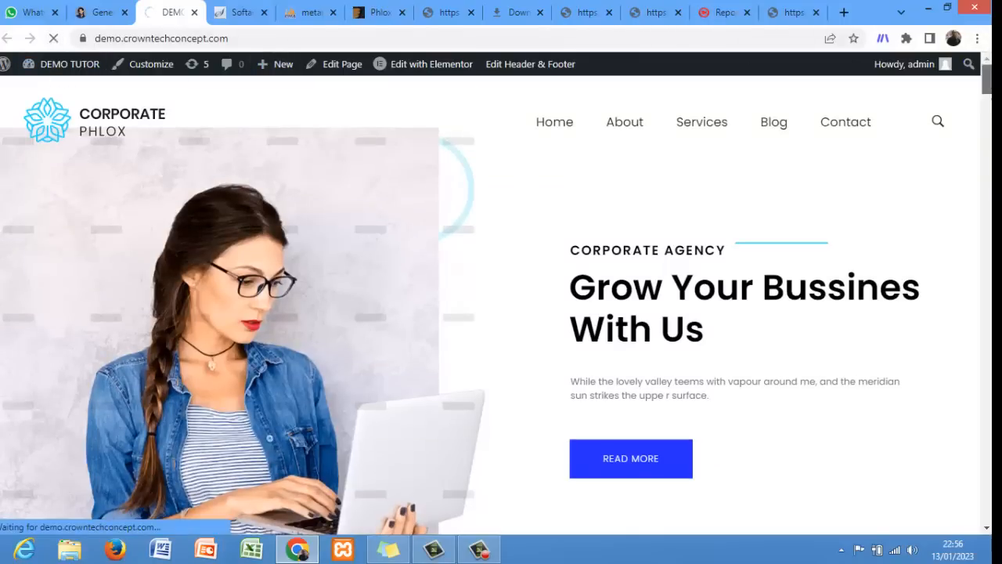
scroll(491, 313, "down", 15)
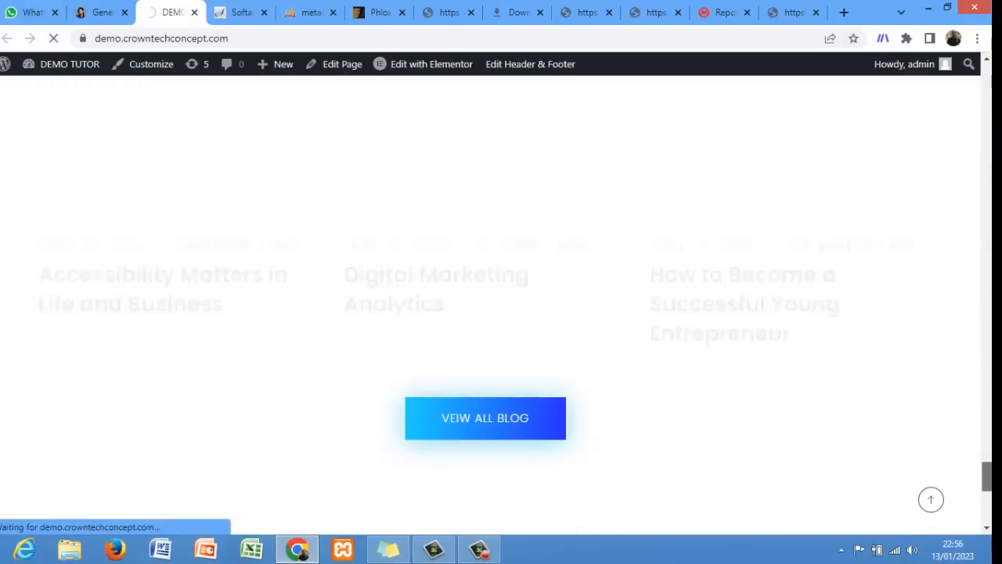
scroll(491, 313, "down", 3)
scroll(492, 313, "down", 5)
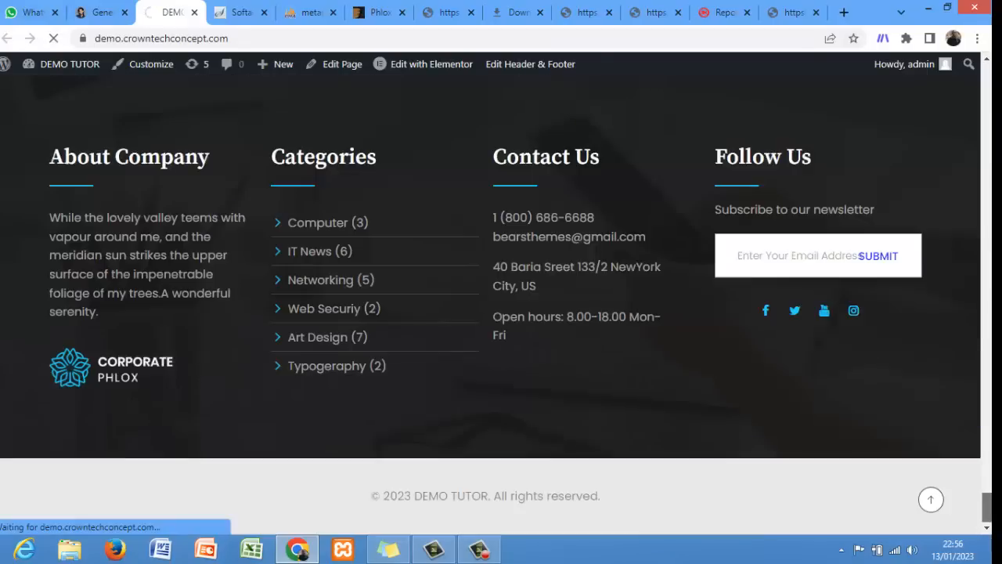
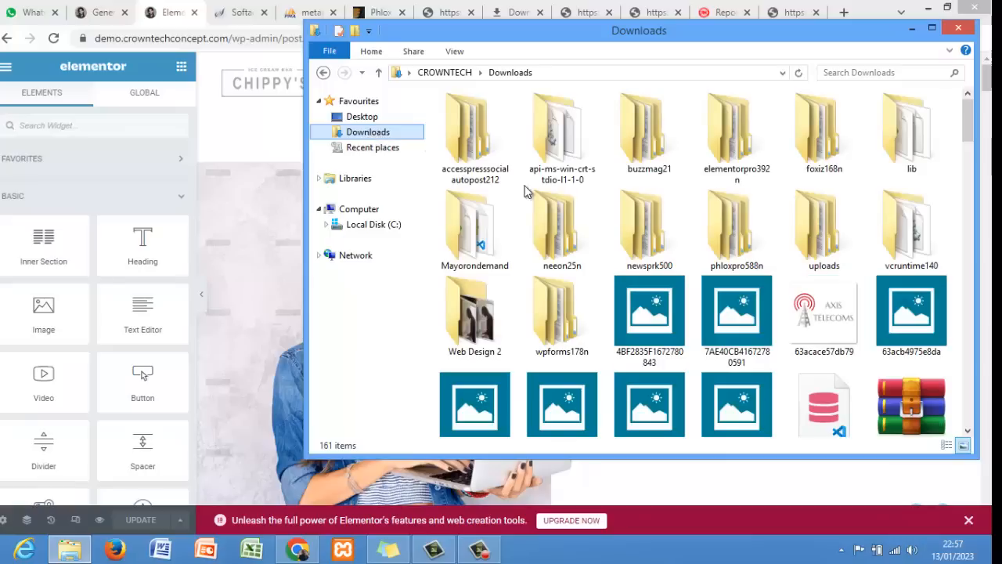
- Show the contents of the elementorpro392n folder in Downloads and return to the homepage in the Elementor editor
double_click(736, 129)
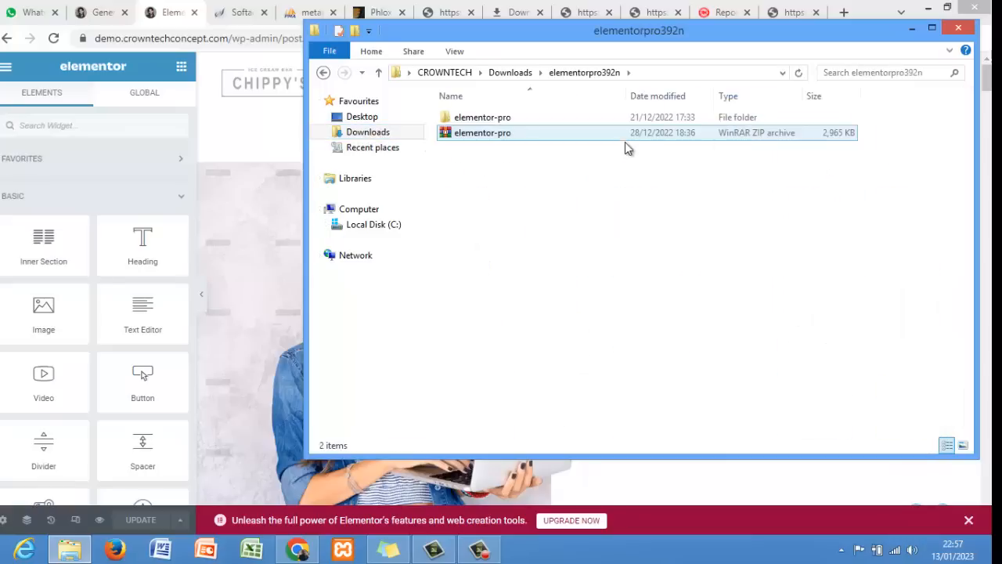
left_click(911, 29)
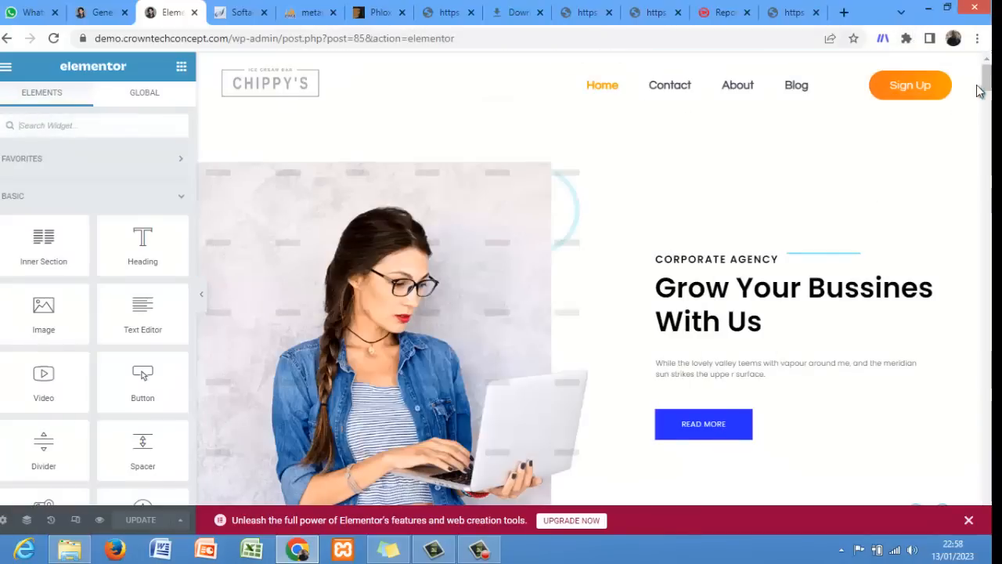
scroll(988, 84, "down", 2)
scroll(989, 84, "up", 2)
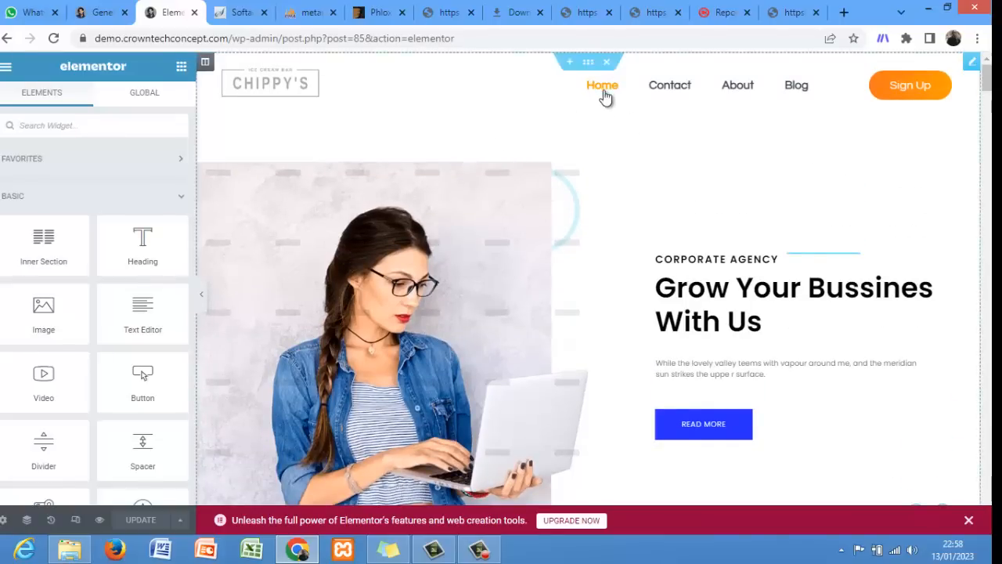
- Check the homepage's header and hero slider area for available editing options
right_click(575, 147)
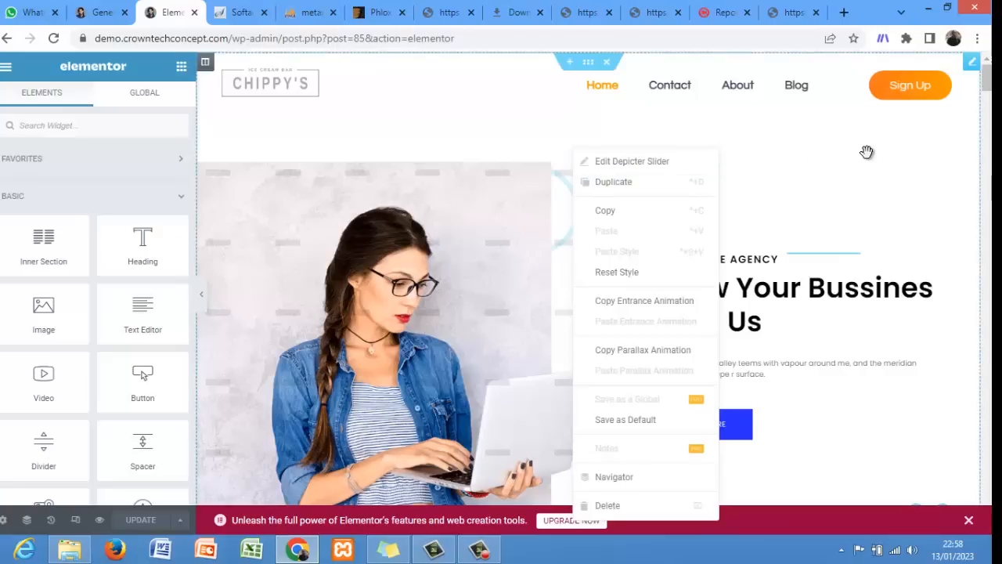
left_click(972, 62)
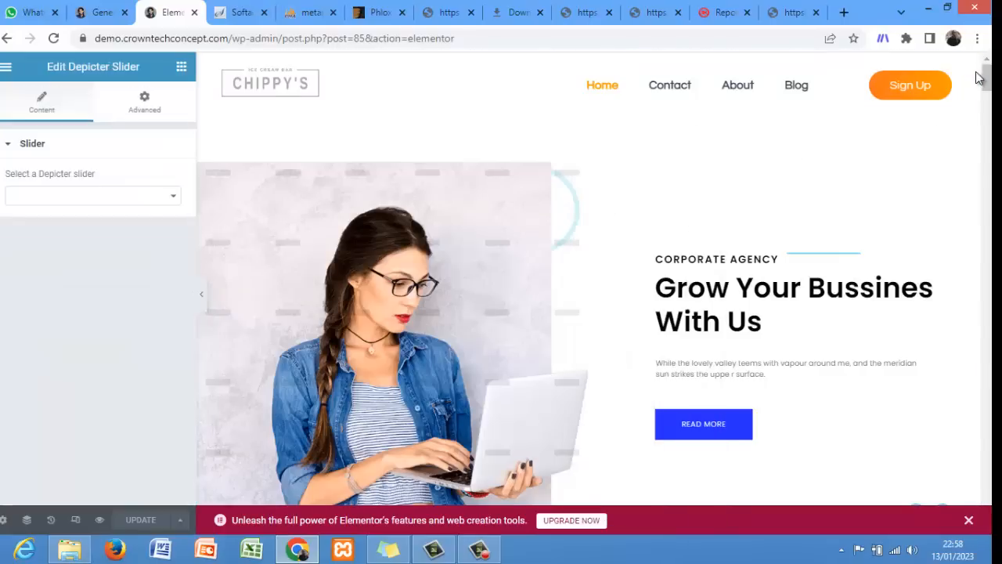
right_click(969, 70)
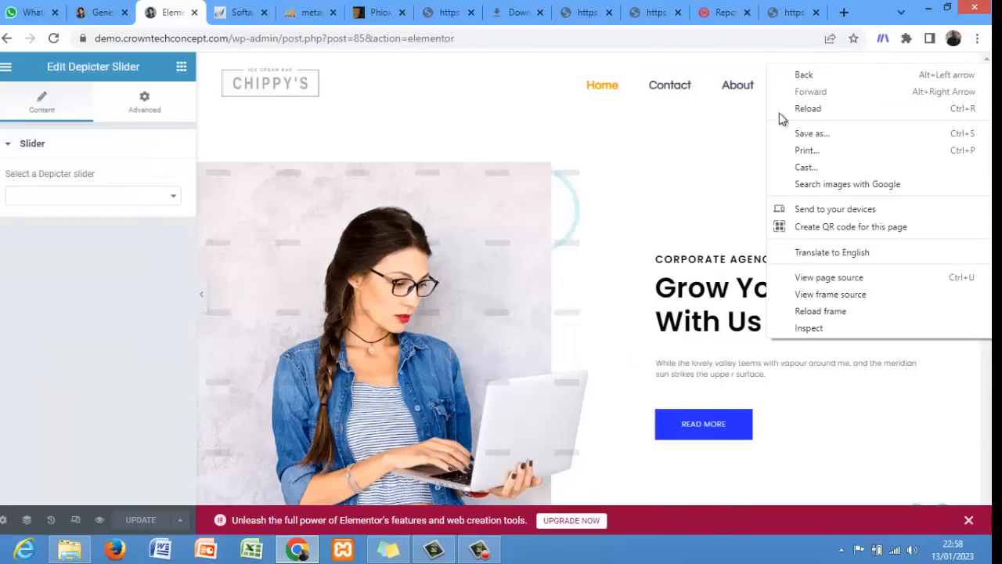
left_click(668, 125)
right_click(546, 77)
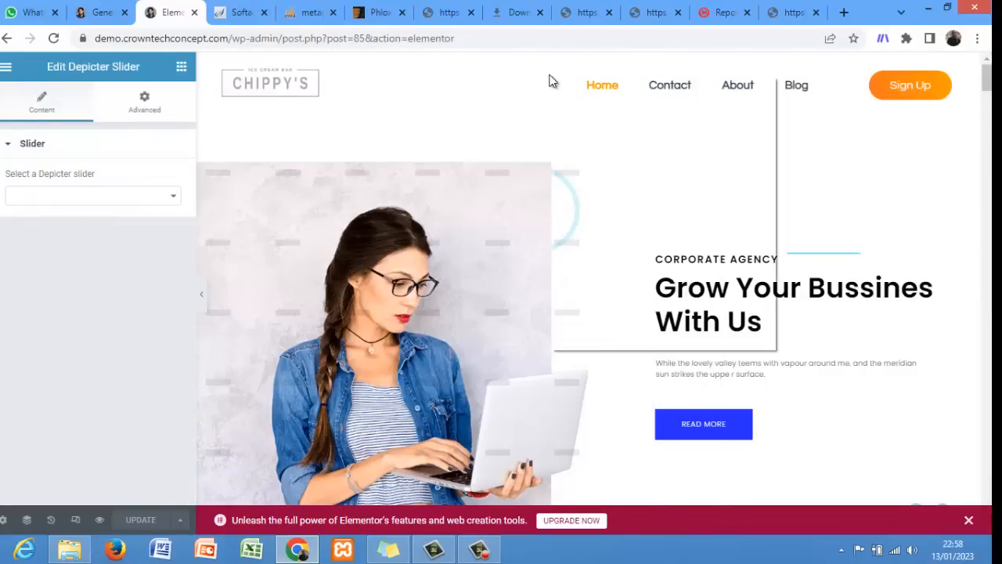
left_click(470, 69)
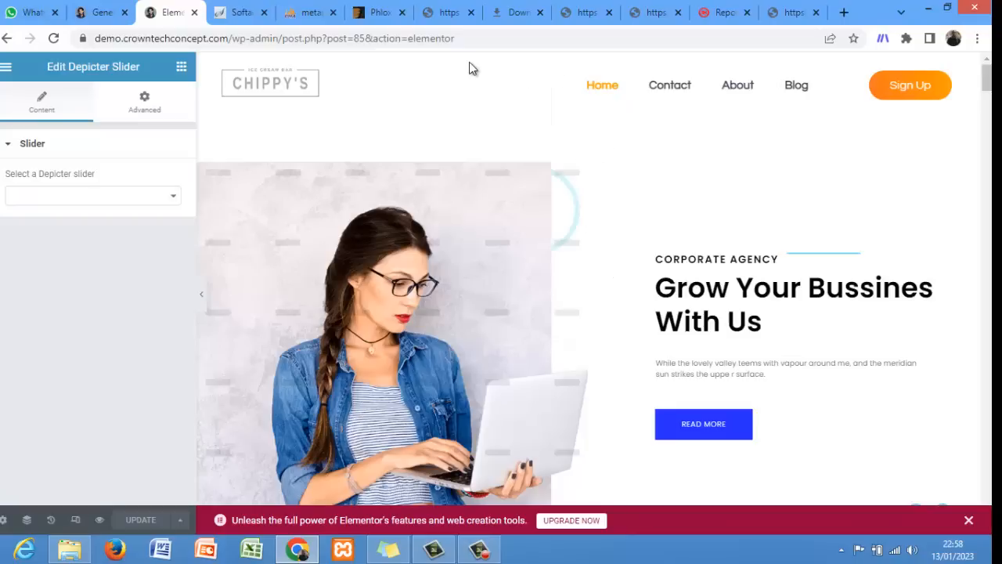
right_click(470, 69)
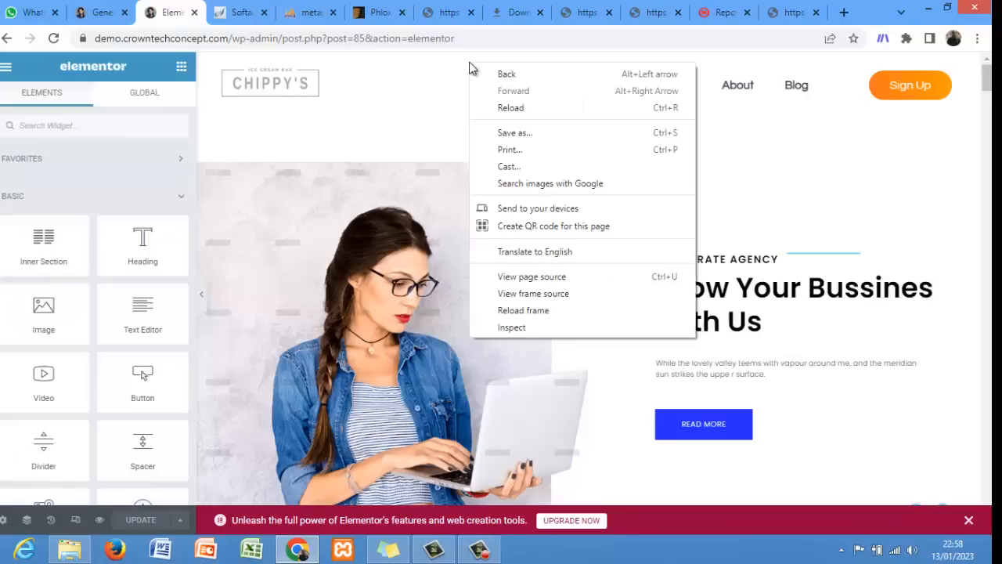
left_click(418, 75)
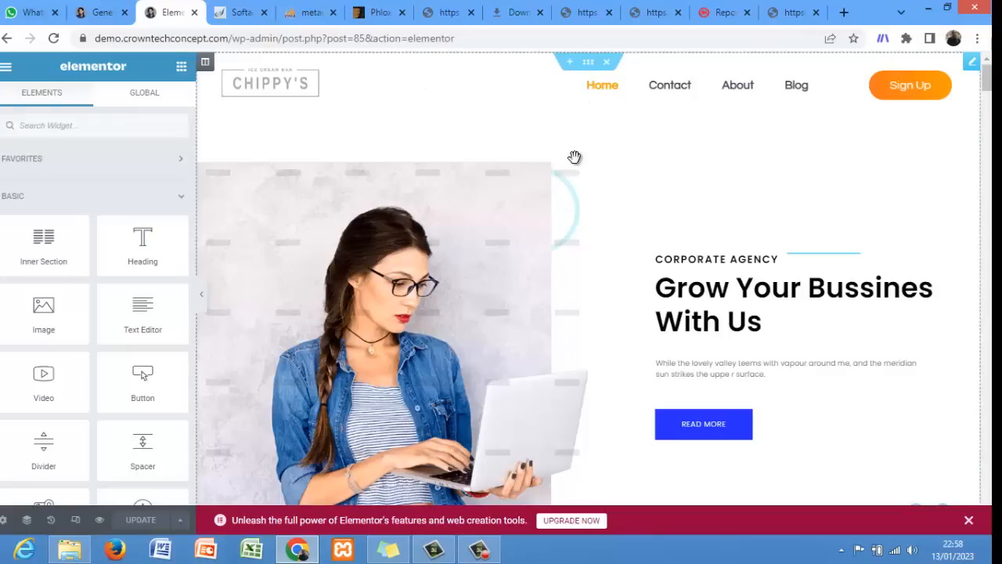
- Set the hero section's Depicter slider to "[#1]: Agency Corporate"
left_click(528, 169)
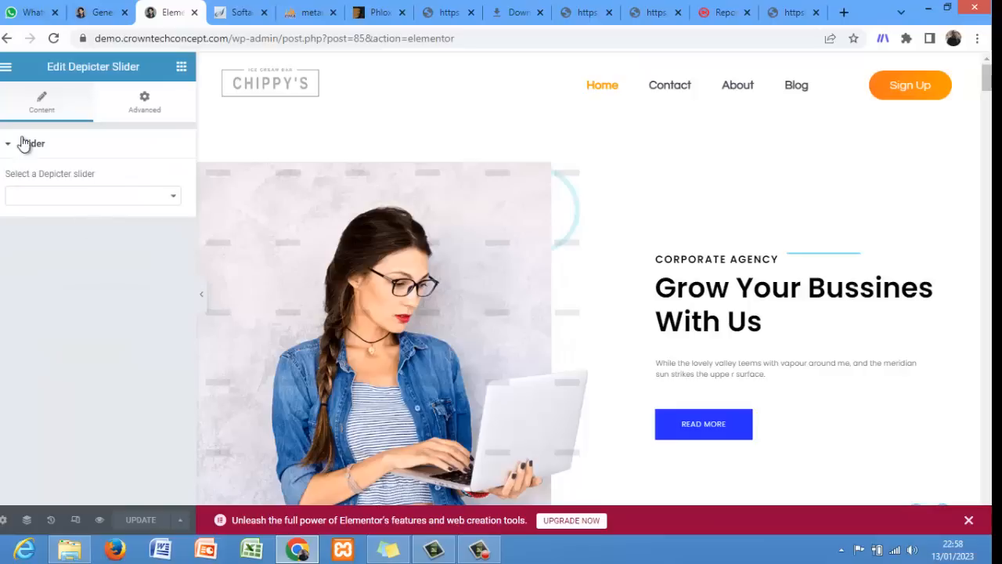
left_click(61, 146)
left_click(61, 145)
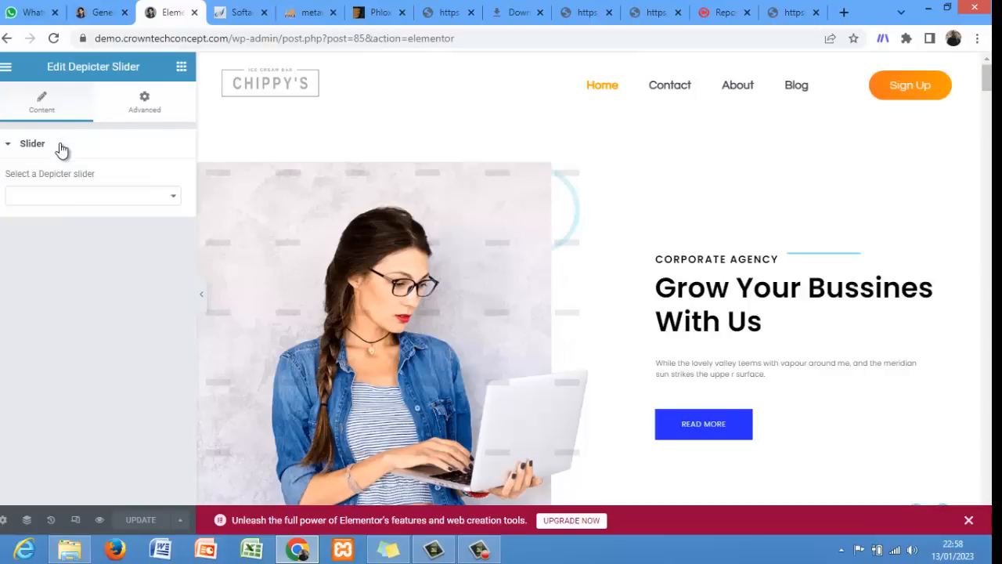
left_click(83, 197)
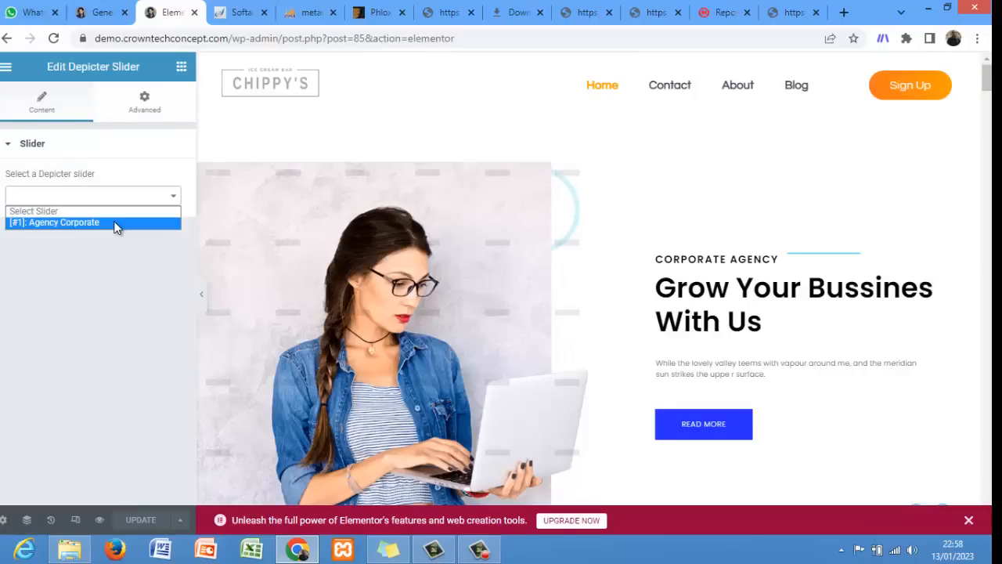
left_click(114, 224)
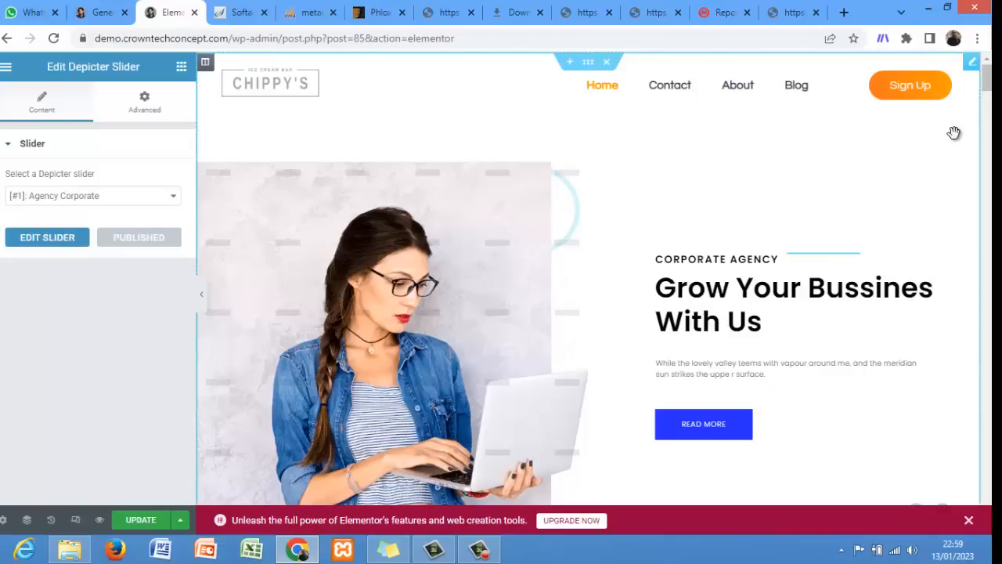
- Open the homepage's Agency Corporate slider in the Depicter editor and dismiss the welcome video
scroll(988, 85, "down", 5)
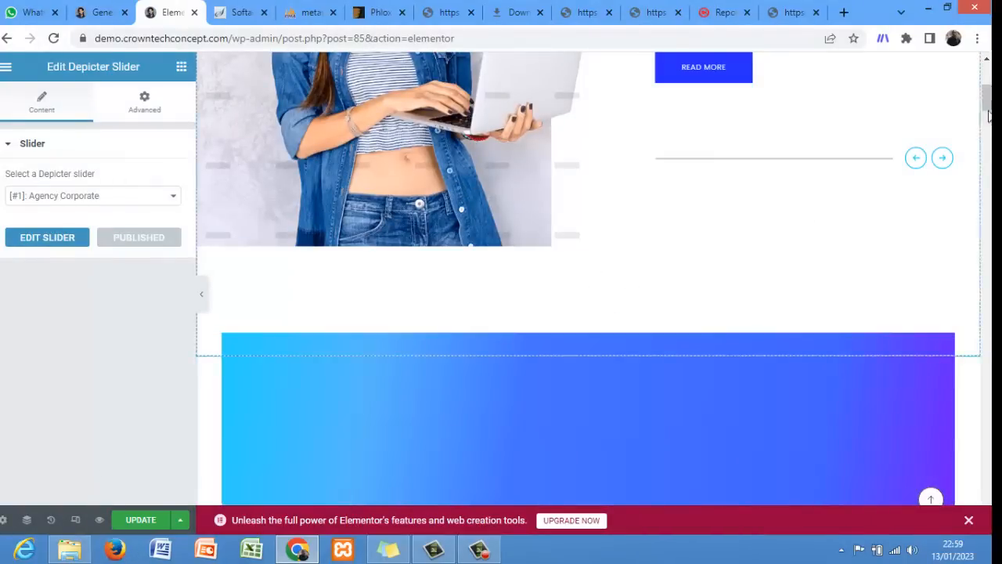
scroll(986, 98, "down", 3)
scroll(957, 171, "up", 4)
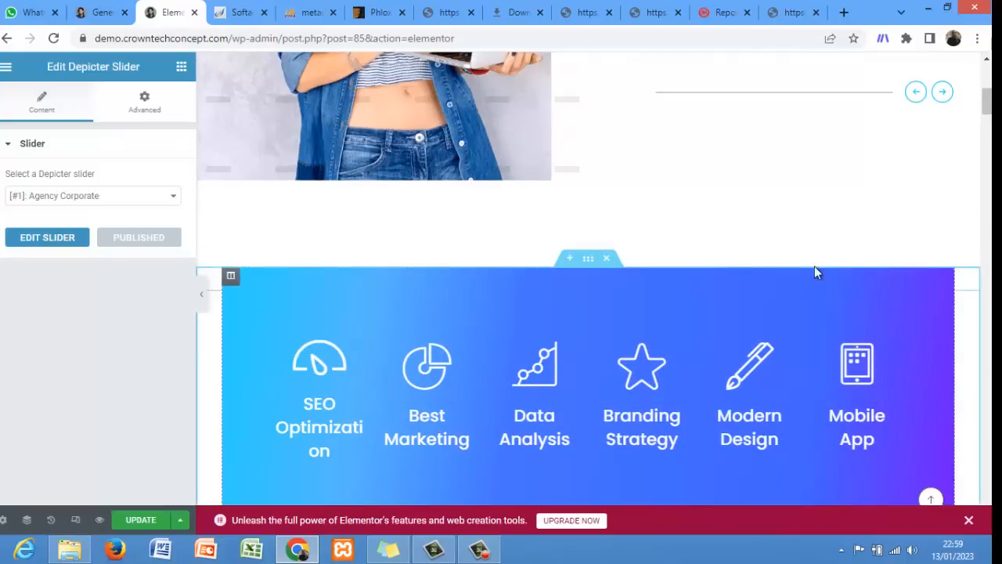
left_click_drag(989, 110, 988, 85)
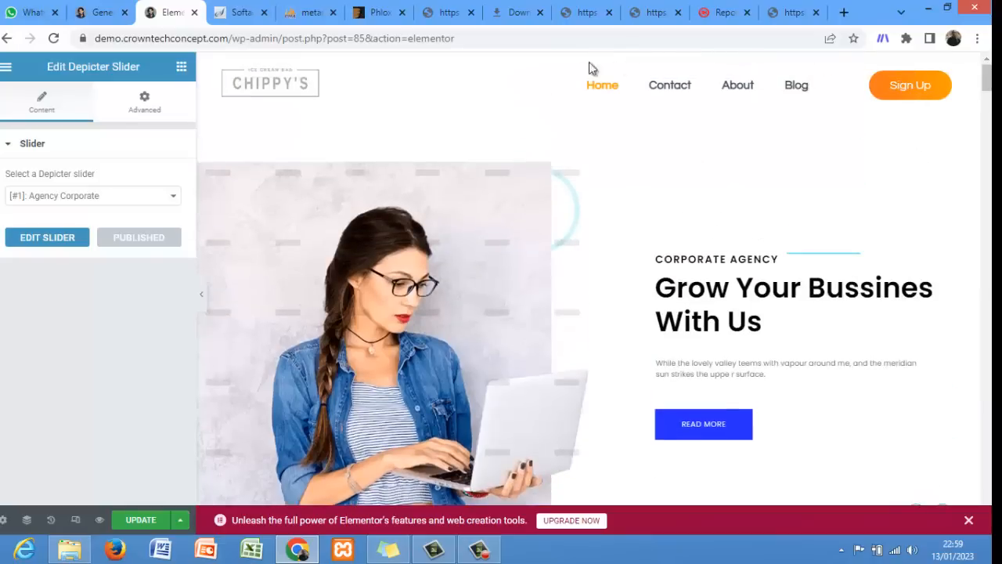
right_click(446, 141)
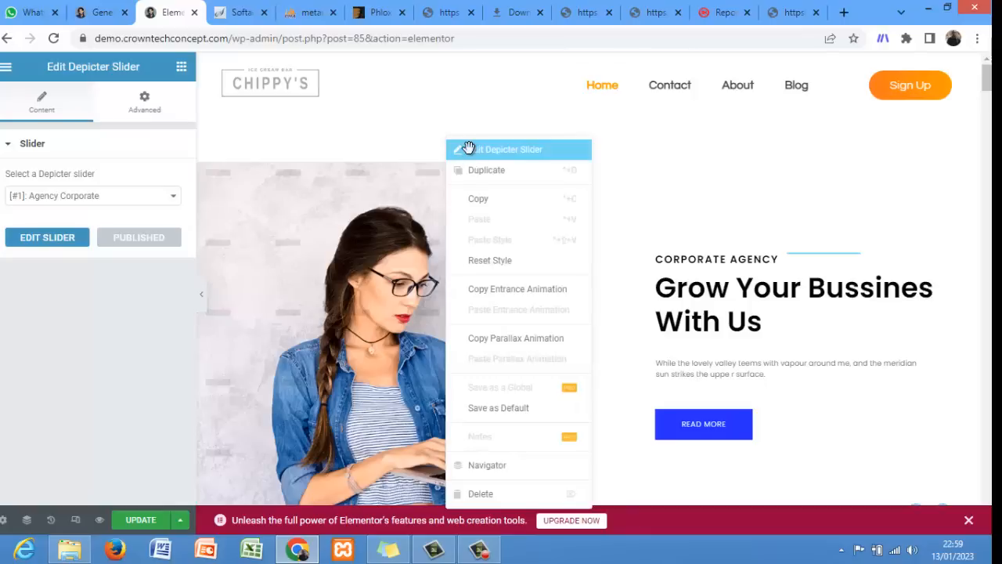
left_click(468, 148)
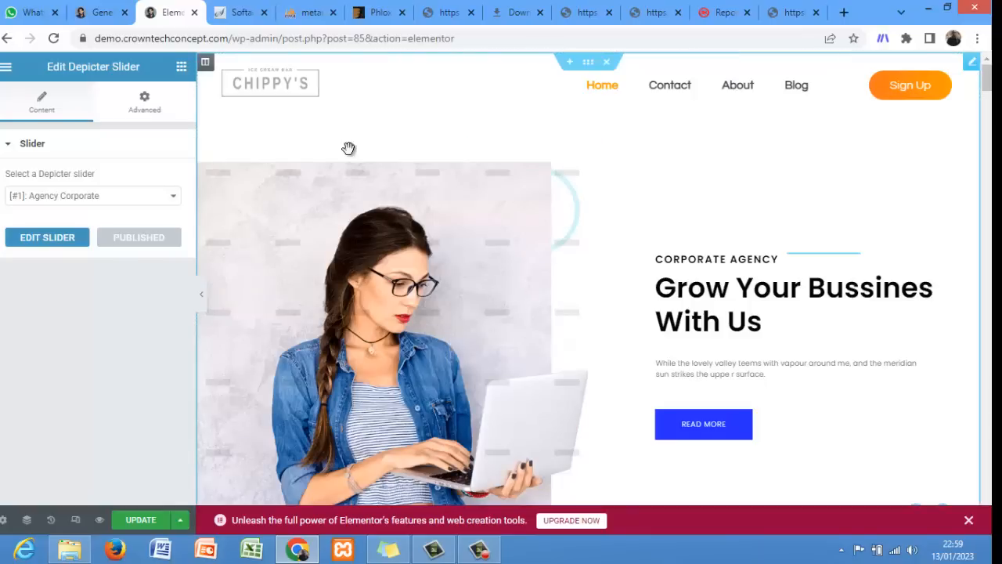
left_click(47, 238)
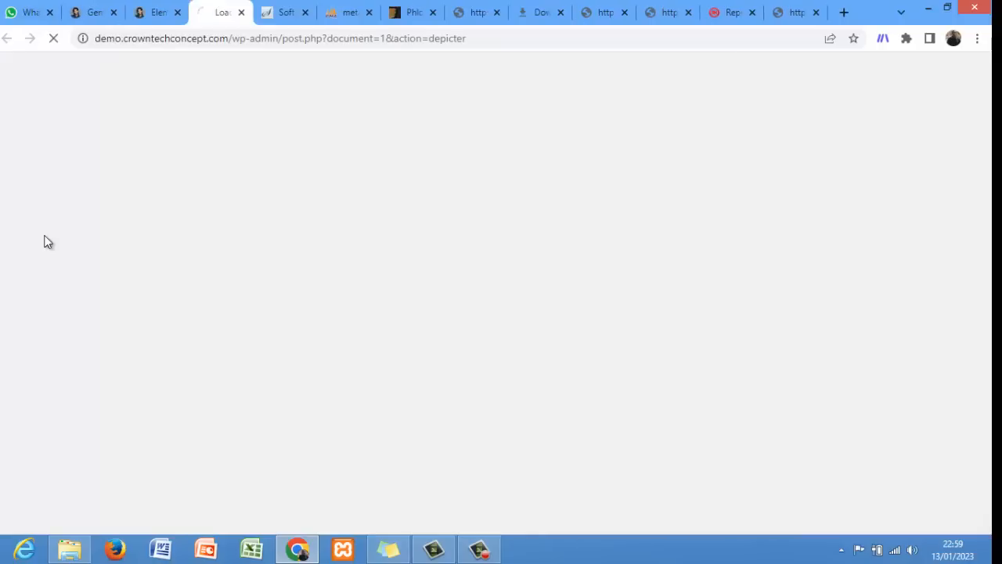
left_click(150, 18)
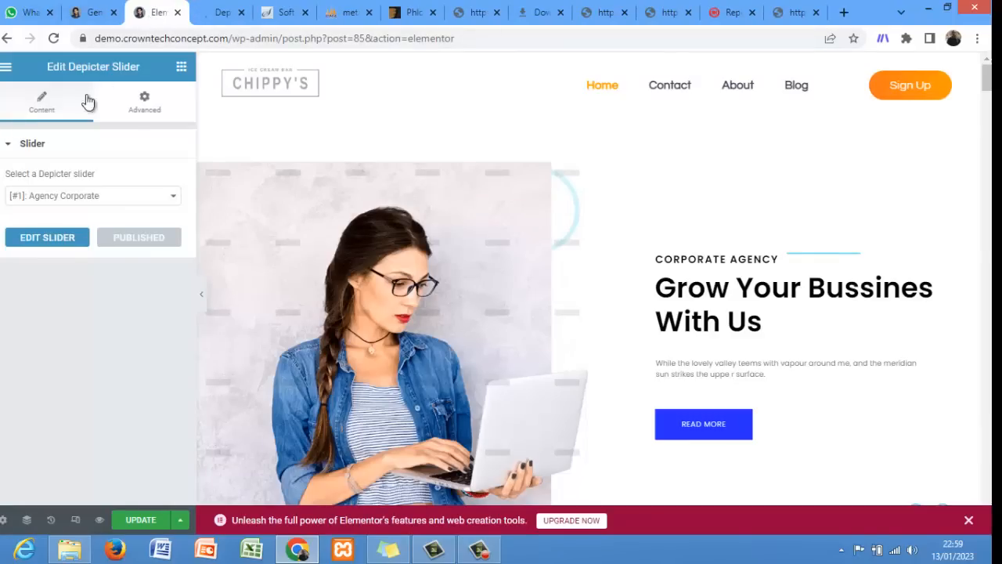
left_click(219, 9)
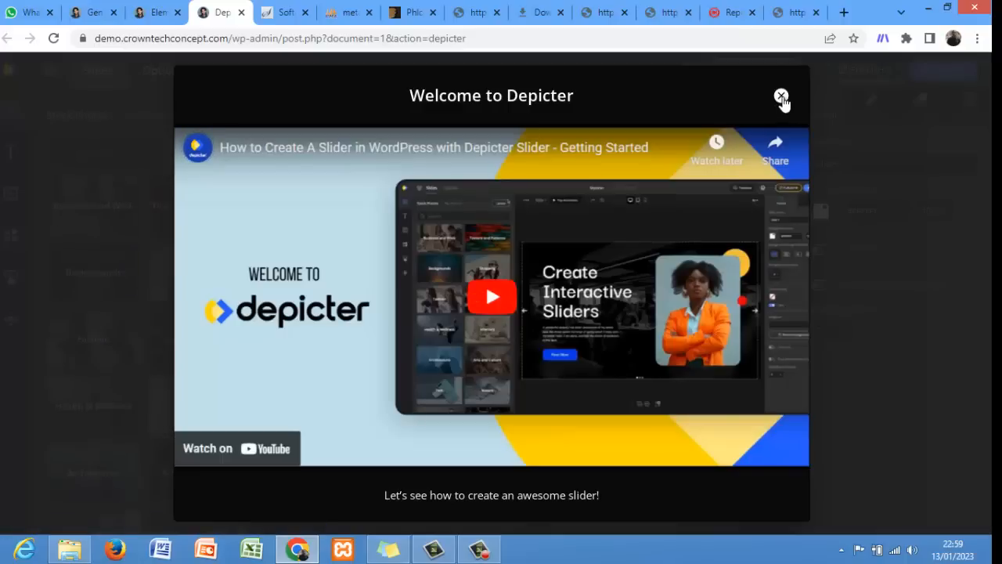
left_click(781, 97)
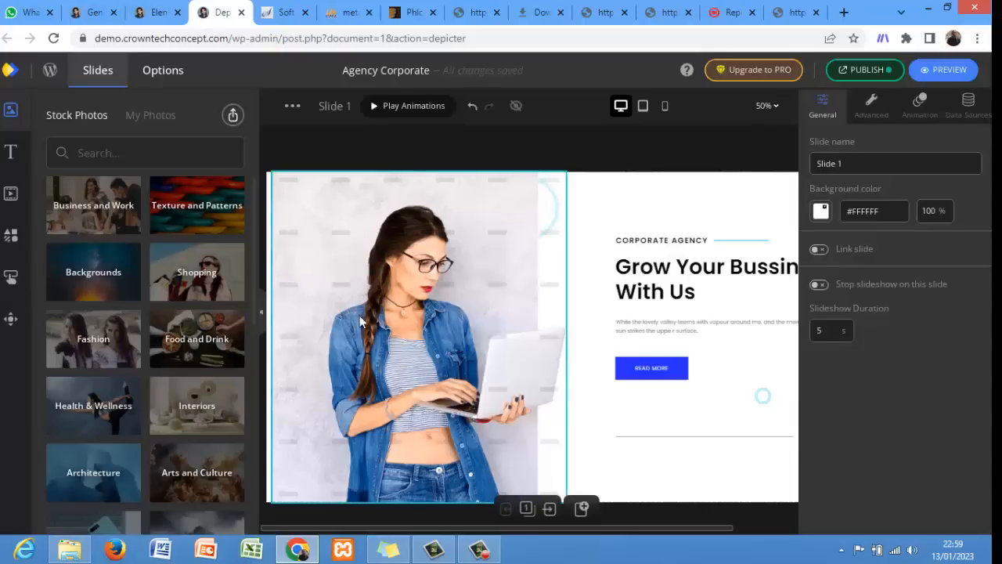
- Select Image 1, the photo of the woman with the laptop on Slide 1, and check its available editing options
left_click(406, 340)
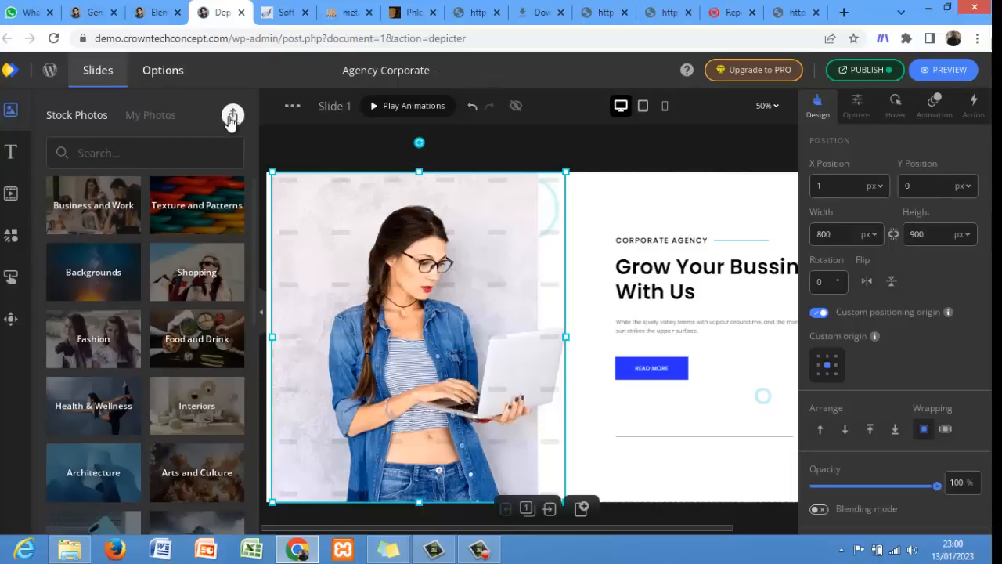
right_click(389, 224)
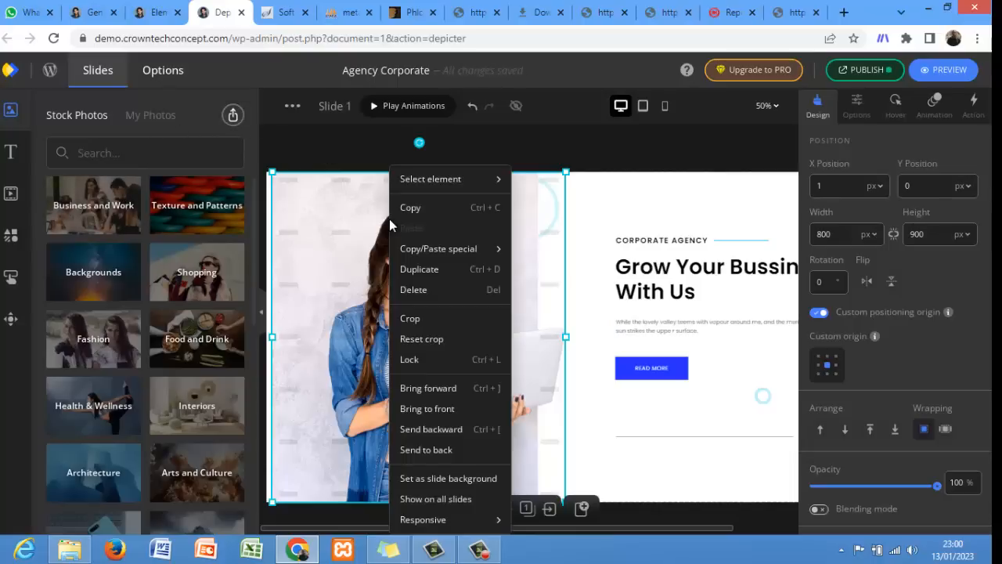
mouse_move(444, 182)
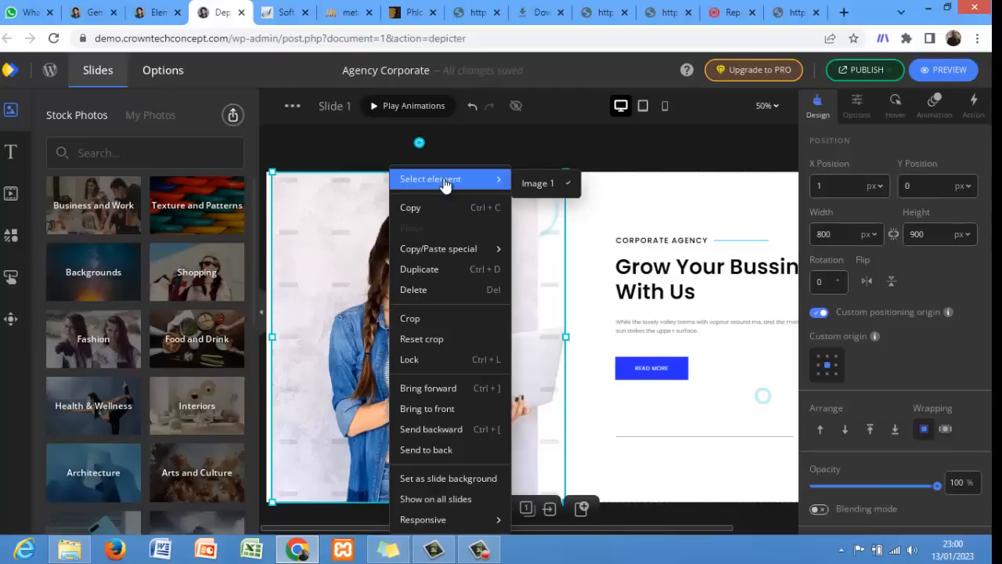
left_click(543, 184)
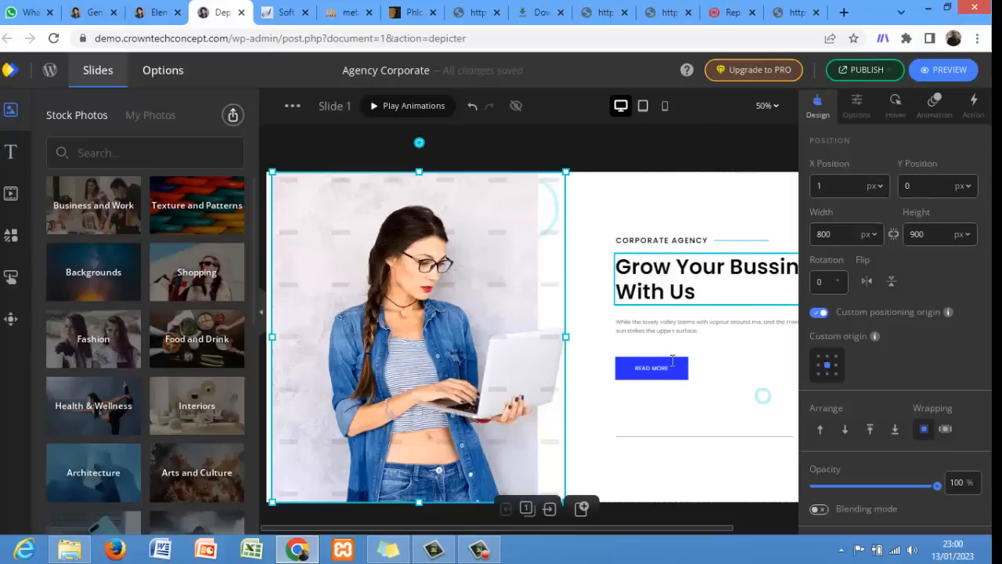
- Move the READ MORE button to about X 926, Y 508 px and cut the description's ending so it stops at "sun strikes"
left_click(644, 356)
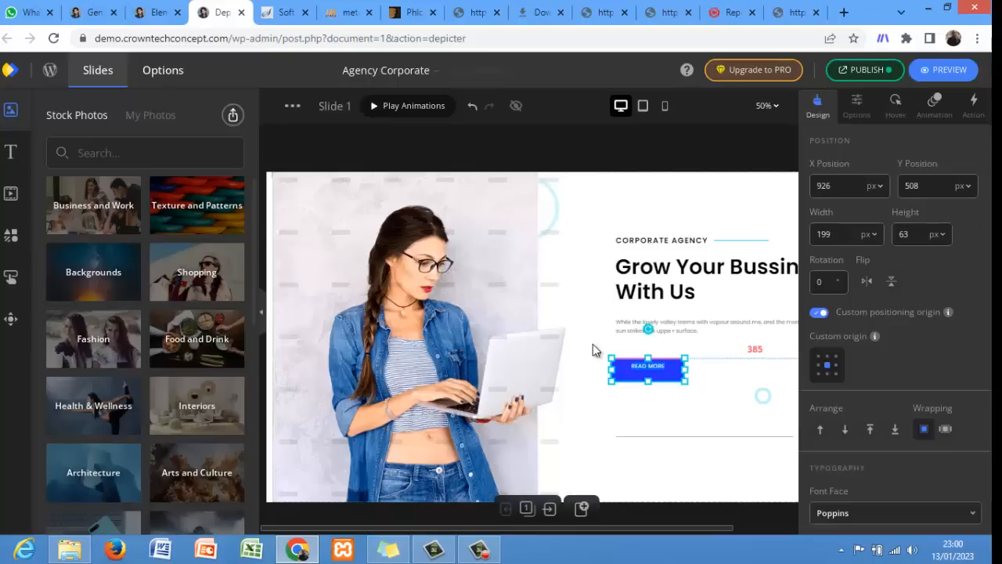
key("Escape")
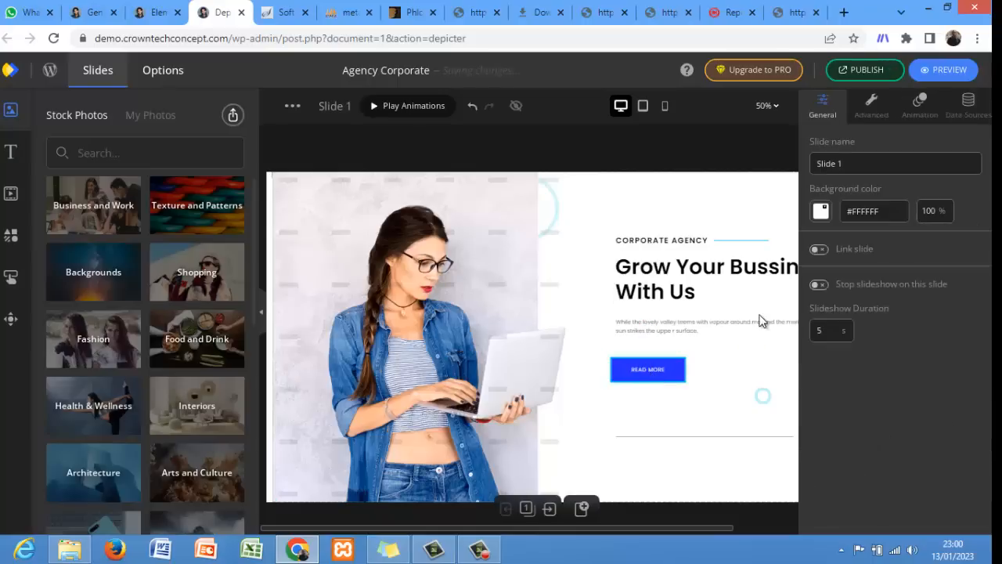
left_click(648, 329)
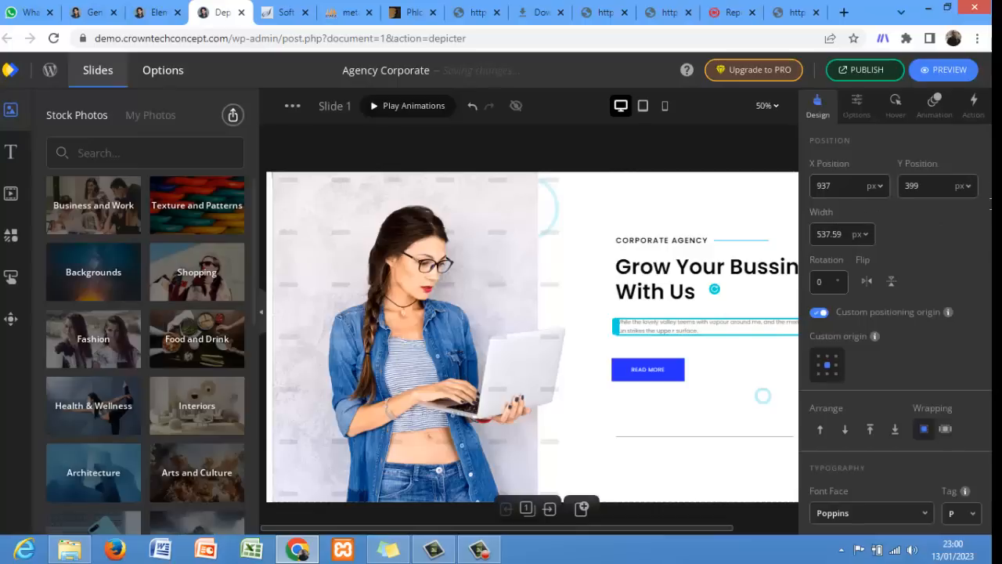
left_click_drag(966, 172, 764, 153)
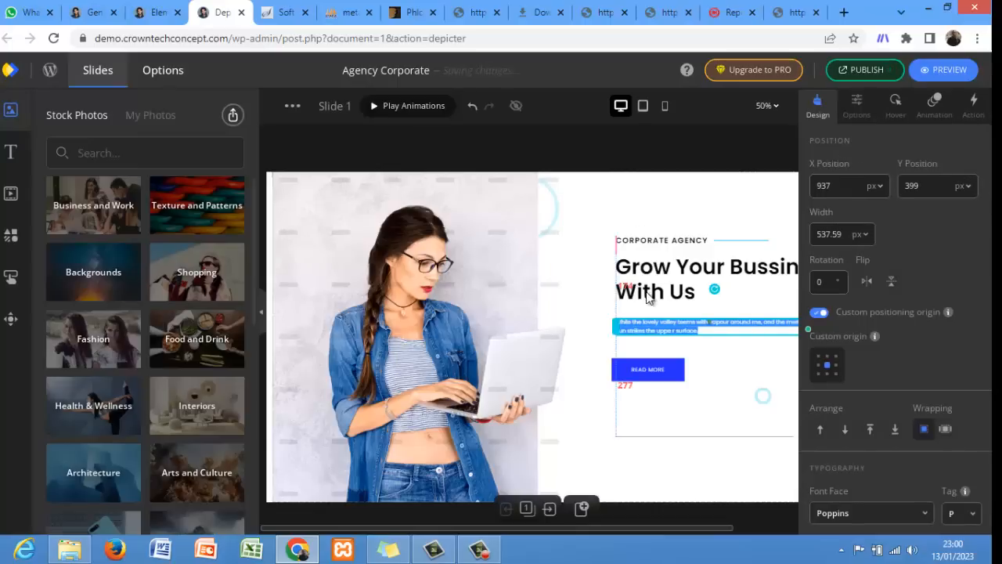
left_click(739, 330)
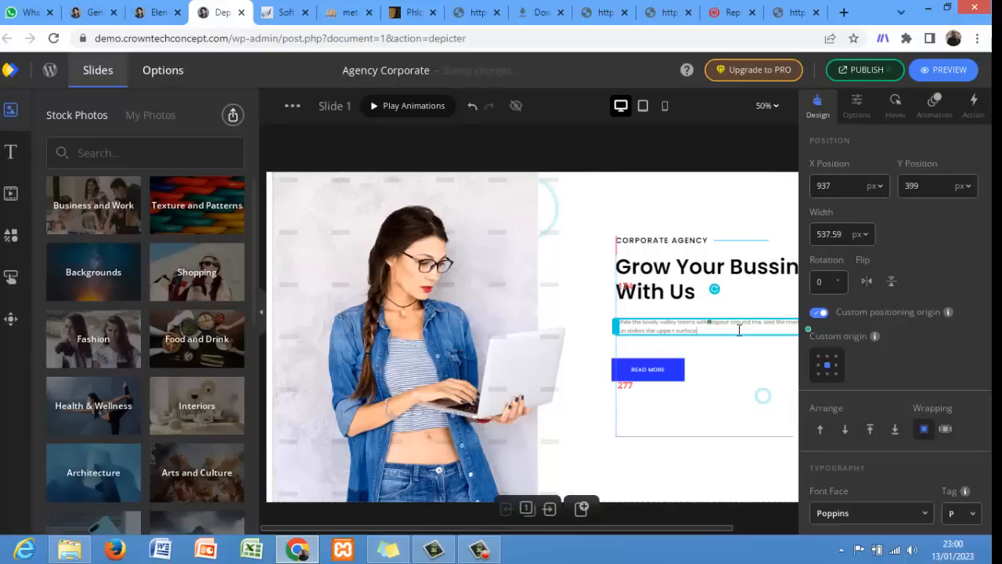
key("BackSpace")
key("BackSpace")
key("BackSpace")
key("BackSpace")
key("BackSpace")
key("BackSpace")
key("BackSpace")
- Resize the photo of the woman to about 662 by 794 px
left_click(479, 267)
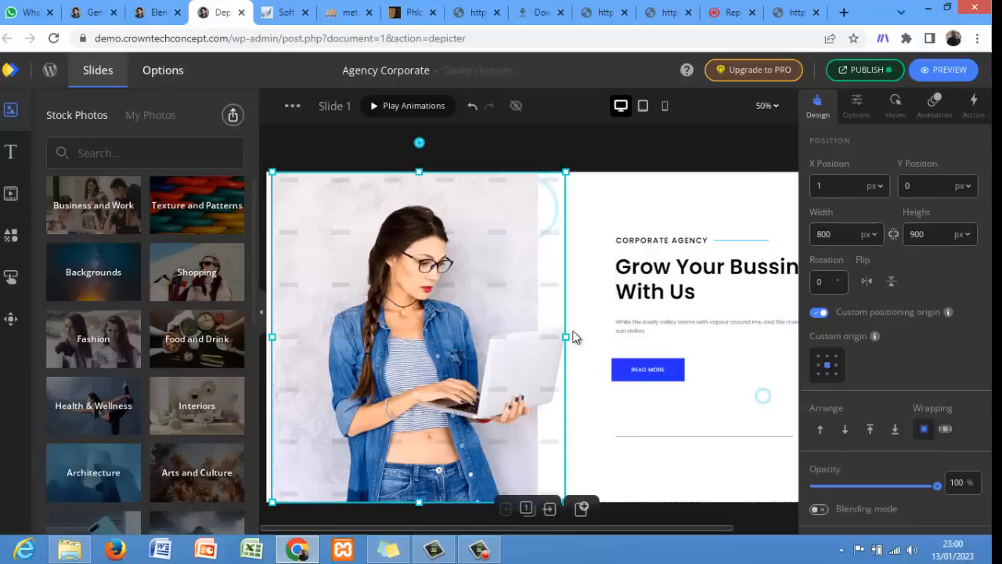
left_click_drag(563, 336, 514, 336)
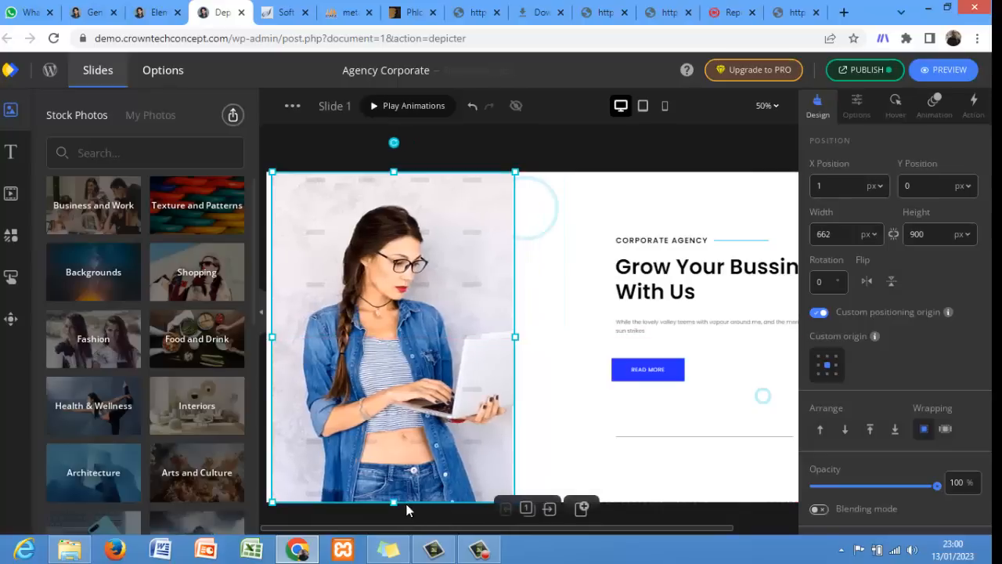
left_click_drag(394, 501, 393, 463)
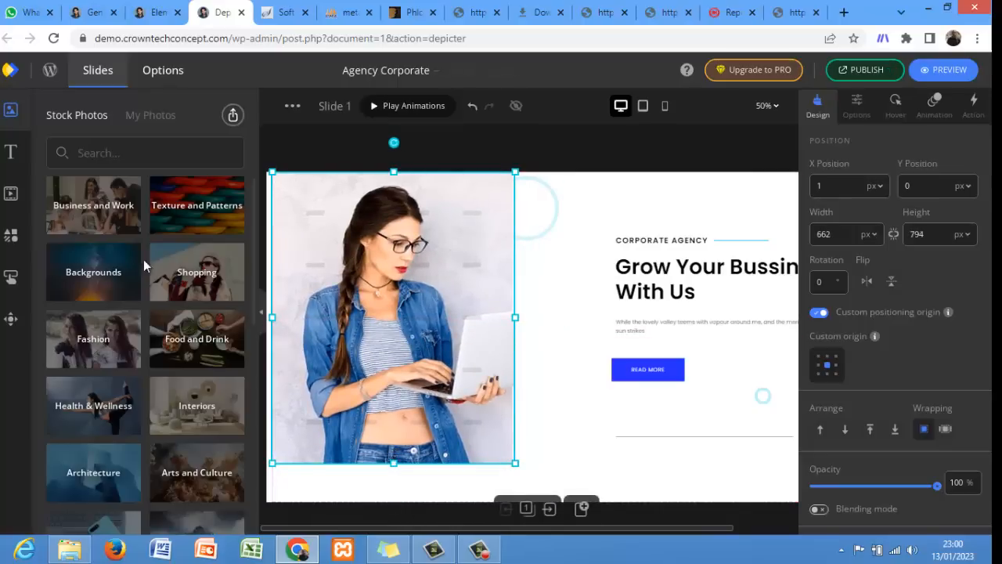
- Replace the photo of the woman with the Business and Work stock photo of gesturing hands beside a laptop
left_click(112, 213)
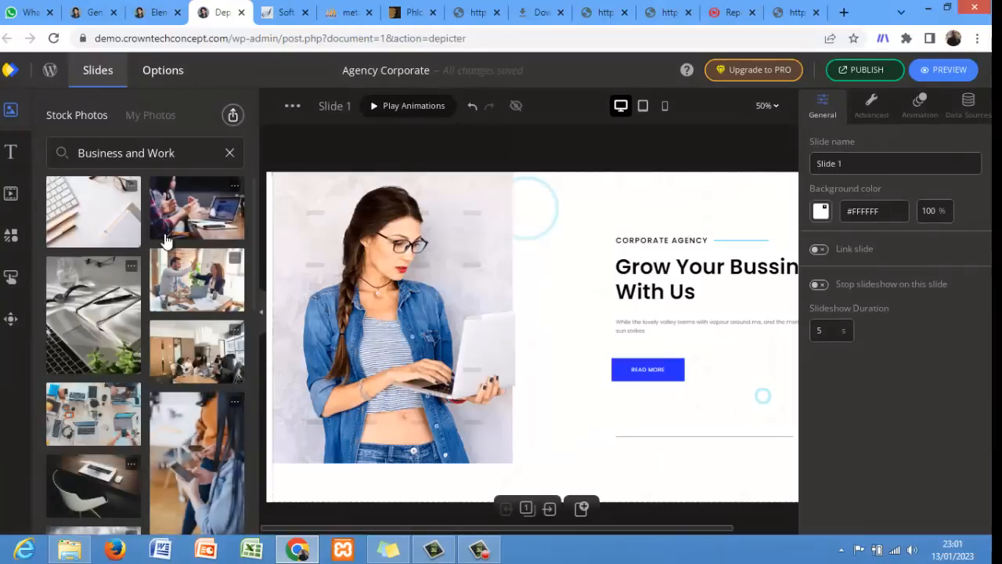
left_click(165, 237)
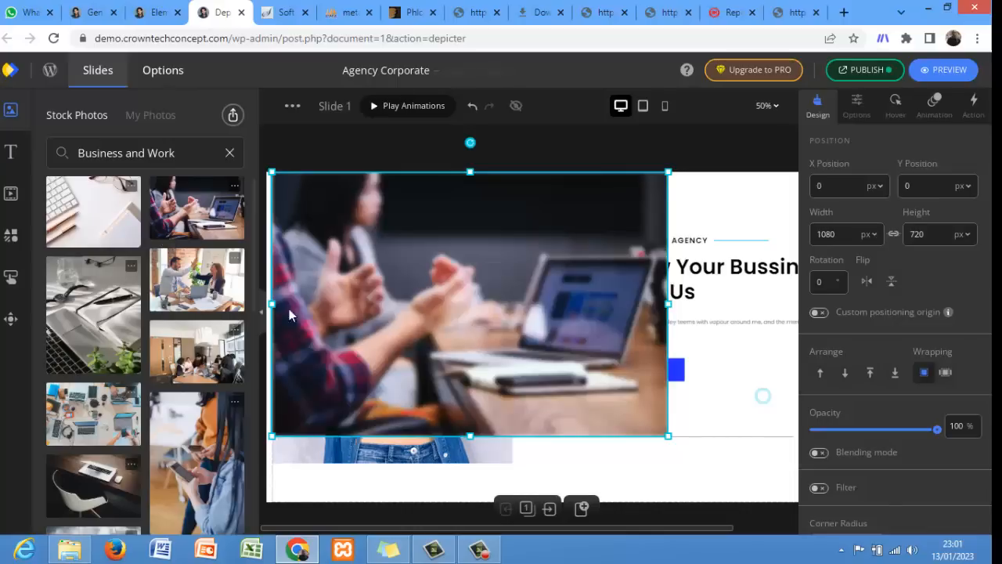
left_click(436, 457)
right_click(434, 453)
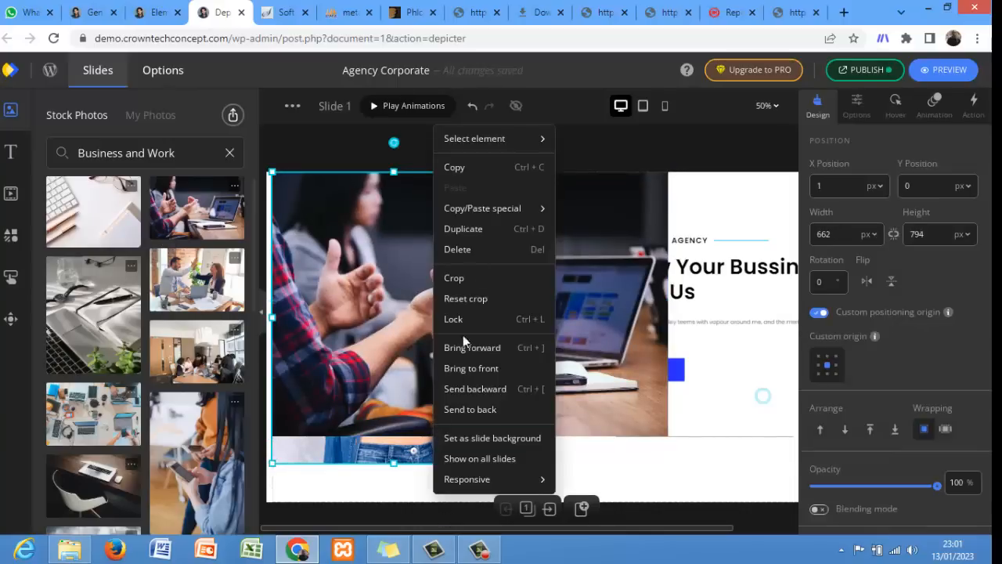
left_click(478, 252)
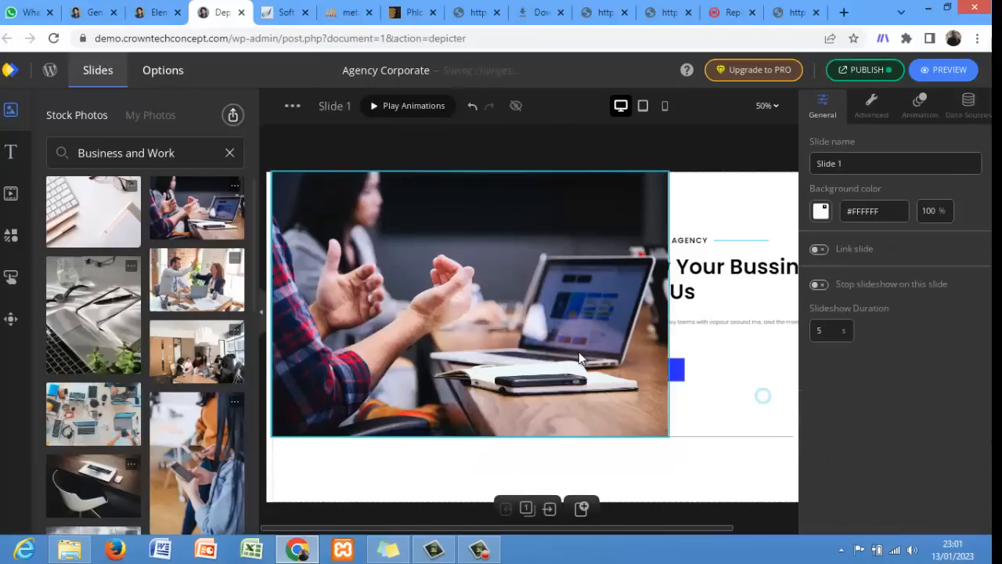
- Reposition and resize the new stock photo to fill the slide's left half, about 906 px high, with its top at about Y -6 px
left_click(661, 292)
left_click_drag(667, 291, 572, 315)
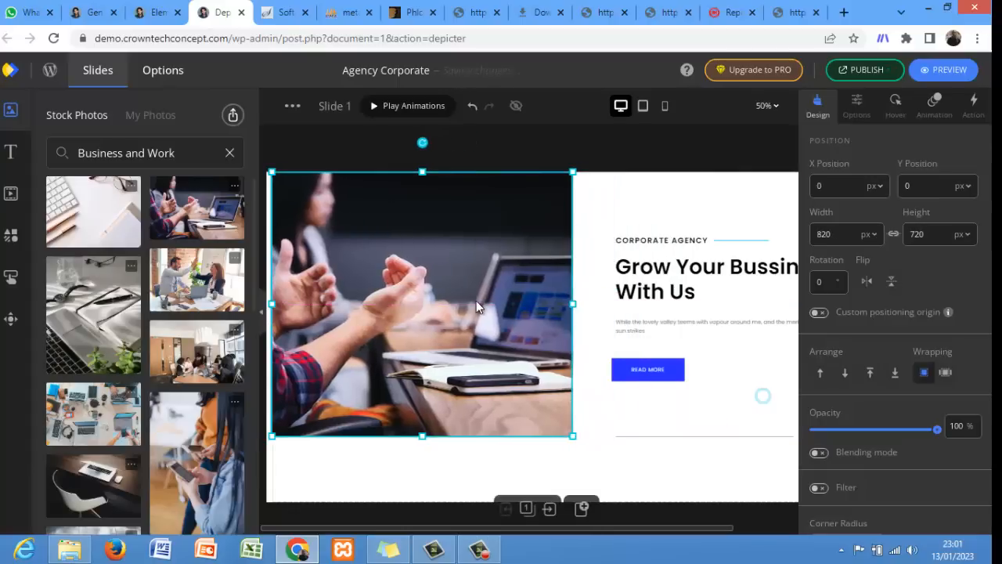
left_click_drag(476, 312, 474, 315)
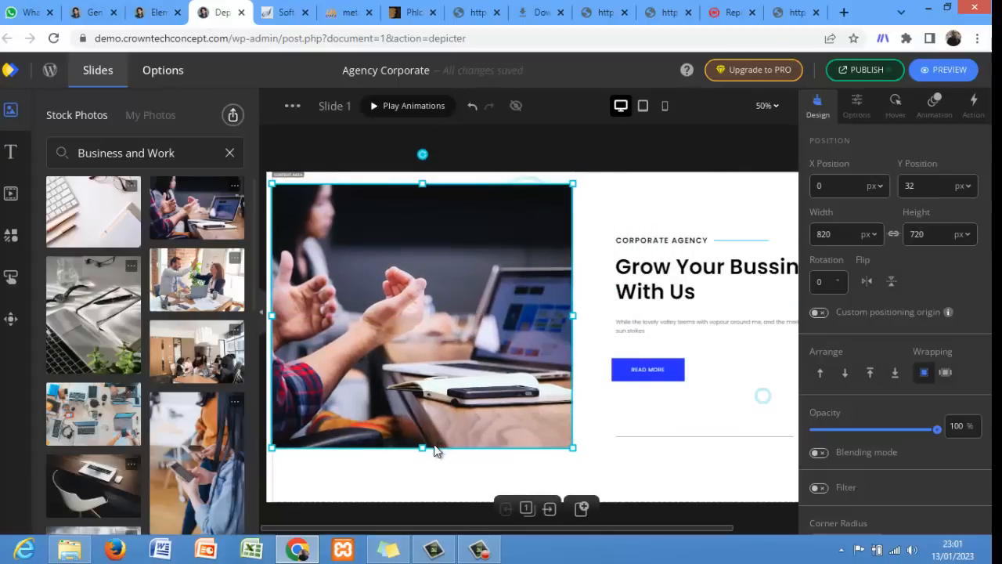
left_click_drag(421, 447, 421, 496)
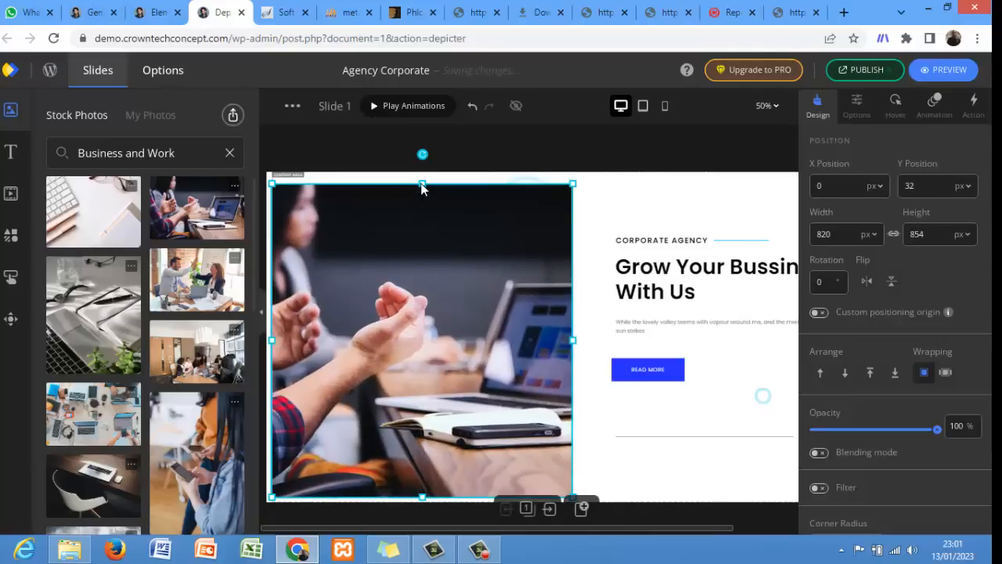
left_click_drag(421, 168, 421, 169)
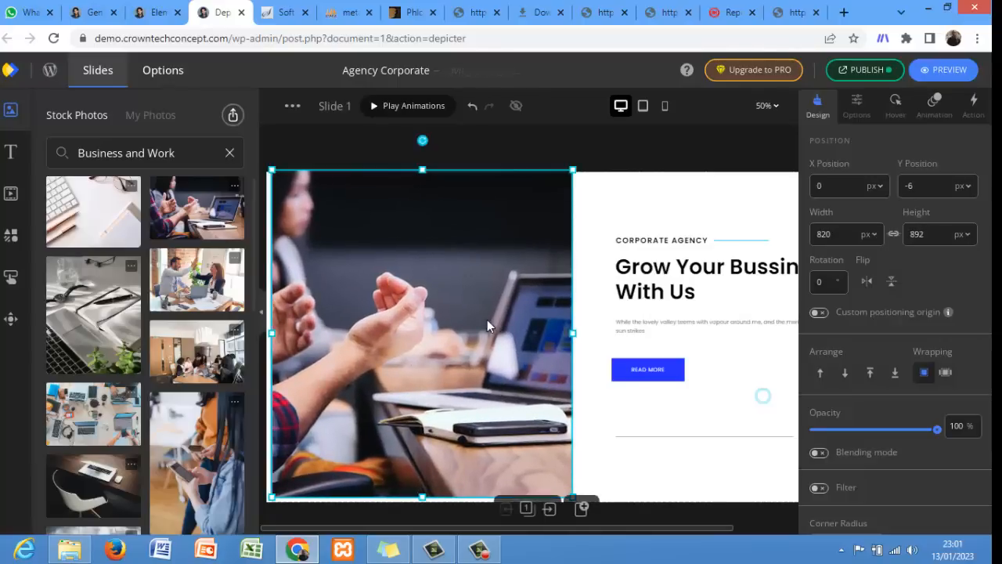
left_click_drag(422, 493, 422, 501)
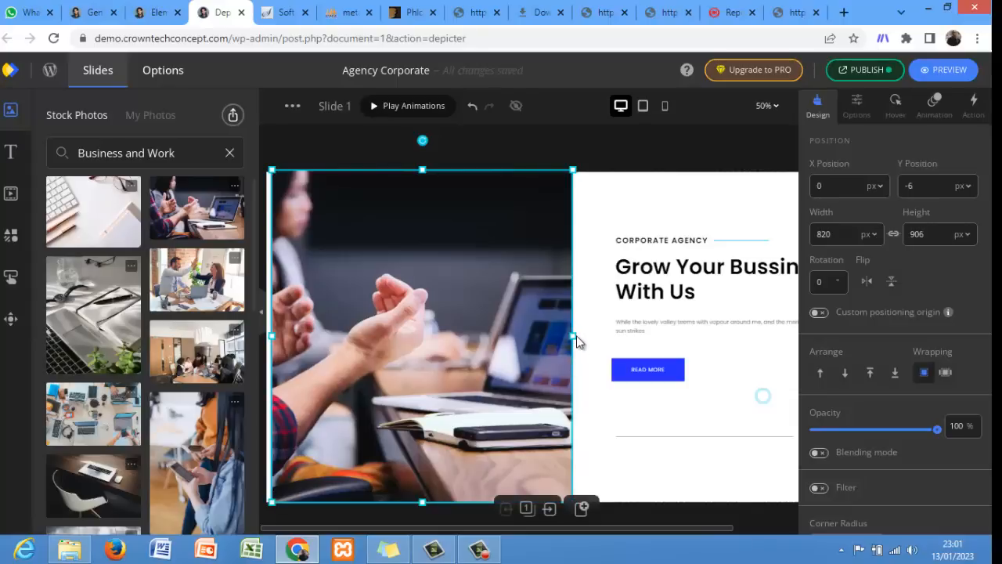
left_click_drag(568, 335, 561, 335)
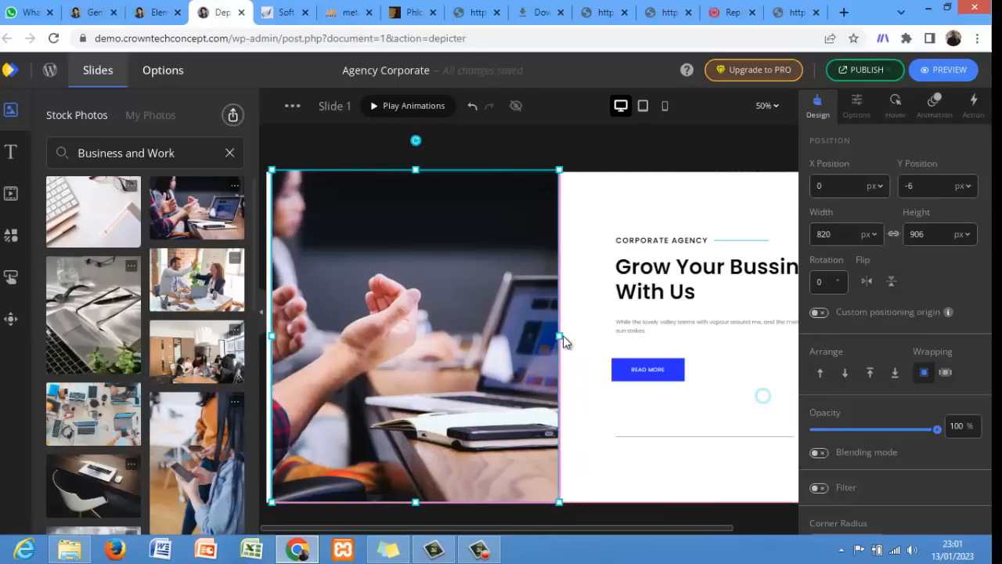
- Move the main heading to about X 820, Y 222 px and the CORPORATE AGENCY line to about X 843, Y 174 px
left_click(622, 272)
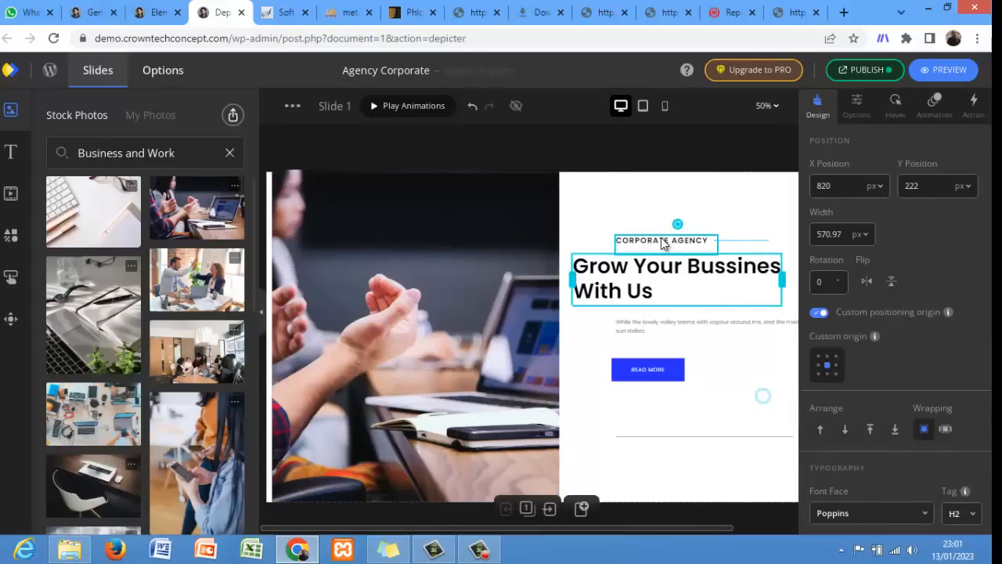
left_click_drag(661, 242, 638, 247)
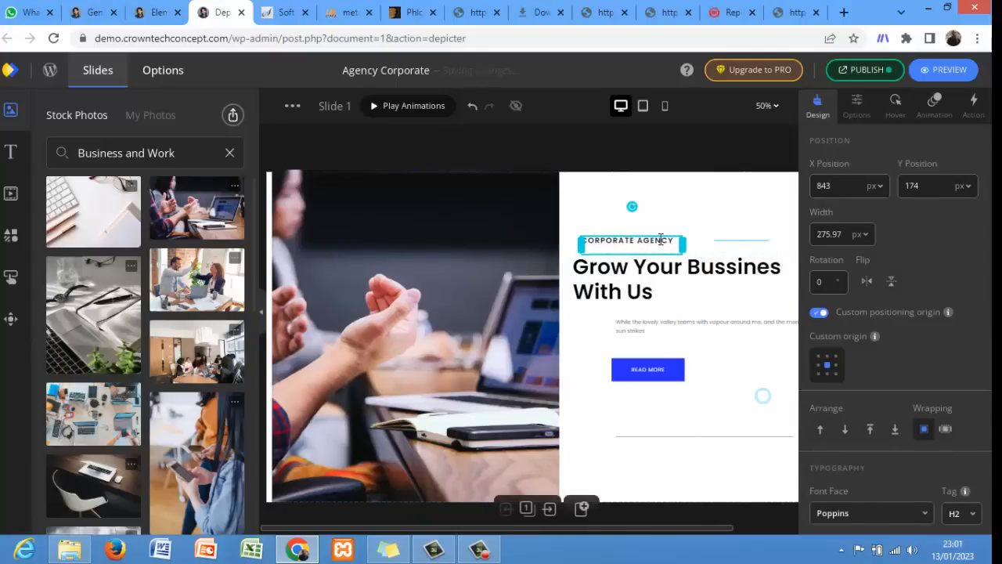
- Replace the CORPORATE AGENCY text above the heading with "Welcome to"
double_click(663, 241)
key("BackSpace")
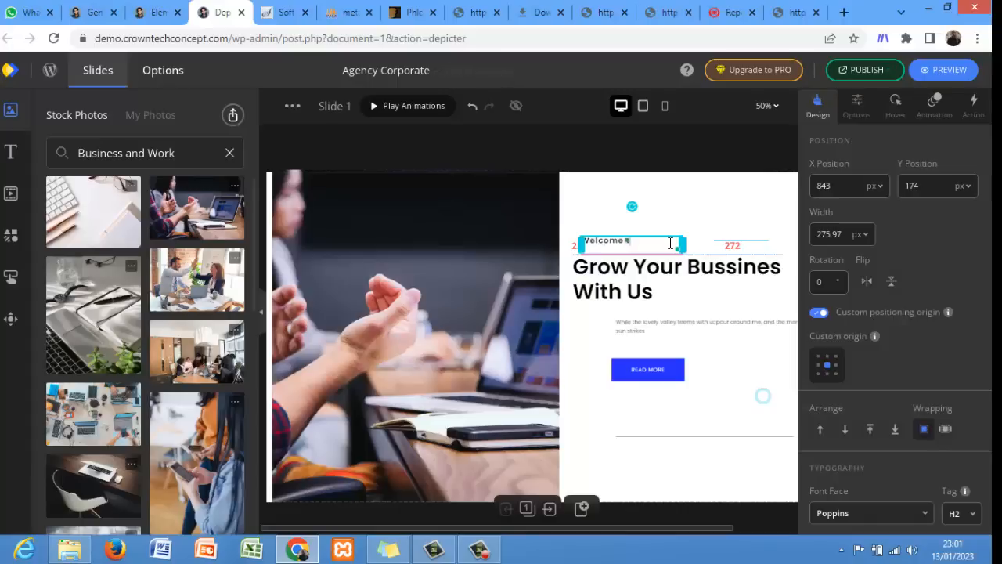
- Replace the slide's main heading text with "DEMO TUTOR AGENCY"
left_click(645, 285)
double_click(658, 294)
key("BackSpace")
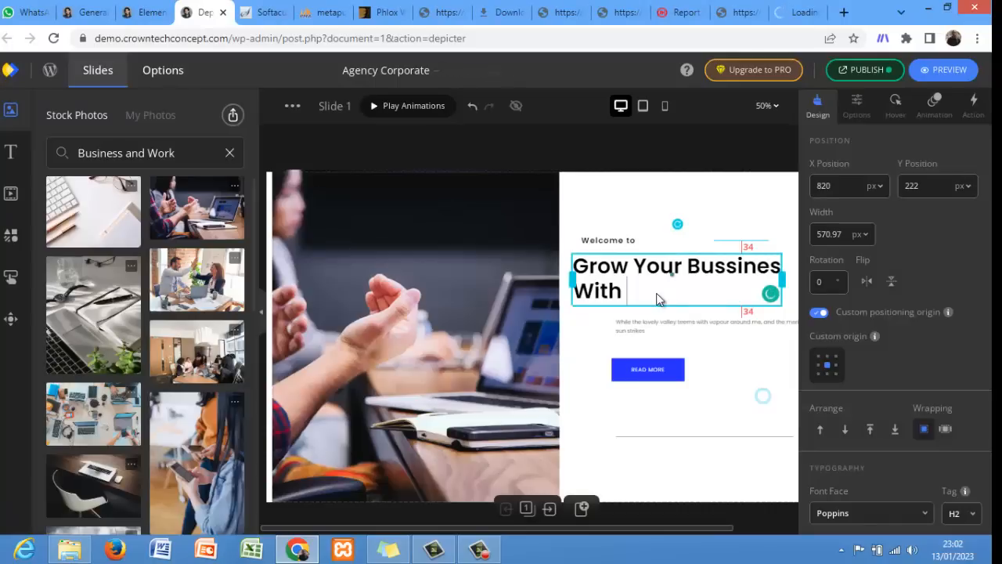
key("ctrl+a")
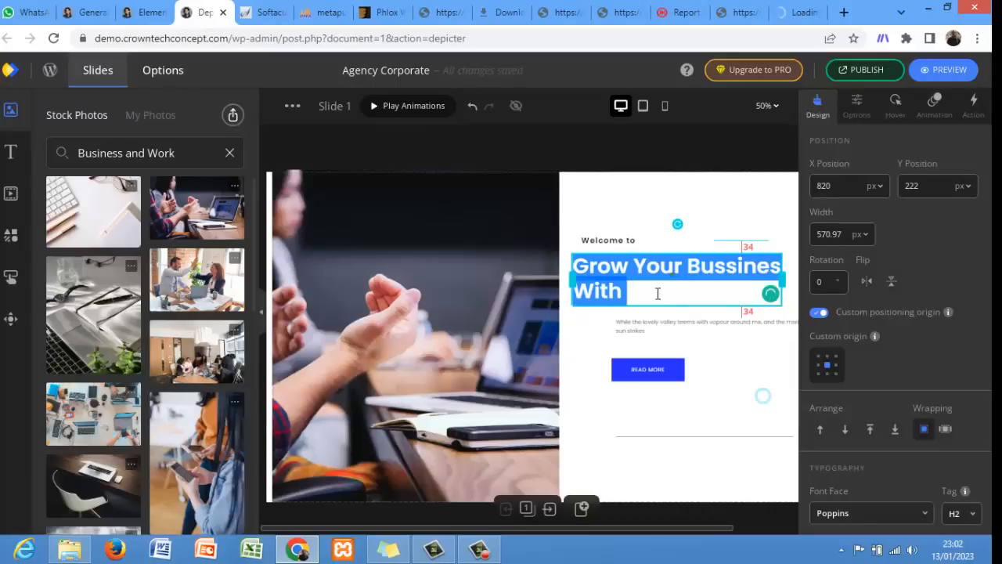
key("BackSpace")
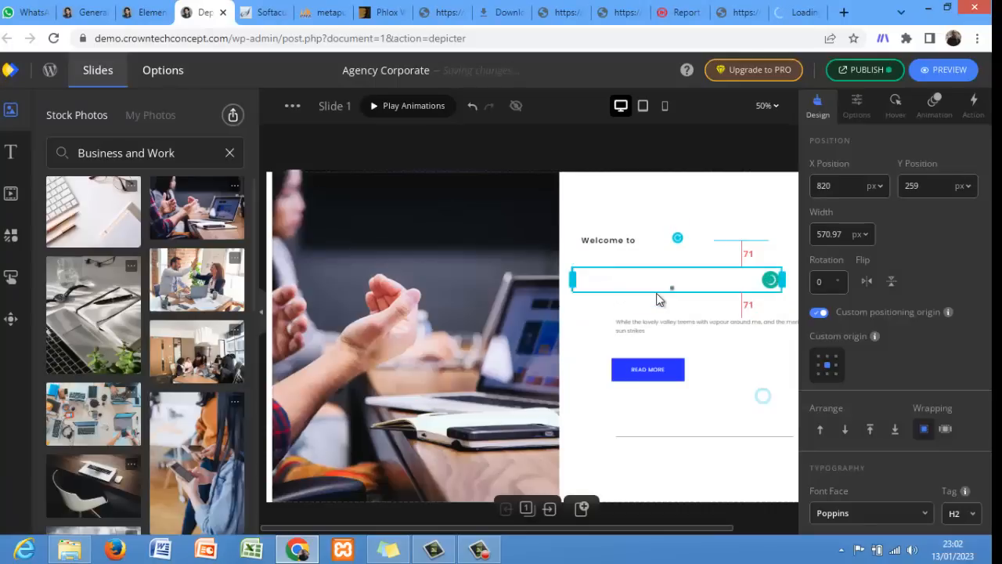
type("DEM")
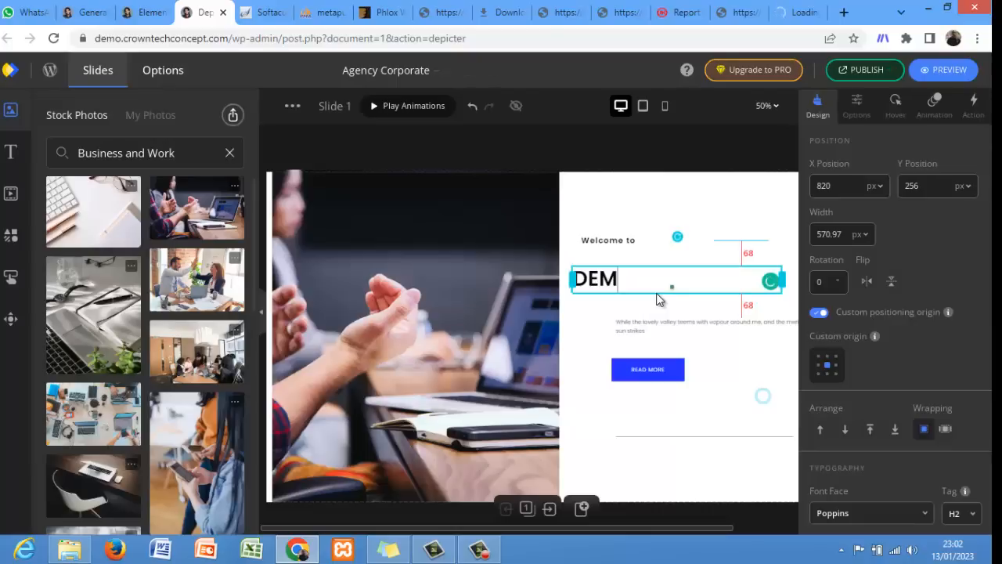
type("O TUTOR ")
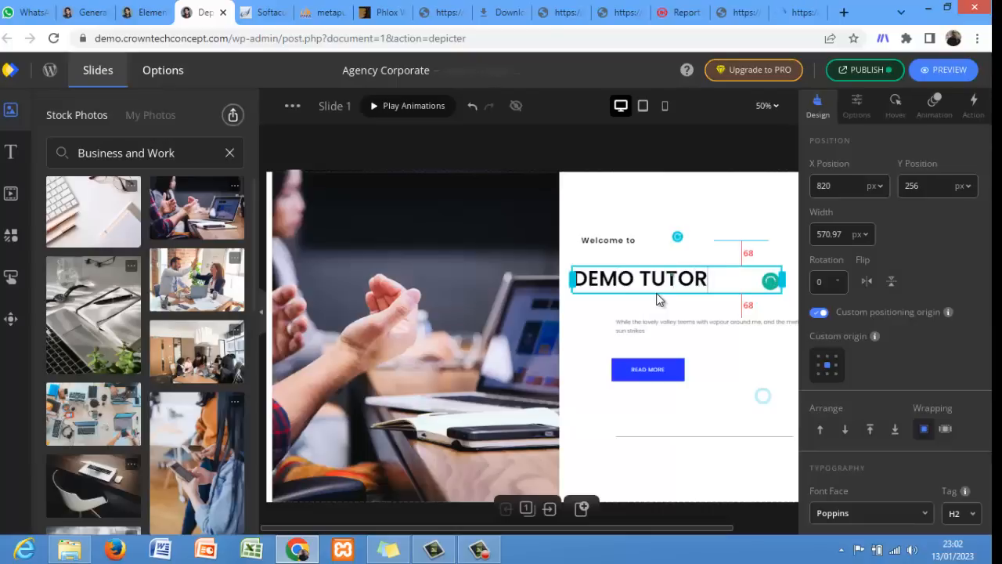
type("AGE")
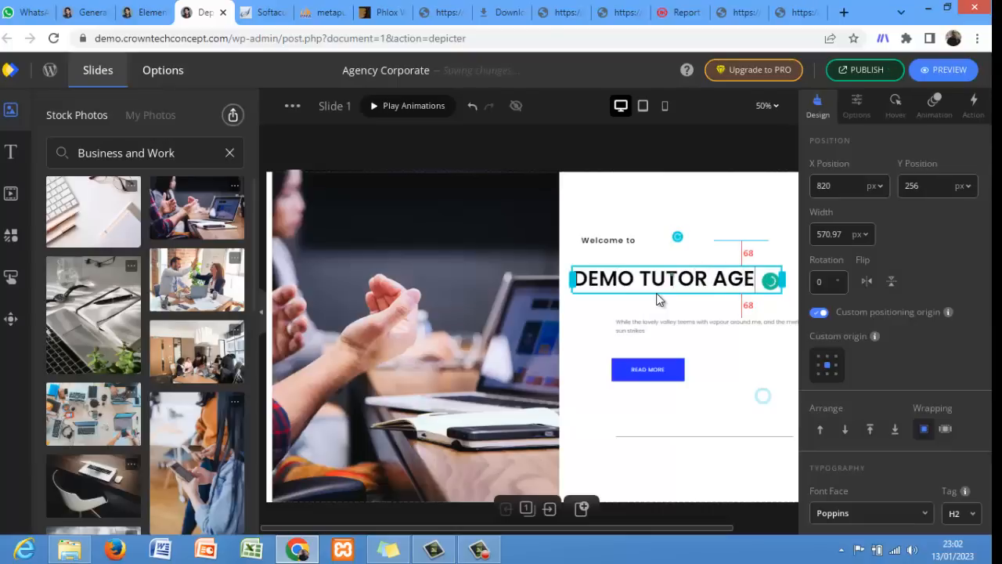
type("NCY")
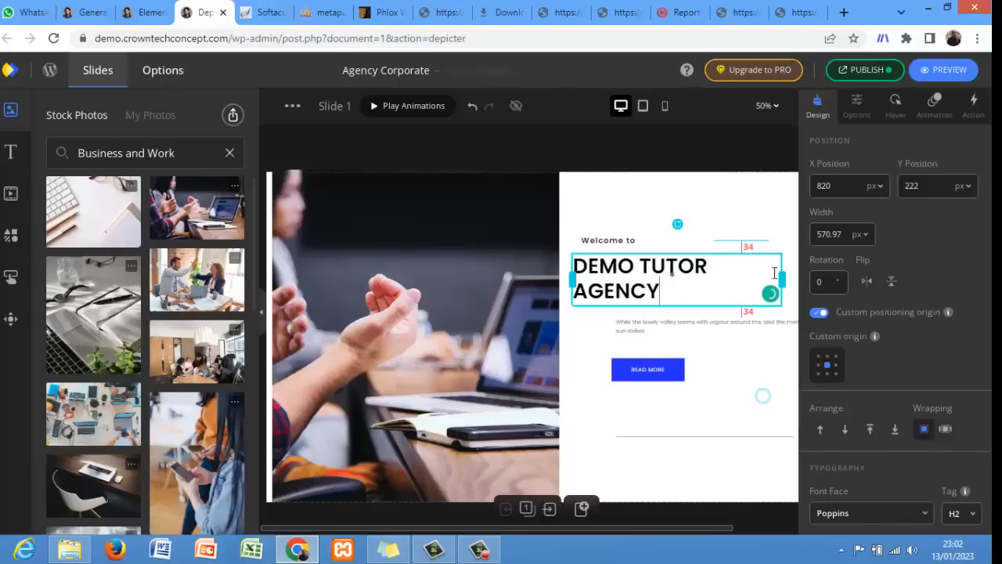
- Resize the main heading's text box to 494 px wide and move it to about X 832, Y 213 px
left_click_drag(782, 278, 822, 271)
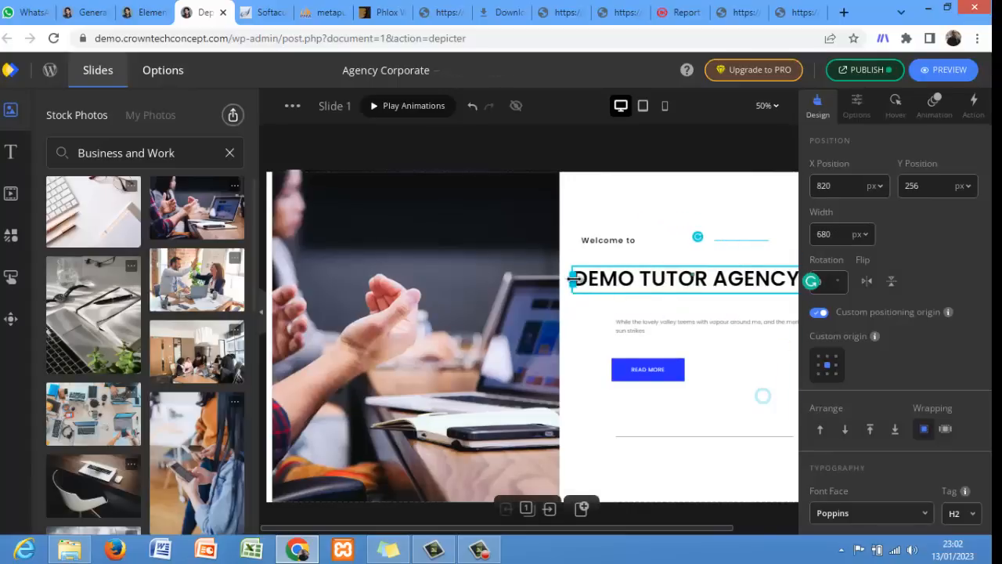
left_click_drag(572, 280, 699, 291)
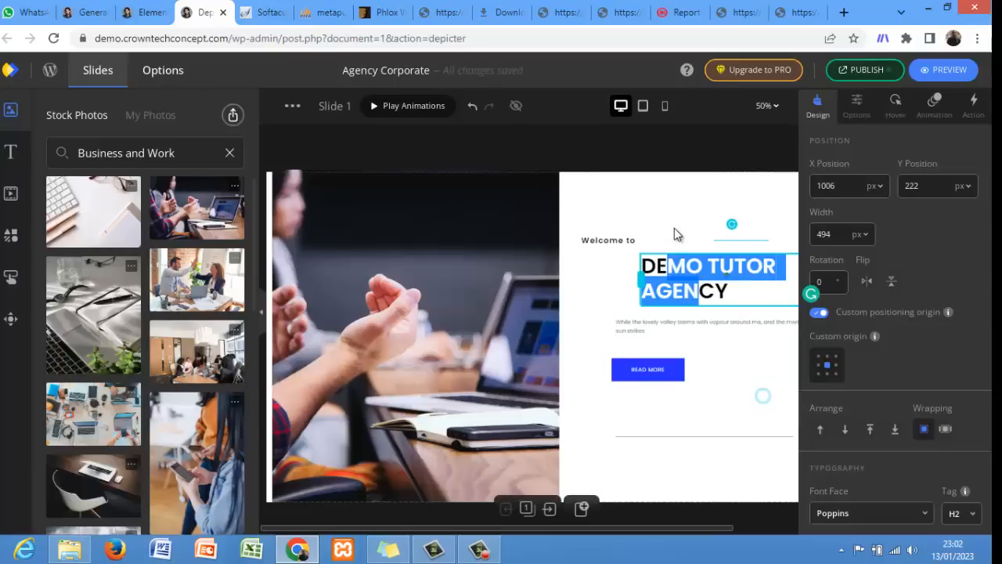
left_click(673, 227)
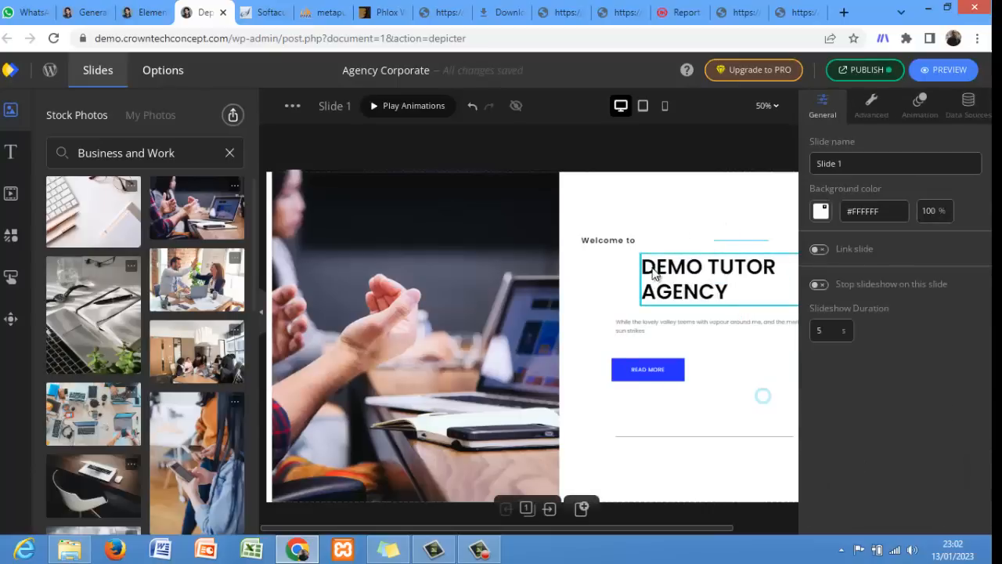
left_click_drag(655, 291, 585, 279)
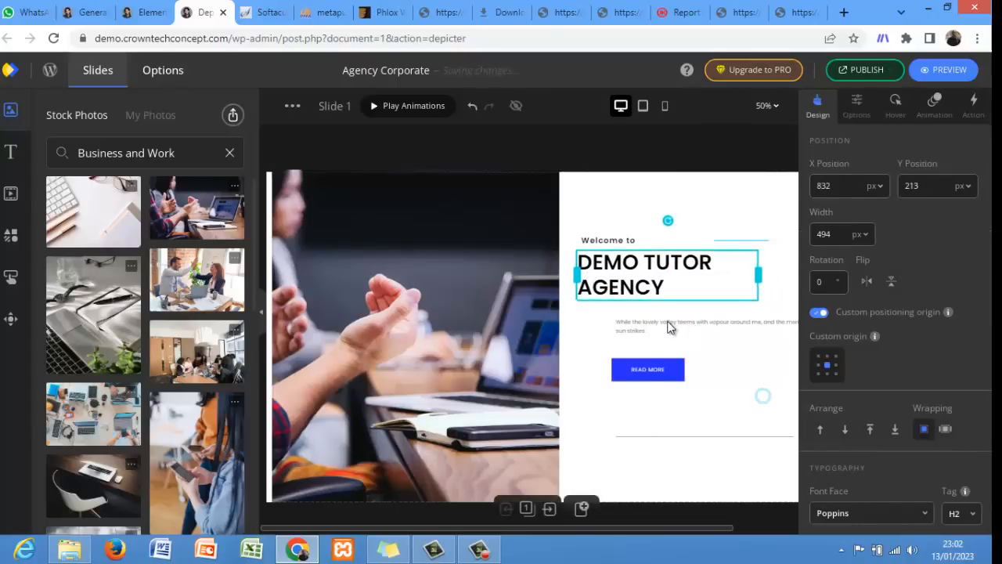
- Delete the small description paragraph between the main heading and the READ MORE button
left_click_drag(660, 330, 613, 313)
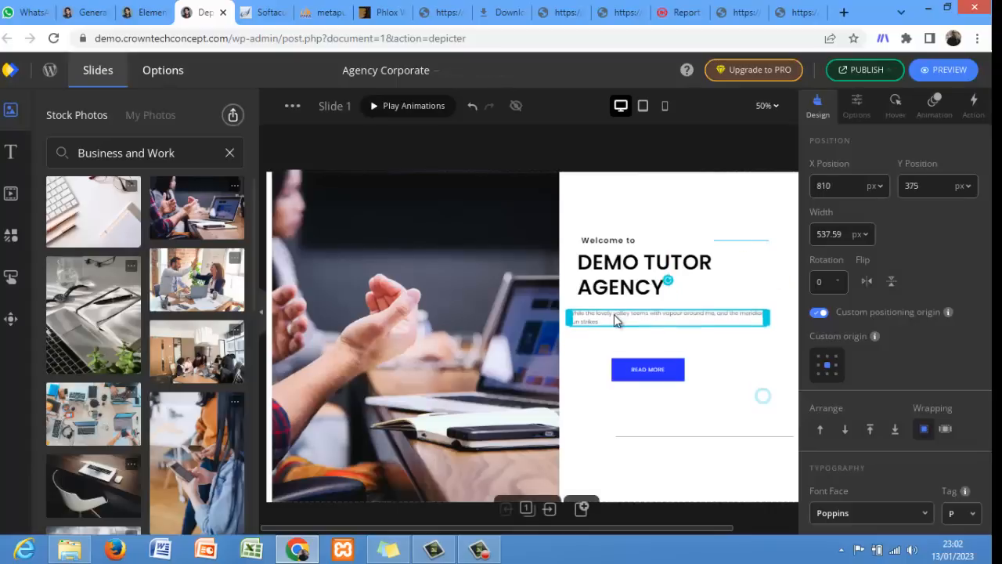
right_click(614, 314)
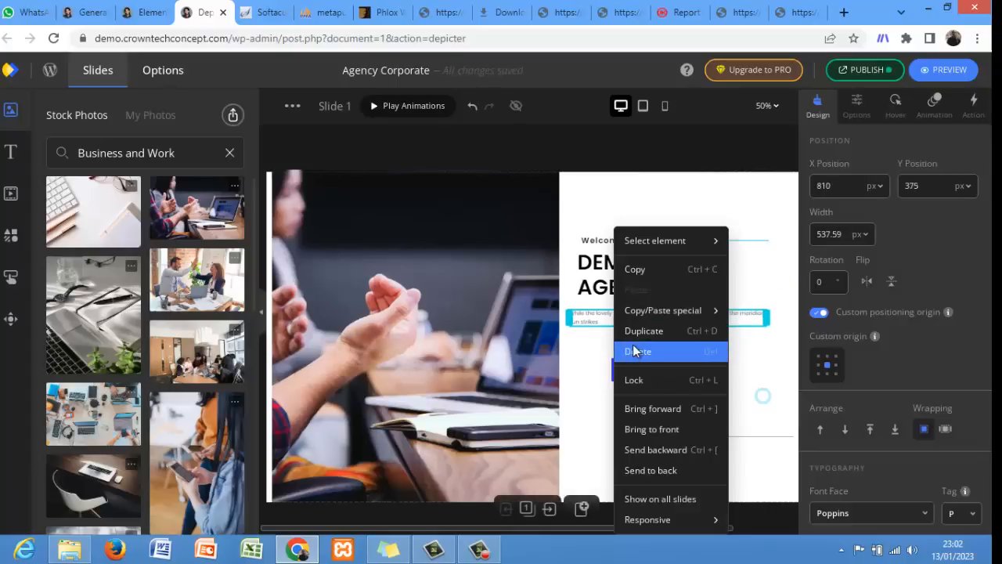
left_click(635, 351)
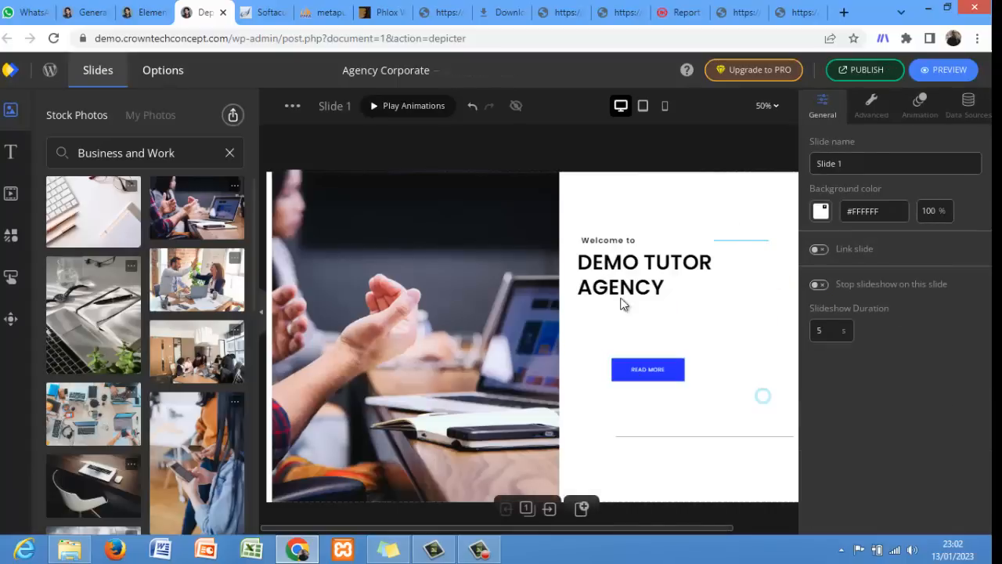
- Arrange the heading at about X 844, Y 298 px, with "Welcome to" just above it and the READ MORE button at about X 850, Y 476 px
left_click(621, 310)
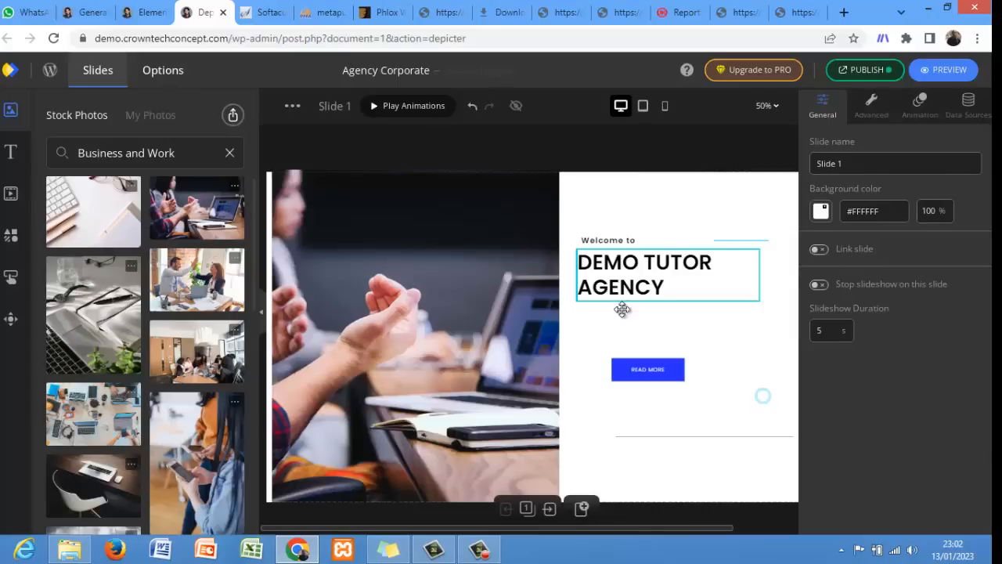
left_click_drag(621, 310, 622, 310)
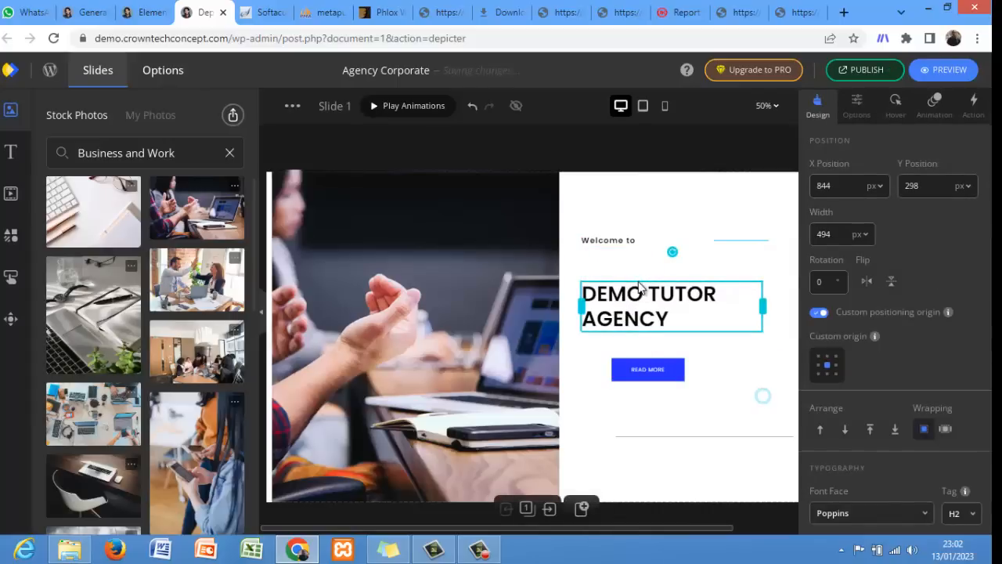
left_click_drag(602, 247, 604, 261)
left_click_drag(636, 362, 610, 354)
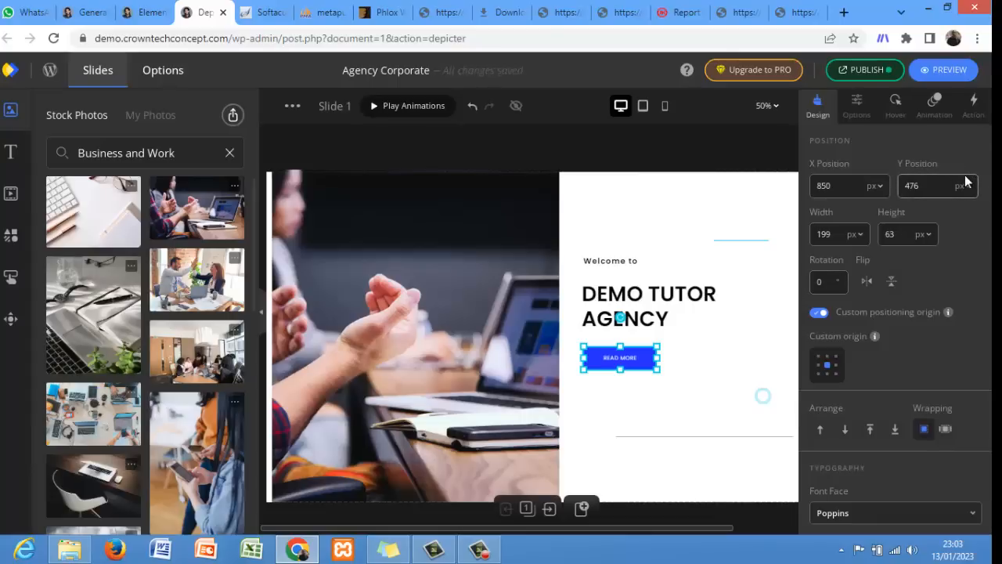
- Add a Go to URL action with the Click trigger to the READ MORE button and open its address for editing
left_click(969, 114)
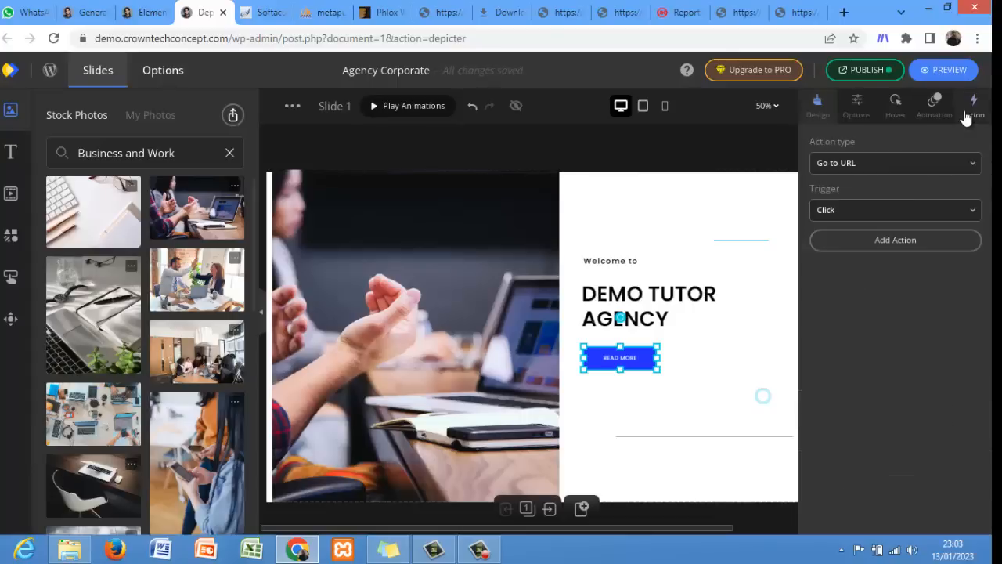
left_click(898, 164)
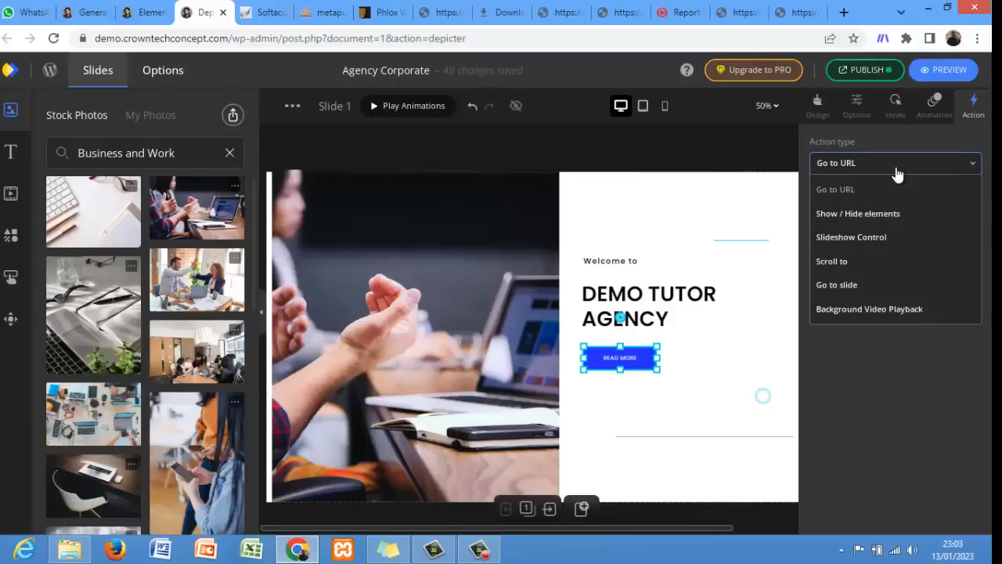
left_click(897, 185)
left_click(895, 209)
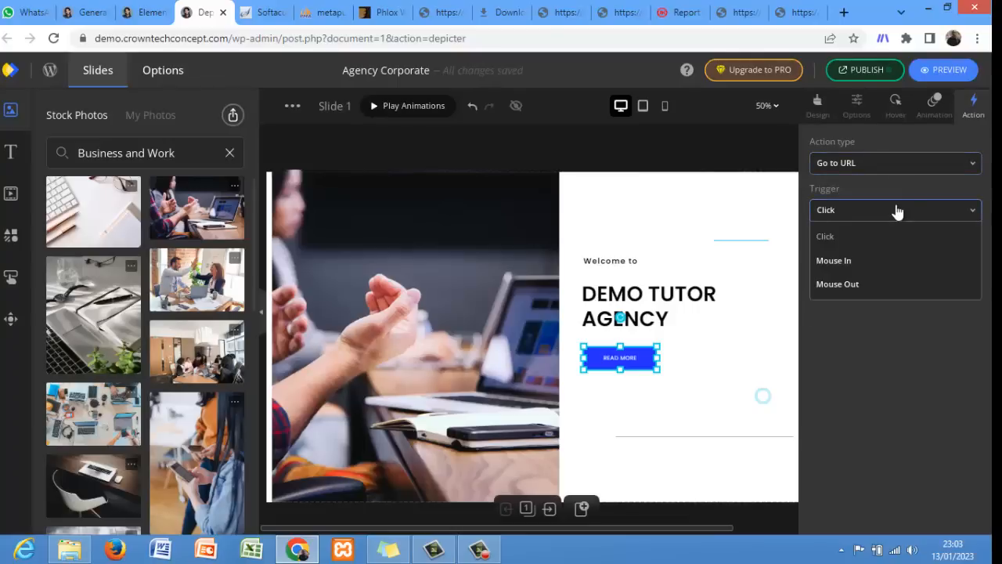
left_click(894, 214)
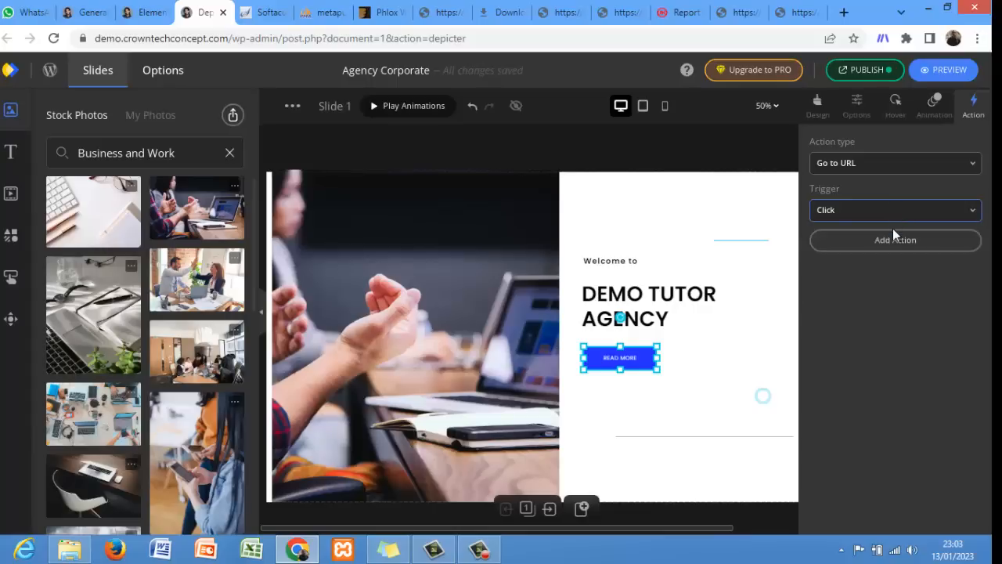
left_click(895, 241)
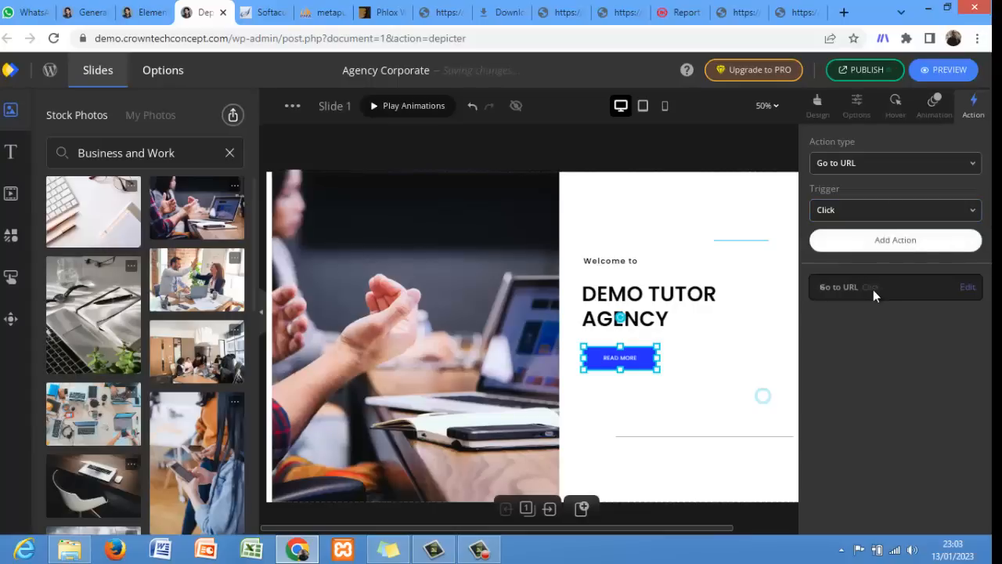
left_click(966, 289)
left_click(890, 338)
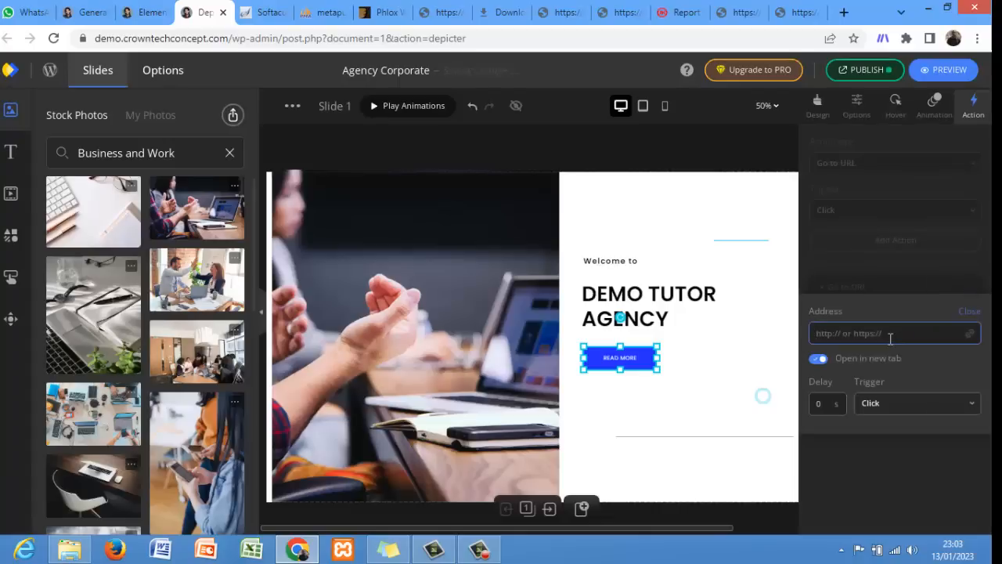
left_click(671, 12)
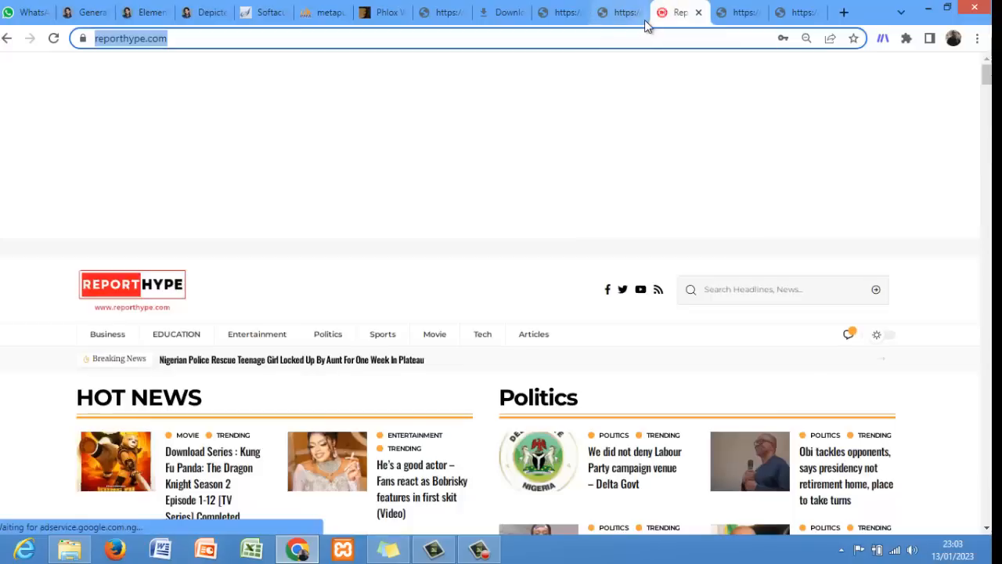
left_click(205, 10)
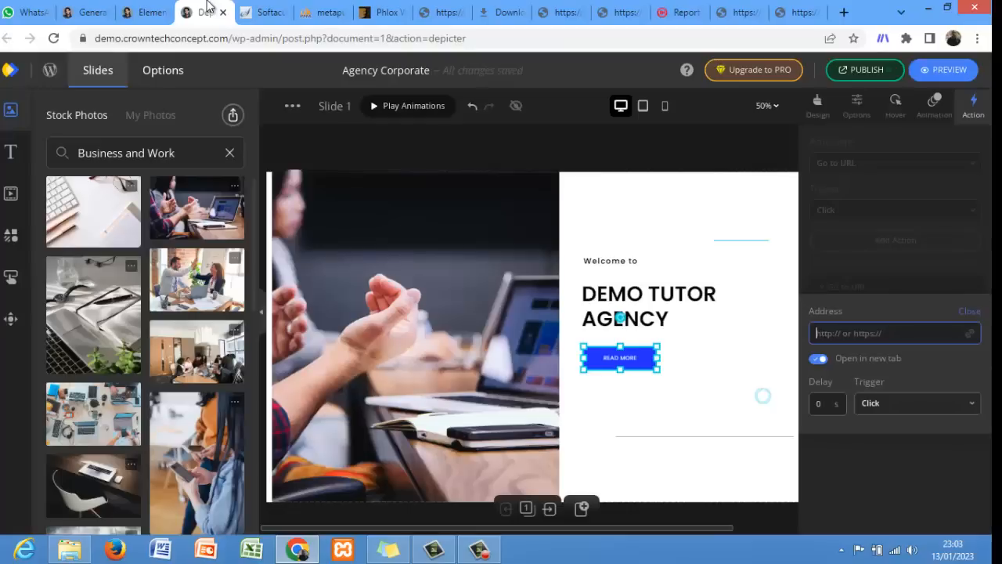
type("https://reporthype.com/")
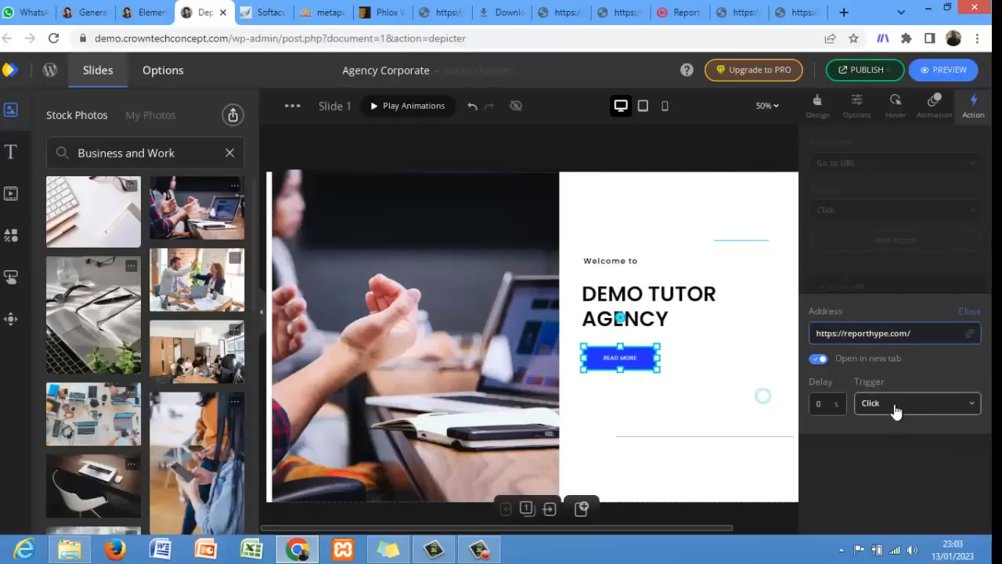
left_click(969, 313)
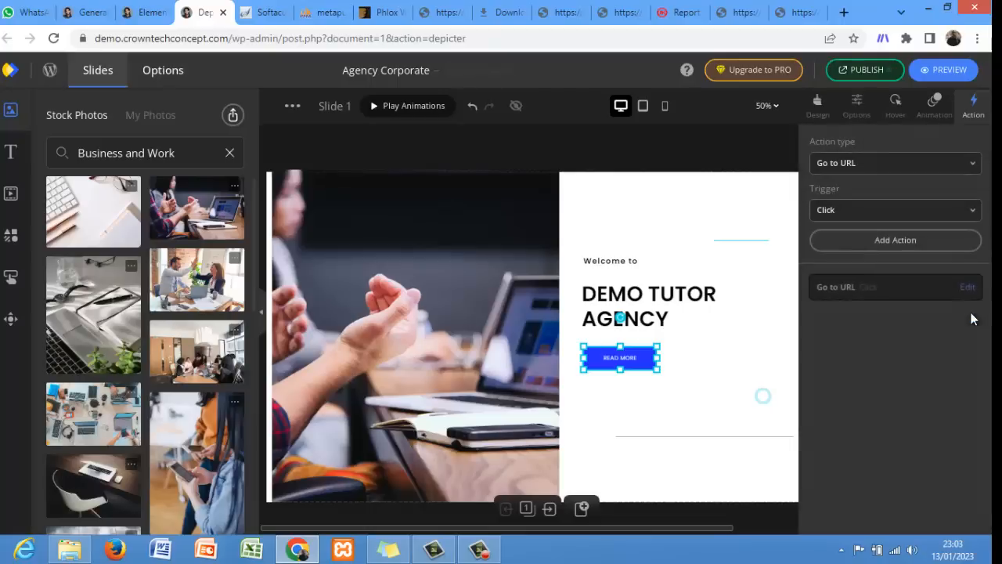
left_click(969, 289)
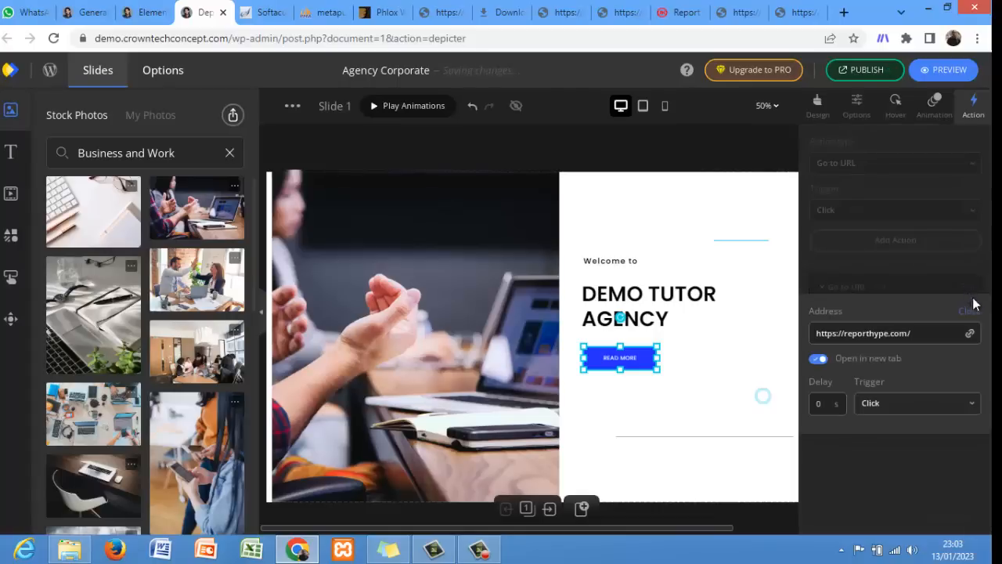
left_click(970, 312)
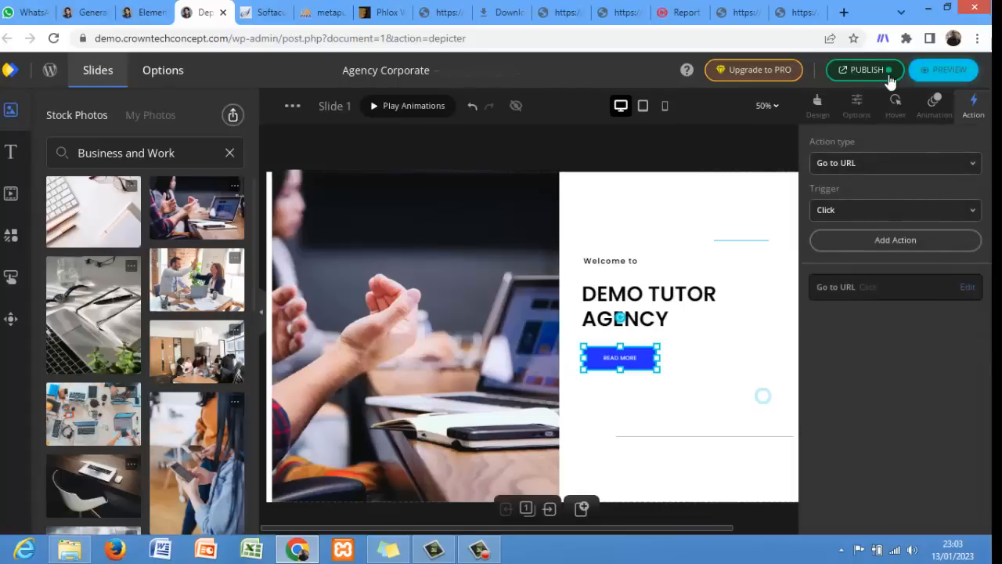
- Preview the slide and test the READ MORE button's link, returning to the slide editor when done
left_click(929, 73)
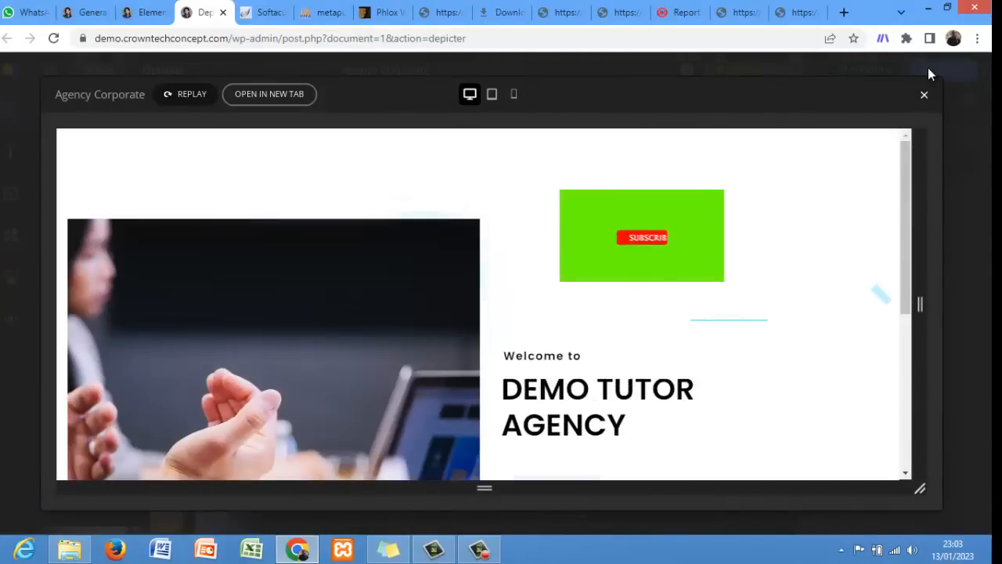
left_click_drag(908, 154, 909, 216)
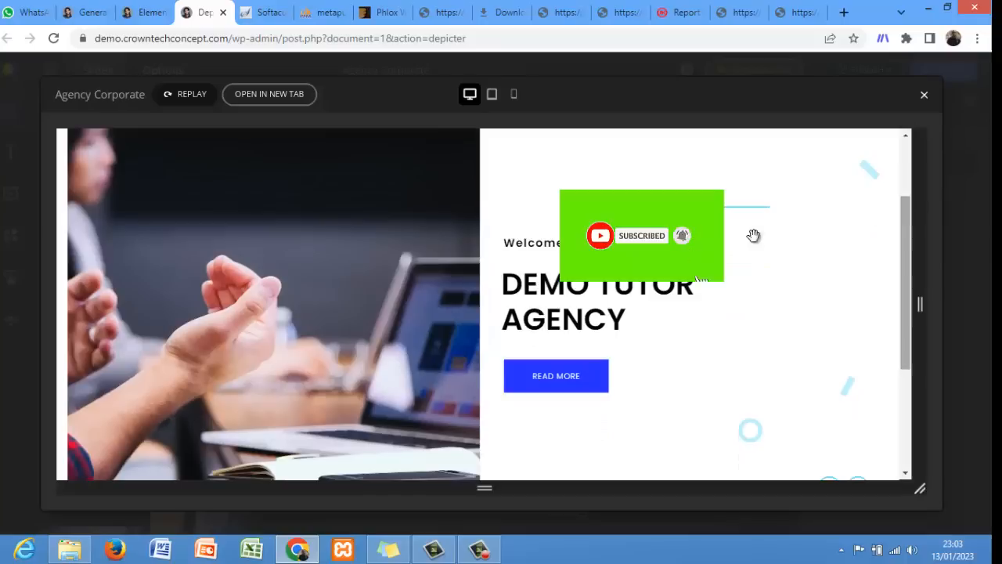
left_click(564, 389)
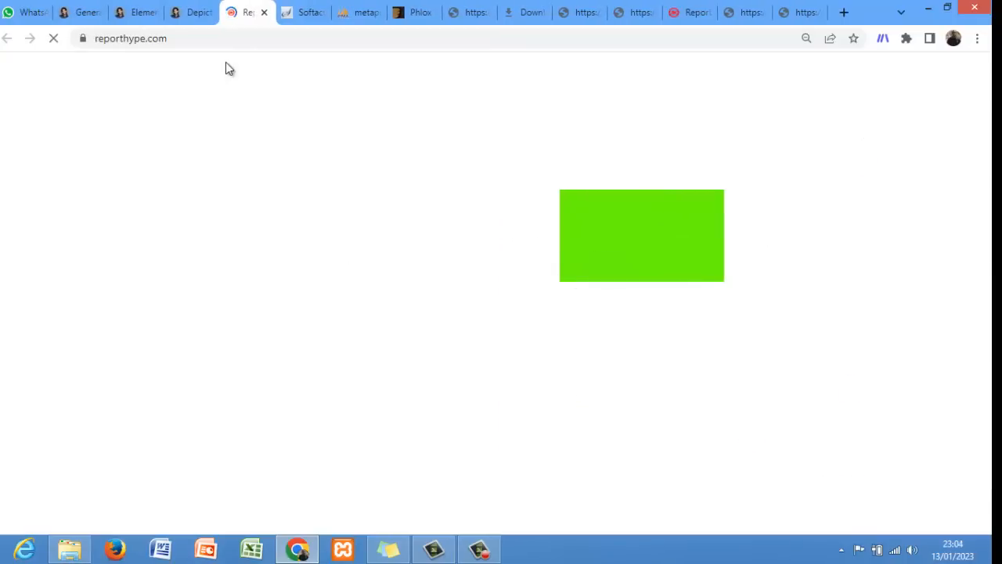
left_click(188, 22)
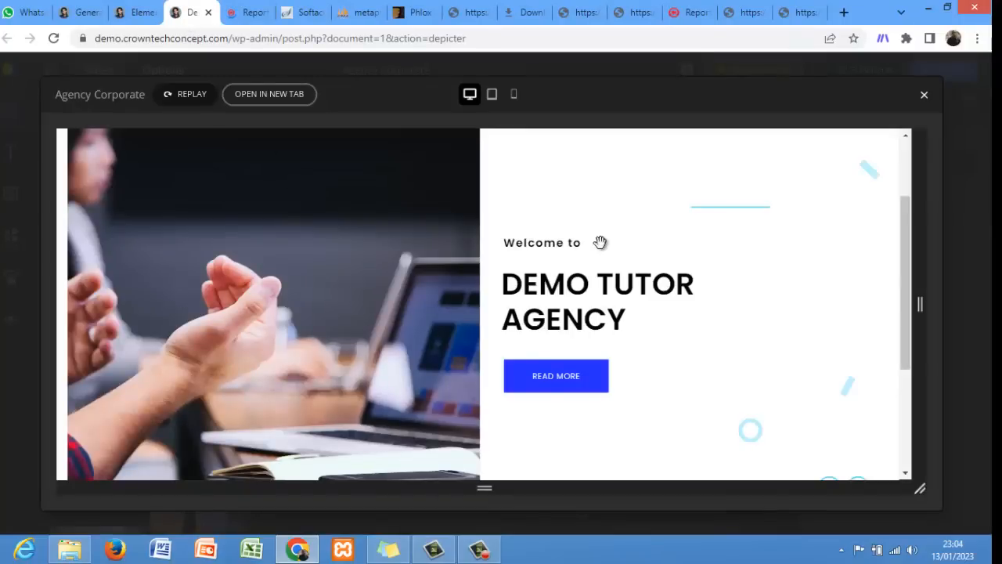
left_click(924, 96)
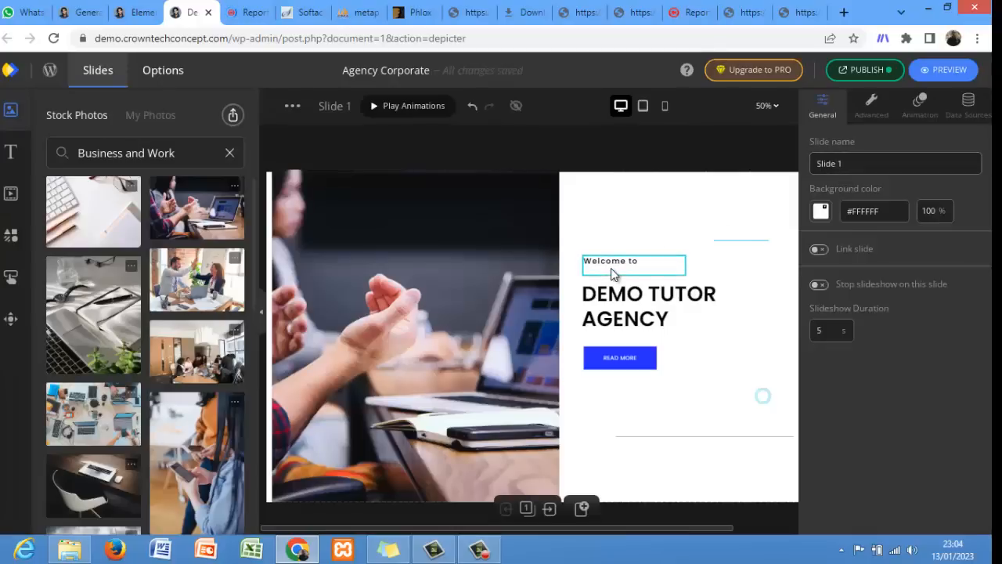
- Move the "Welcome to" text and the DEMO TUTOR AGENCY heading up the slide, and widen the heading's text box
left_click_drag(610, 267, 599, 209)
left_click(615, 296)
left_click_drag(601, 277, 601, 235)
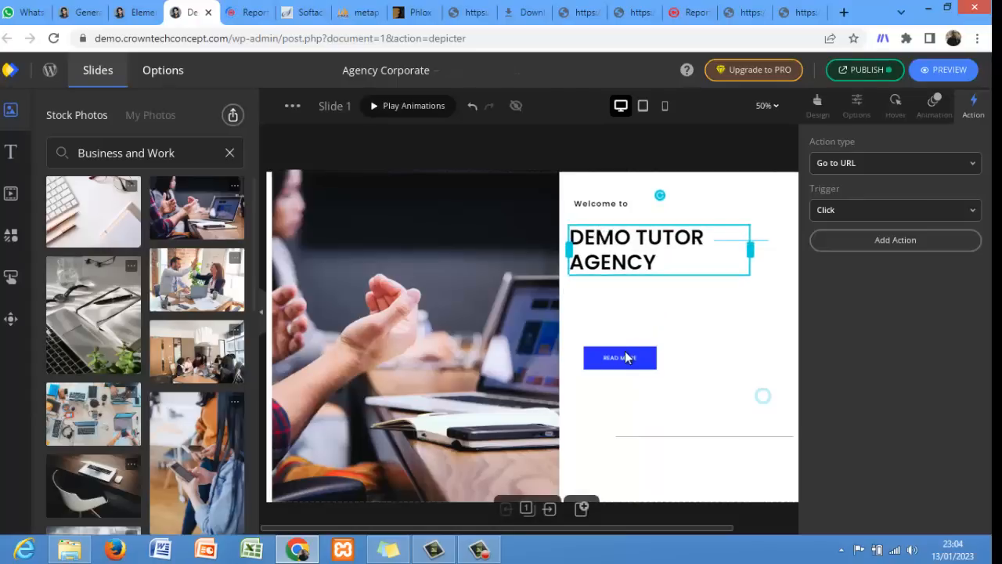
left_click_drag(751, 248, 775, 247)
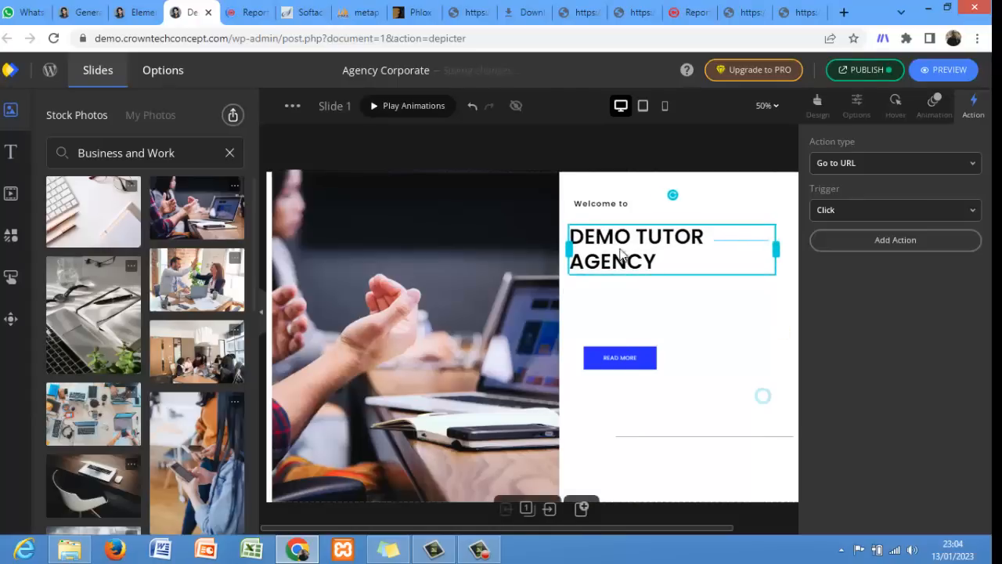
- Narrow the "Welcome to" text box around its text and shift it slightly right, and move the READ MORE button up beneath the heading
left_click(604, 206)
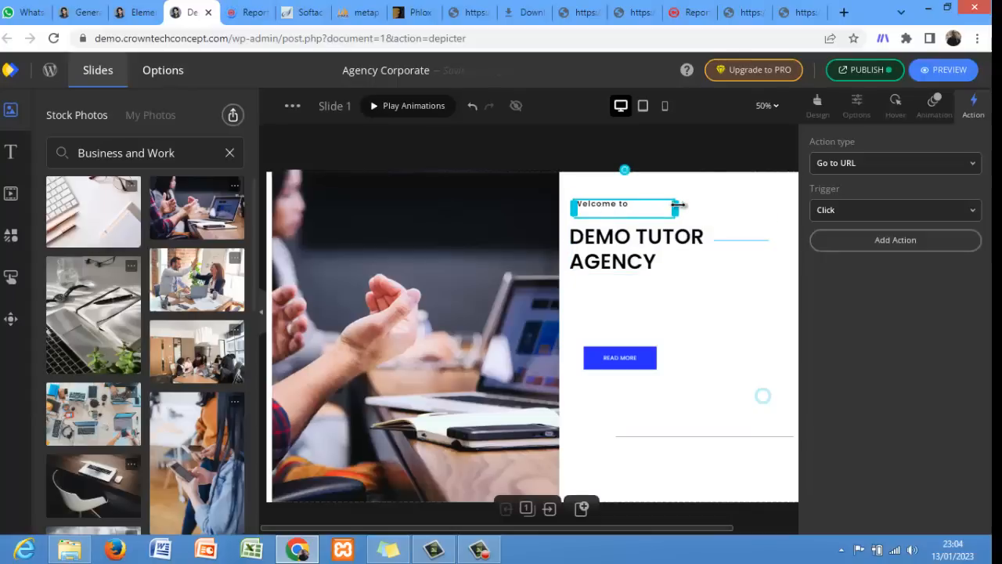
left_click_drag(678, 205, 635, 205)
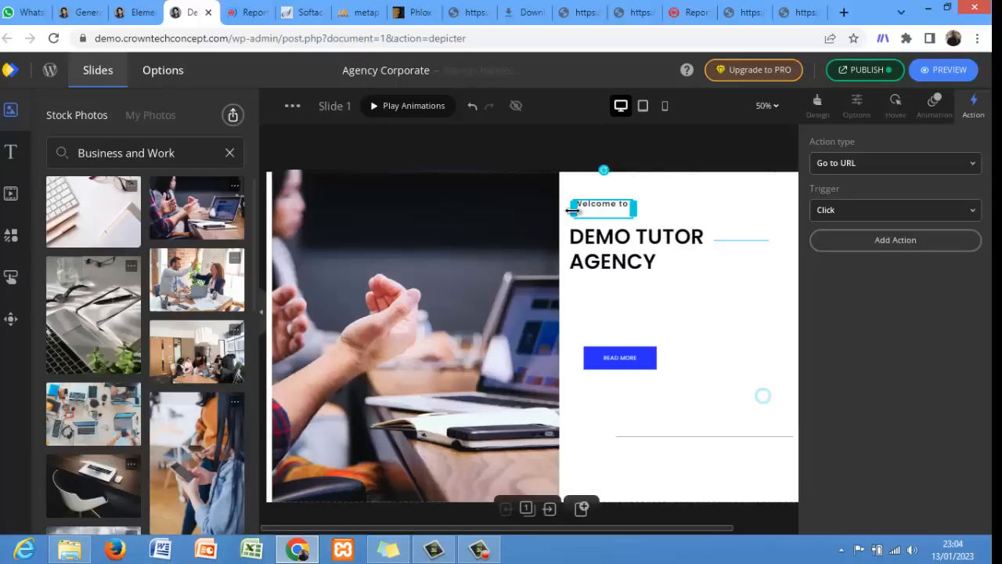
mouse_move(572, 210)
left_mouse_down()
mouse_move(532, 217)
mouse_move(574, 210)
mouse_move(566, 209)
left_mouse_up()
left_click_drag(617, 213, 627, 216)
left_click_drag(613, 365, 647, 324)
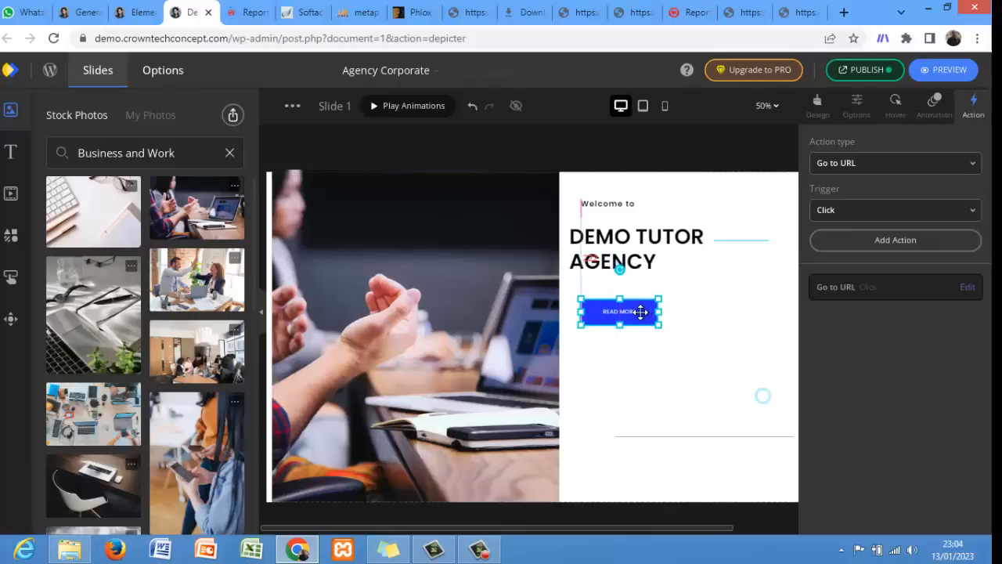
left_click(652, 442)
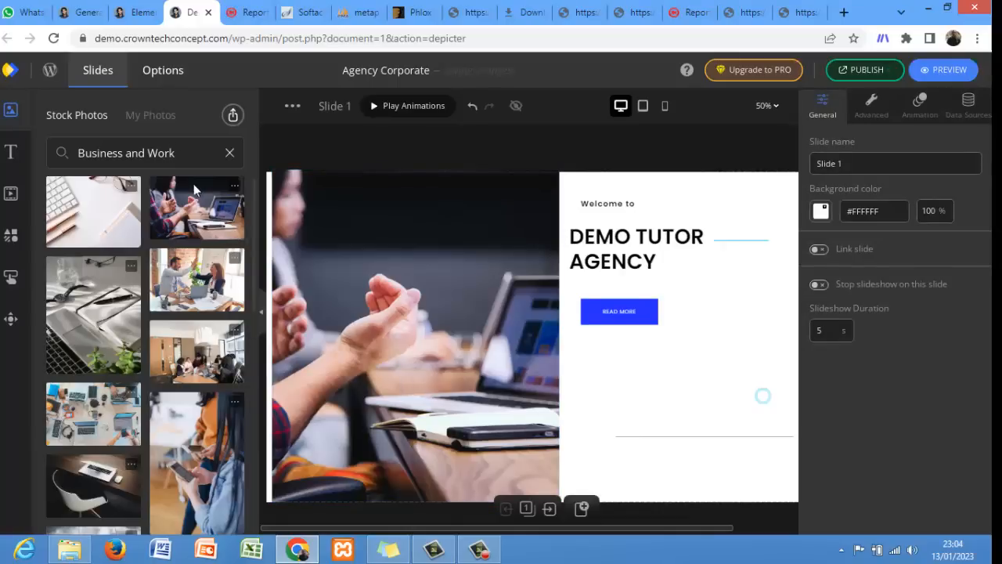
- Search the stock photos for "Tech" and add the smartphone photo to the slide
left_click(227, 153)
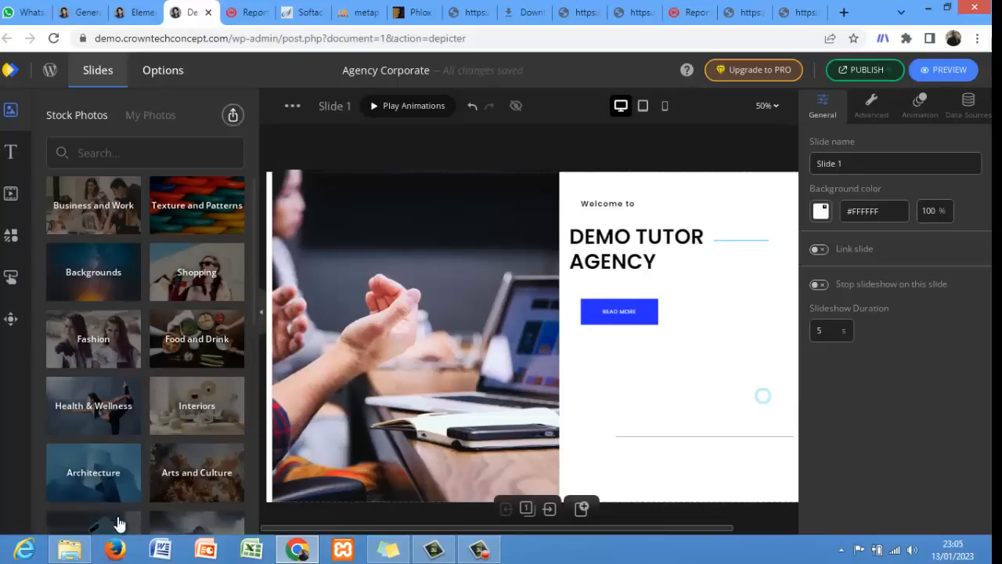
type("Tech")
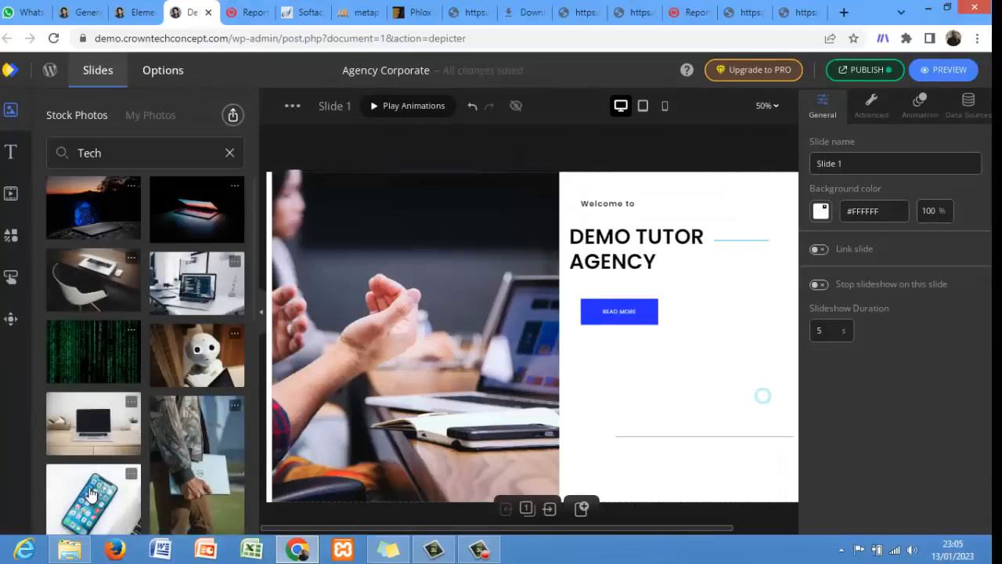
left_click(91, 493)
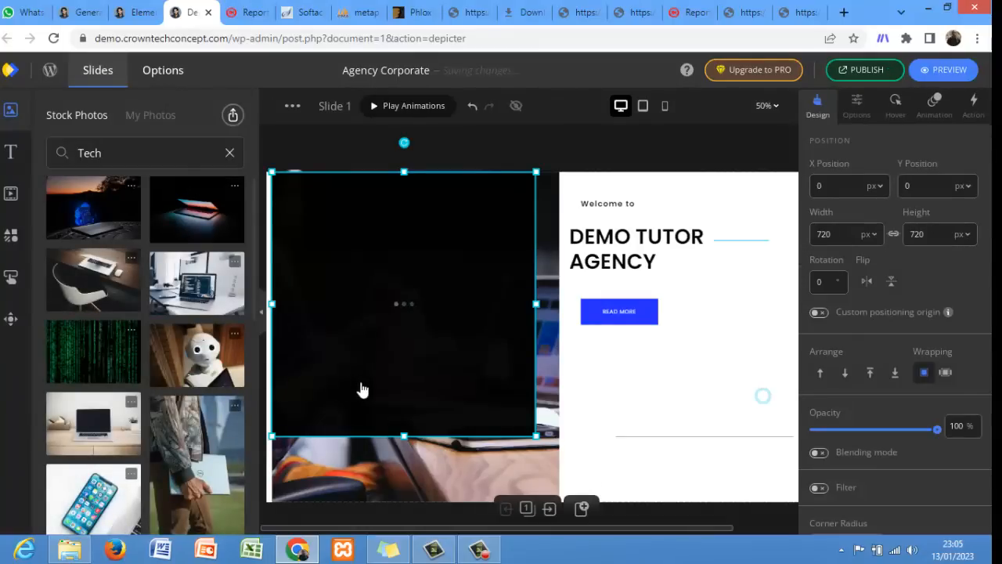
- Resize the smartphone photo to about 686 × 473 px and place it below the READ MORE button at about X 760, Y 426
left_click_drag(398, 357, 542, 403)
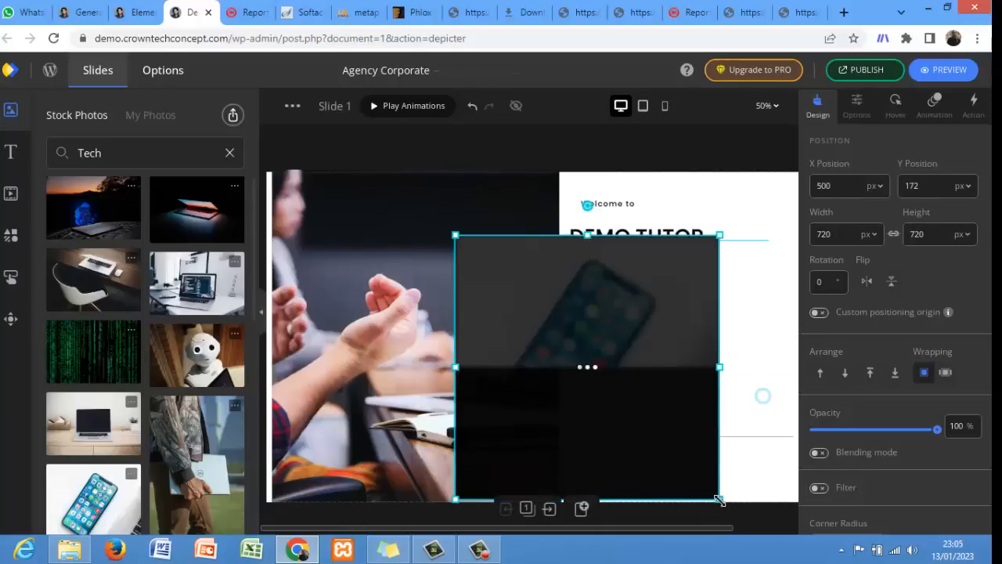
left_click_drag(720, 501, 623, 446)
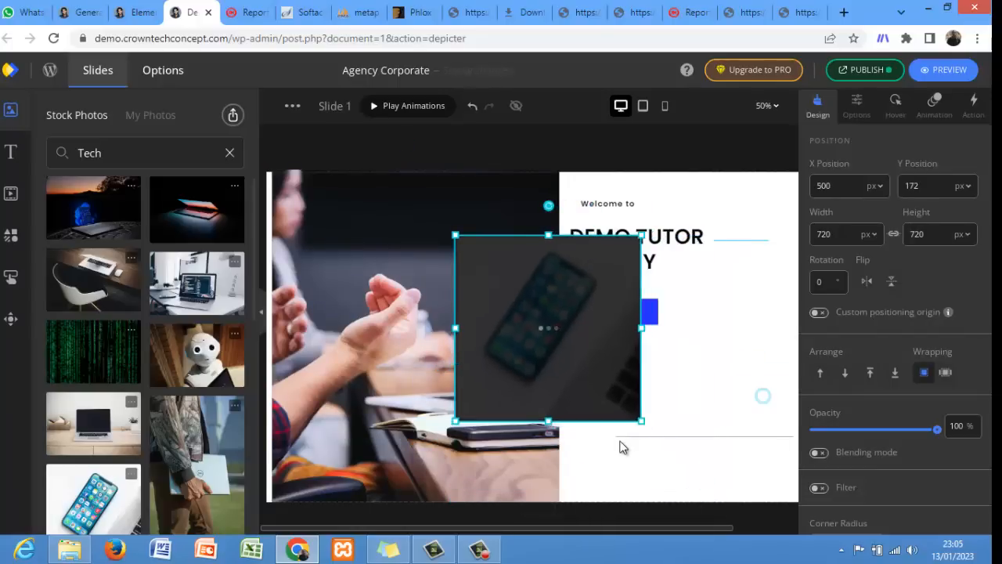
left_click_drag(576, 377, 715, 471)
left_click_drag(582, 419, 550, 419)
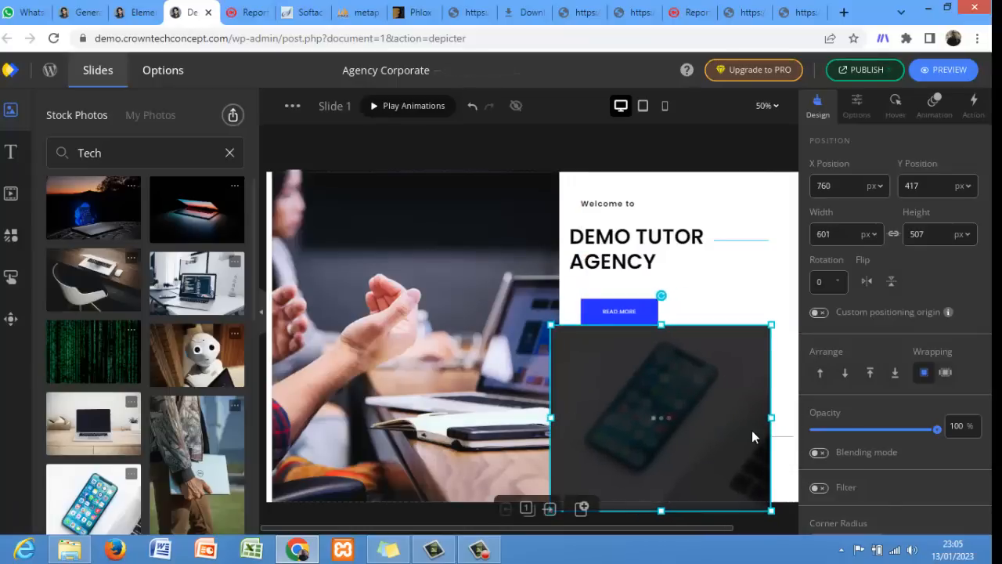
left_click_drag(769, 418, 799, 421)
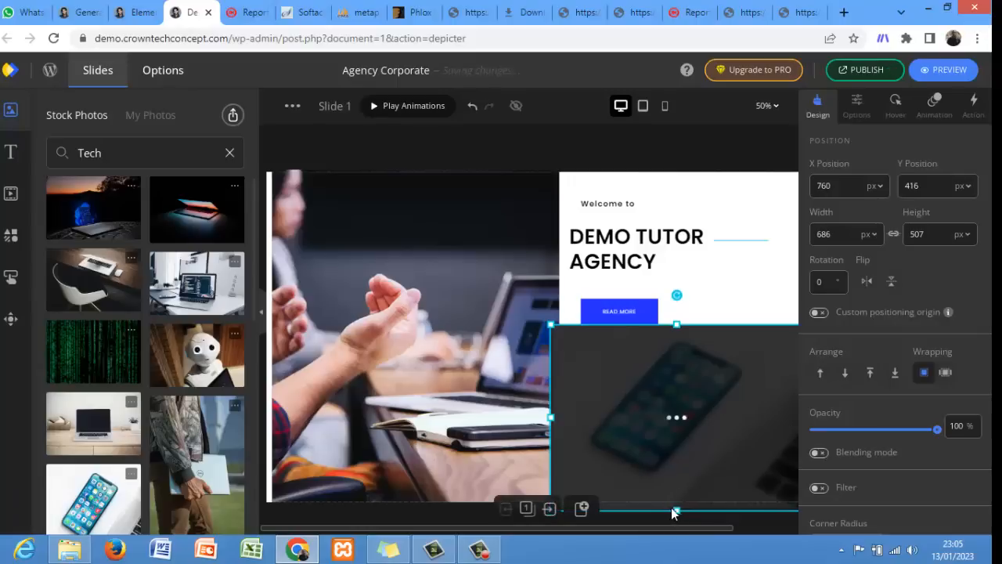
left_click_drag(676, 502, 677, 495)
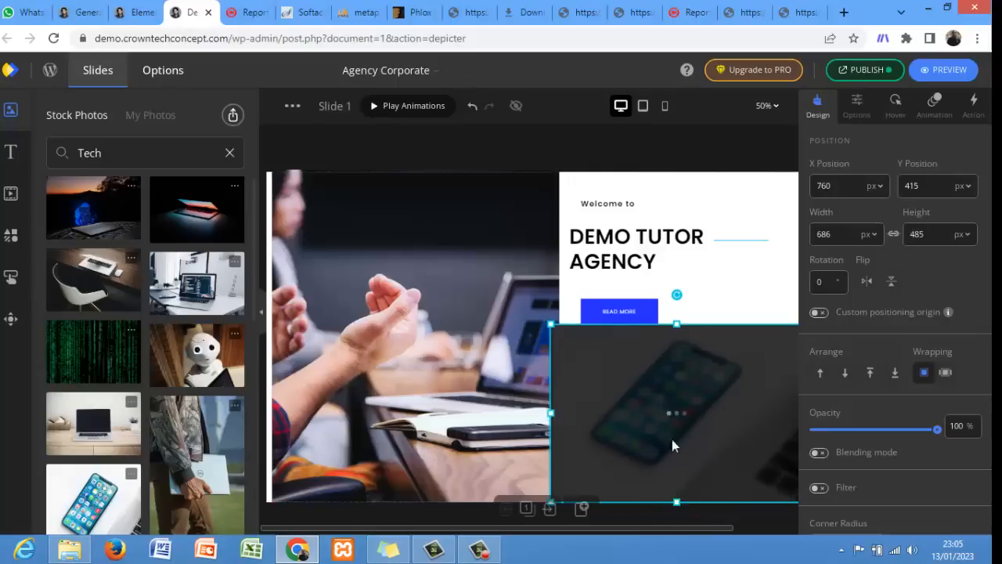
left_click_drag(676, 321, 676, 325)
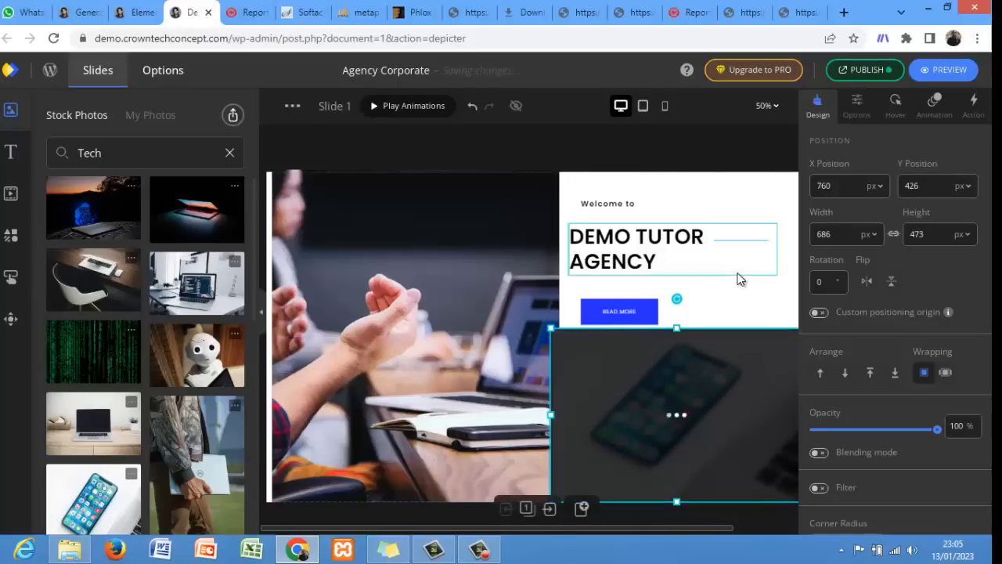
- Adjust the meeting photo to about 757 × 906 px at X -15, Y 0, and move the smartphone photo beside it at about X 751, Y 428
left_click_drag(441, 291, 458, 293)
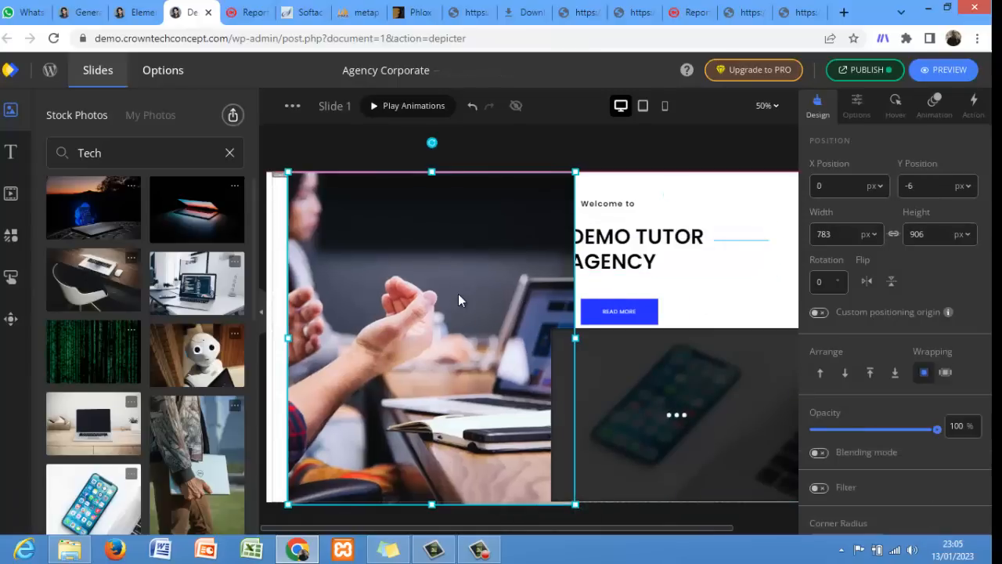
left_click(288, 337)
left_click_drag(288, 338, 259, 337)
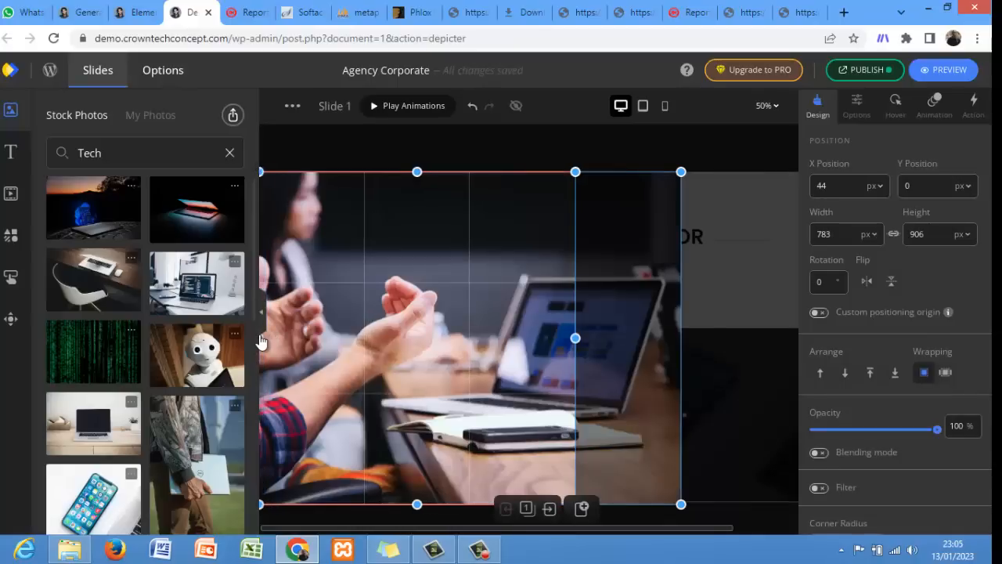
left_click(742, 310)
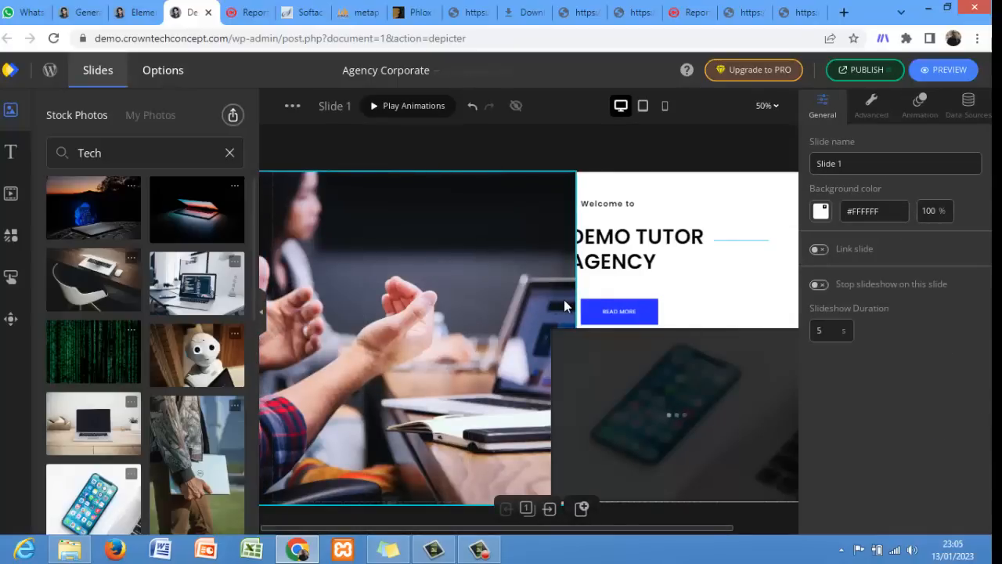
left_click(530, 304)
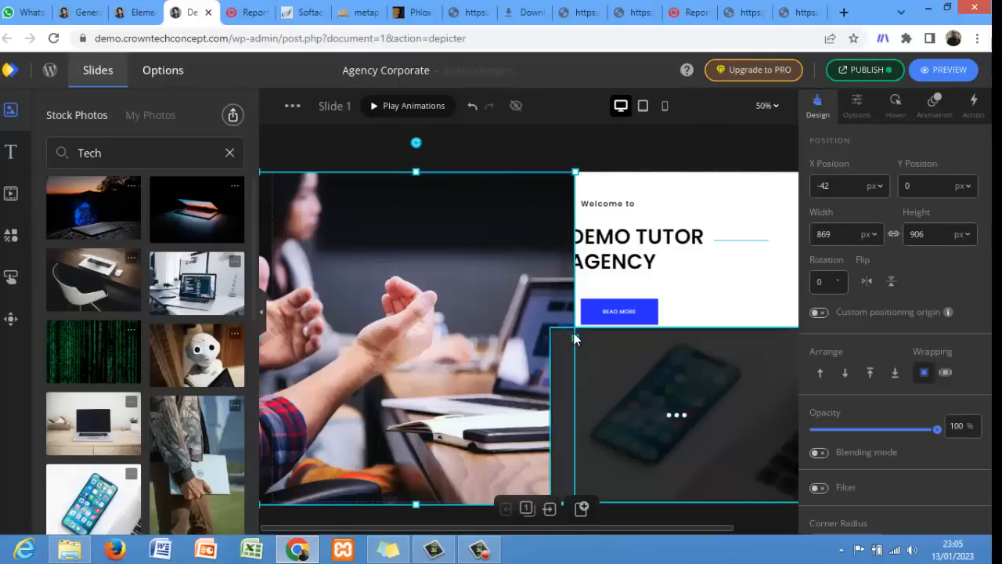
left_click_drag(575, 334, 507, 324)
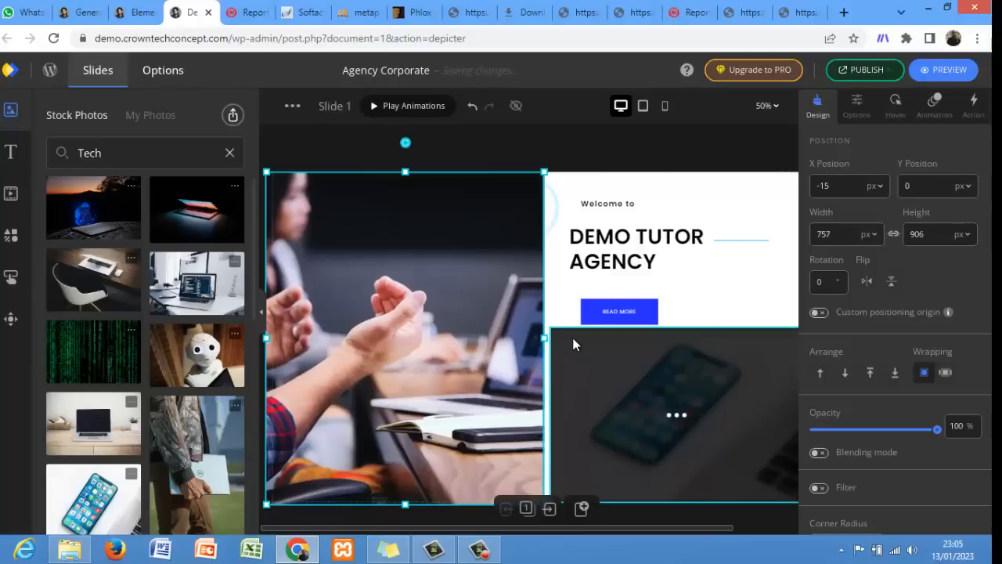
left_click_drag(556, 339, 580, 340)
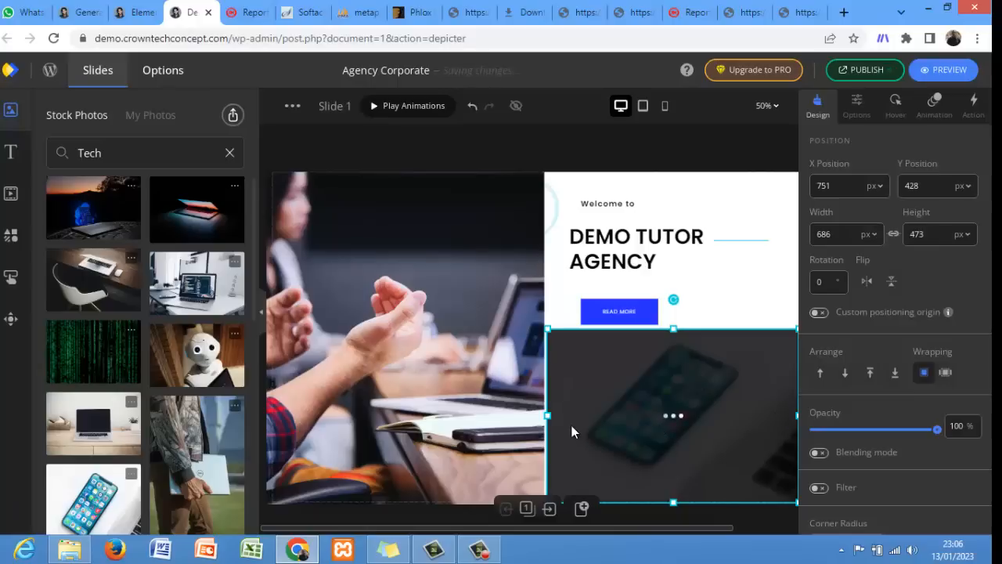
- Add the stock photo of a laptop showing code on a white desk to the slide
left_click(198, 295)
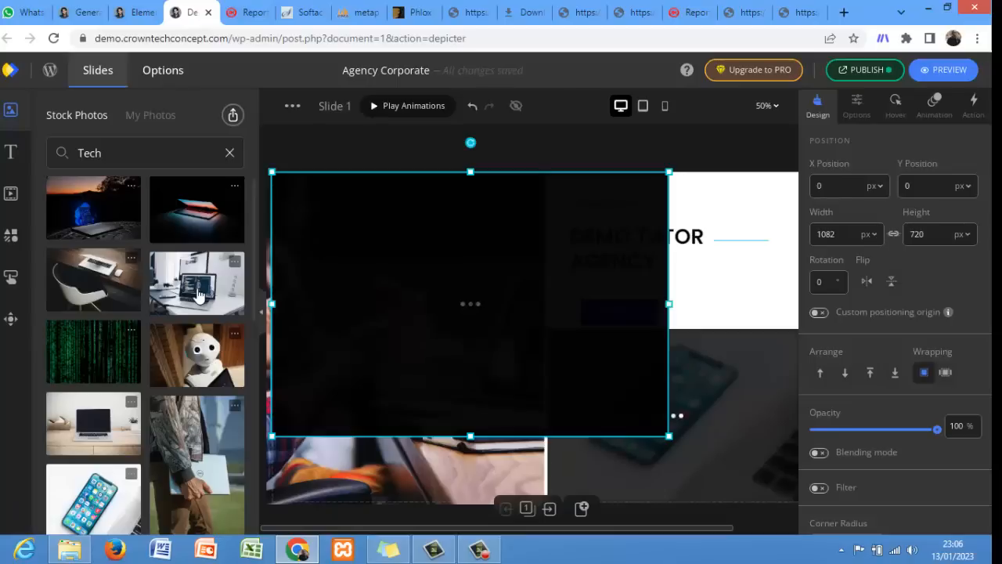
mouse_move(466, 555)
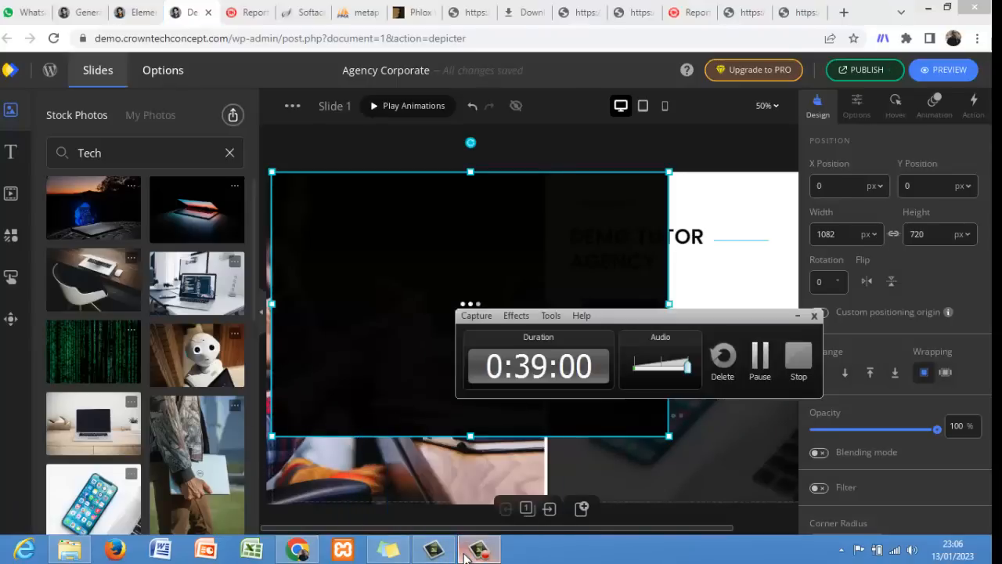
left_click(795, 317)
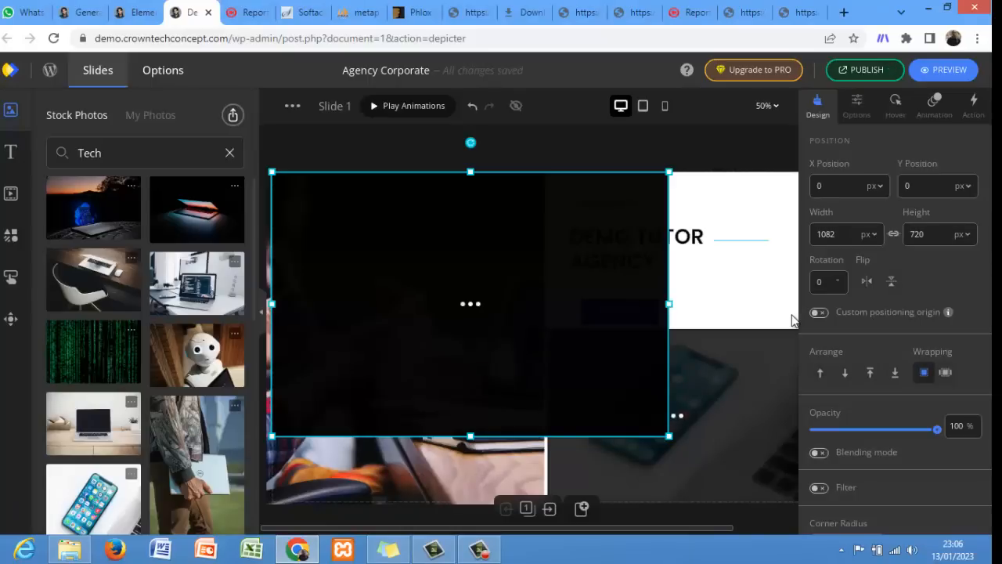
- Delete the newly added laptop photo from the slide and publish the slider changes
right_click(569, 336)
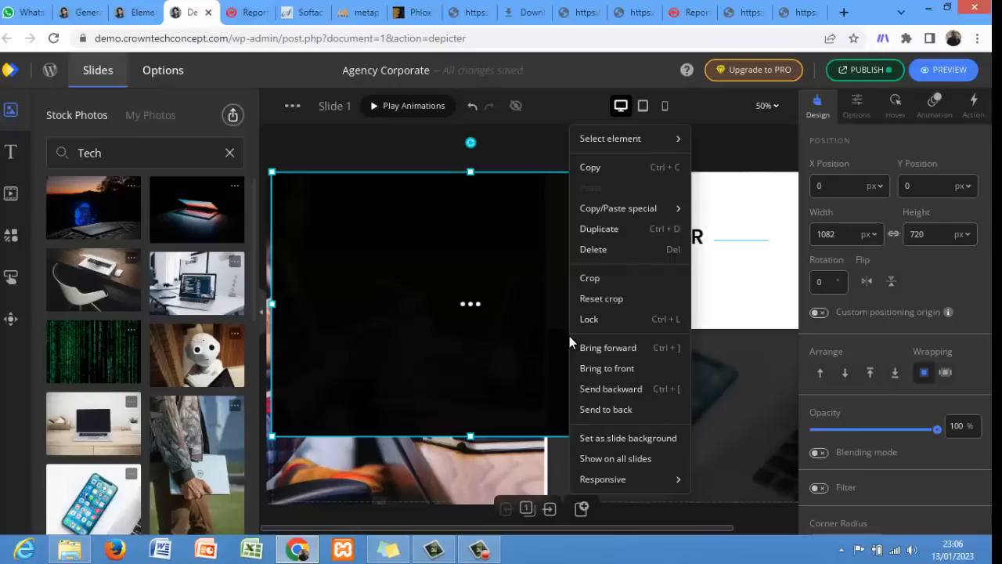
left_click(601, 249)
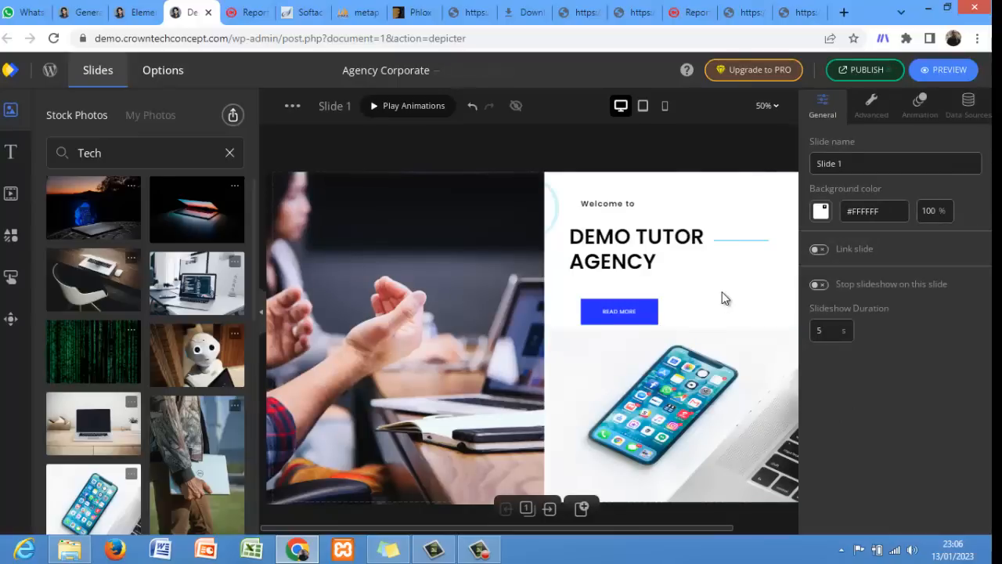
left_click(927, 75)
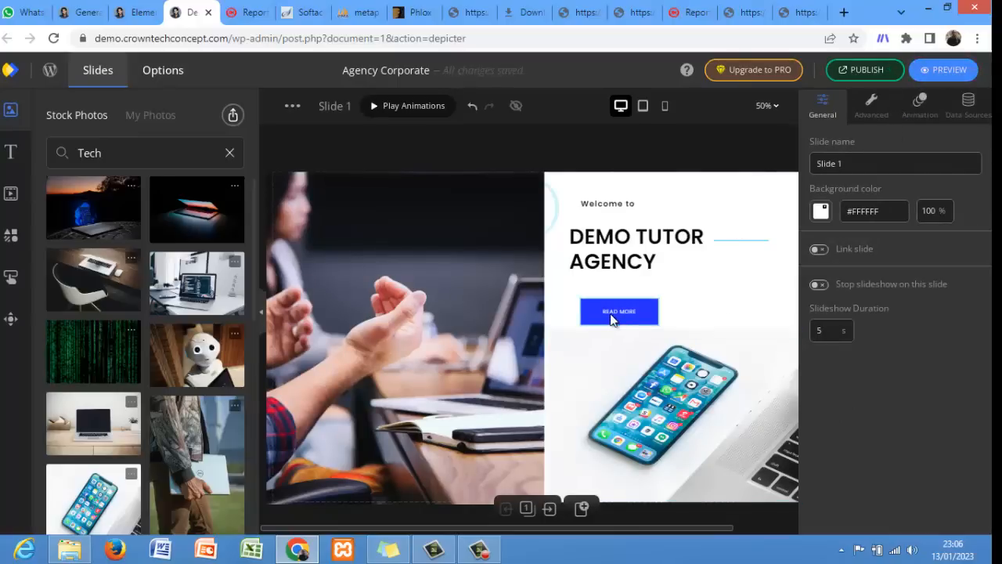
left_click(849, 78)
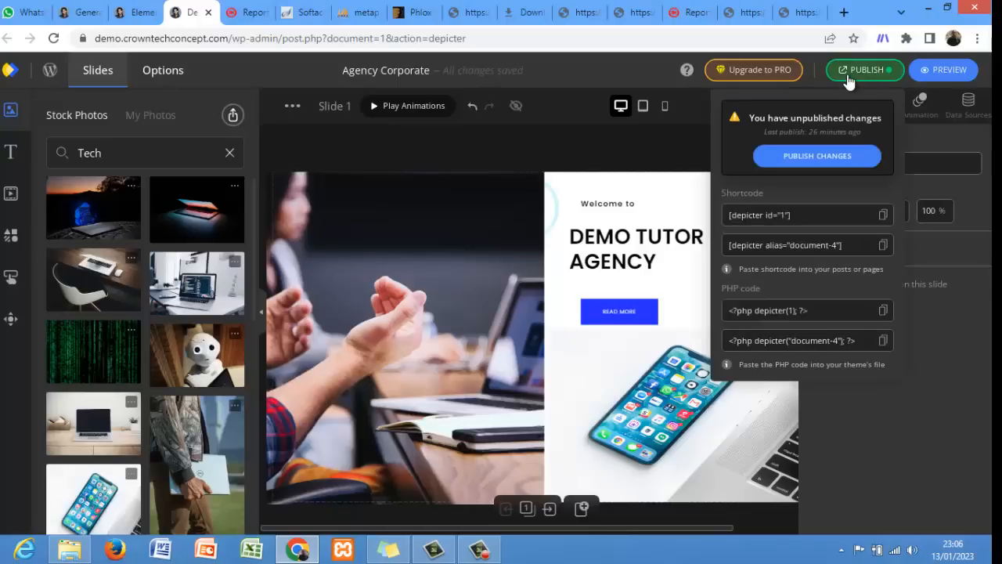
left_click(834, 159)
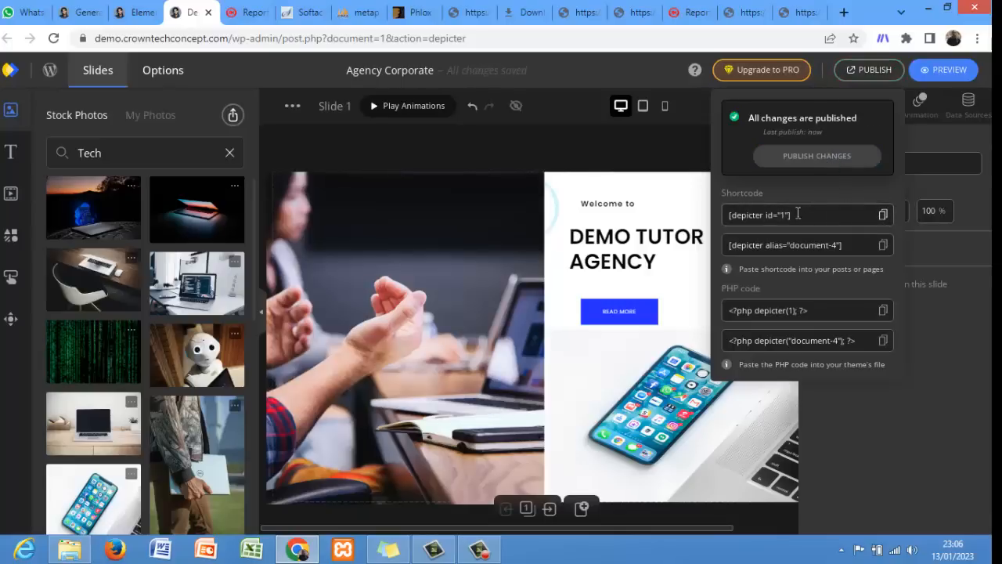
- Switch to the Elementor page editor, keep Agency Corporate as the Depicter slider, and reload the page to load the published changes
left_click(148, 8)
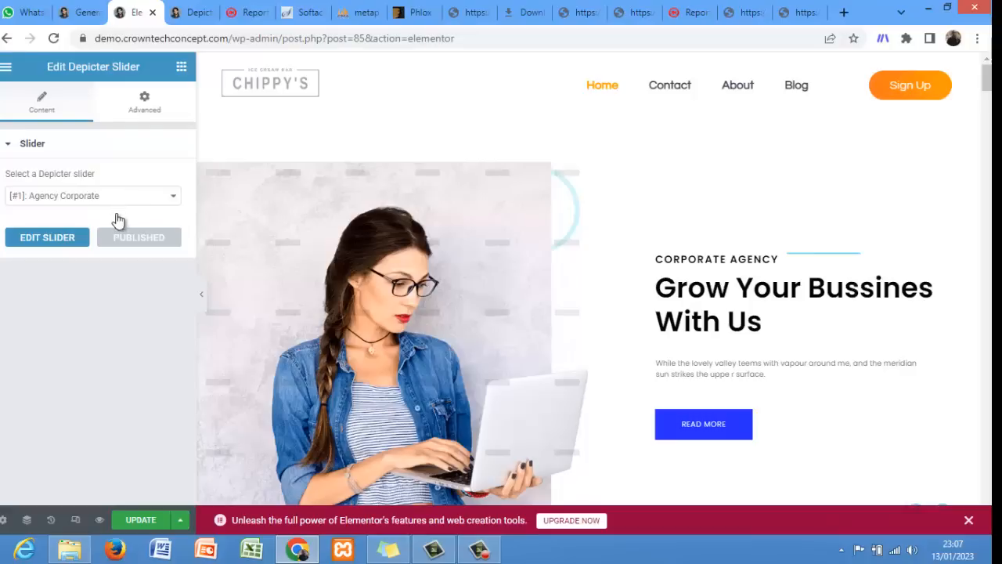
left_click(112, 199)
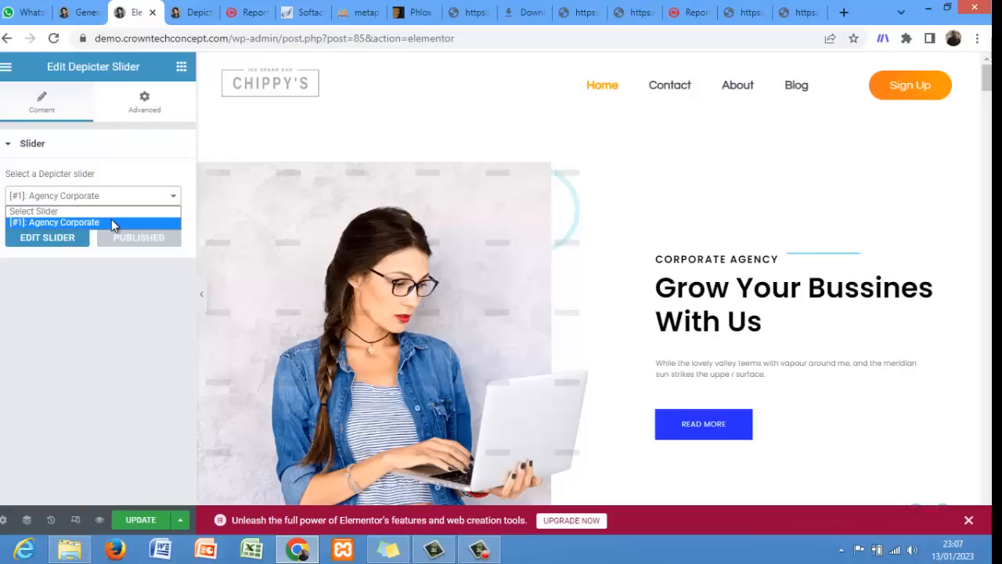
left_click(111, 221)
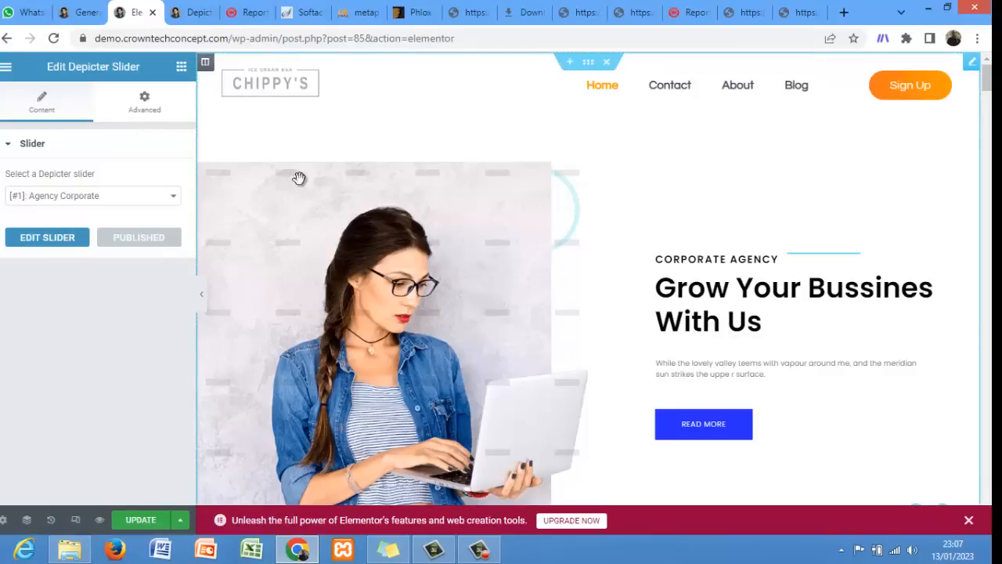
left_click(54, 38)
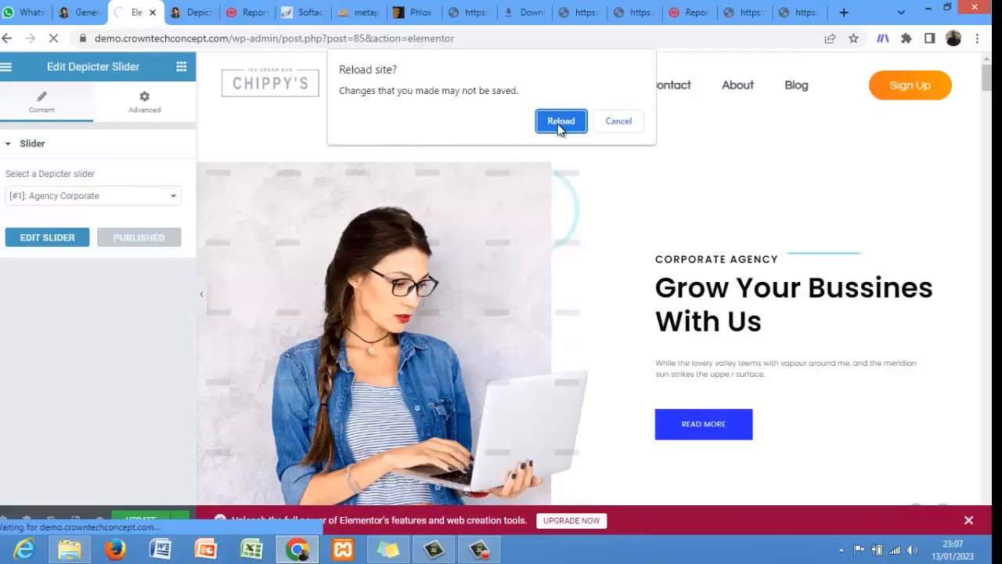
left_click(559, 123)
left_click(496, 554)
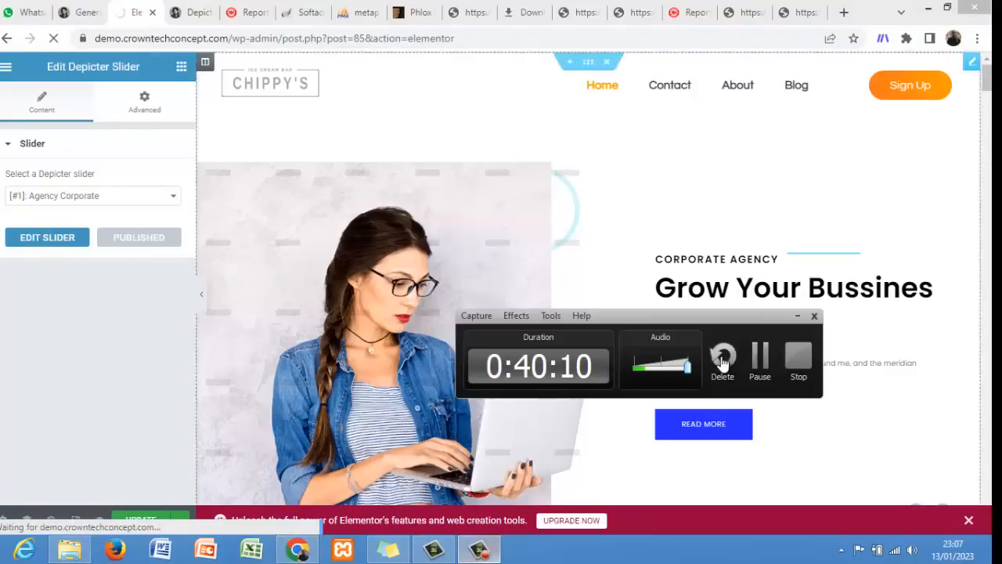
left_click(757, 356)
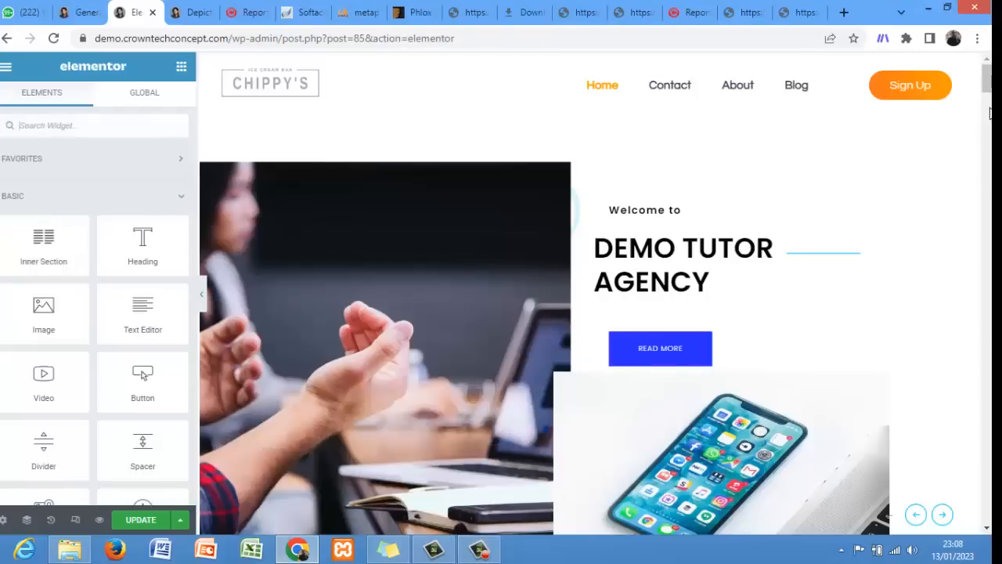
- Review the updated slider in the page's desktop layout, and switch to the mobile preview to check it there
scroll(987, 86, "down", 5)
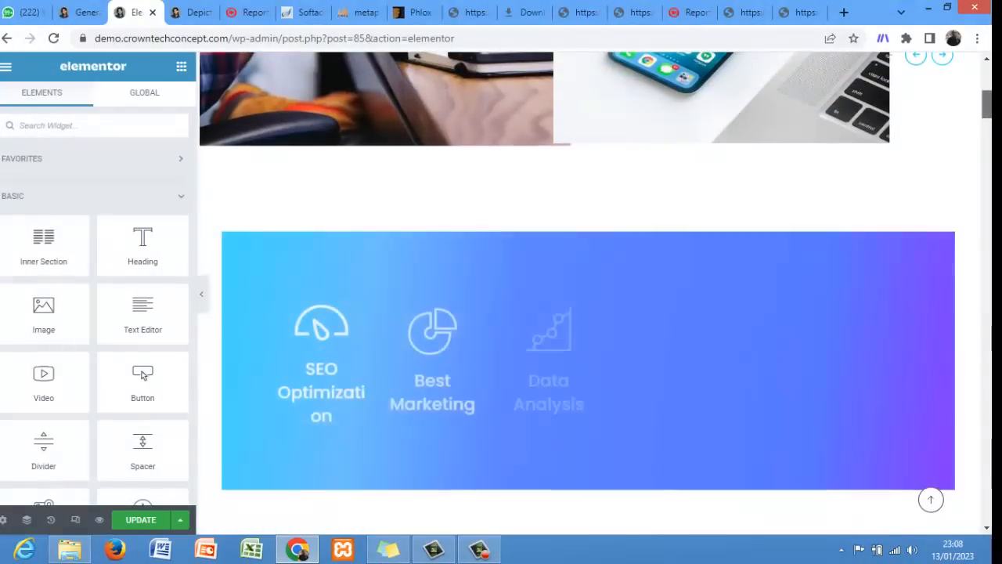
scroll(987, 90, "up", 5)
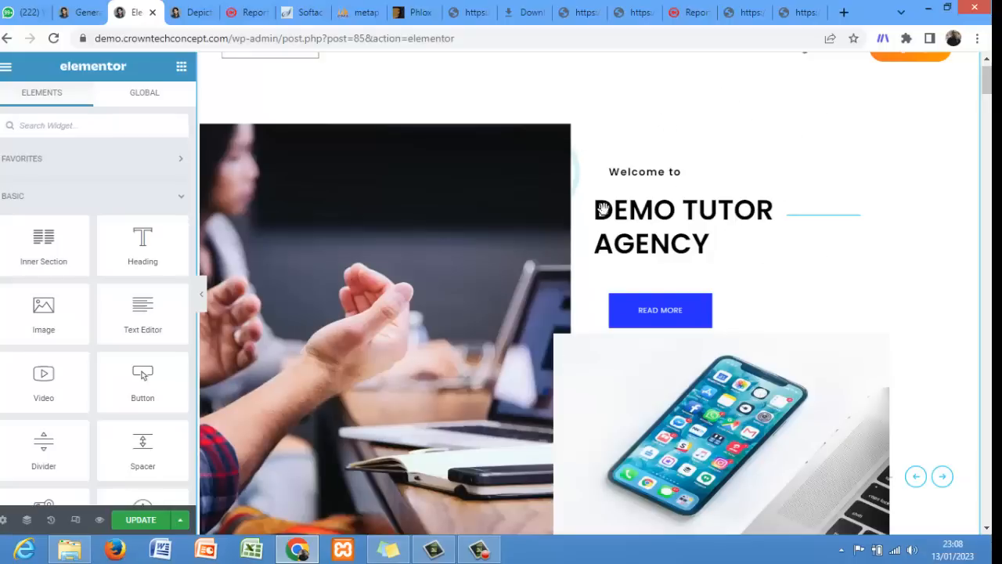
left_click_drag(988, 97, 988, 70)
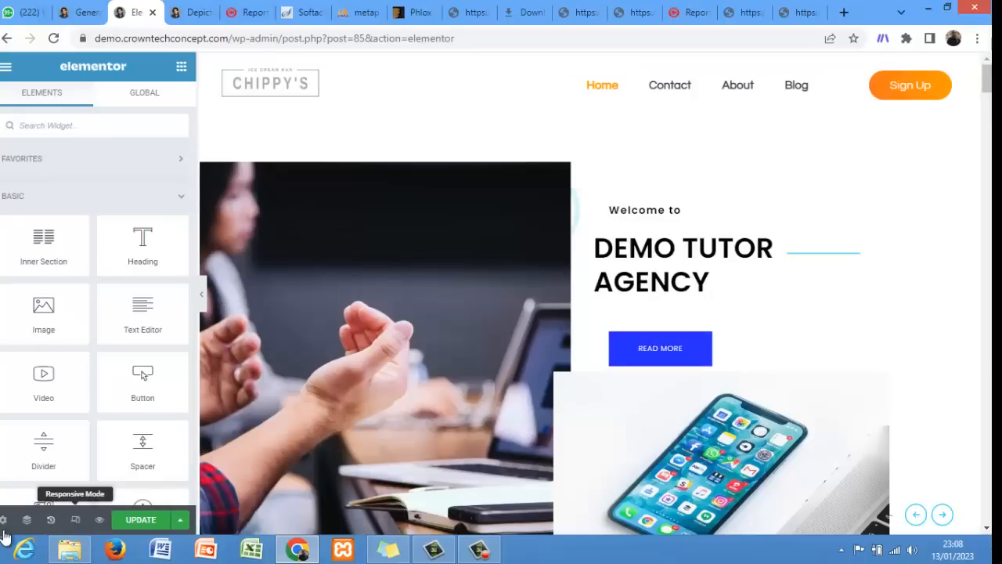
left_click(76, 522)
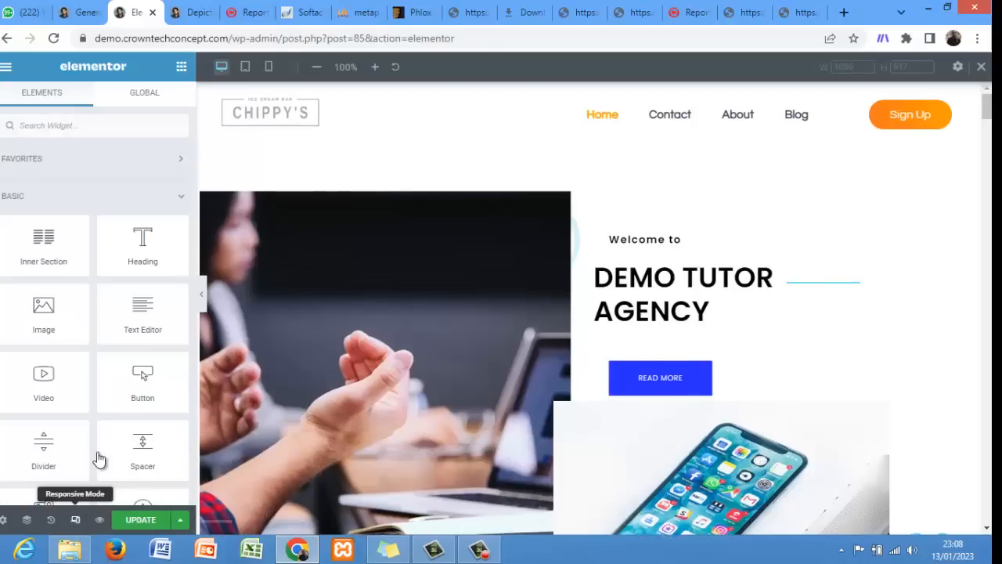
left_click(269, 67)
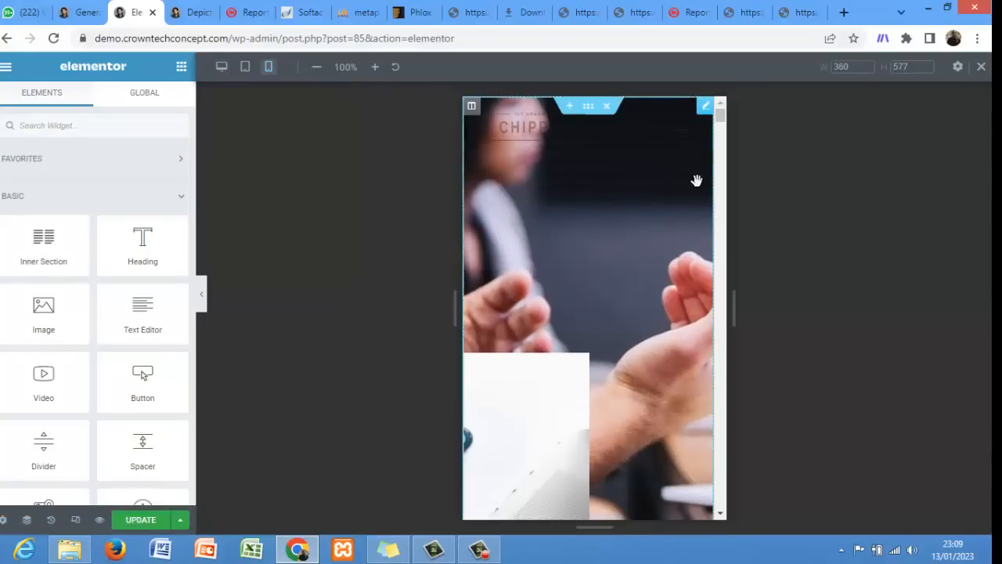
mouse_move(720, 119)
left_mouse_down()
mouse_move(721, 133)
mouse_move(721, 117)
left_mouse_up()
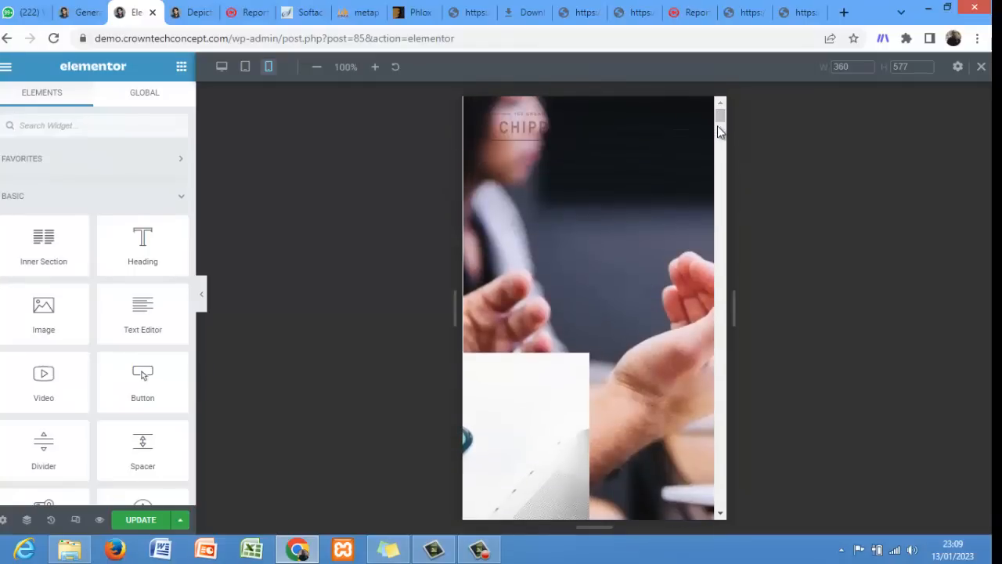
scroll(721, 124, "down", 3)
scroll(720, 127, "down", 3)
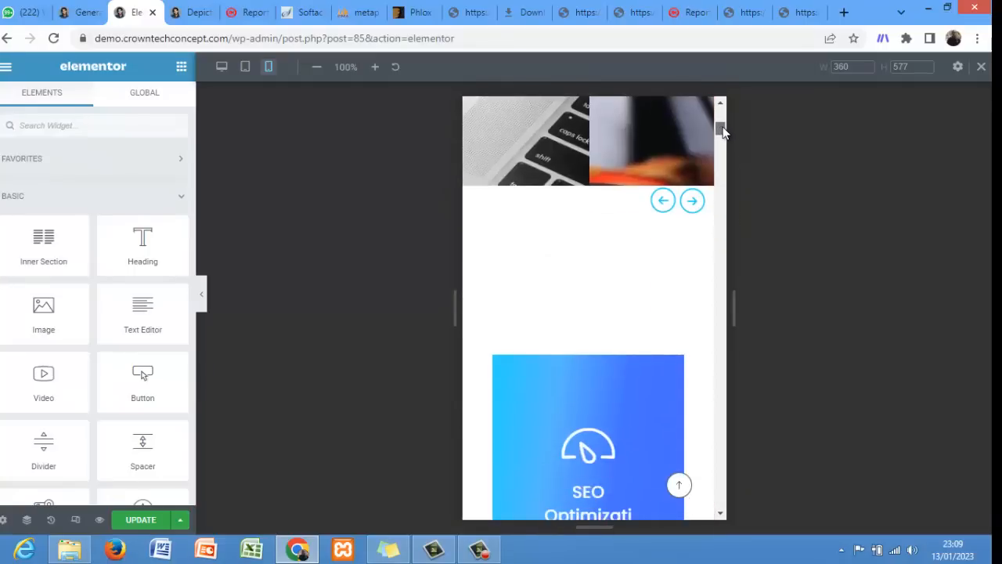
scroll(718, 113, "up", 6)
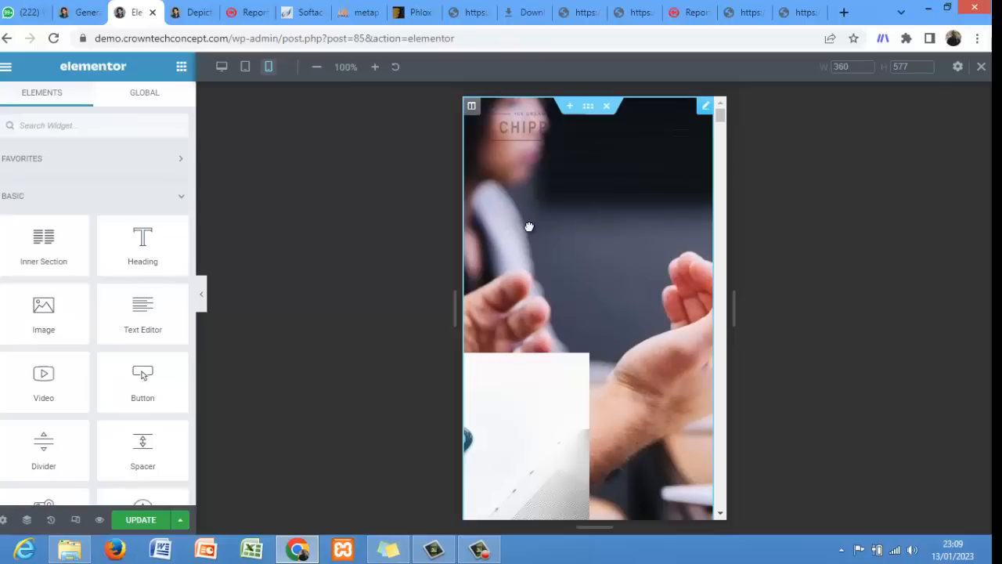
- Delete the Depicter slider from the page
scroll(721, 133, "down", 2)
left_click_drag(721, 134, 723, 133)
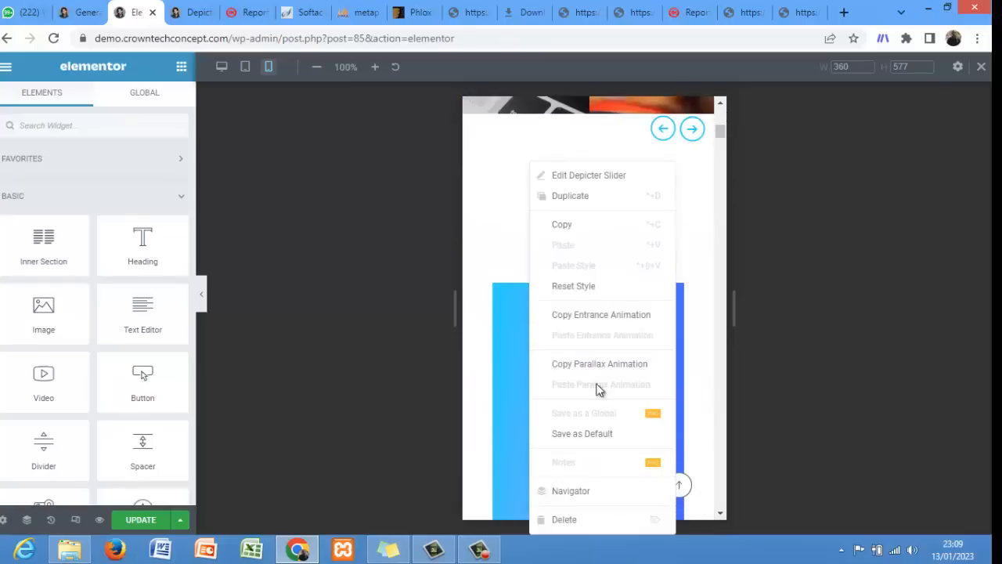
left_click(579, 519)
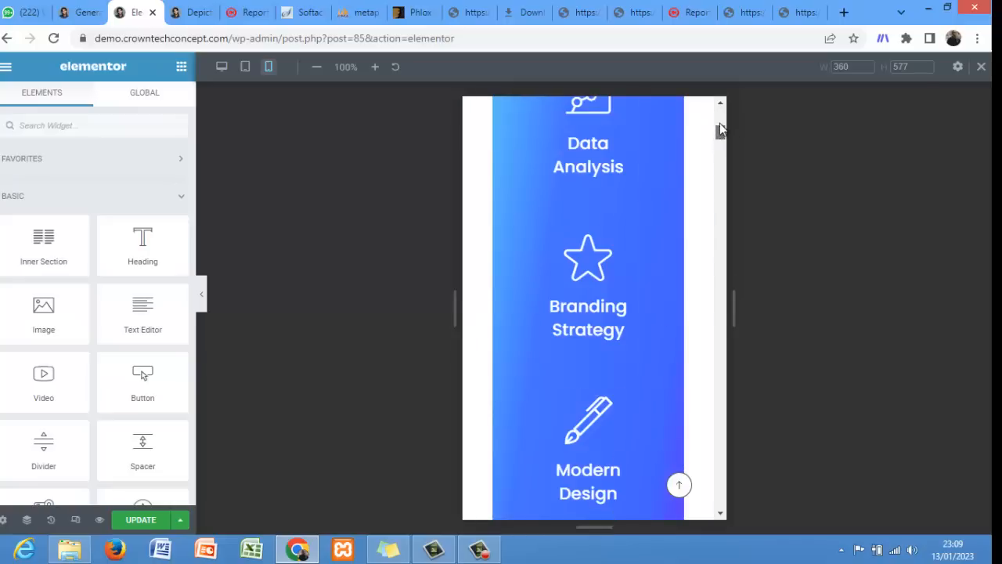
- Add a single-column section between the header and the blue SEO Optimization section
left_click_drag(722, 131, 720, 112)
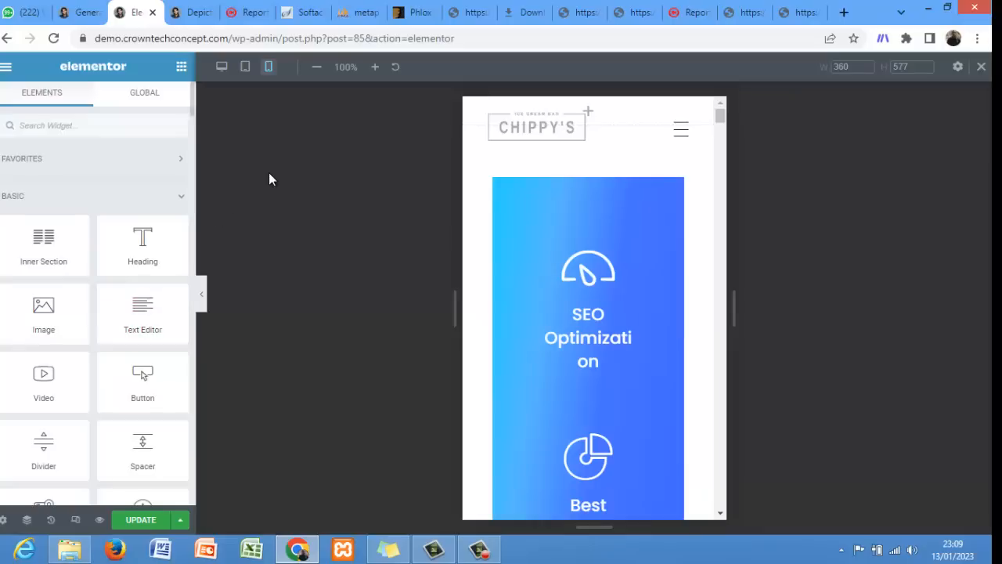
mouse_move(472, 180)
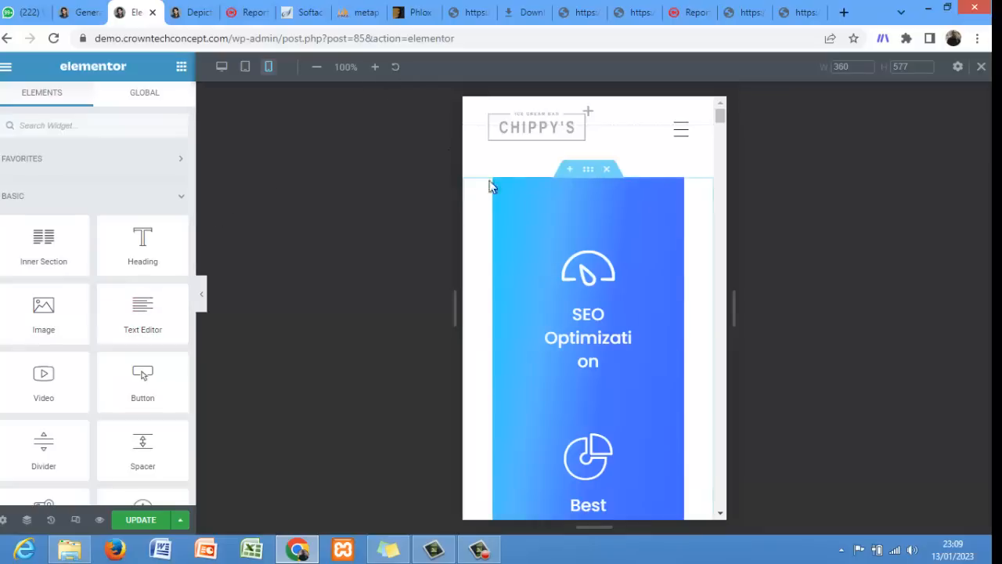
left_click(570, 170)
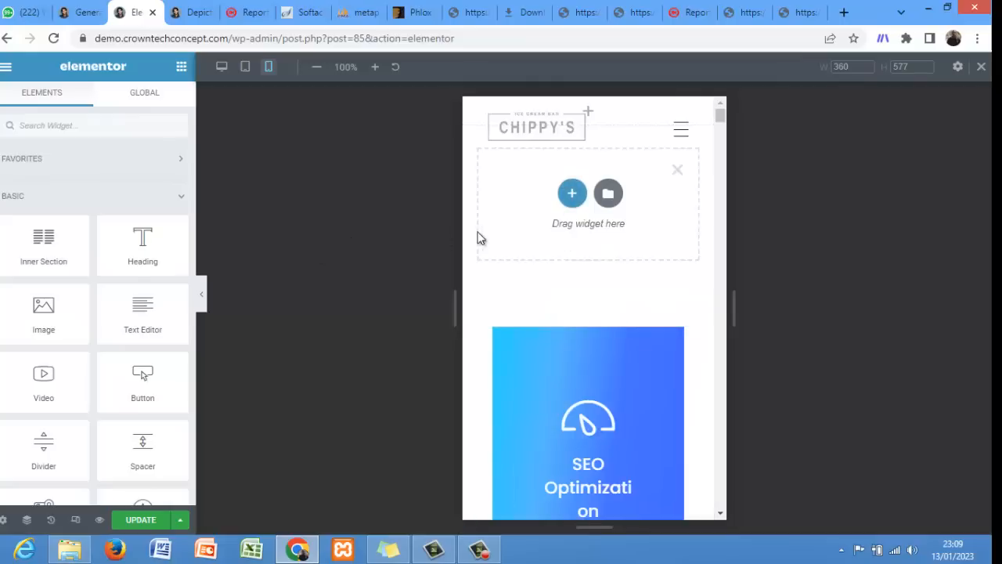
left_click(572, 200)
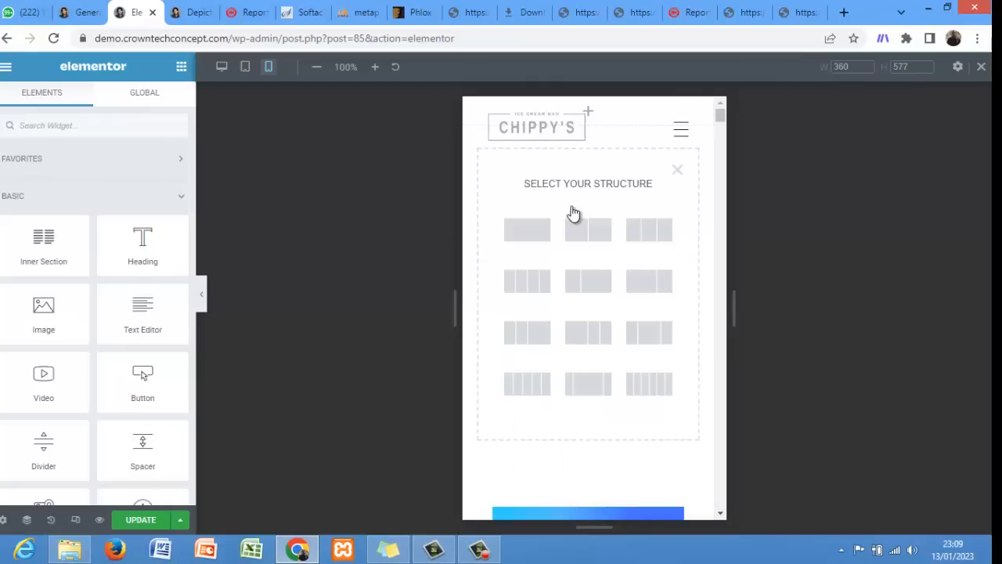
left_click(522, 229)
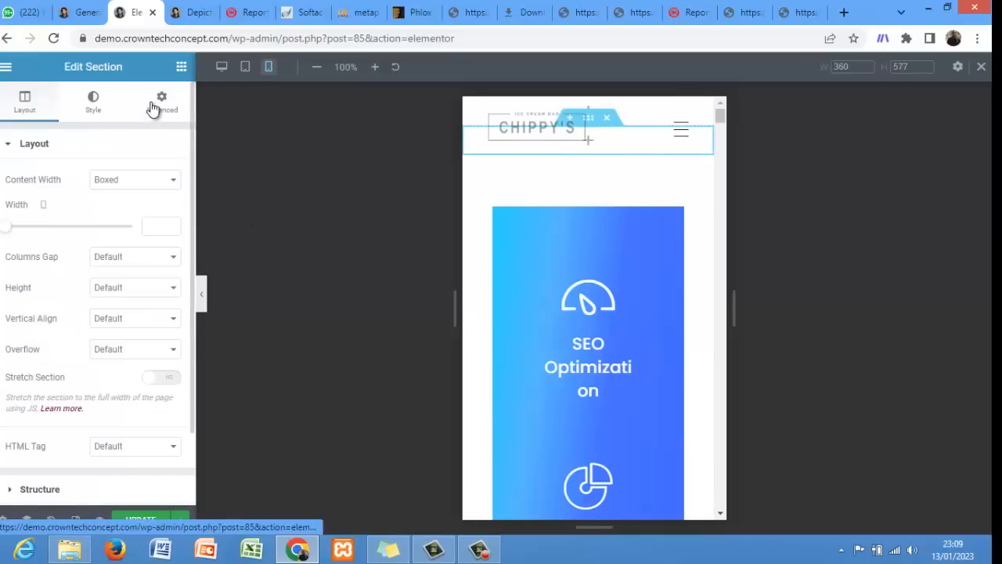
- Search the widgets for "HEAD" and try to place a Modern Heading in the new section
left_click(180, 71)
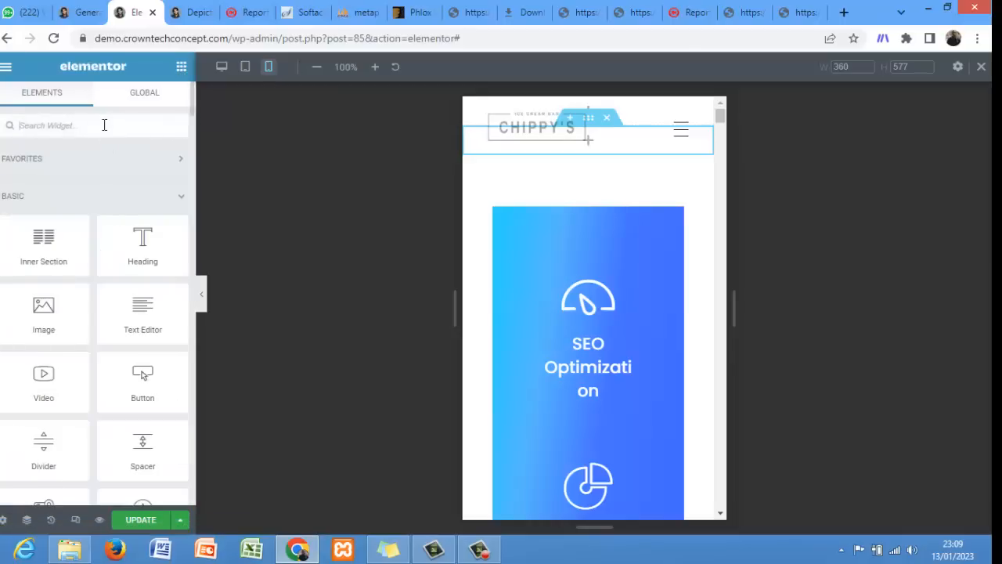
left_click(104, 125)
type("HEAD")
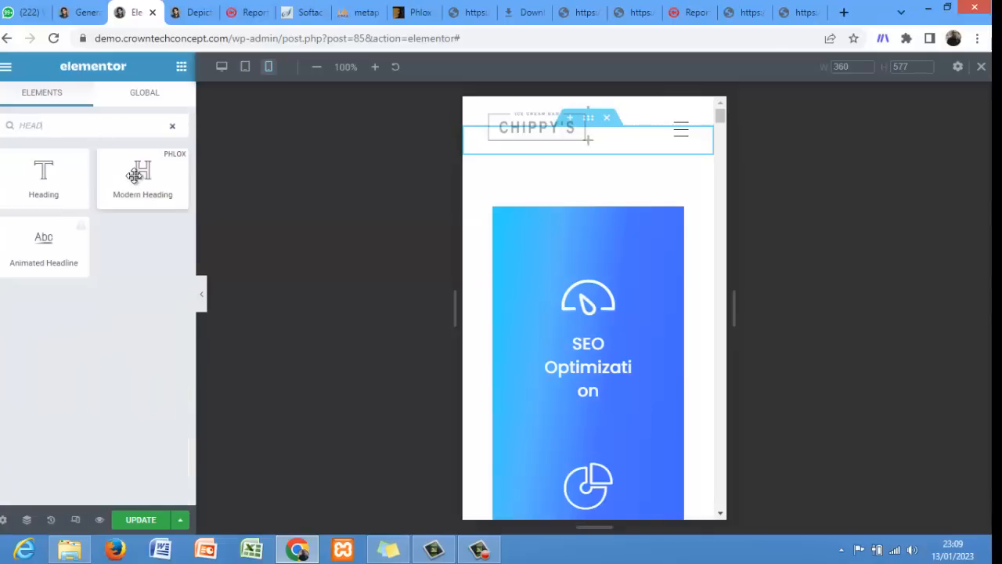
left_click_drag(139, 170, 538, 149)
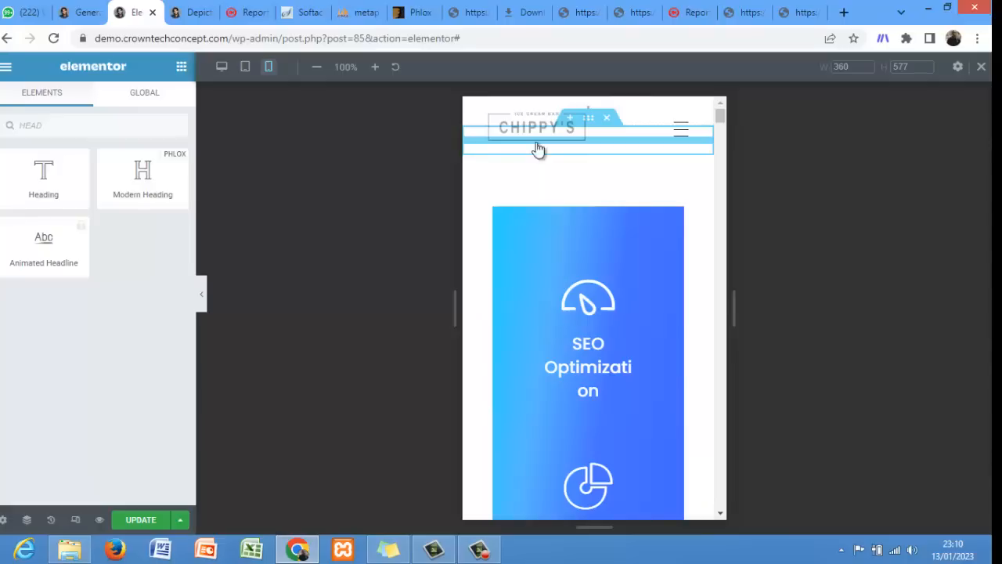
scroll(720, 117, "down", 1)
scroll(720, 118, "up", 1)
left_click_drag(157, 186, 625, 149)
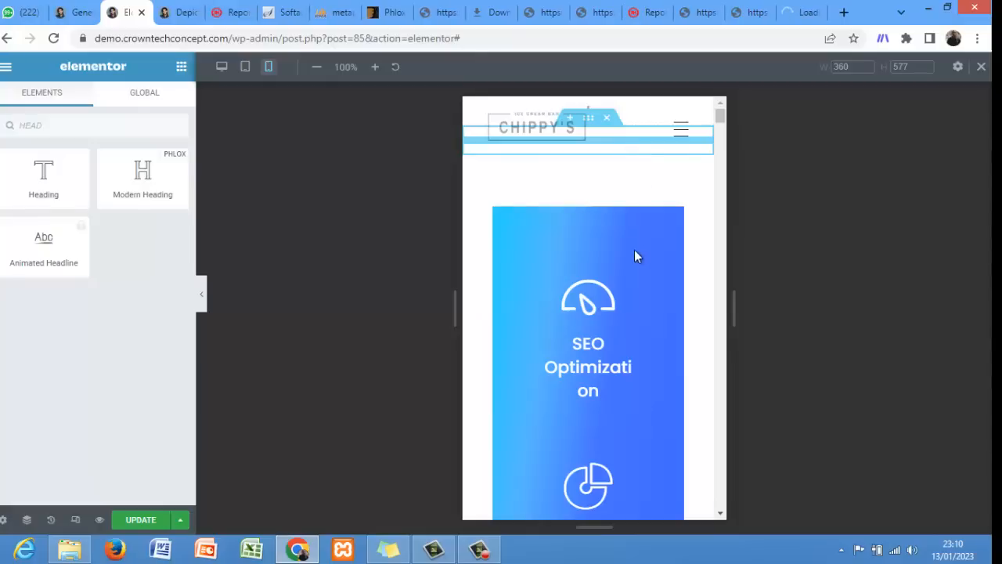
- Try to remove the empty section overlapping the header in the mobile preview
left_click(607, 118)
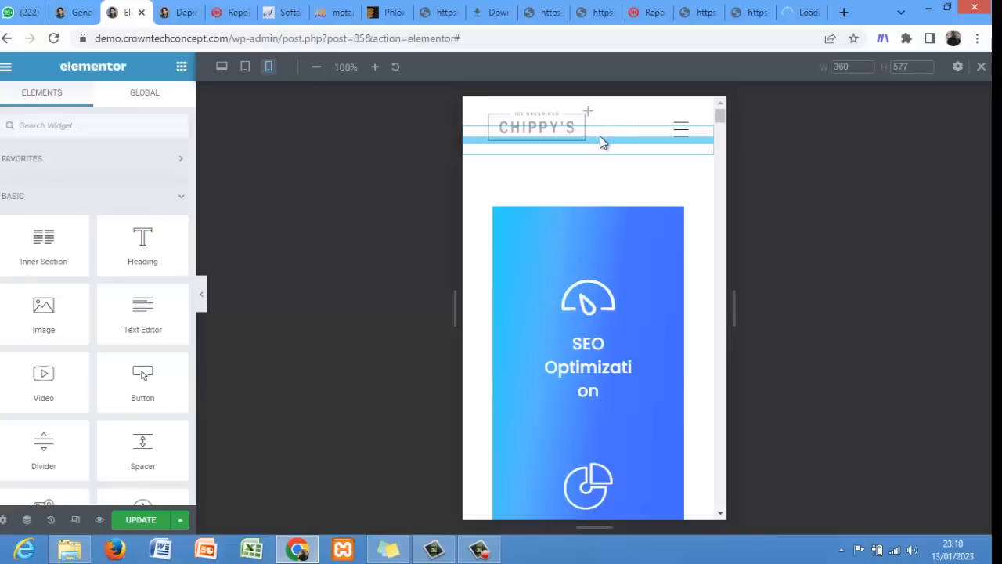
right_click(603, 143)
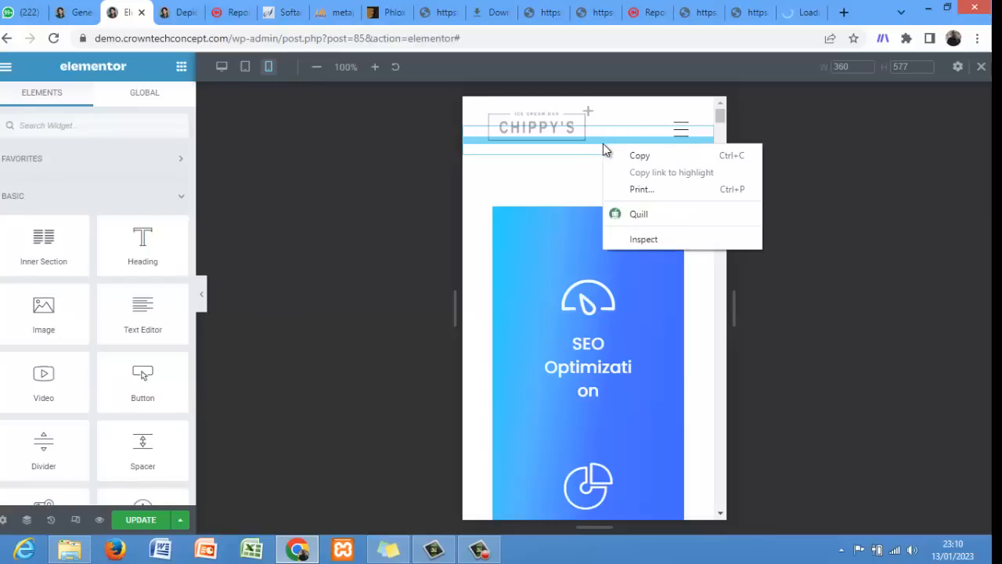
key("Escape")
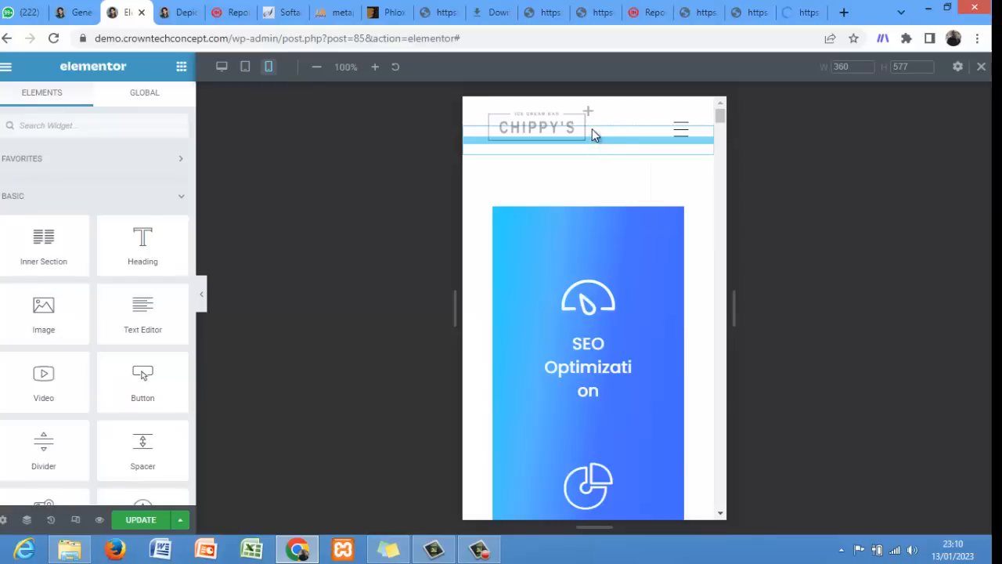
right_click(592, 130)
left_click(502, 147)
right_click(501, 144)
left_click(479, 143)
left_click_drag(720, 117, 718, 116)
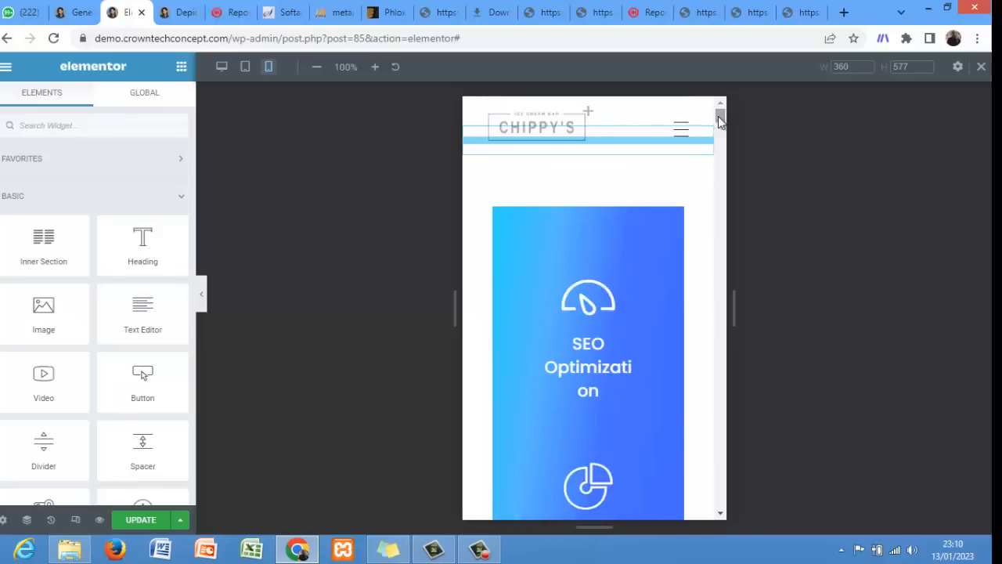
left_click(686, 144)
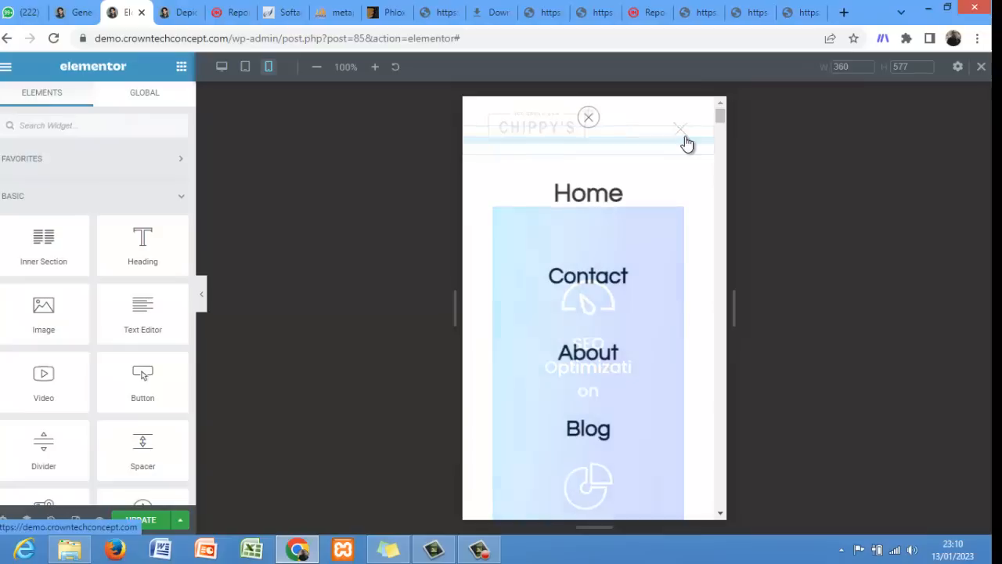
left_click(587, 120)
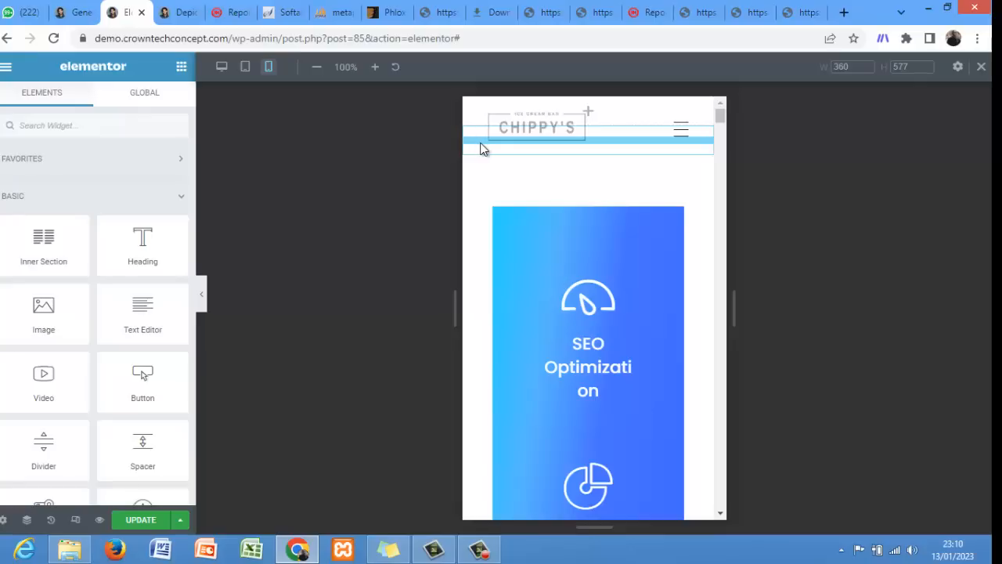
right_click(591, 141)
left_click(539, 159)
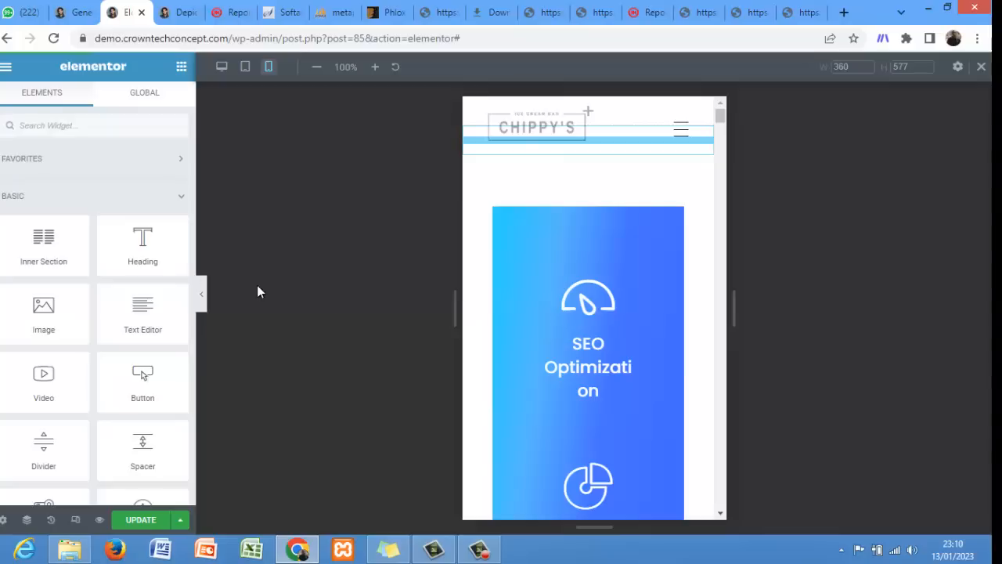
- Search the widgets for "HEAD" again and try to place a Modern Heading in the empty section under the header
left_click(143, 122)
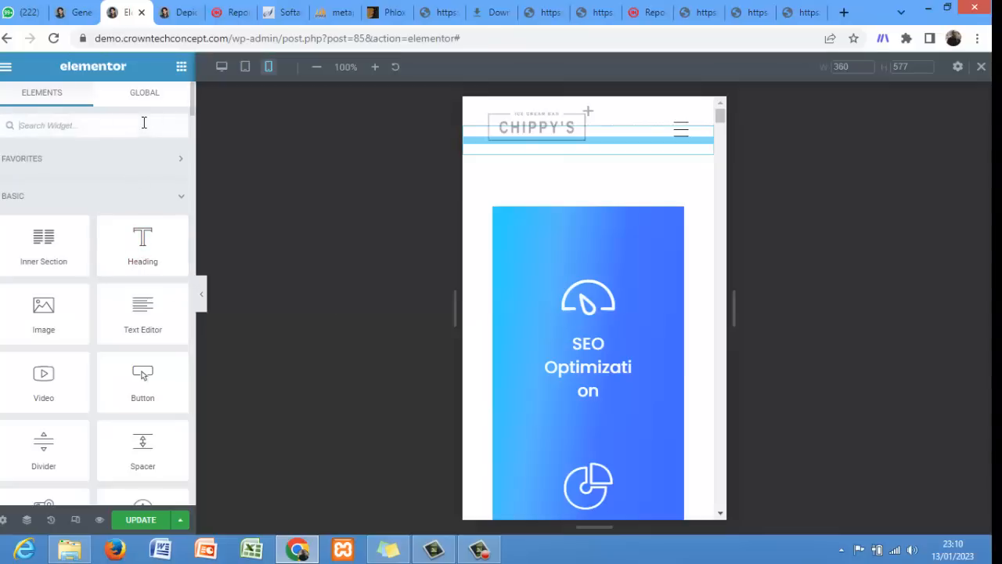
type("HEAD")
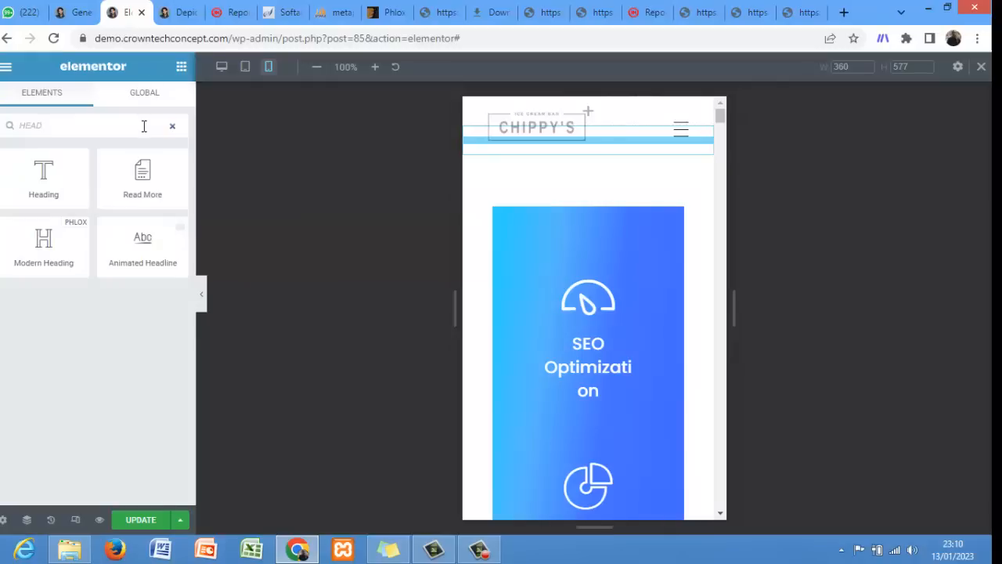
left_click_drag(47, 242, 724, 124)
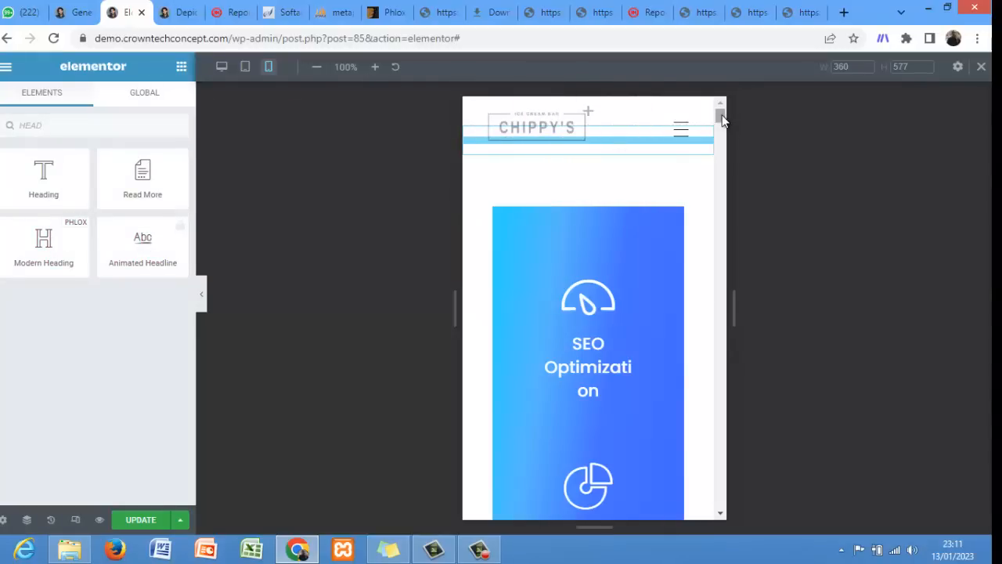
scroll(723, 128, "down", 5)
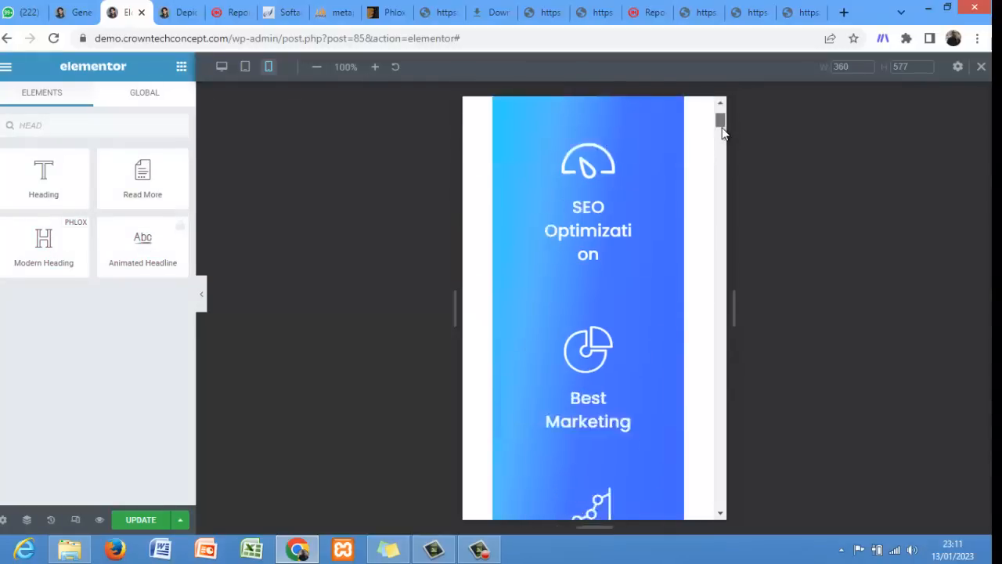
left_click(479, 549)
left_click(764, 356)
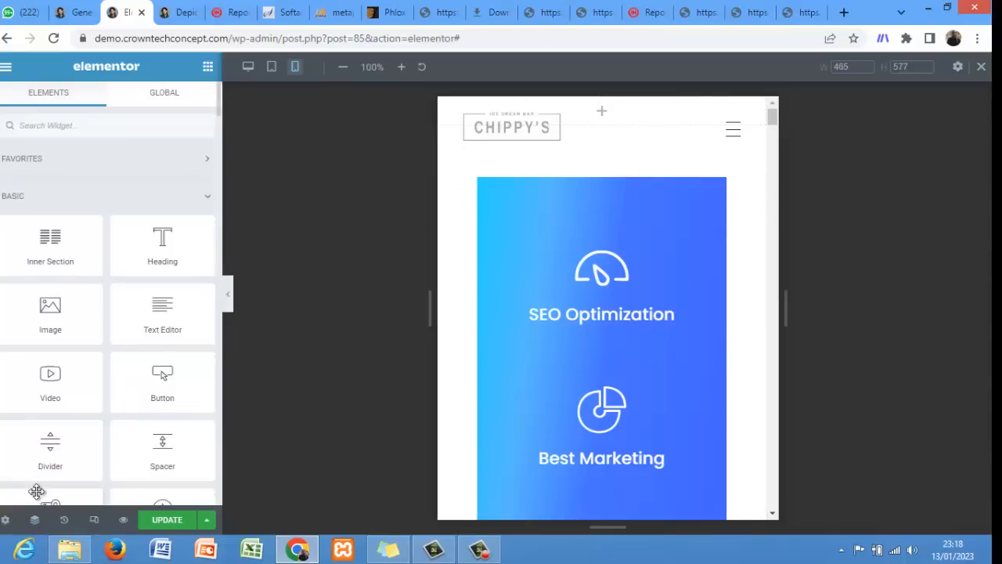
- Open the Navigator and delete the empty first section of the page
left_click(36, 519)
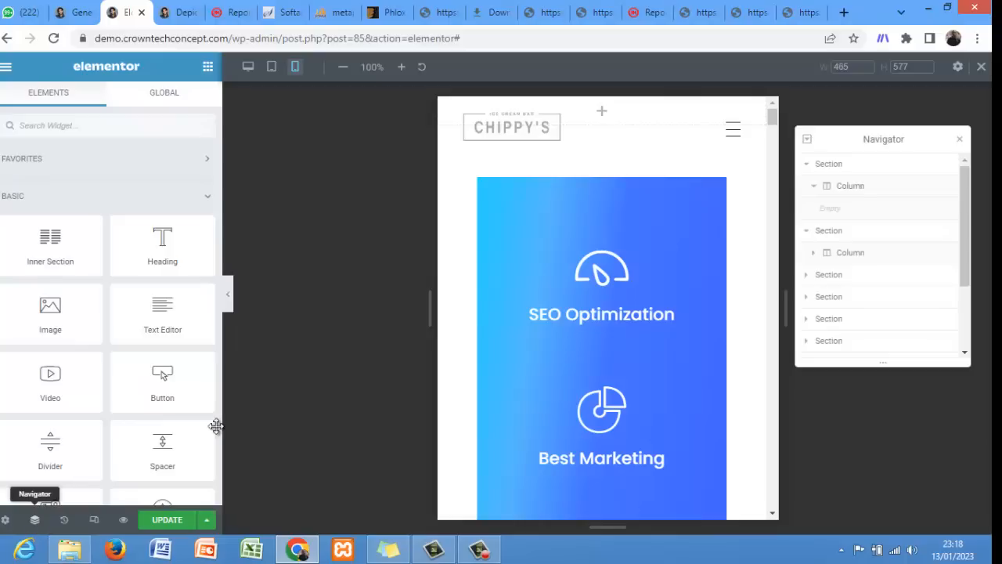
left_click(840, 167)
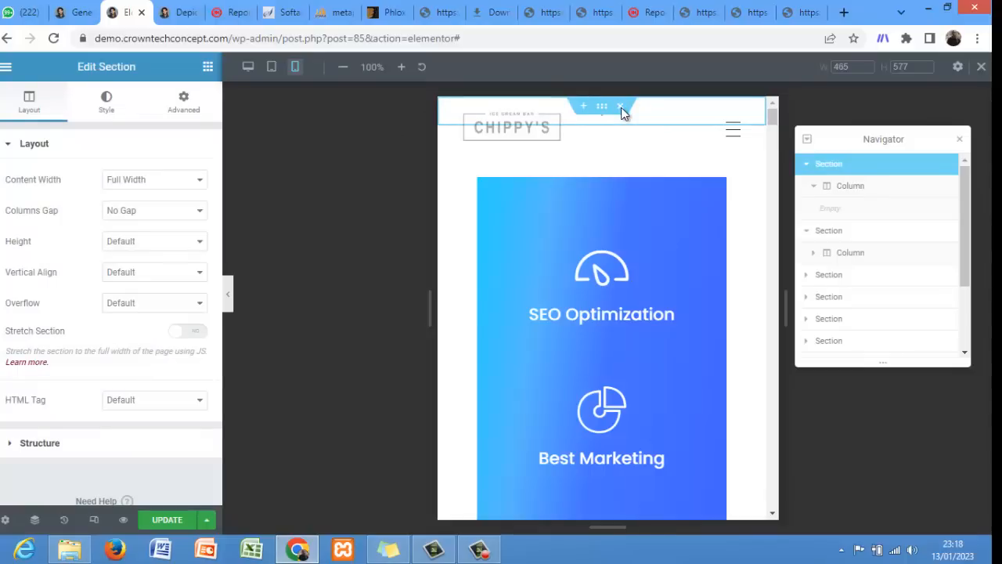
left_click(865, 168)
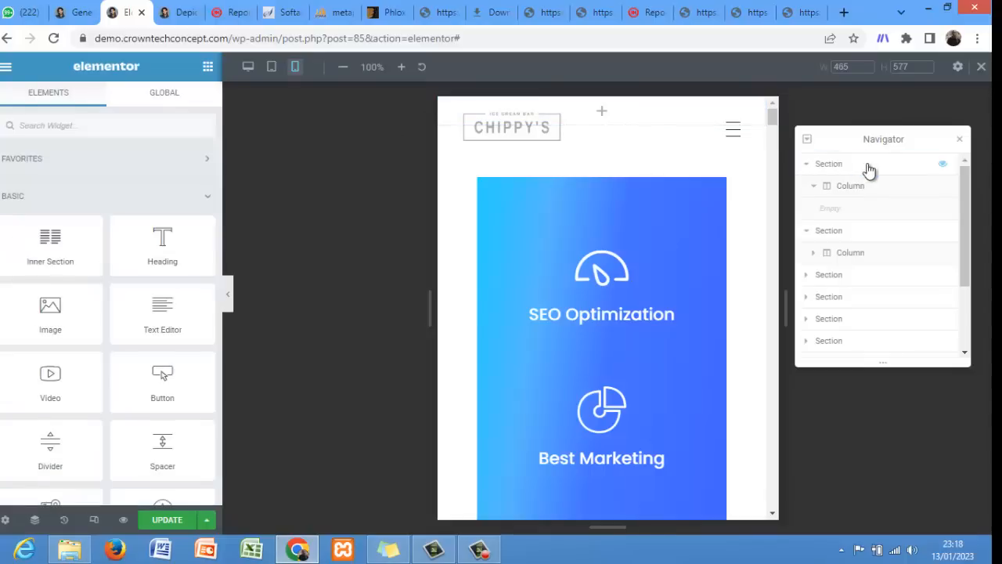
right_click(867, 168)
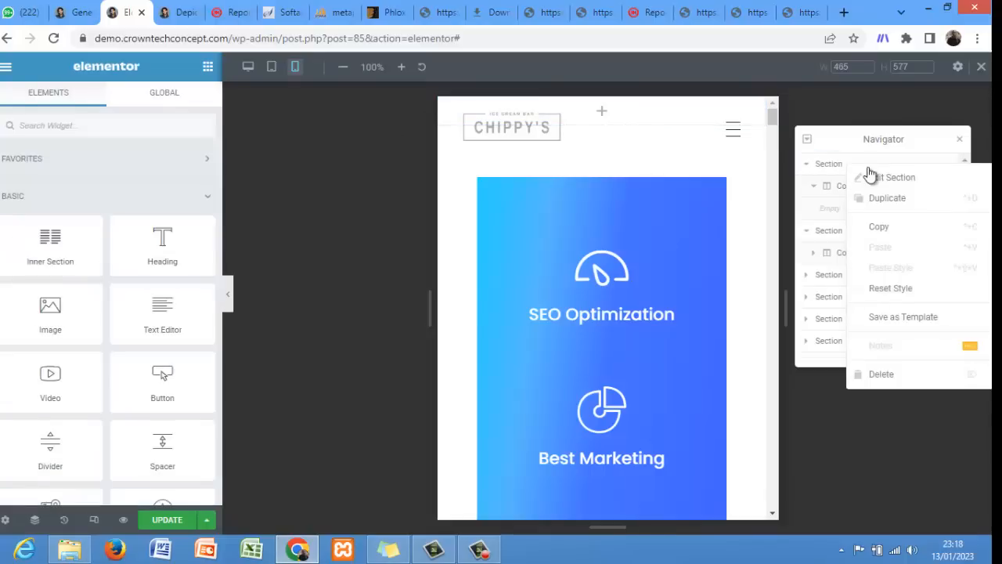
left_click(881, 374)
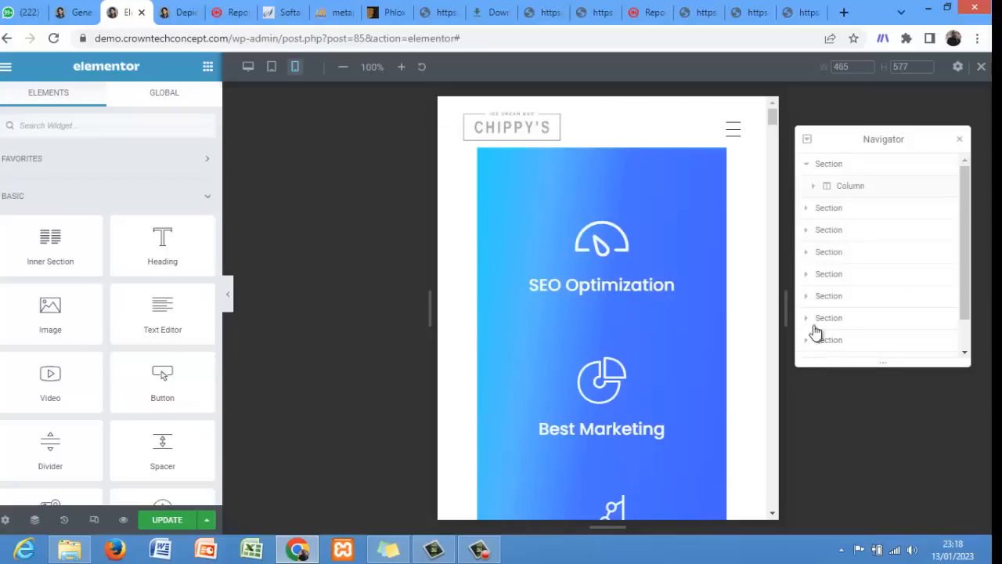
- Select the blue SEO Optimization section and try linked top and bottom mobile margins of 10 px and -3 px
left_click(843, 169)
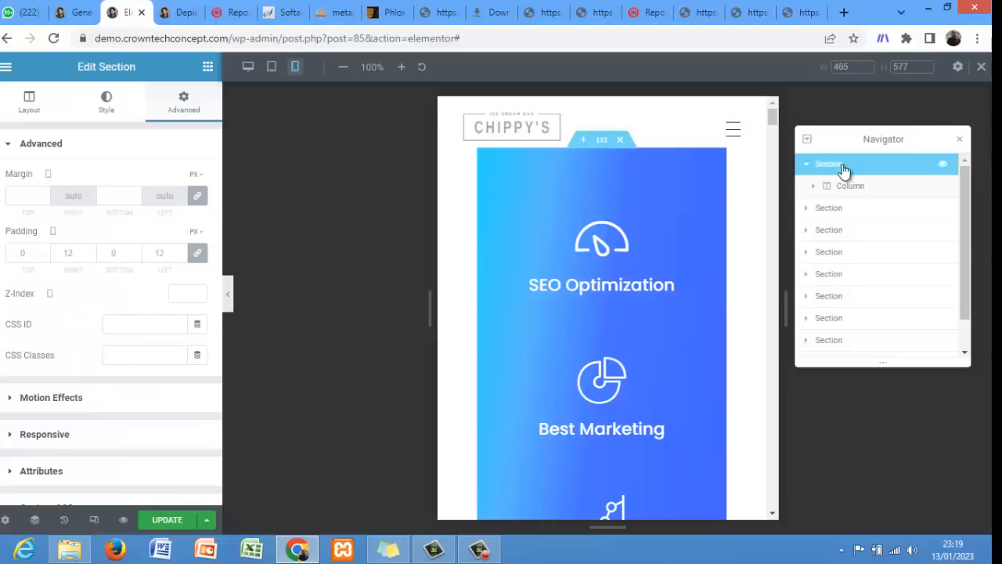
left_click(22, 198)
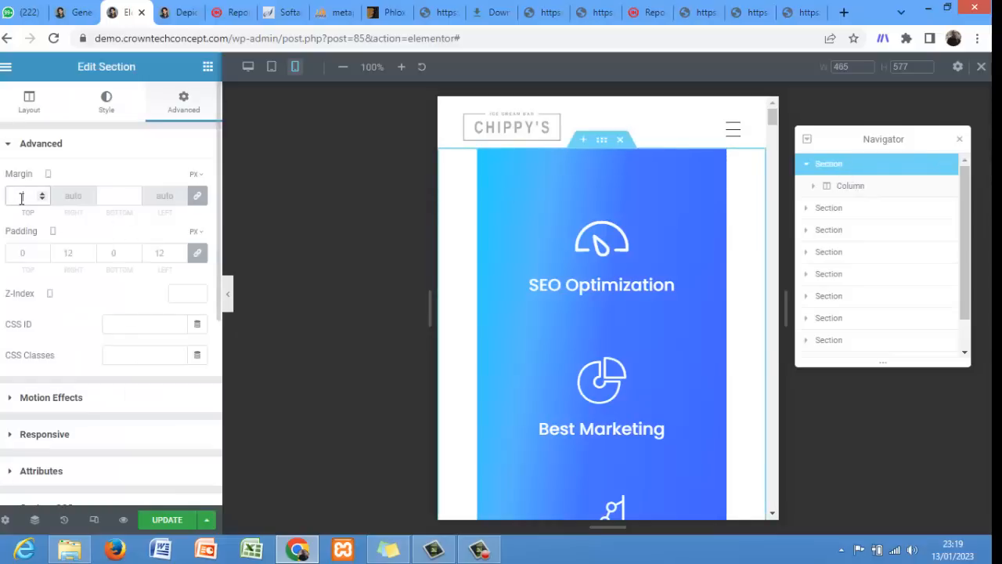
type("10")
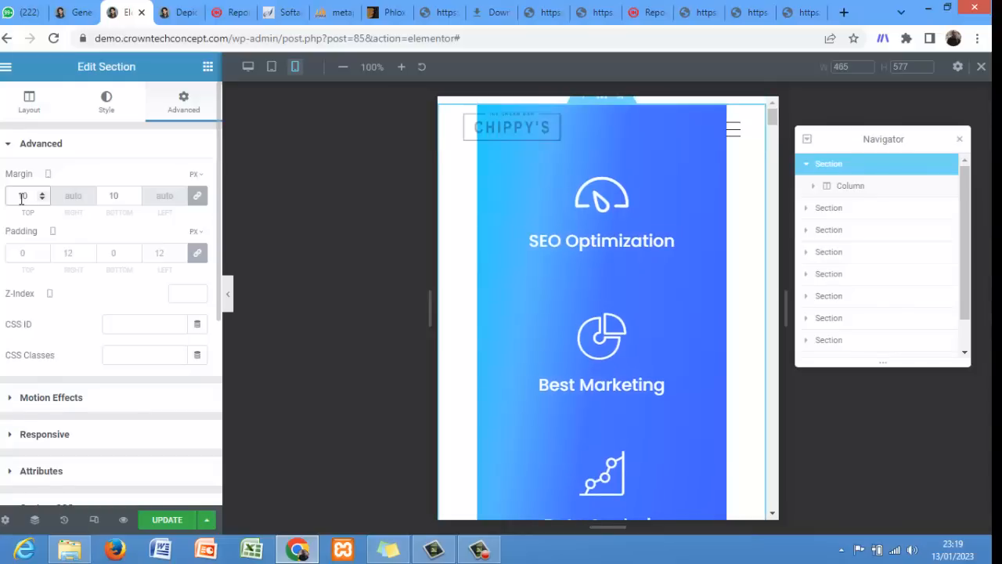
key("BackSpace")
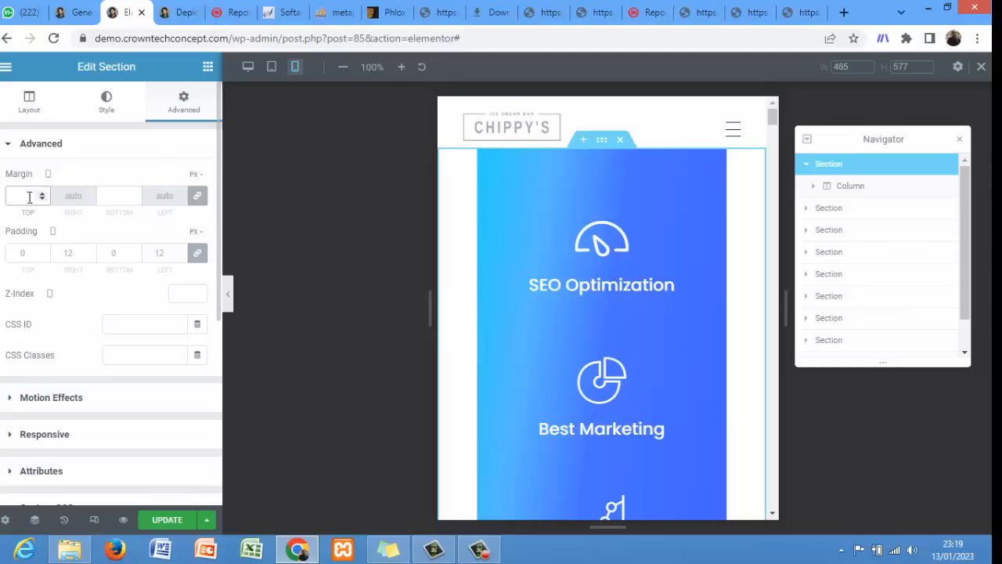
type("-")
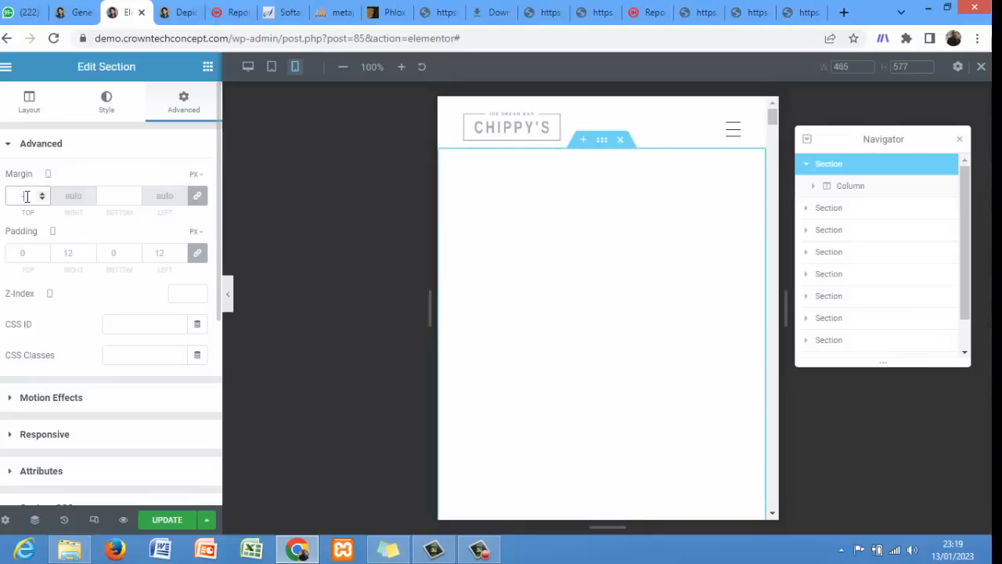
type("3")
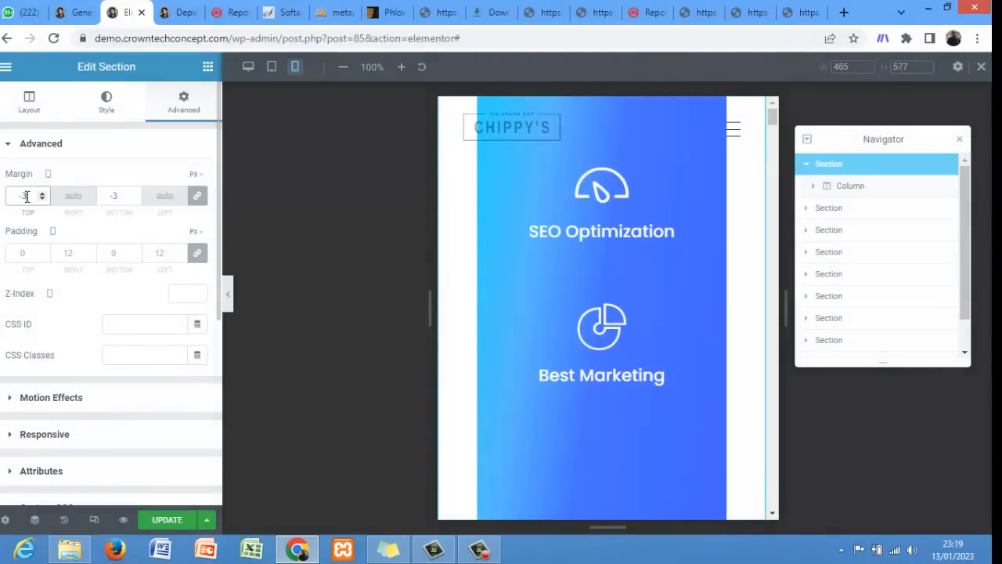
key("BackSpace")
key("BackSpace")
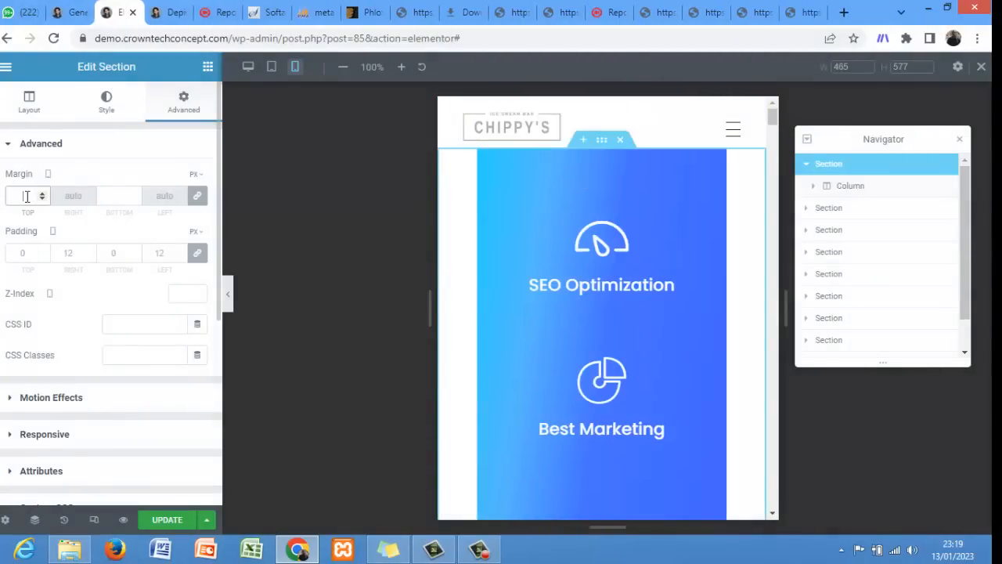
- Try linked top and bottom mobile margins of 5, 8 and -12 px on the SEO Optimization section
type("5")
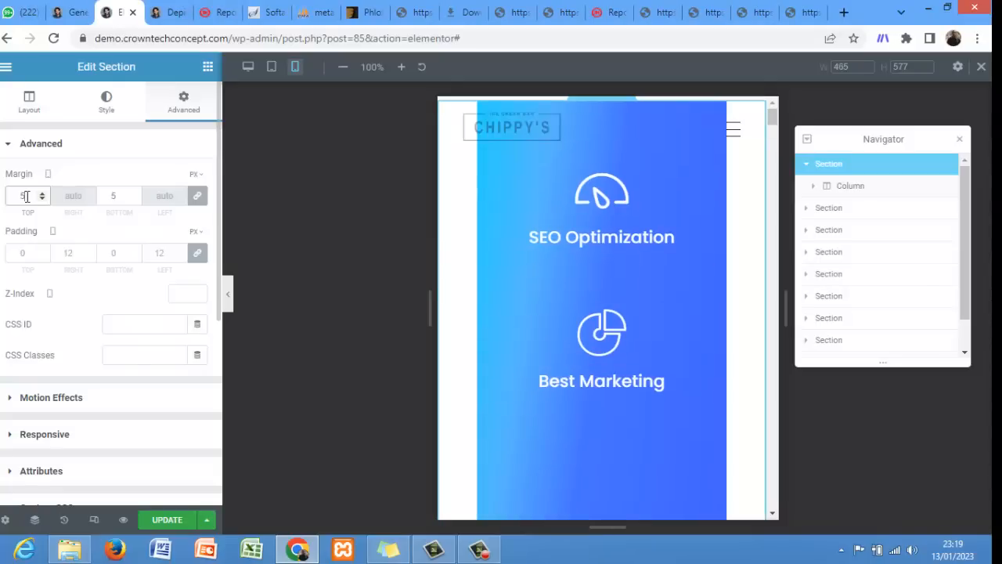
key("BackSpace")
type("8")
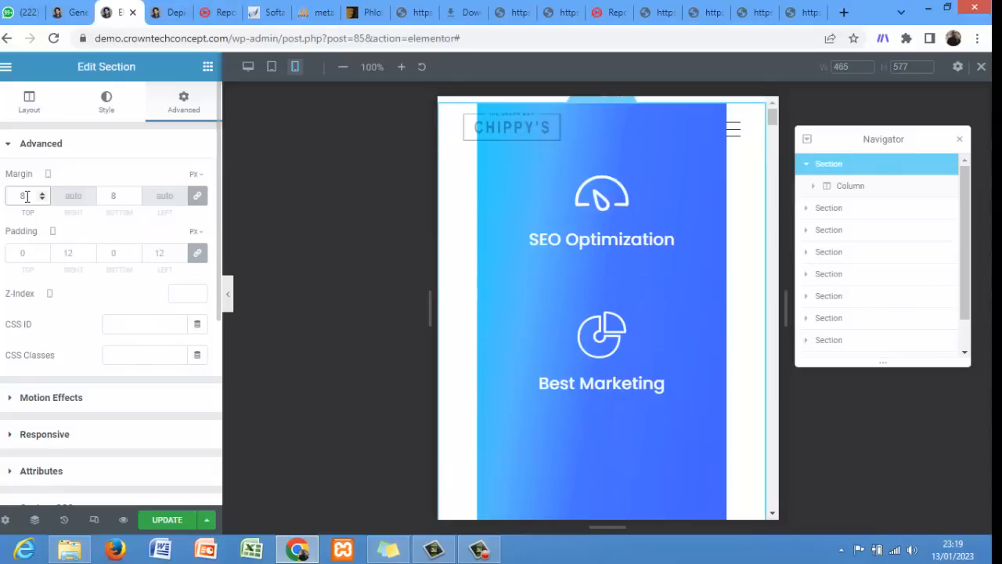
key("BackSpace")
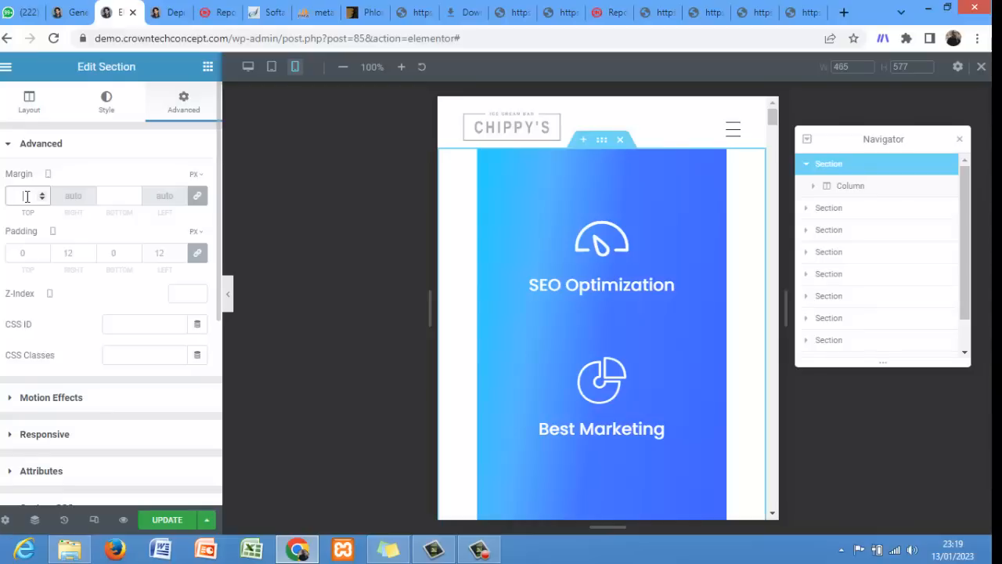
type("-")
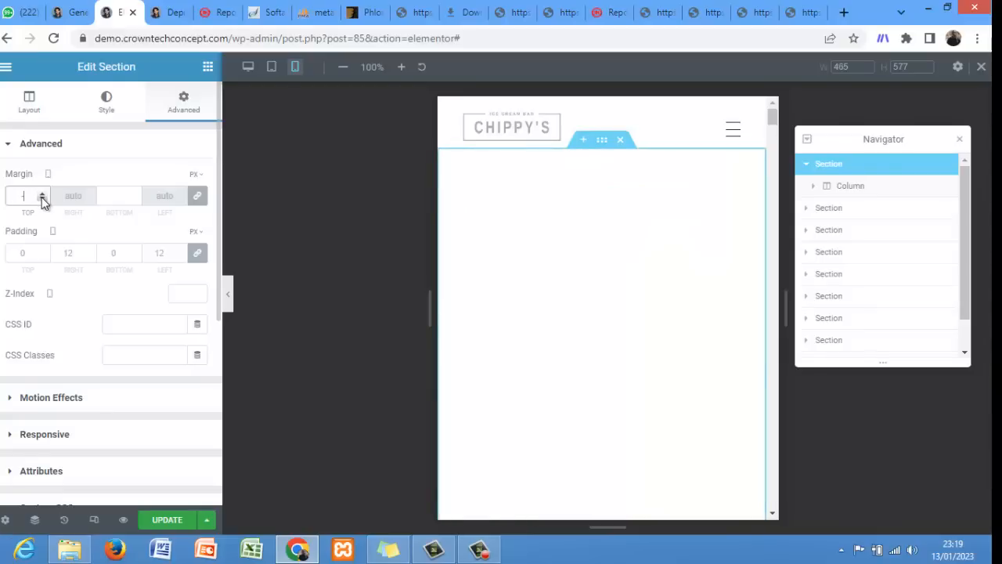
type("1")
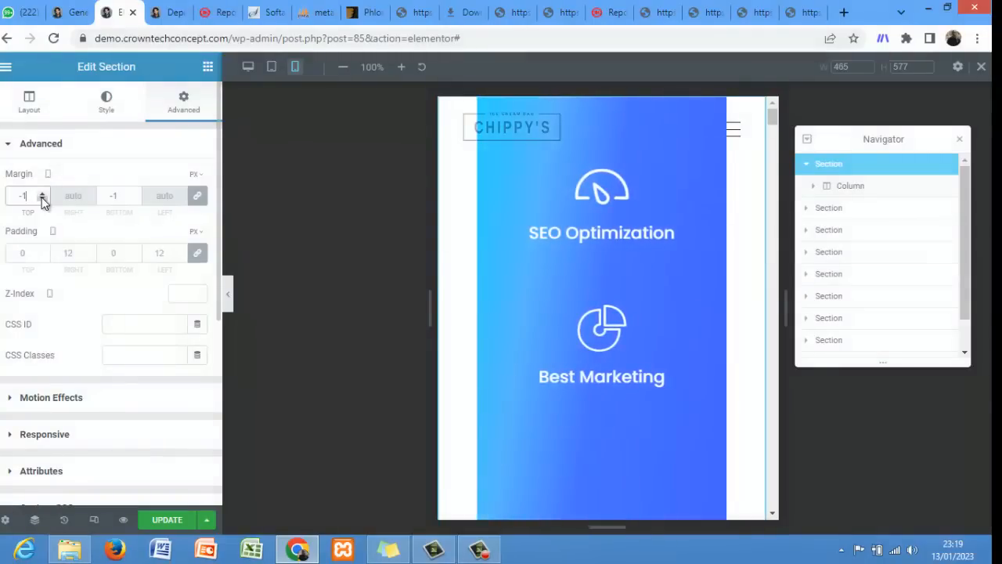
type("2")
key("BackSpace")
key("BackSpace")
key("BackSpace")
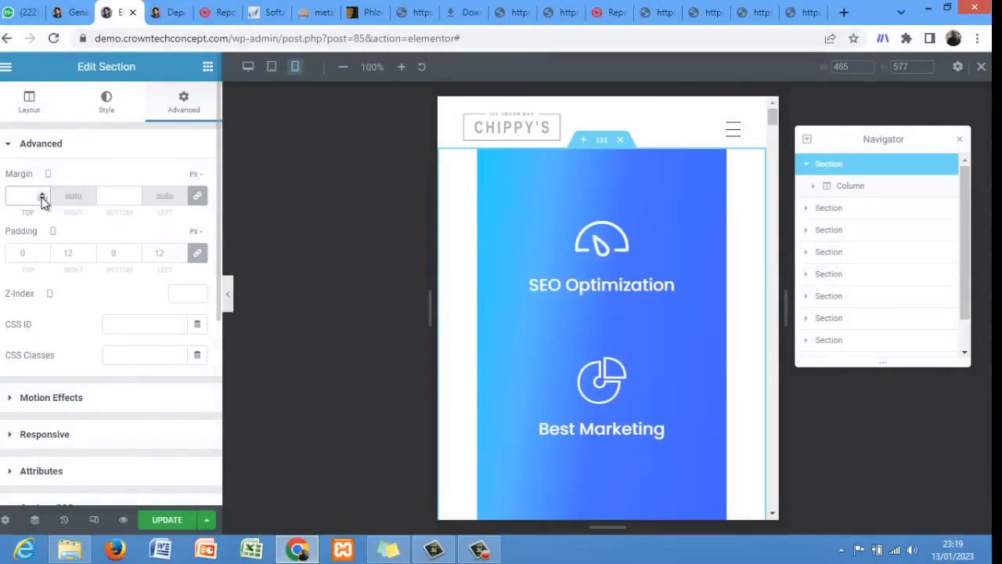
- Set the SEO Optimization section's linked mobile margins to 30 px, unlink them, and reduce the bottom margin to 3 px
type("3")
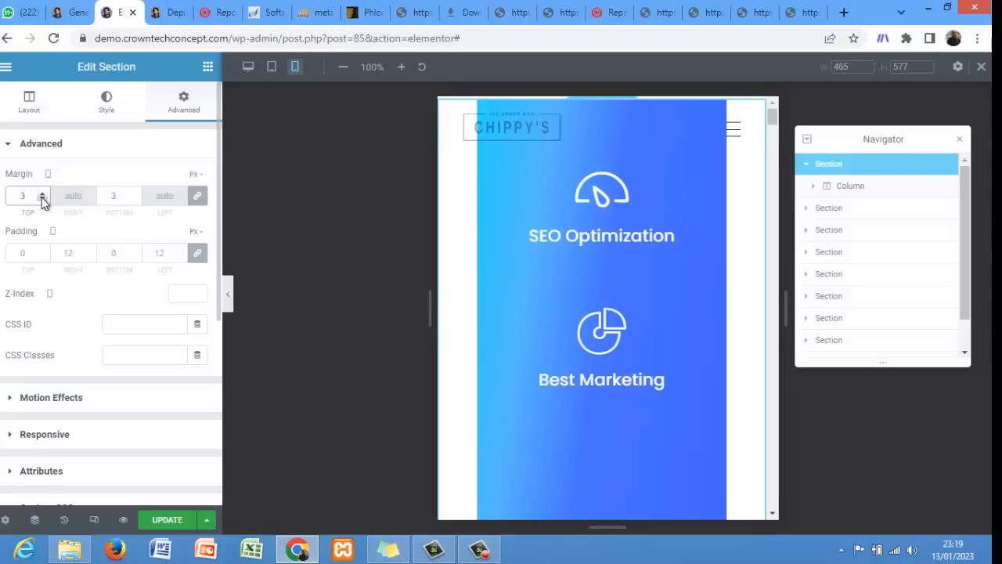
type("0")
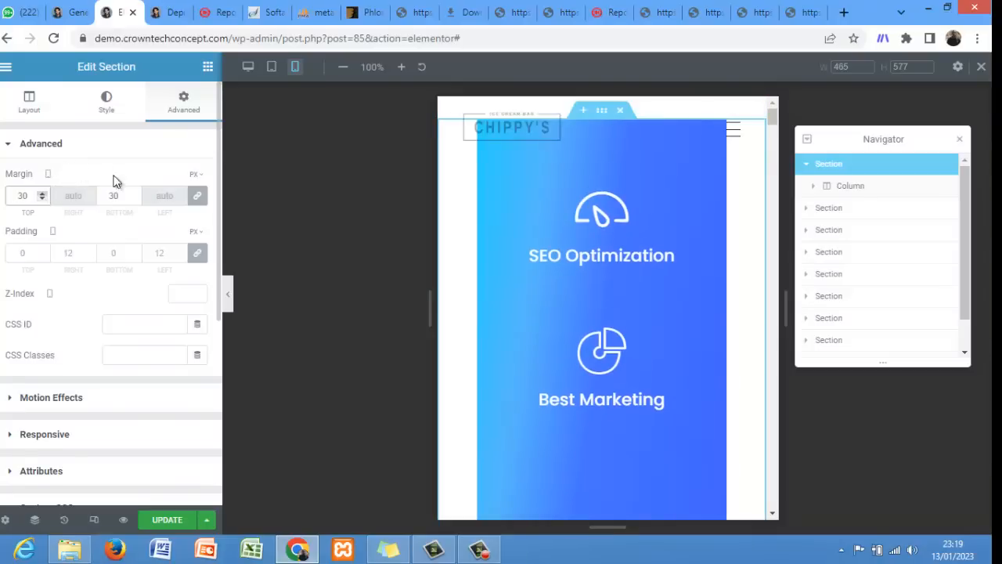
left_click(197, 198)
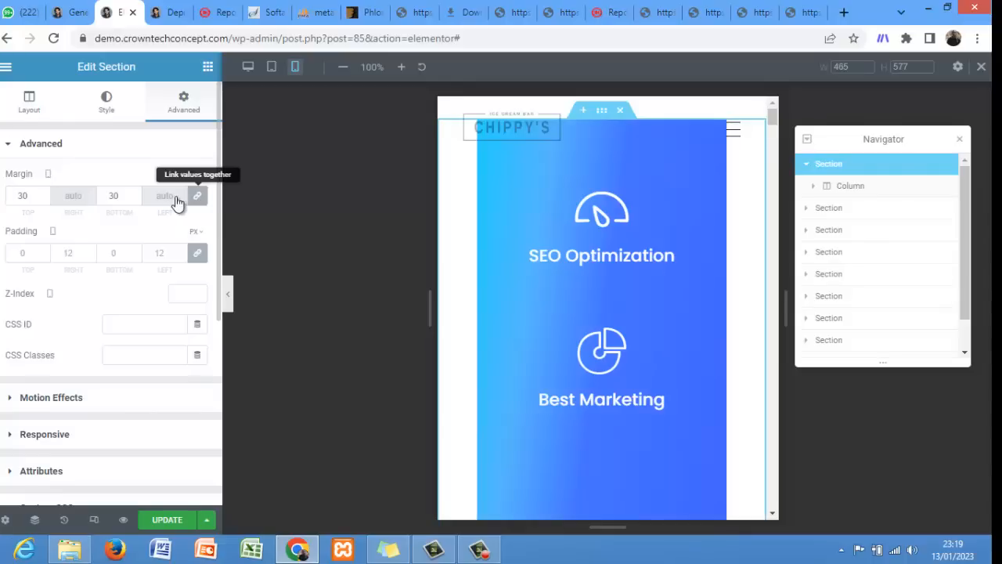
left_click(115, 195)
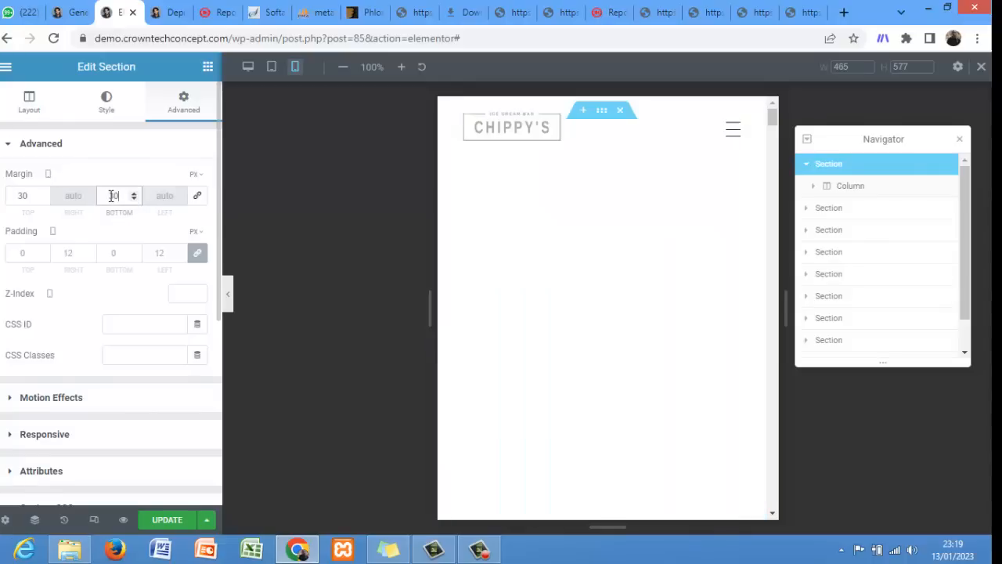
key("BackSpace")
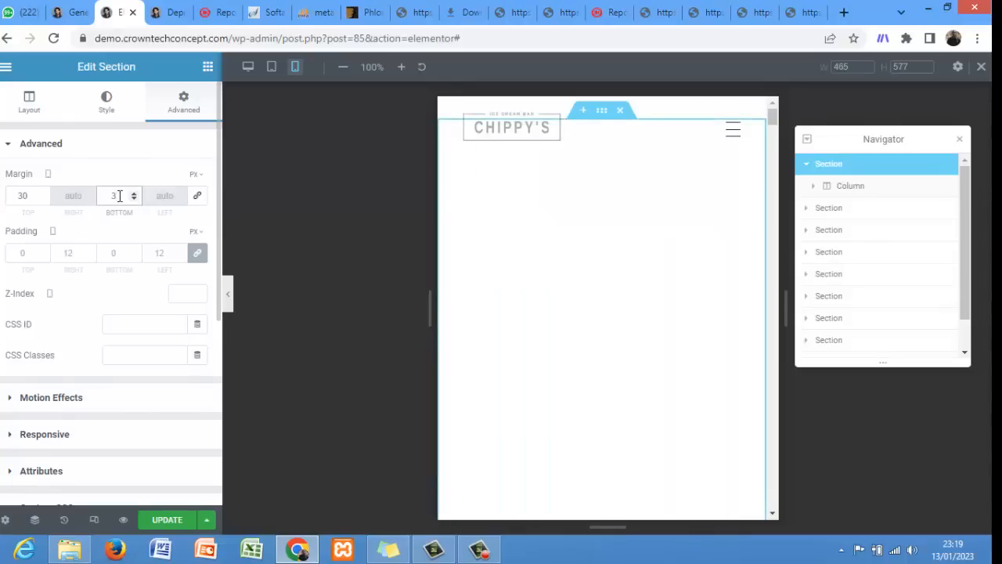
- Try lowering the SEO Optimization section's top mobile margin to 19 px
left_click(32, 197)
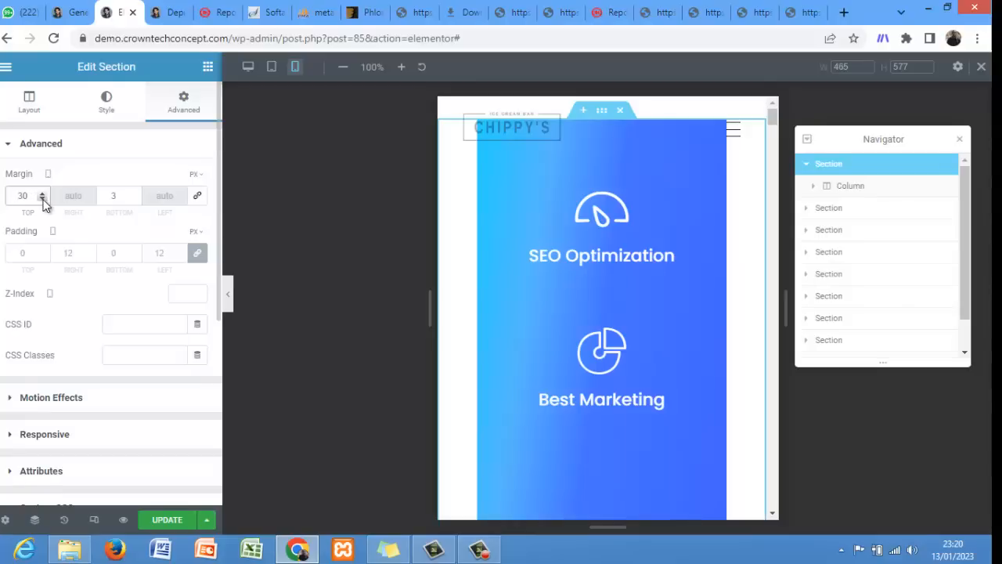
double_click(42, 199)
double_click(42, 200)
double_click(42, 200)
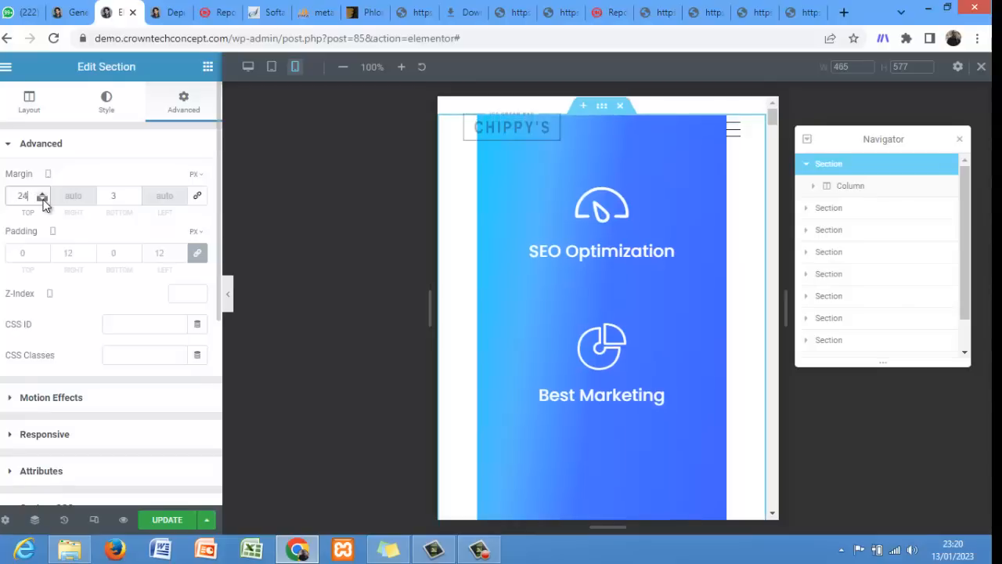
double_click(42, 199)
double_click(42, 198)
left_click(42, 198)
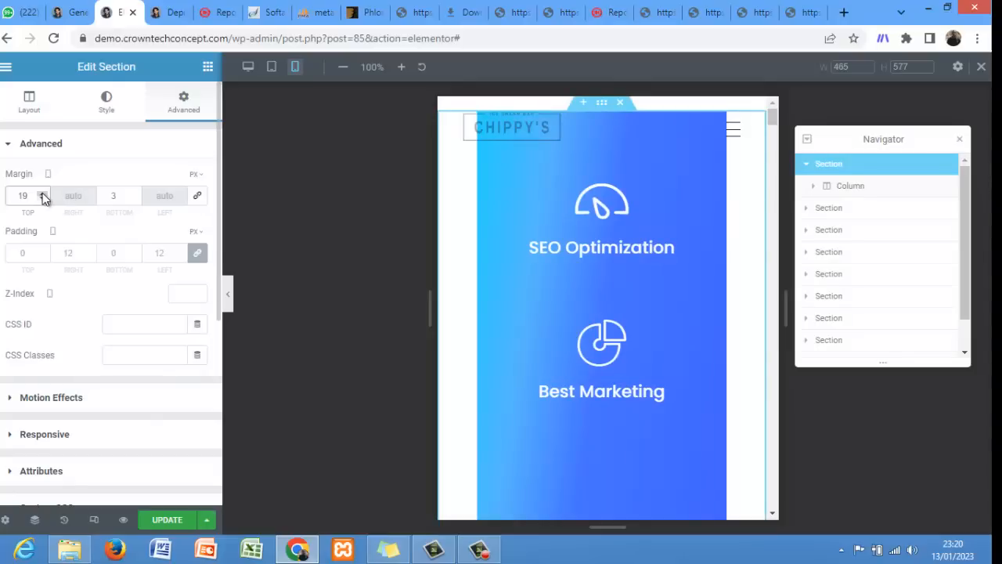
- Raise the SEO Optimization section's top mobile margin to 88 px to clear the header
left_click(42, 194)
left_click(42, 194)
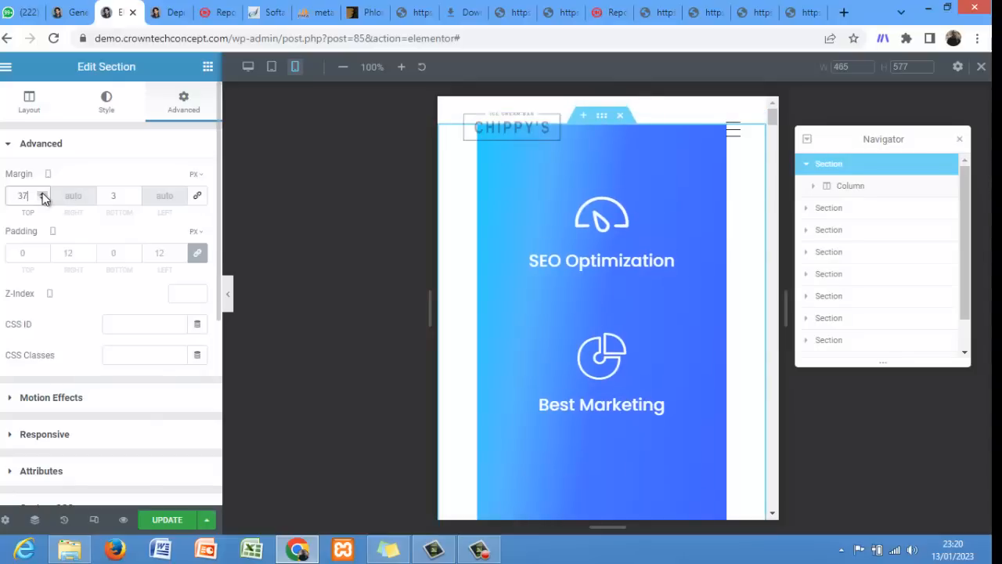
left_click(43, 194)
left_click(42, 194)
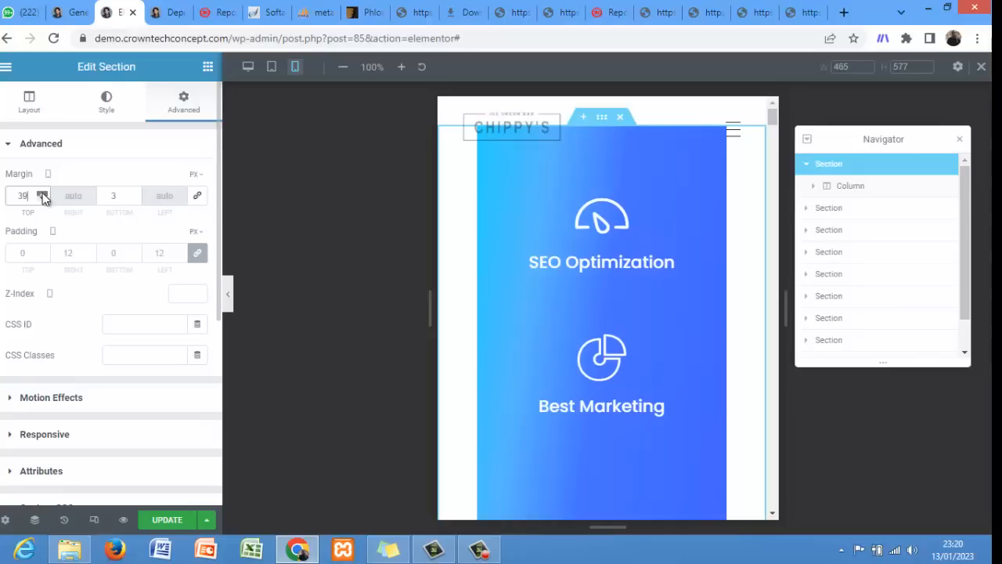
left_click(43, 194)
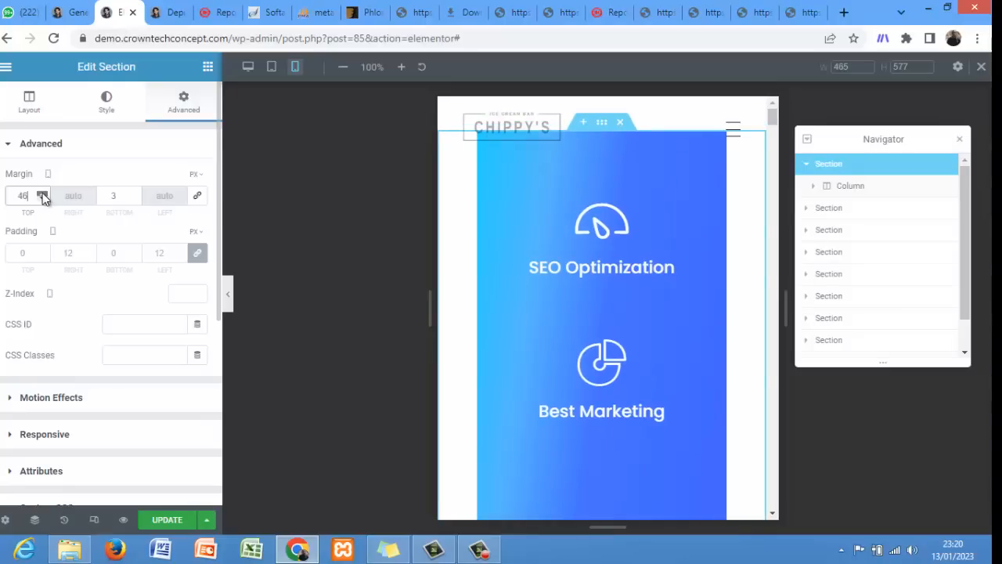
left_click(42, 194)
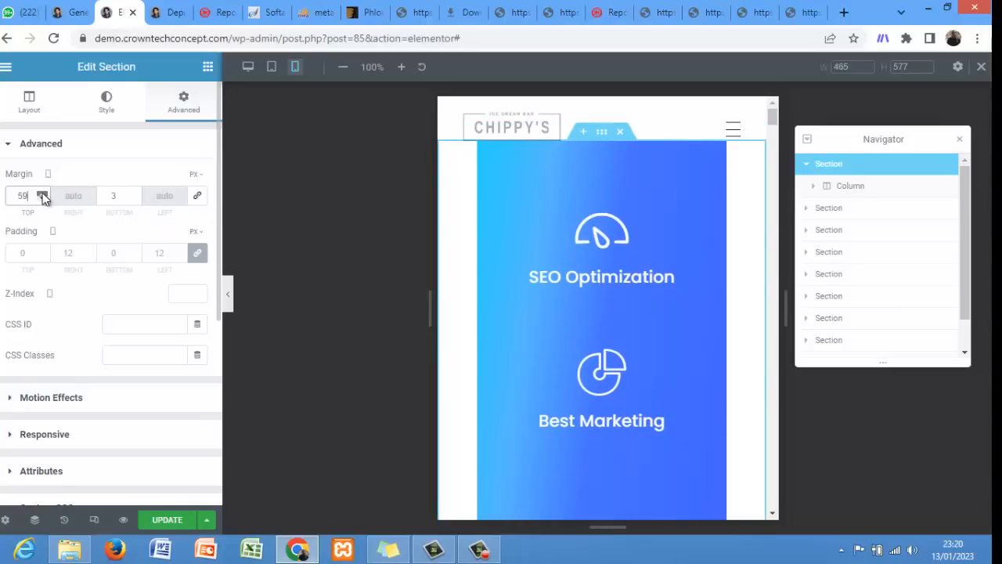
left_click(42, 194)
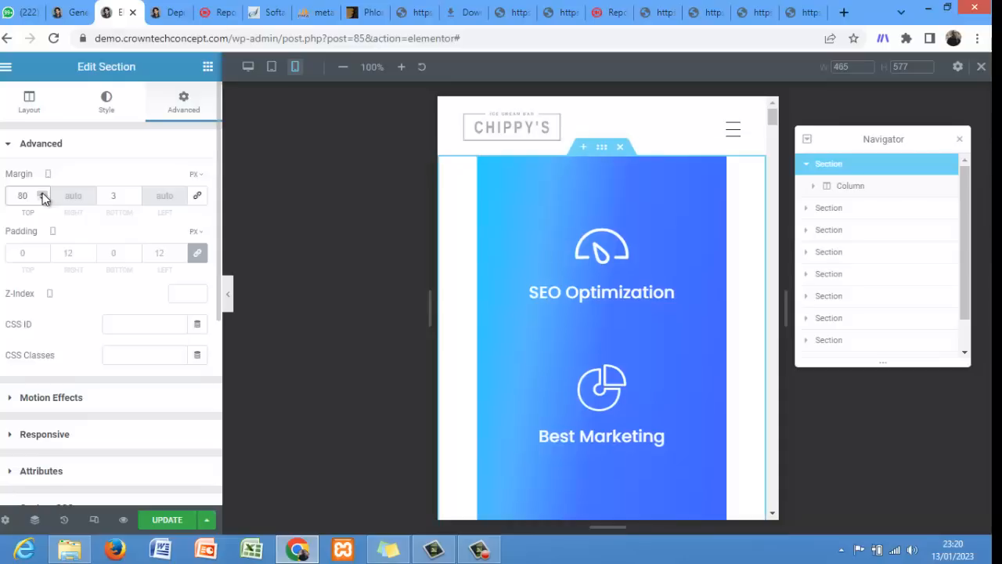
left_click(42, 195)
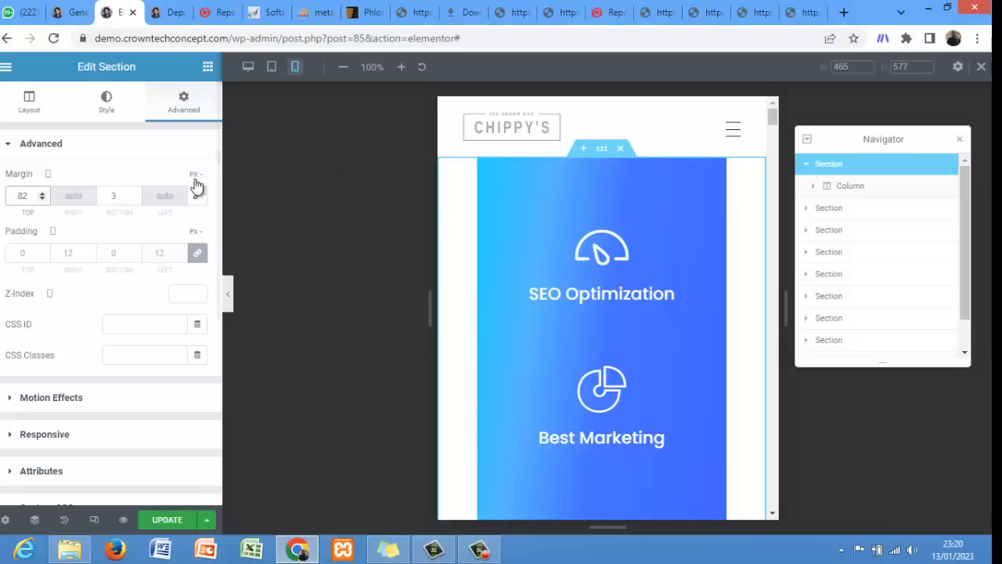
left_click(43, 195)
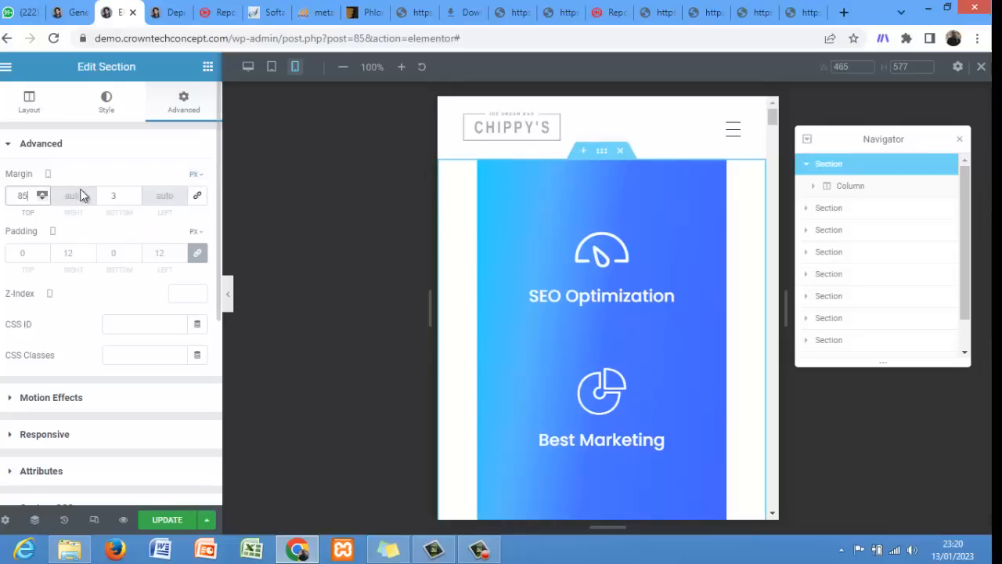
- Insert a single-column section above the SEO Optimization section and set its linked top and bottom mobile margins to 80 px
left_click(583, 156)
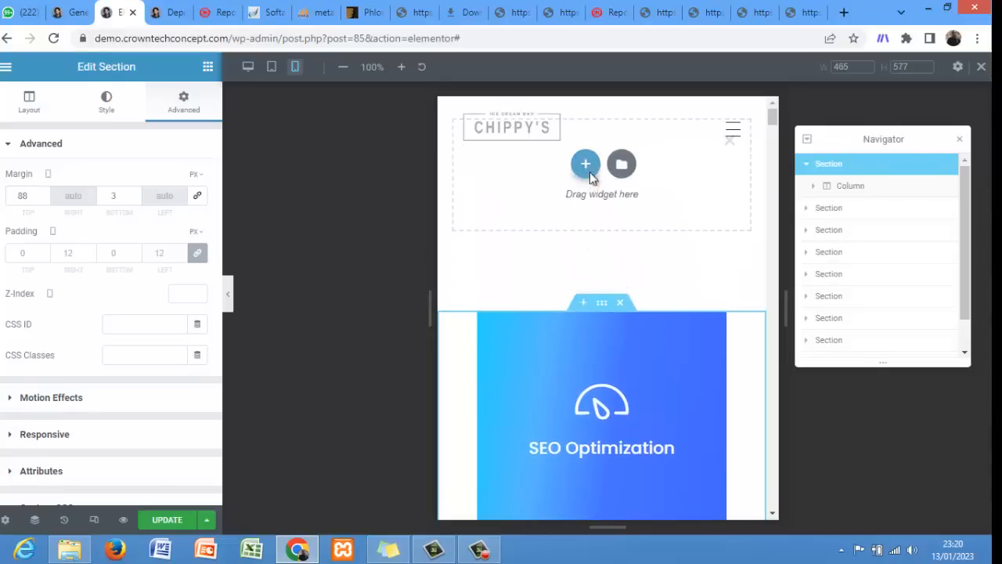
left_click(585, 166)
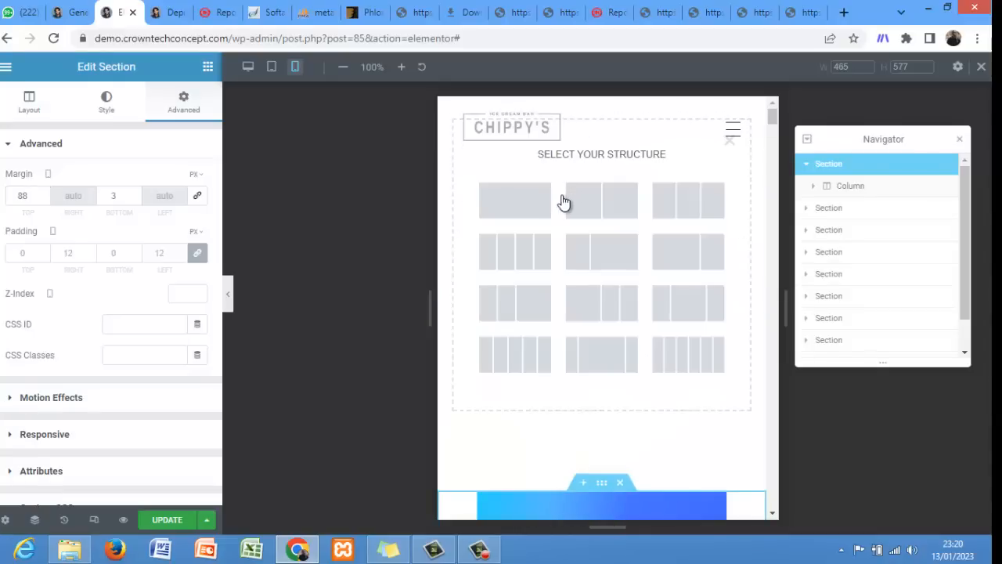
left_click(516, 217)
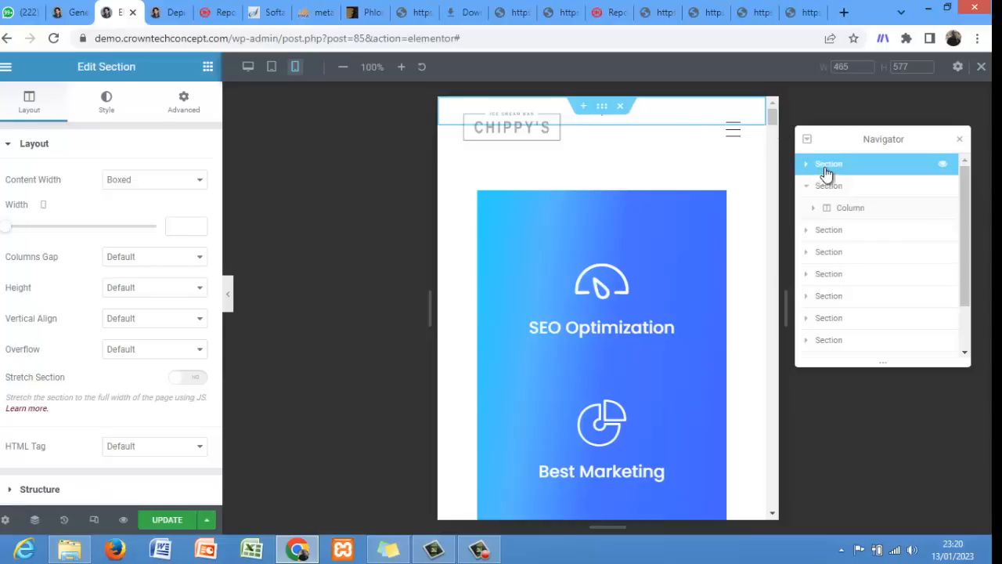
left_click(184, 114)
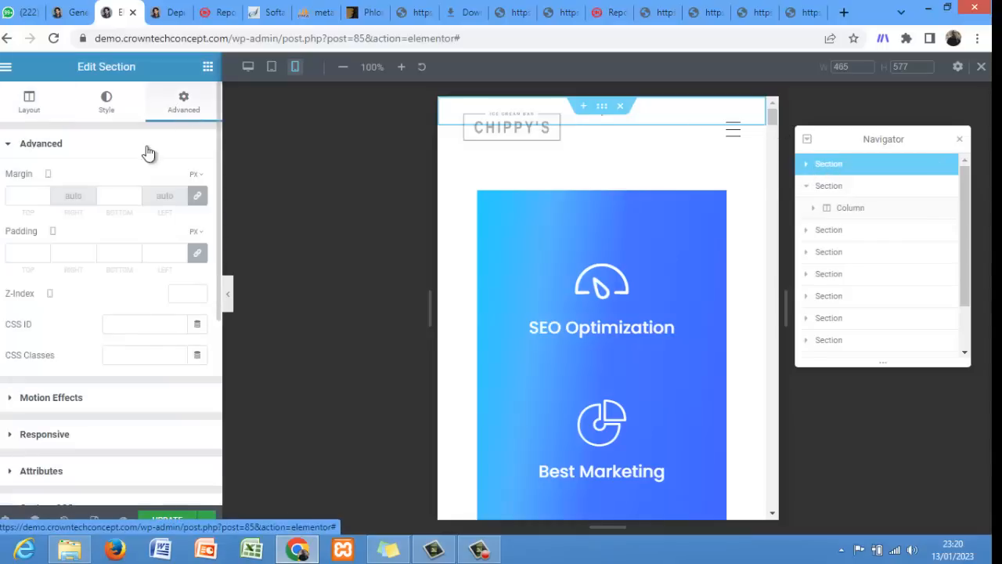
left_click(28, 195)
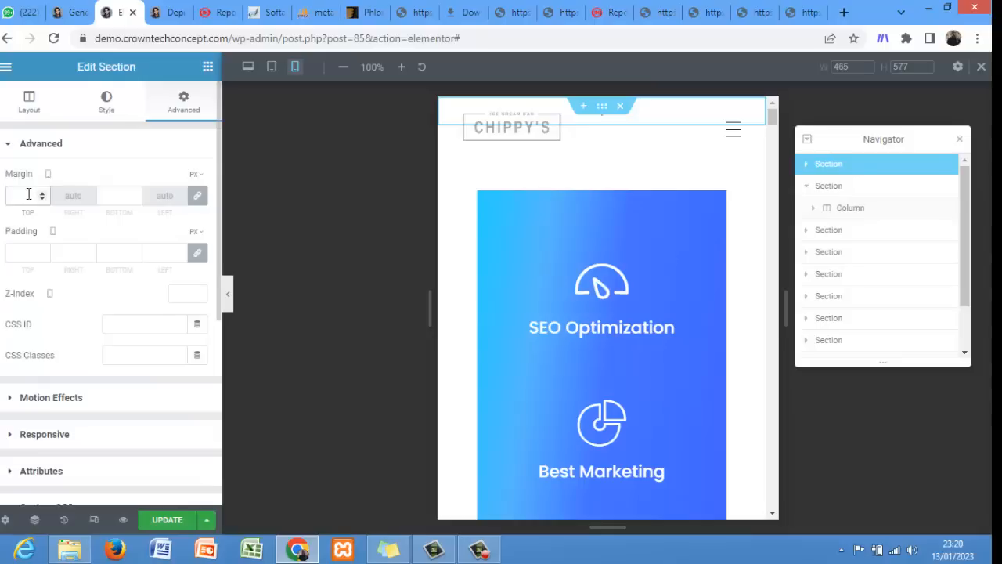
type("80")
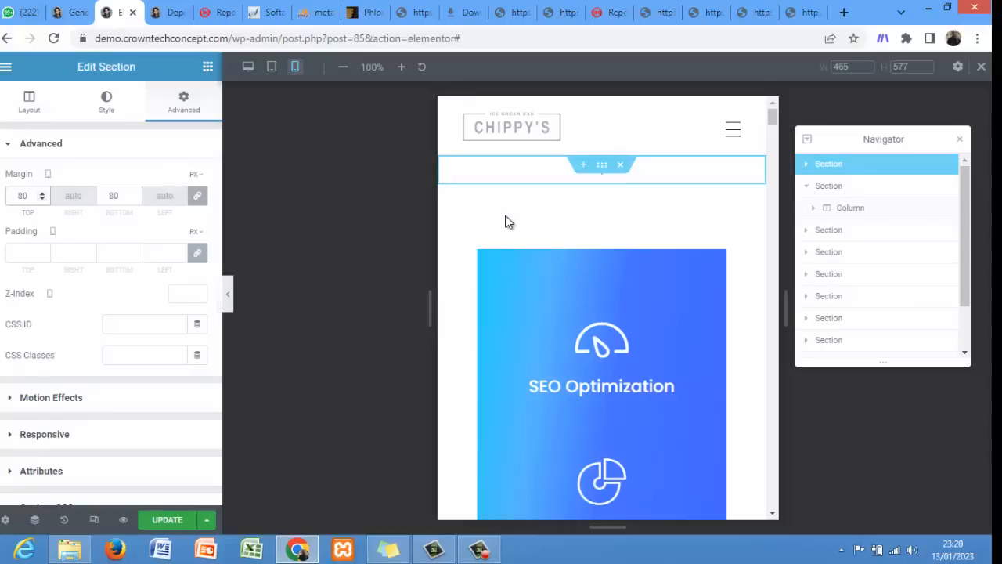
- Search the widgets for "Sli", place a Depicter Slider in the new section, and assign the Agency Corporate slider to it
left_click(208, 69)
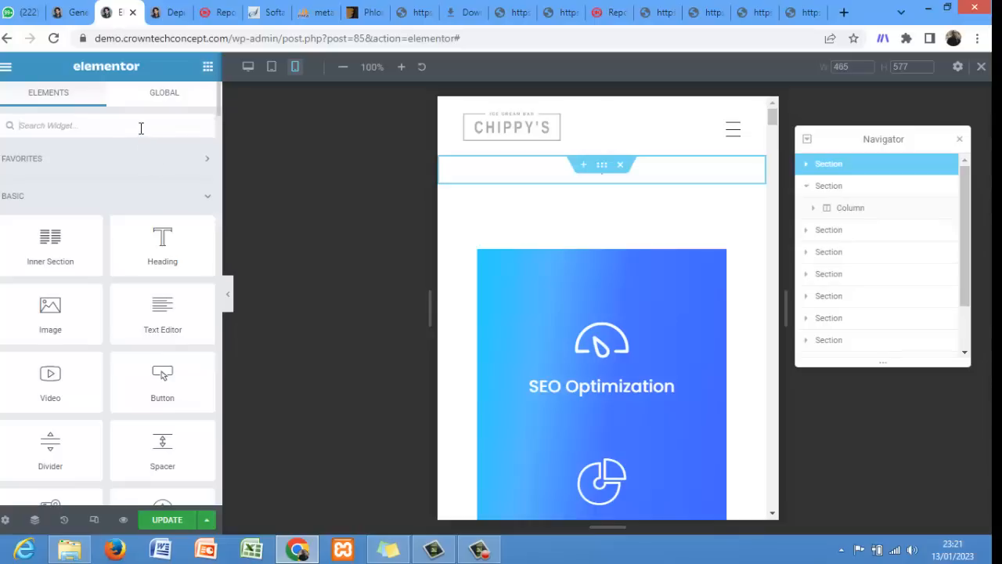
type("Sli")
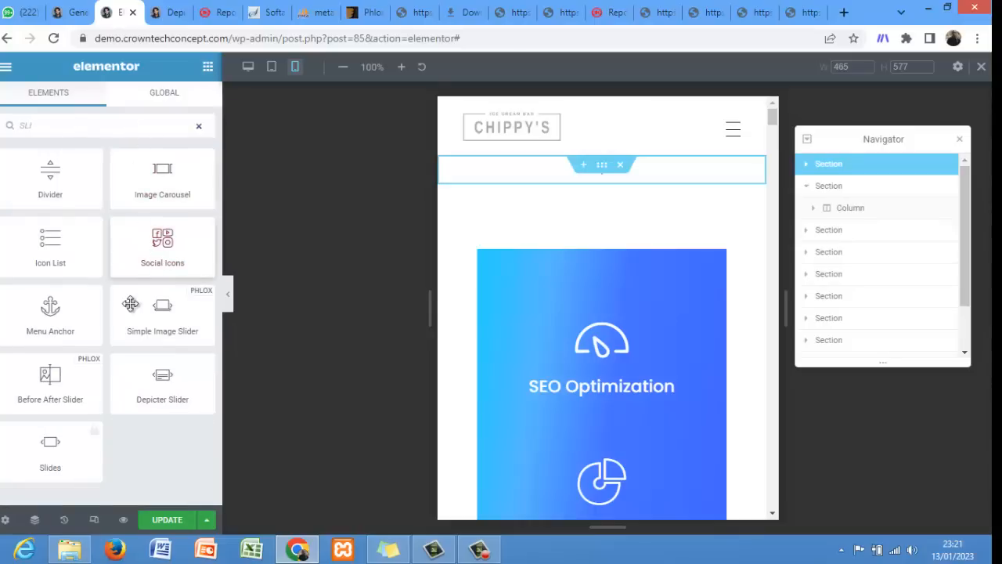
left_click_drag(156, 383, 553, 167)
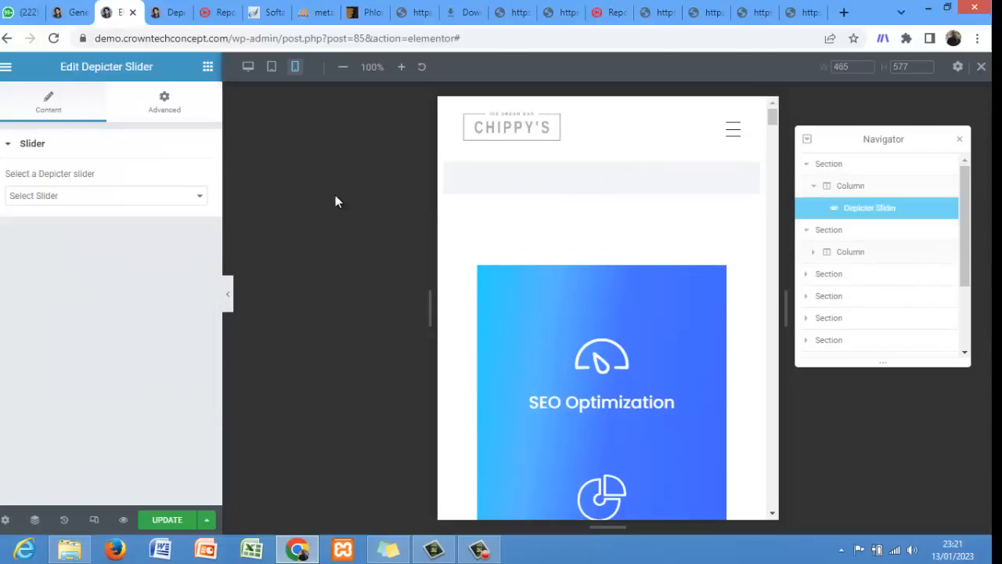
left_click(137, 198)
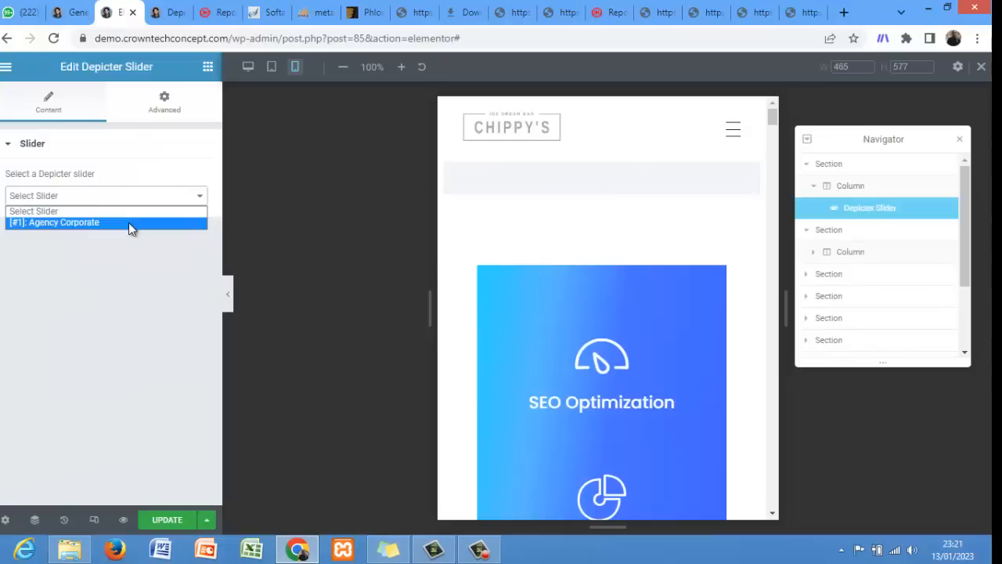
left_click(129, 223)
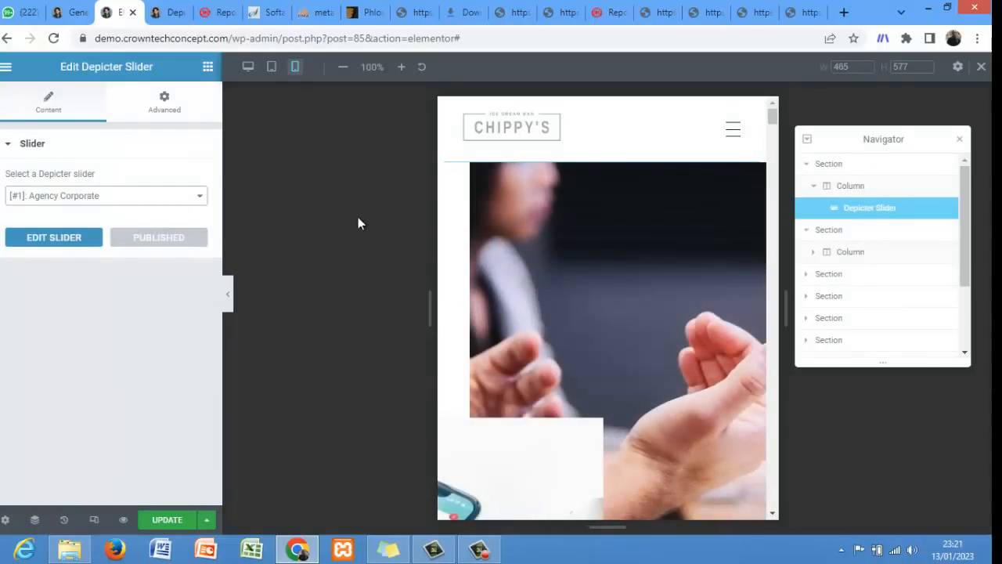
- Open the SEO Optimization info box's content settings and shorten its title to "SEO Optimizatio"
left_click_drag(775, 115, 775, 142)
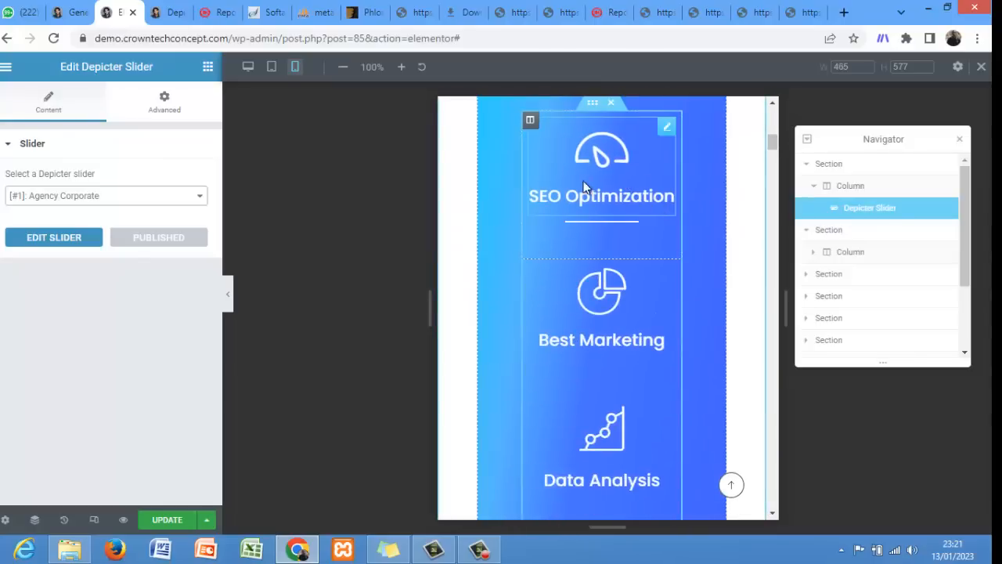
left_click(664, 132)
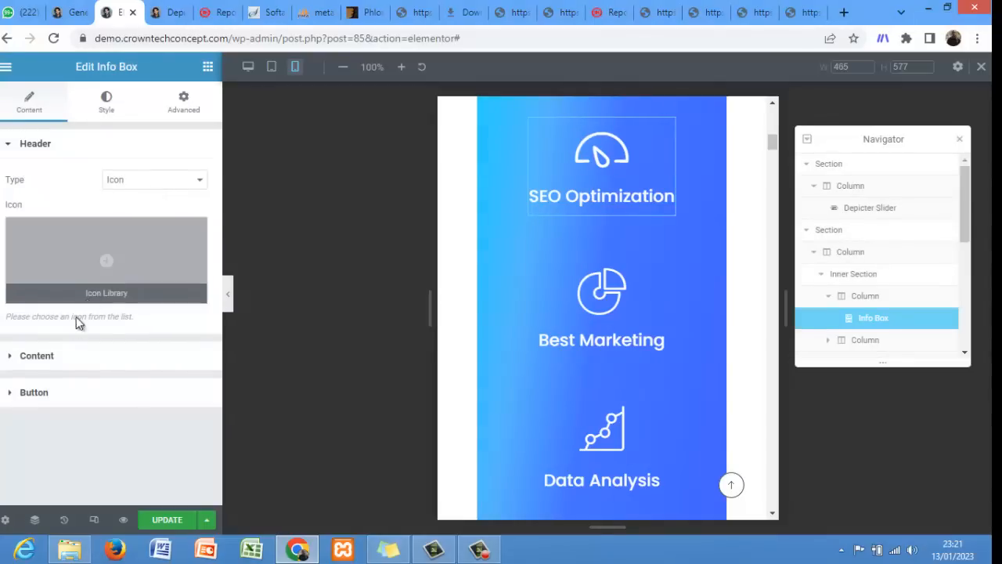
left_click(63, 370)
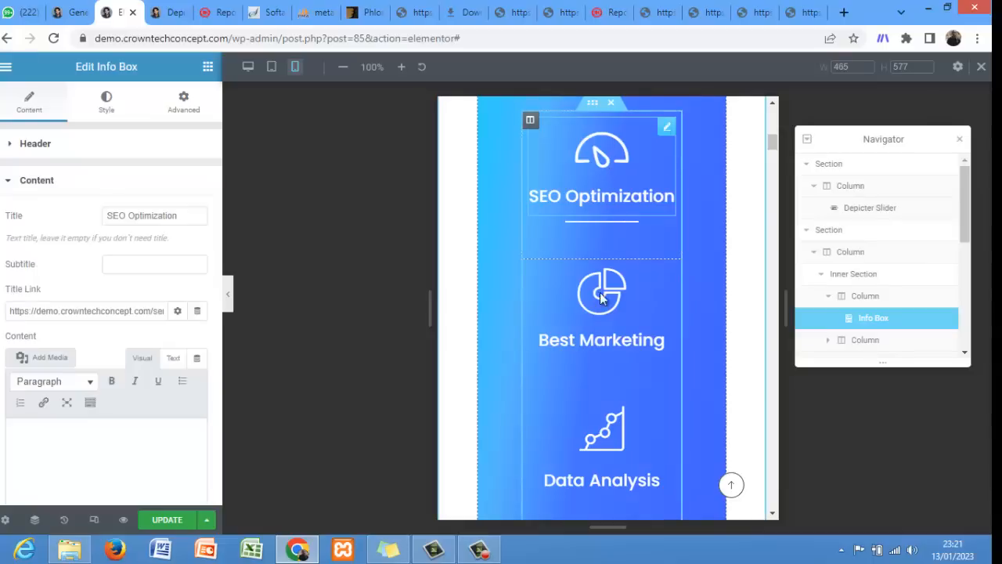
left_click(180, 214)
key("BackSpace")
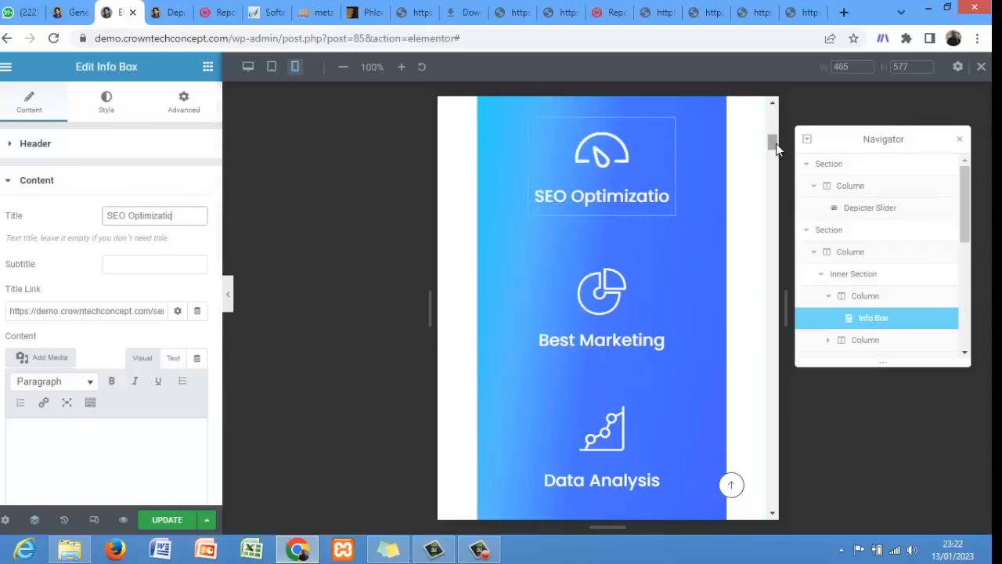
- Delete the inner section holding the SEO, marketing and data info boxes from the blue section
scroll(776, 143, "down", 2)
mouse_move(776, 143)
left_mouse_down()
mouse_move(778, 165)
mouse_move(773, 110)
mouse_move(771, 154)
mouse_move(777, 140)
left_mouse_up()
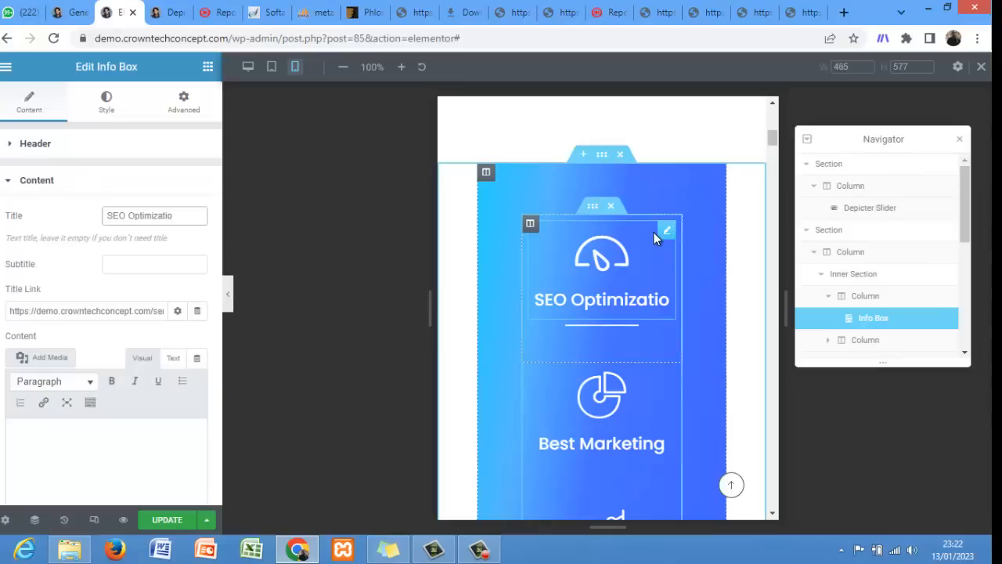
left_click(613, 207)
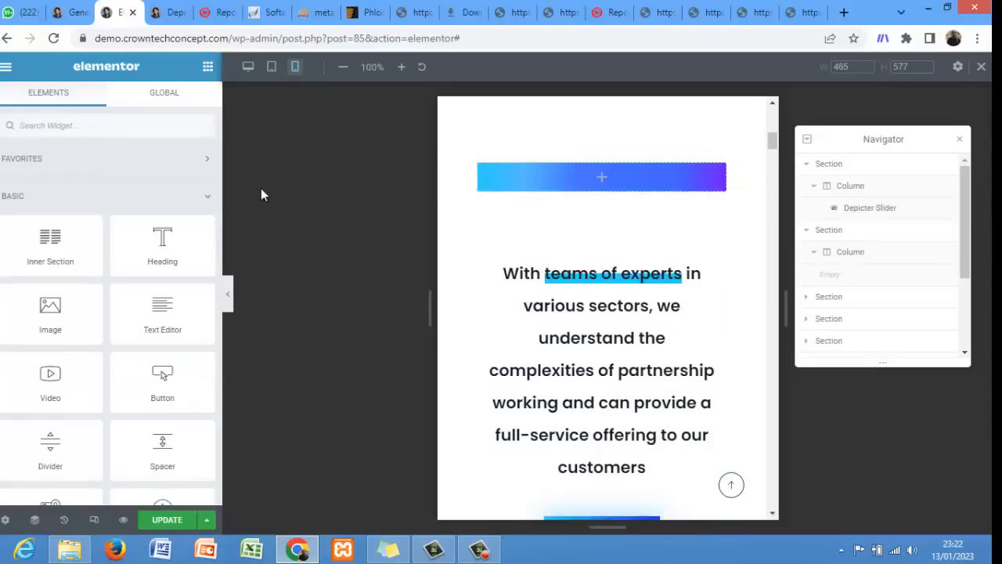
left_click(150, 128)
- Delete the Depicter Slider from the section directly below the header
left_click_drag(773, 139, 772, 112)
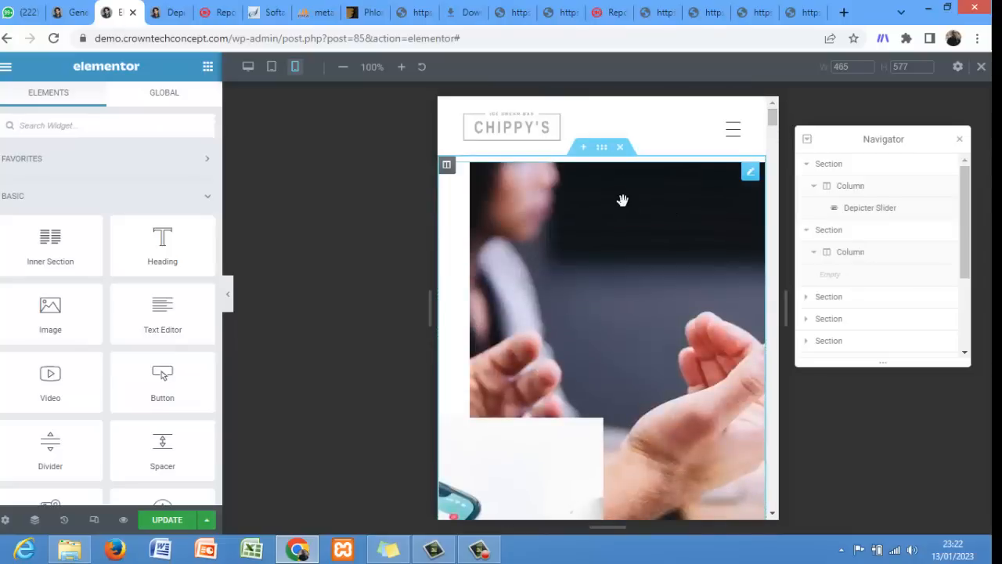
right_click(753, 180)
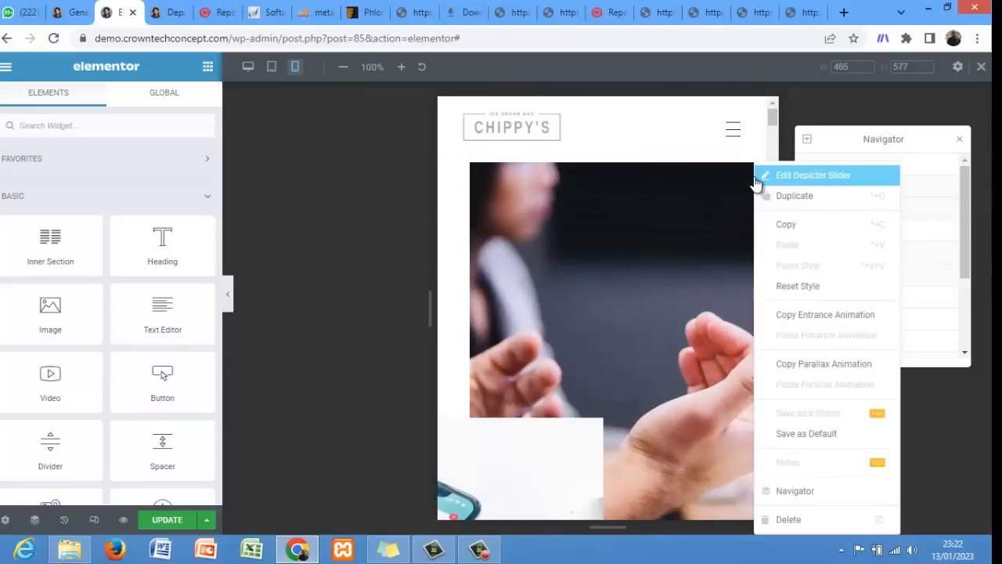
left_click(818, 523)
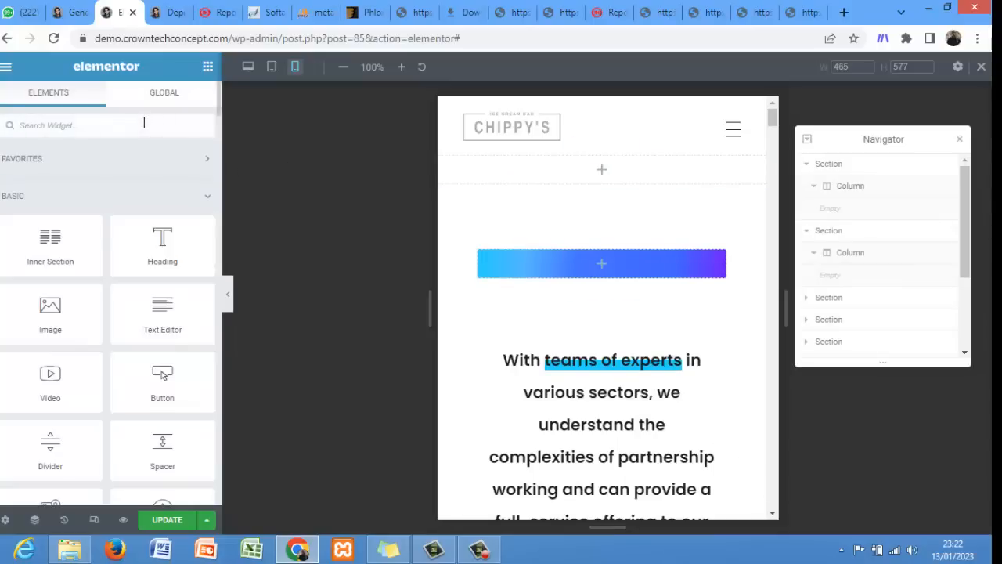
- Search the widgets for a heading, place a Modern Heading in the empty section below the header, and title it "Welcome To"
left_click(143, 122)
type("HEAD")
left_click_drag(44, 250, 506, 173)
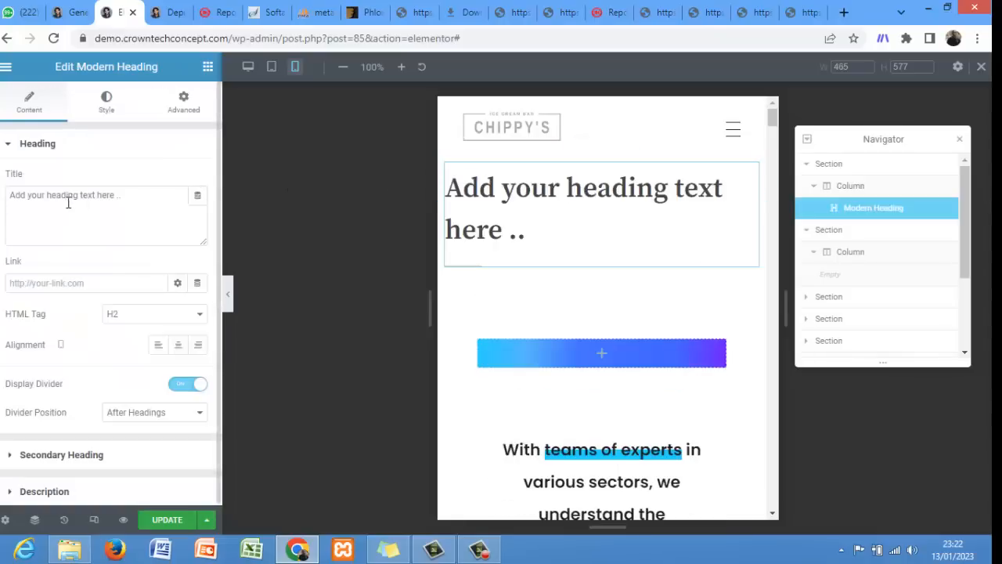
left_click_drag(123, 196, 1, 202)
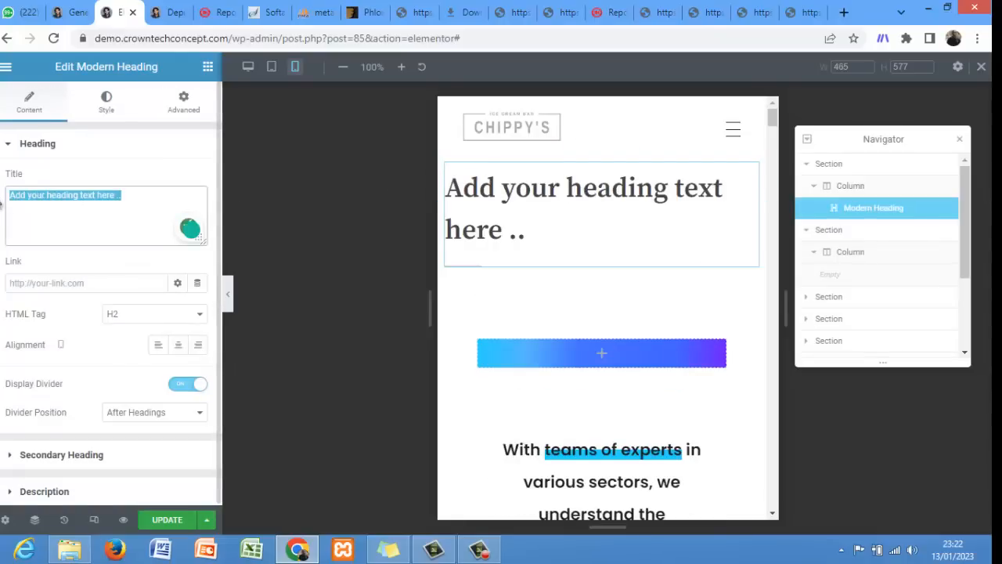
type("We")
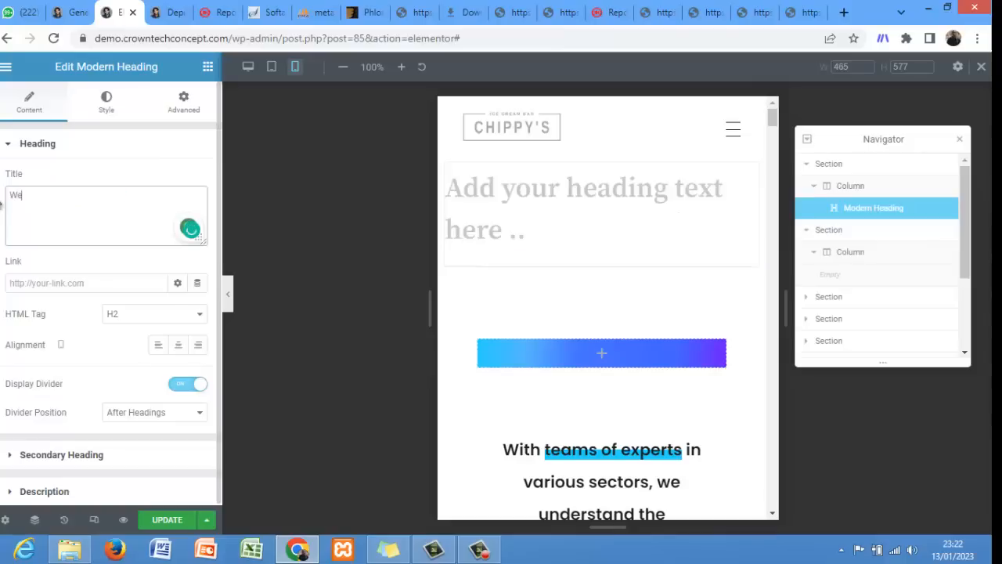
type("lcome To")
- Set the before text of the Modern Heading's secondary heading to "DEMO TUTOR AGENGY"
left_click(96, 464)
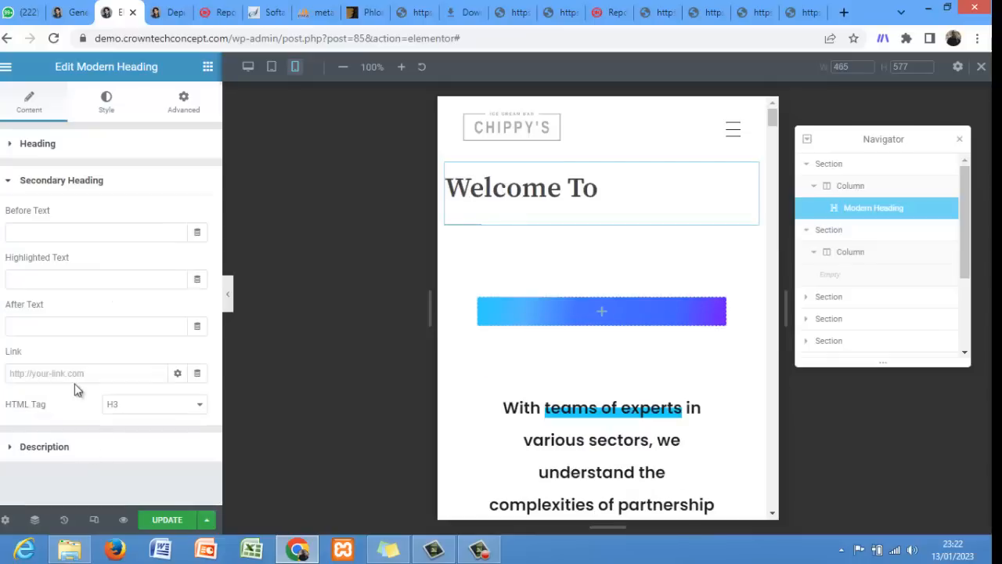
left_click(75, 234)
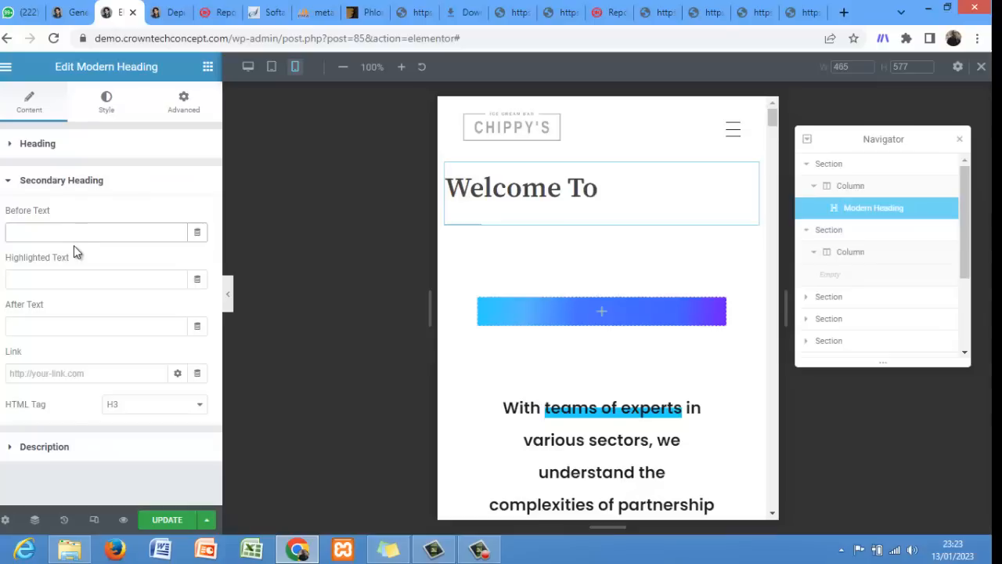
type("DEMO TUTOR")
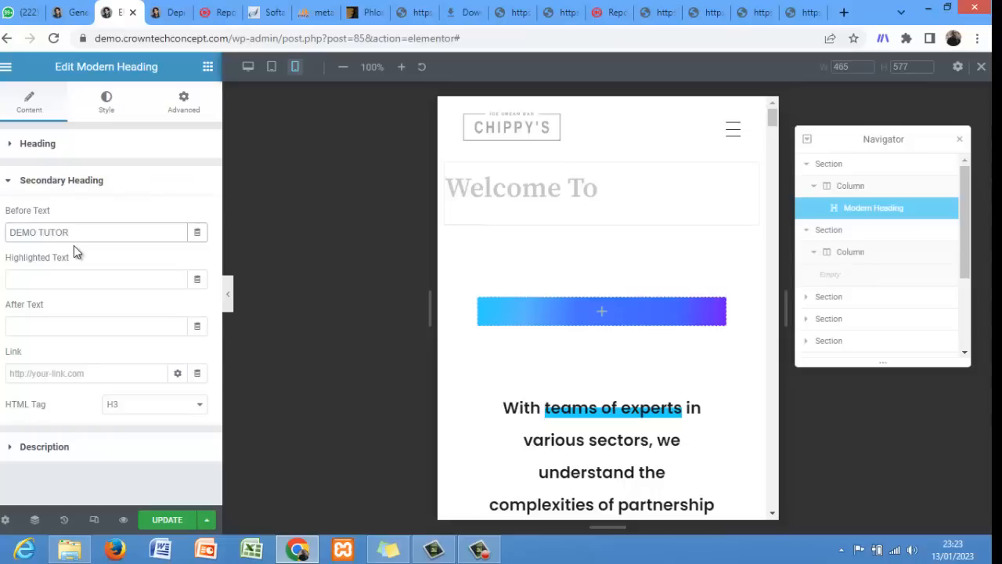
type("AGENGY")
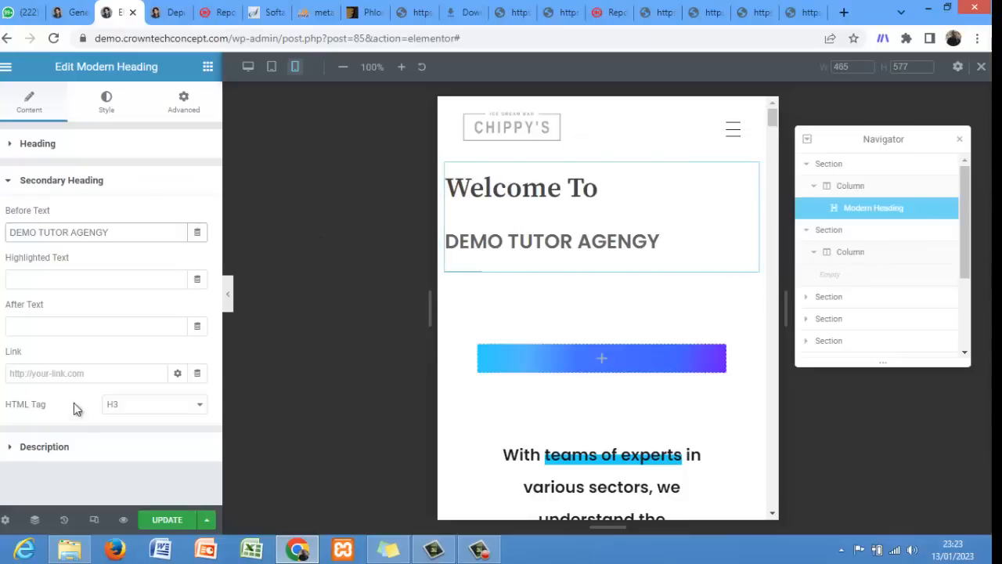
- Try to copy the "With teams of experts" paragraph from the section below for use as the heading's description
left_click(76, 442)
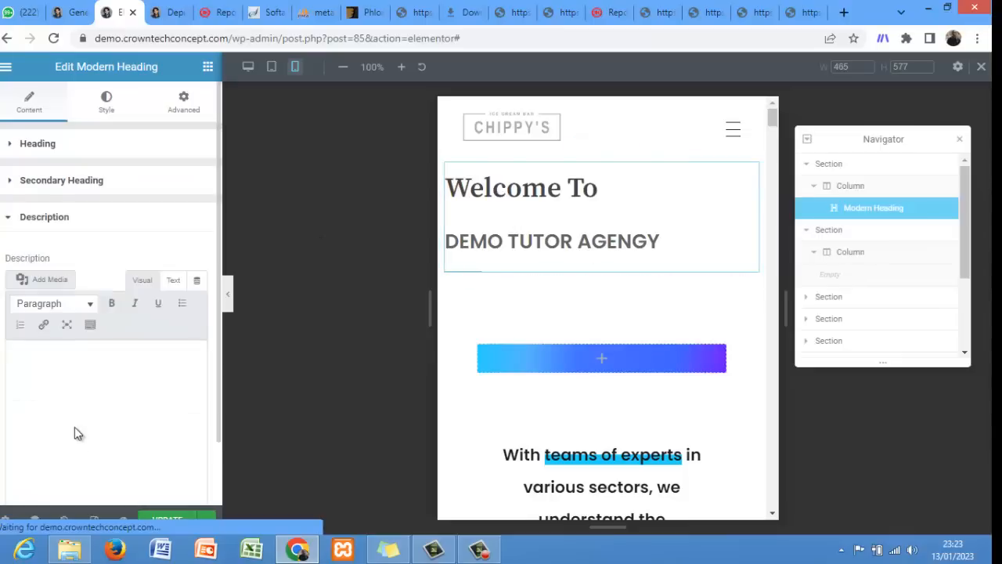
left_click(105, 384)
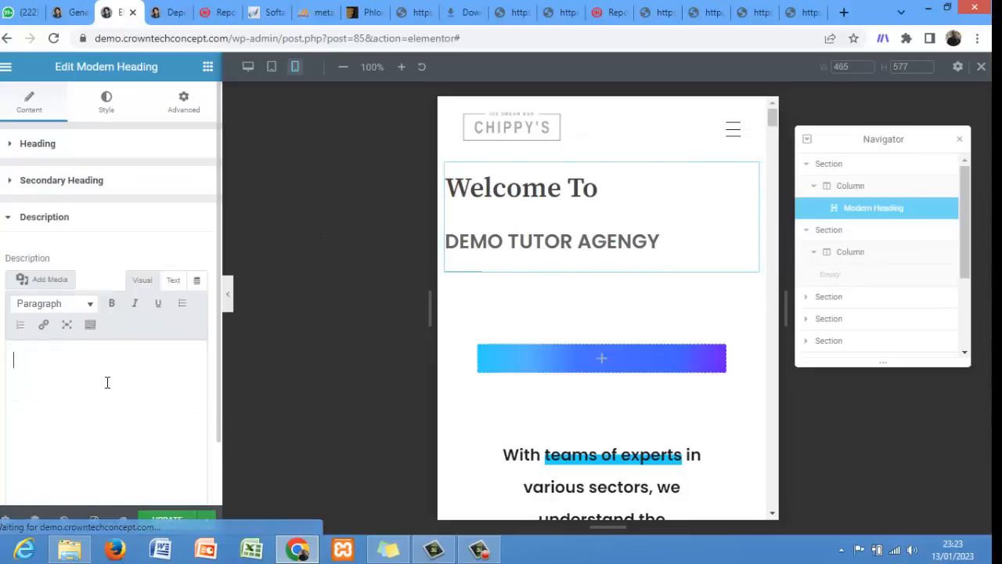
left_click(175, 6)
left_click(108, 10)
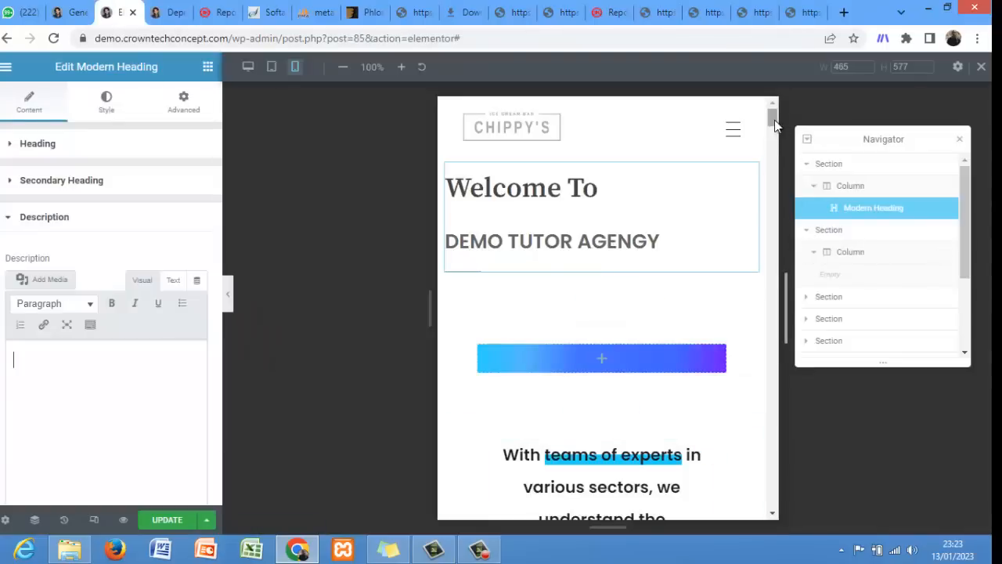
scroll(772, 119, "down", 3)
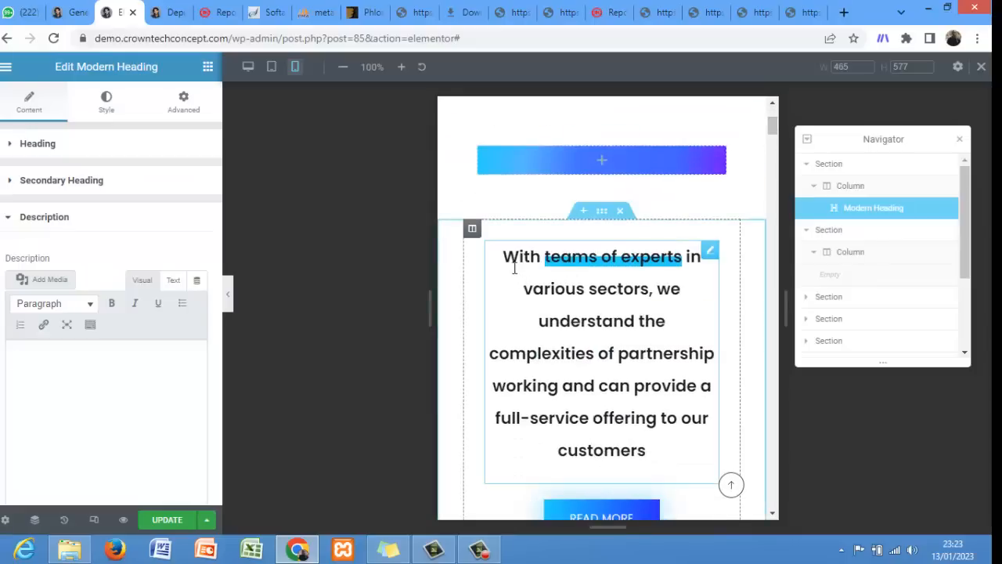
left_click_drag(507, 259, 663, 441)
right_click(605, 380)
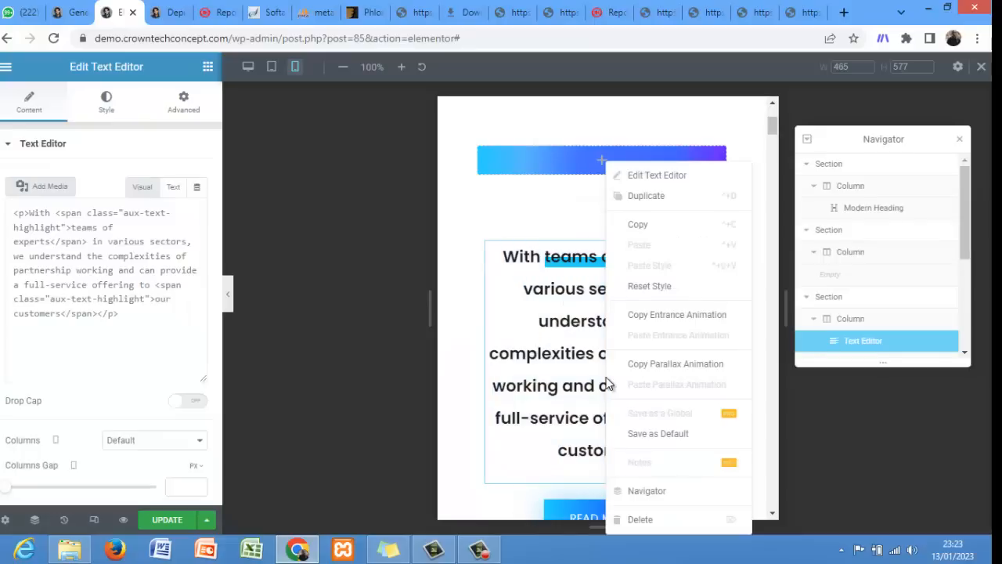
left_click(640, 225)
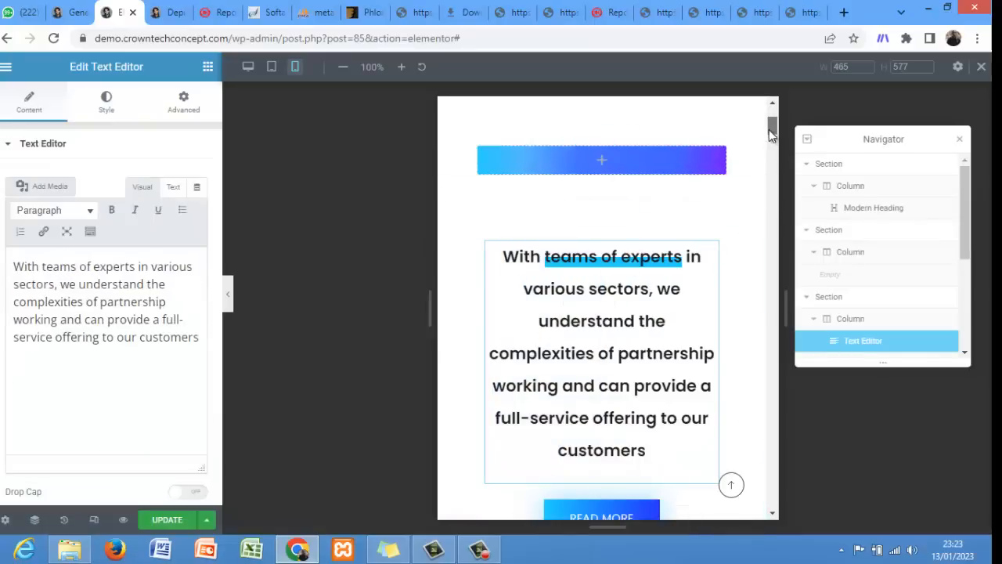
scroll(766, 135, "up", 3)
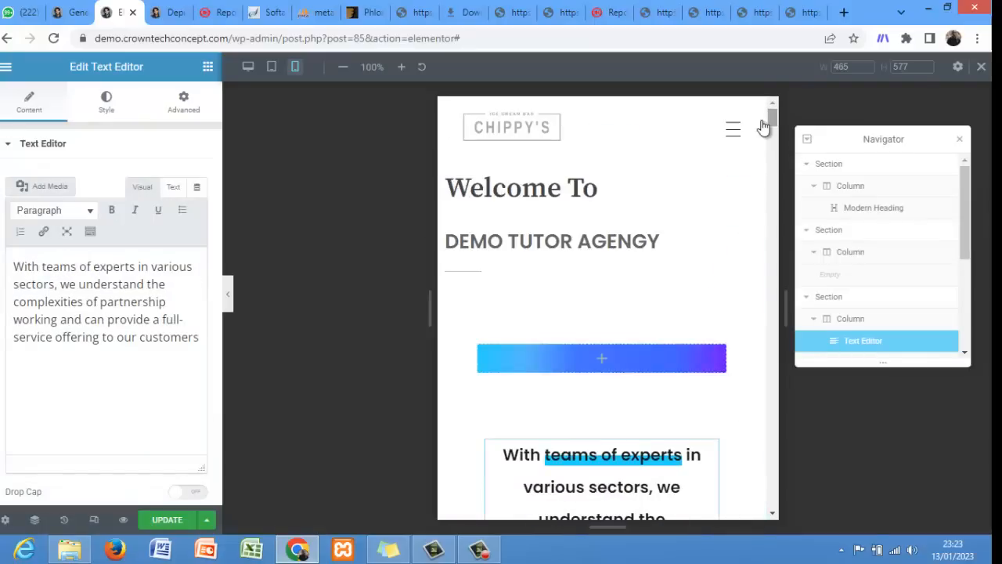
- Paste the clipboard content [depicter id="1"] into the Modern Heading's description and remove it again
left_click(469, 247)
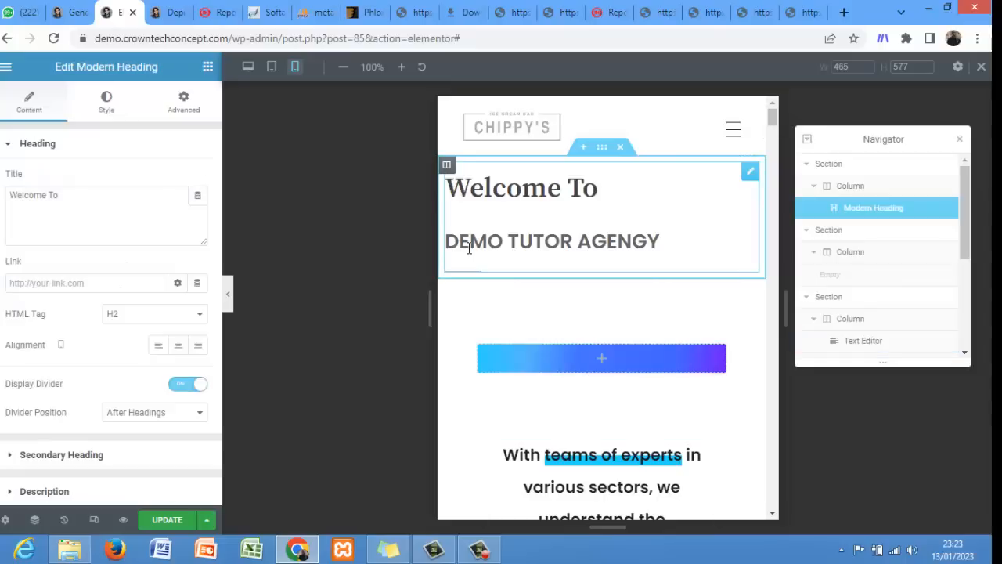
left_click(79, 491)
left_click(78, 374)
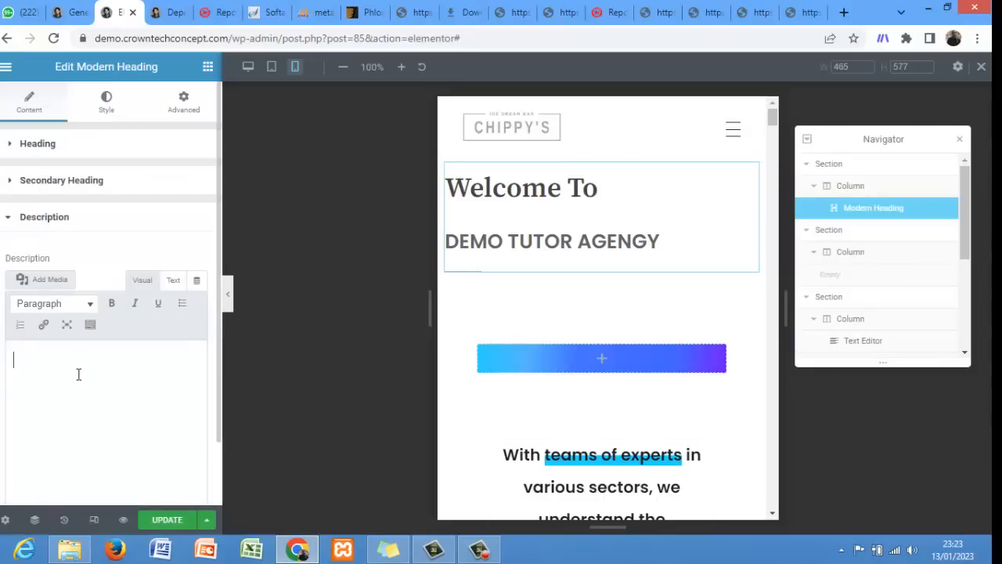
key("ctrl+v")
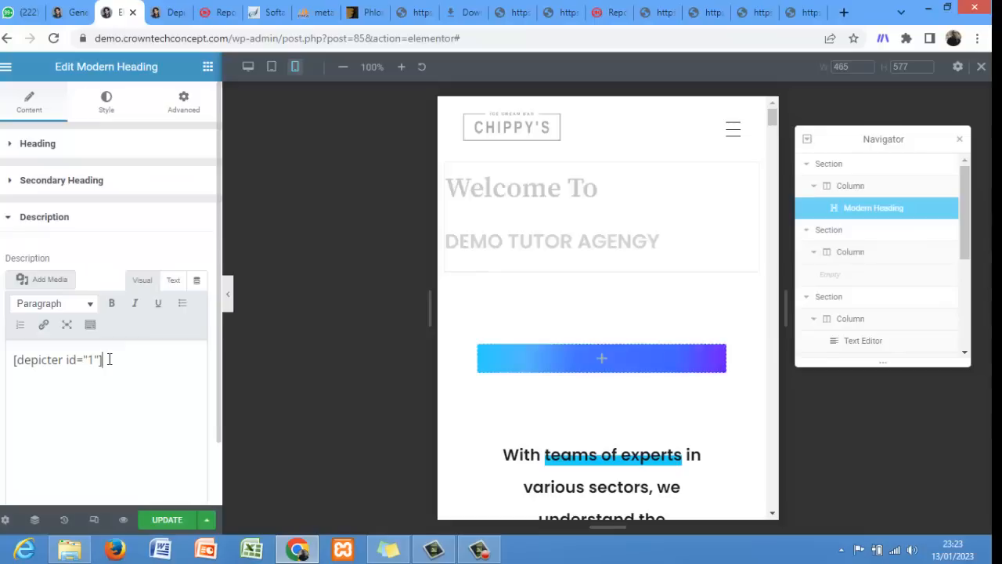
left_click_drag(102, 359, 7, 362)
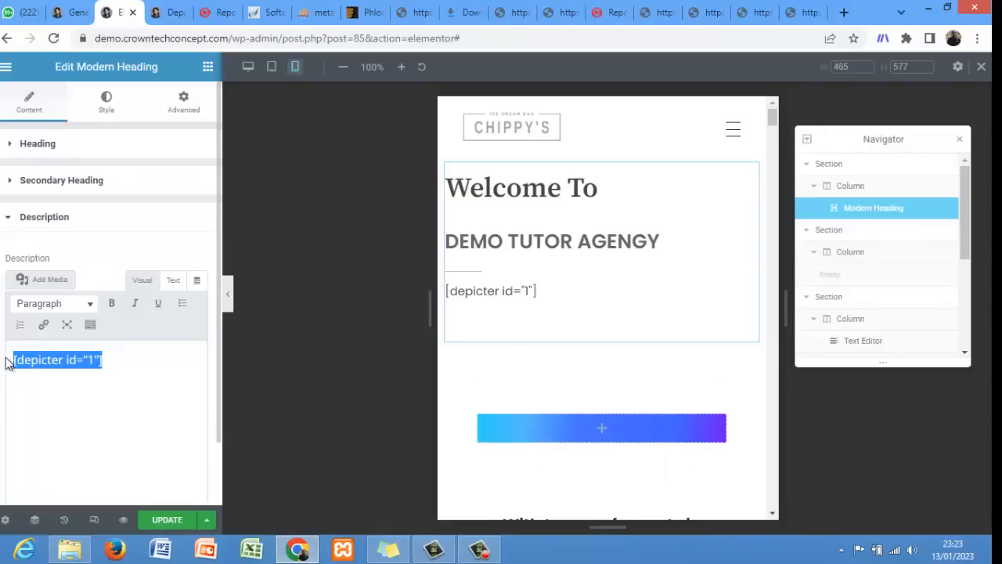
key("ctrl+x")
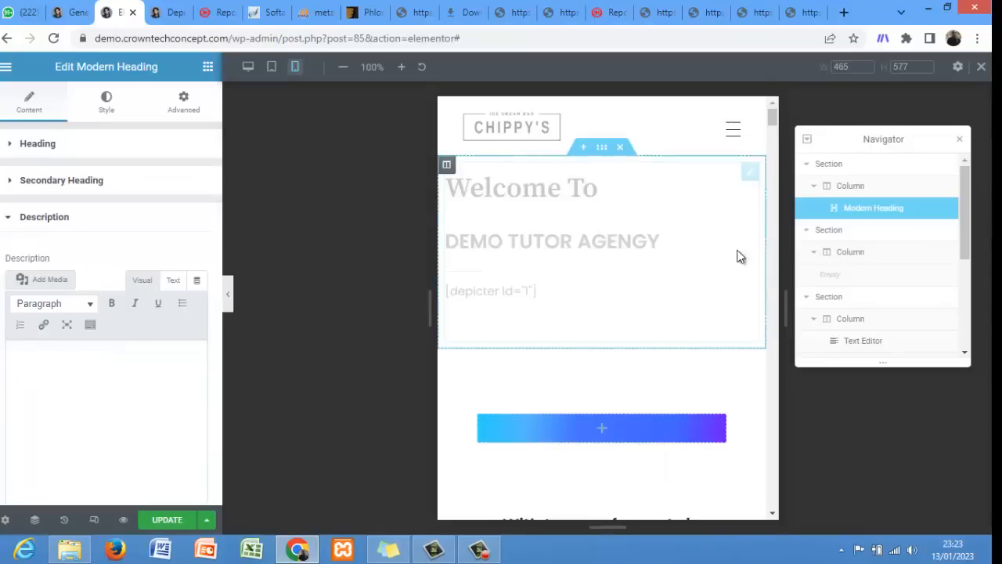
- Copy the "With teams of experts" paragraph from its text editor content and paste it into the Modern Heading's description
mouse_move(773, 115)
left_mouse_down()
mouse_move(777, 136)
mouse_move(774, 124)
left_mouse_up()
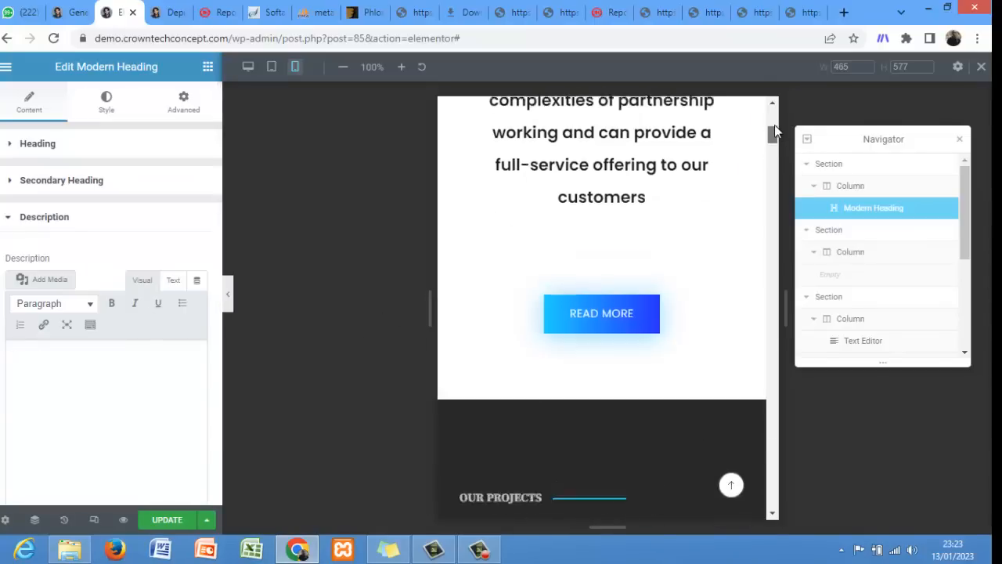
scroll(691, 170, "up", 3)
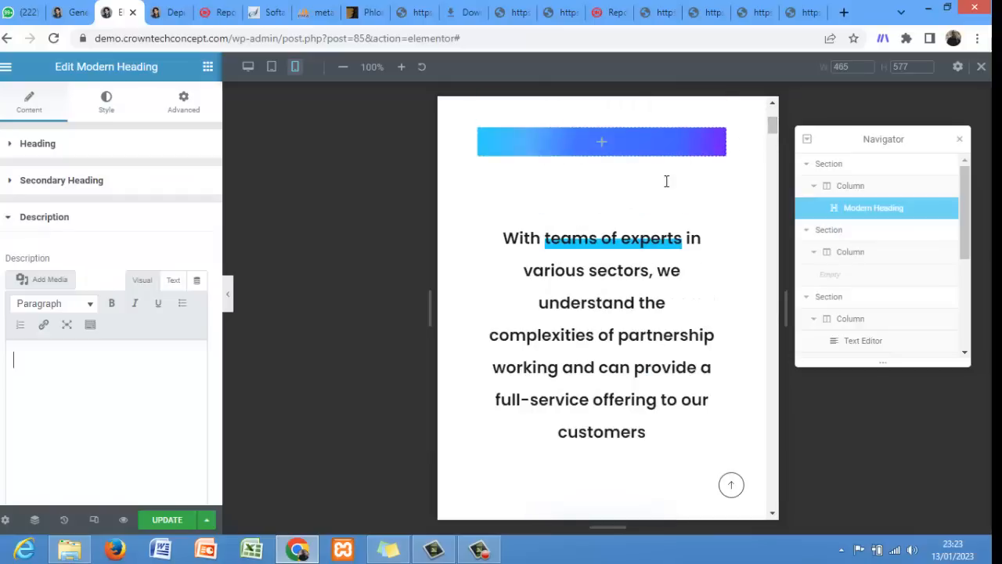
left_click(506, 240)
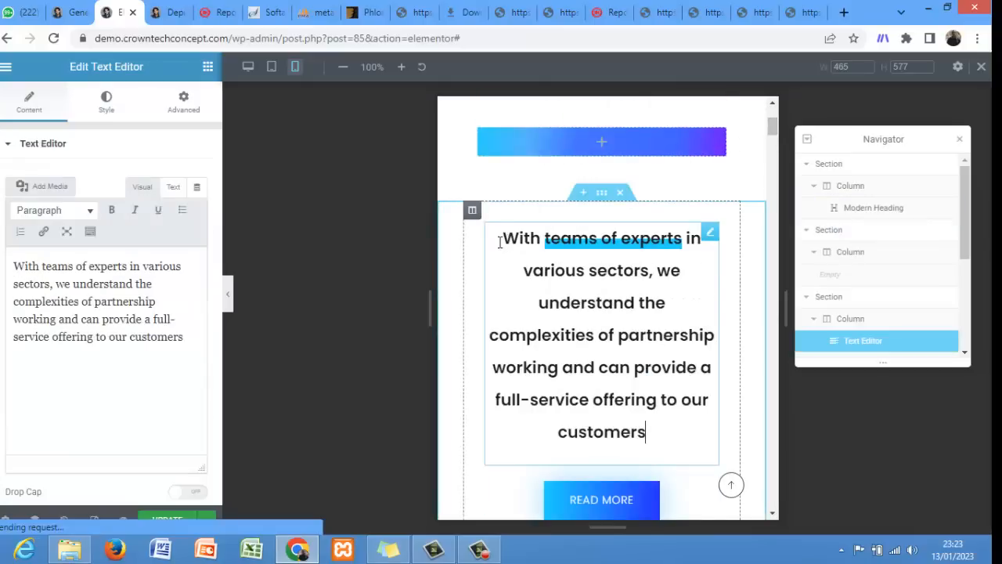
triple_click(137, 311)
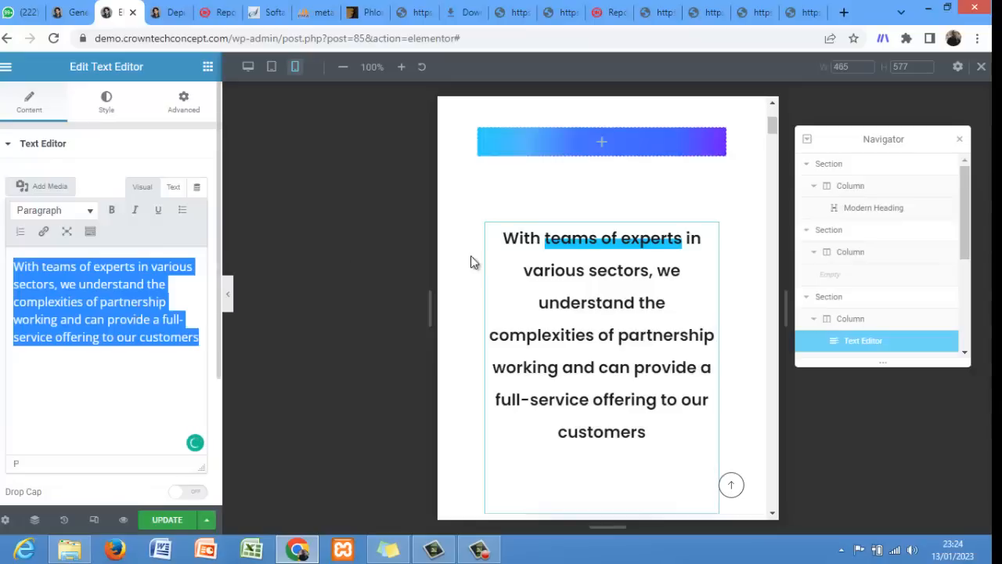
scroll(751, 127, "up", 3)
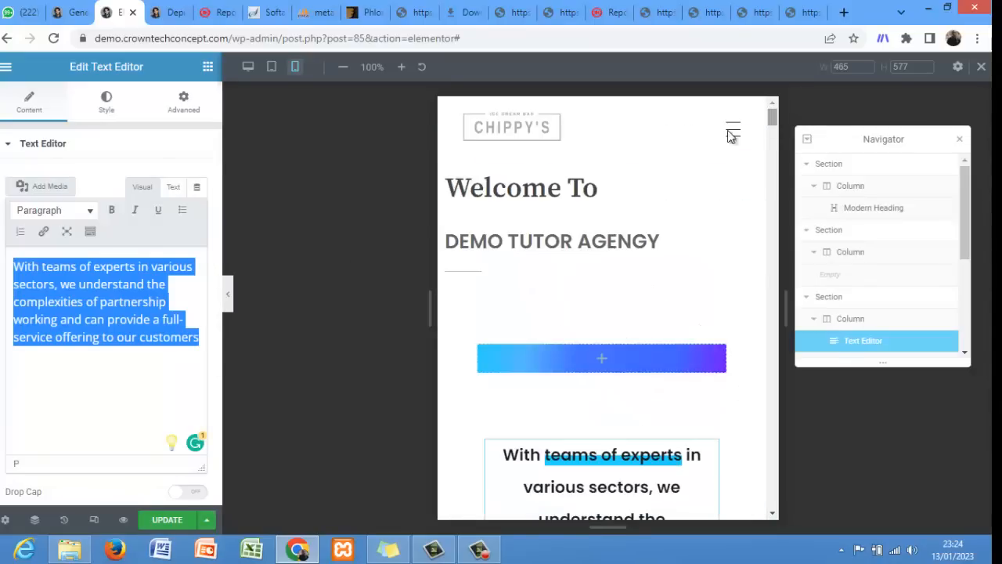
left_click(518, 231)
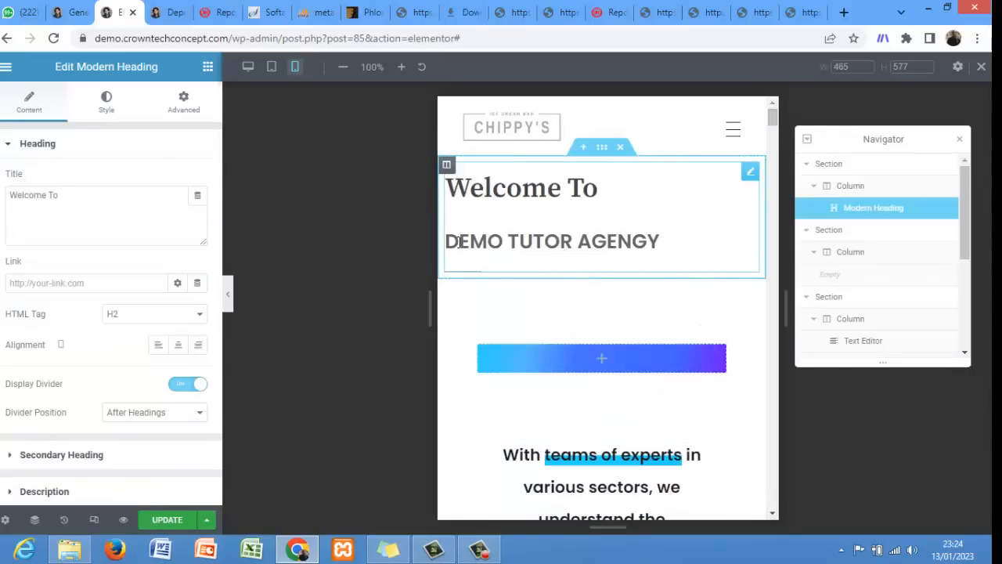
left_click(86, 496)
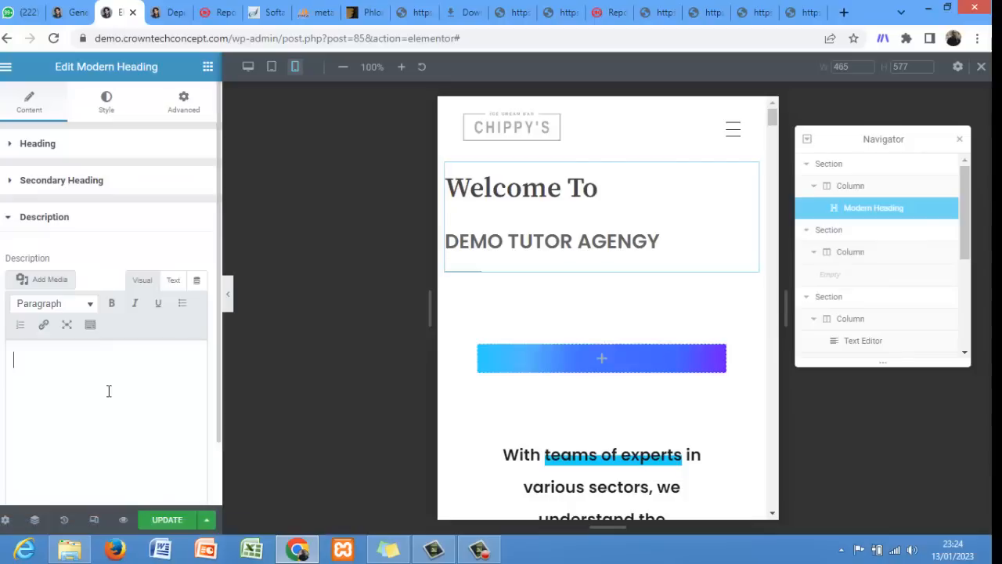
key("ctrl+v")
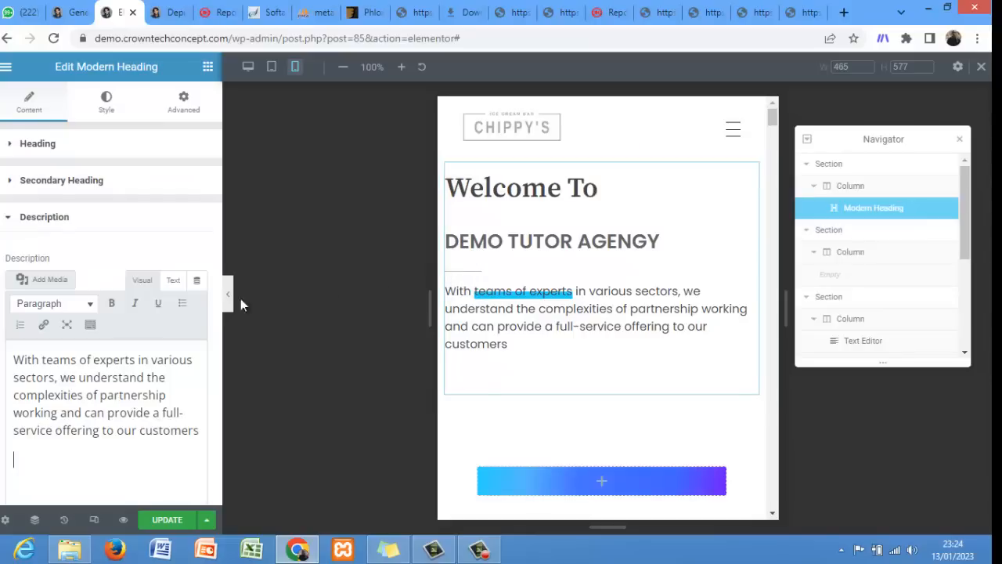
- Style the "Welcome To" heading with the Arial font at 31 px and the red color #E12222
left_click(110, 105)
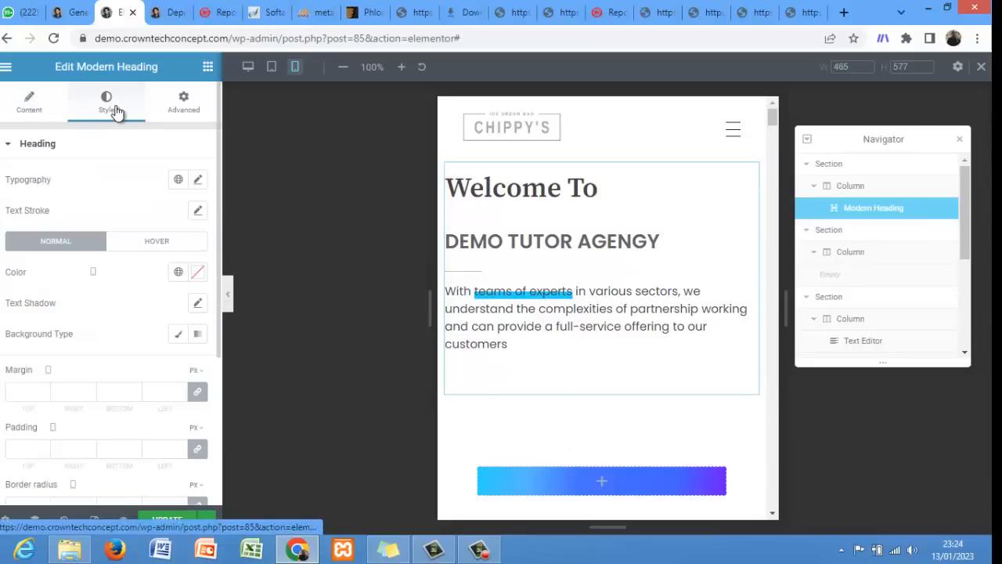
left_click(198, 179)
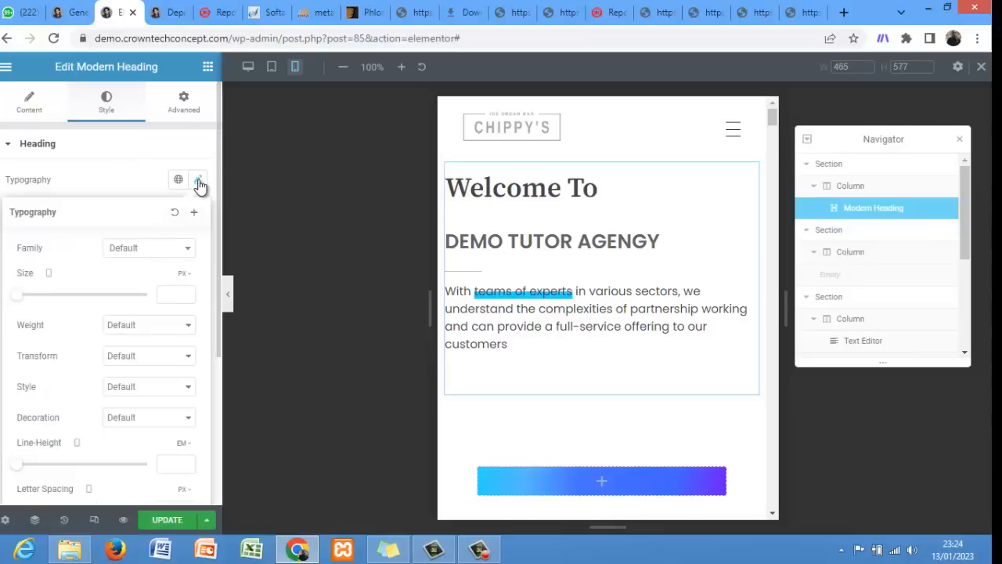
left_click(156, 254)
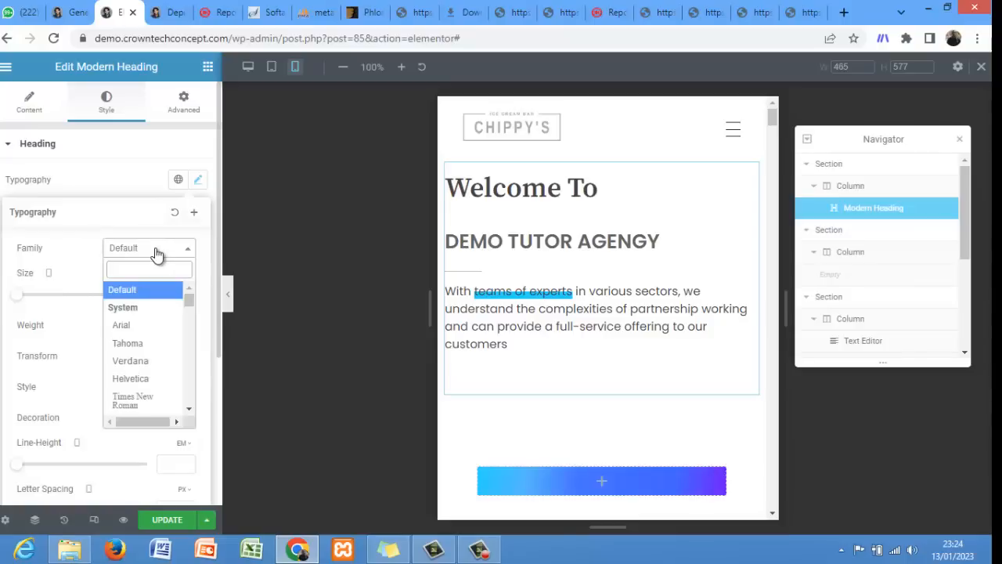
left_click(133, 327)
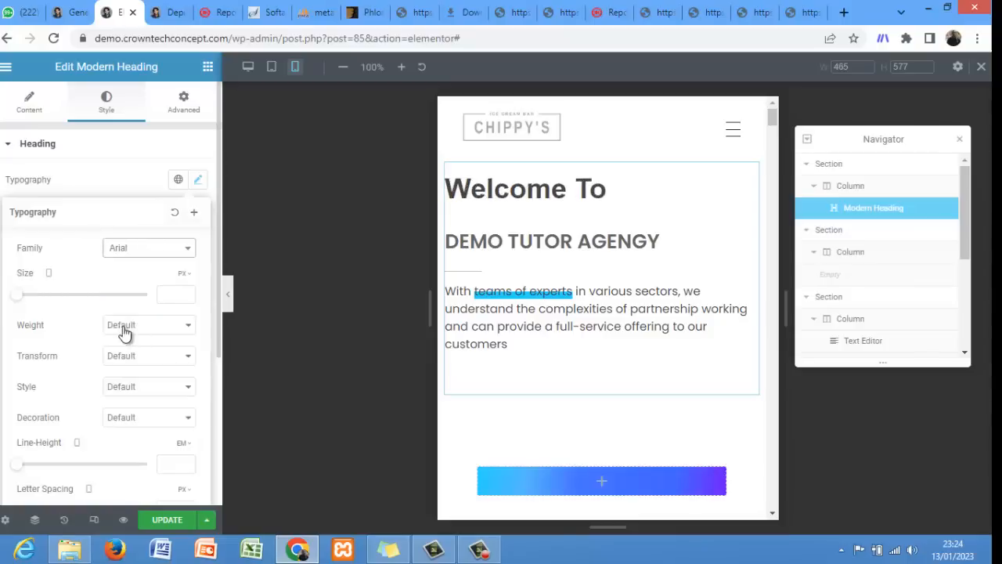
mouse_move(47, 298)
left_mouse_down()
mouse_move(73, 297)
mouse_move(39, 291)
left_mouse_up()
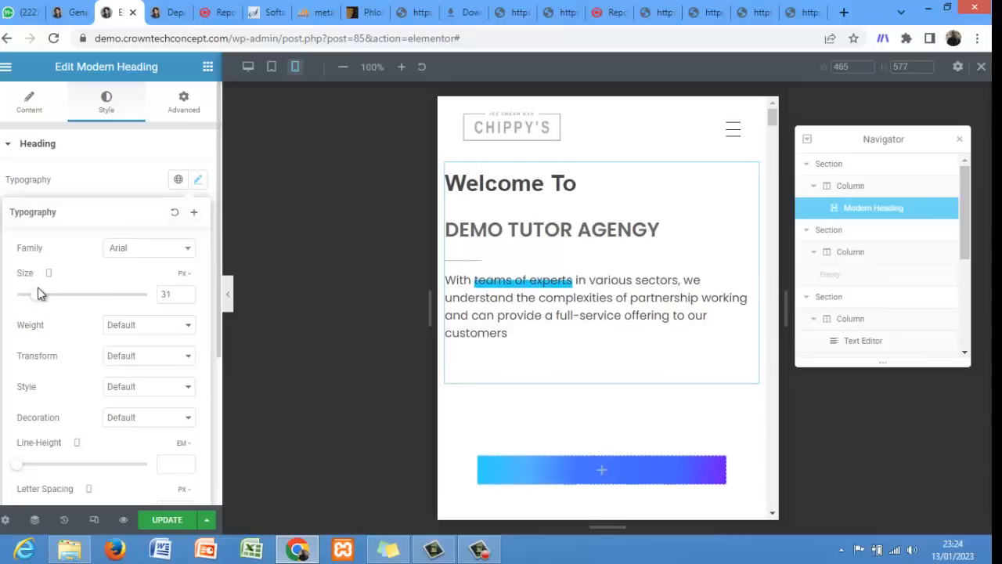
left_click(144, 196)
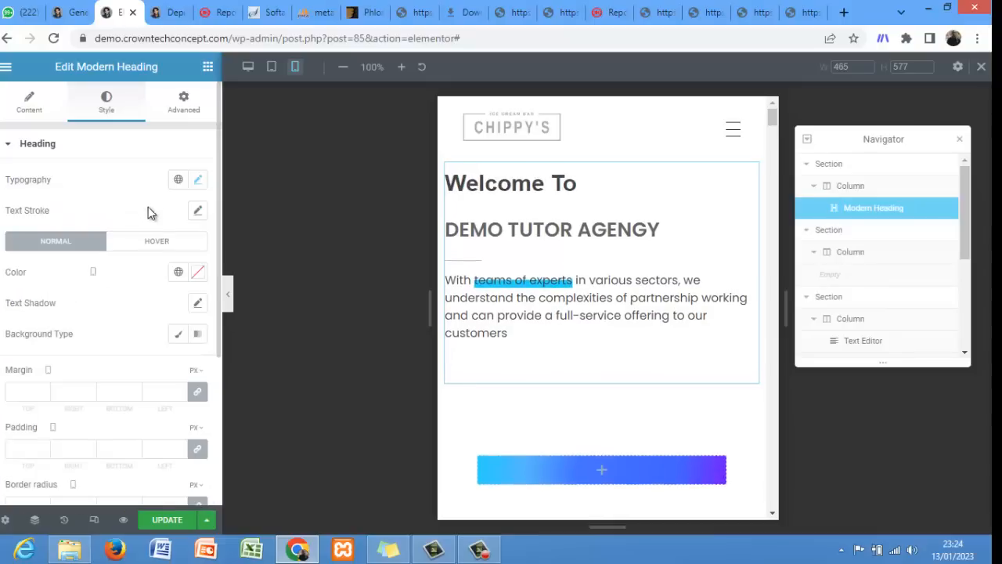
left_click(196, 273)
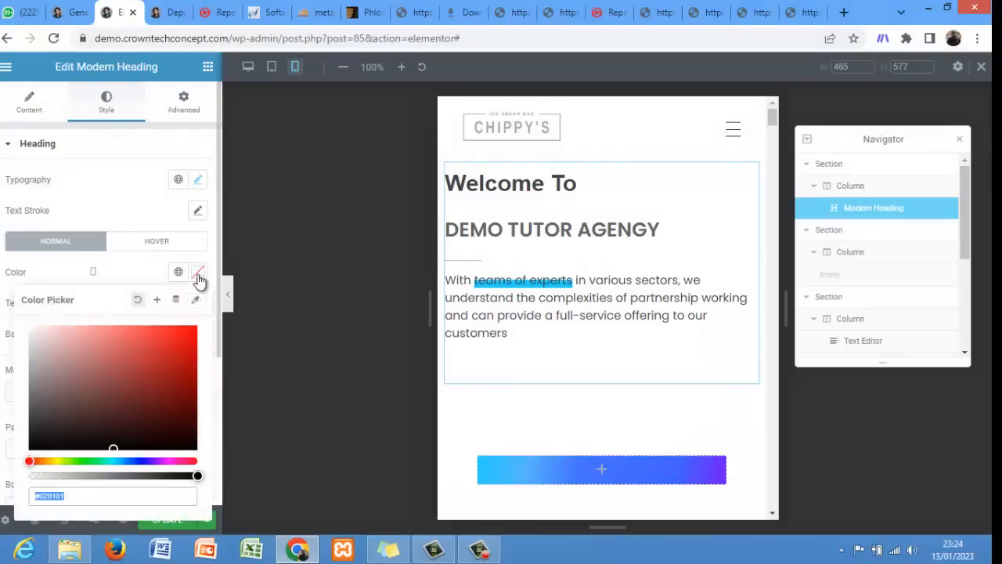
left_click(171, 339)
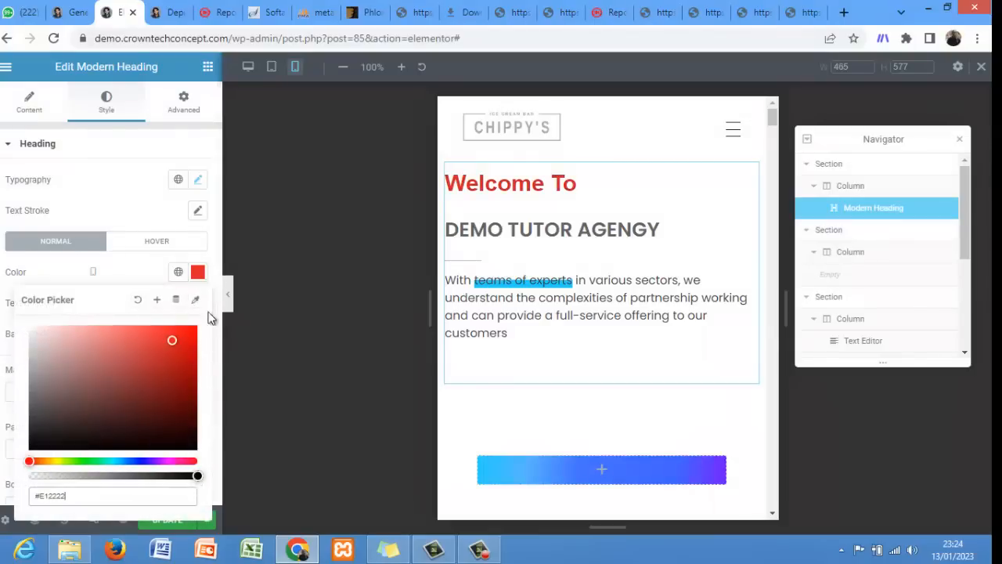
- Style the Modern Heading's divider with a weight of 4 and the green color #1F9E66
left_click(148, 204)
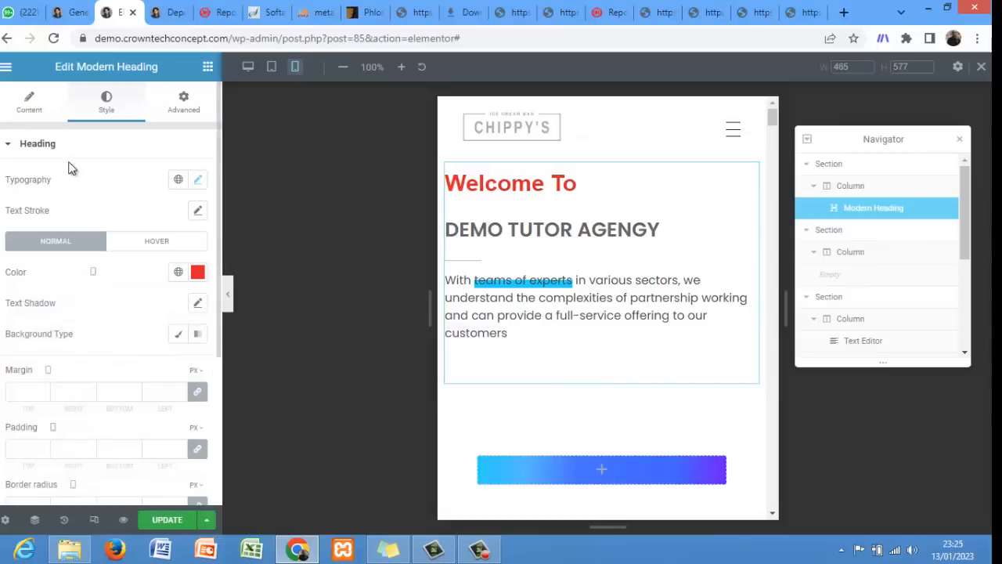
left_click(12, 145)
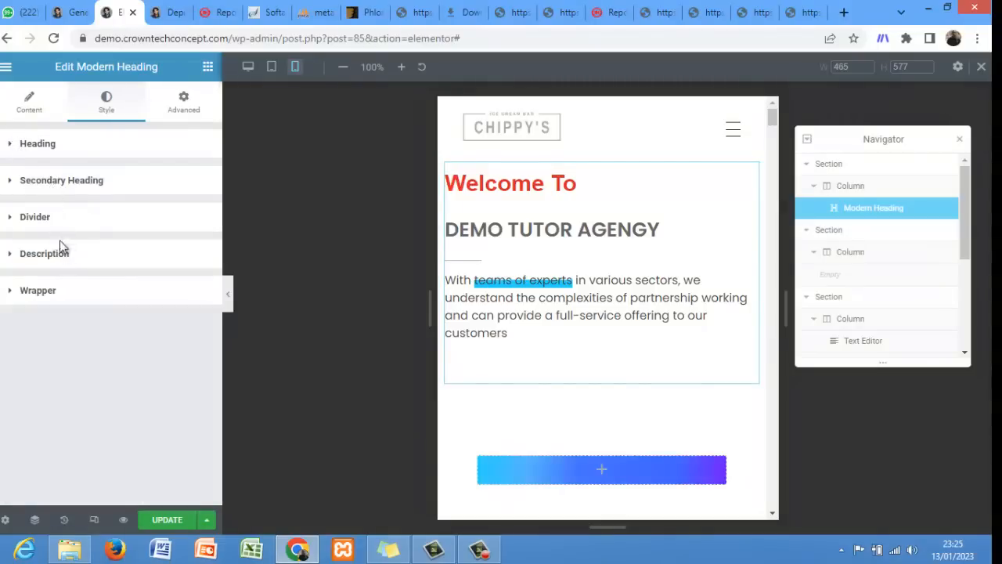
left_click(41, 222)
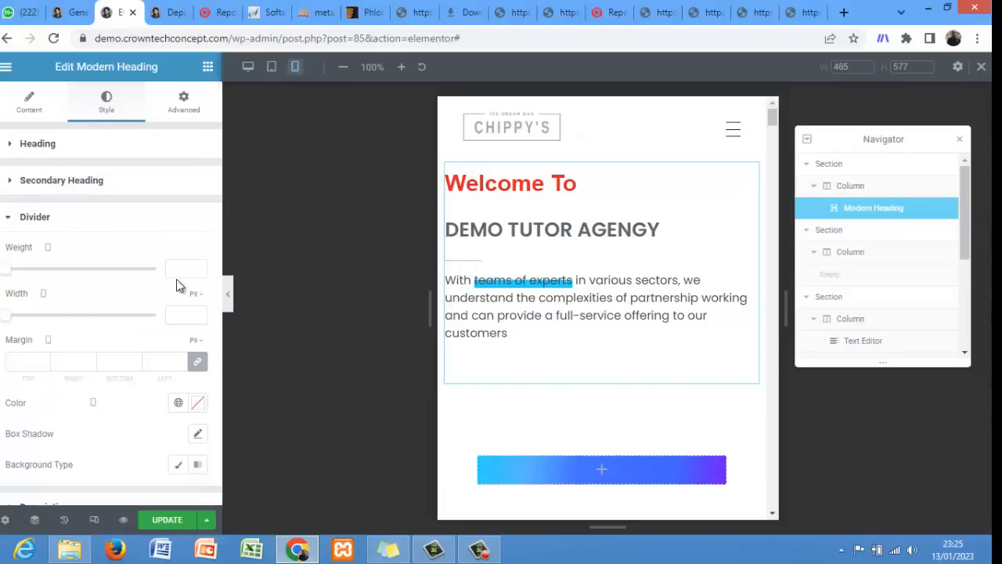
left_click_drag(9, 273, 68, 277)
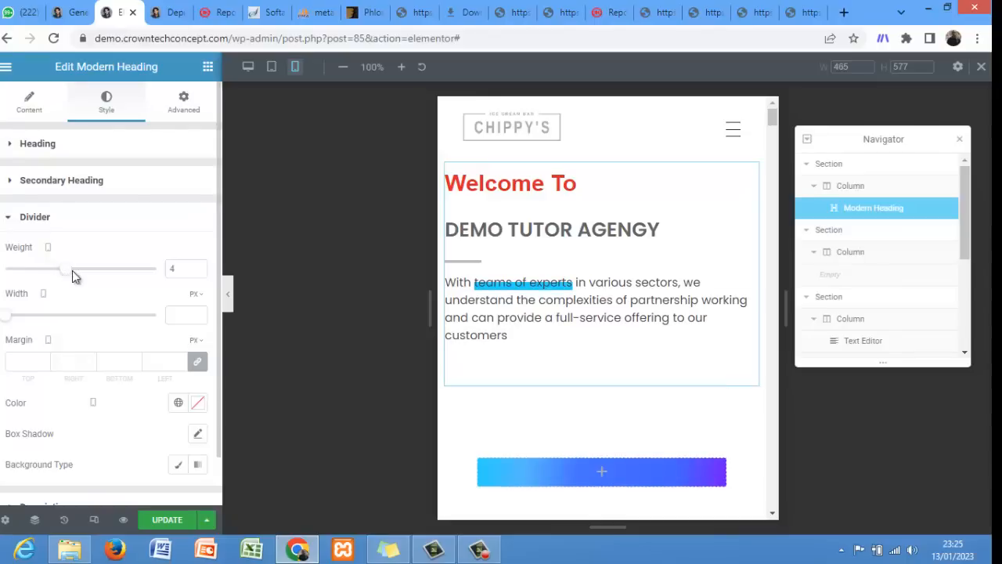
left_click(198, 405)
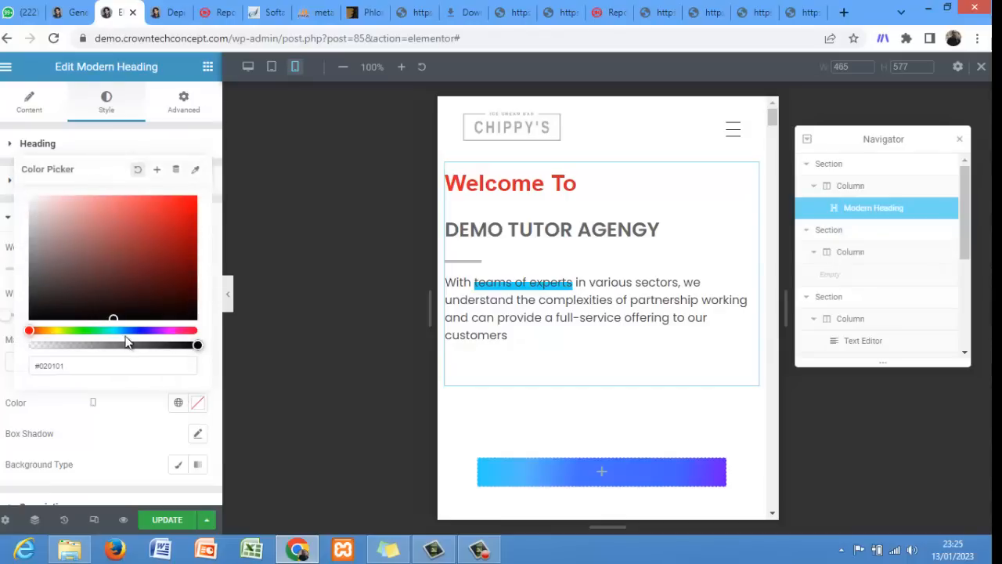
left_click_drag(106, 327, 100, 329)
left_click(163, 241)
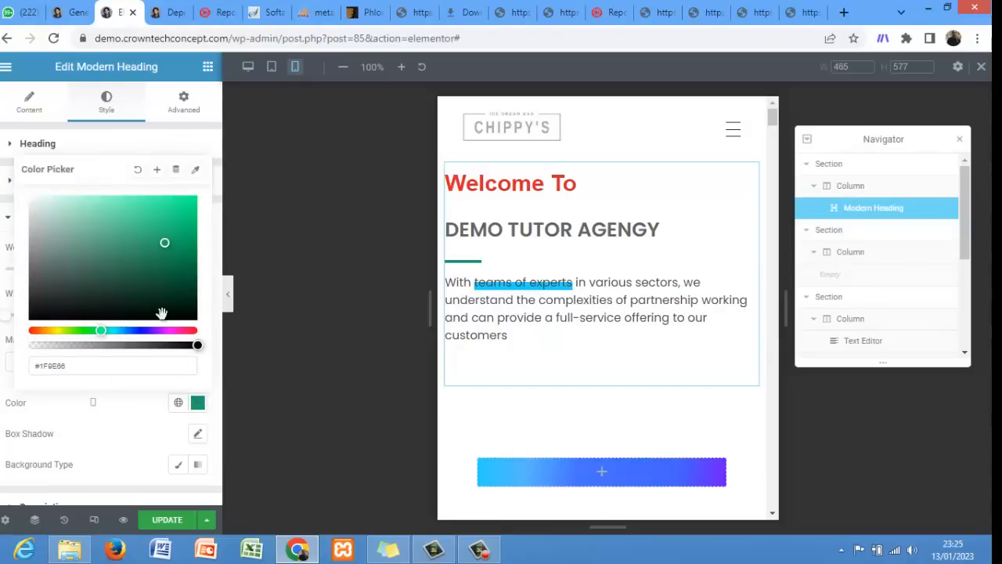
left_click(5, 396)
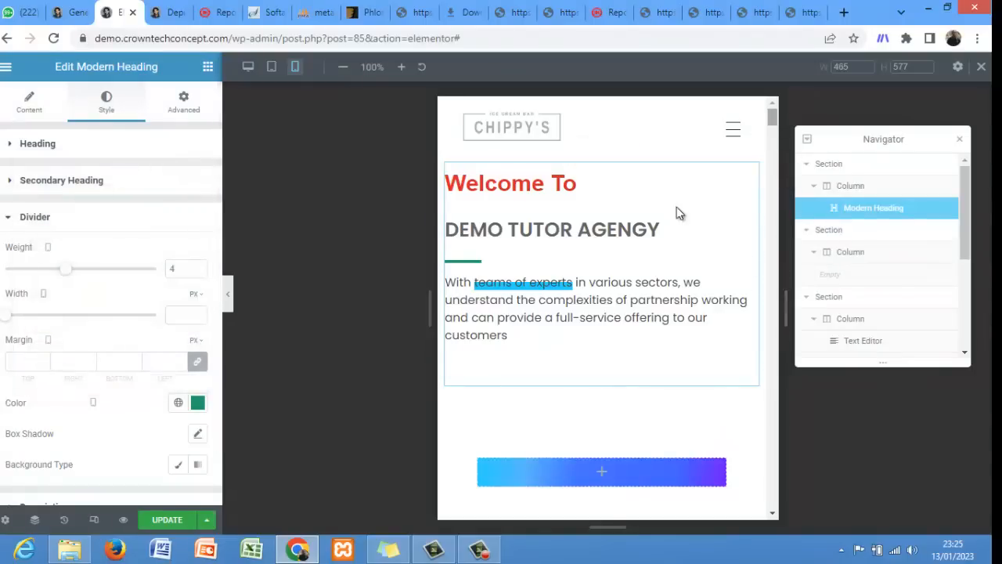
- Find the Advanced Image widget and add it directly below the Modern Heading
left_click(208, 69)
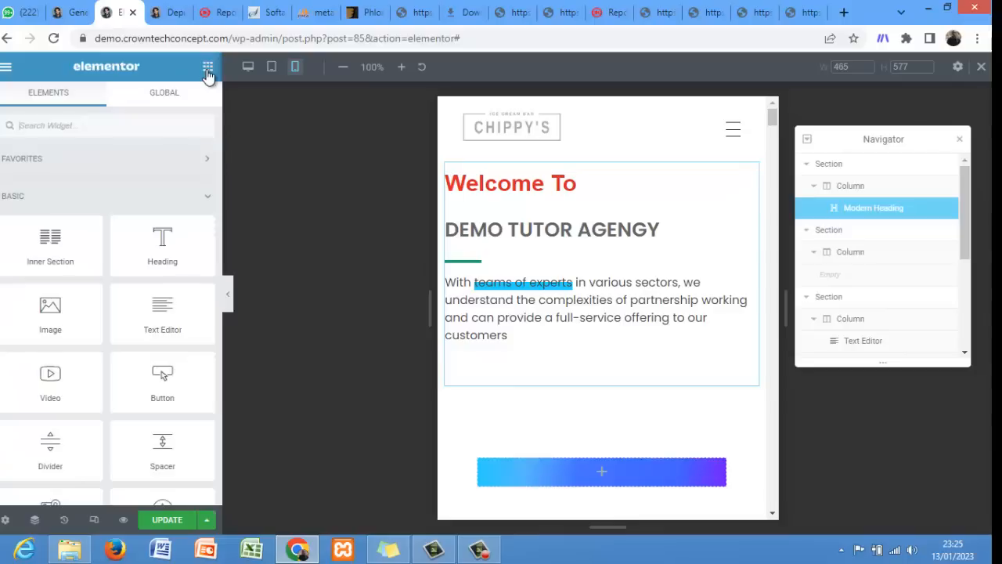
left_click(166, 125)
type("IMAP")
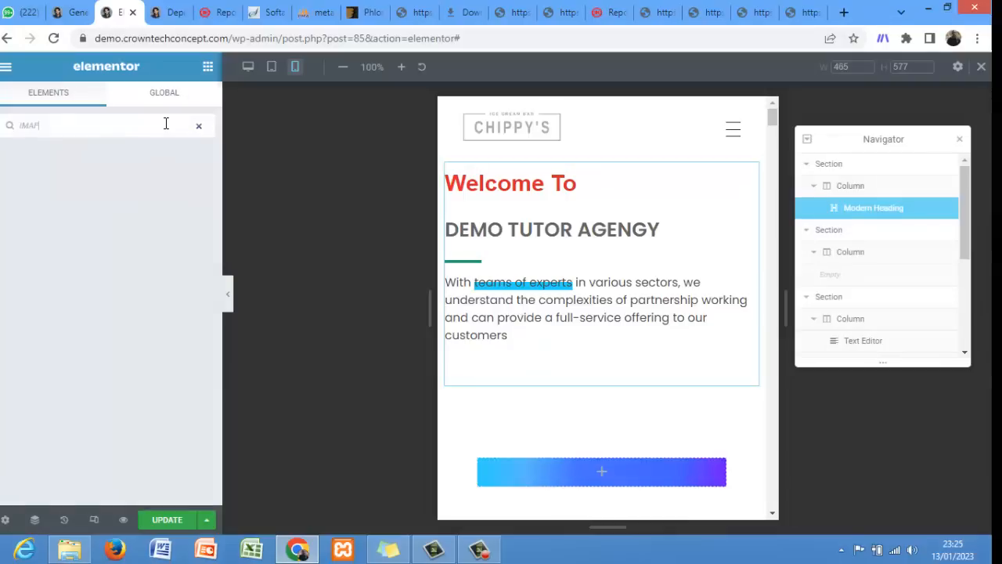
key("BackSpace")
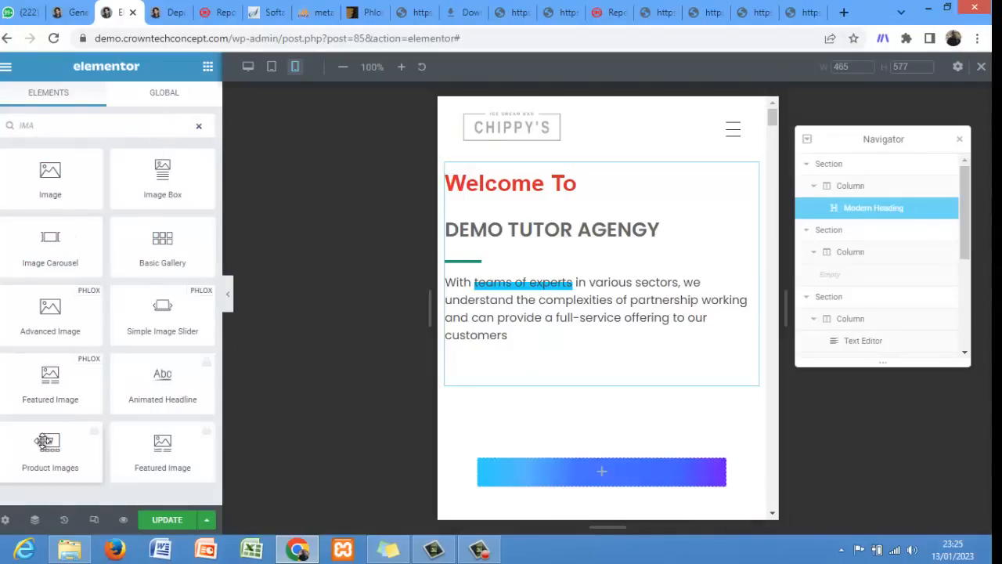
left_click_drag(64, 325, 534, 381)
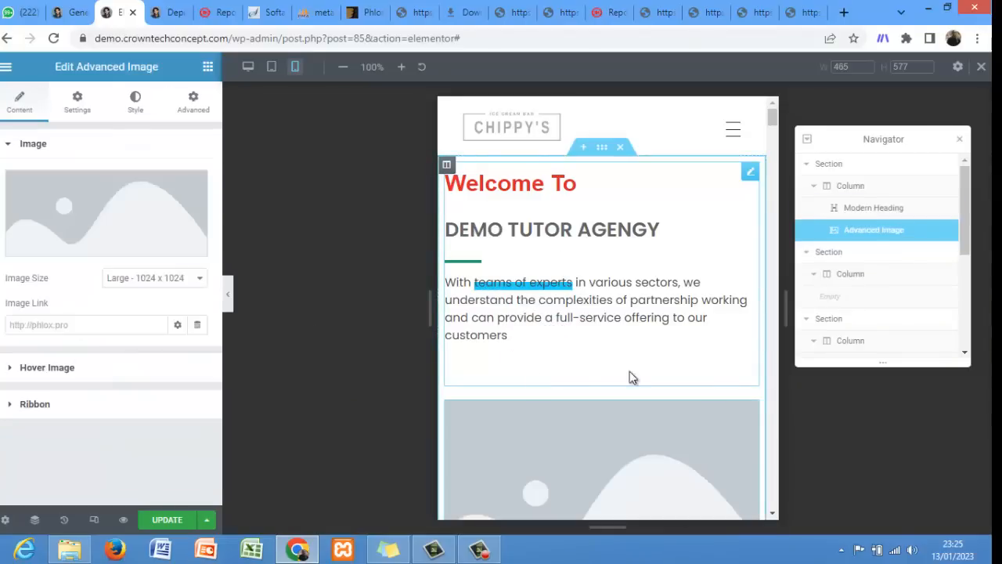
left_click_drag(772, 117, 773, 137)
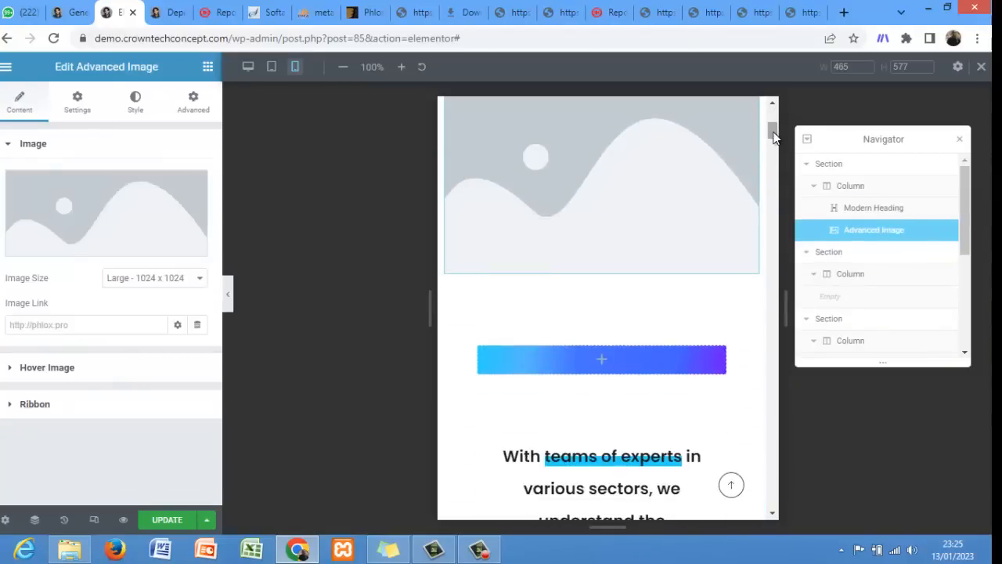
left_click(119, 243)
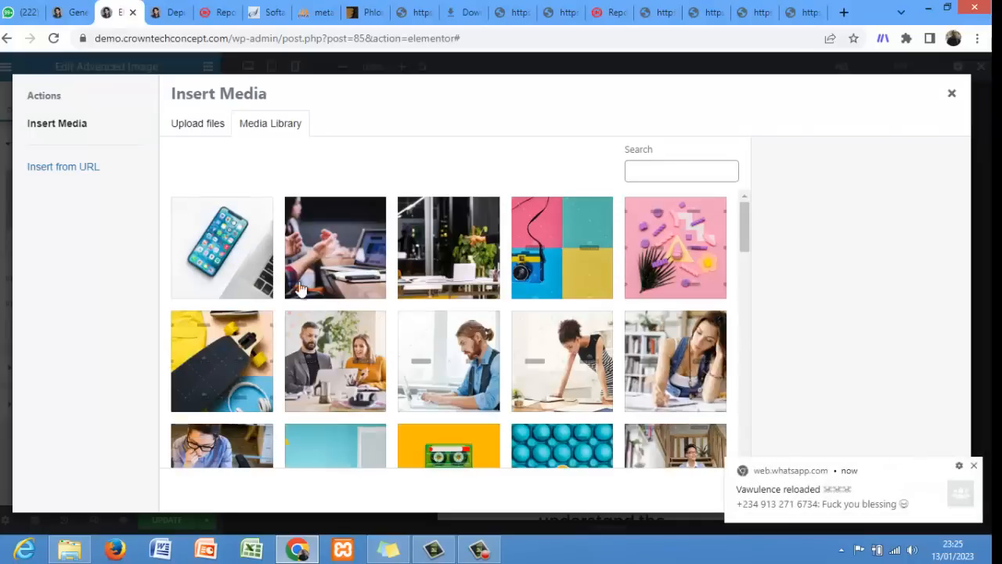
left_click(220, 261)
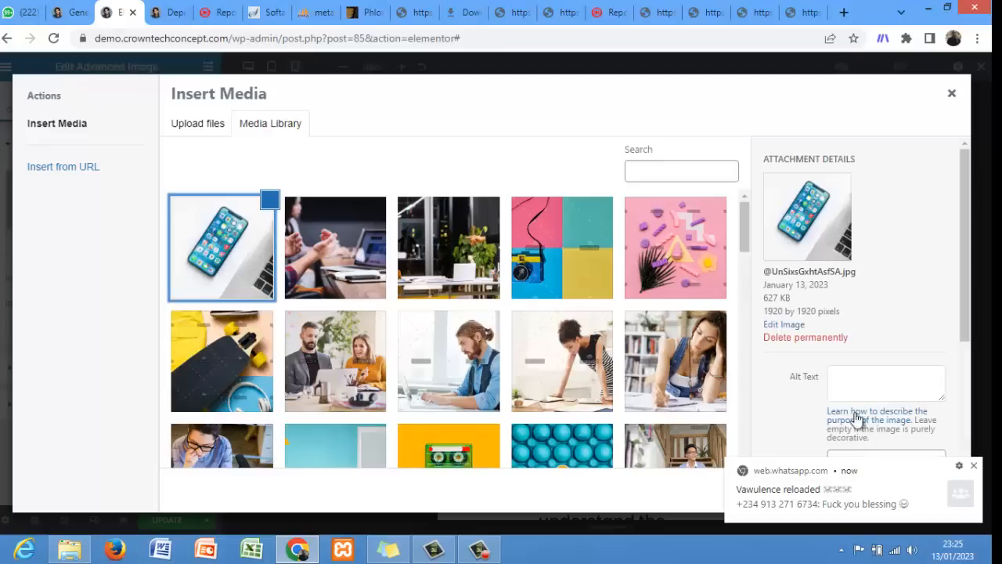
left_click(975, 465)
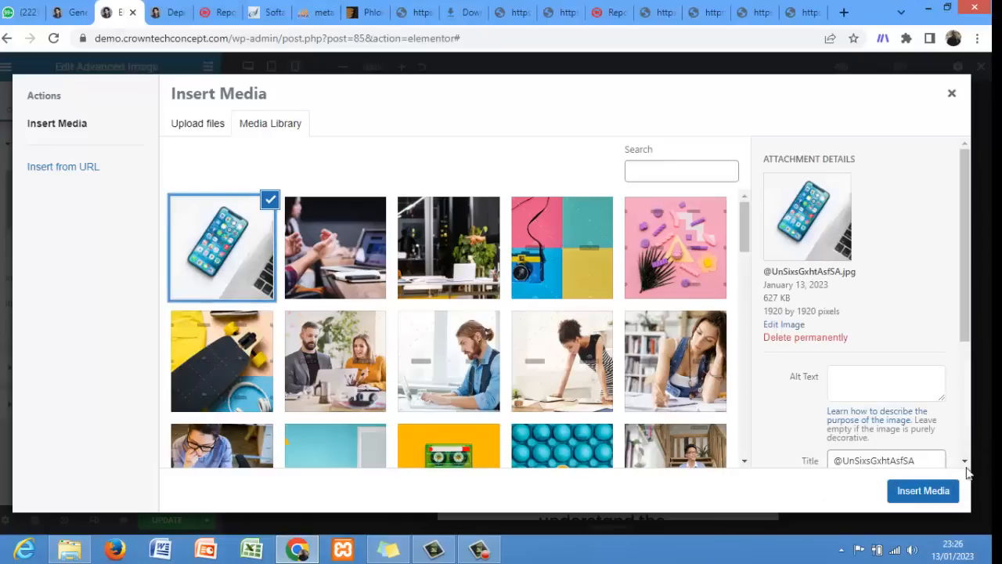
left_click(923, 490)
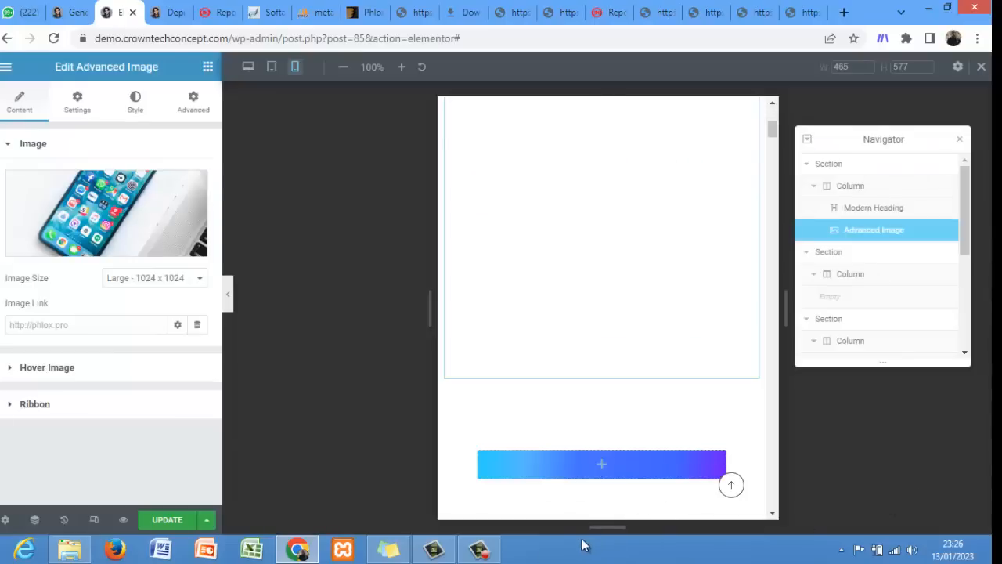
left_click(479, 549)
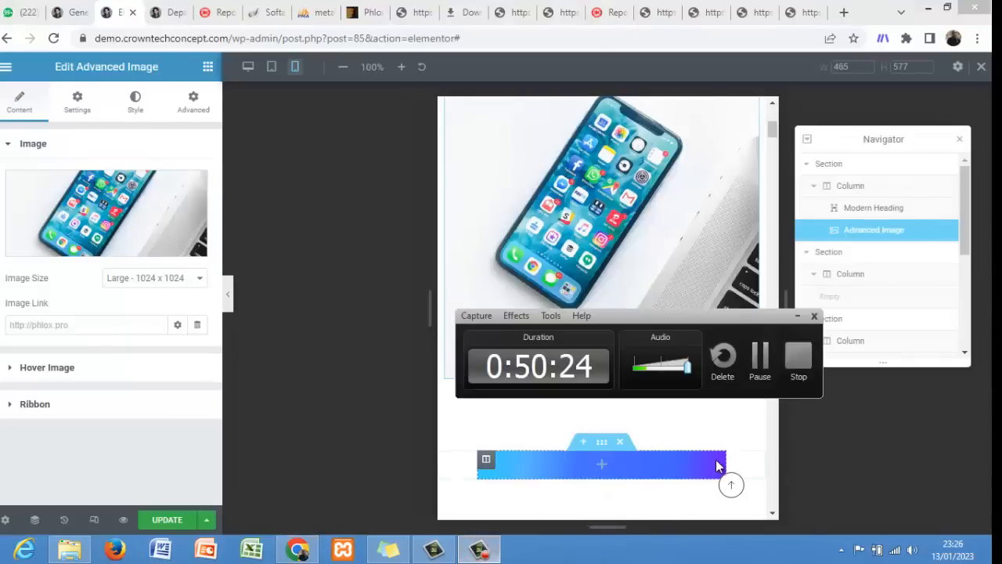
left_click(797, 316)
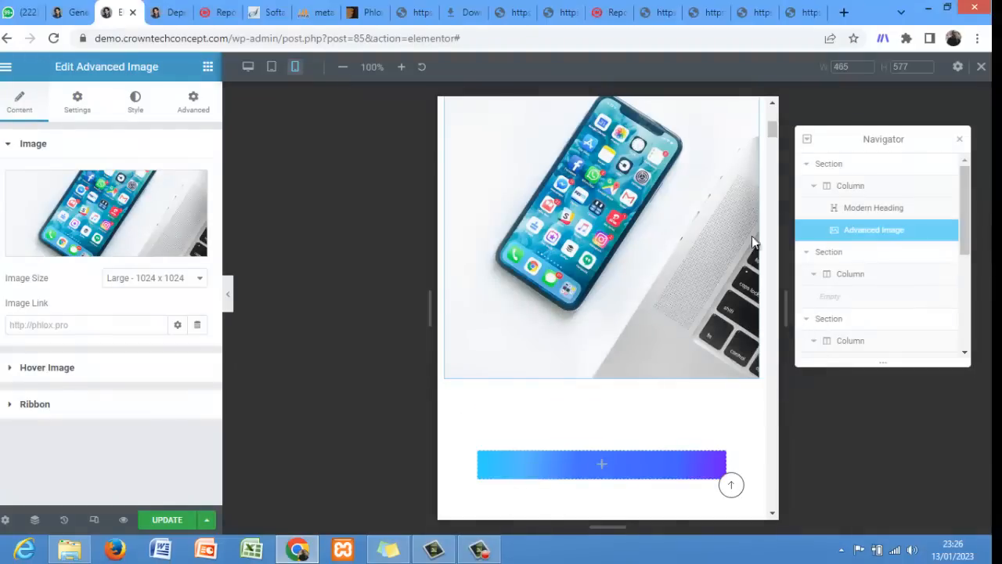
- Find the Modern Button widget and add it directly below the phone image
mouse_move(772, 130)
left_mouse_down()
mouse_move(773, 116)
mouse_move(773, 134)
left_mouse_up()
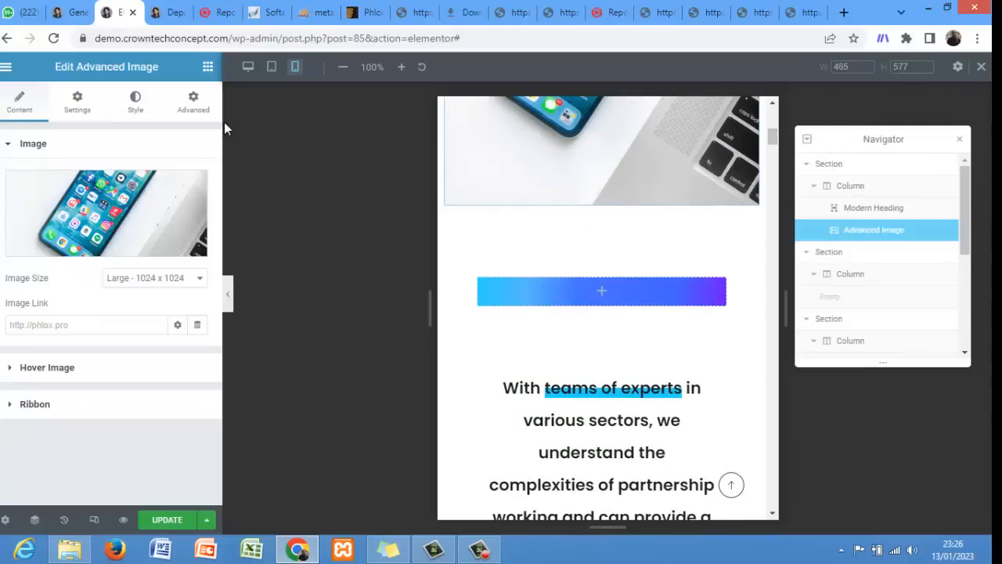
left_click(209, 69)
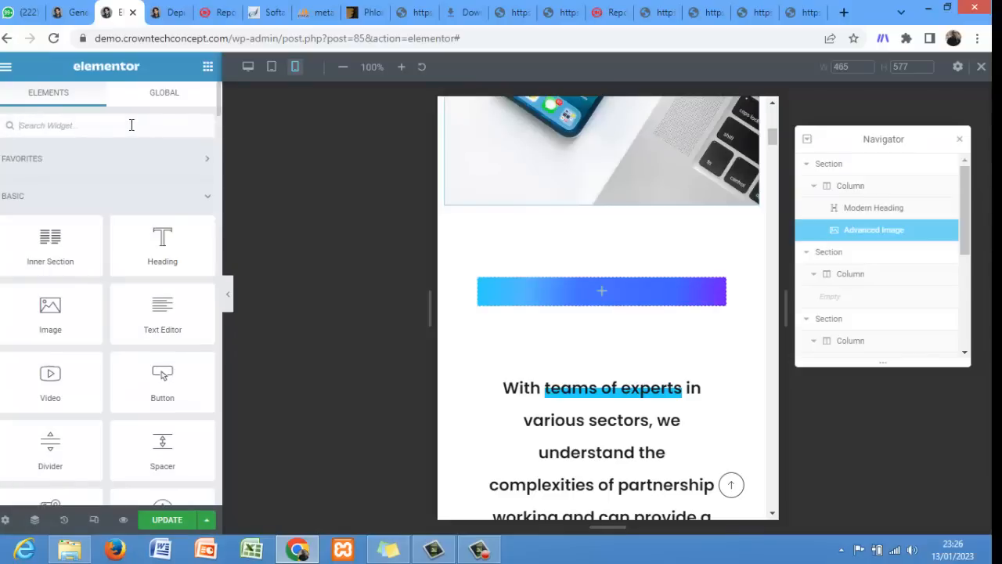
type("BUTT")
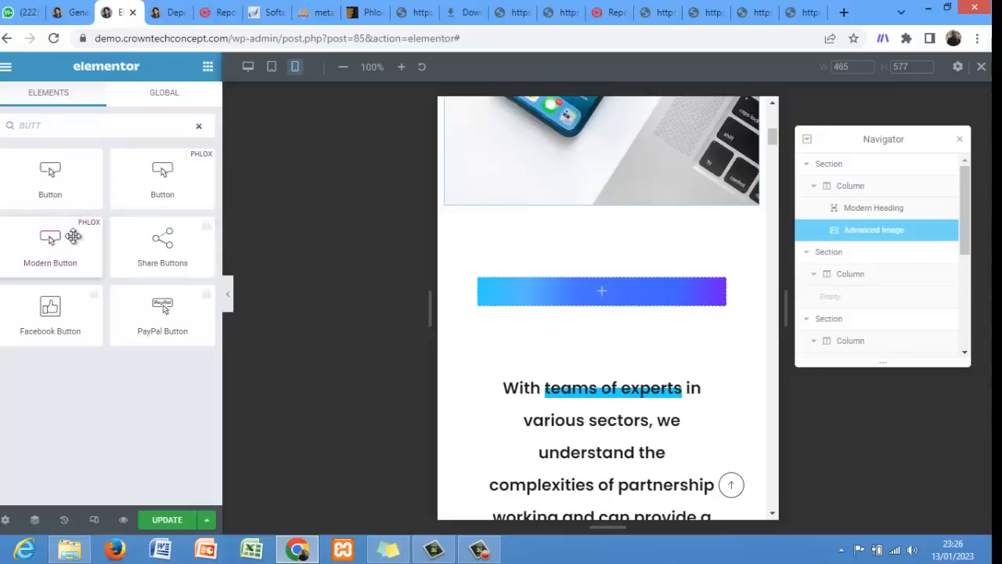
left_click_drag(75, 232, 599, 184)
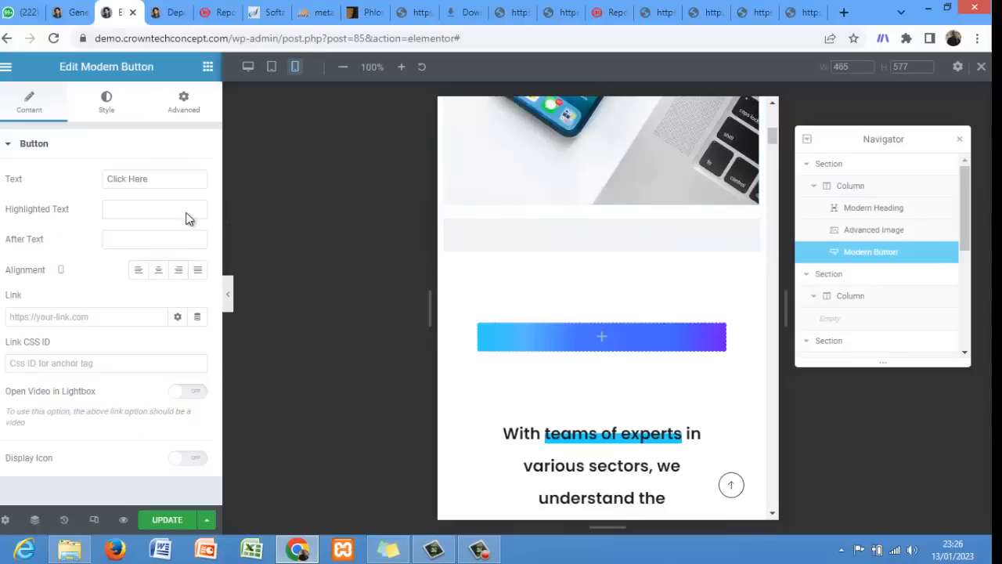
- Set the Modern Button's text to GET STARTED and center its alignment
left_click_drag(147, 178, 96, 181)
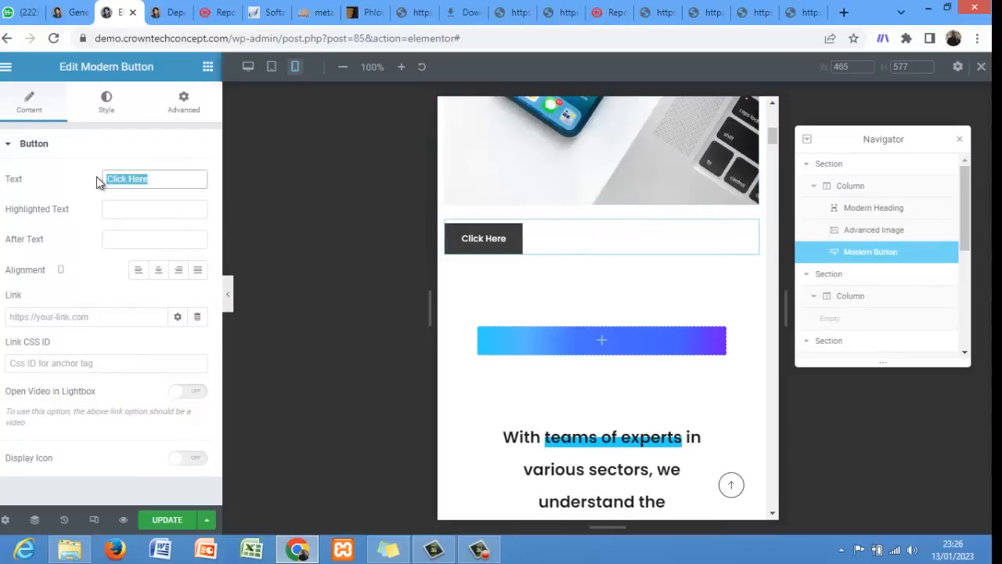
type("GET")
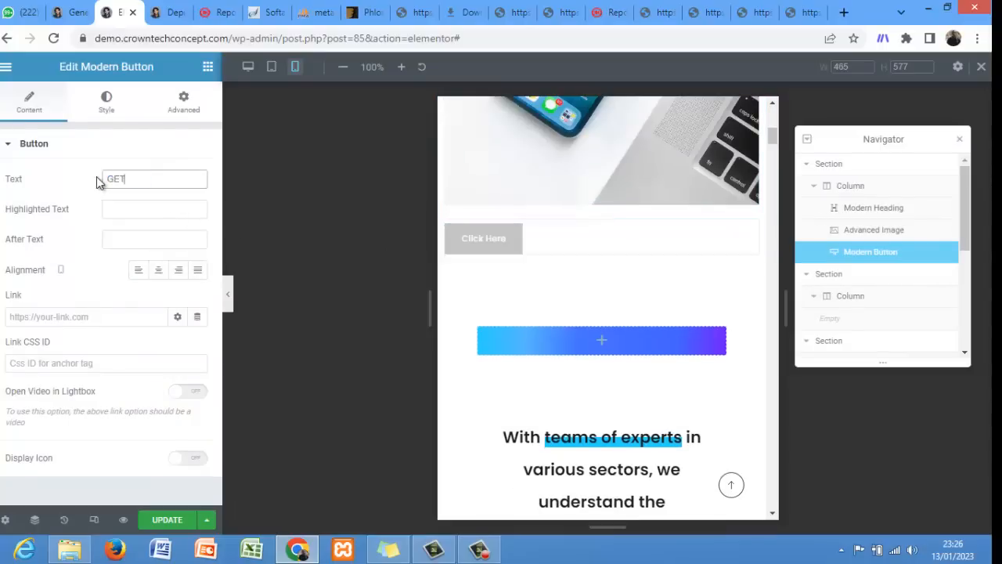
type(" STARTED")
left_click(159, 273)
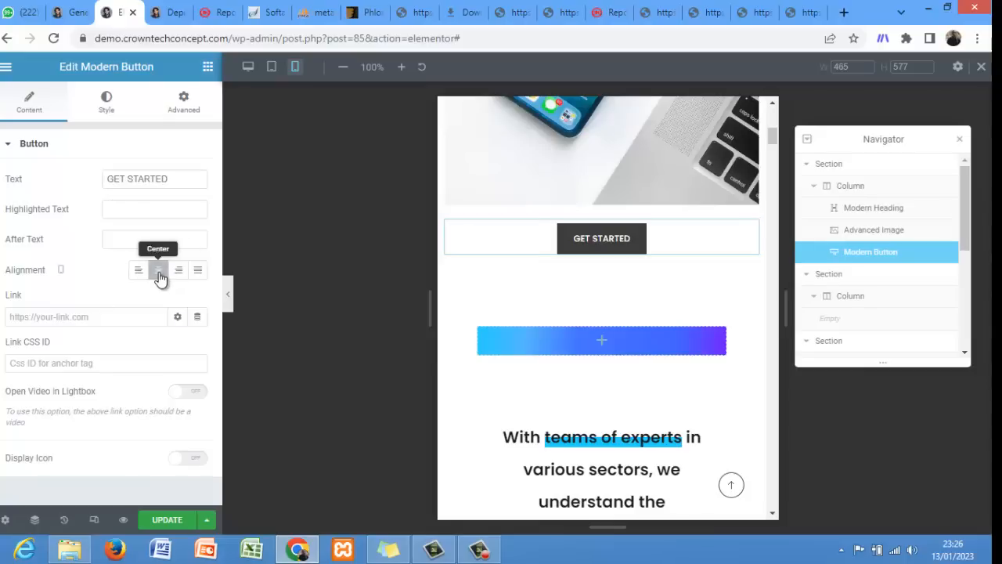
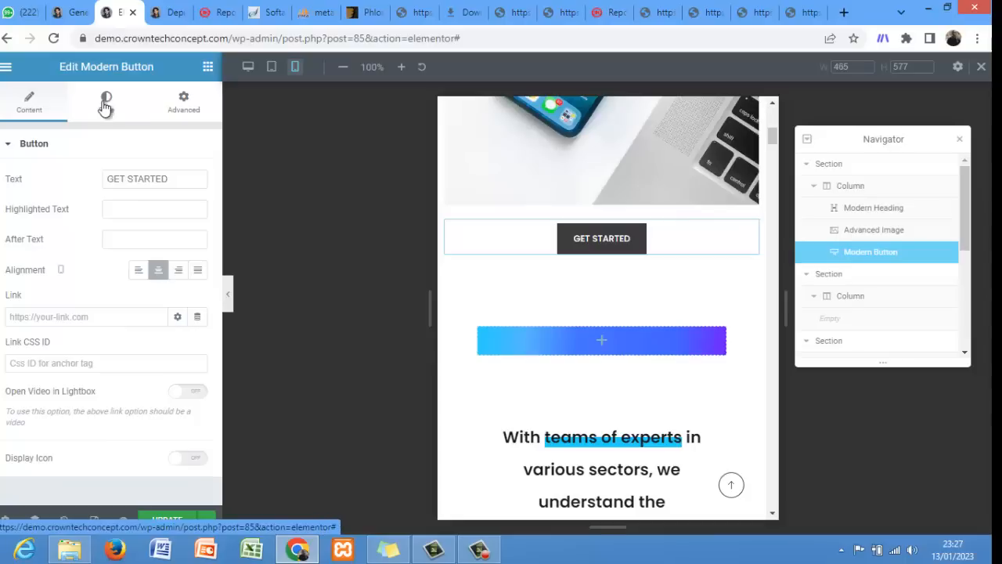
- Style the GET STARTED button with the blue skin, the Round shape and a 12 px border radius on all sides
left_click(106, 104)
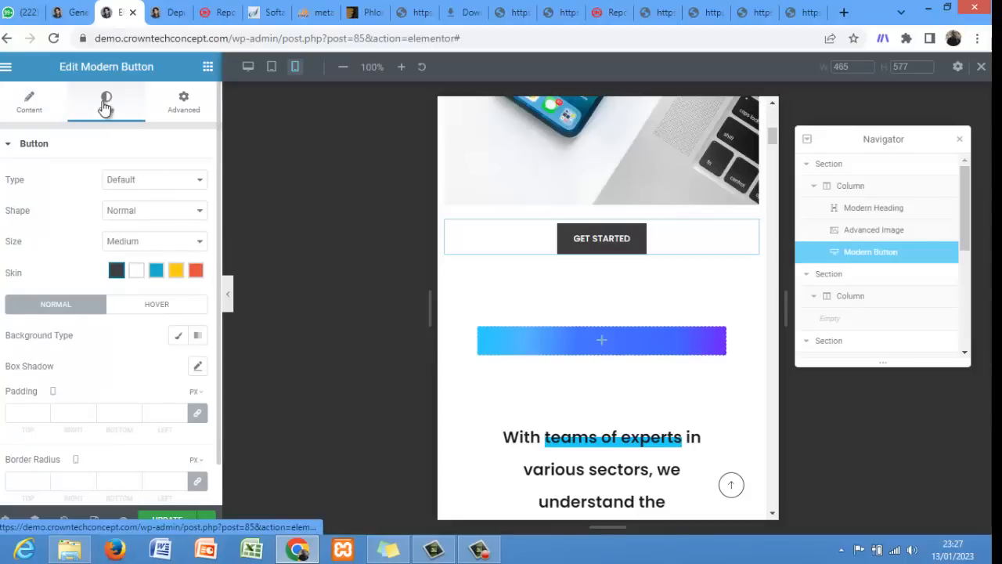
left_click(156, 270)
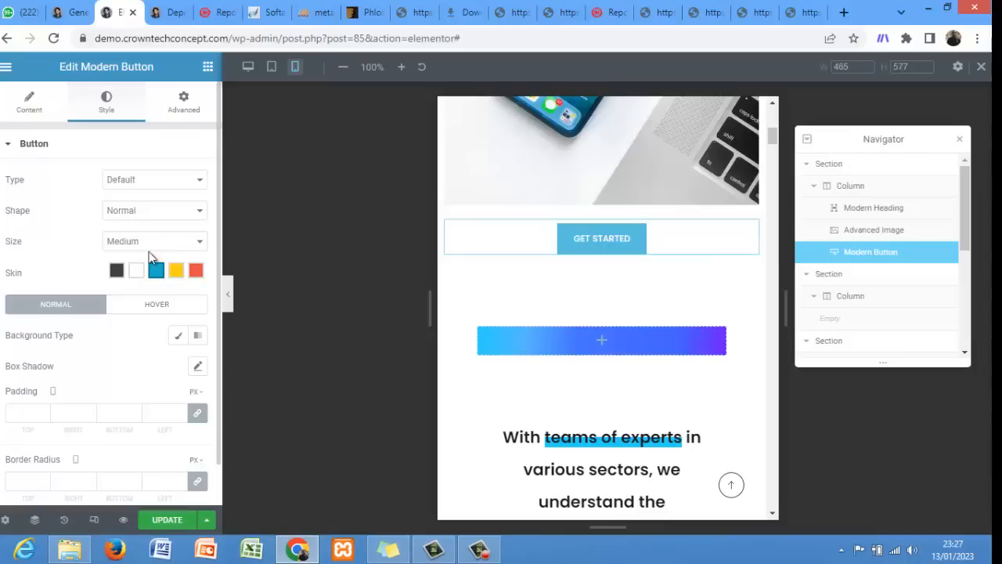
left_click(141, 222)
left_click(142, 221)
left_click(142, 222)
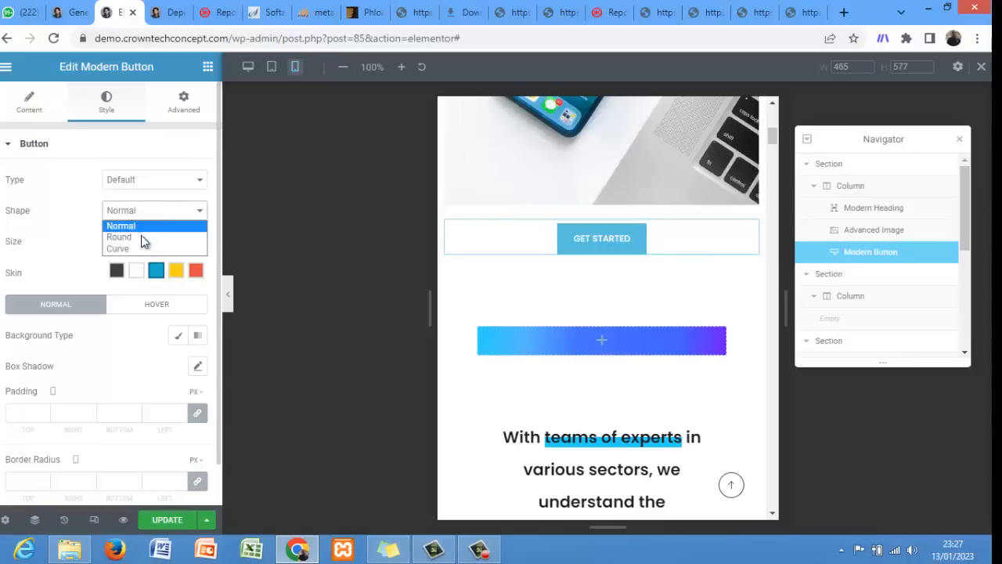
left_click(142, 235)
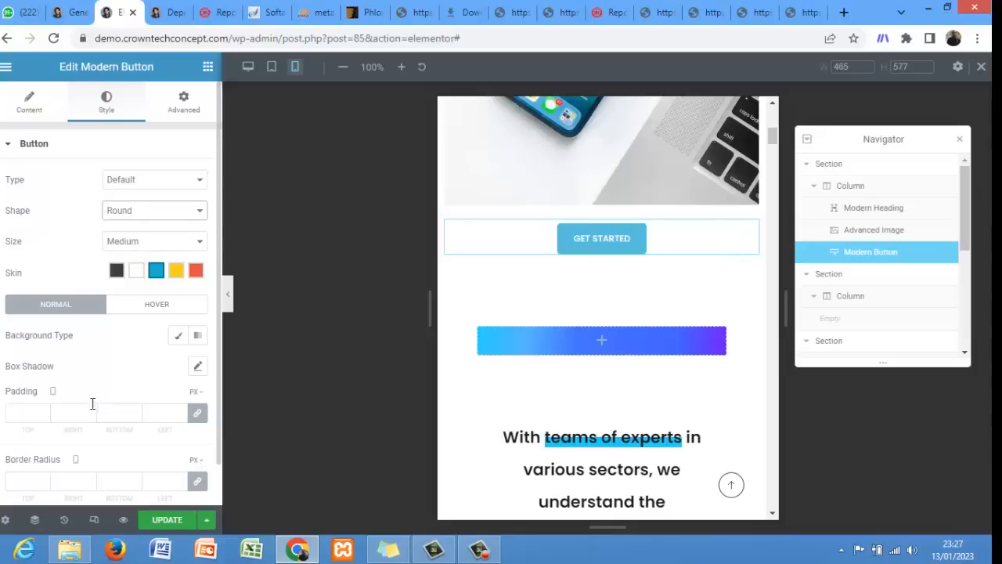
left_click(21, 482)
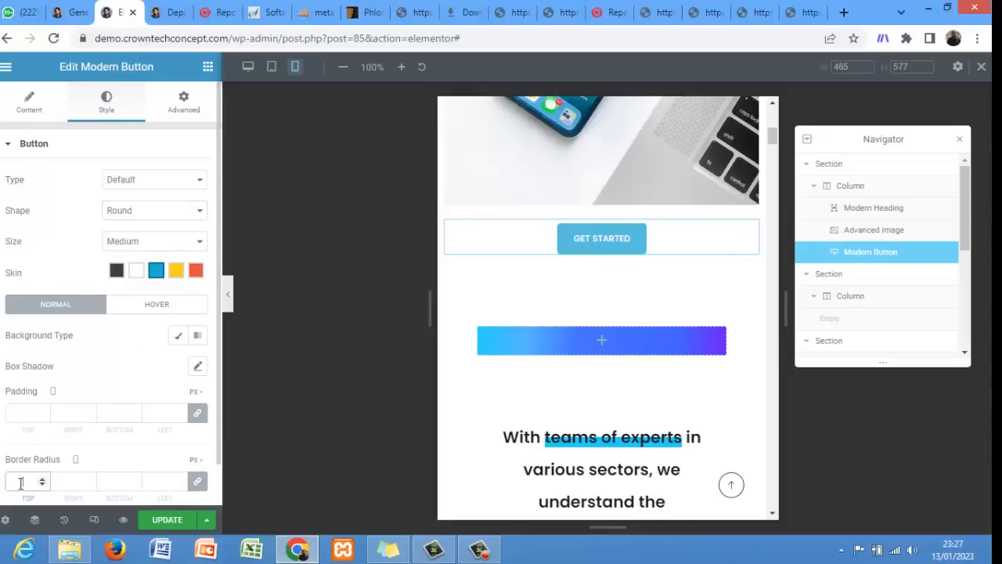
type("12")
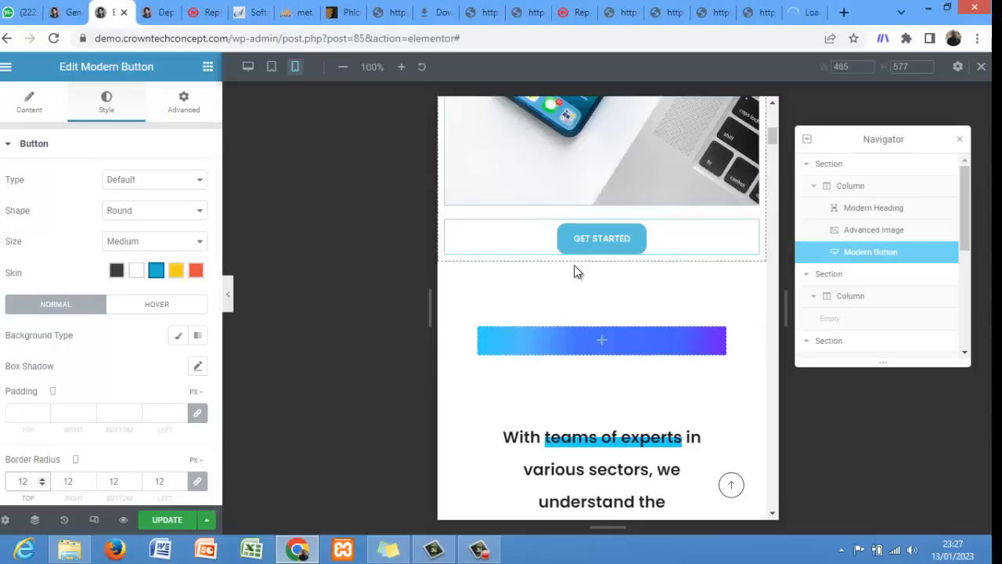
- Set the entrance animation of the Welcome To Modern Heading to Fade In Left
scroll(771, 139, "down", 2)
scroll(771, 138, "up", 2)
left_click_drag(771, 138, 771, 117)
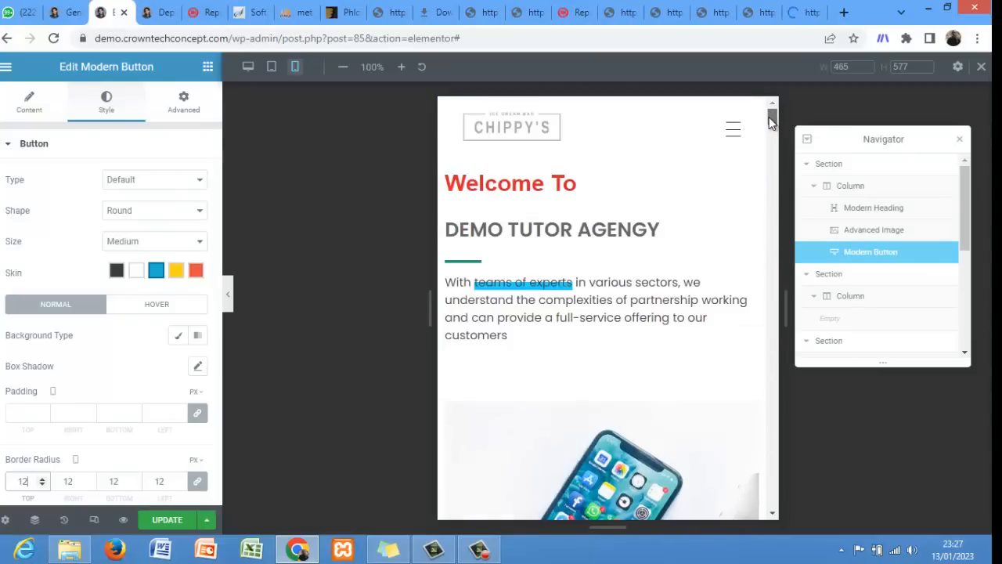
left_click(473, 193)
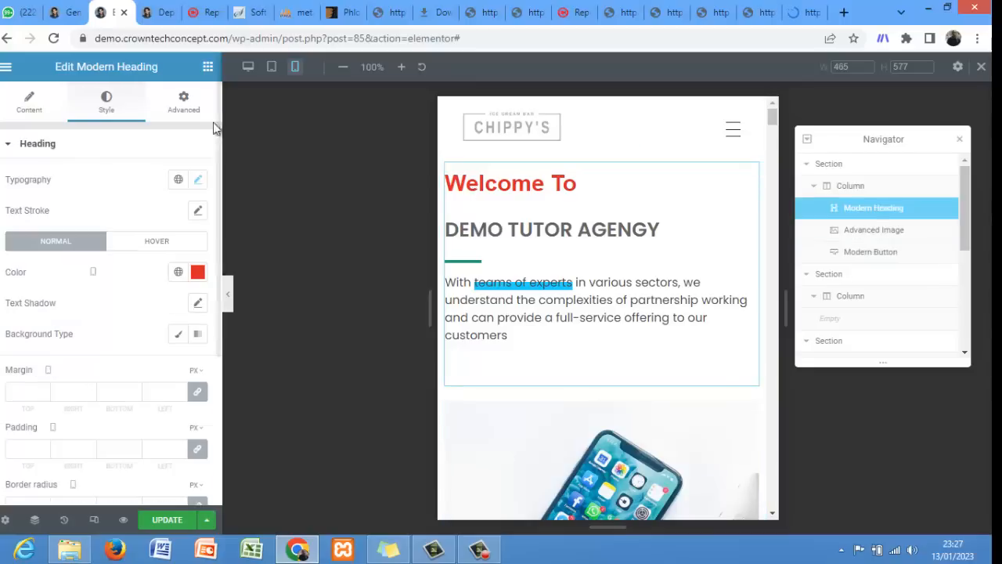
left_click(180, 107)
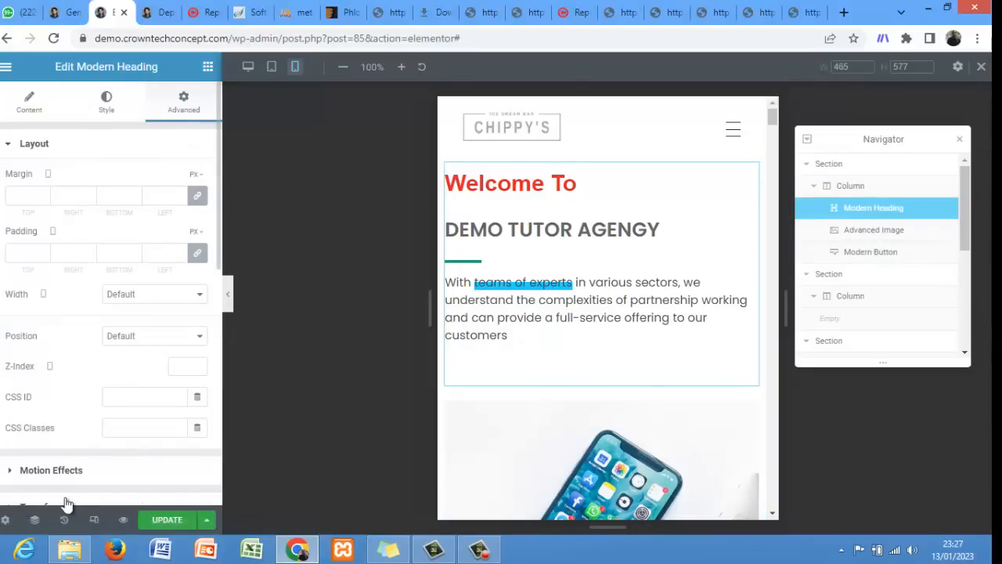
left_click(50, 470)
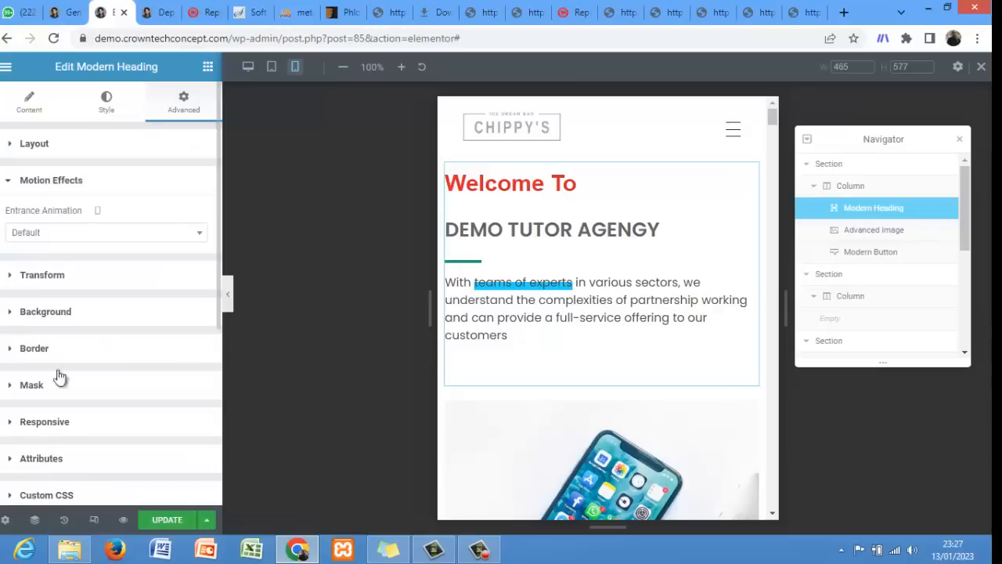
left_click(66, 236)
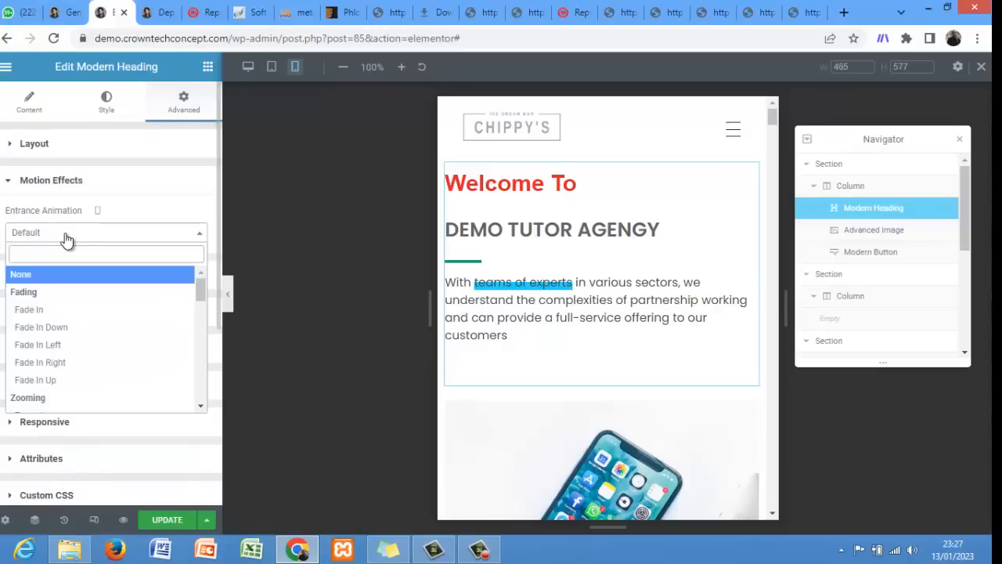
left_click(57, 317)
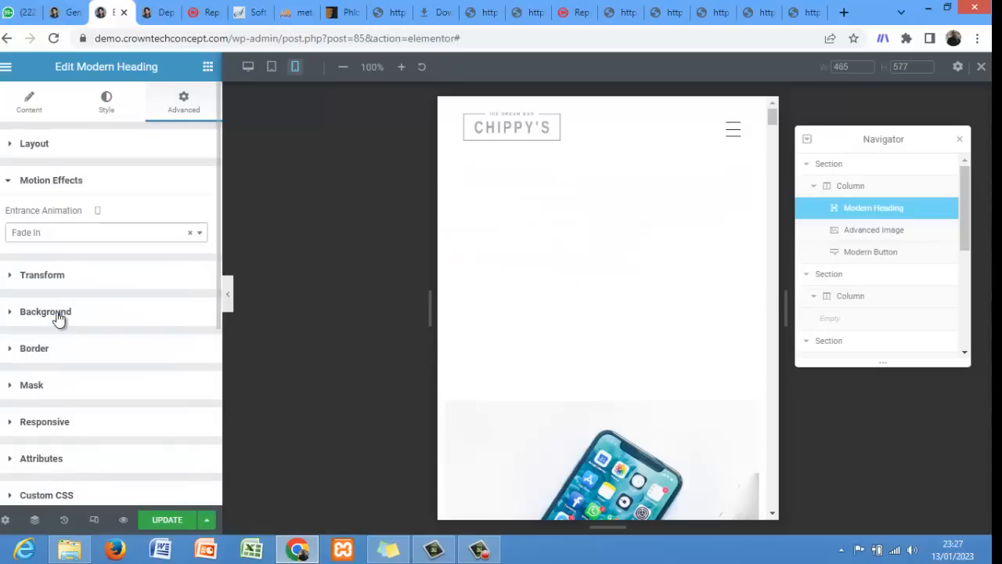
left_click(56, 237)
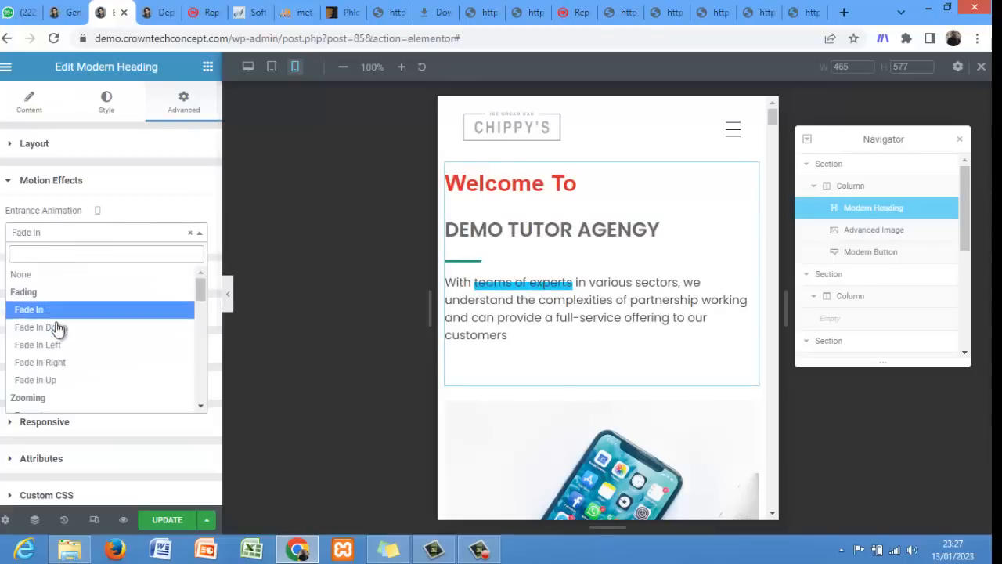
left_click(57, 346)
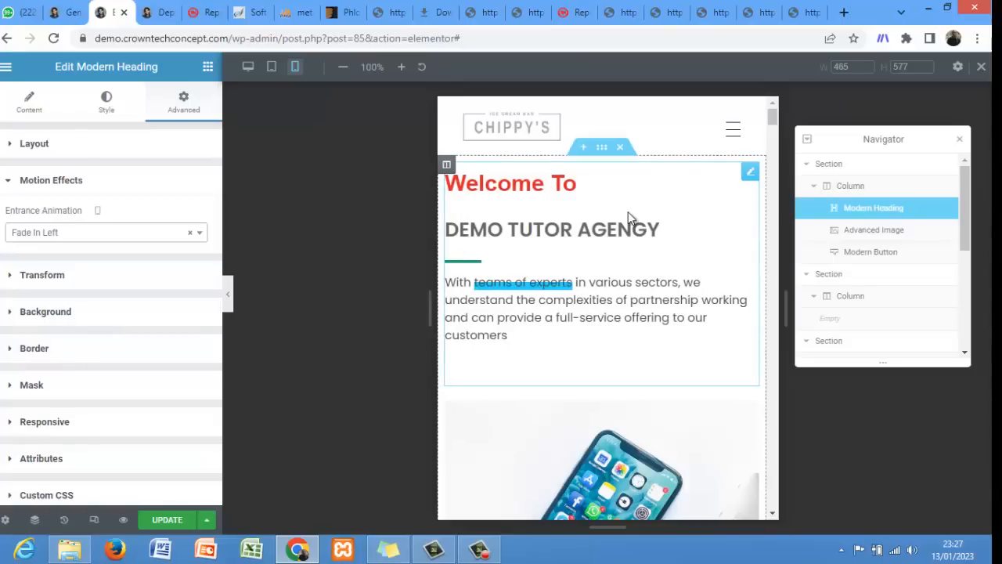
- Delete the Grid Carousel Portfolio widget with the pink image in the dark Our Projects section
left_click_drag(774, 121, 776, 156)
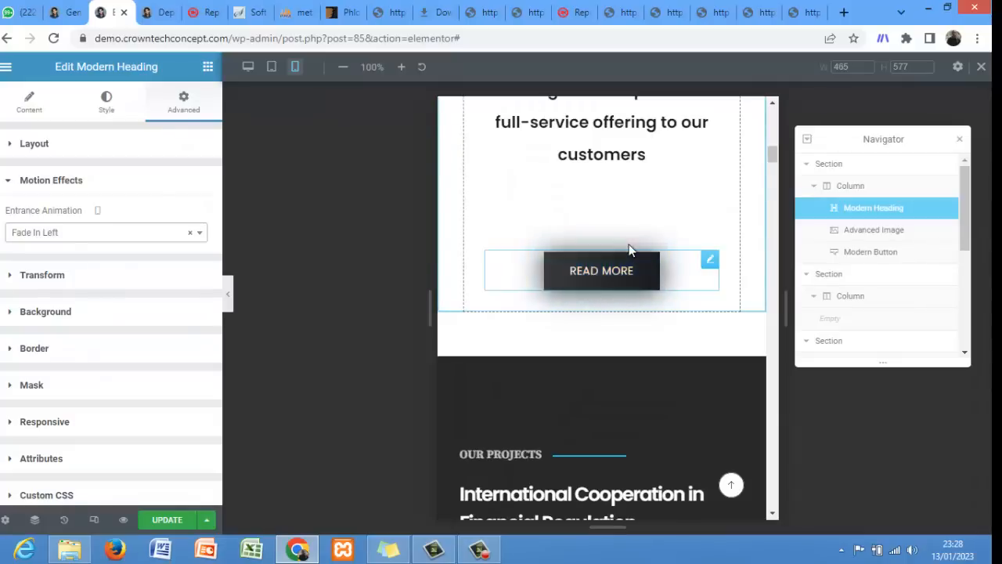
left_click(773, 144)
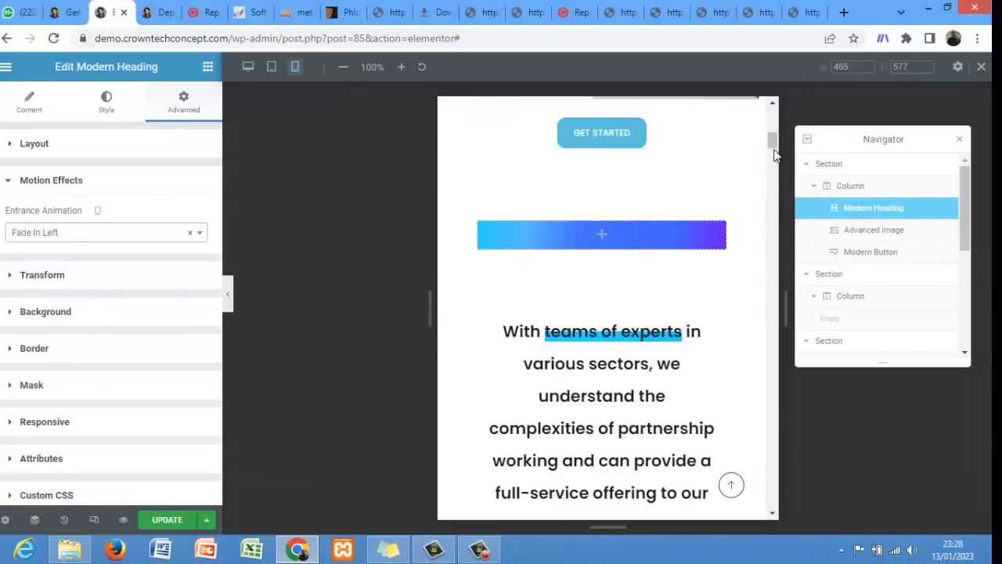
left_click_drag(775, 154, 778, 184)
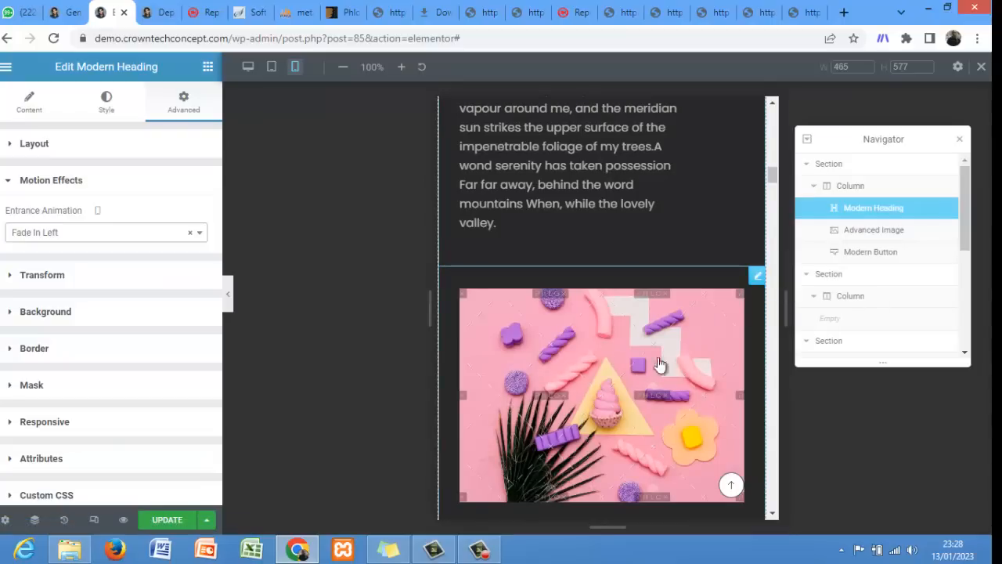
right_click(757, 274)
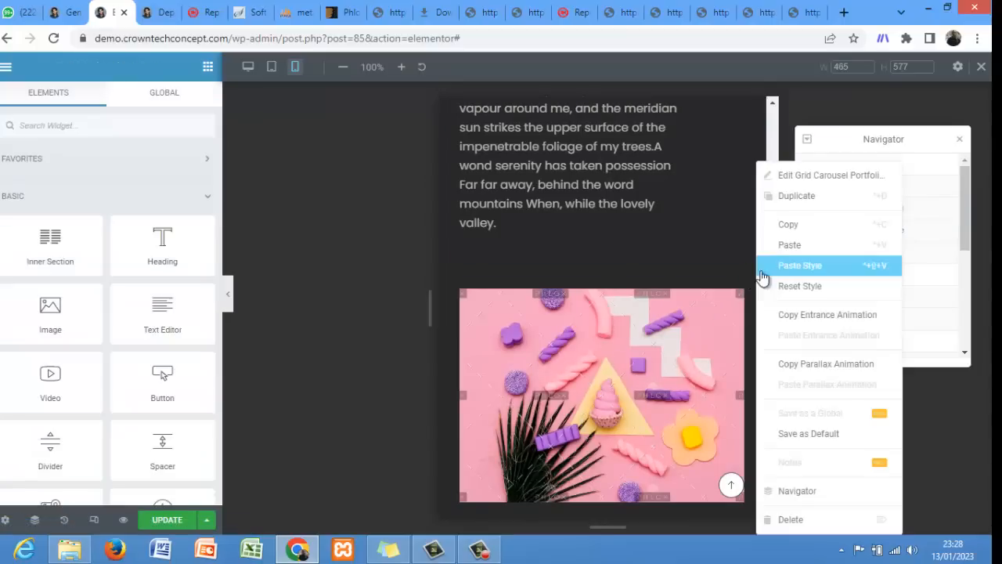
left_click(814, 518)
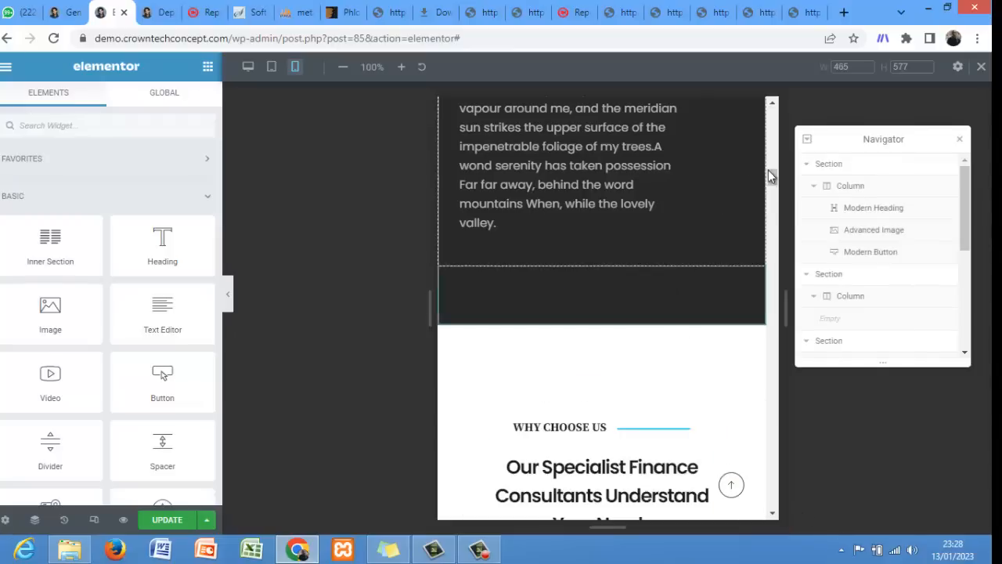
- Delete the Advanced Image of the magazine mockup above the DESIGN progress bar in the Why Choose Us section
left_click_drag(770, 175, 771, 201)
mouse_move(629, 205)
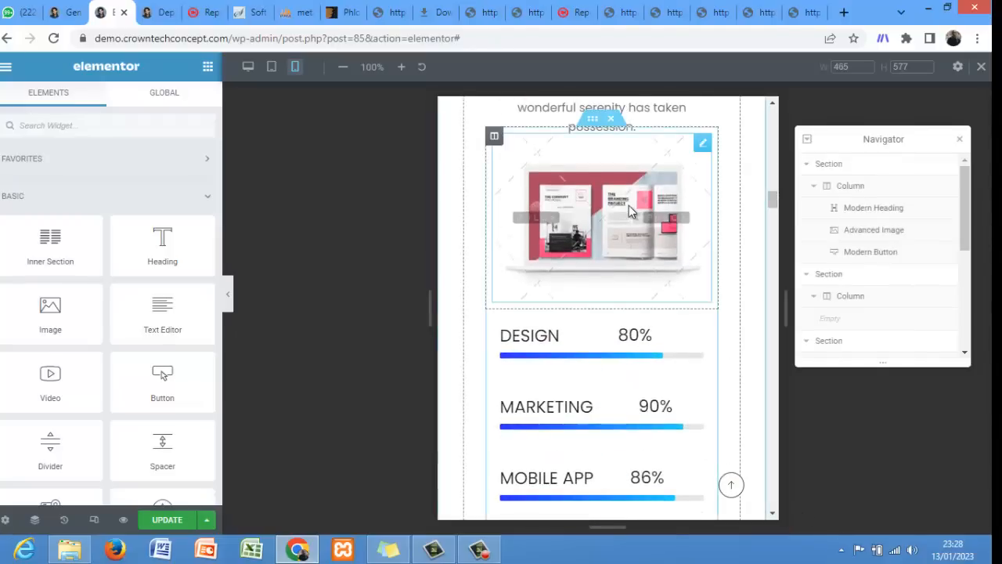
right_click(702, 151)
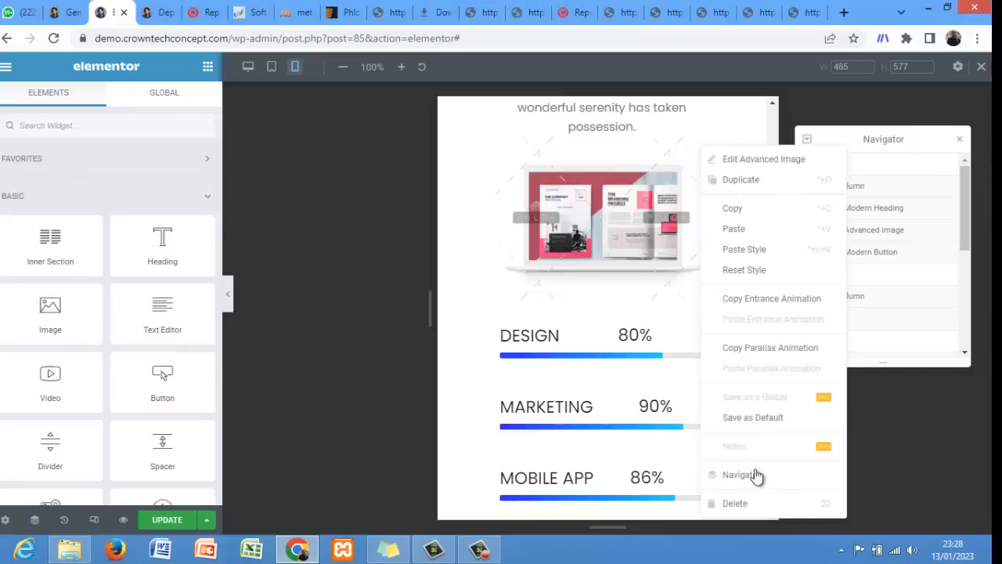
left_click(755, 503)
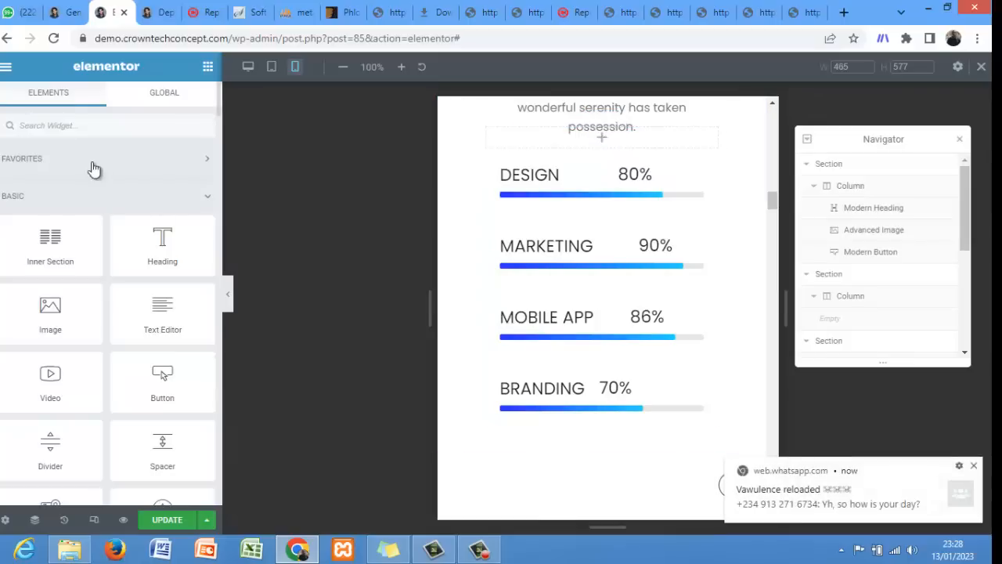
- Find the basic Image widget and add it to the empty column above the DESIGN progress bar
left_click(167, 130)
type("image")
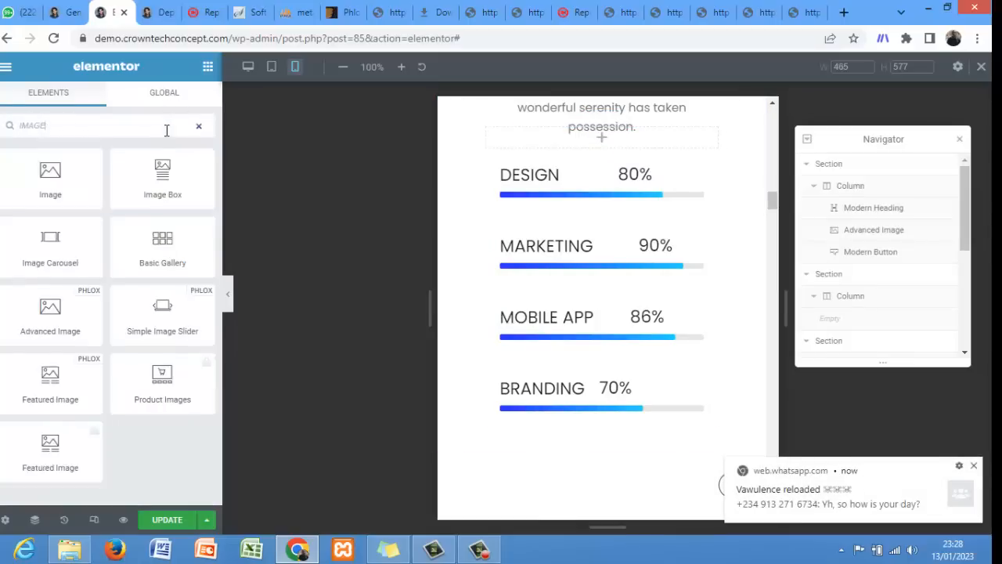
left_click_drag(49, 167, 608, 182)
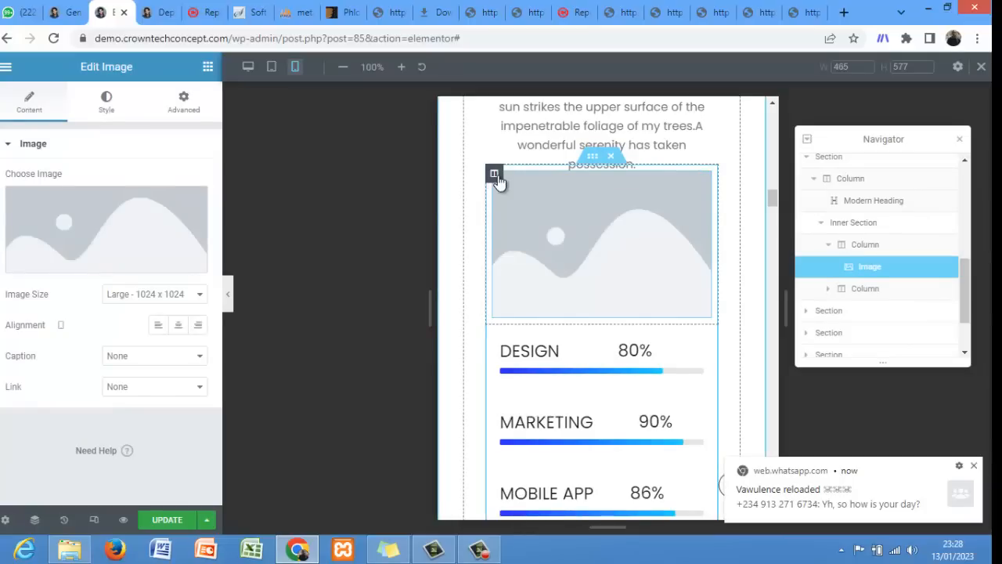
- Set the margin of the column holding the new image placeholder to 12 px on all sides
left_click(495, 175)
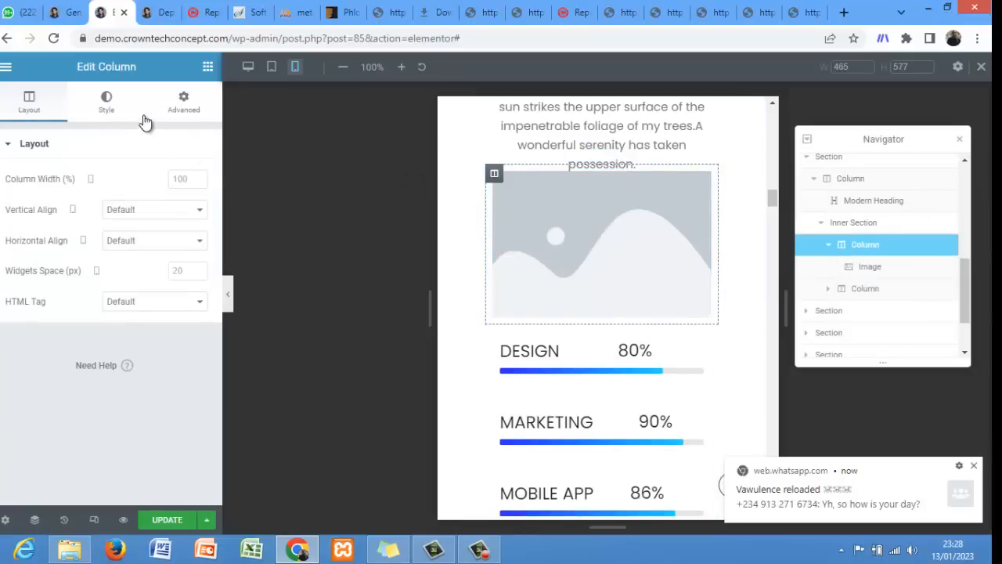
left_click(185, 110)
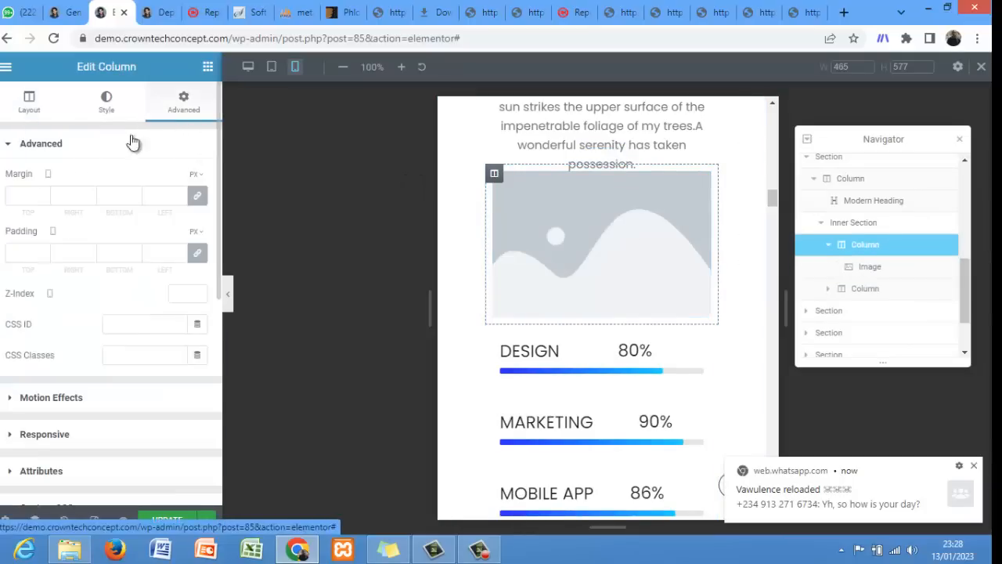
left_click(34, 194)
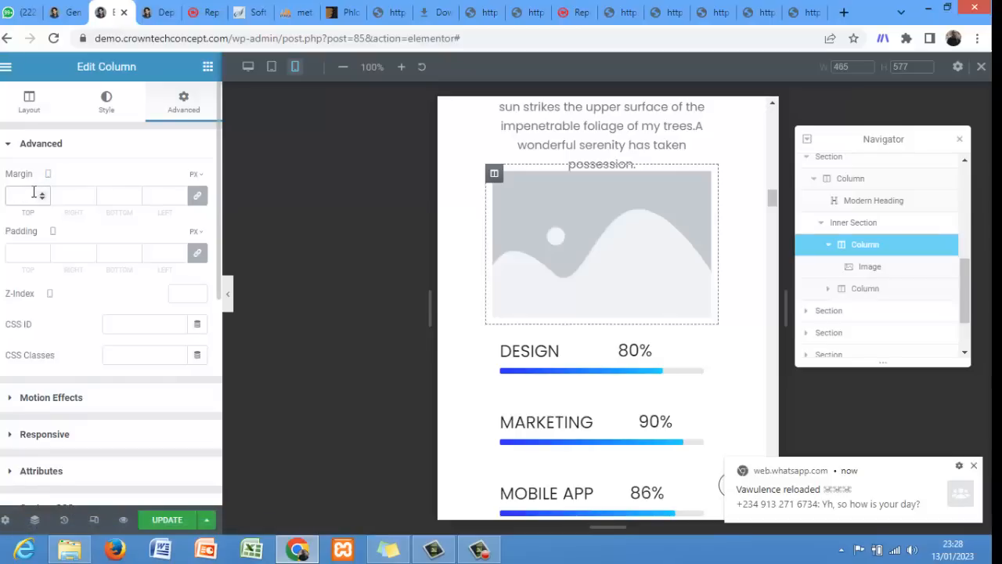
type("12")
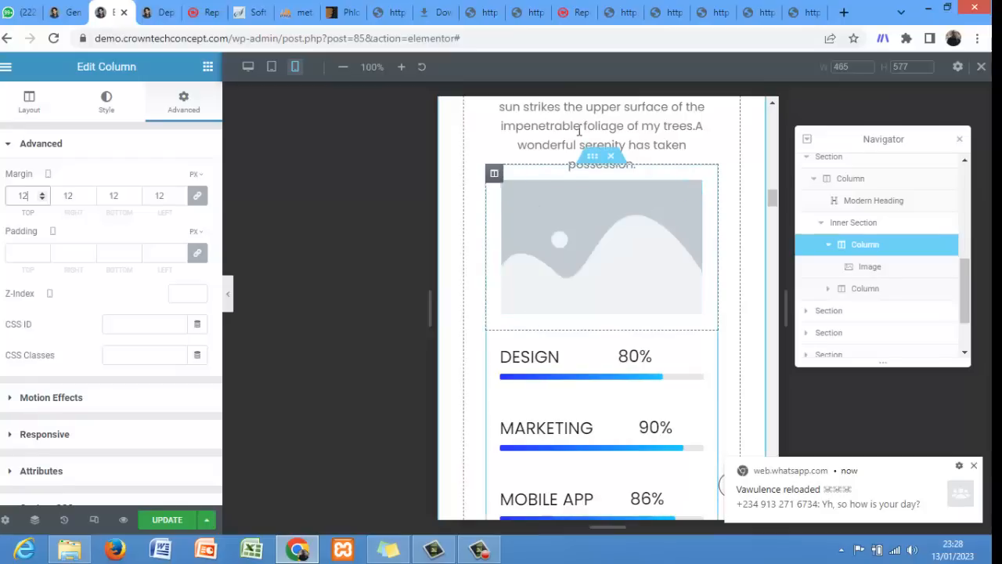
- Set the top and bottom margins of the inner section around the image and progress bars to 12 px
left_click(593, 161)
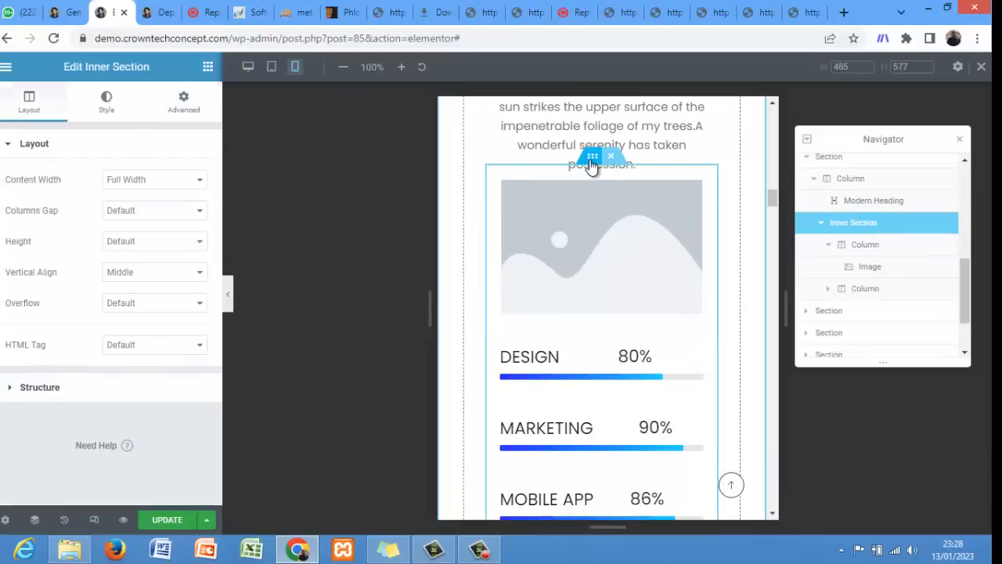
left_click(185, 108)
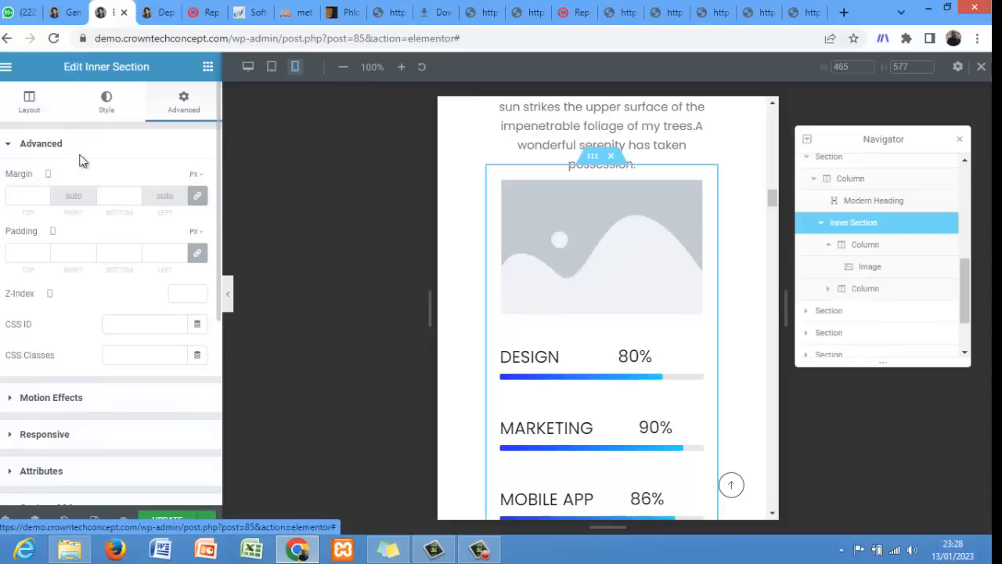
left_click(22, 195)
type("122")
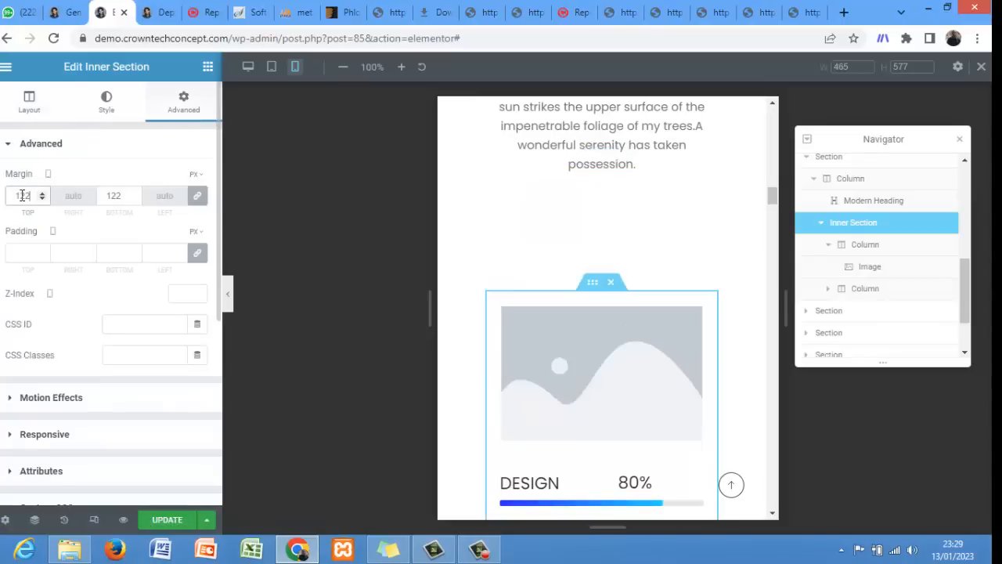
key("BackSpace")
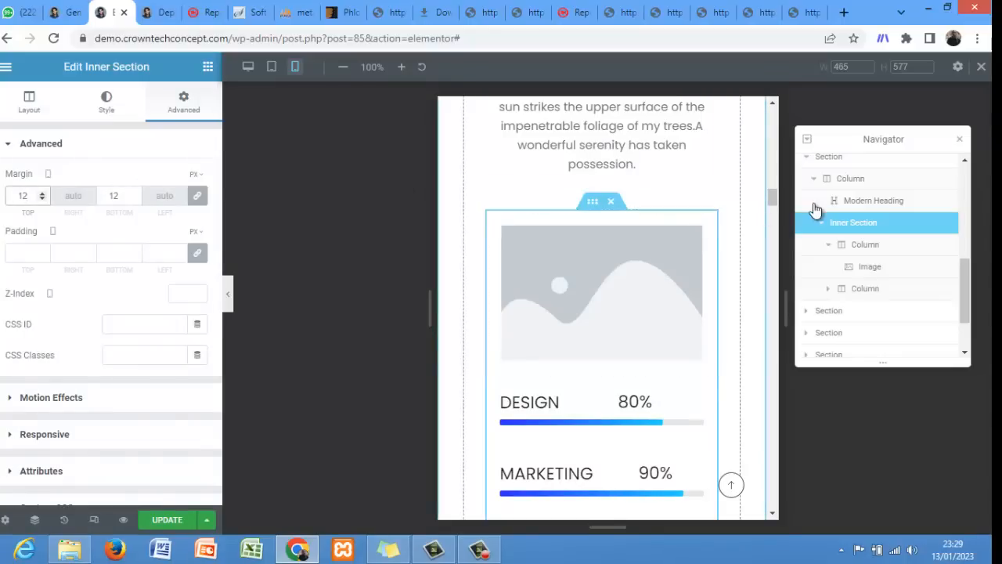
- Examine the Modern Heading and column settings of the DESIGNING and DEVELOPING pricing cards
left_click_drag(775, 193, 769, 271)
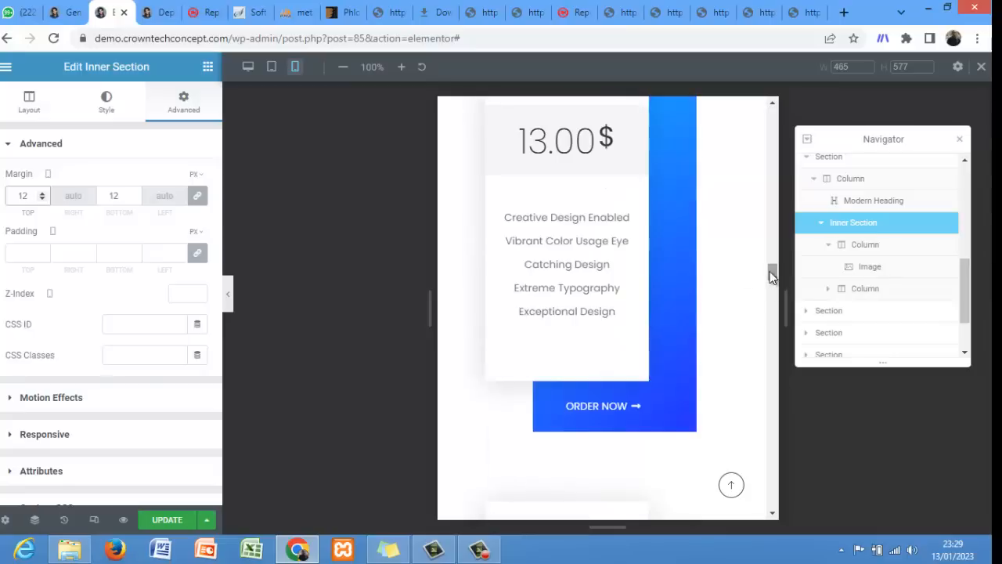
left_click(663, 259)
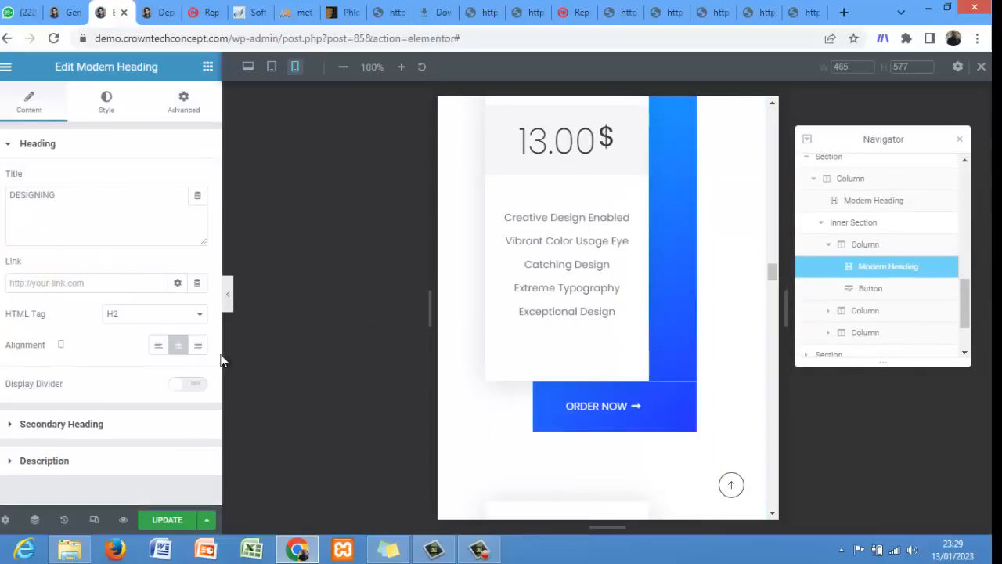
left_click(106, 114)
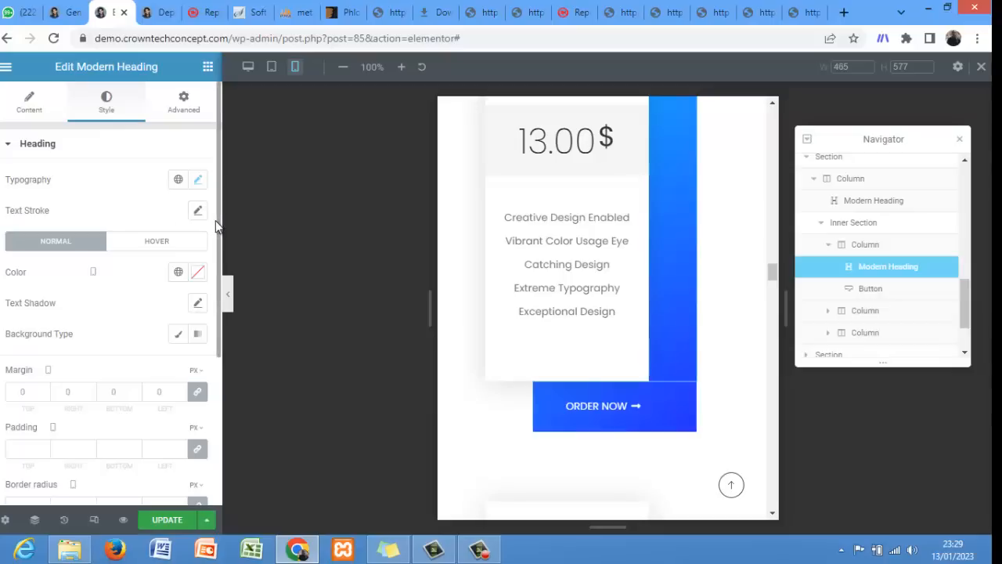
scroll(218, 223, "down", 3)
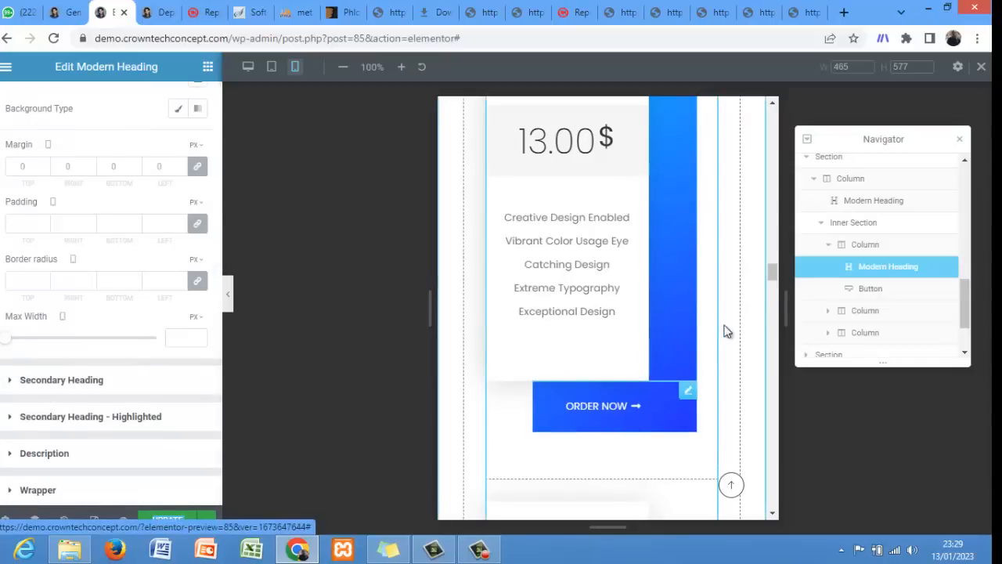
left_click_drag(773, 278, 773, 263)
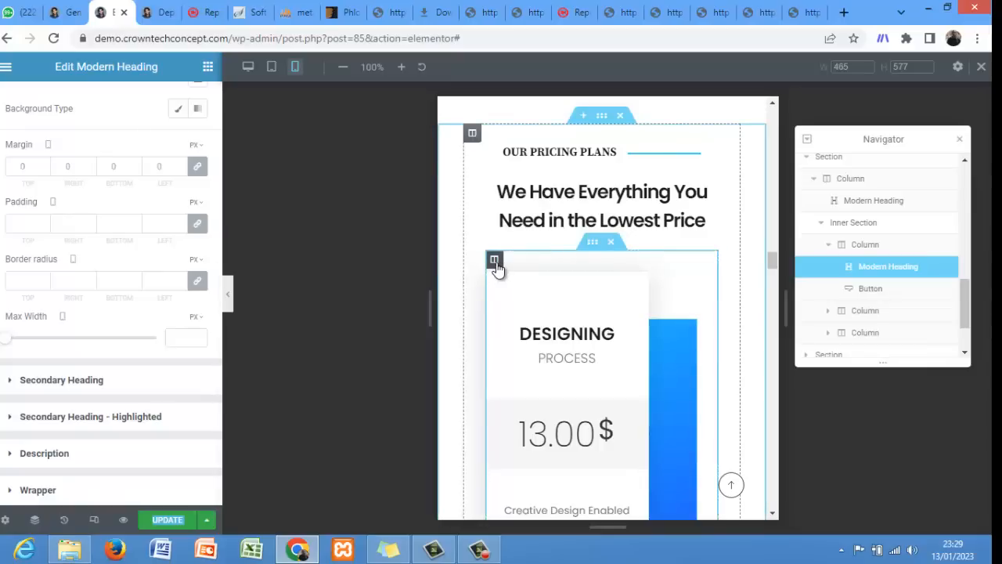
double_click(493, 259)
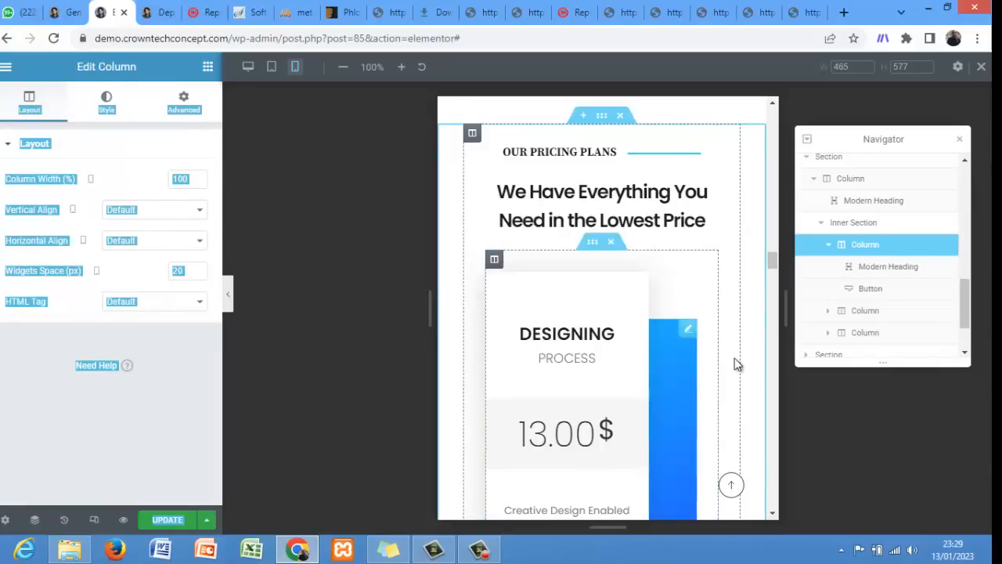
left_click_drag(776, 262, 776, 285)
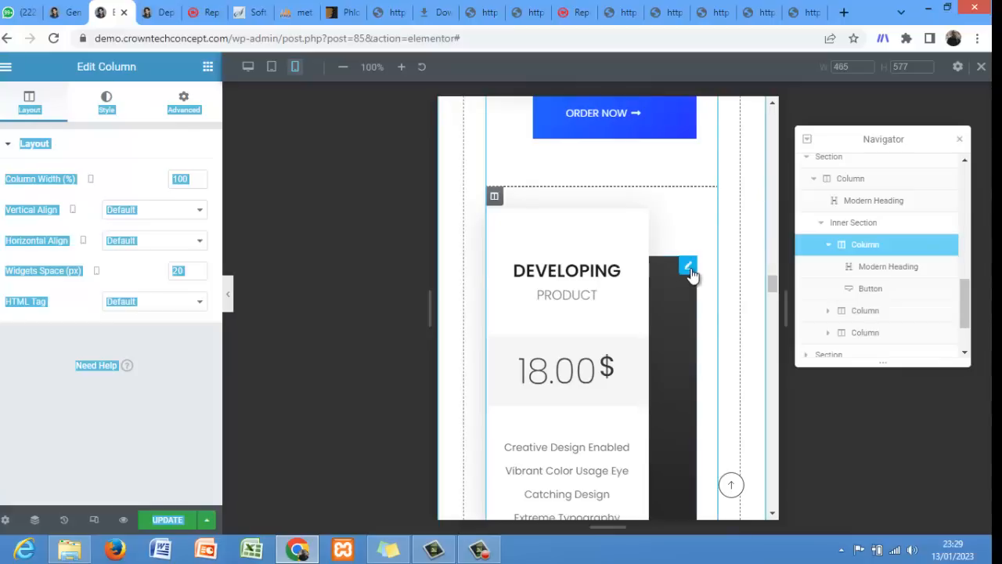
left_click(689, 270)
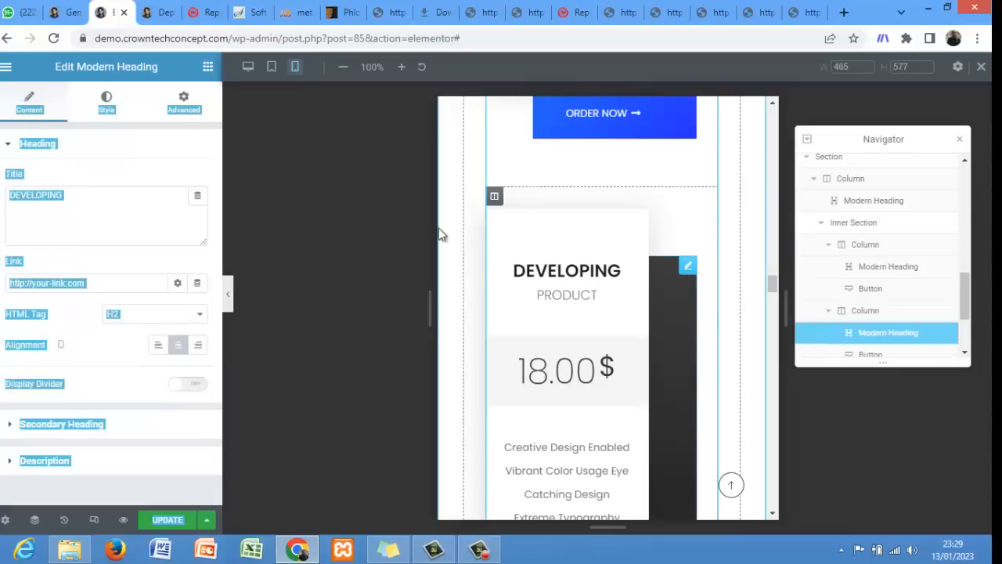
left_click(199, 166)
left_click(163, 149)
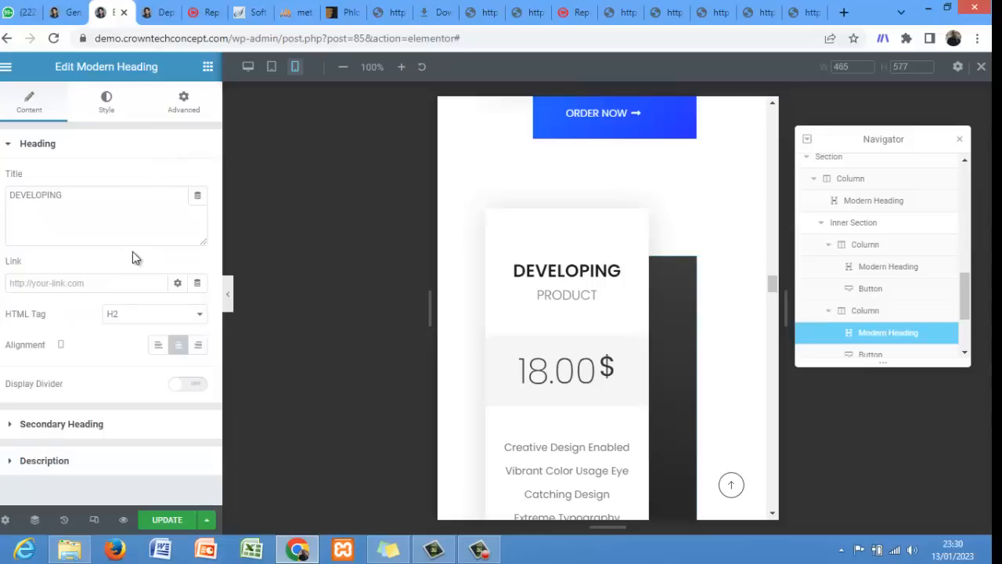
- Examine the secondary heading and description content and the style settings of the DEVELOPING pricing card's Modern Heading
left_click(63, 424)
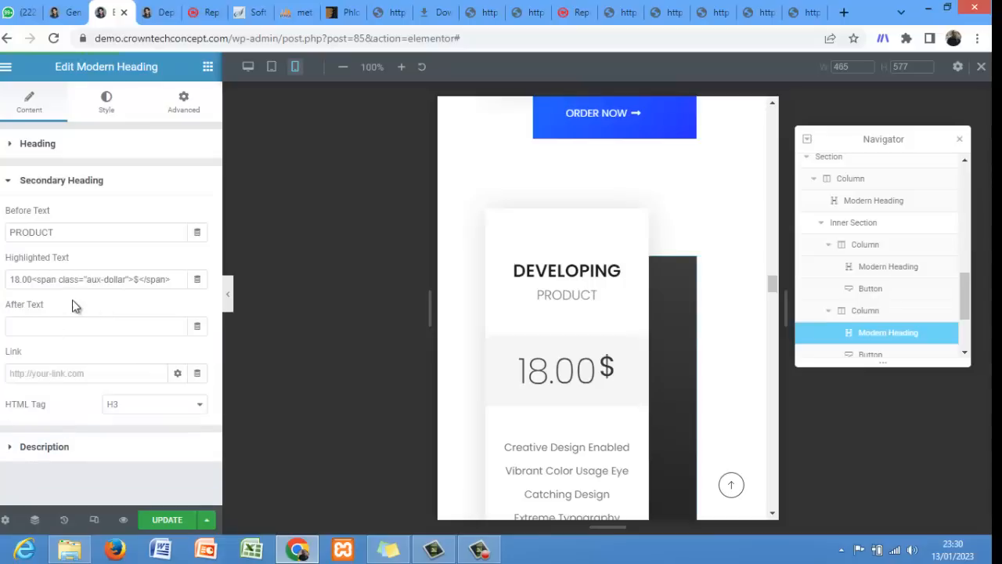
left_click(78, 446)
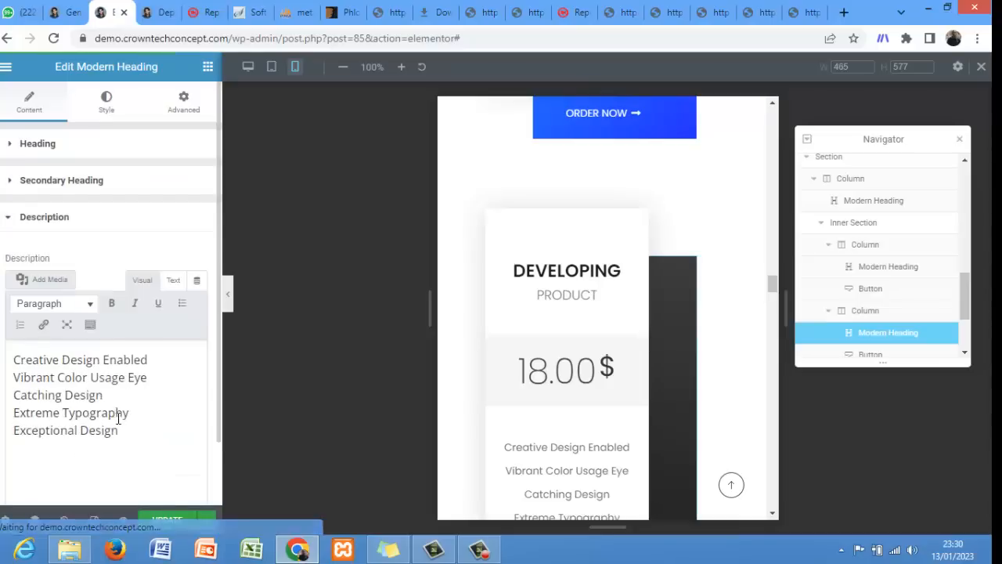
left_click(111, 113)
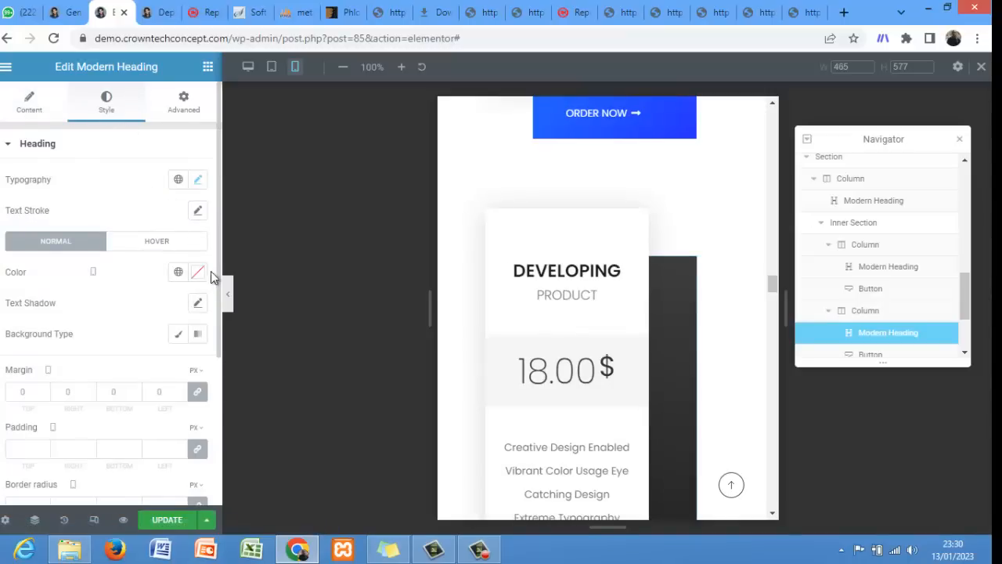
left_click_drag(218, 349, 217, 459)
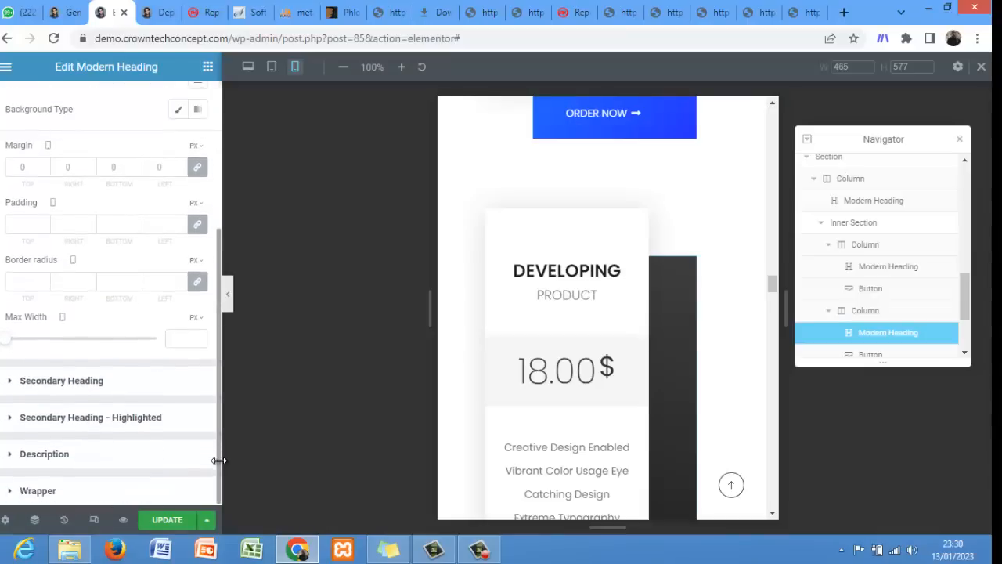
left_click(138, 383)
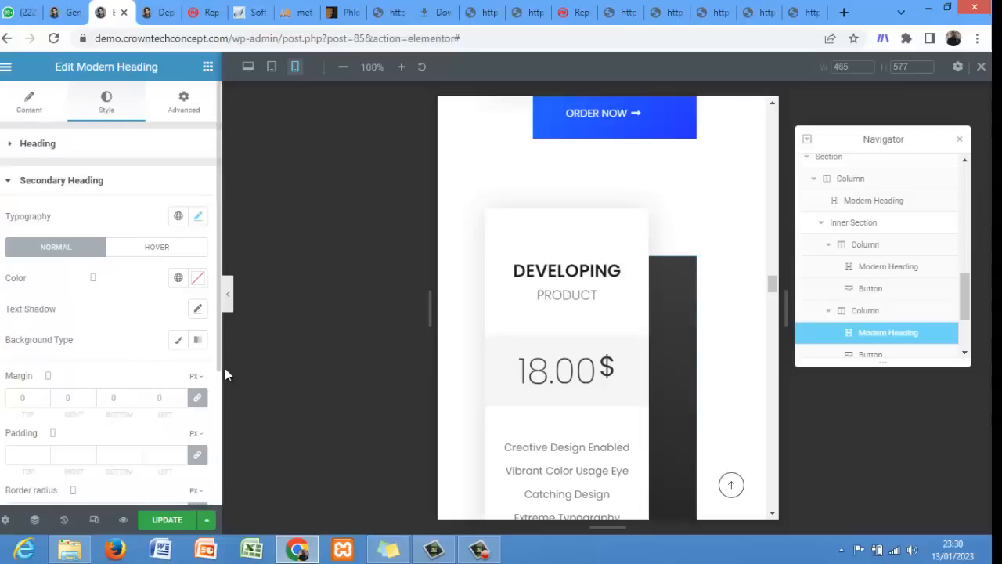
left_click_drag(218, 368, 218, 498)
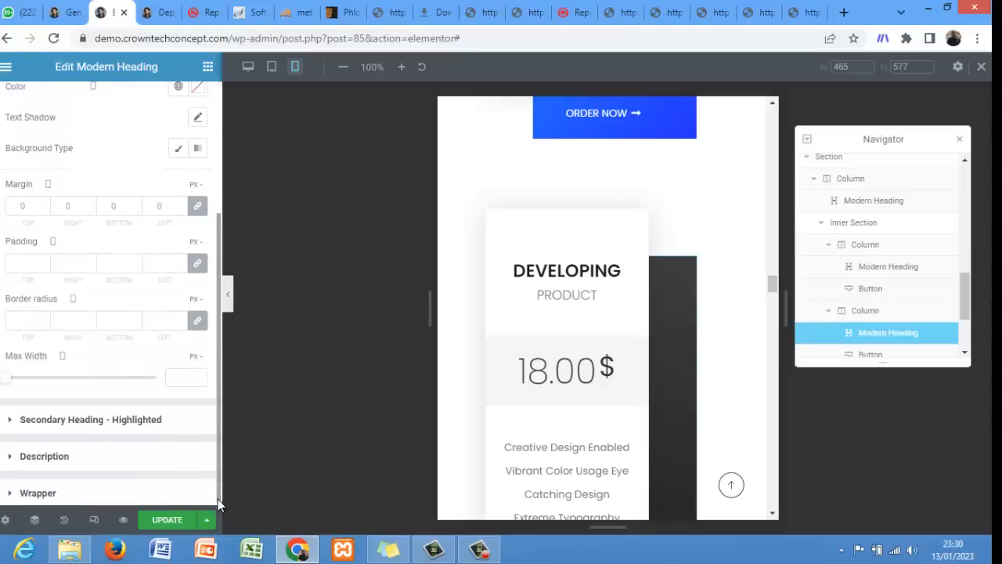
left_click(168, 480)
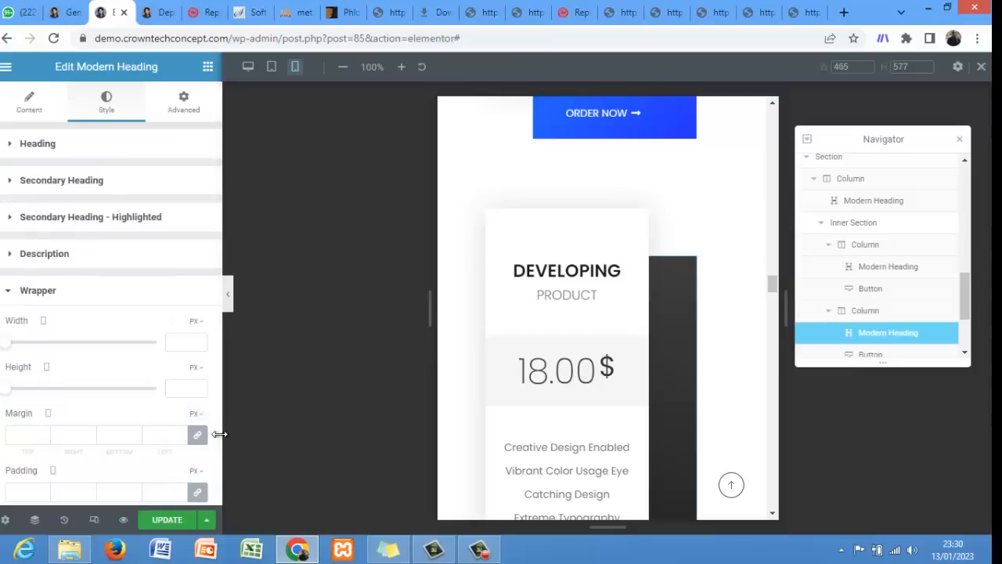
left_click_drag(217, 430, 215, 378)
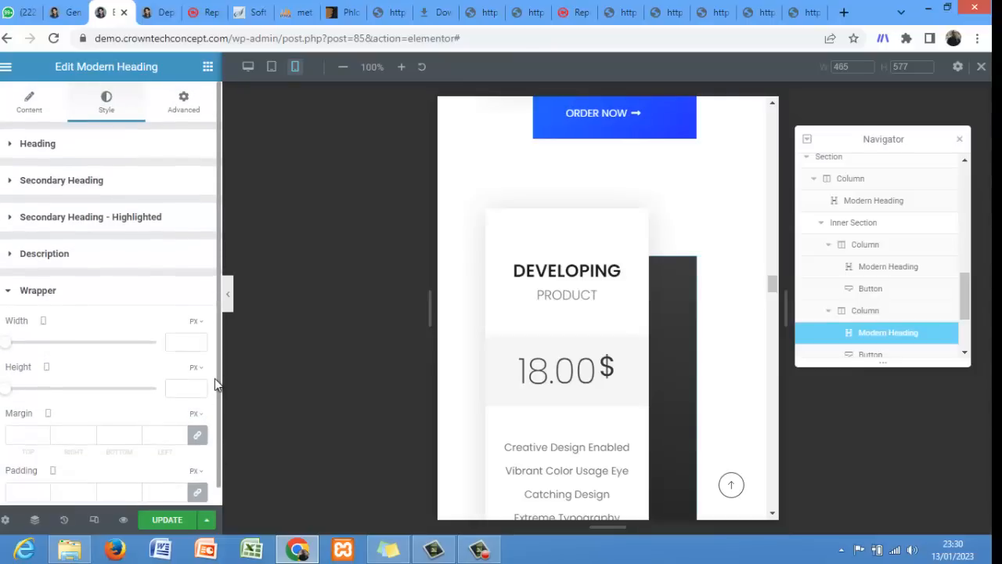
left_click(145, 220)
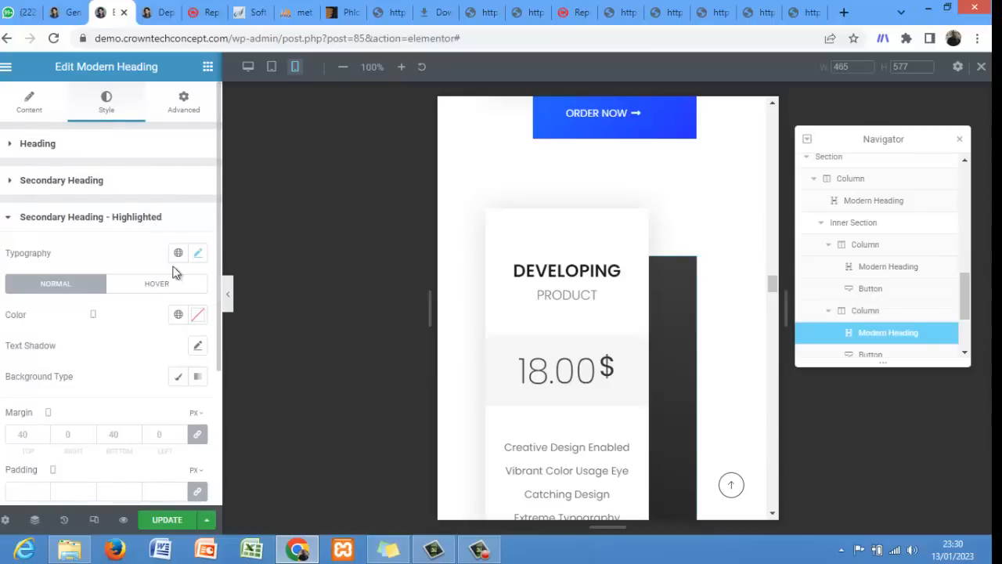
left_click_drag(219, 360, 242, 262)
- Try linked margins of 5, 7 and 0 px on all sides of the DEVELOPING card's heading
left_click(186, 117)
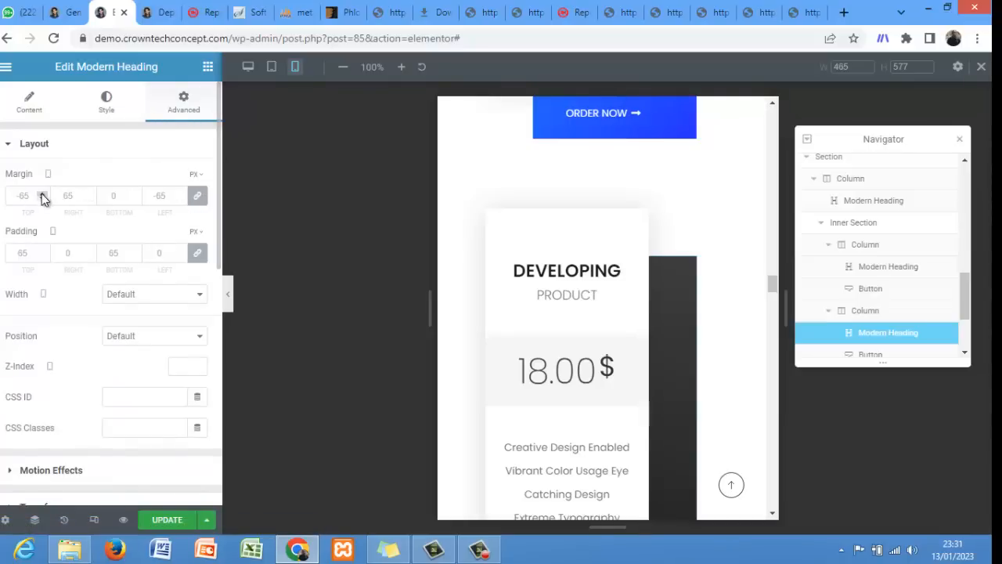
type("5")
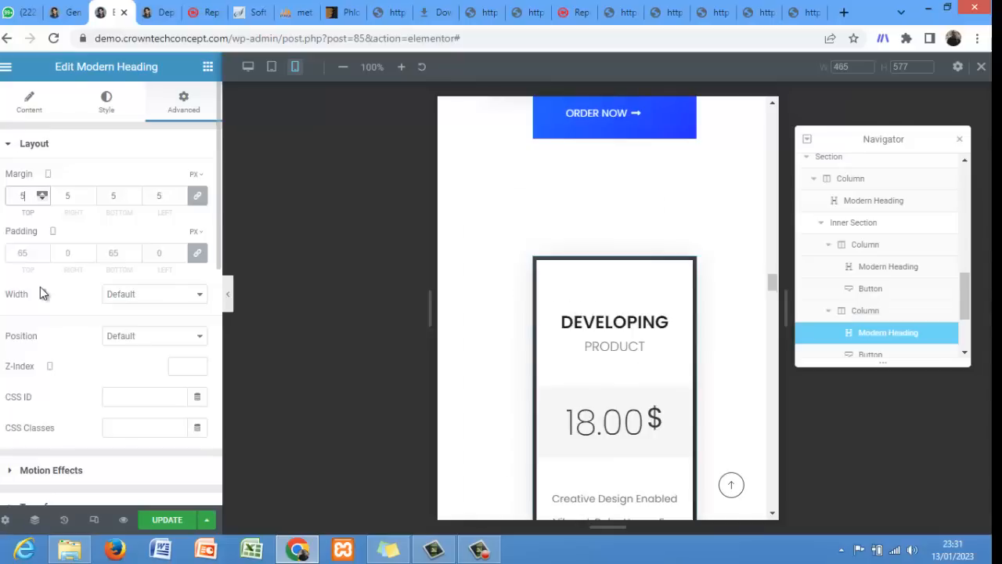
key("Up")
key("Up")
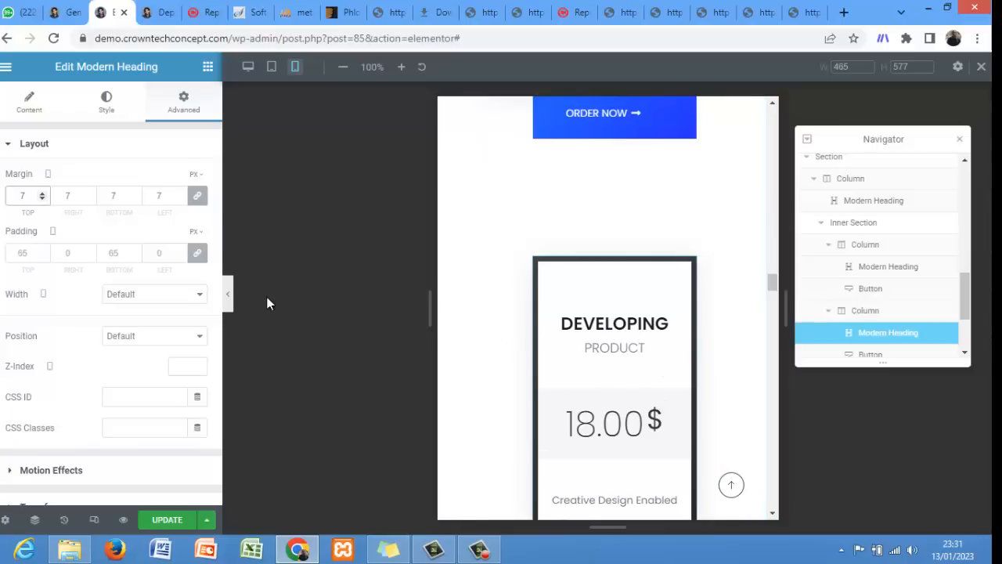
left_click(41, 201)
left_click(42, 201)
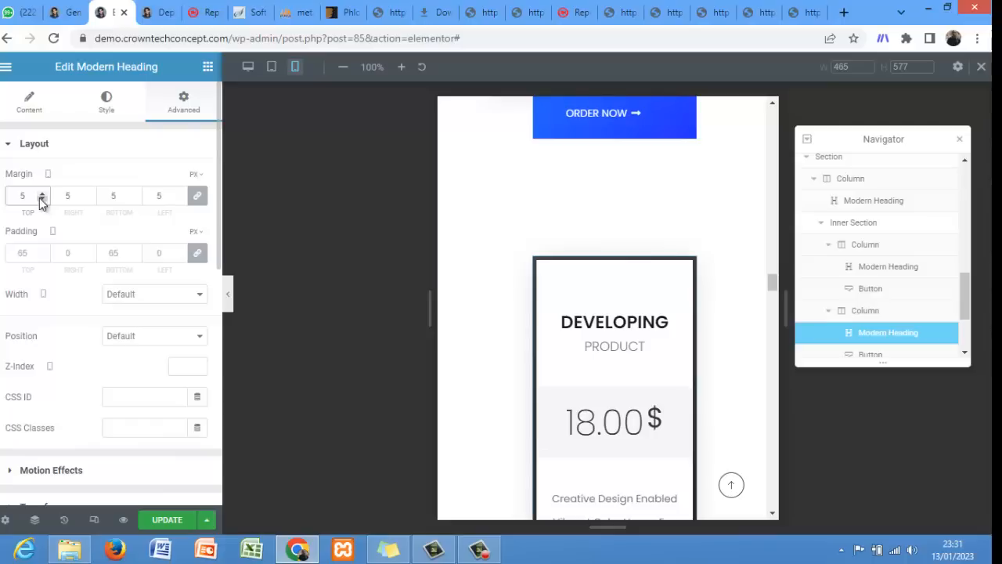
left_click(41, 200)
left_click(41, 200)
left_click(41, 200)
left_click(41, 200)
left_click(42, 200)
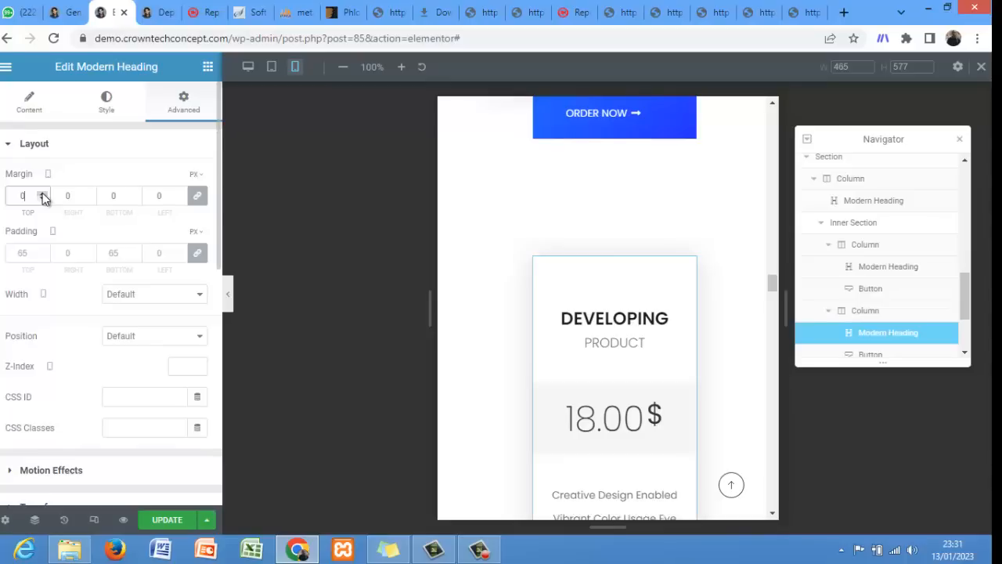
left_click(42, 193)
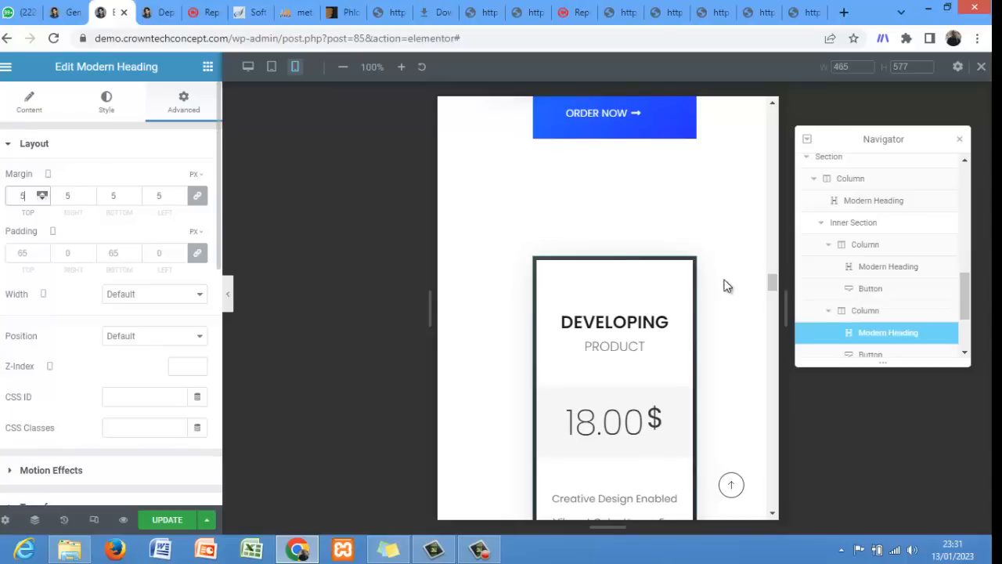
- Try a 30 px margin on all sides of the DEVELOPING heading, compare it with the SUPPORTING card, and undo the margin change
mouse_move(772, 287)
left_mouse_down()
mouse_move(772, 264)
mouse_move(776, 305)
left_mouse_up()
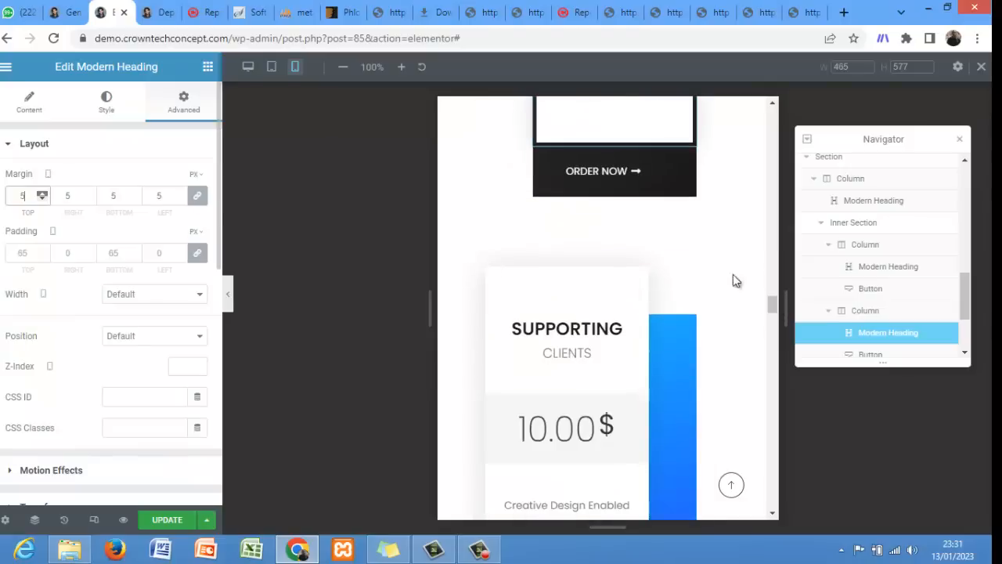
scroll(653, 176, "down", 4)
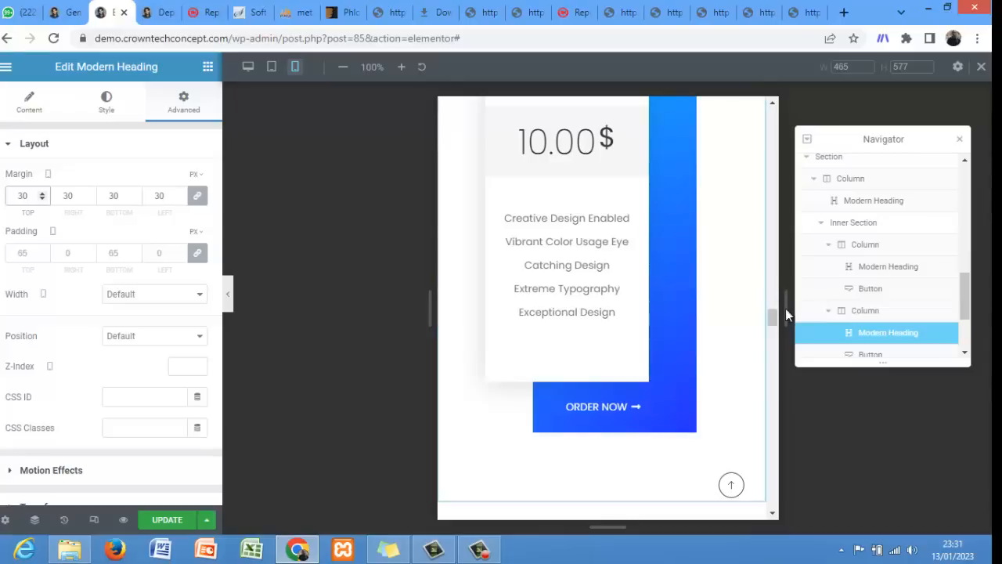
left_click_drag(771, 316, 758, 277)
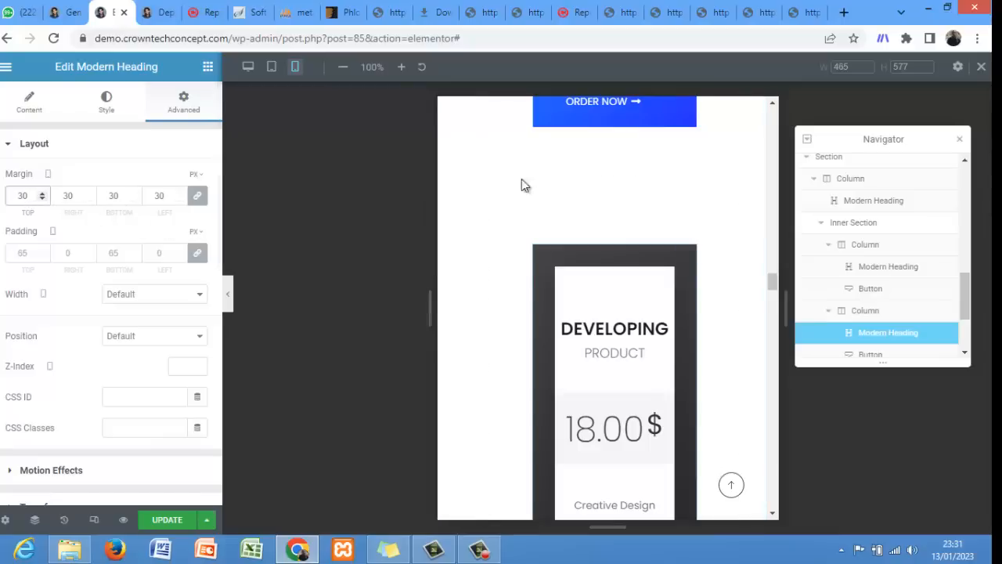
key("ctrl+z")
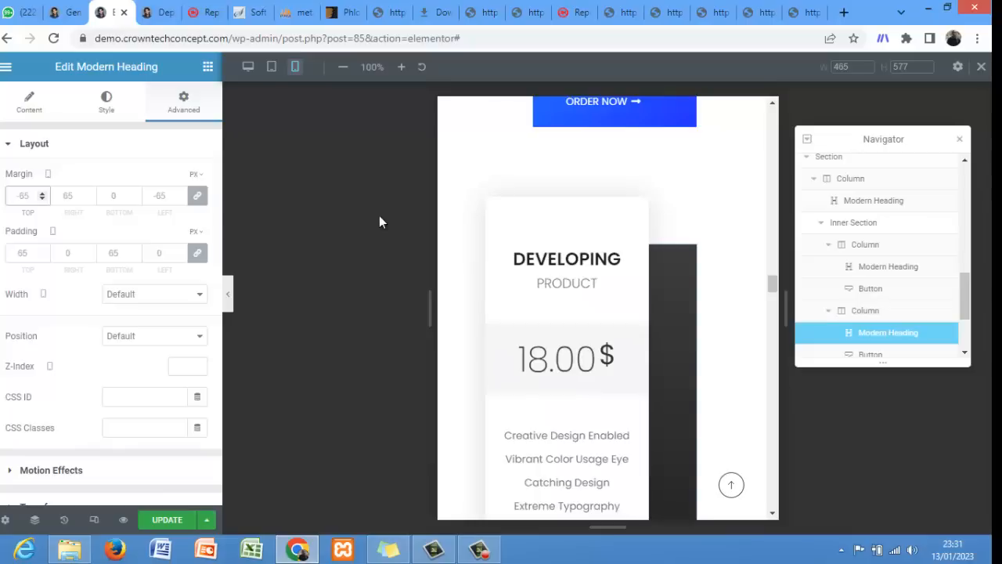
- Try a margin of -65 px on all sides of the DEVELOPING heading and check the card's lower edge
key("ctrl+z")
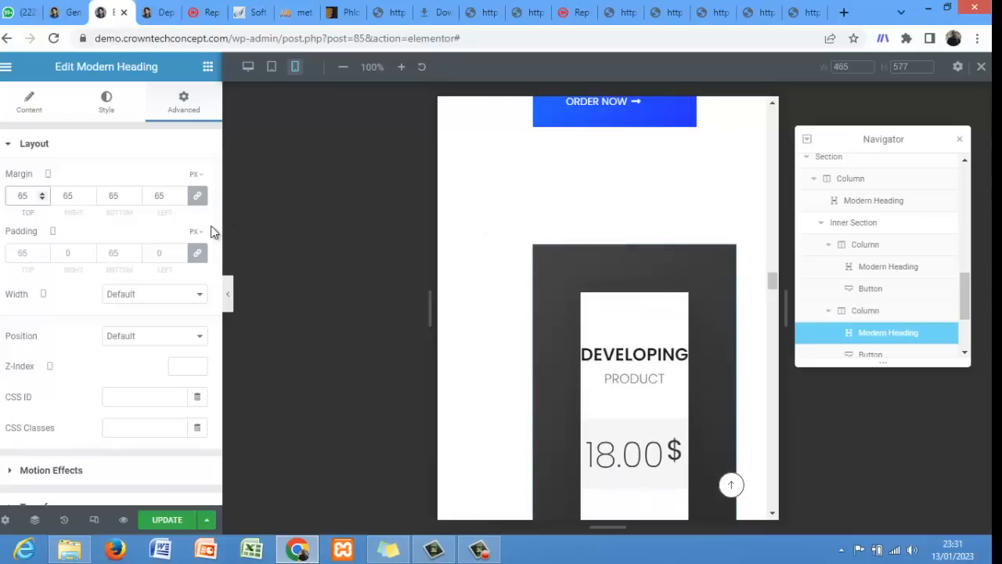
left_click(18, 196)
type("-")
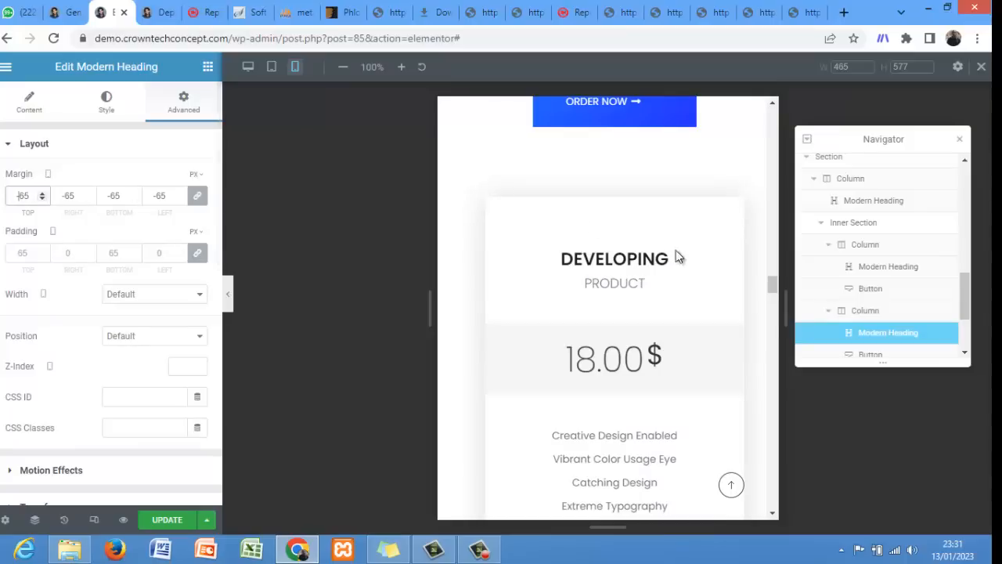
left_click_drag(772, 287, 773, 296)
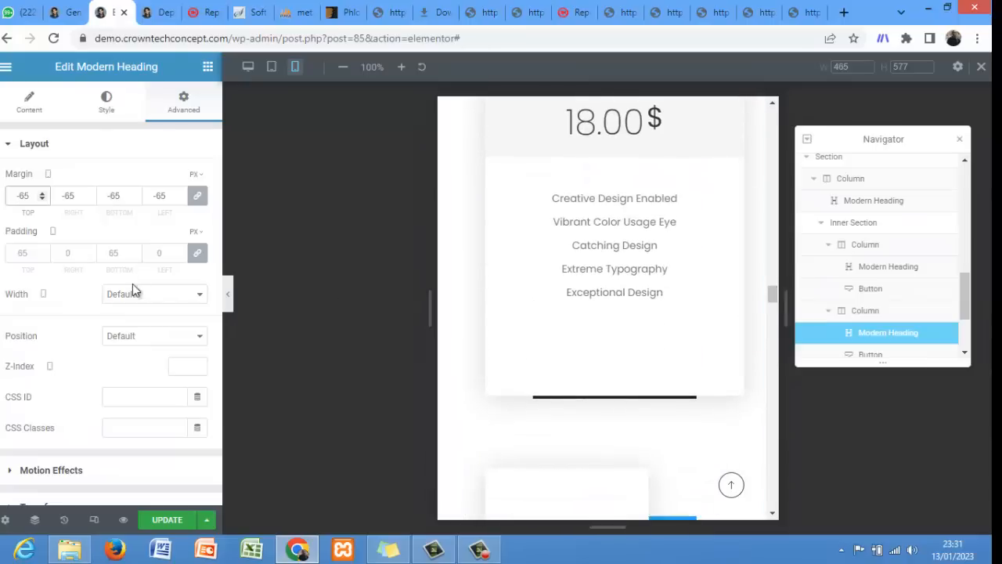
- Set the margin of the DEVELOPING card's heading to -15 px on all sides
key("Delete")
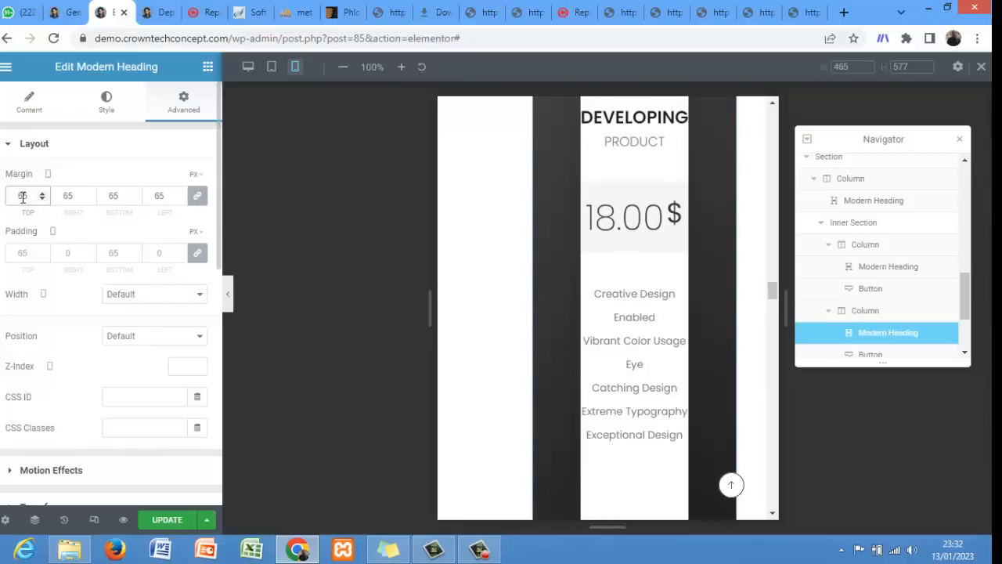
key("BackSpace")
type("4")
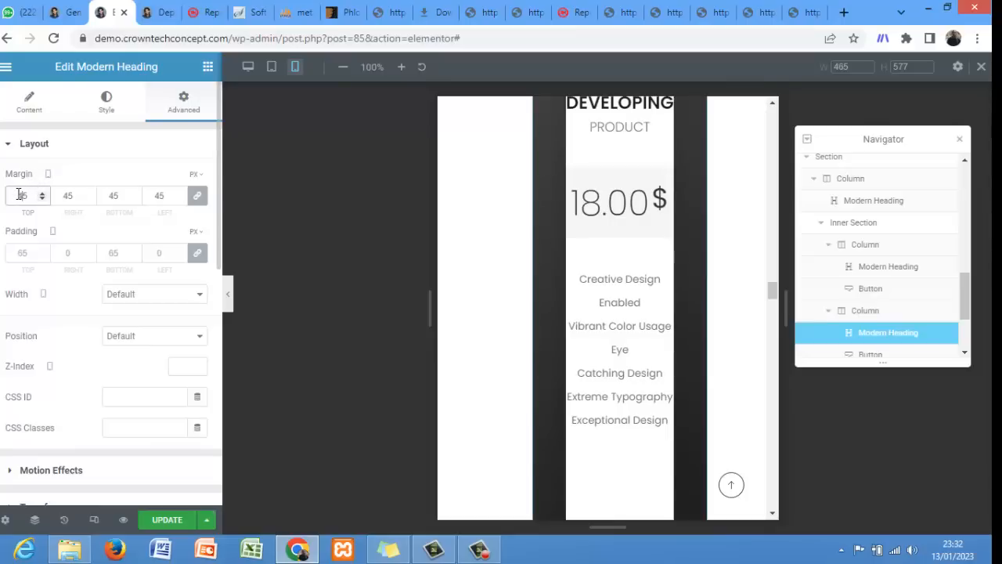
key("BackSpace")
type("1")
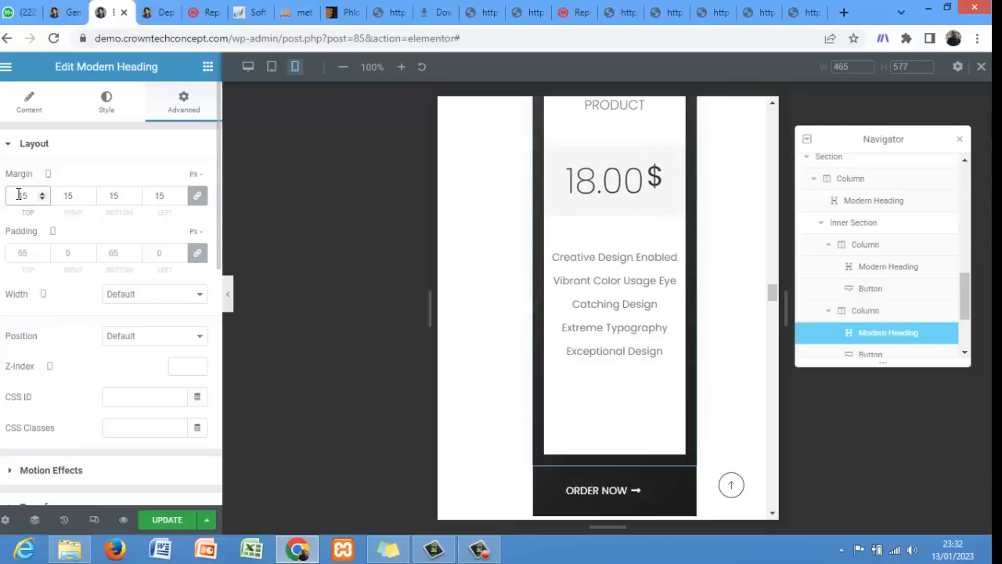
type("-")
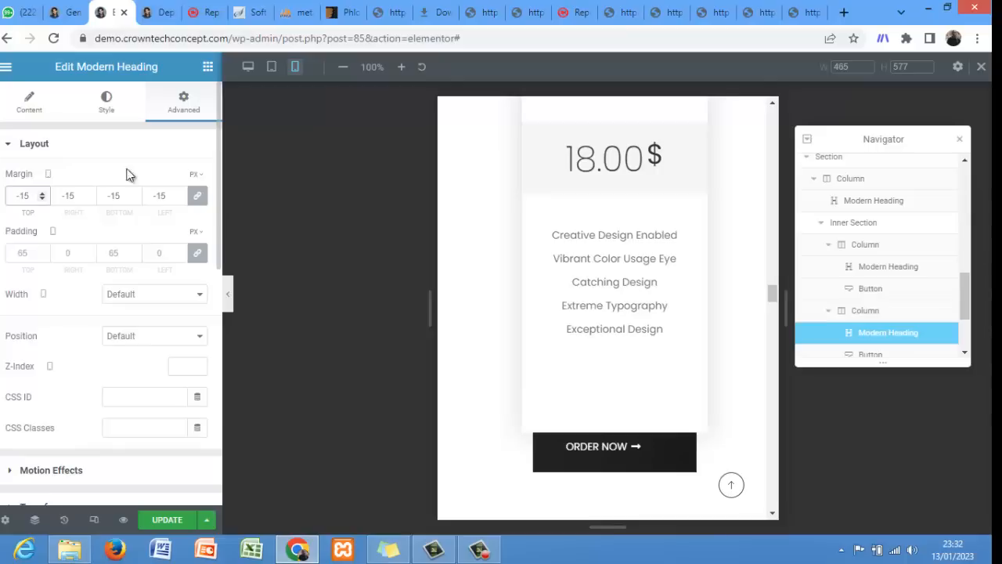
- Delete the Advanced Image widget of the office meeting above the Testimonials section
scroll(774, 307, "down", 1)
scroll(774, 307, "down", 2)
left_click_drag(773, 295, 777, 356)
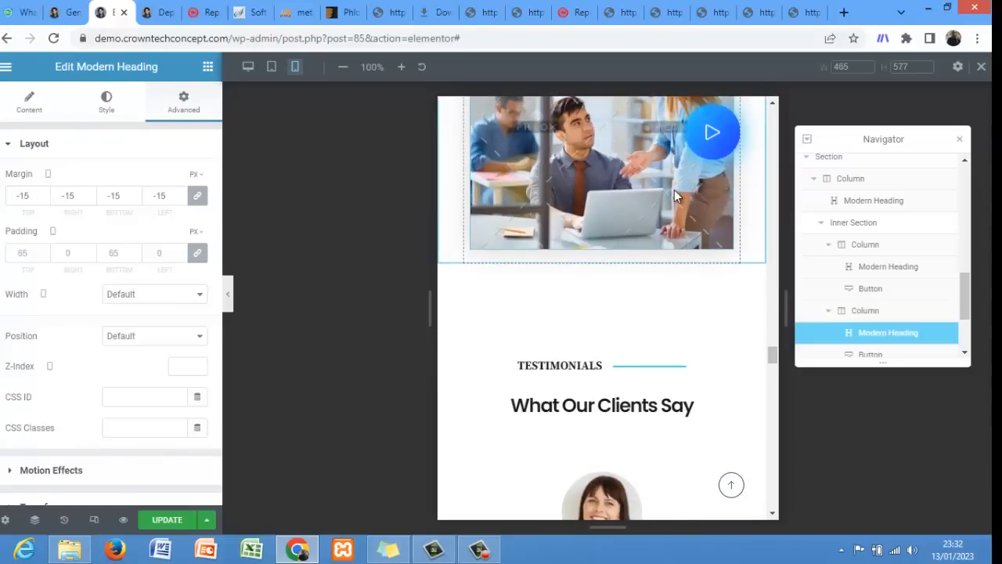
right_click(674, 190)
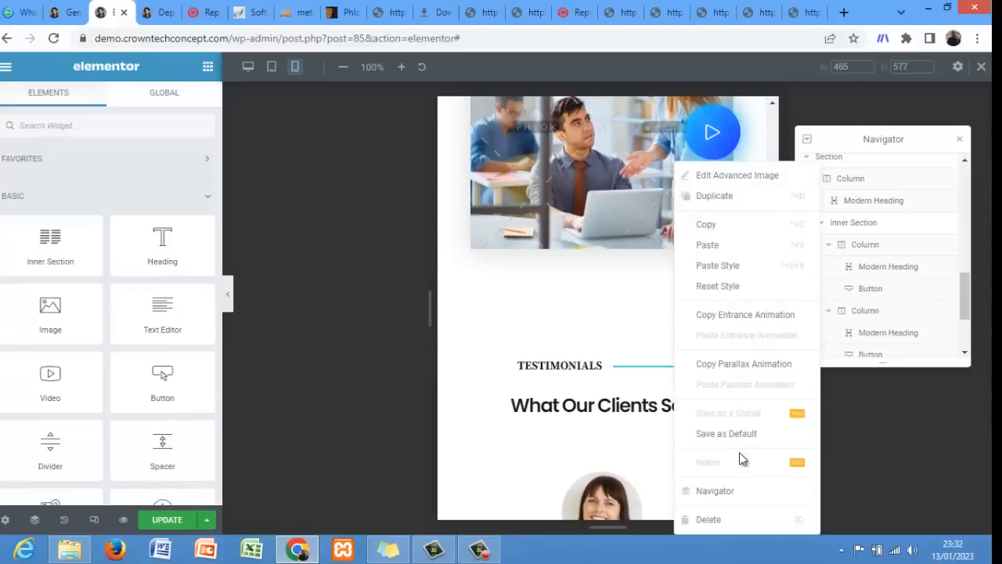
left_click(728, 519)
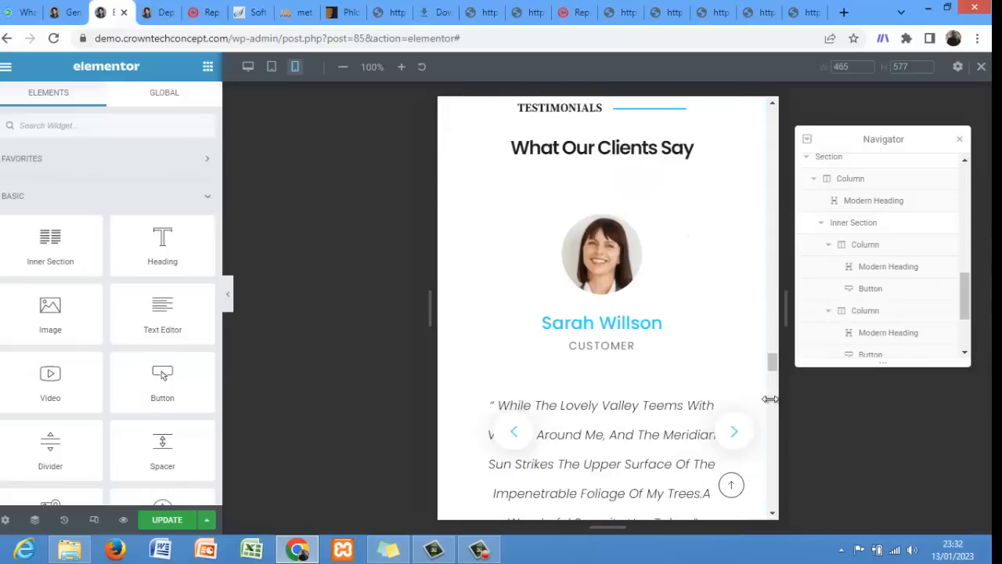
- Delete the OUR BLOG section headed "Latest From Our Blog" below the client logo
scroll(773, 367, "up", 5)
scroll(773, 367, "down", 10)
scroll(772, 415, "down", 4)
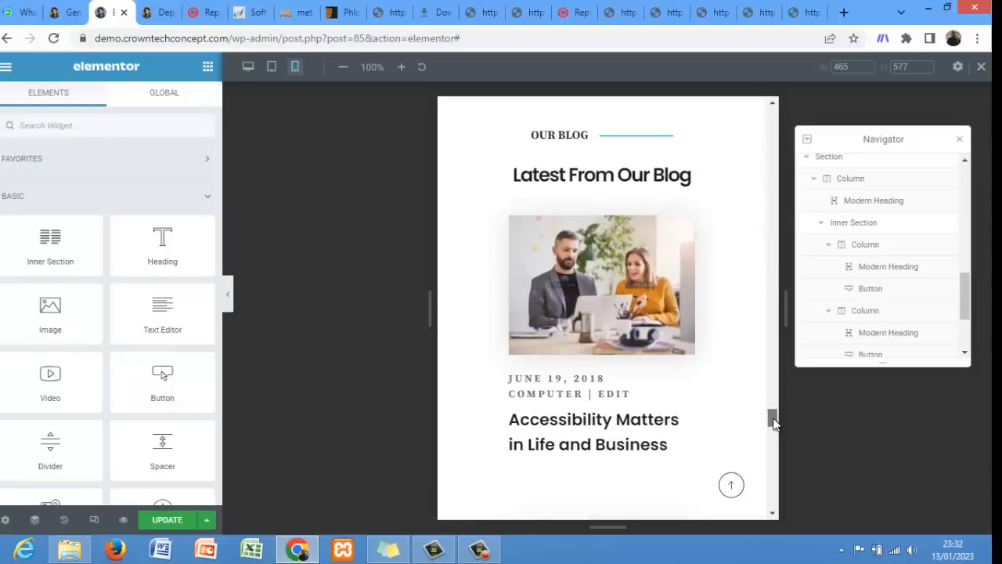
mouse_move(773, 423)
left_mouse_down()
mouse_move(775, 461)
mouse_move(765, 406)
left_mouse_up()
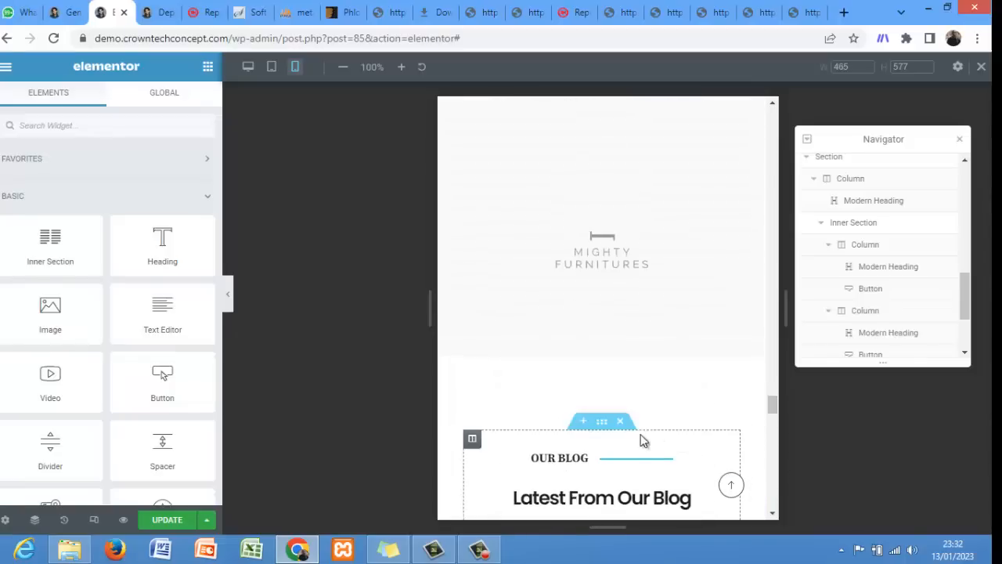
left_click(622, 426)
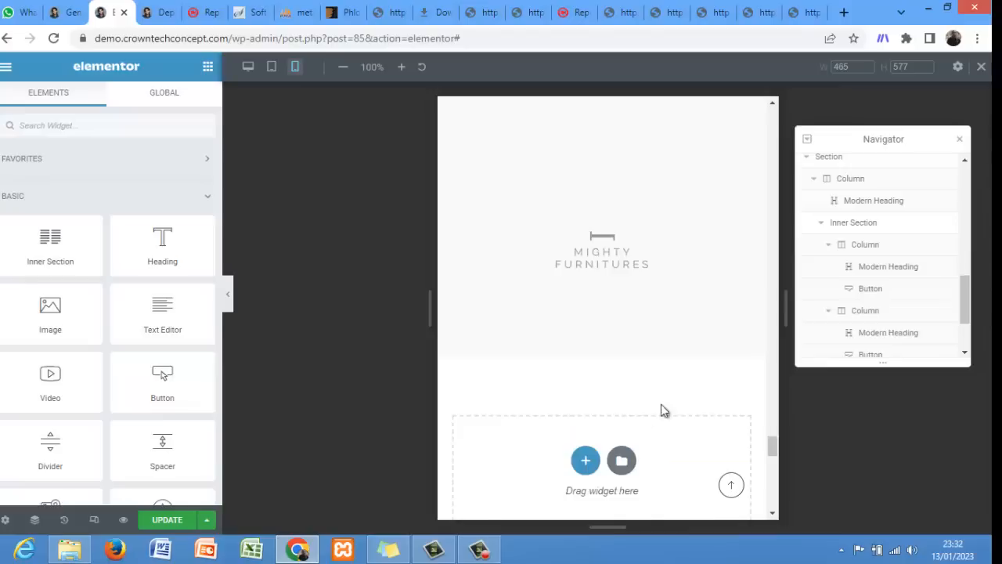
- Update the page to save the mobile layout changes and return to the area around the GET STARTED button
left_click_drag(773, 451, 758, 195)
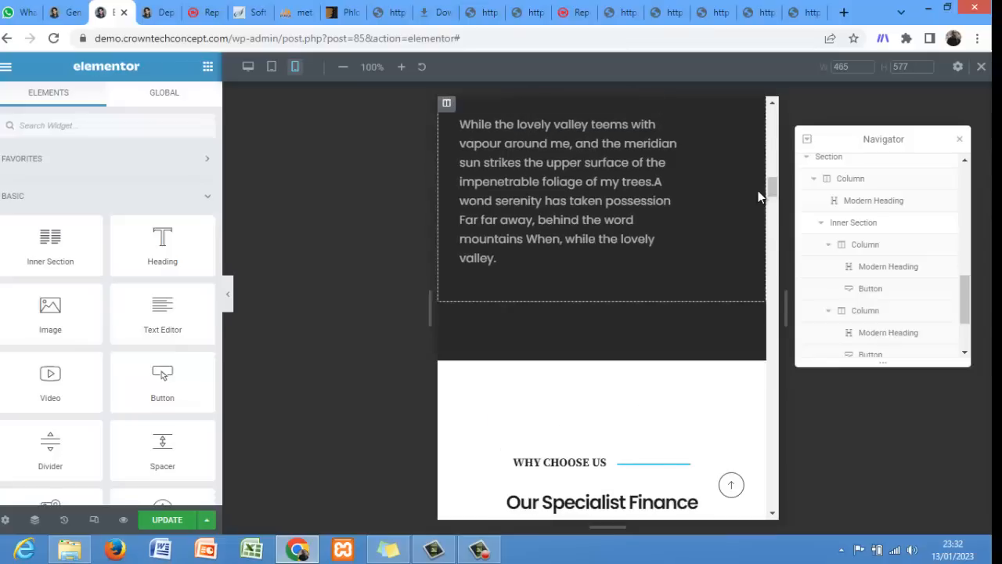
left_click(171, 521)
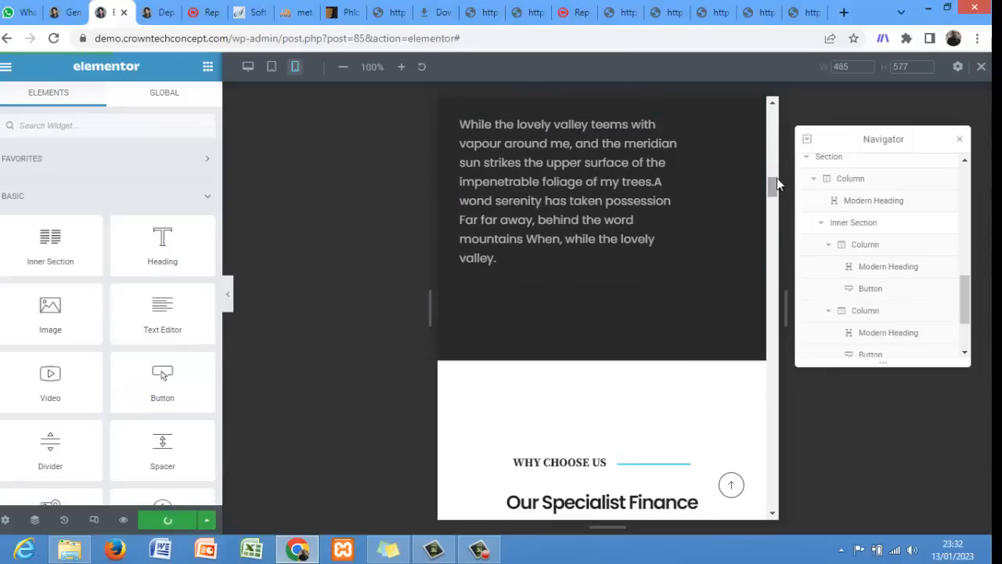
left_click_drag(773, 188, 772, 144)
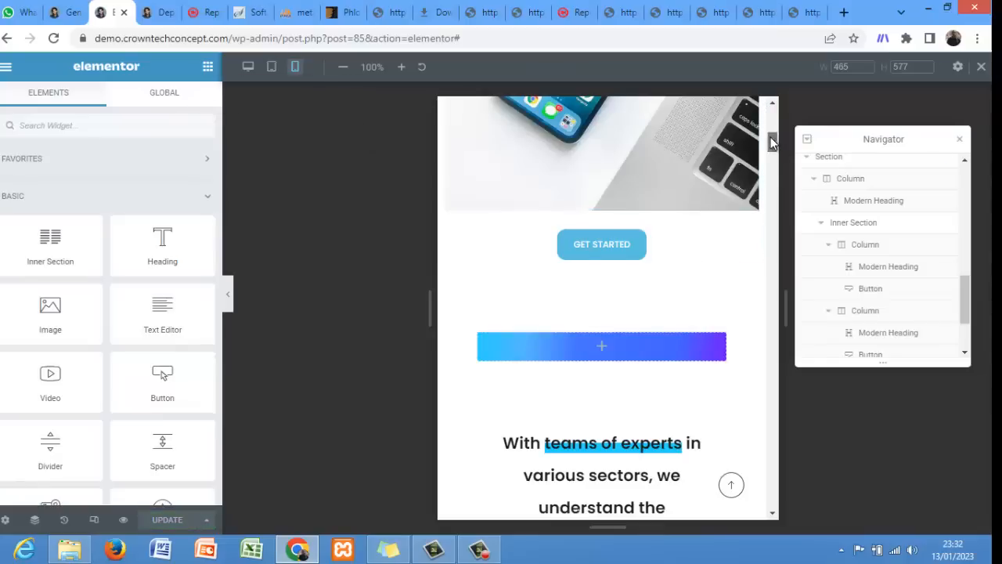
- Switch the page preview to the desktop layout and centre-align the GET STARTED button
scroll(772, 141, "up", 5)
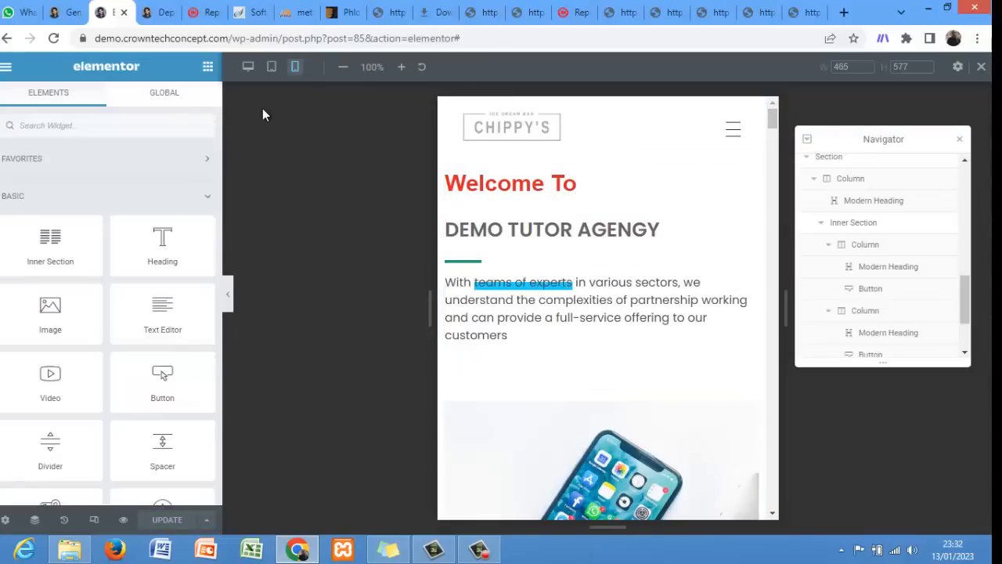
left_click(246, 74)
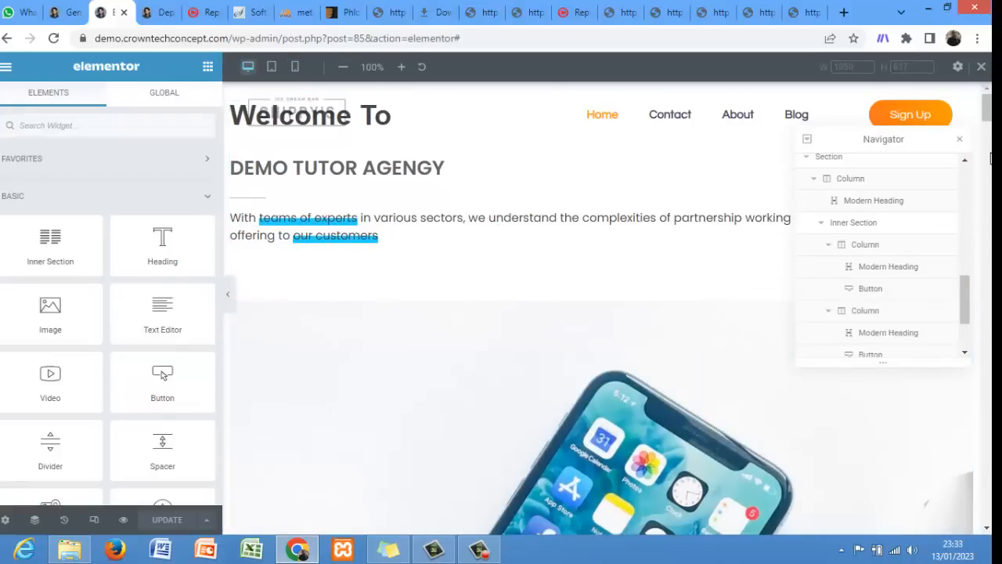
scroll(990, 158, "down", 5)
scroll(988, 153, "down", 2)
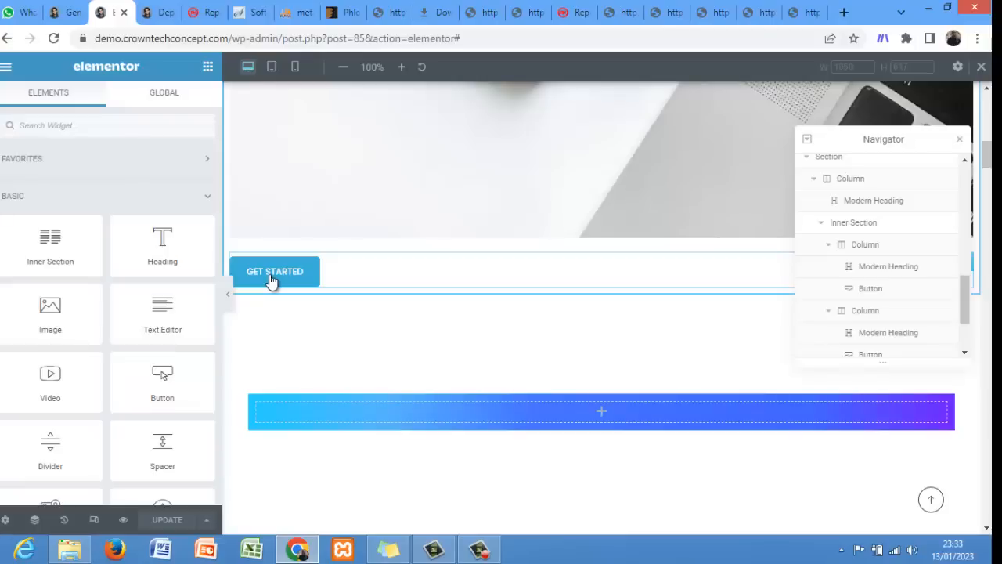
left_click(272, 281)
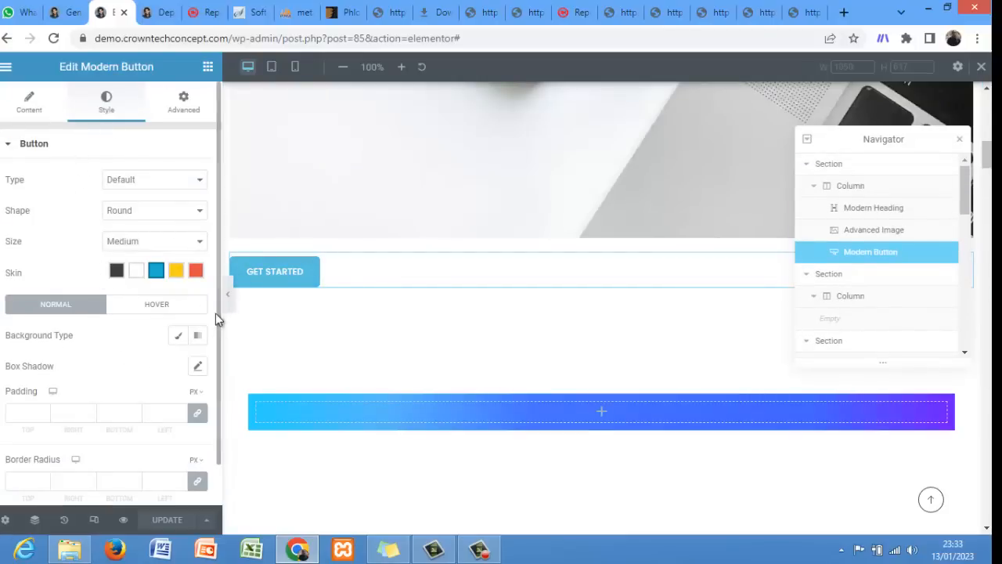
left_click(31, 105)
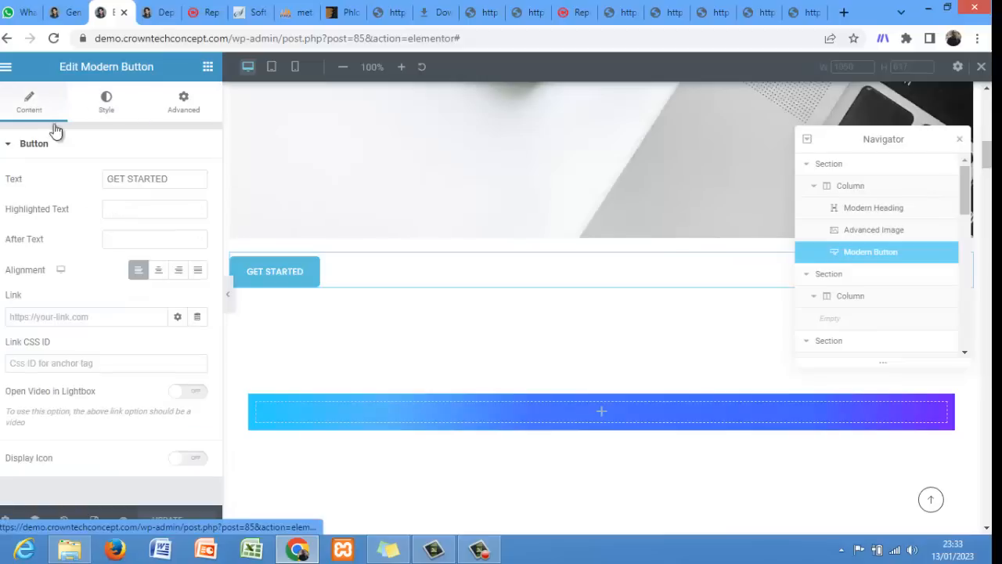
left_click(158, 269)
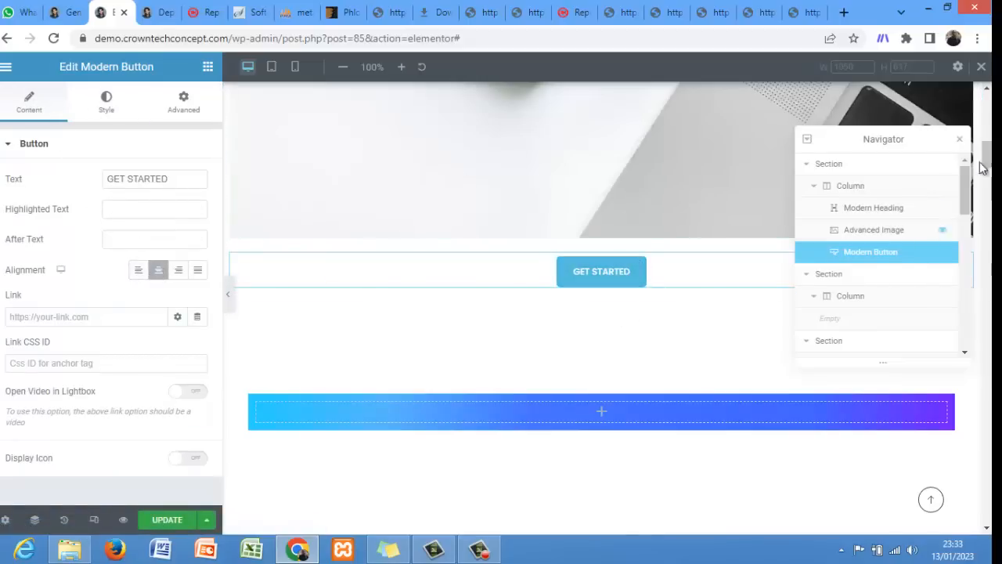
- Set the welcome section's top and bottom margins to 55 px in the desktop layout and close the Navigator
left_click_drag(990, 154, 988, 94)
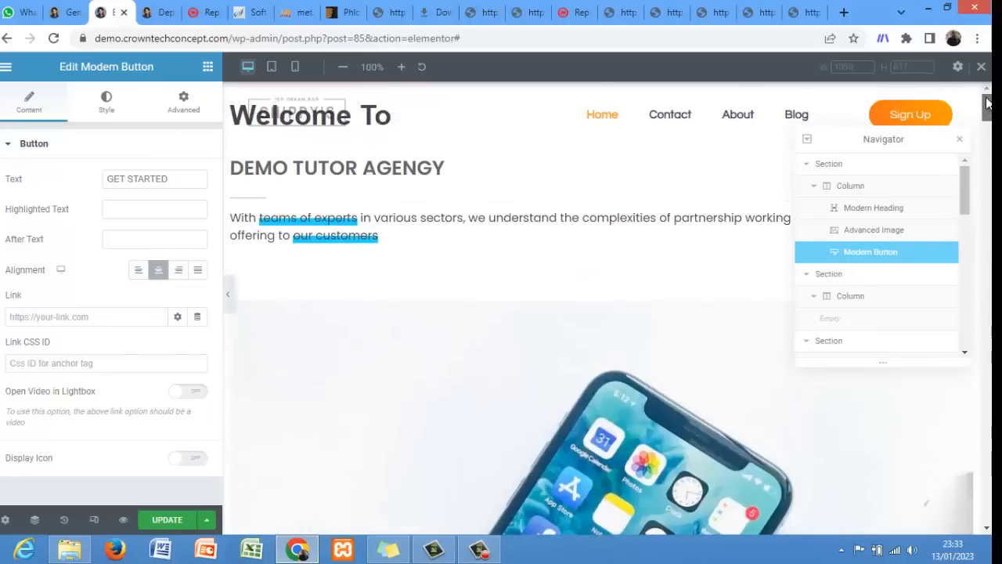
left_click(864, 166)
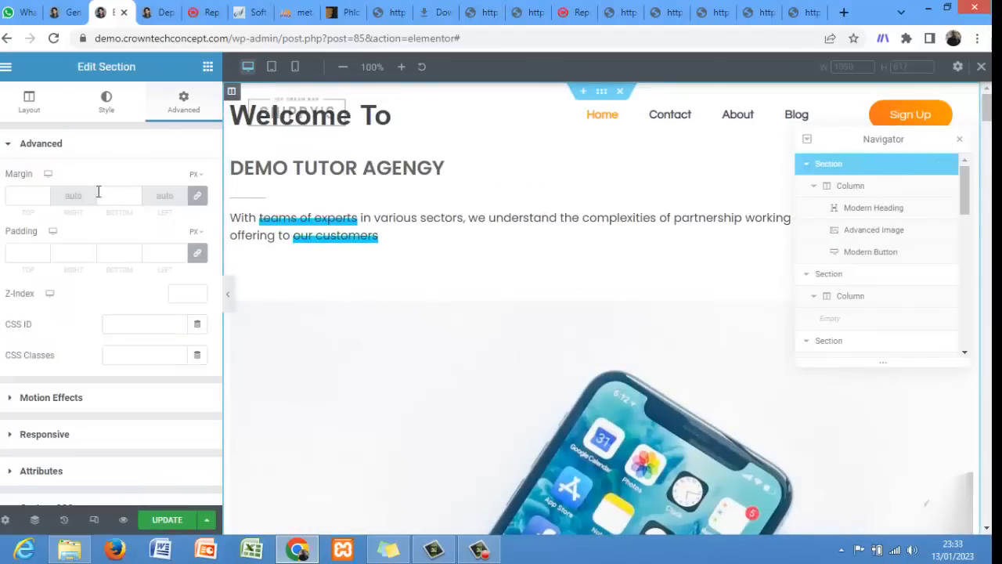
left_click(21, 198)
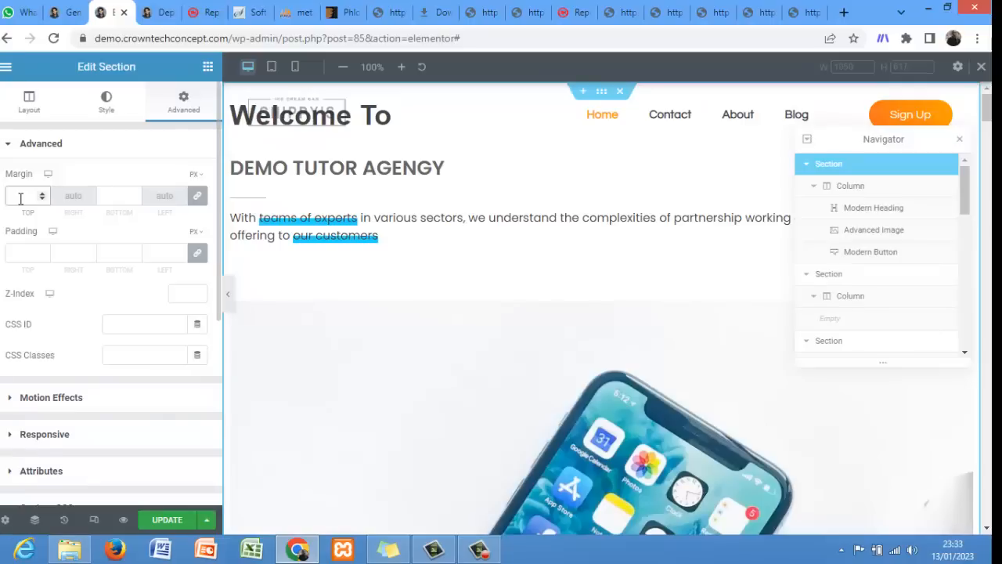
type("13")
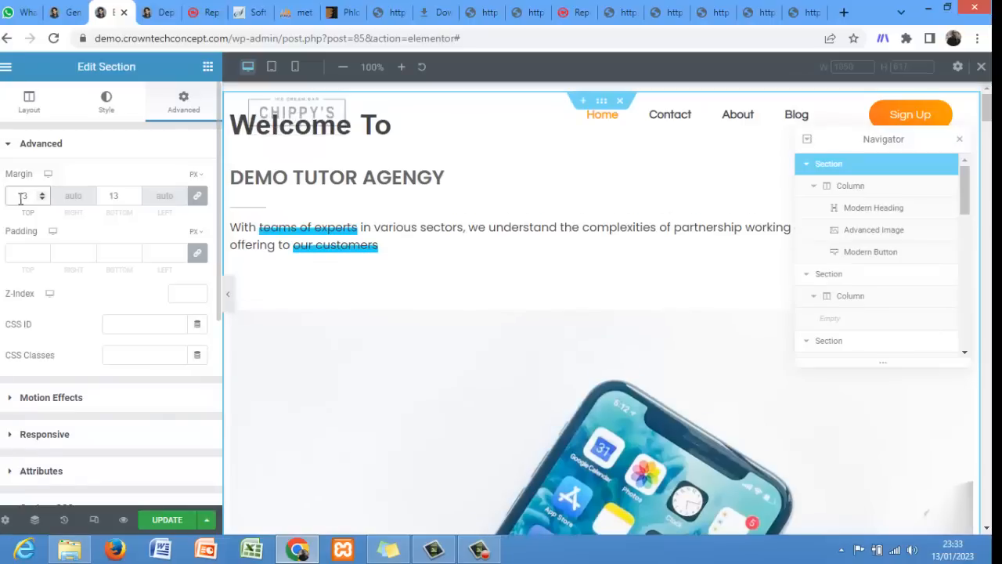
key("BackSpace")
type("8")
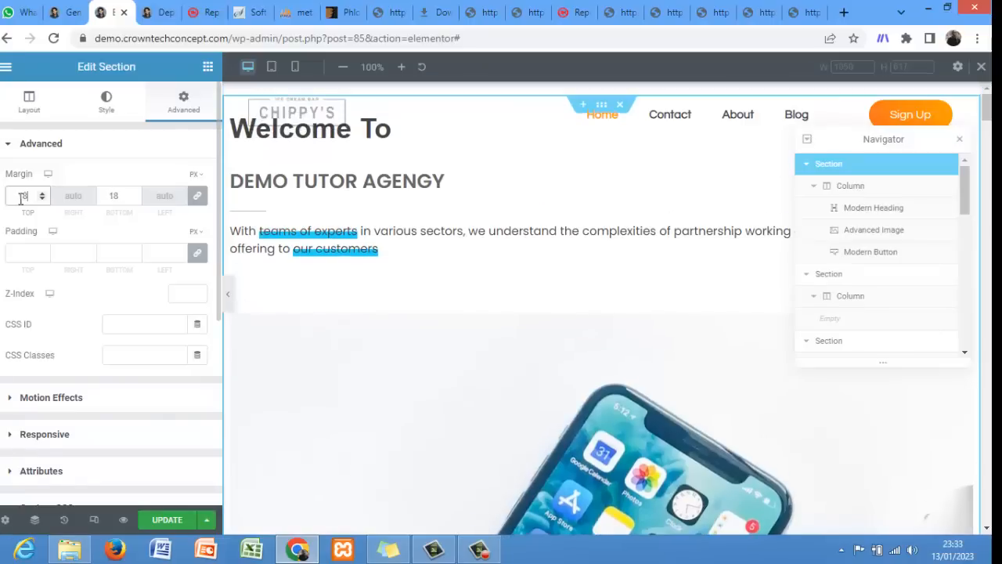
key("BackSpace")
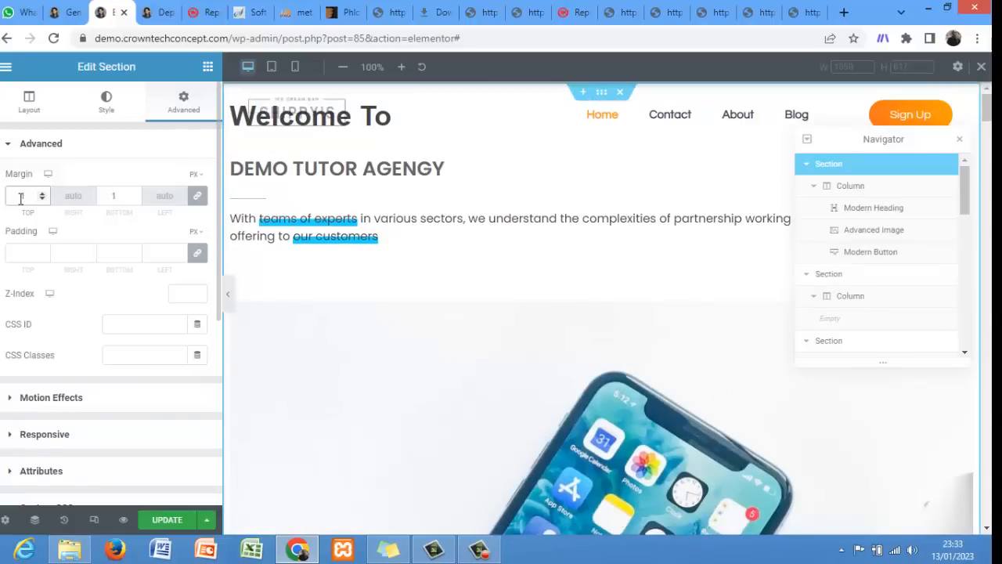
key("BackSpace")
type("23")
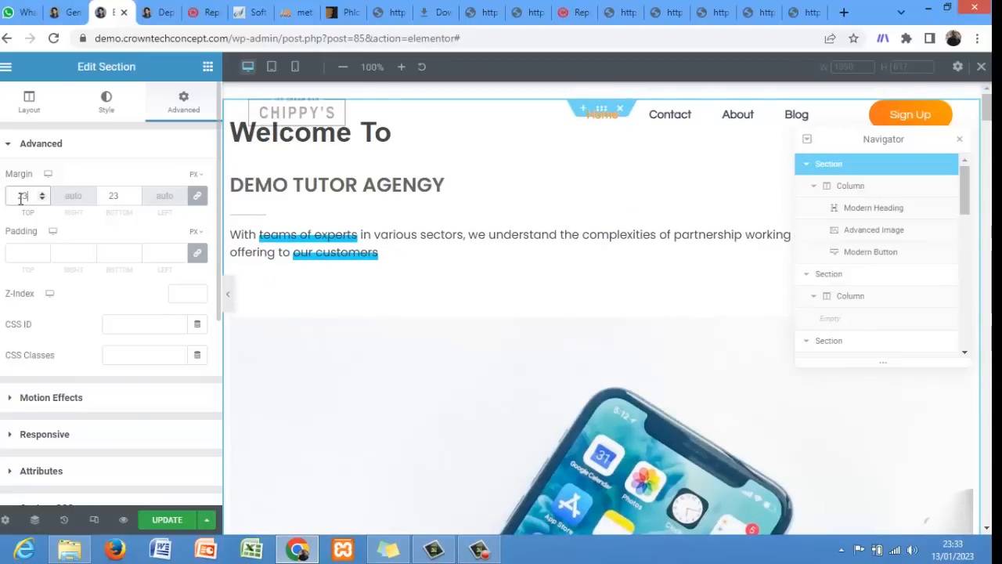
key("BackSpace")
key("BackSpace")
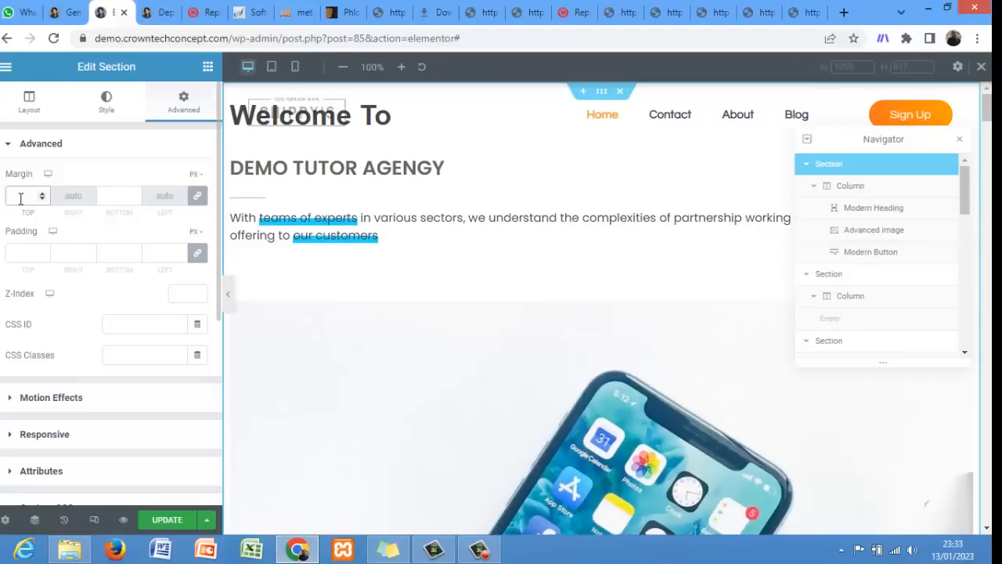
type("30")
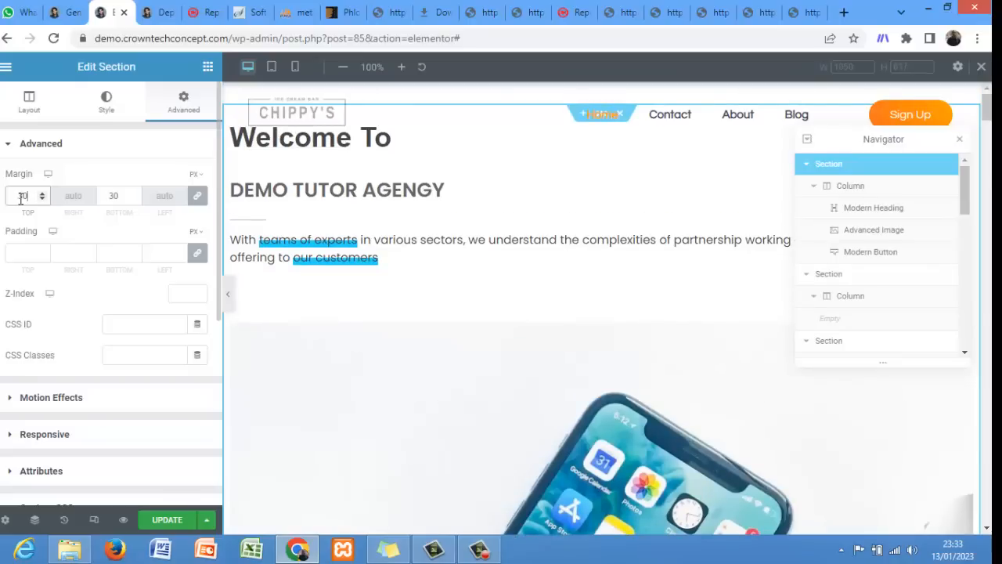
key("BackSpace")
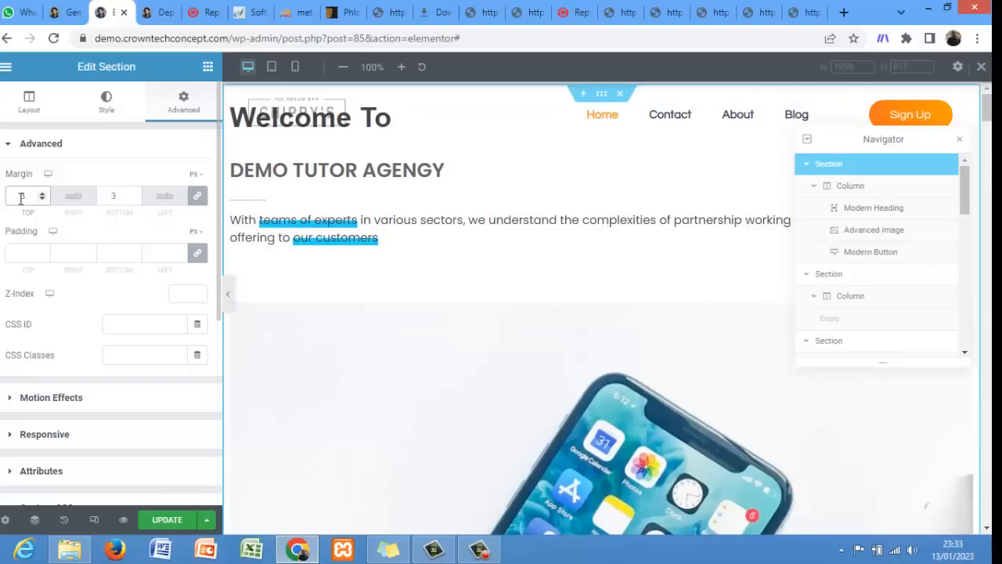
type("5")
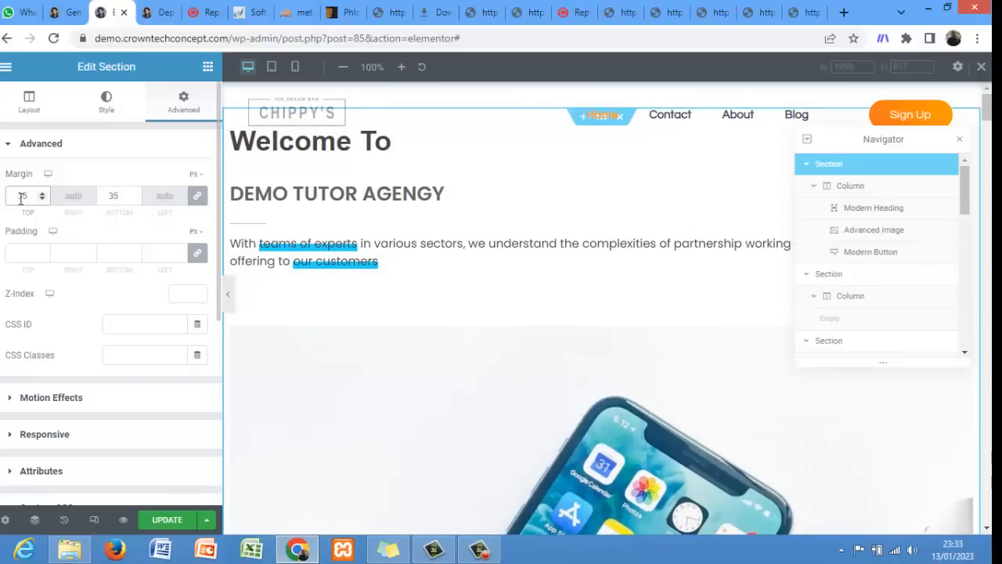
key("BackSpace")
key("BackSpace")
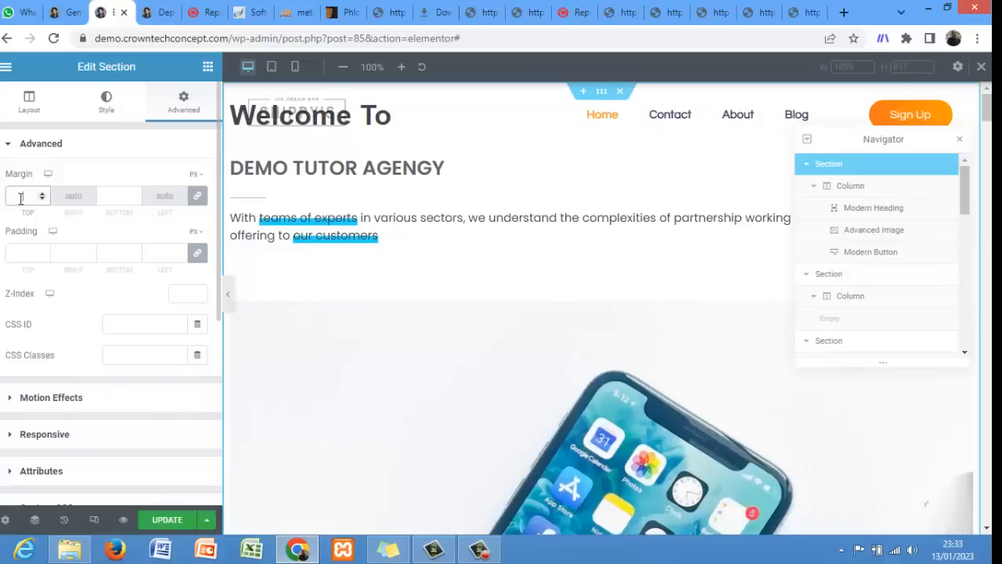
type("40")
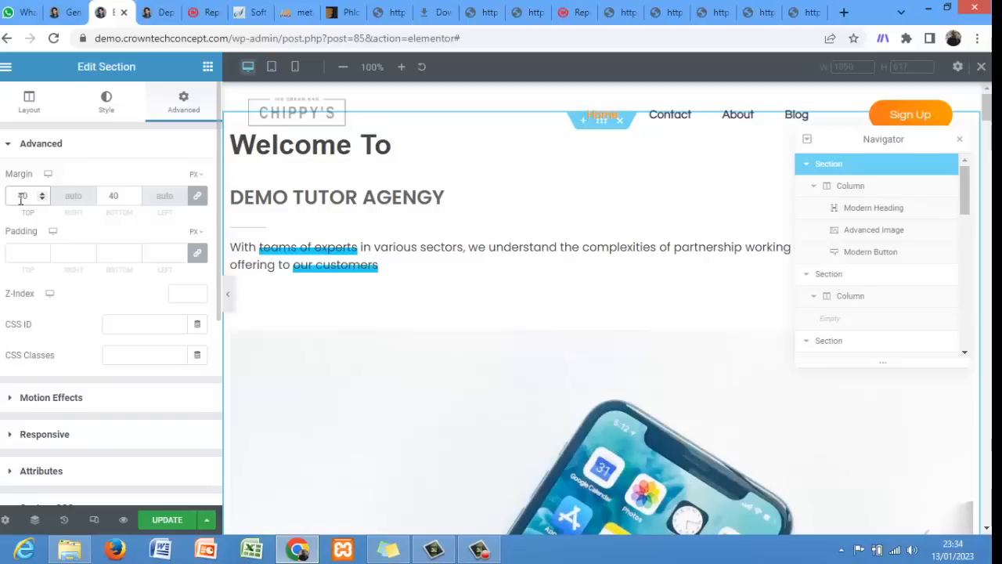
key("BackSpace")
key("BackSpace")
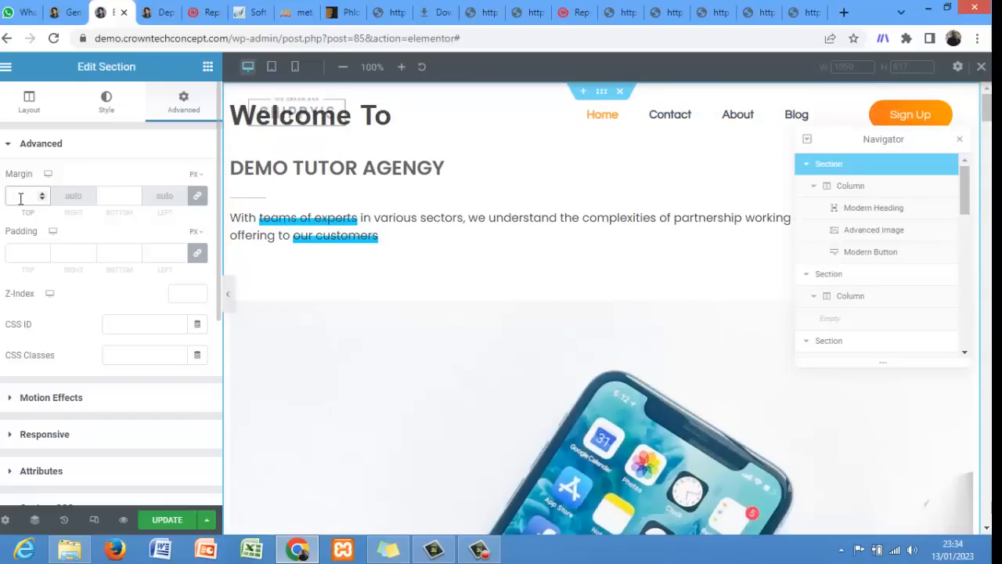
type("55")
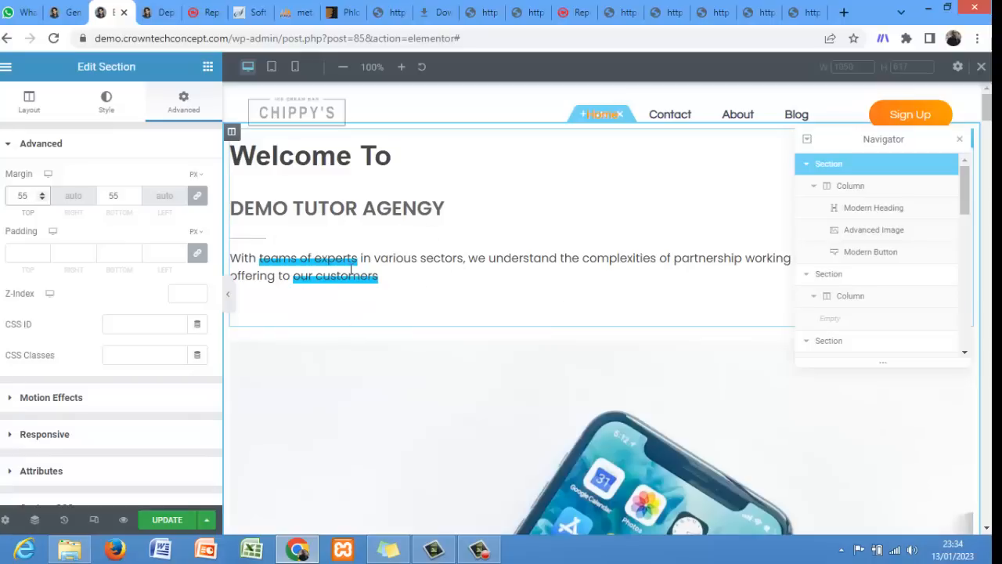
left_click(960, 143)
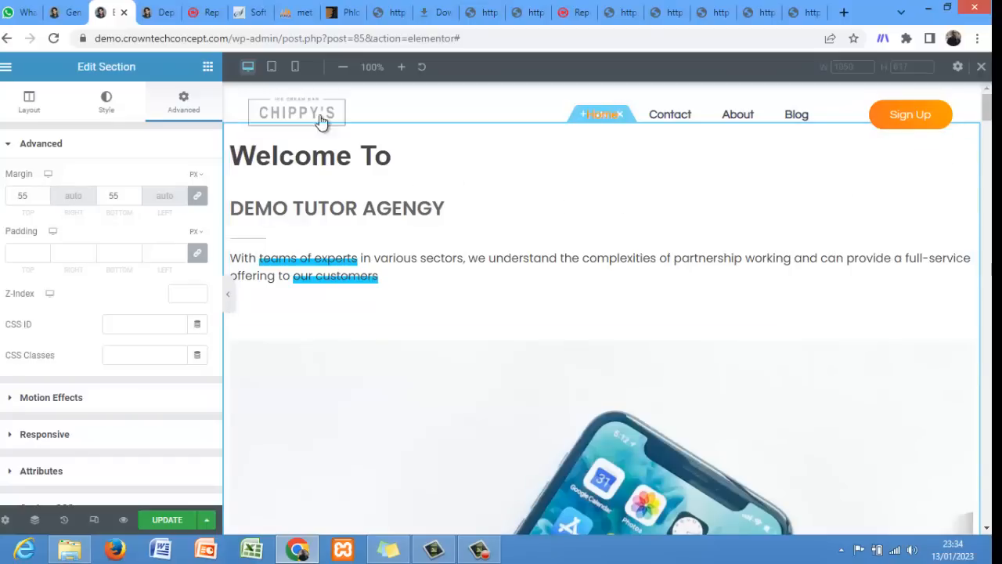
- Return to the mobile layout, review the sections around WHY CHOOSE US, and update the page to save the changes
left_click(294, 69)
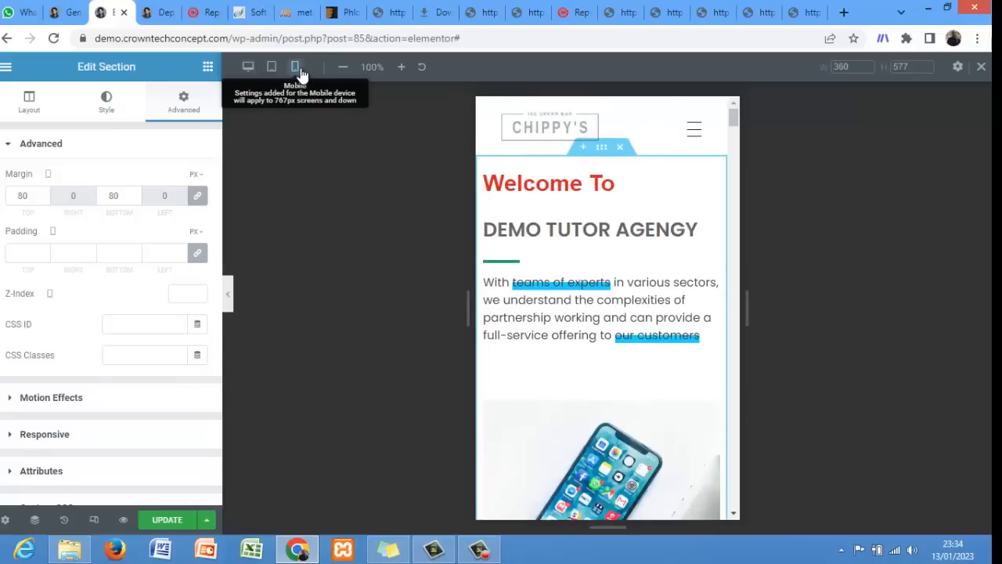
left_click_drag(731, 117, 733, 217)
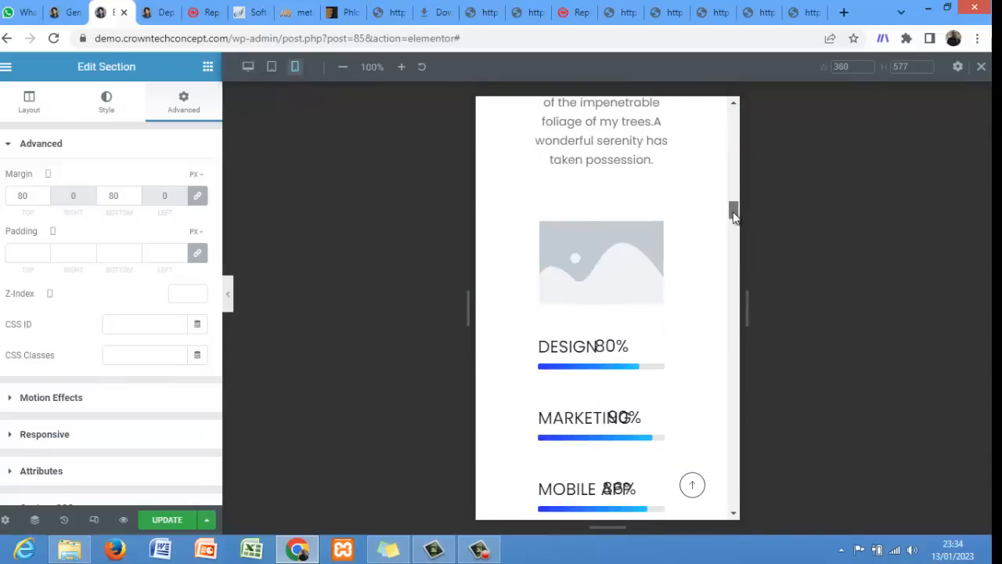
left_click(163, 520)
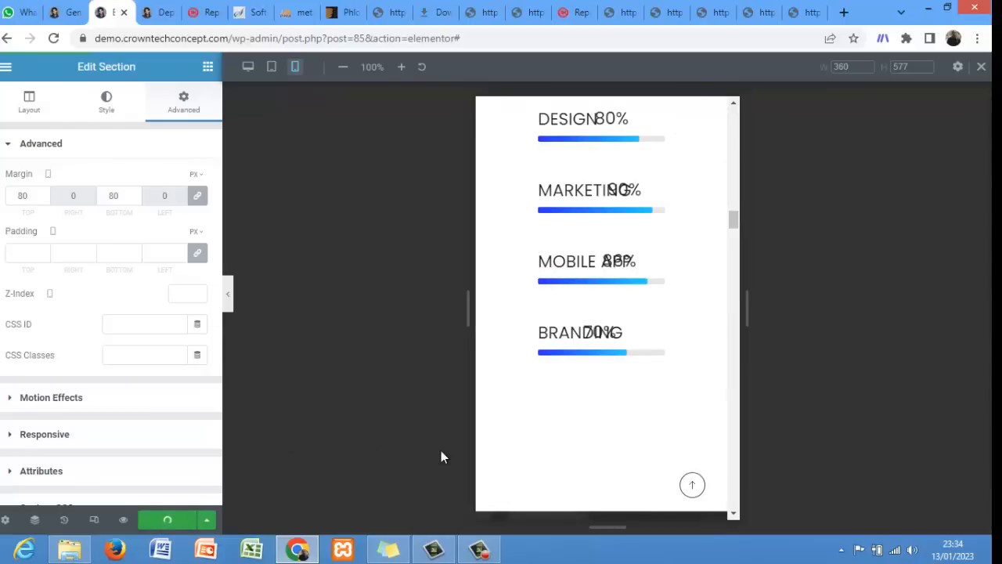
left_click_drag(734, 222, 726, 201)
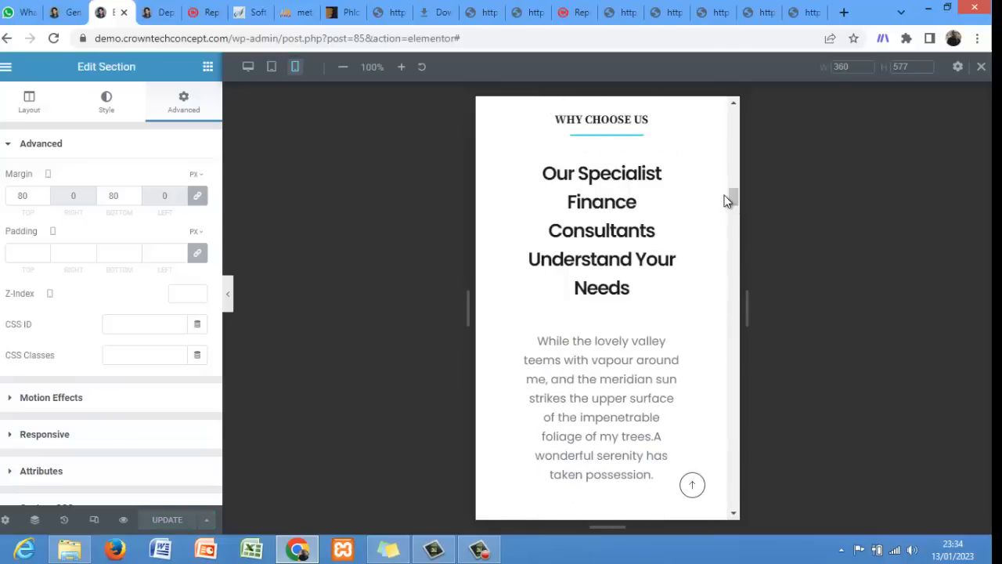
- Open the Saved Templates list in the site's WordPress dashboard and dismiss the site performance notice
left_click(75, 9)
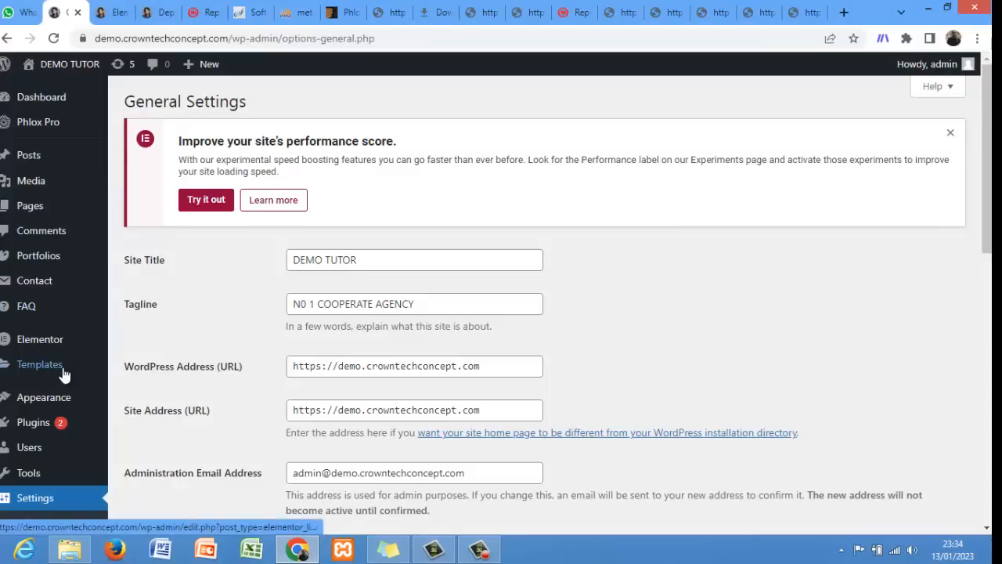
mouse_move(64, 373)
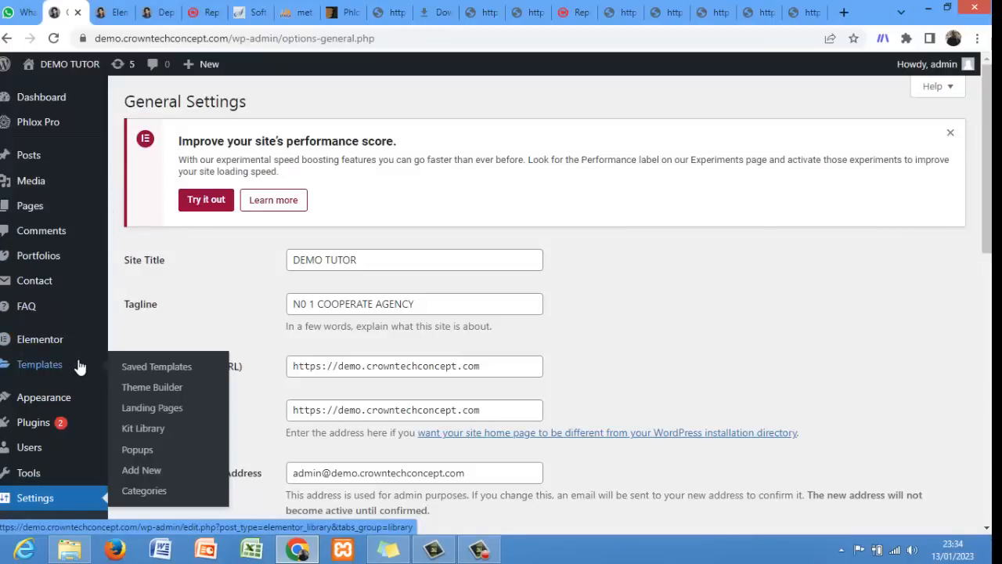
left_click(143, 374)
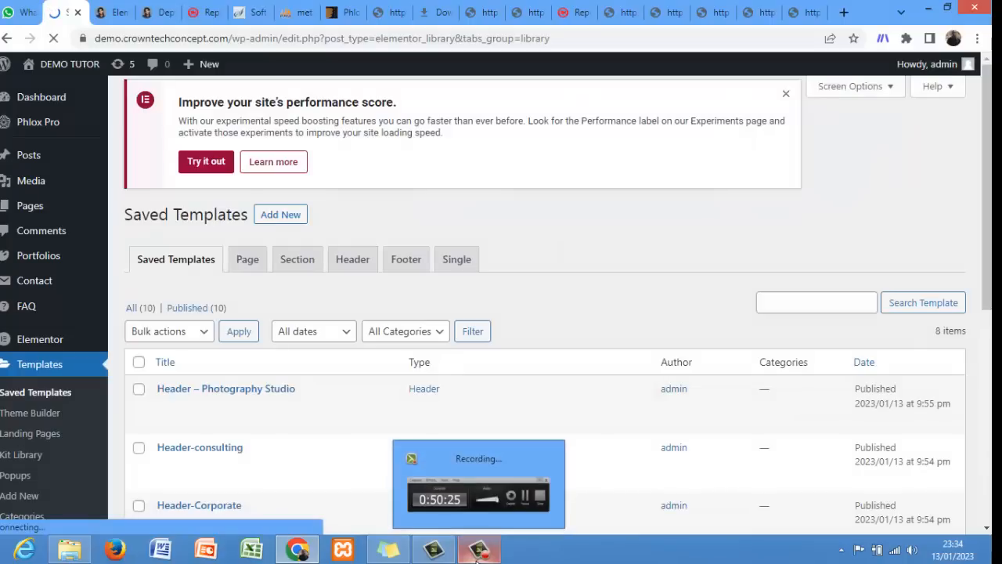
left_click(479, 552)
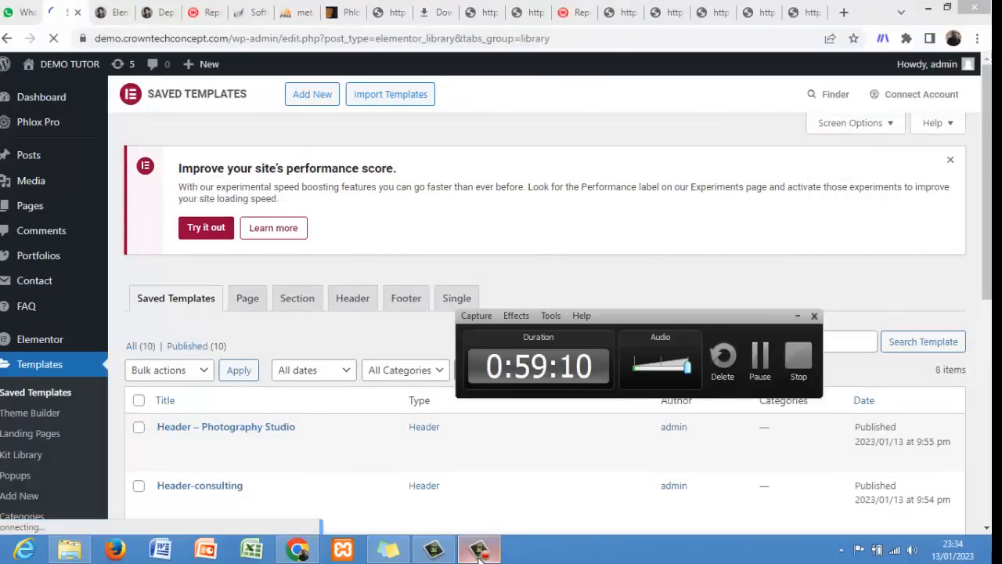
left_click(796, 316)
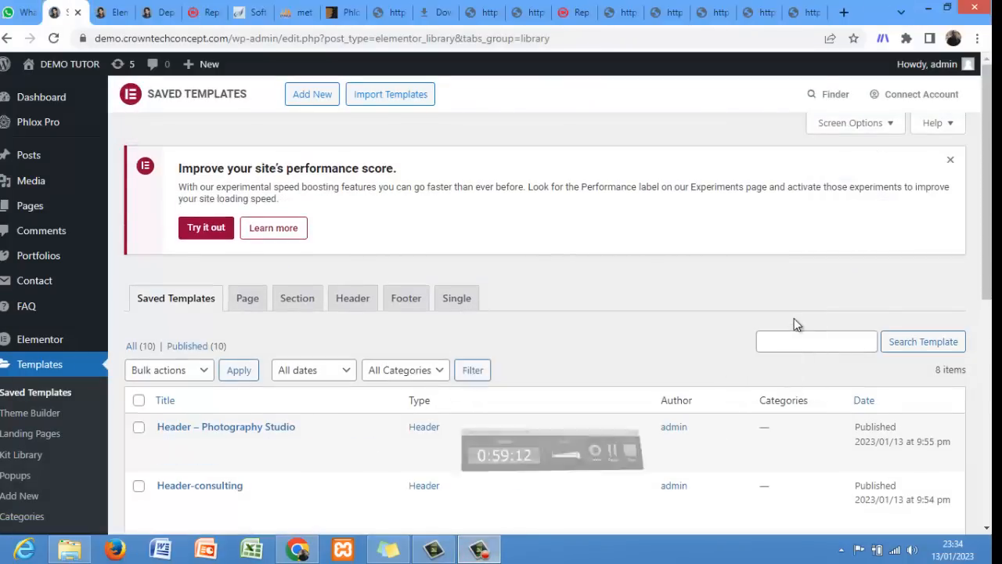
left_click(950, 160)
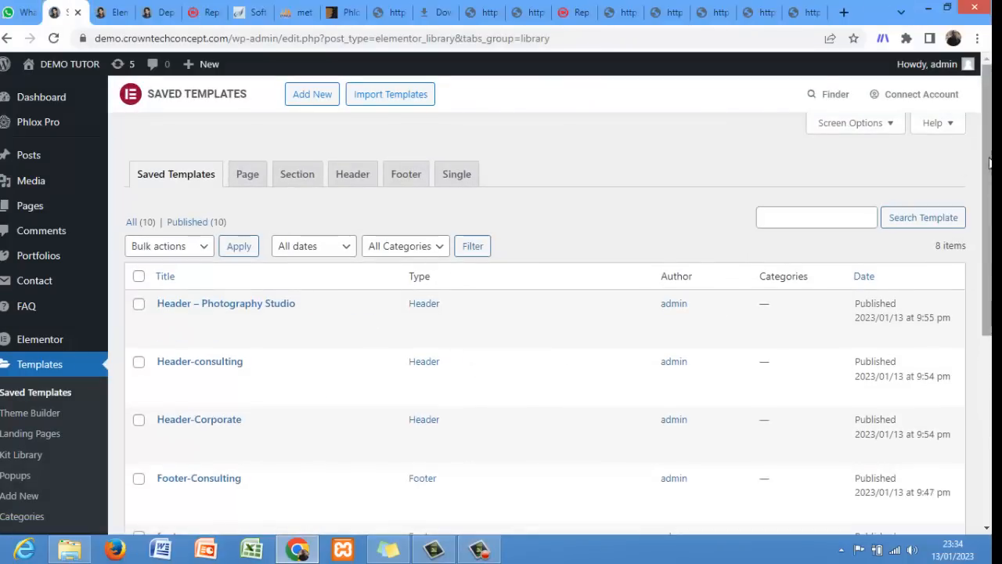
- Find the Site Footer template in the saved templates list and open its view in a new tab
scroll(548, 305, "down", 3)
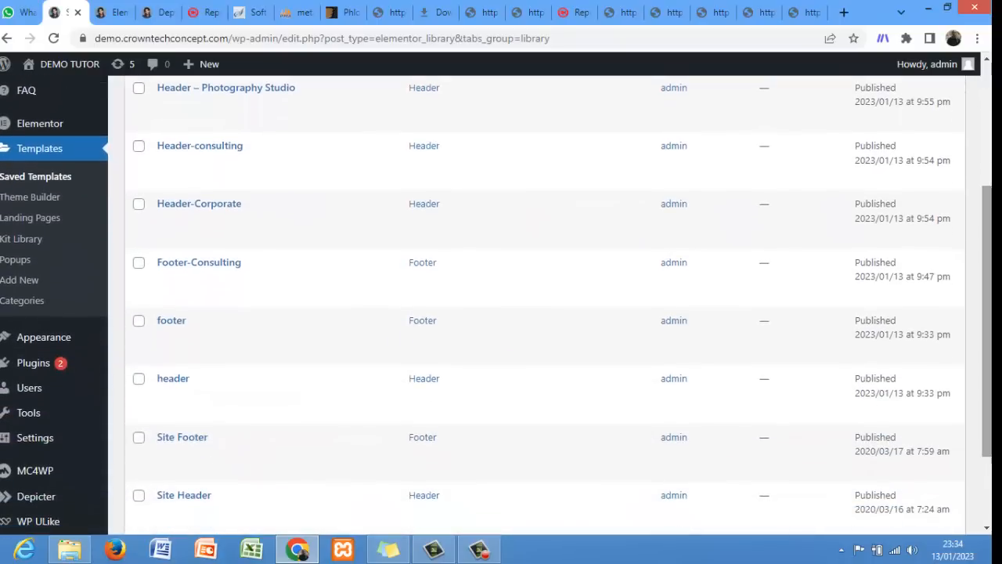
scroll(757, 293, "down", 2)
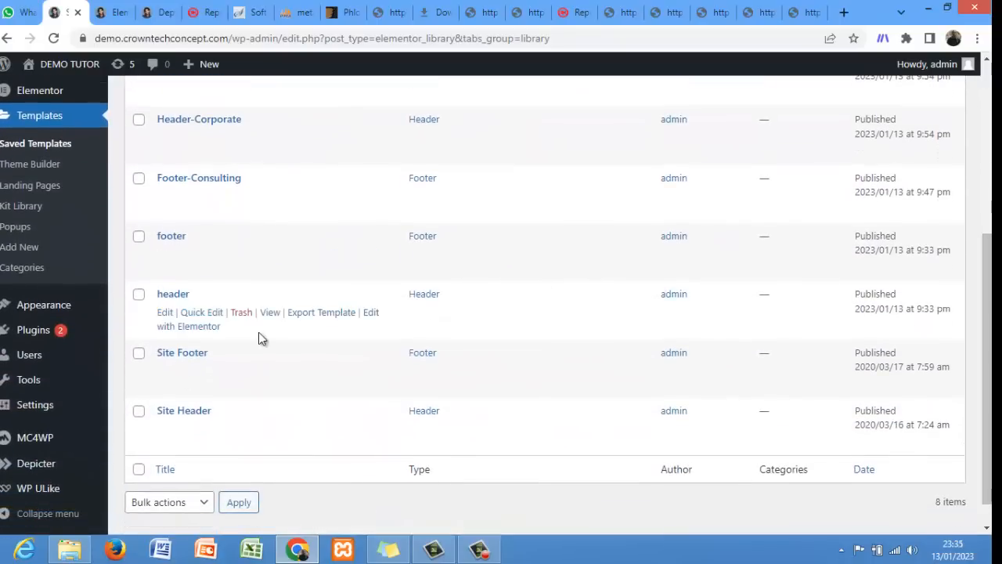
mouse_move(179, 388)
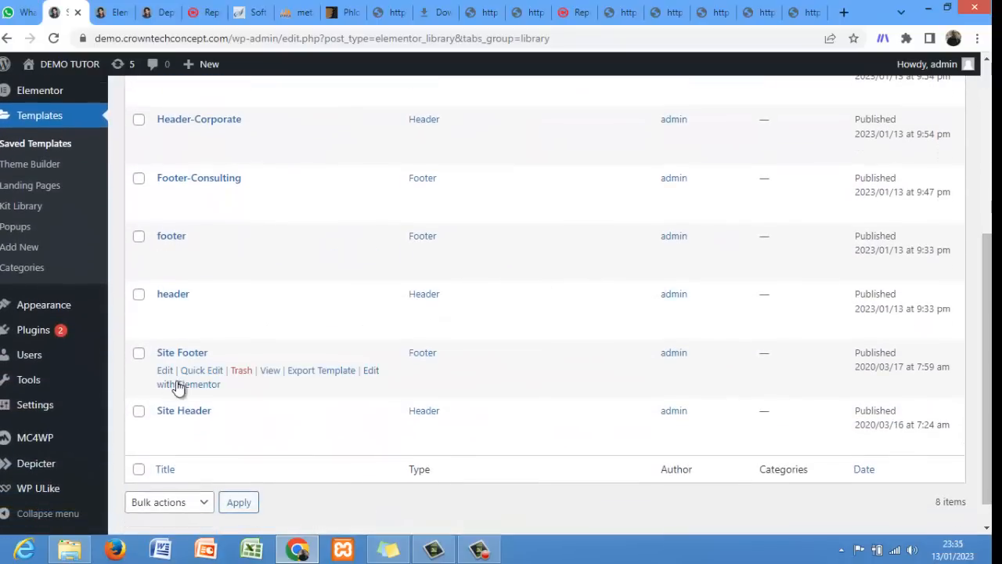
right_click(270, 371)
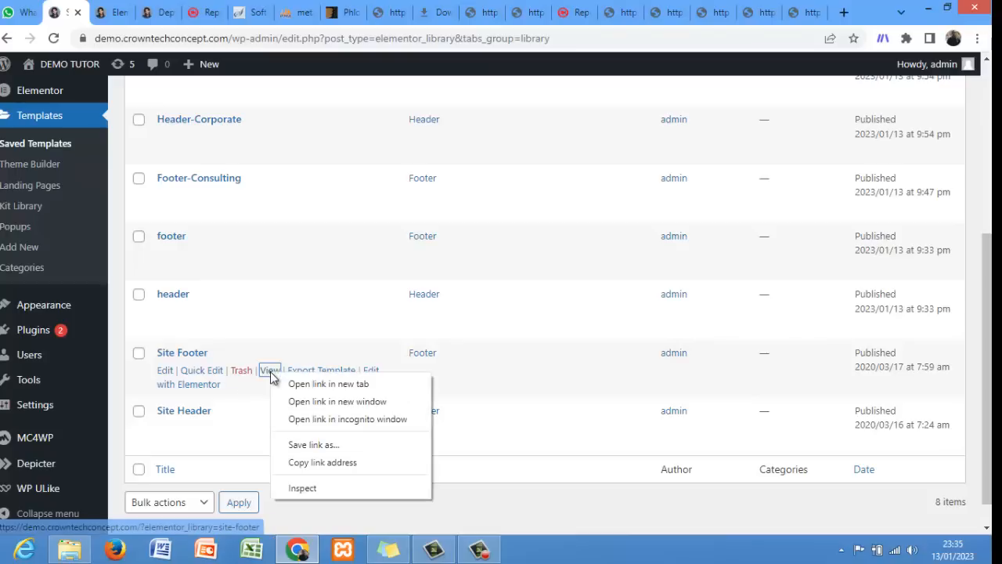
left_click(281, 382)
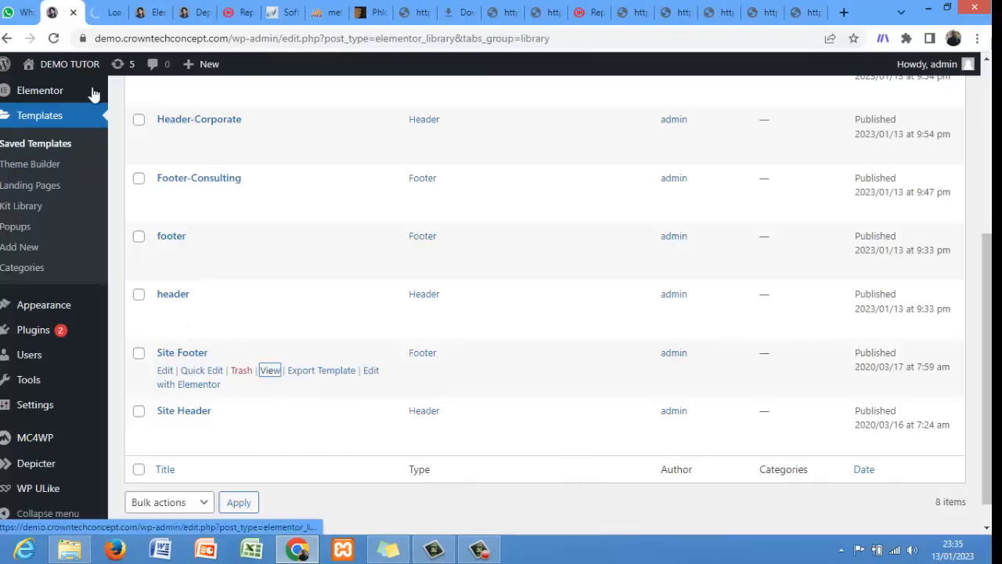
- Compare the footer in the page's mobile preview with the Site Footer template, and close the template's view
left_click(191, 14)
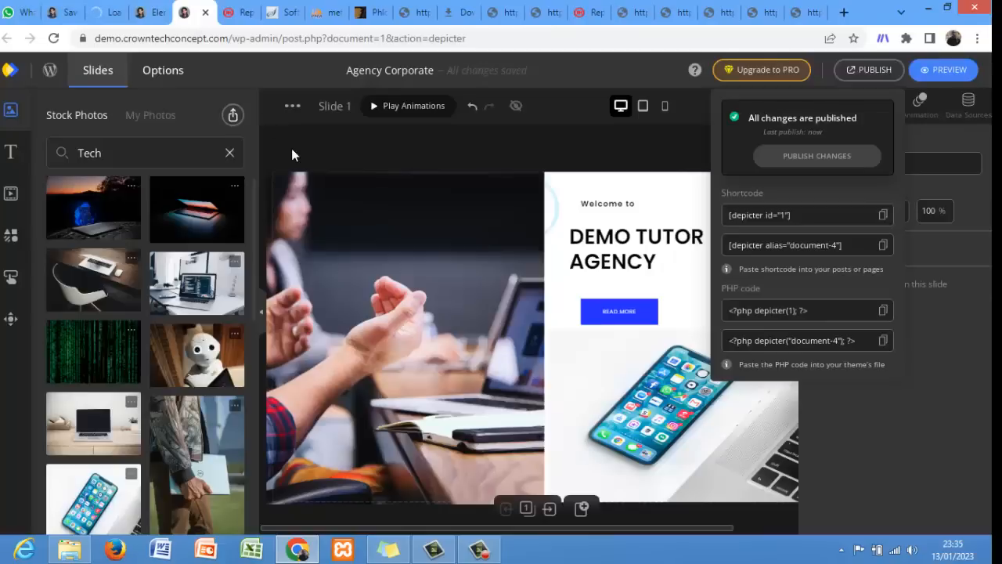
left_click(143, 14)
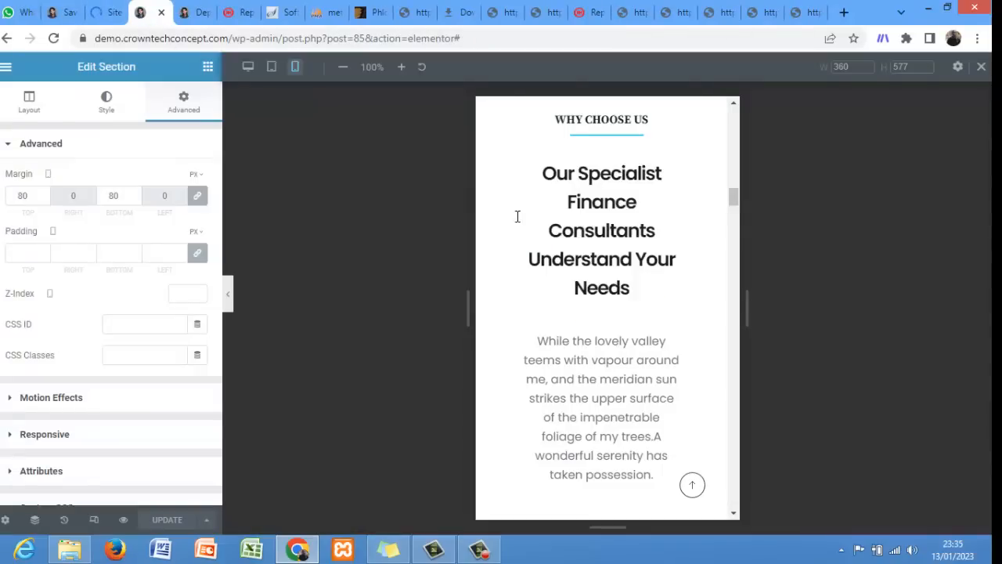
left_click_drag(735, 205, 734, 502)
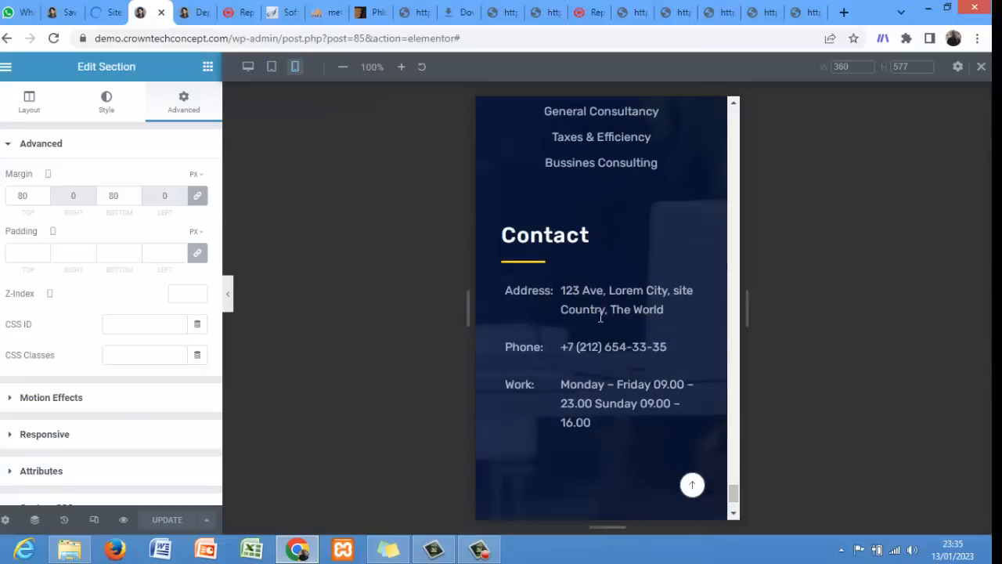
left_click(83, 9)
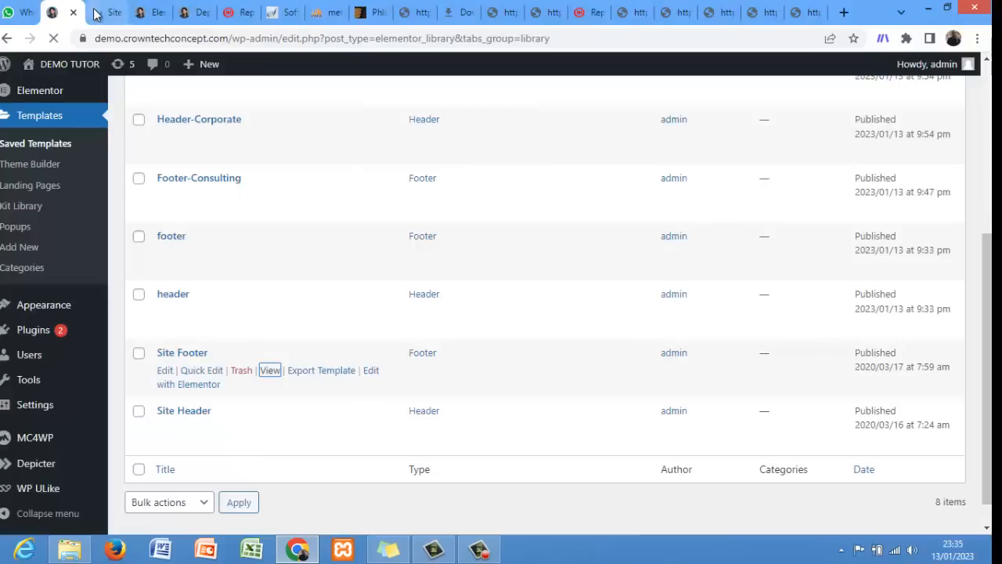
left_click(96, 14)
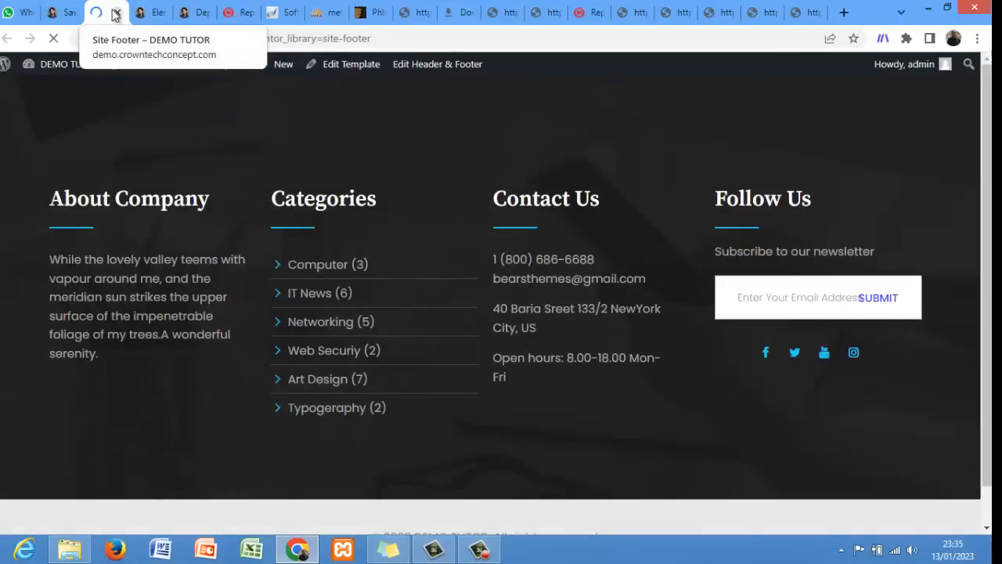
left_click(117, 12)
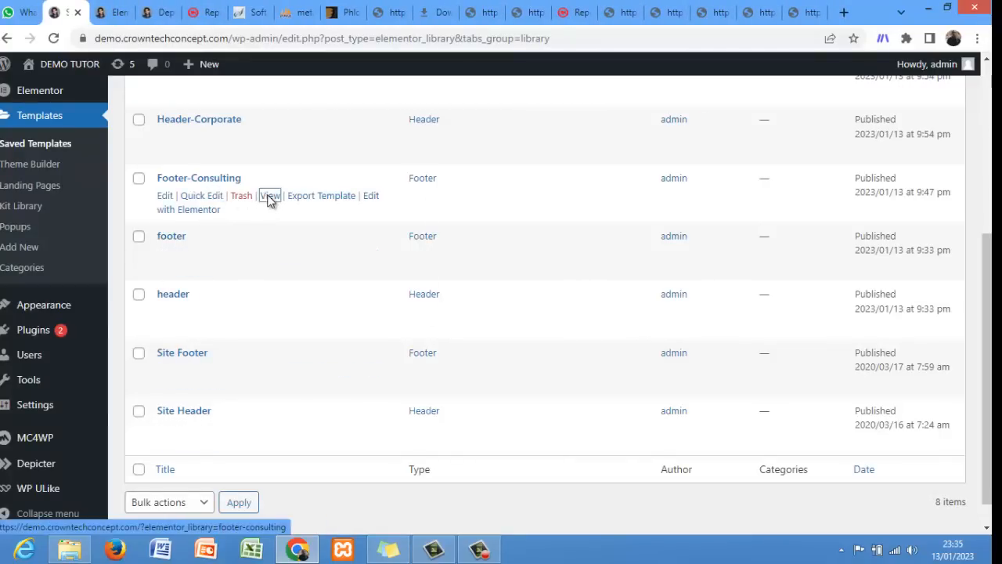
- View the Footer-Consulting template in a new tab and open it for editing with Elementor
right_click(268, 202)
left_click(282, 211)
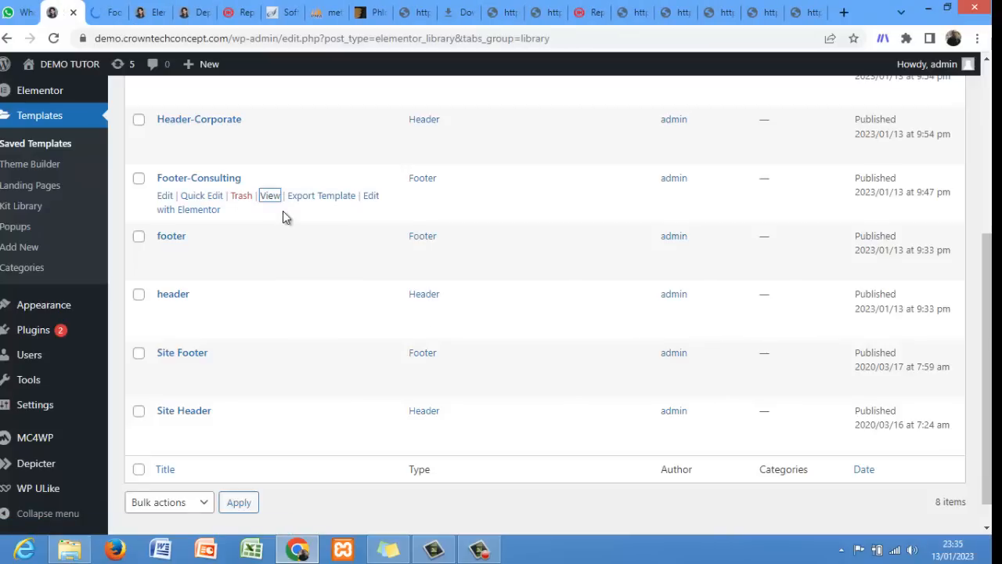
left_click(97, 17)
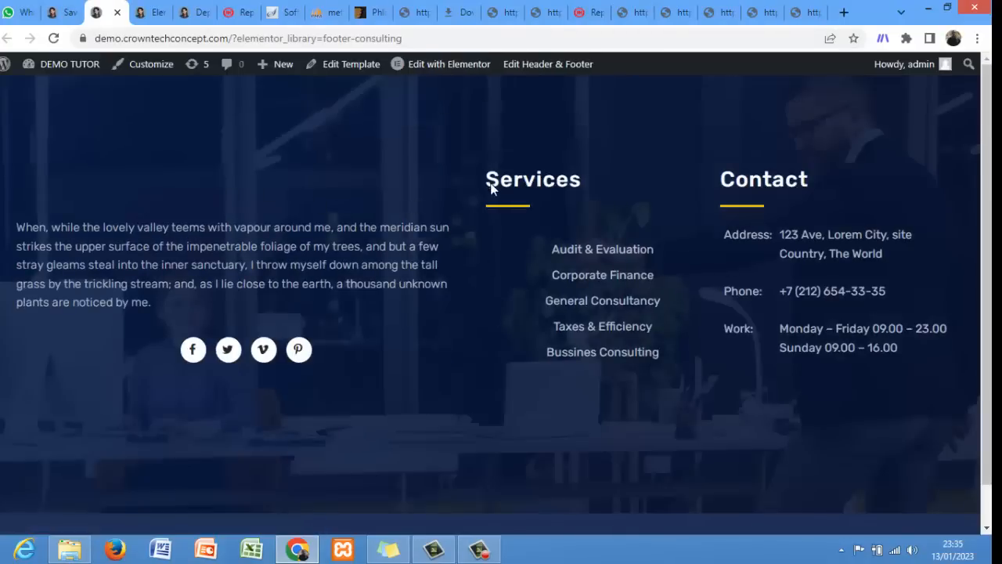
left_click(446, 64)
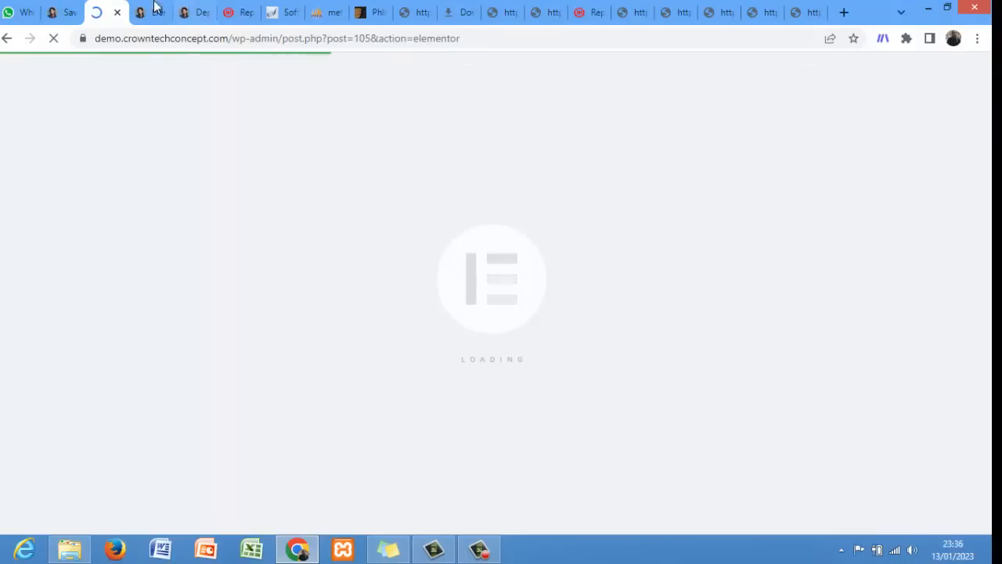
- Open the DEMO TUTOR site's front page in a new tab and return to the Footer-Consulting editor
left_click(59, 12)
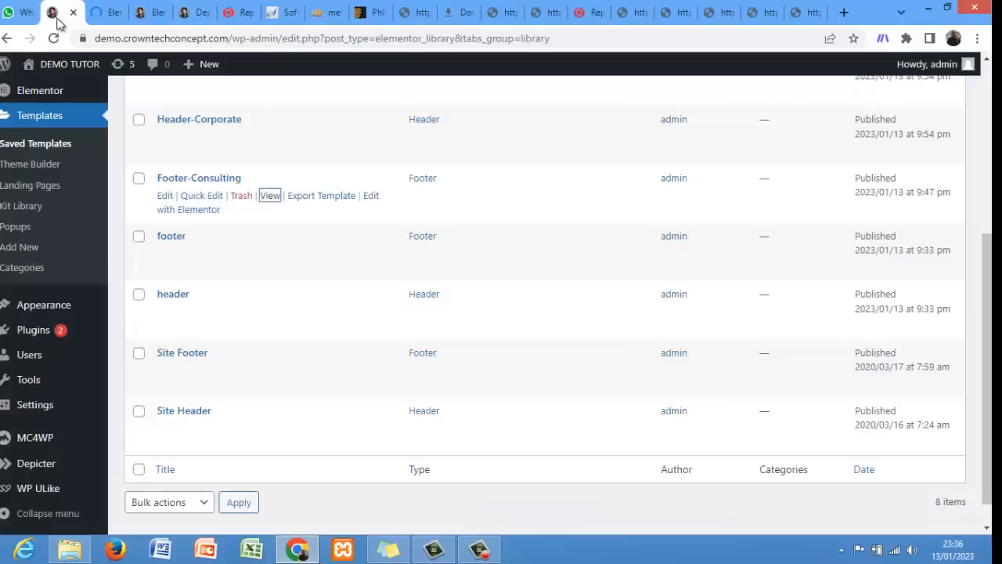
right_click(62, 72)
left_click(90, 76)
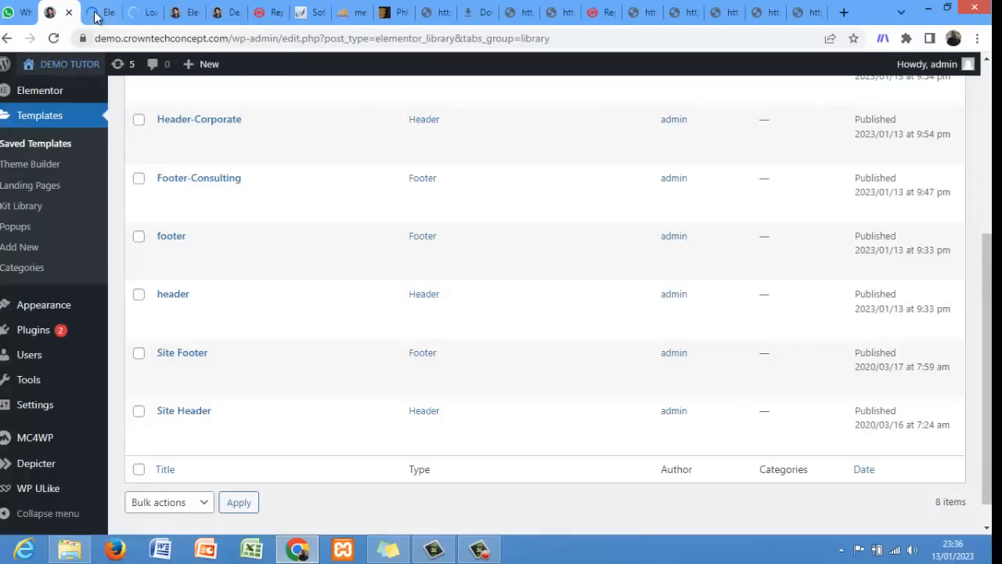
left_click(97, 14)
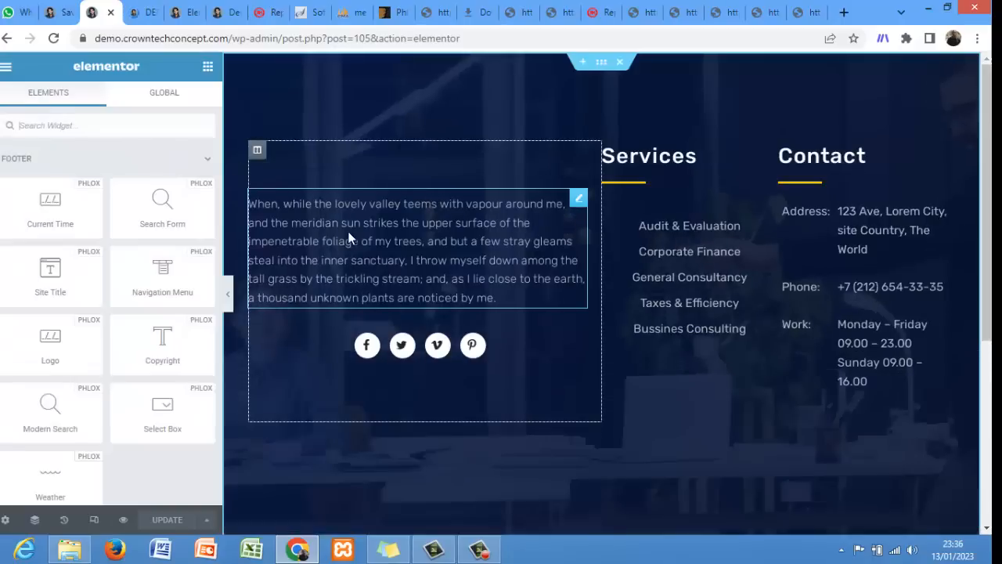
- Shorten the footer's description to end at "impenetrable foliage of my trees." and turn off the divider under the Services heading
left_click(349, 237)
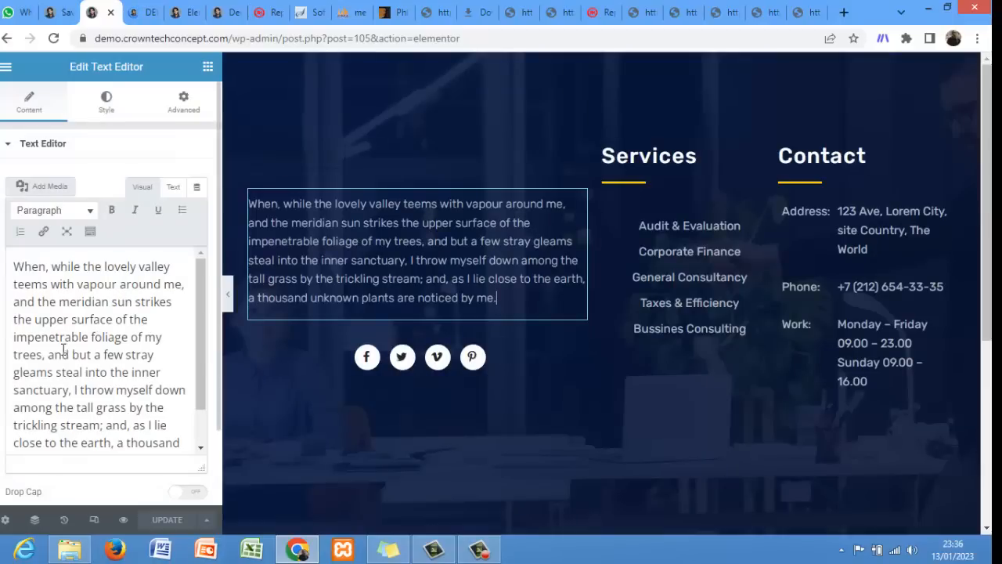
left_click_drag(44, 354, 184, 436)
key("BackSpace")
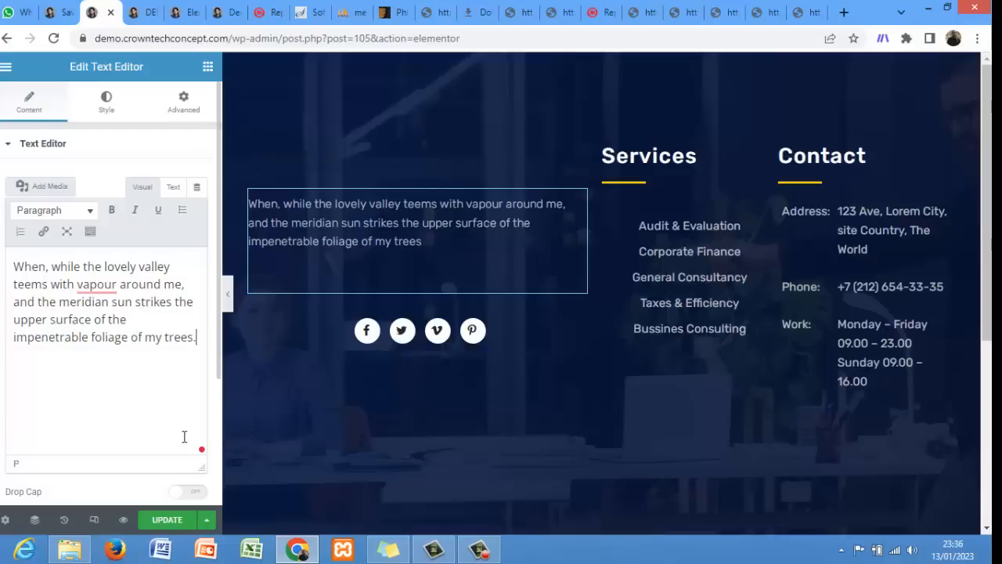
left_click(660, 182)
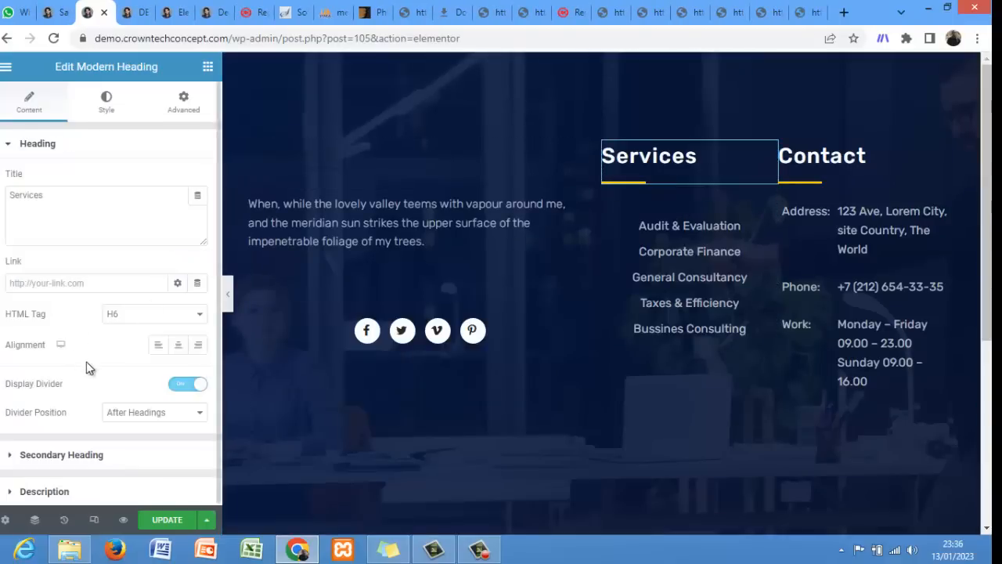
left_click(179, 385)
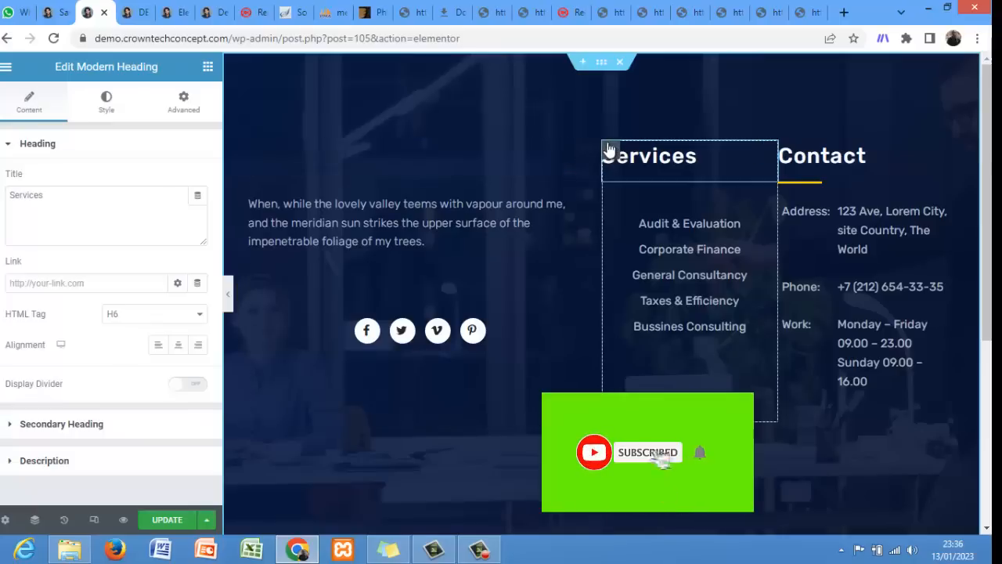
- Unlink the Services column's margins and set them to 0 px top and bottom and 12 px right and left
left_click(609, 150)
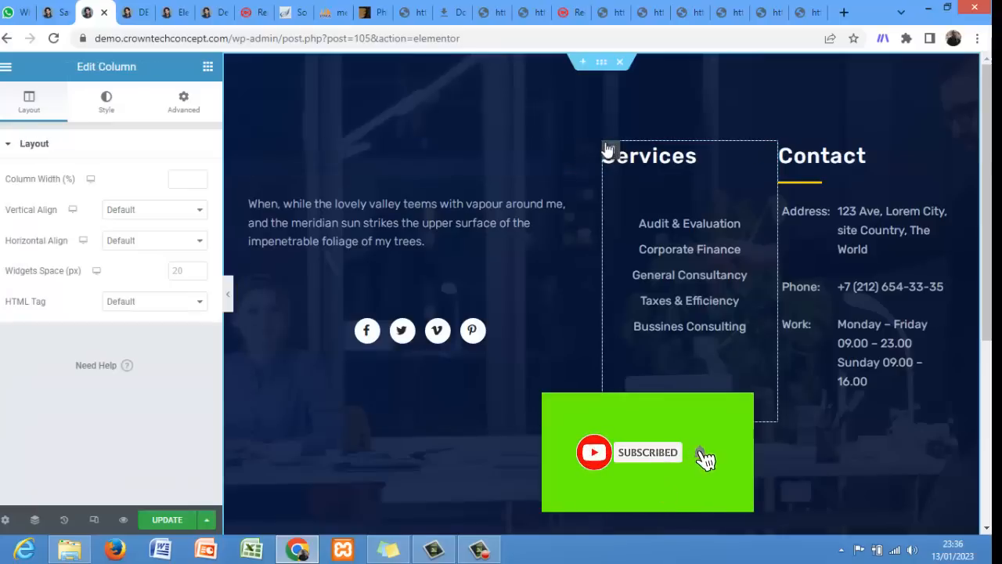
left_click(183, 113)
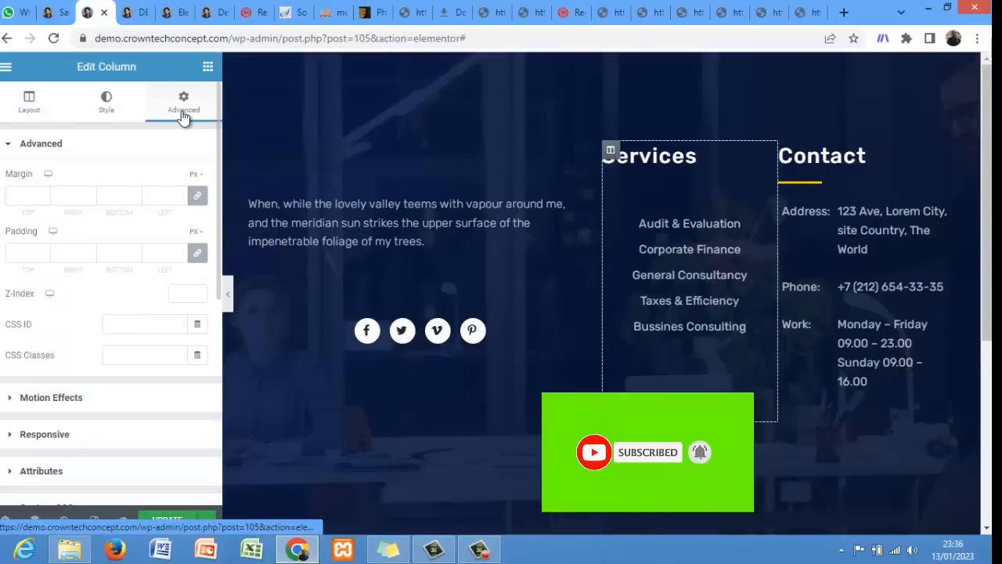
left_click(69, 194)
type("12")
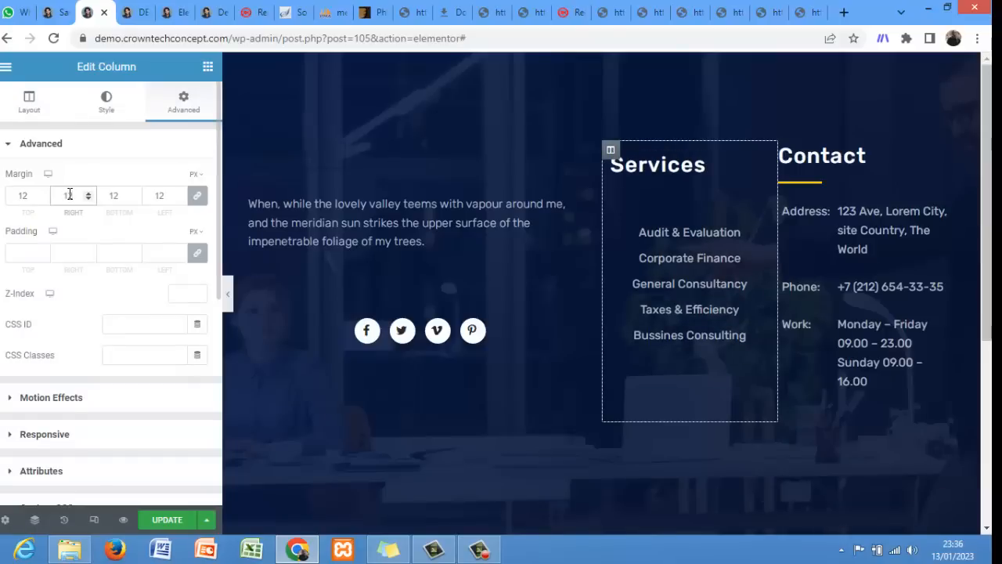
left_click(198, 196)
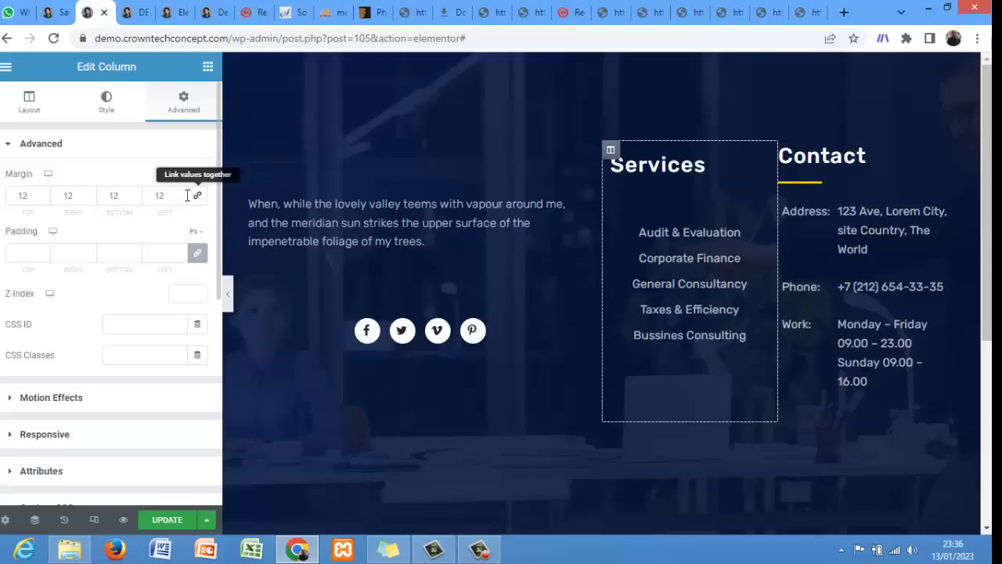
left_click(125, 196)
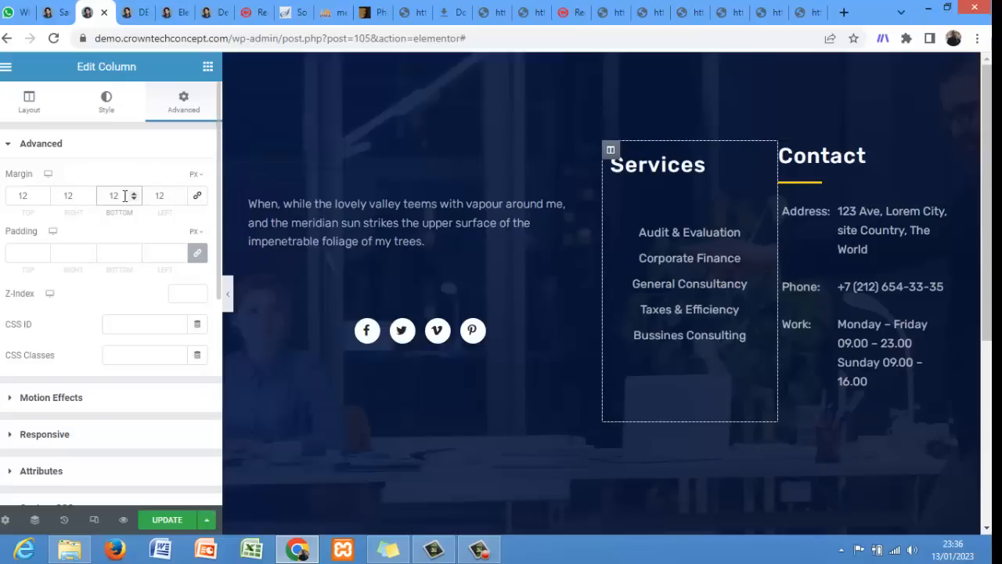
type("0")
left_click(36, 195)
key("BackSpace")
key("BackSpace")
type("0")
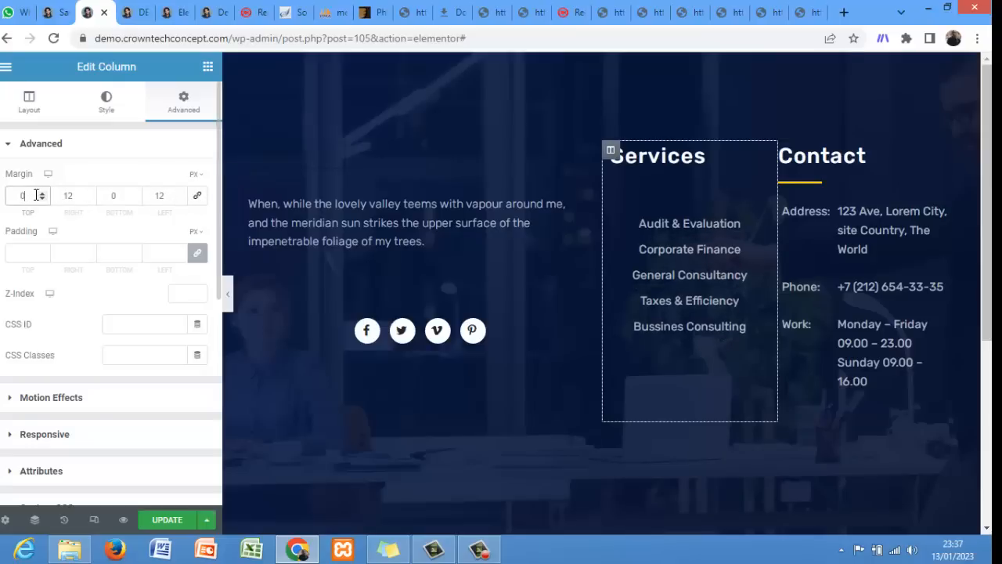
- Set the Services column's right margin to 17 px
left_click(76, 196)
key("BackSpace")
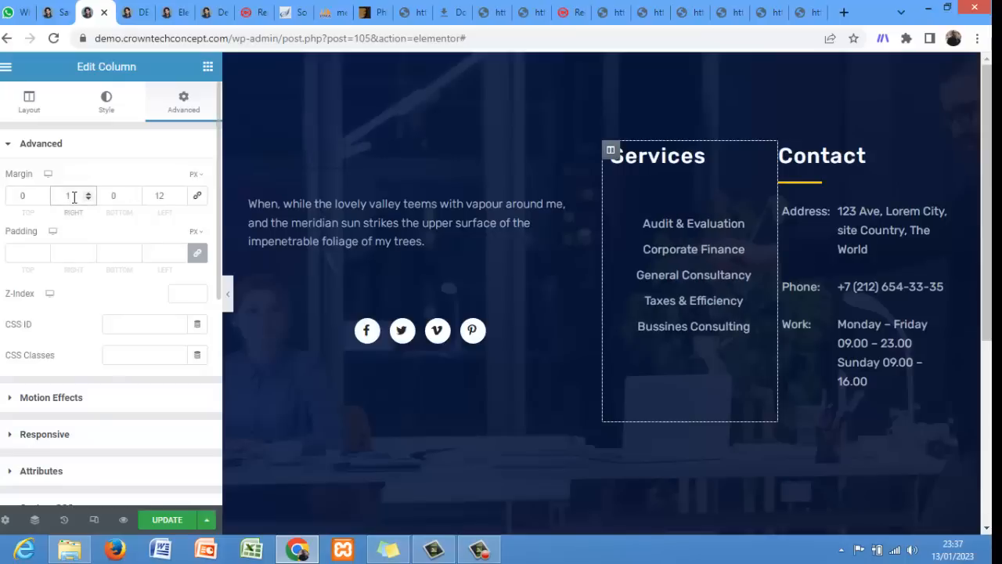
type("4")
key("BackSpace")
type("7")
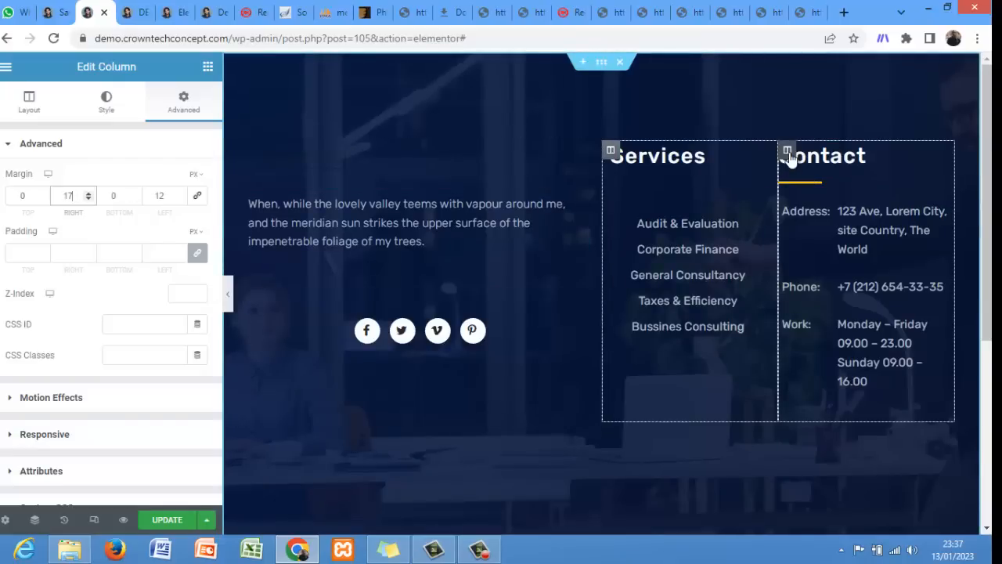
- Unlink the Contact column's margins and set only its left margin to 10 px
left_click(788, 153)
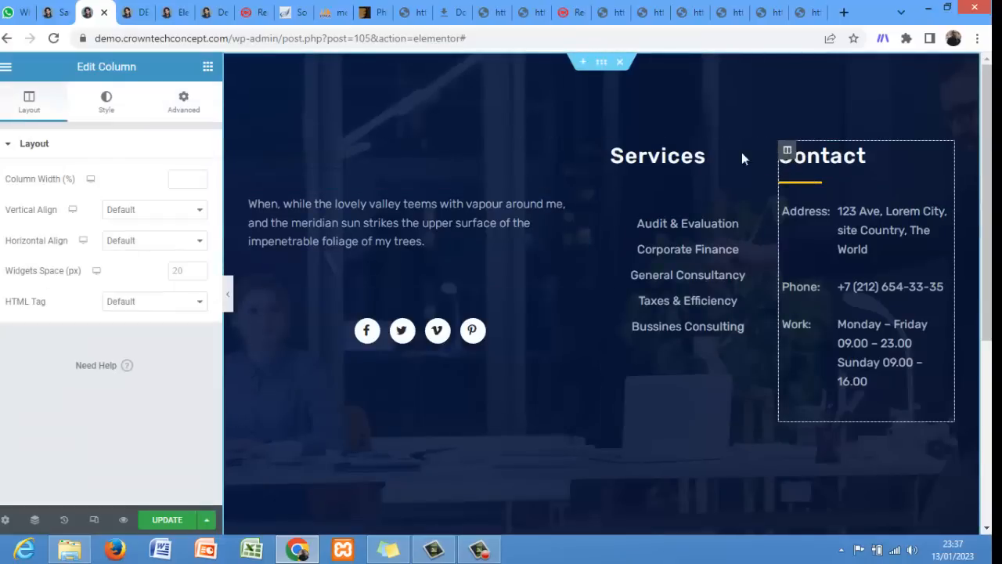
left_click(179, 106)
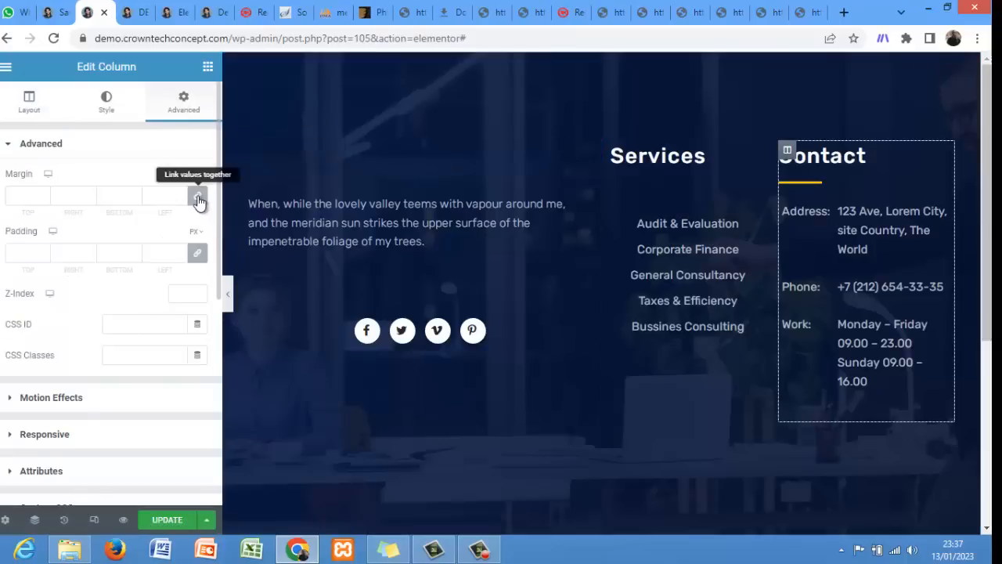
left_click(198, 199)
left_click(160, 195)
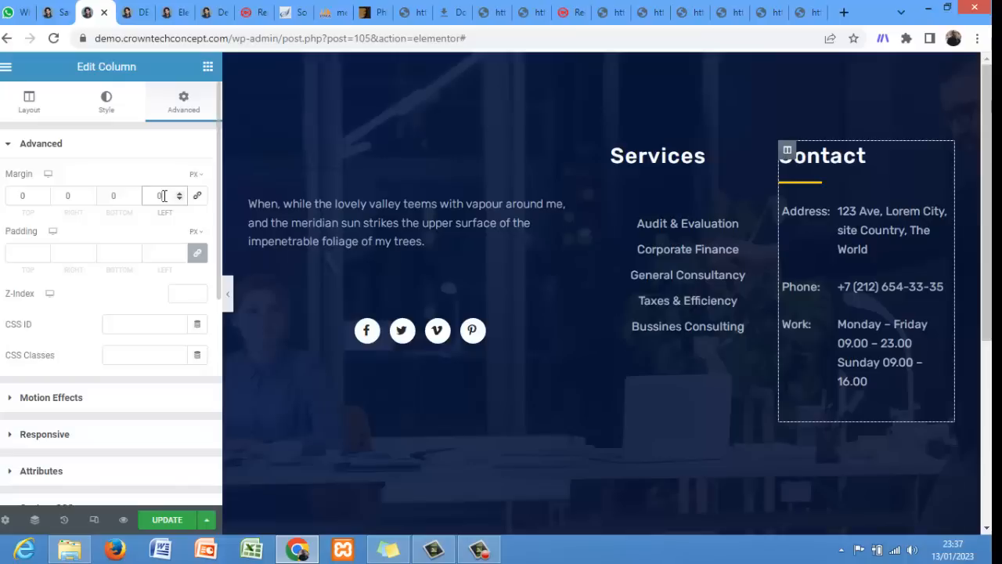
type("10")
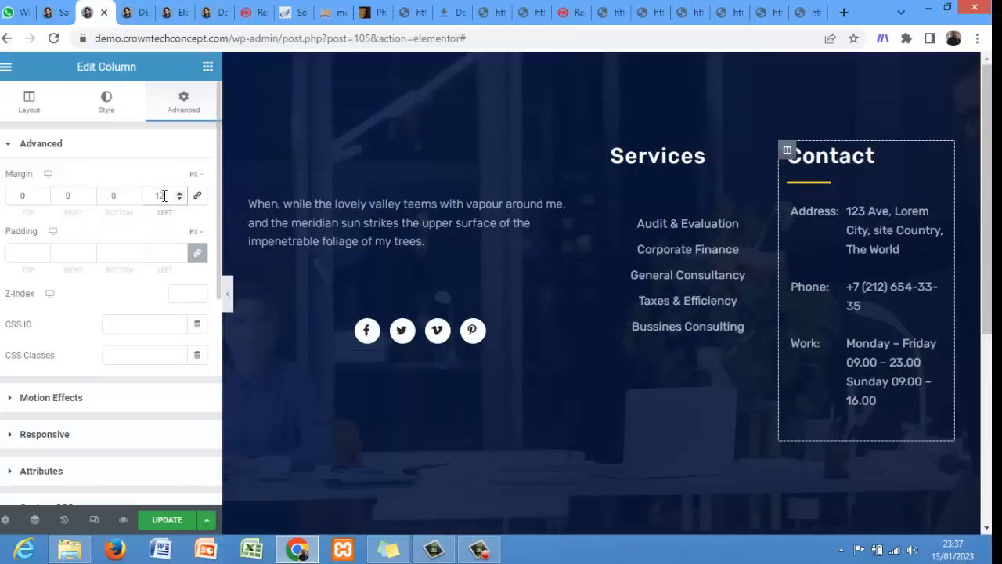
key("BackSpace")
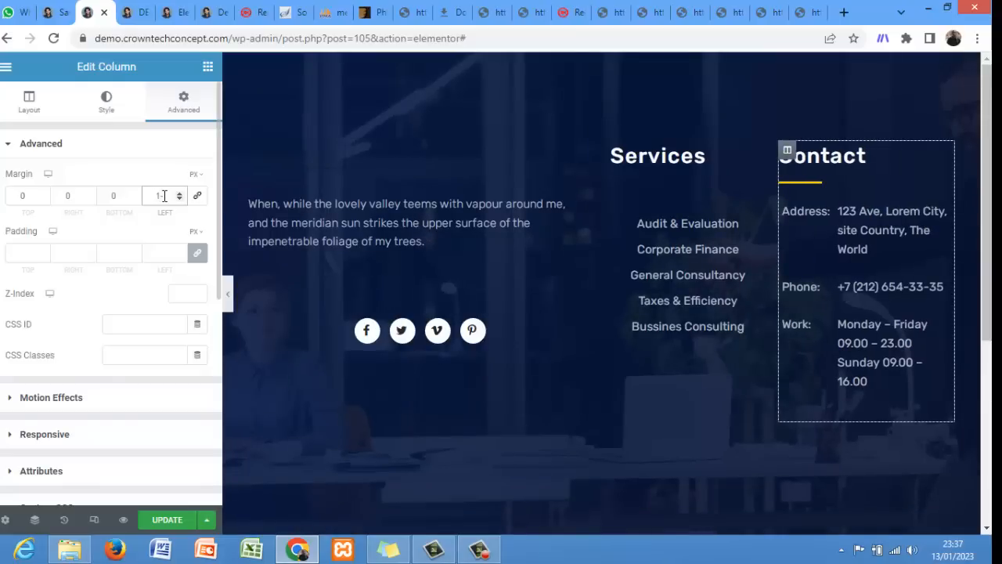
type("0")
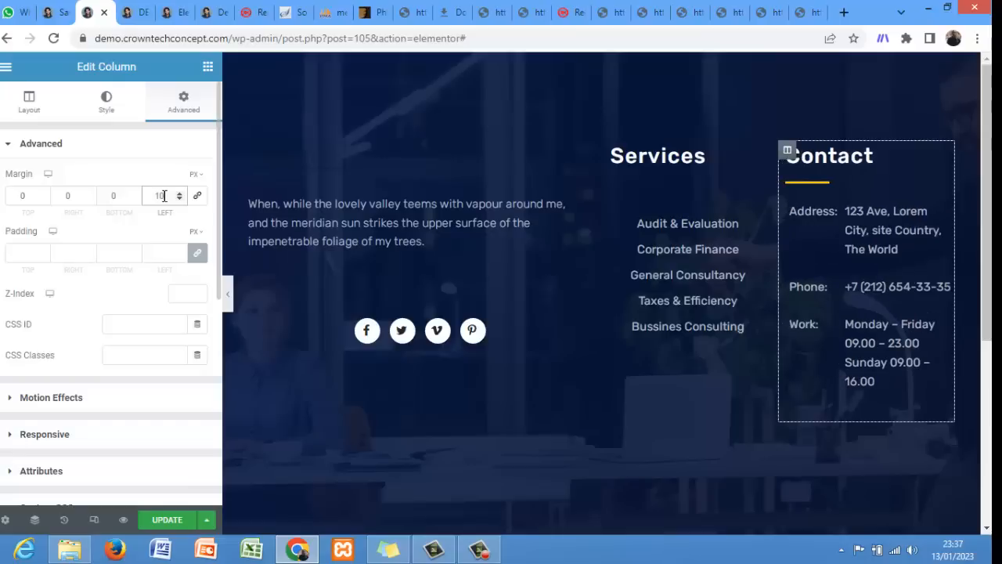
- Set the Contact column's left margin to 12 px
key("Up")
key("Up")
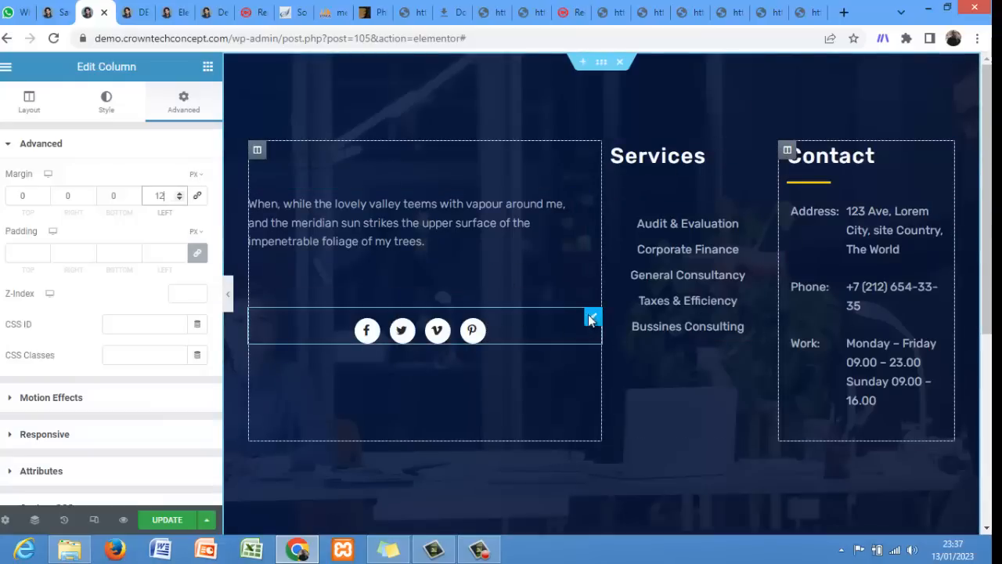
- Delete the social icon list and the logo from the footer's description column
right_click(590, 317)
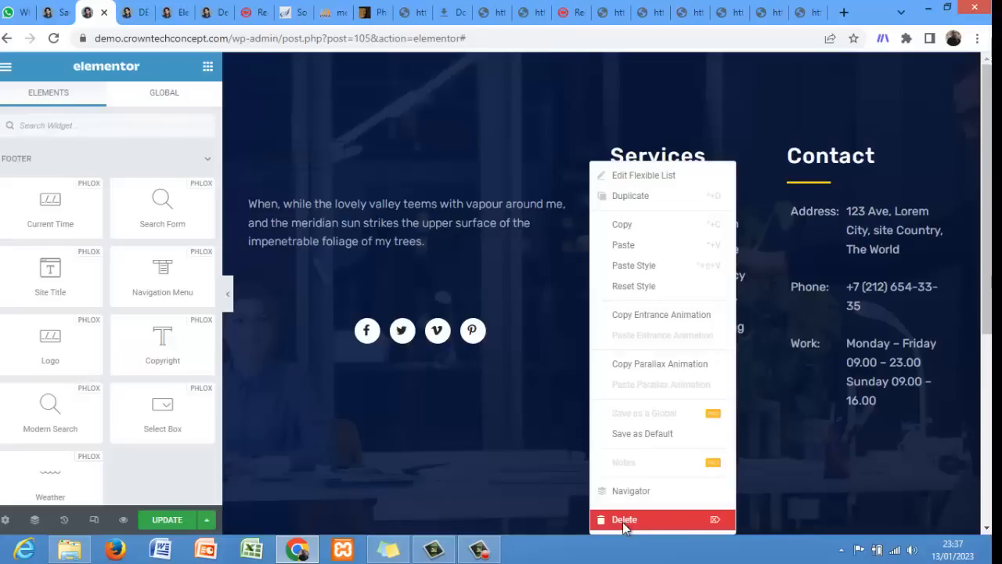
left_click(624, 521)
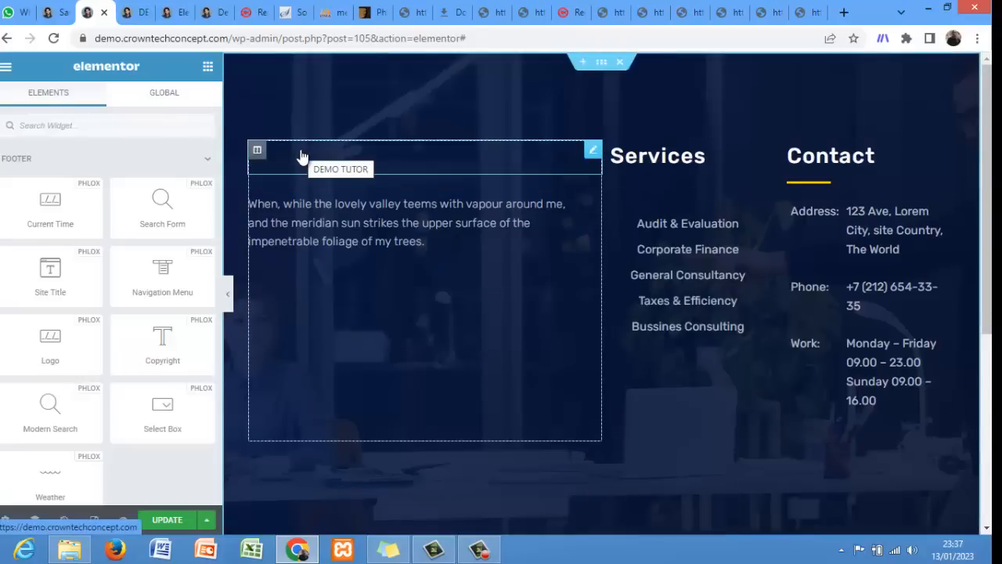
right_click(592, 167)
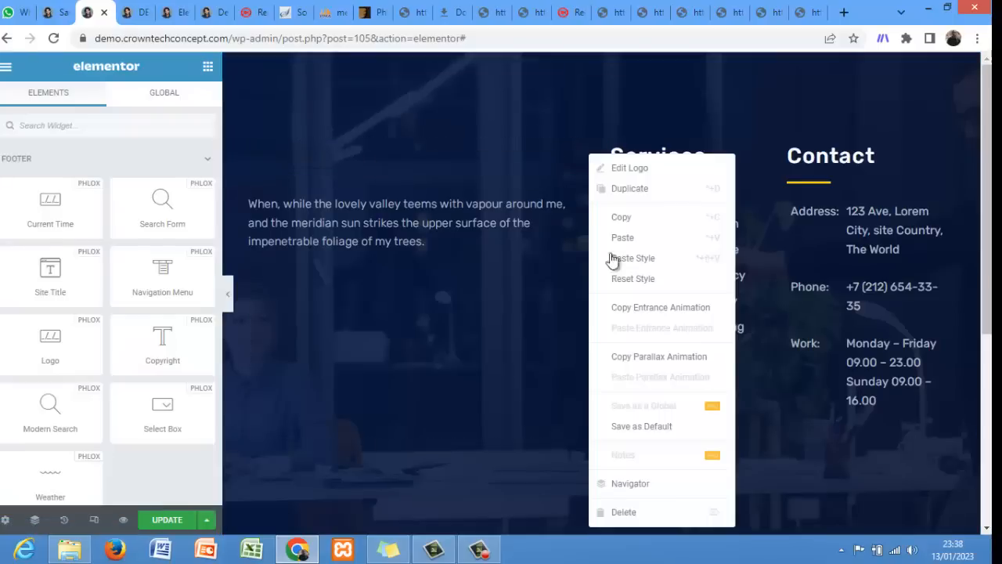
left_click(624, 510)
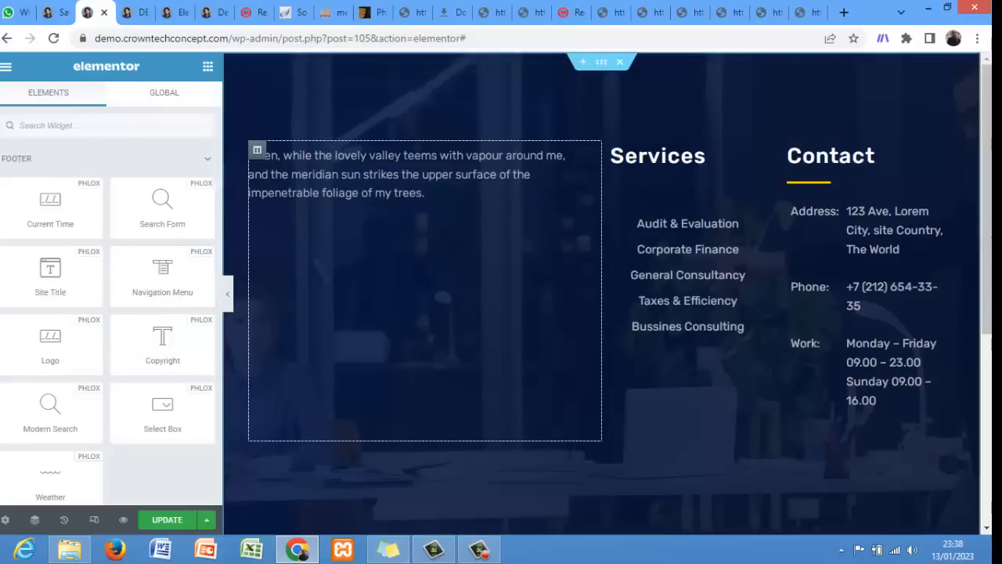
scroll(546, 296, "down", 3)
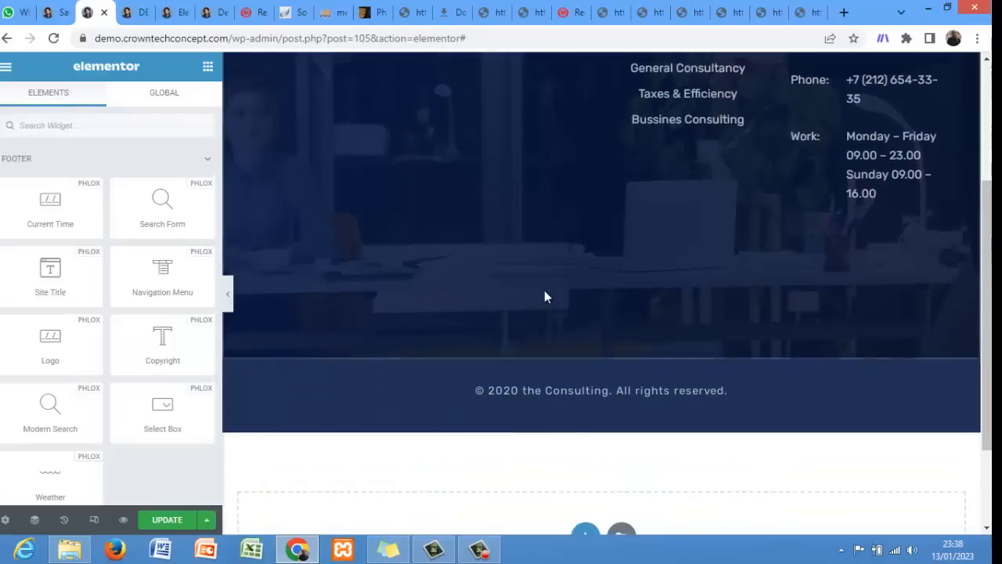
left_click(578, 396)
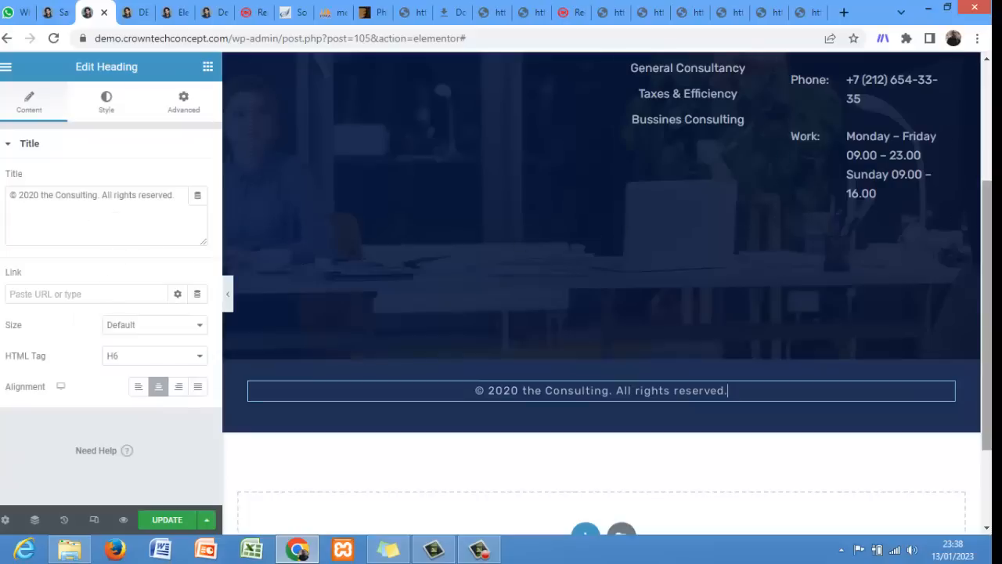
scroll(632, 230, "up", 3)
left_click_drag(987, 208, 990, 198)
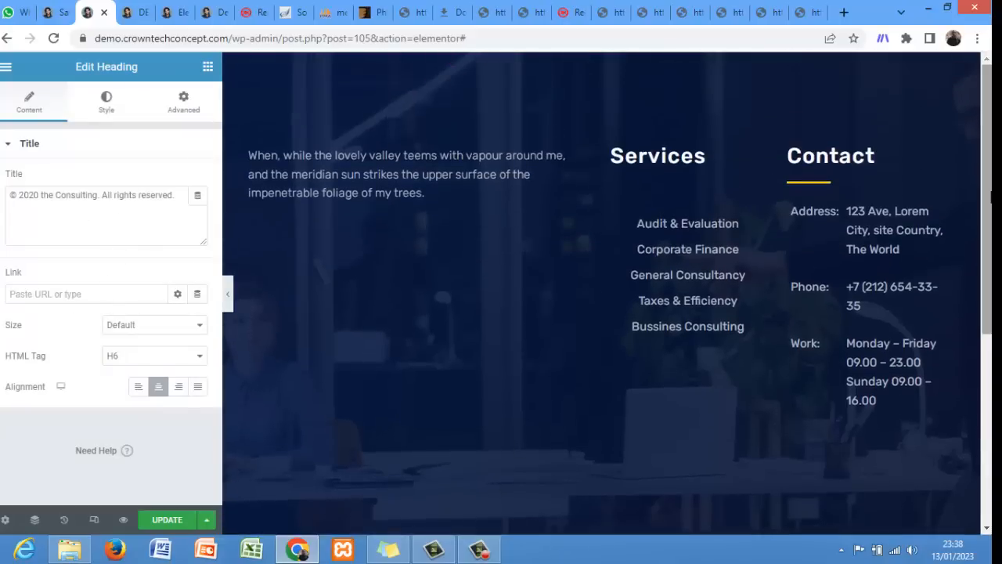
key("super+c")
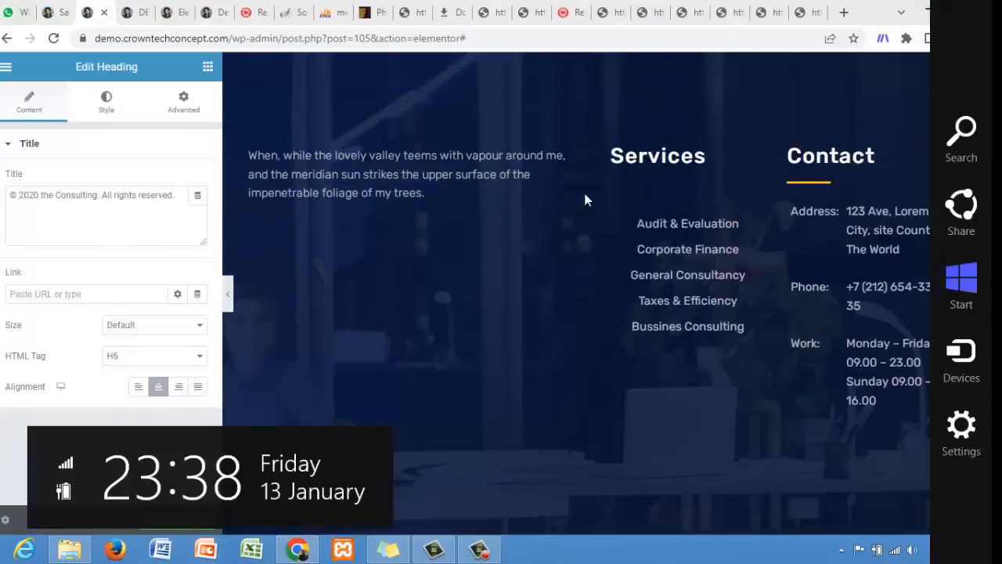
left_click(512, 229)
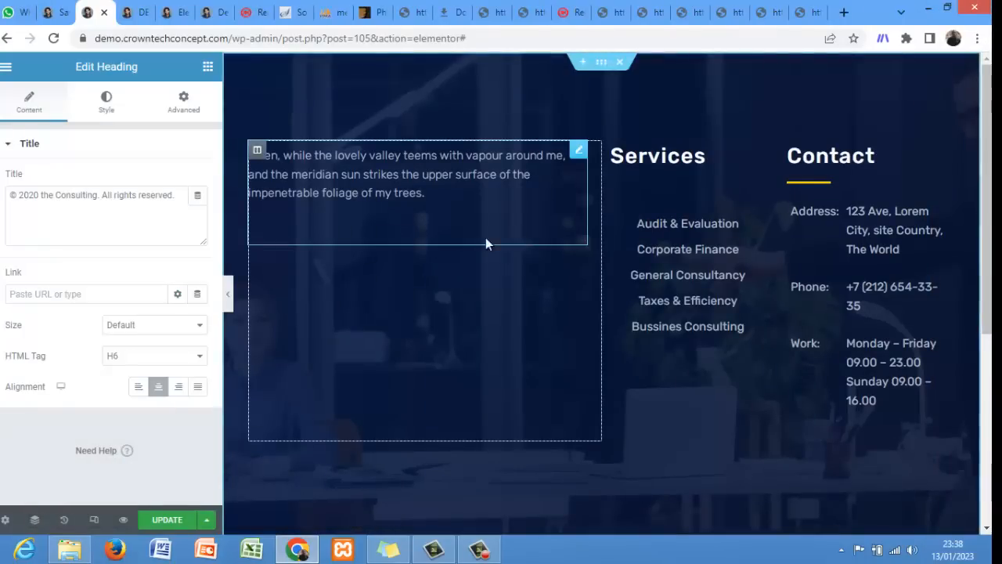
- Add an Advanced Image widget below the footer's description text and insert the media library photo of hands beside a laptop
left_click(208, 66)
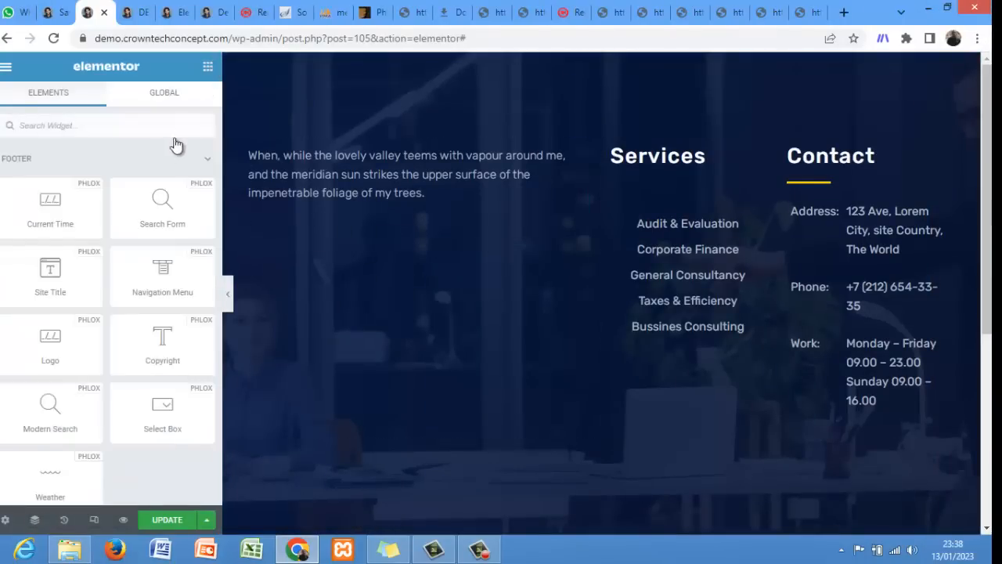
left_click(116, 124)
type("IMAG")
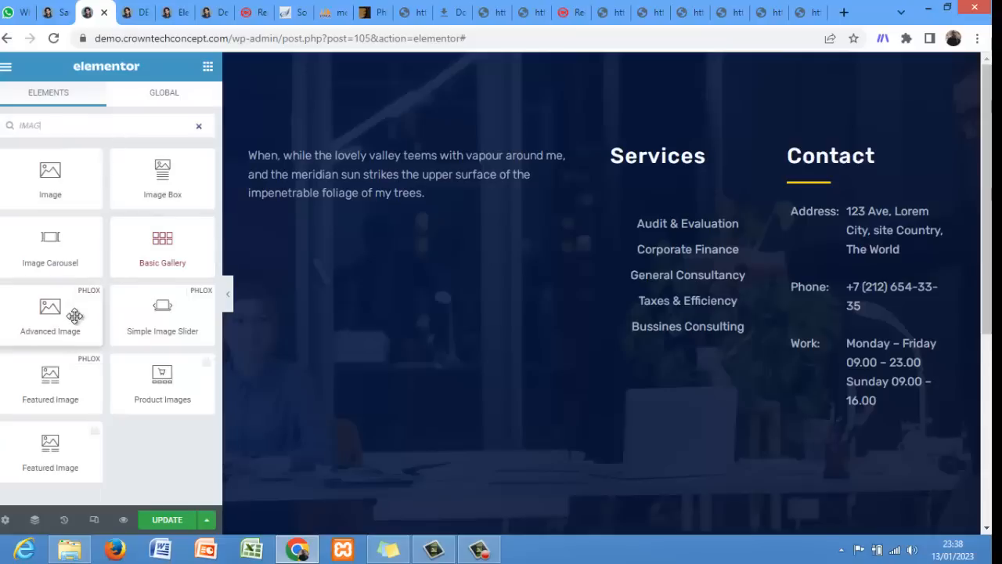
left_click_drag(69, 318, 359, 242)
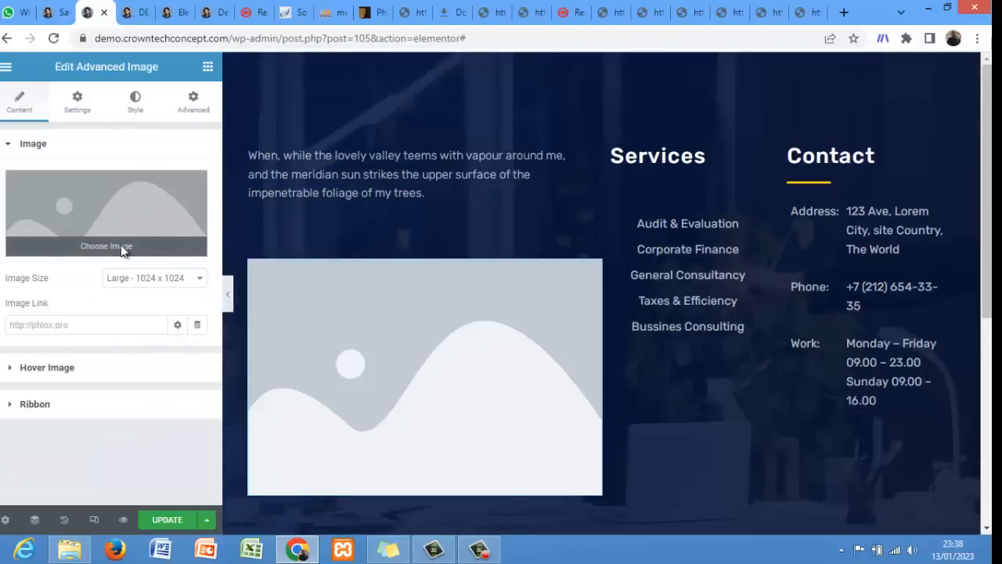
left_click(120, 244)
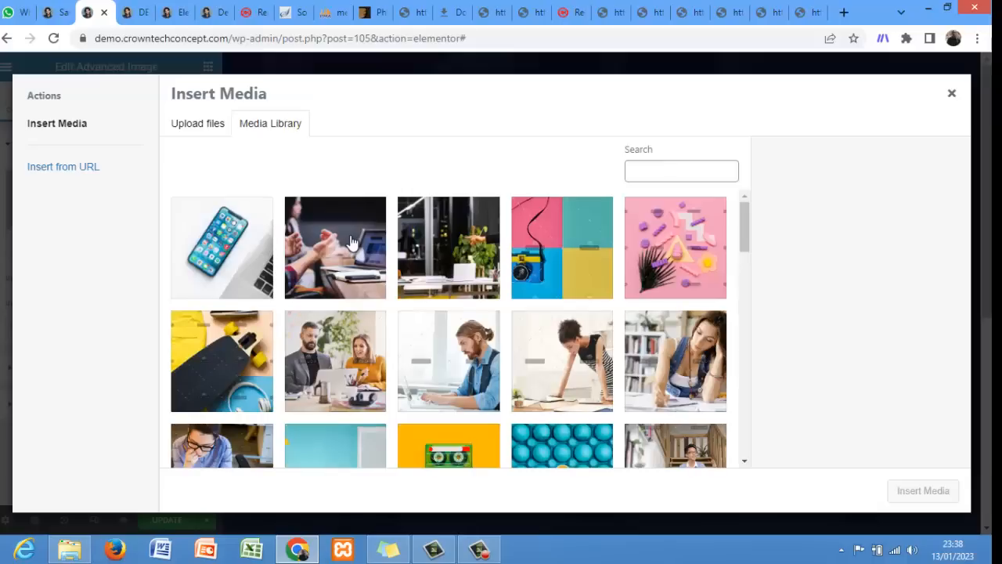
left_click(352, 246)
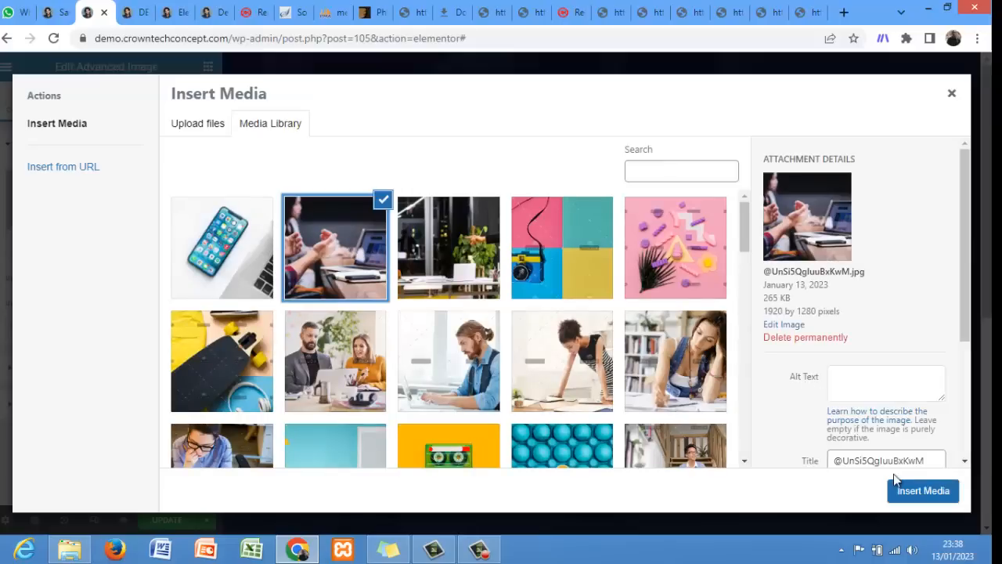
left_click(908, 491)
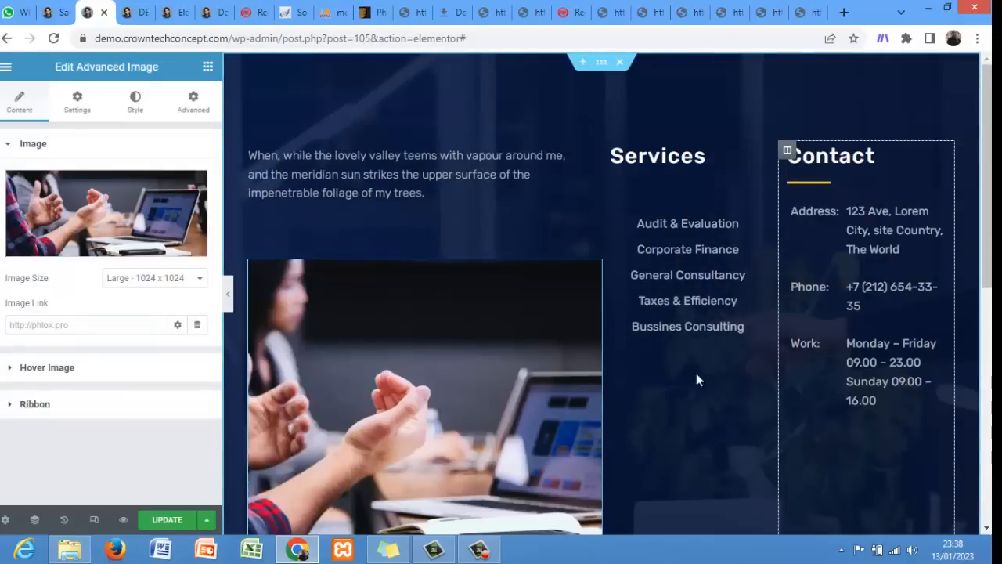
scroll(988, 196, "down", 2)
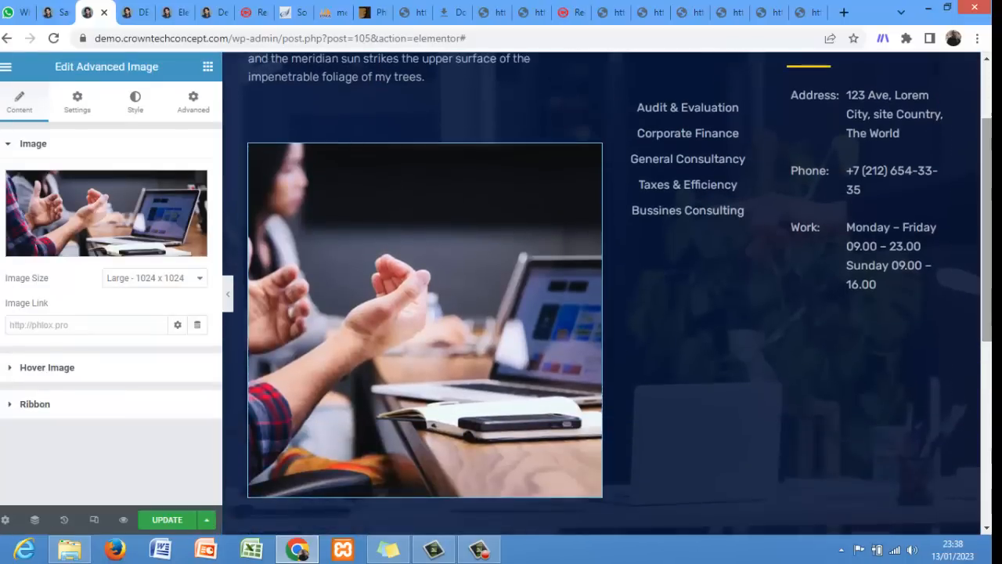
left_click_drag(986, 196, 990, 79)
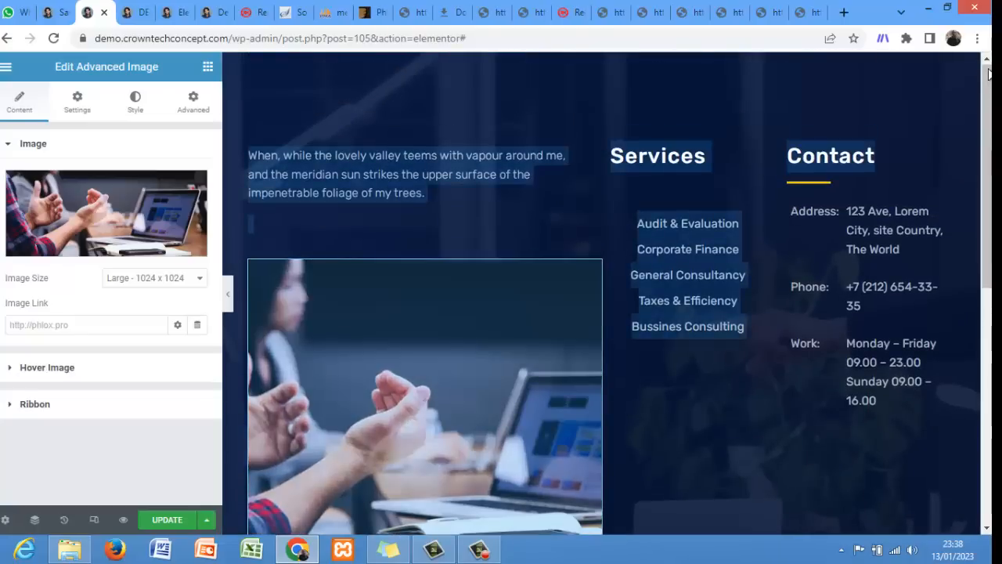
left_click(877, 81)
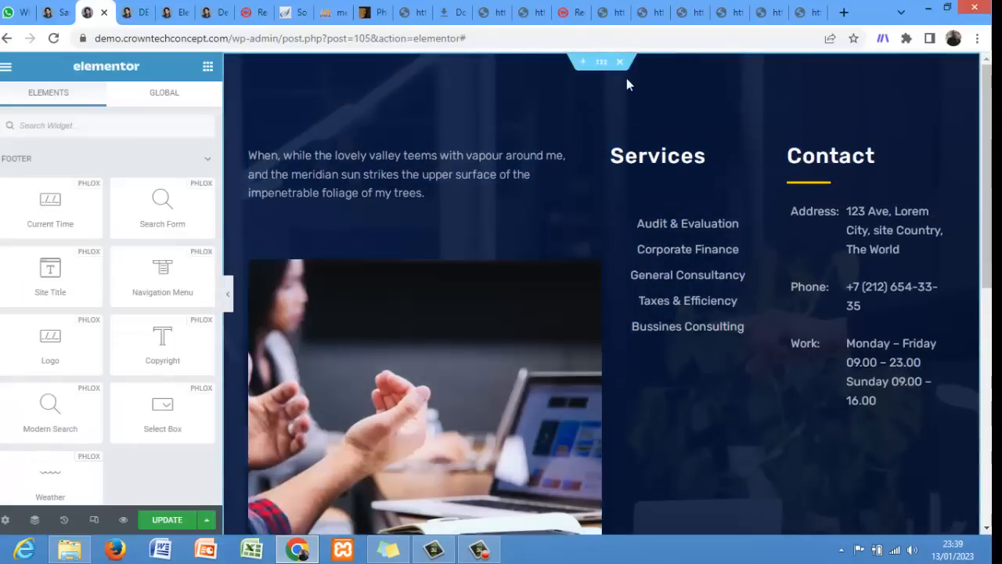
- Remove the background image from the footer section that holds the description, Services and Contact columns
left_click(598, 63)
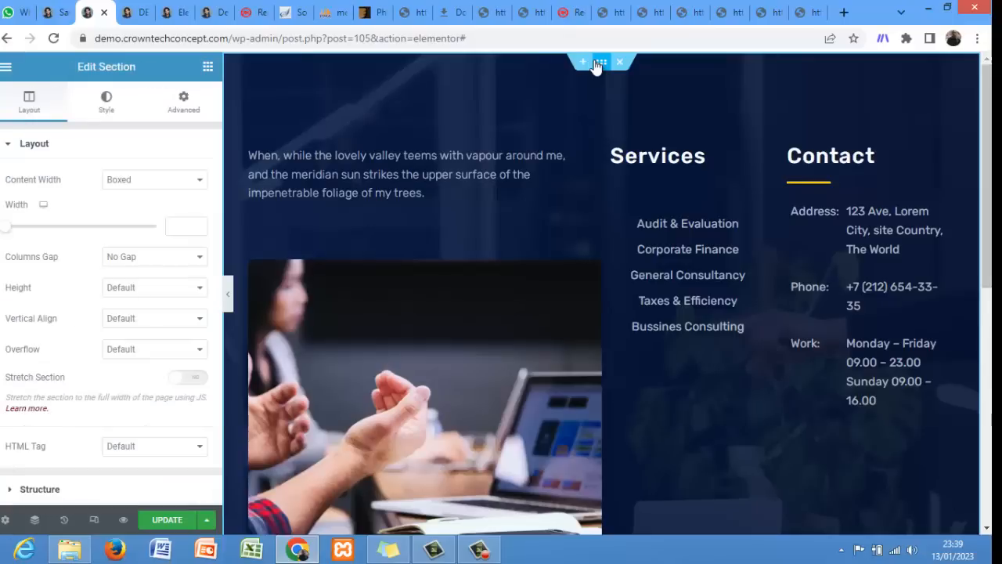
left_click(34, 520)
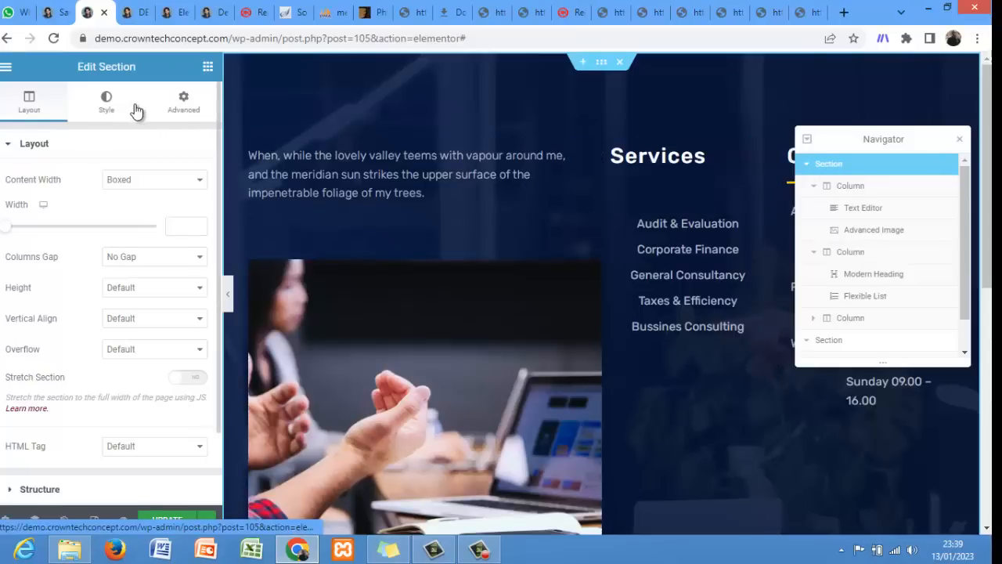
left_click(171, 107)
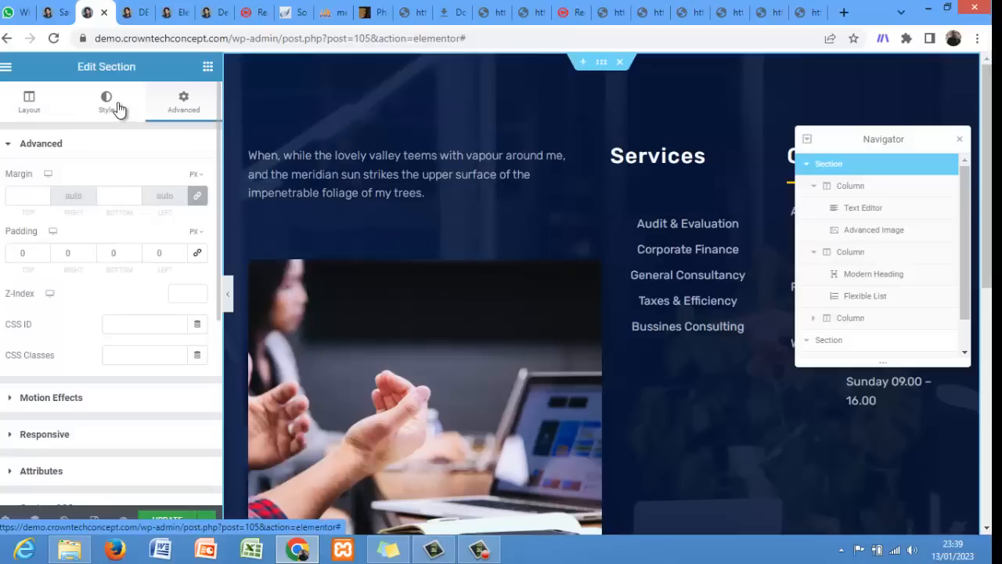
left_click(117, 108)
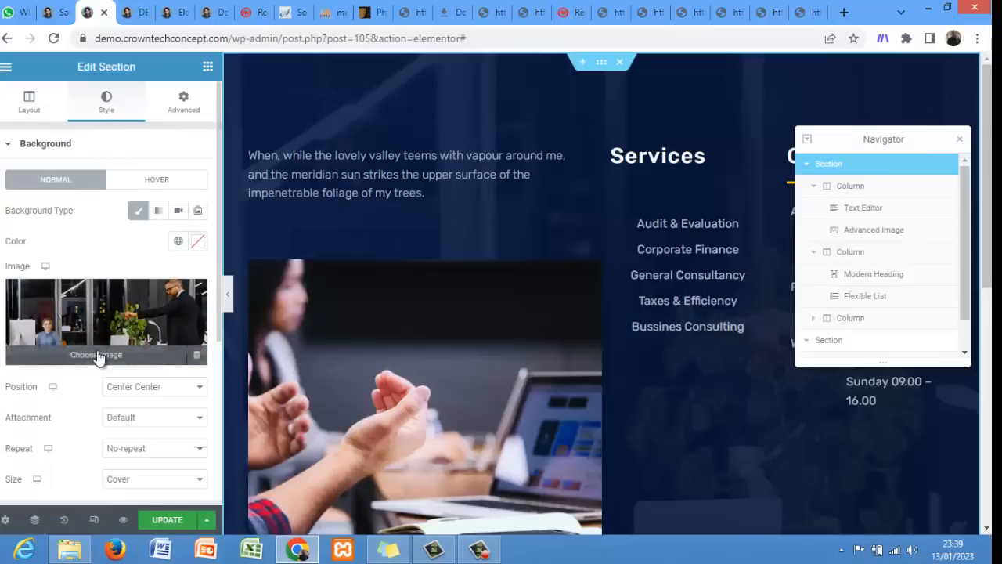
left_click(191, 298)
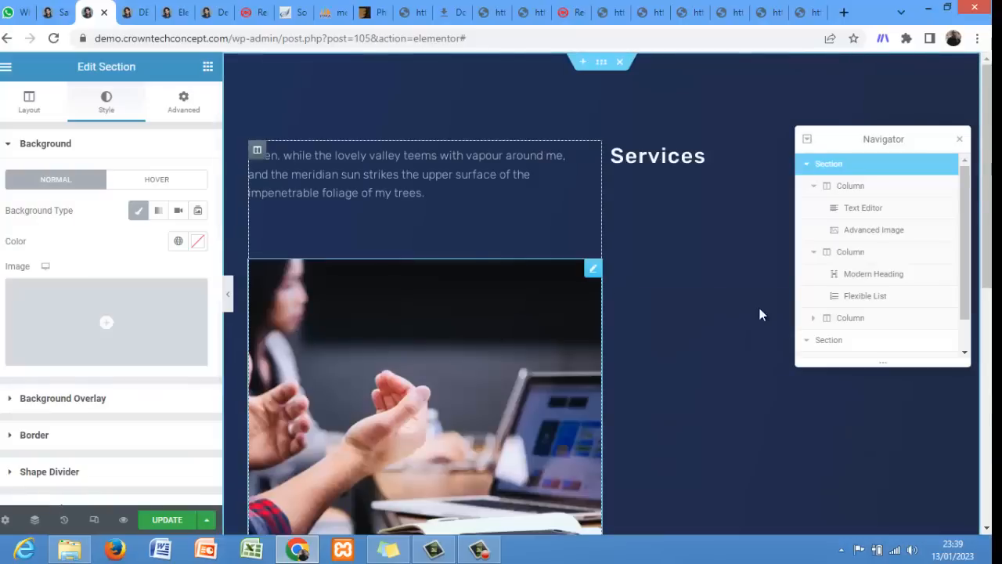
left_click(959, 139)
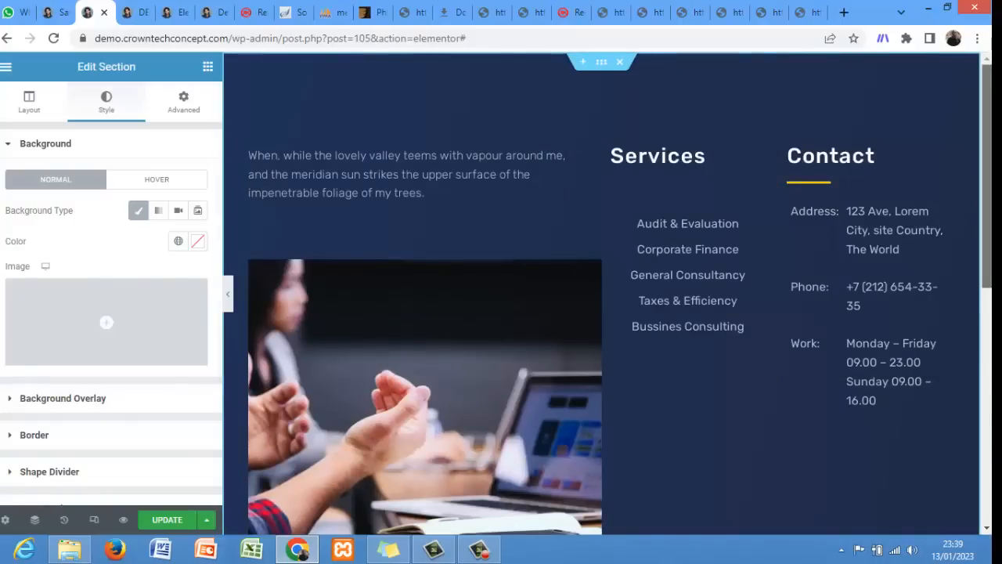
- Delete the Advanced Image widget from the footer's description column
scroll(633, 278, "down", 2)
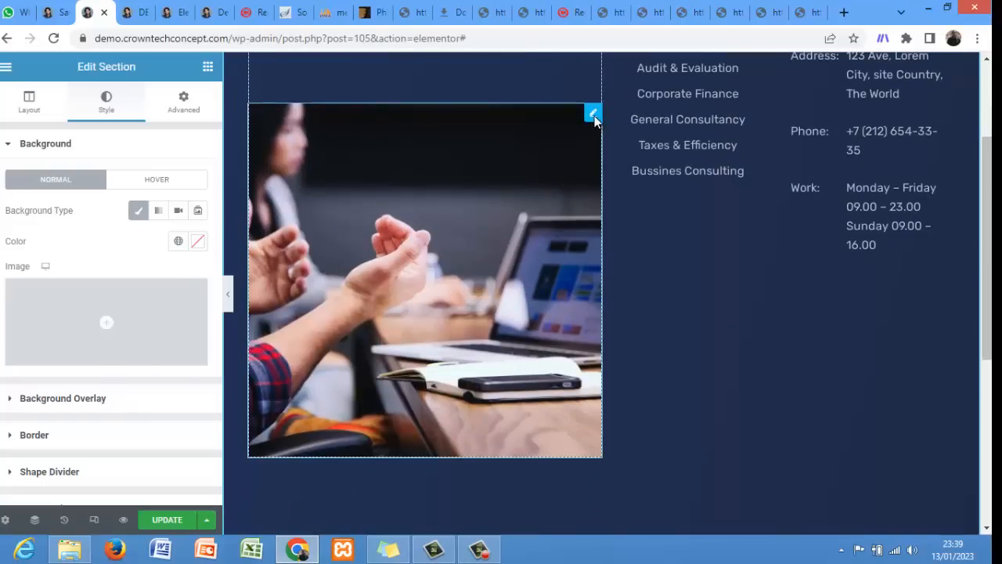
right_click(593, 117)
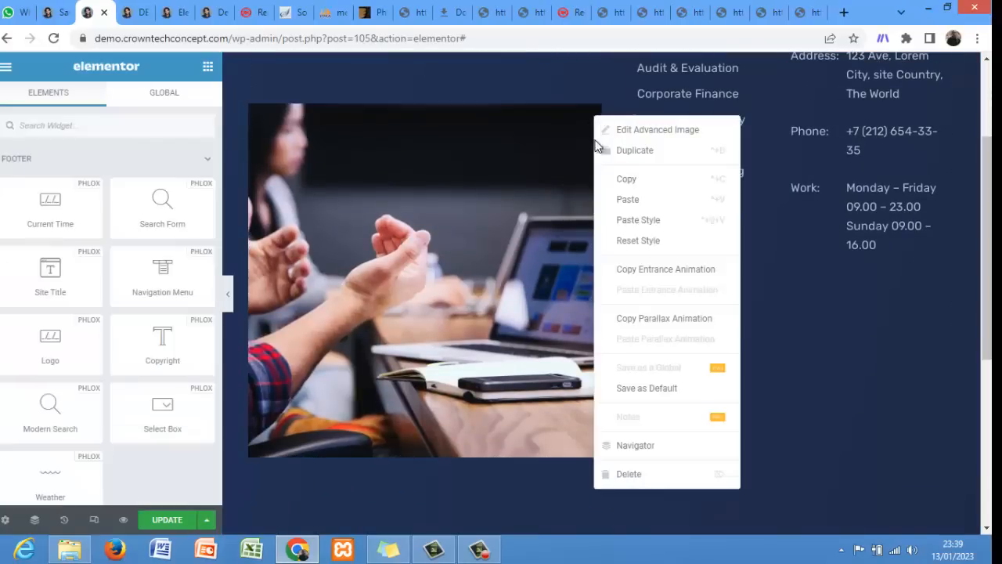
left_click(647, 473)
- Update the footer template and check the footer on the reloaded home page
left_click(165, 521)
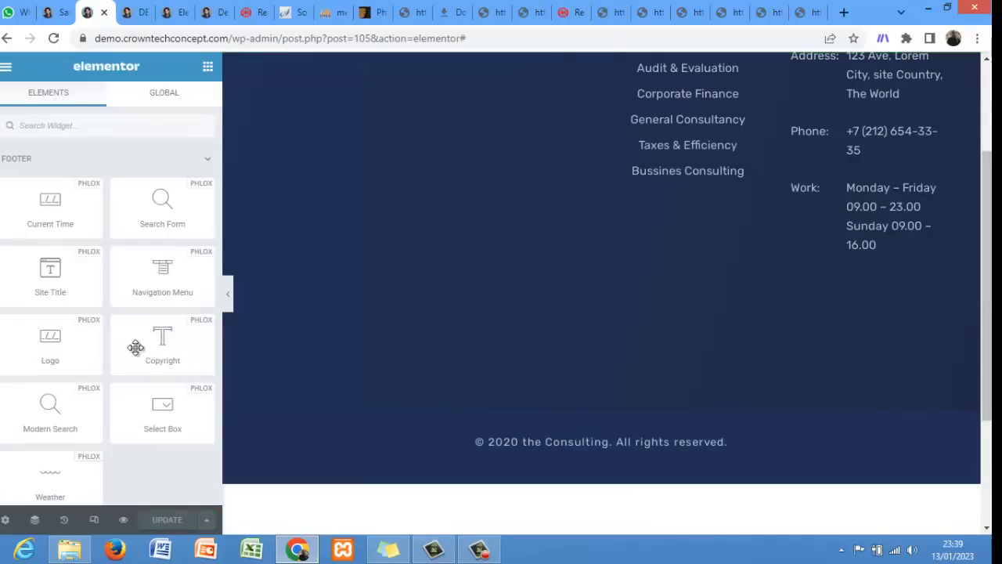
left_click(57, 14)
left_click(127, 12)
left_click(53, 41)
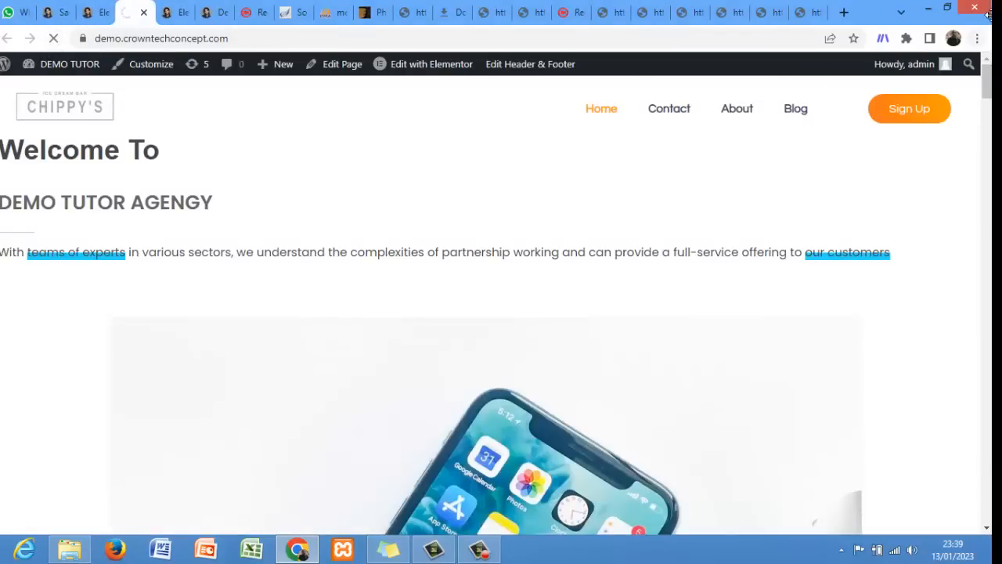
left_click_drag(987, 82, 987, 513)
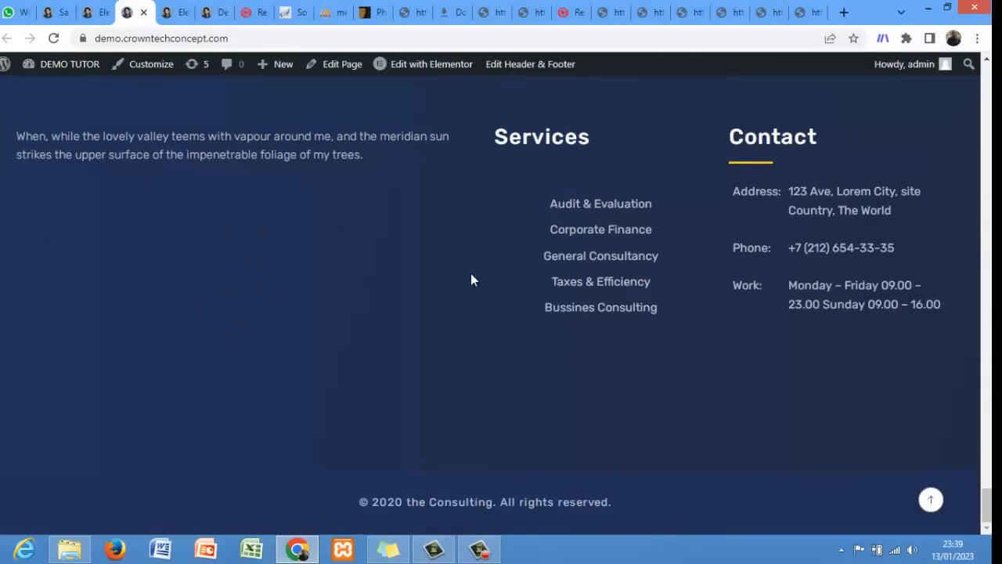
- Look over the home page's other sections and open the site customizer for this page
left_click_drag(987, 505, 987, 346)
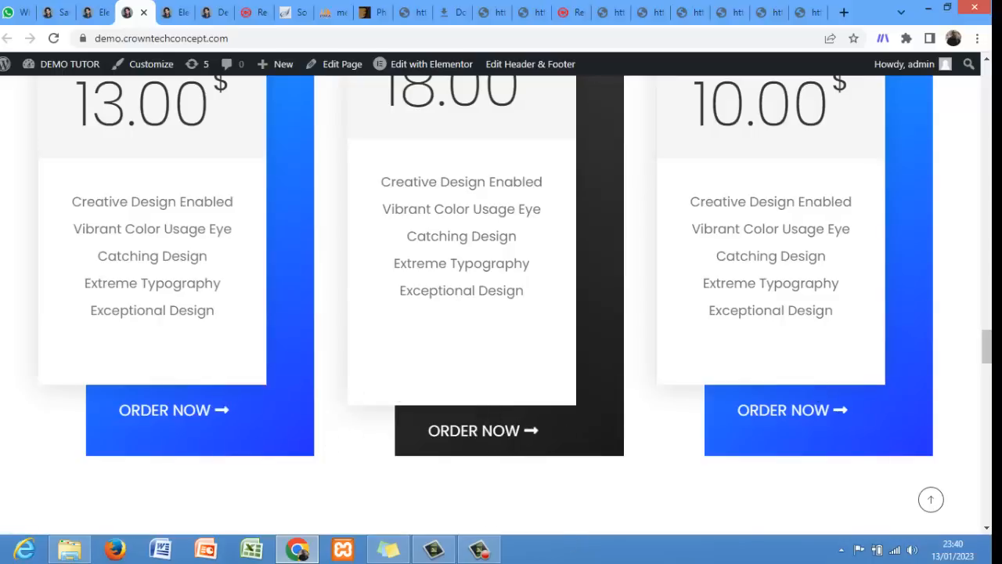
left_click(990, 371)
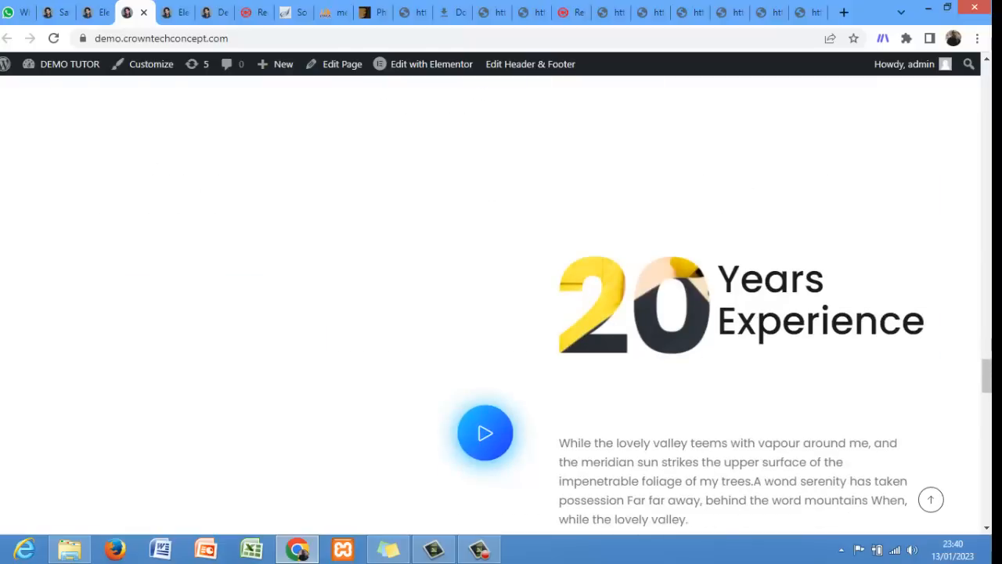
left_click_drag(989, 371, 988, 72)
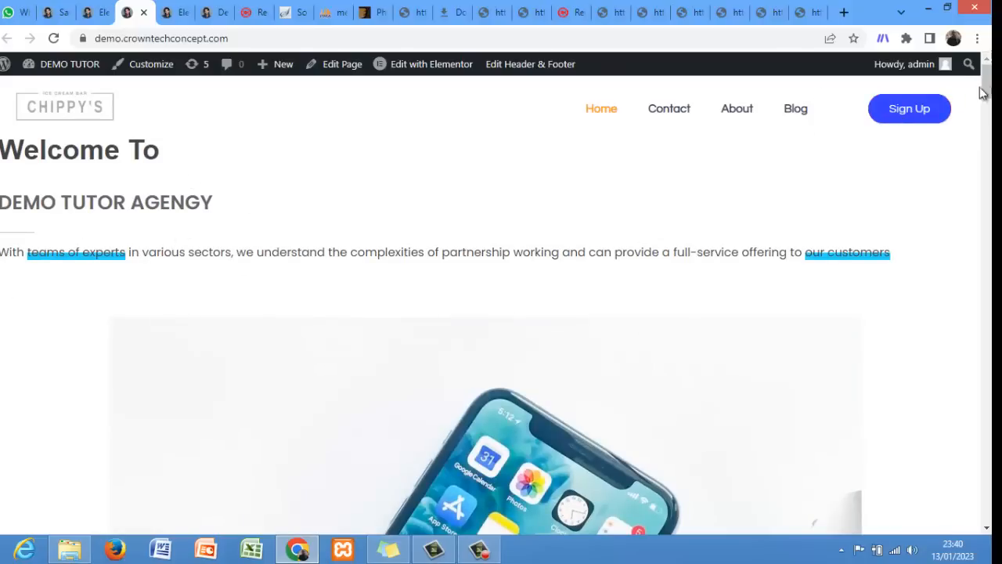
left_click_drag(988, 86, 988, 197)
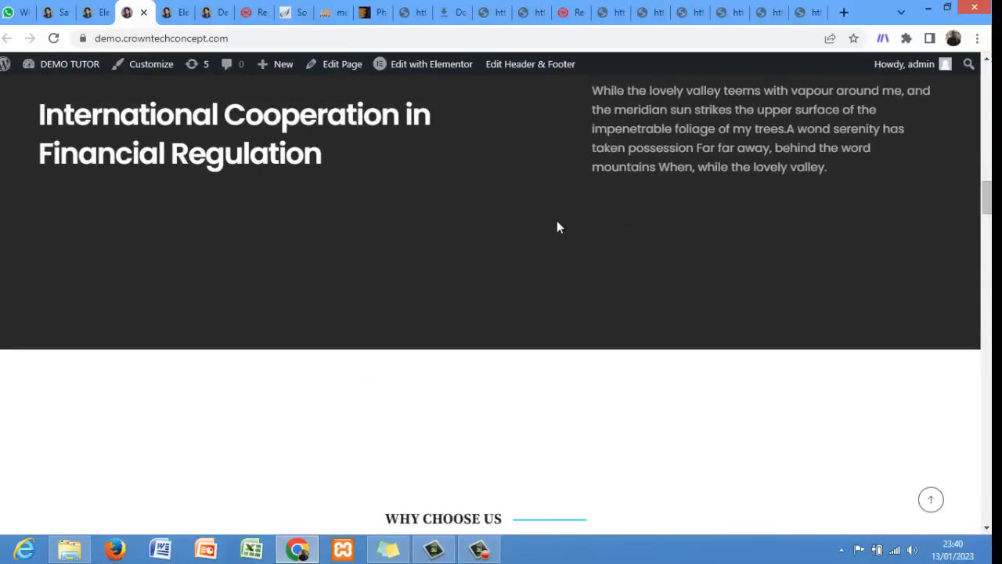
left_click(142, 66)
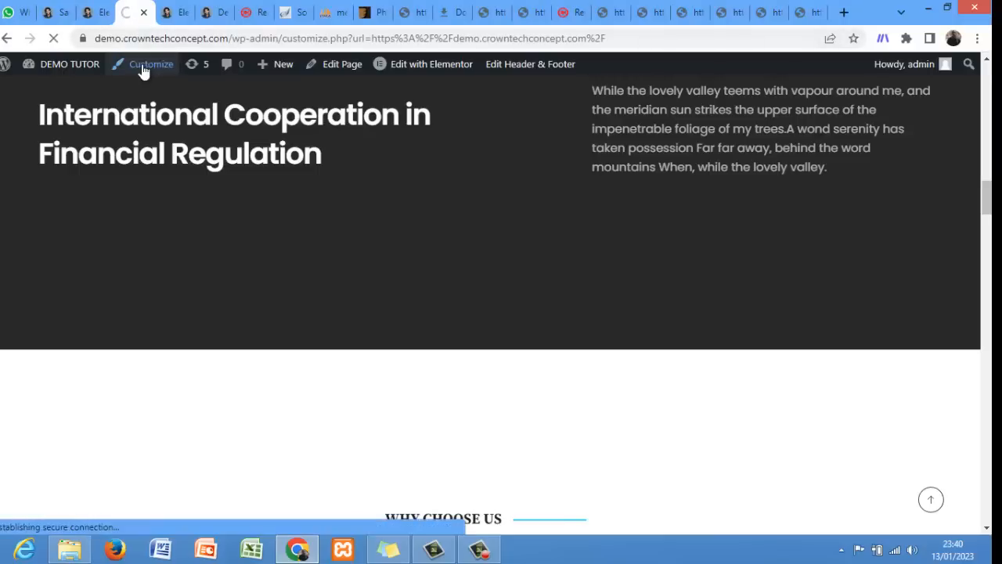
left_click(484, 552)
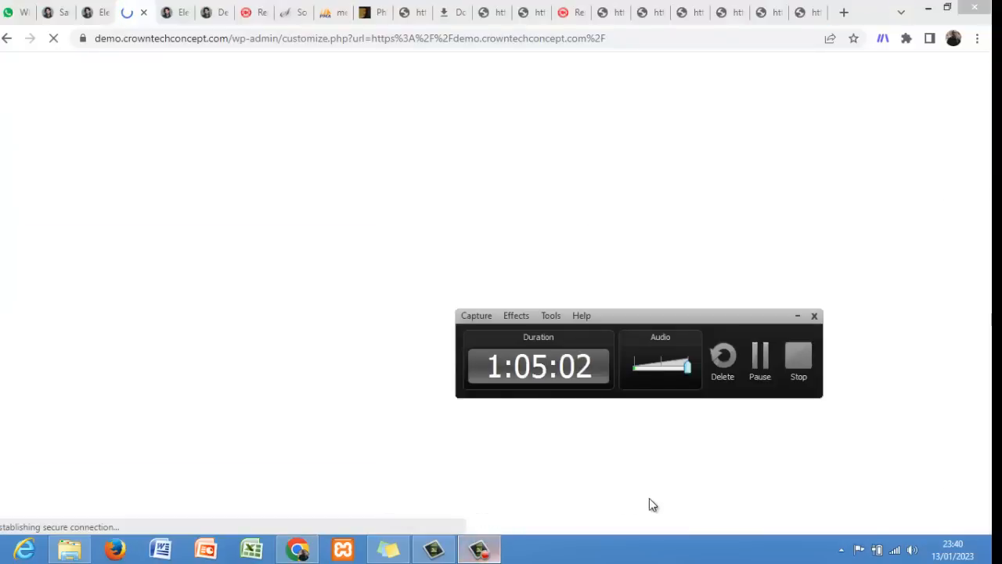
left_click(797, 317)
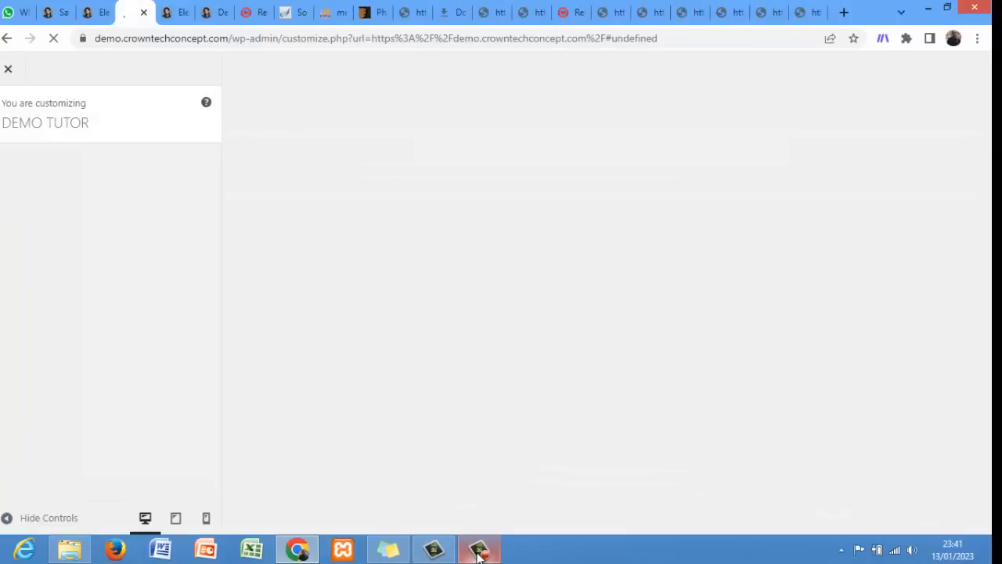
mouse_move(479, 551)
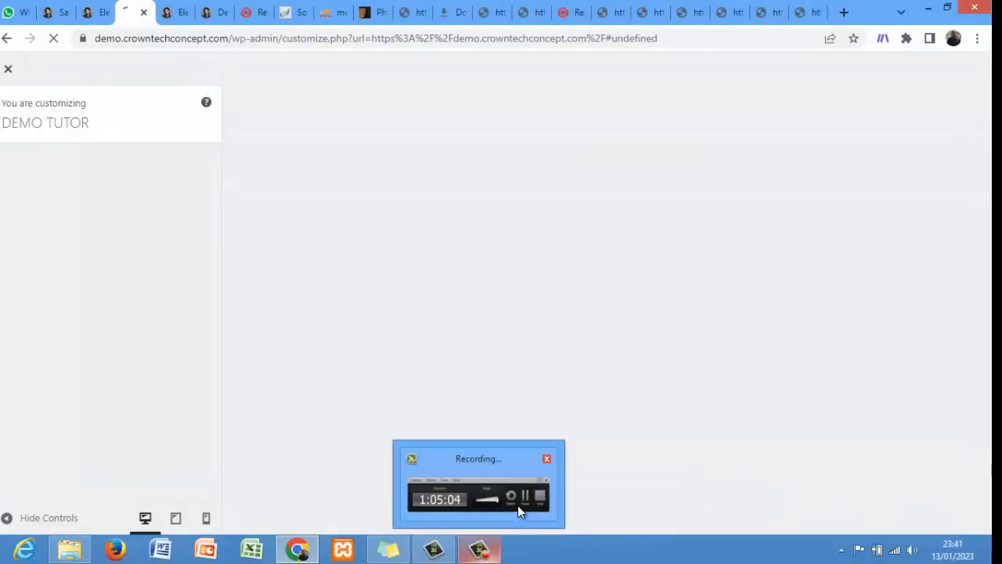
left_click(483, 556)
left_click(483, 556)
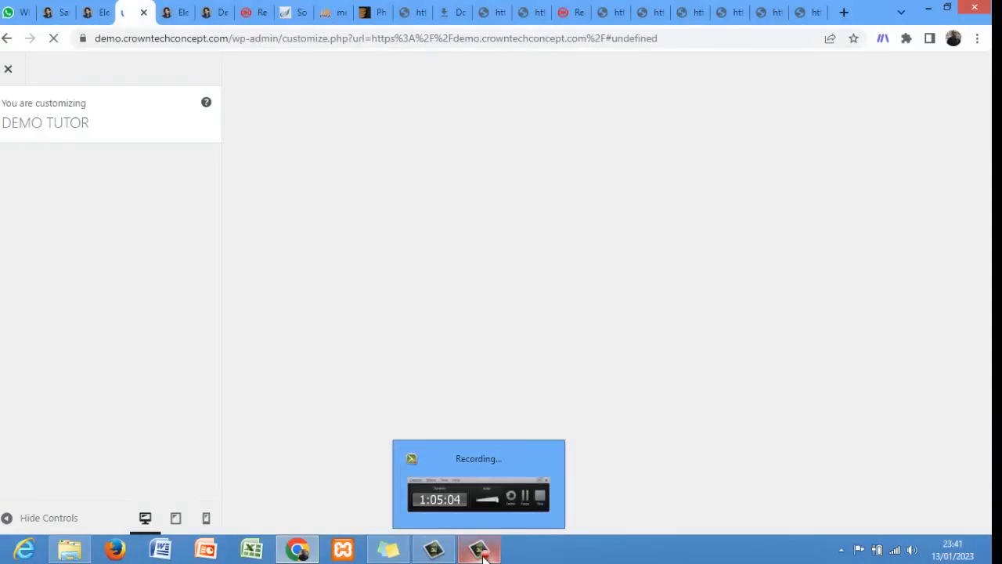
mouse_move(528, 493)
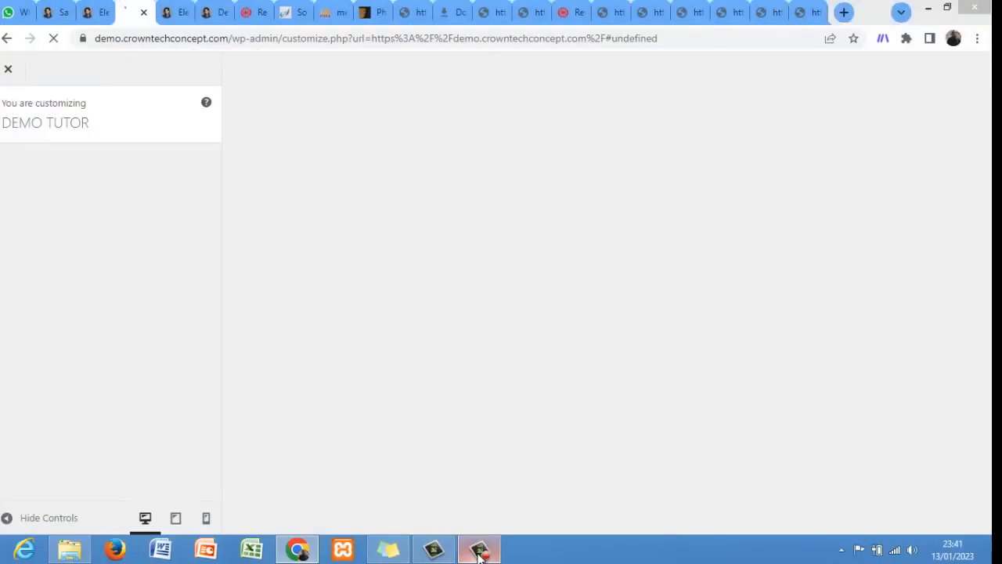
left_click(479, 552)
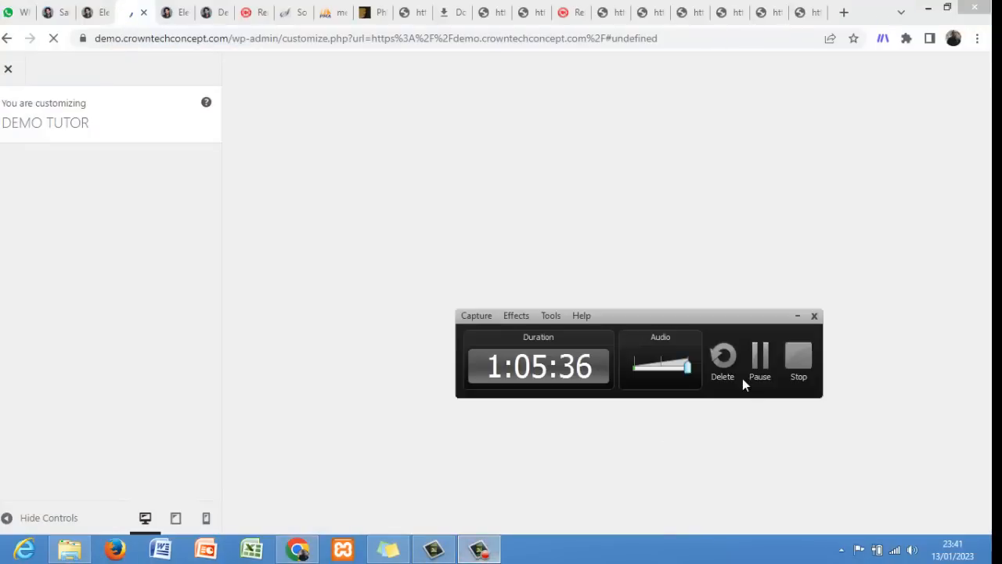
left_click(760, 367)
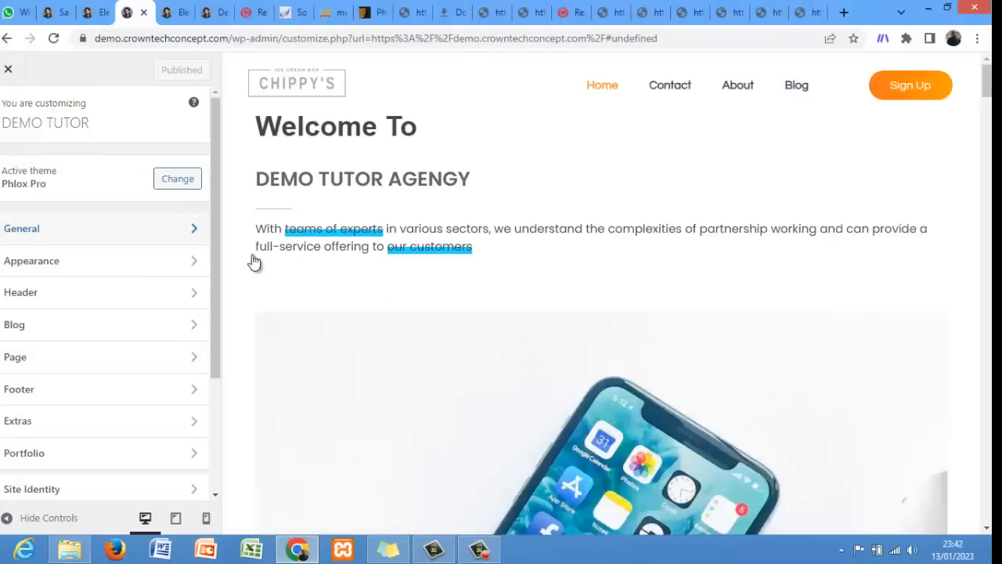
left_click(171, 238)
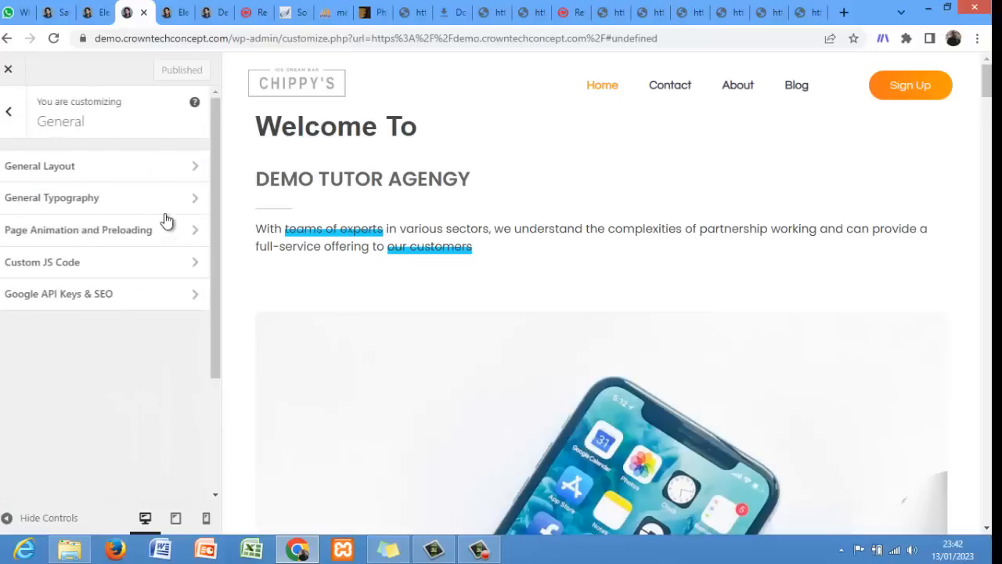
left_click(159, 176)
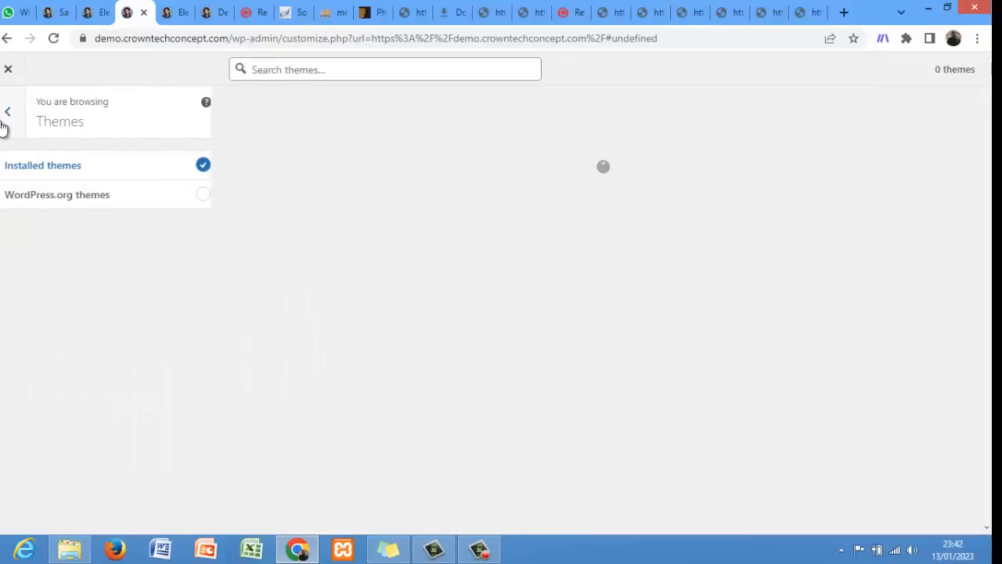
left_click(6, 114)
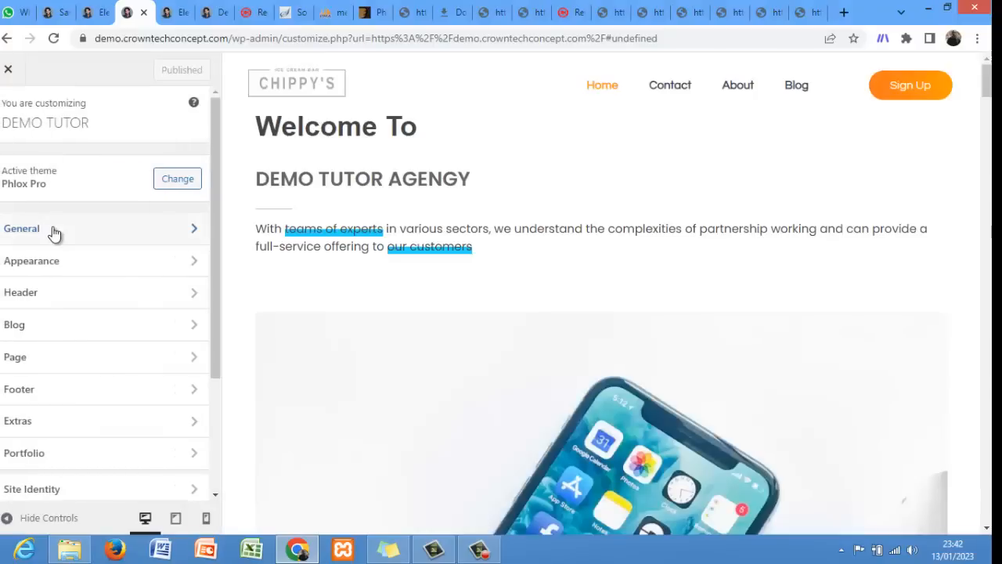
- Set the Site Max Width in the customizer's General Layout settings to 1200 Pixels and publish the change
left_click(54, 232)
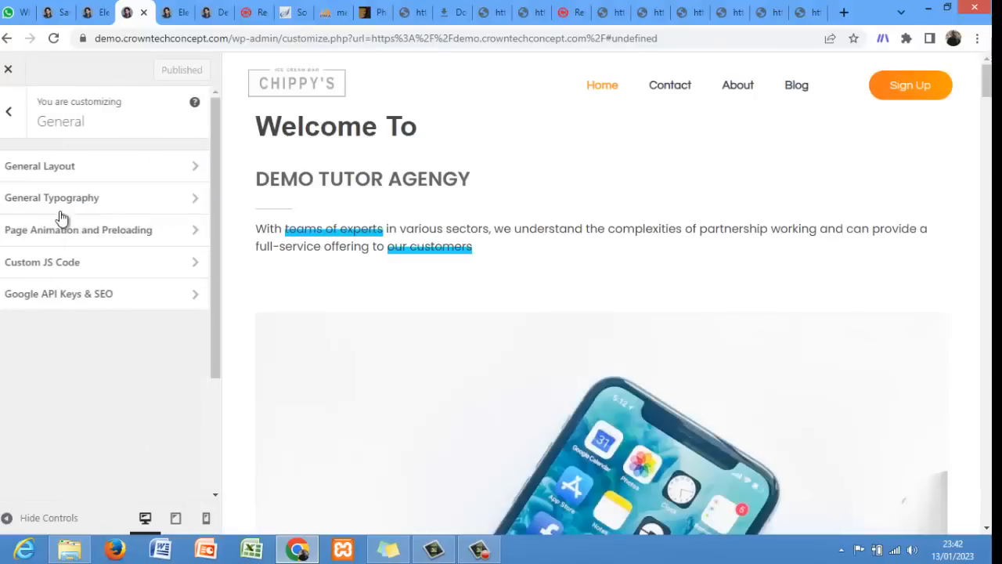
left_click(83, 179)
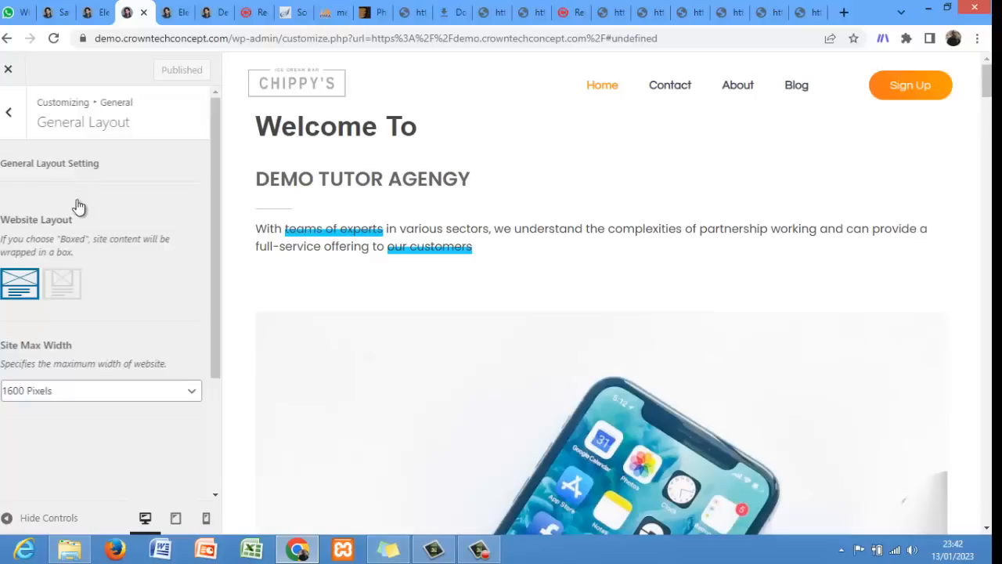
left_click(72, 391)
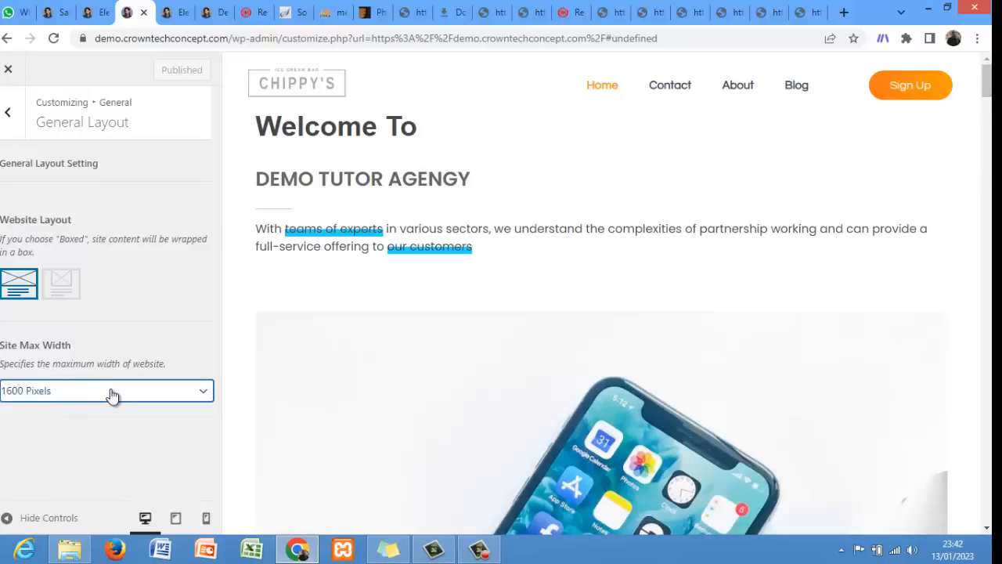
left_click(106, 393)
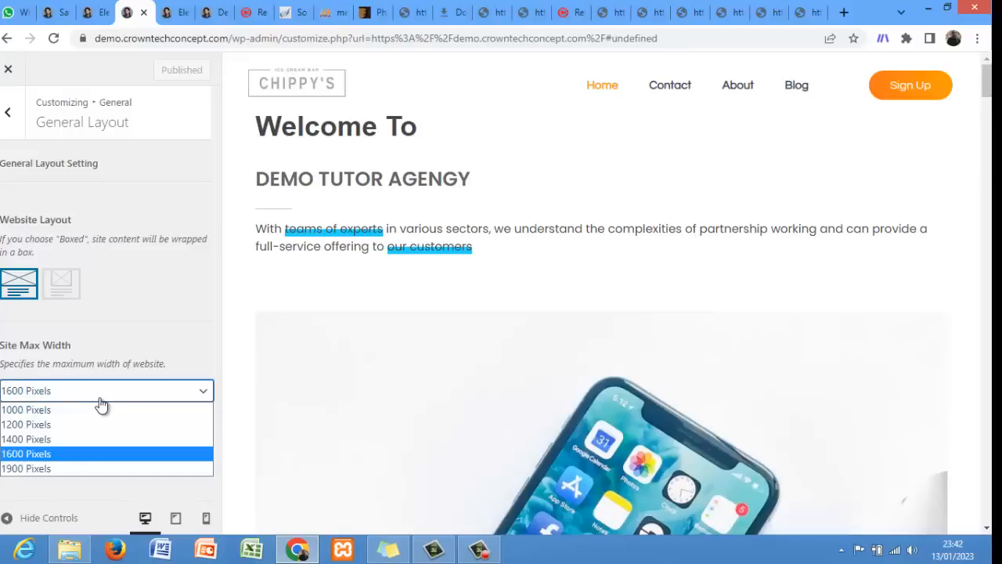
left_click(60, 425)
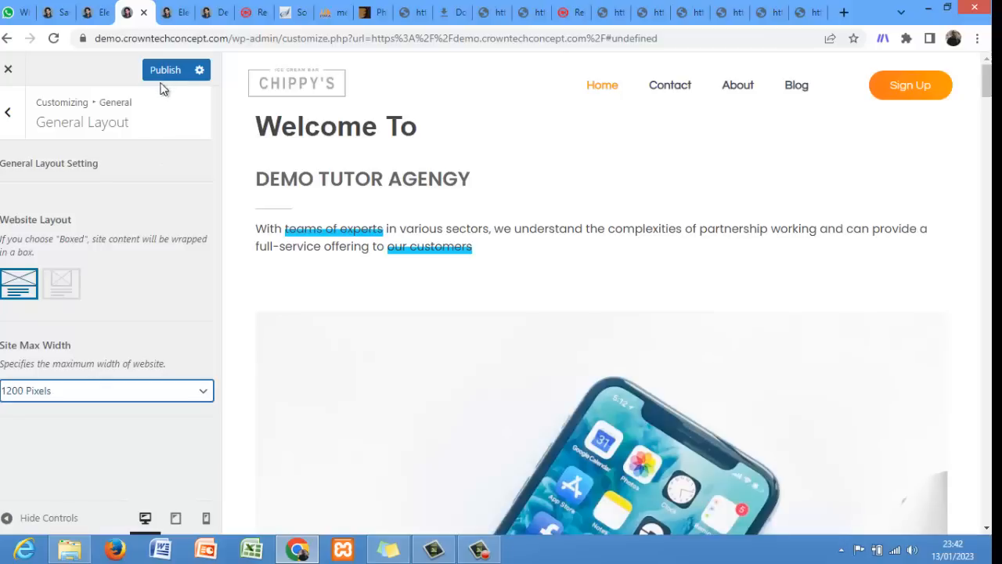
key("ctrl+s")
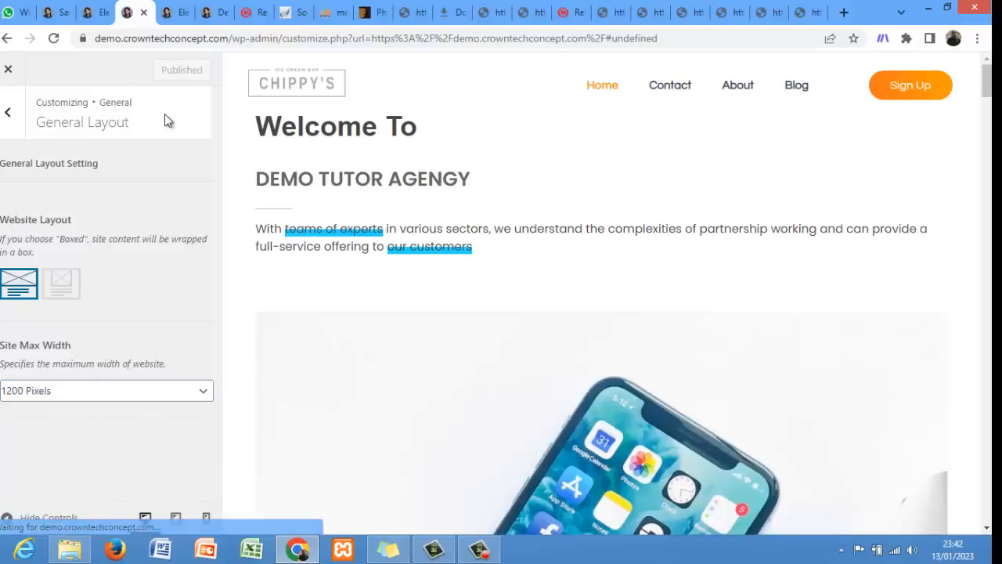
- Open the live home page in a new tab and examine its sections down to the pricing tables
left_click(164, 15)
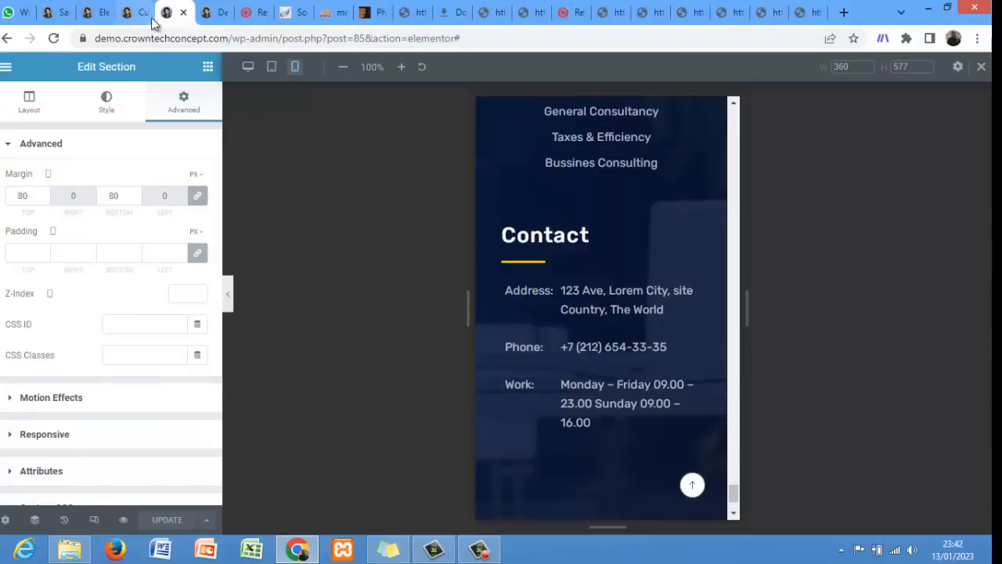
left_click(93, 13)
left_click(65, 12)
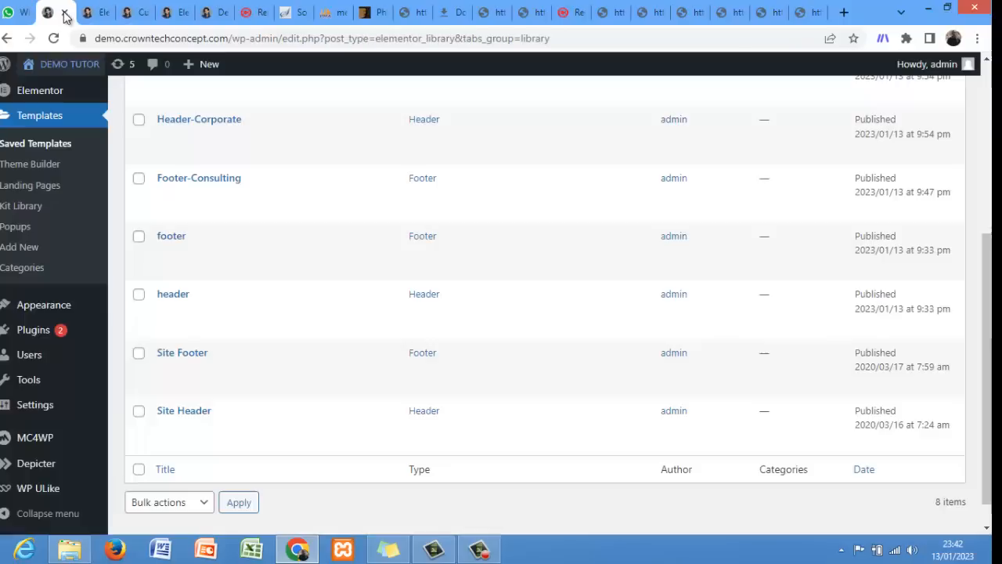
right_click(76, 62)
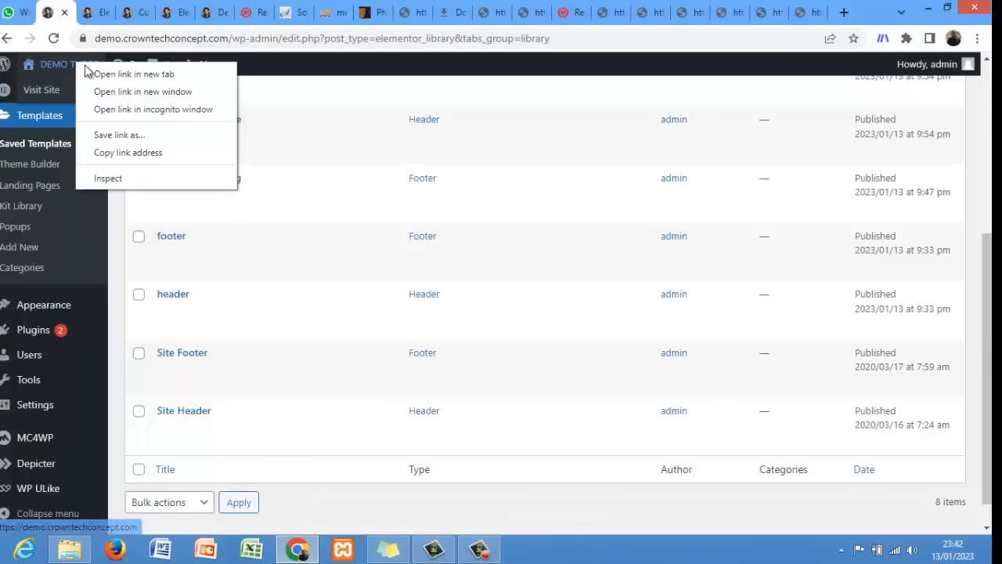
left_click(98, 70)
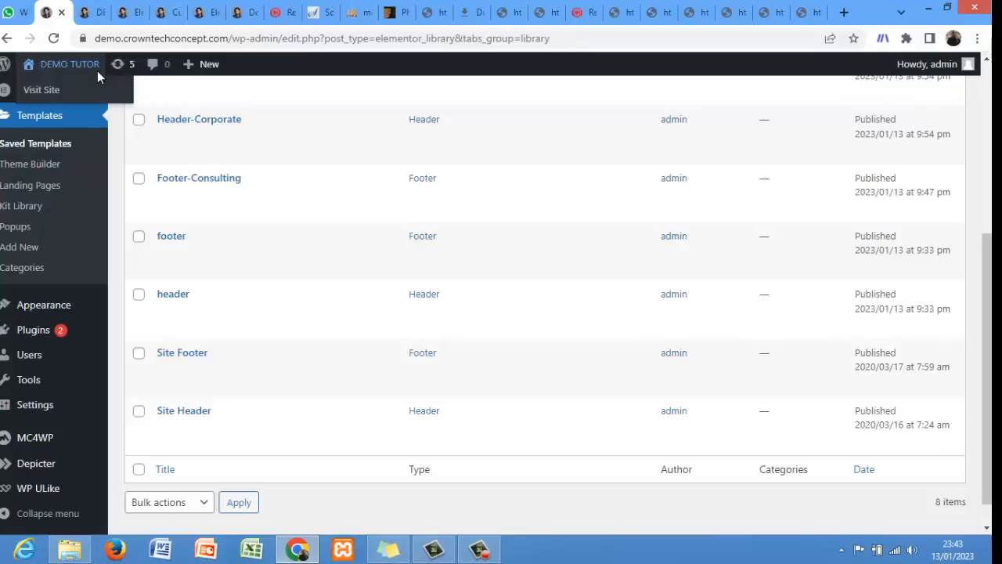
left_click(98, 14)
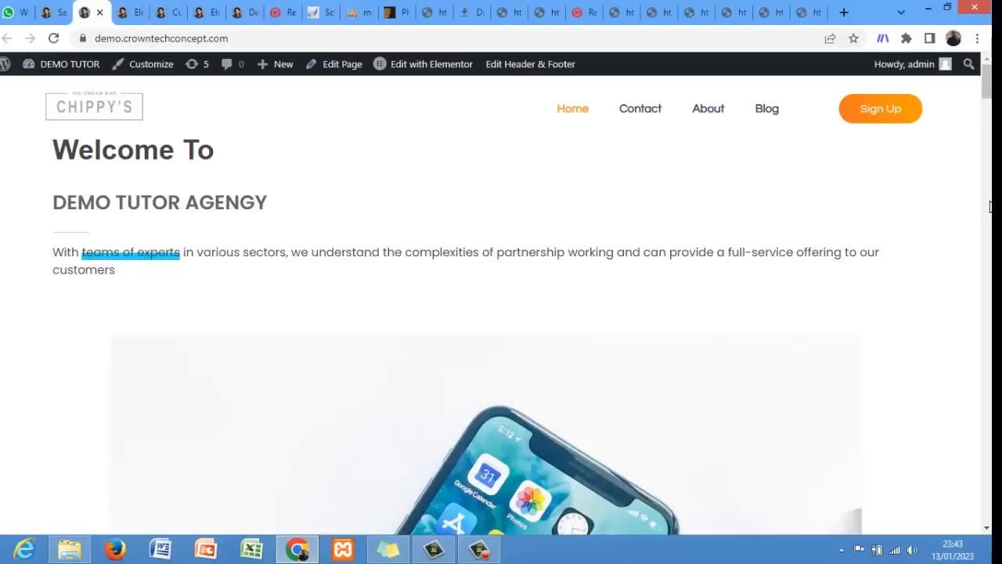
scroll(986, 82, "down", 10)
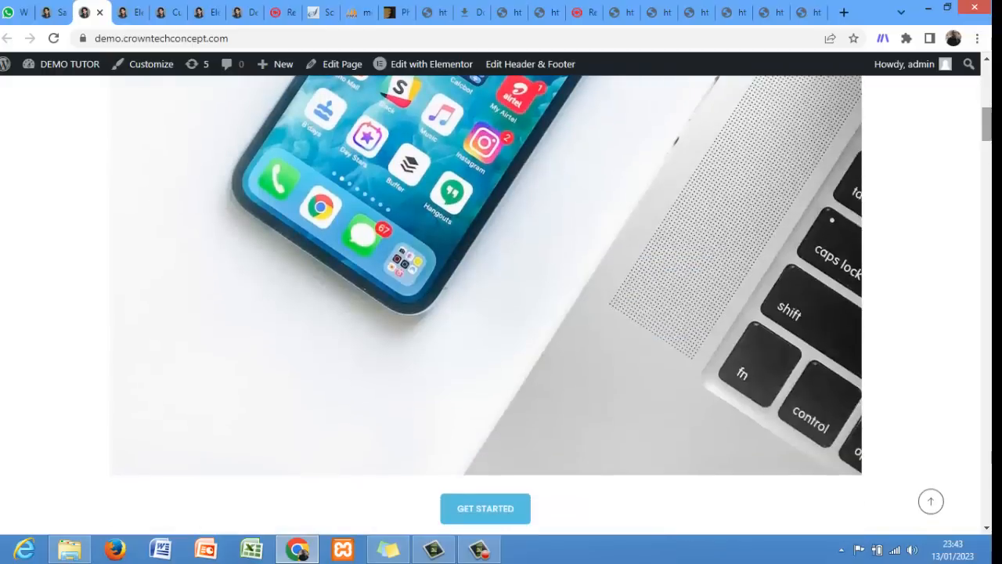
scroll(493, 305, "down", 10)
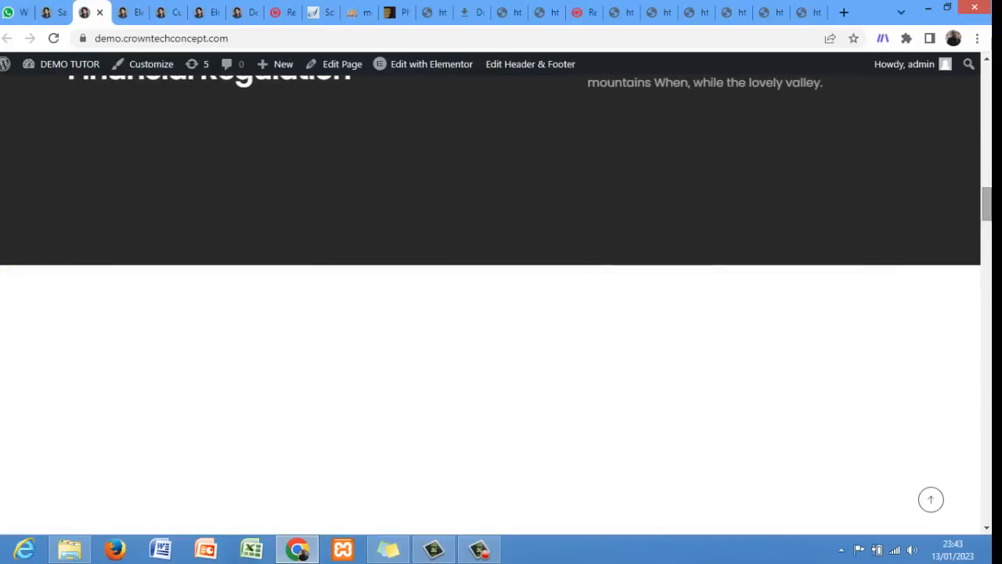
scroll(493, 305, "down", 10)
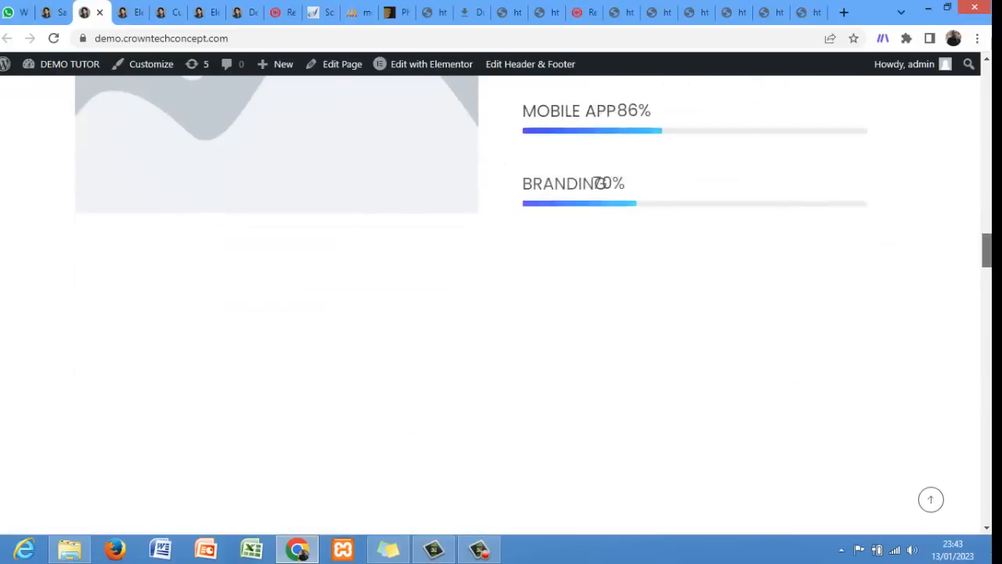
scroll(493, 305, "up", 3)
scroll(493, 305, "down", 10)
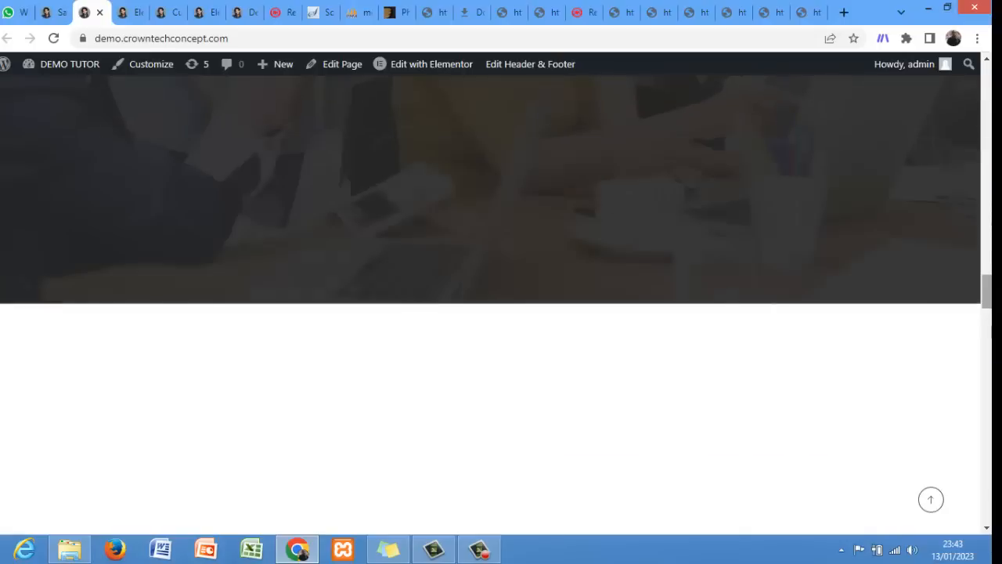
scroll(911, 248, "down", 5)
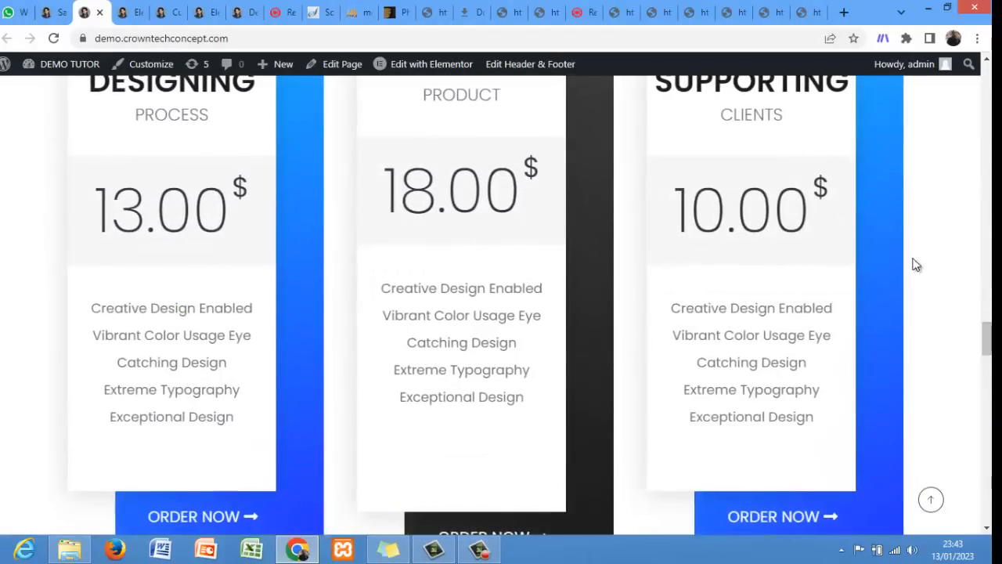